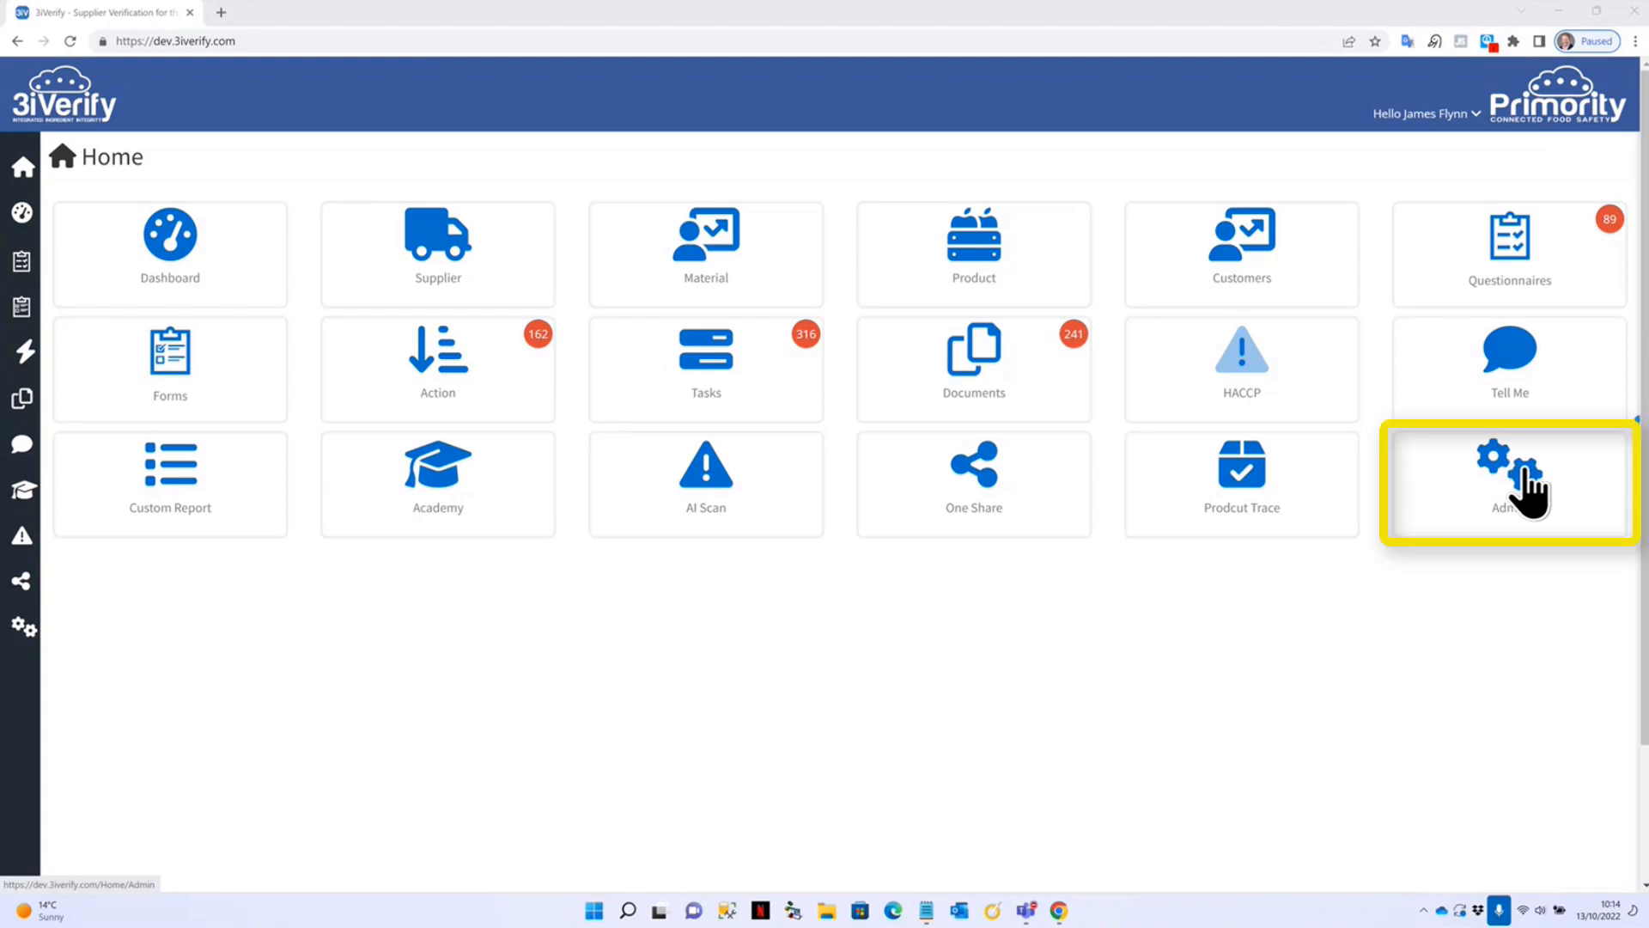
Go from Home through the Admin tile to the Form tile's Edit Form page.
{"action": "left_click", "coordinate": [1467, 511]}
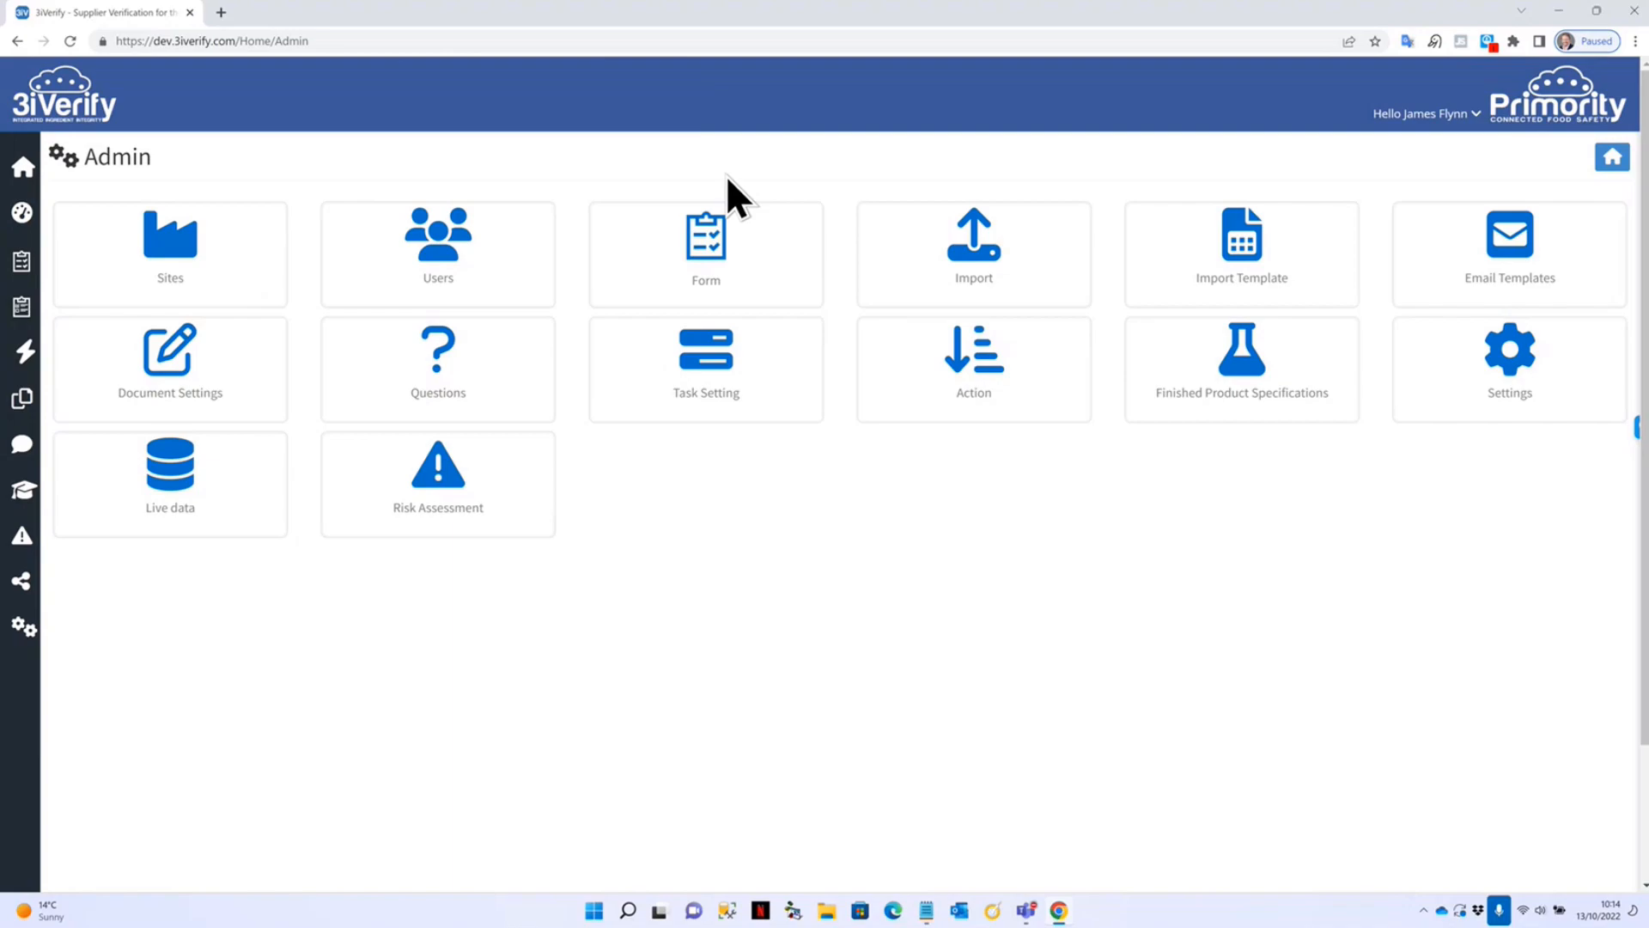
{"action": "left_click", "coordinate": [712, 244]}
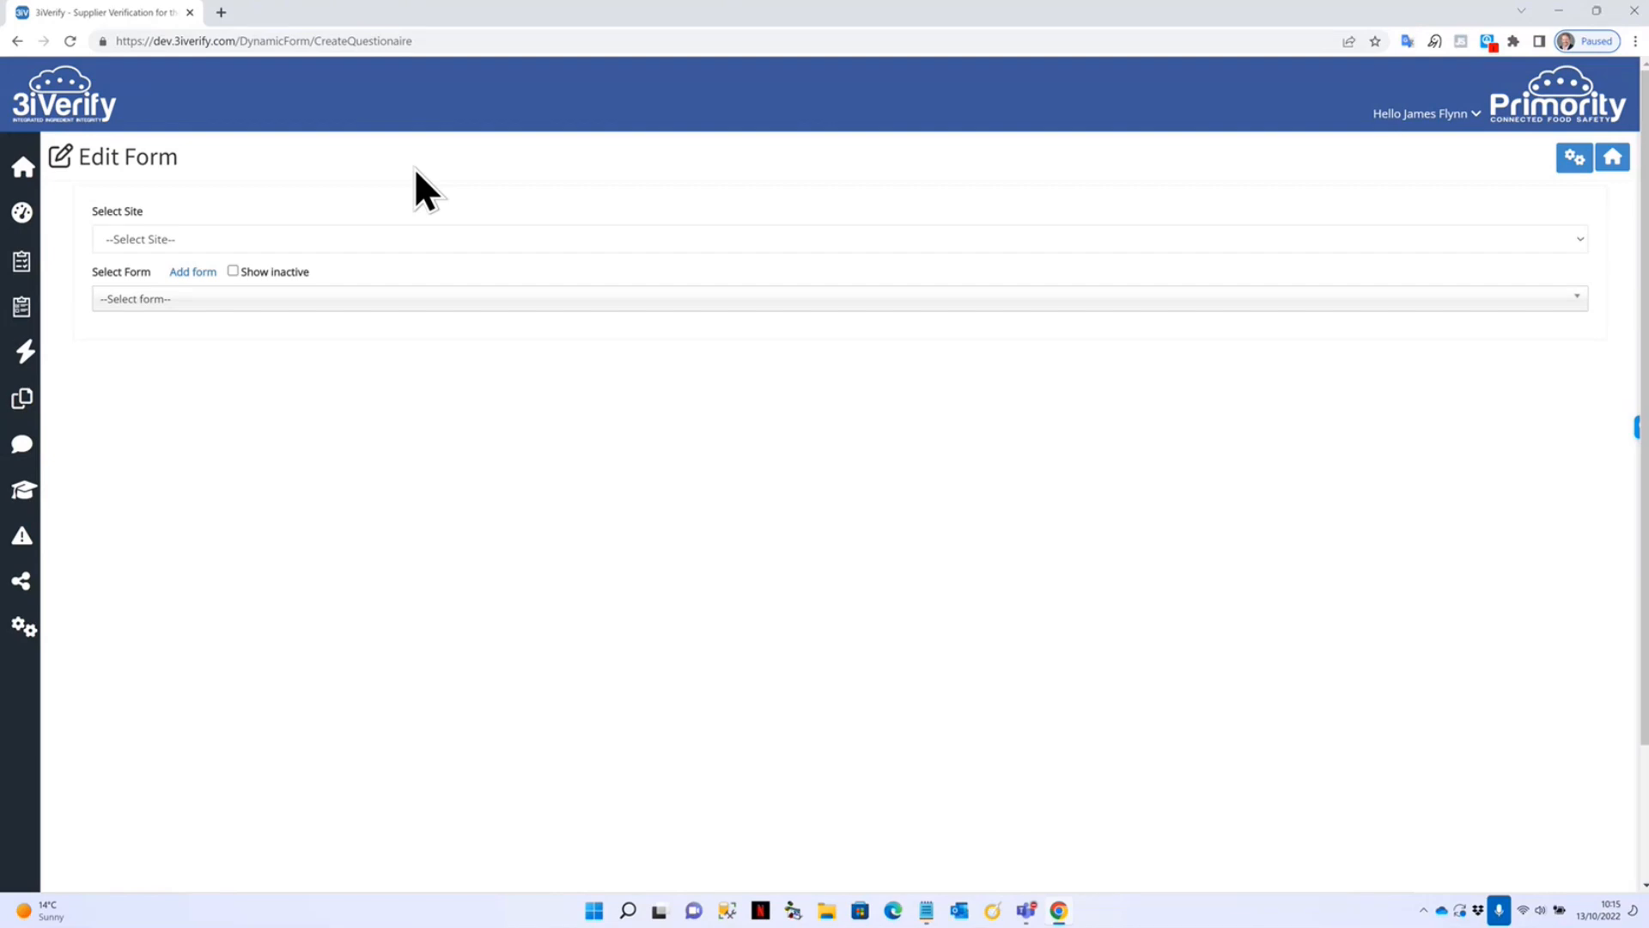
Select site A Food Company and load the Supplier Approval (Food) form via an 'su' search.
{"action": "left_click", "coordinate": [365, 239]}
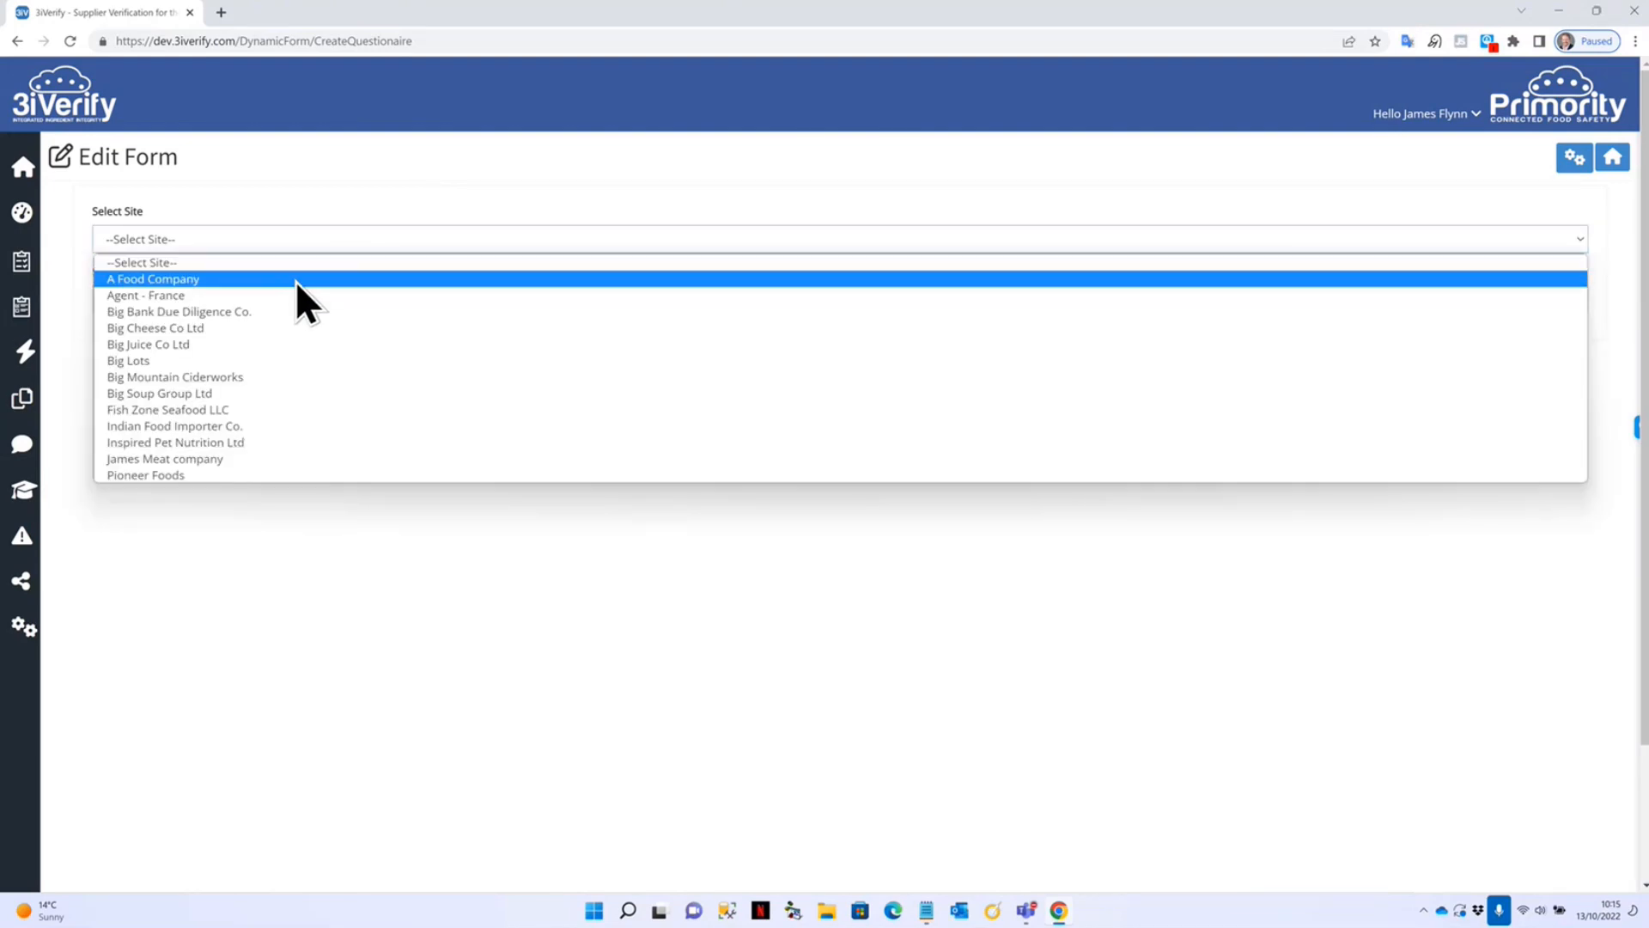
{"action": "left_click", "coordinate": [296, 277]}
{"action": "left_click", "coordinate": [298, 298]}
{"action": "type", "text": "s"}
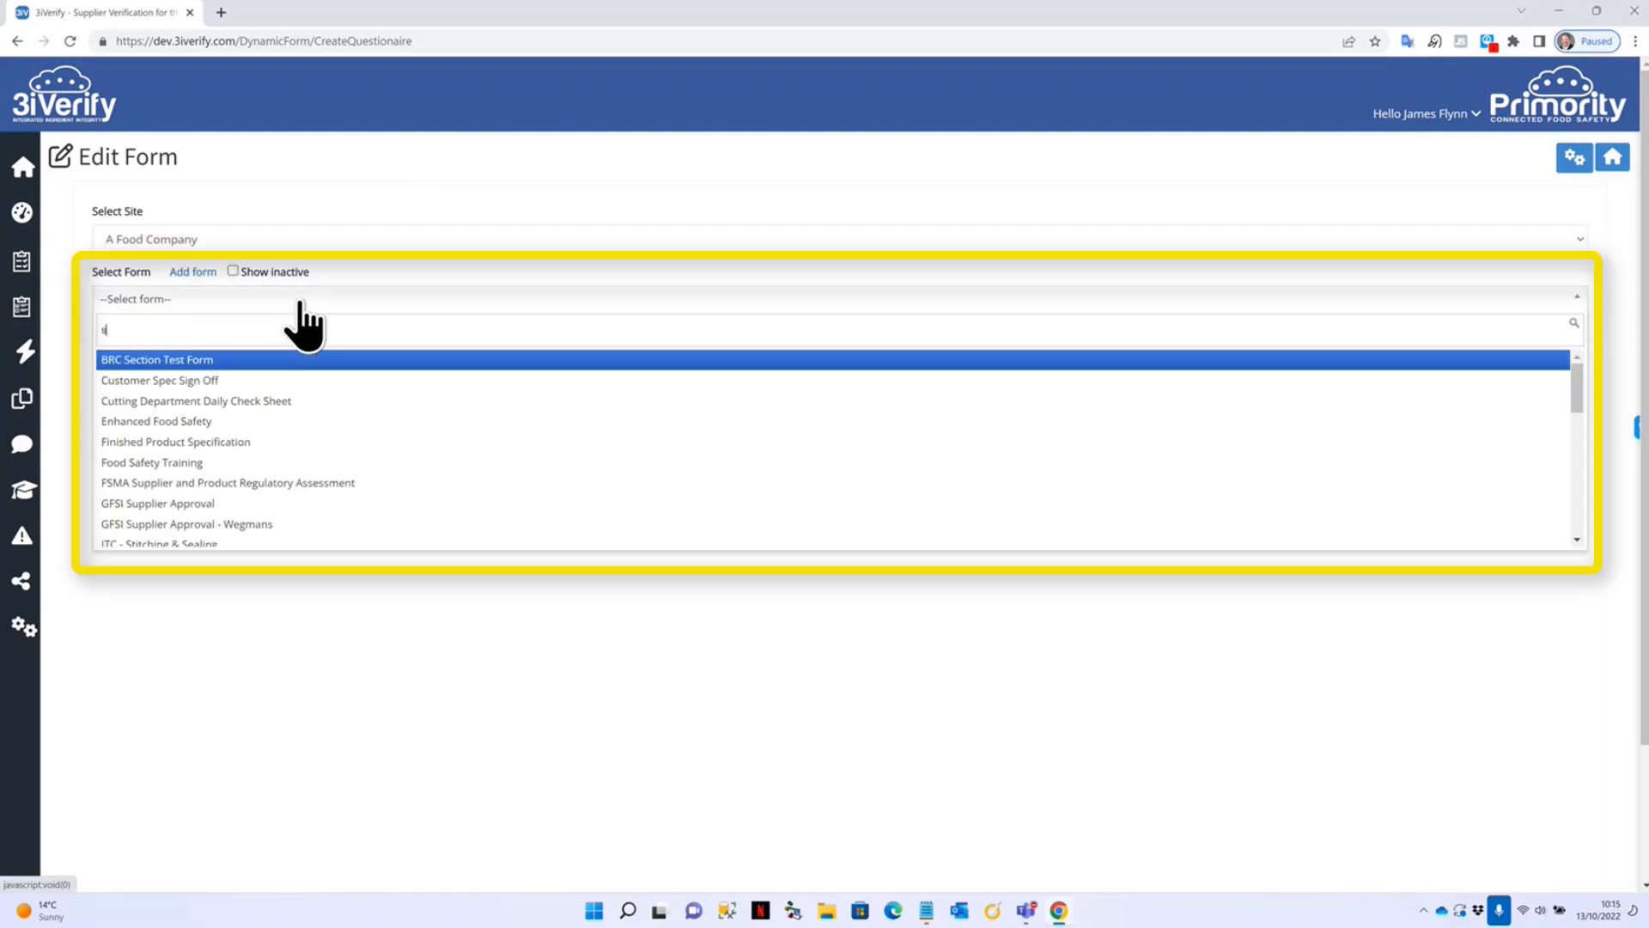
{"action": "type", "text": "u"}
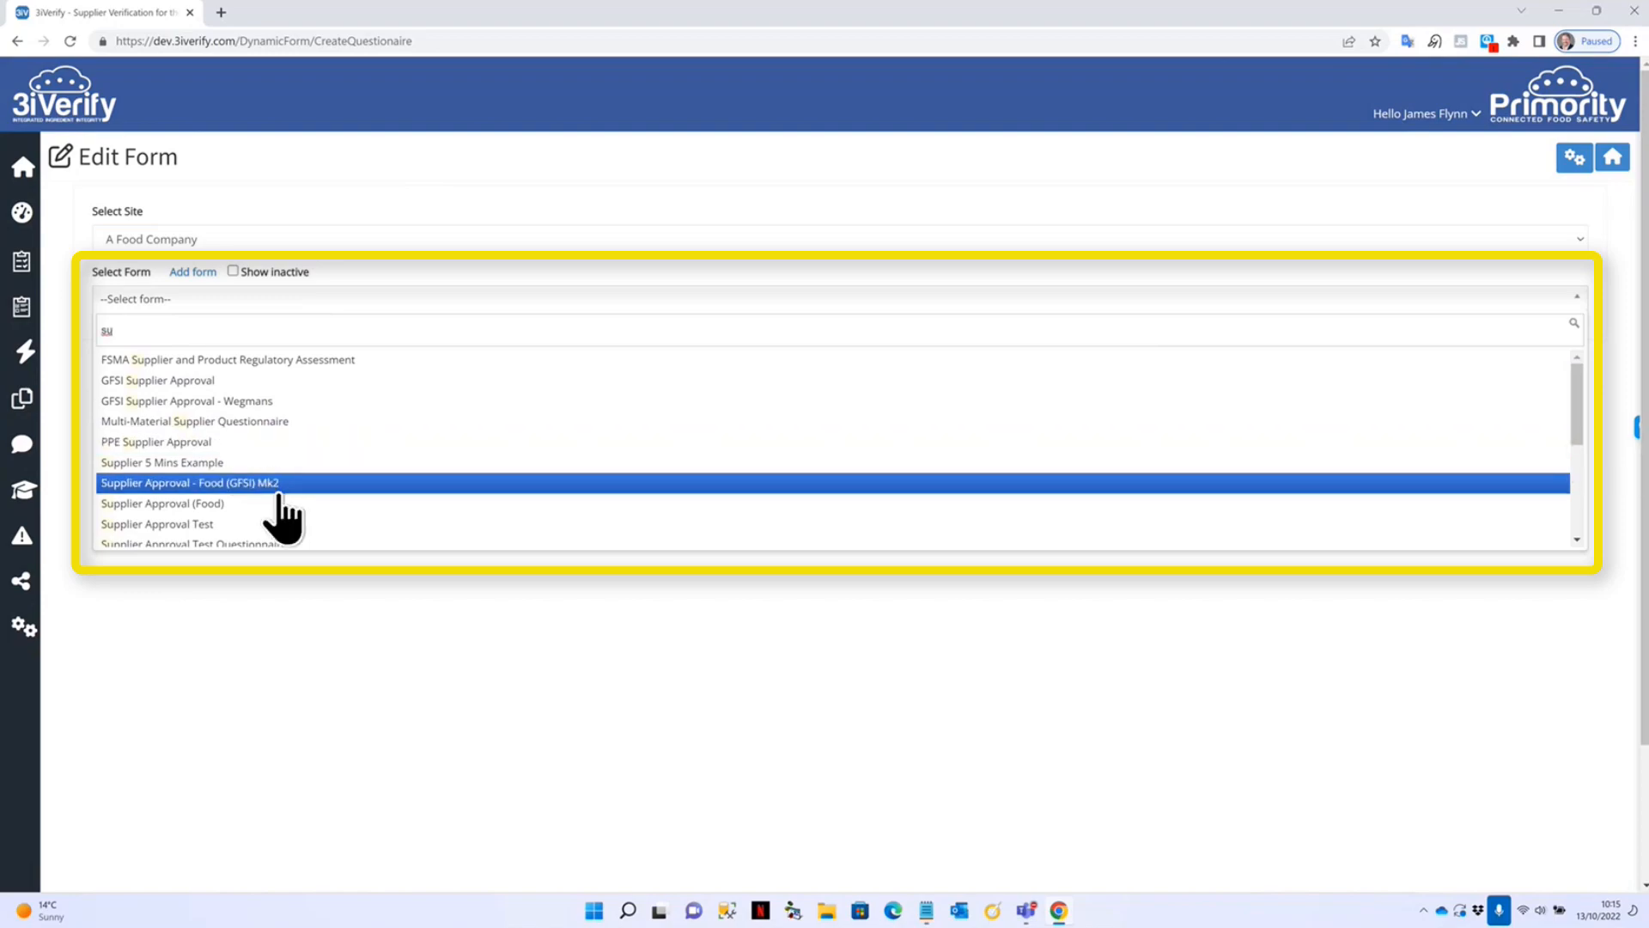
{"action": "left_click", "coordinate": [169, 507]}
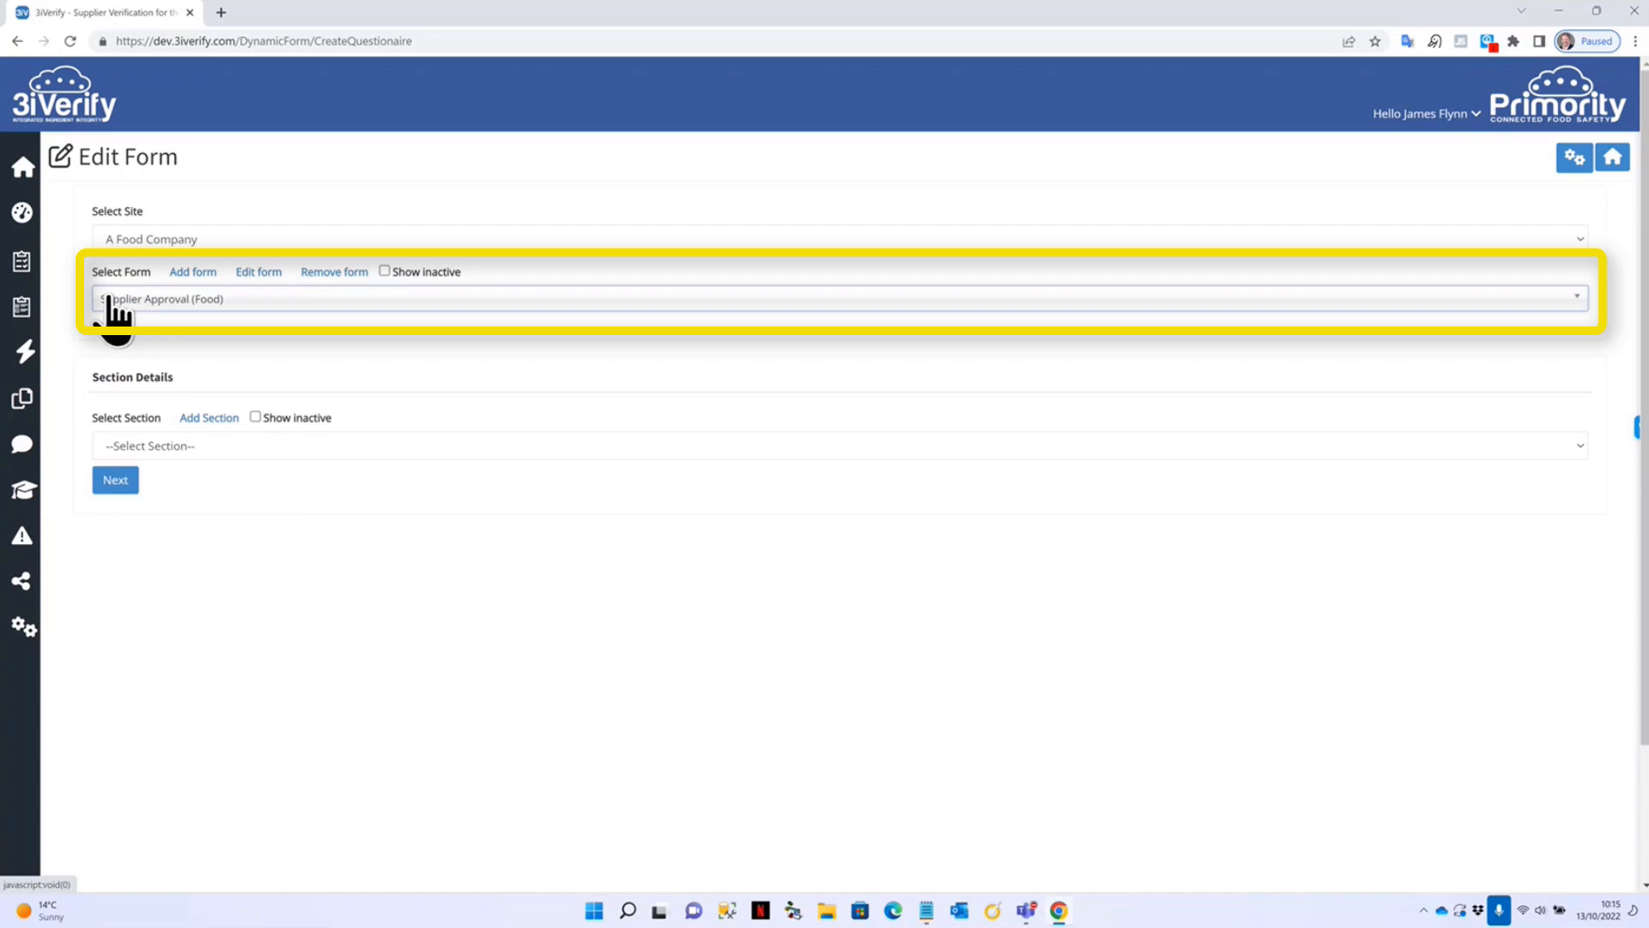
Open the form settings, keep category Supplier, and browse email templates without choosing one.
{"action": "left_click", "coordinate": [251, 275]}
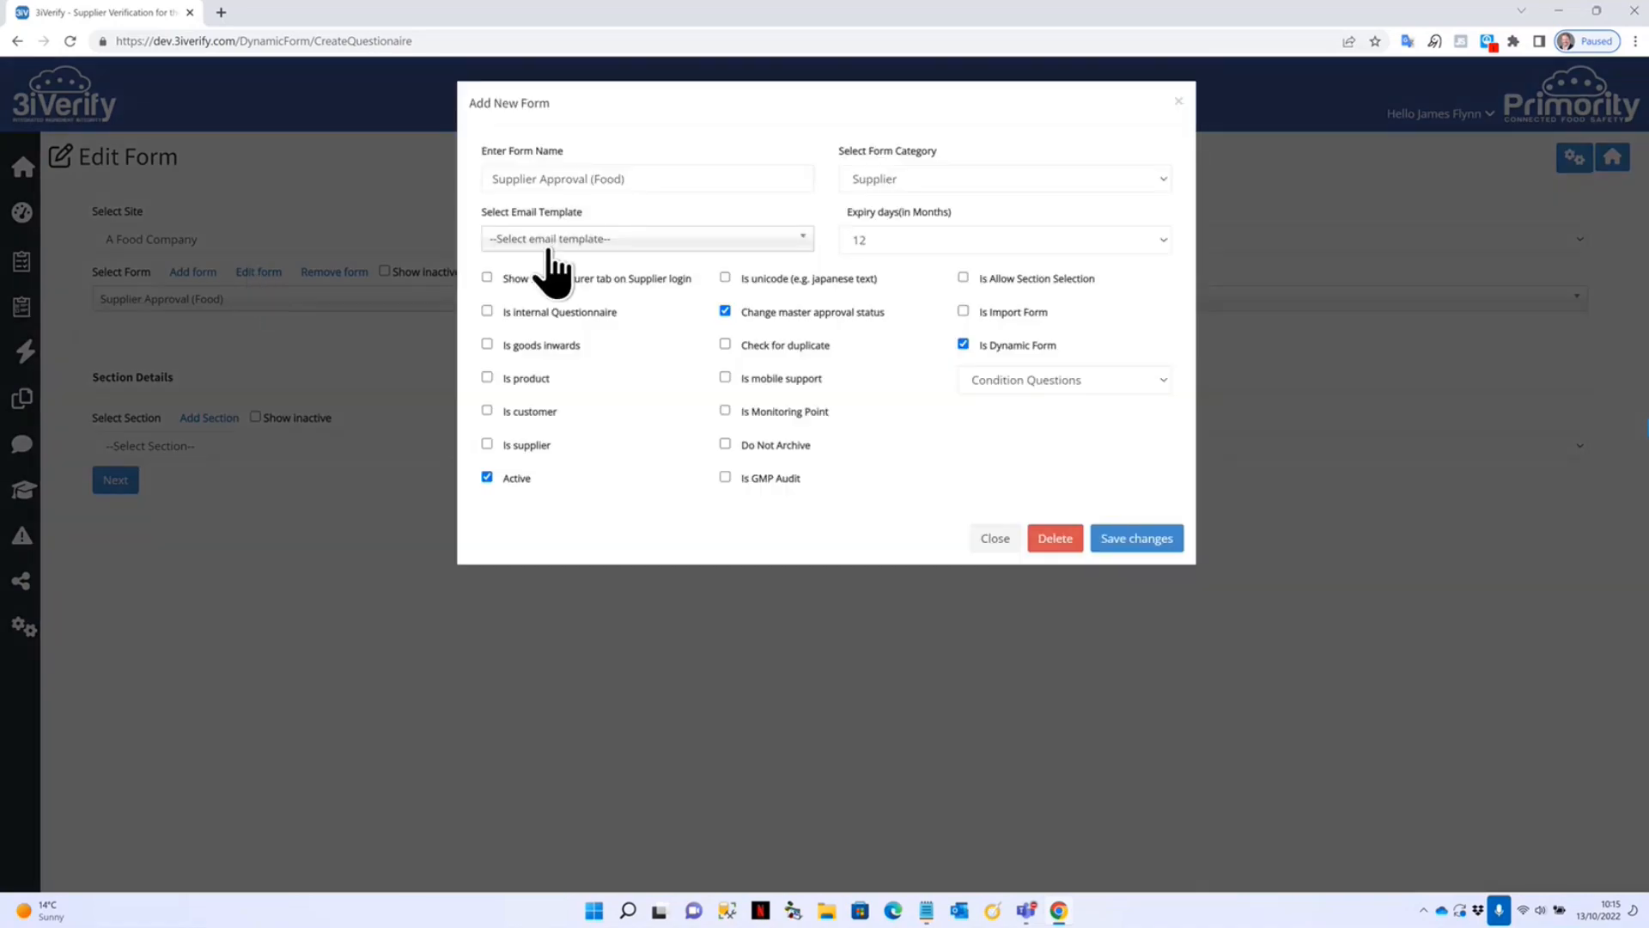
{"action": "left_click", "coordinate": [914, 180]}
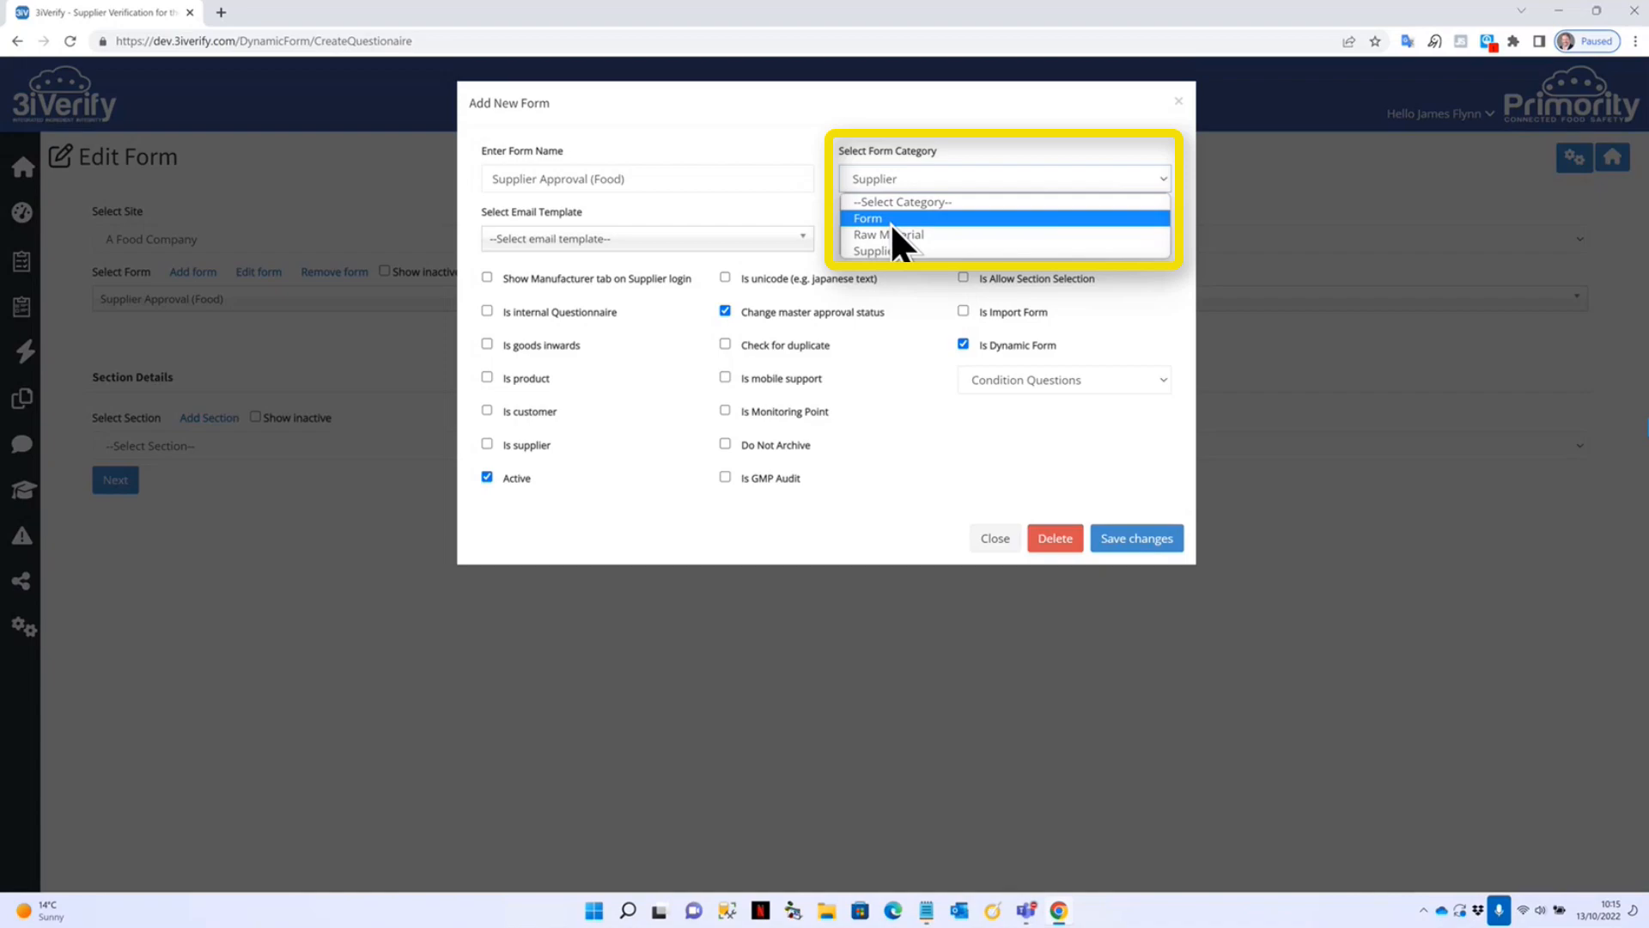
{"action": "left_click", "coordinate": [761, 121]}
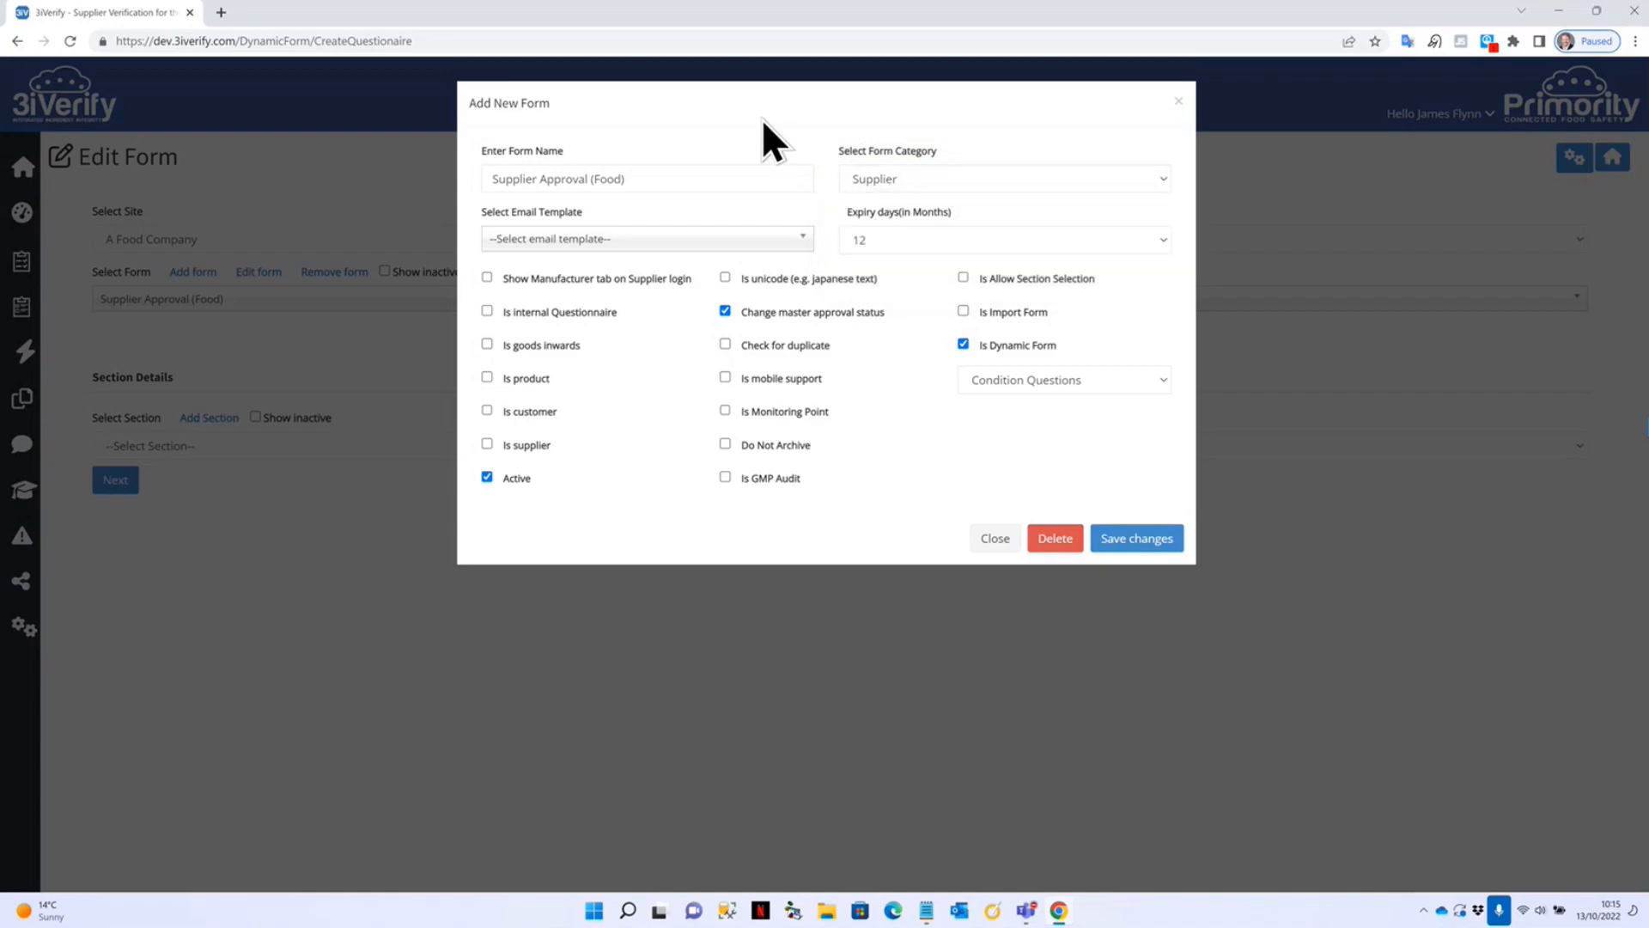
{"action": "left_click", "coordinate": [545, 249]}
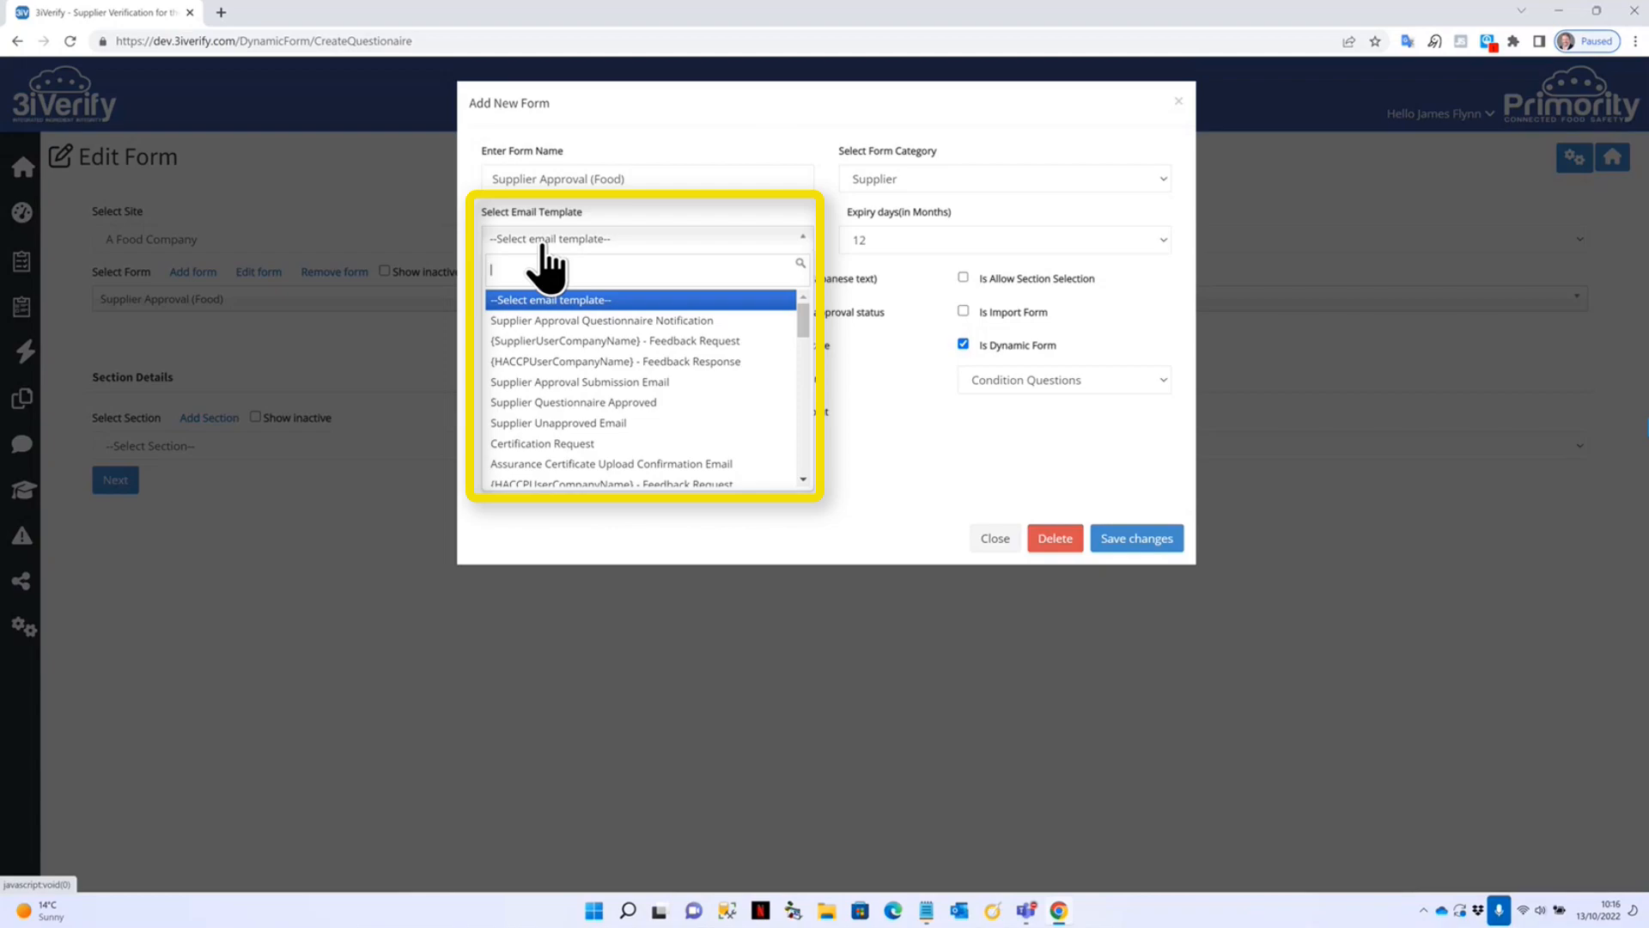
{"action": "left_click_drag", "start_coordinate": [802, 327], "coordinate": [822, 292]}
{"action": "left_click", "coordinate": [688, 205]}
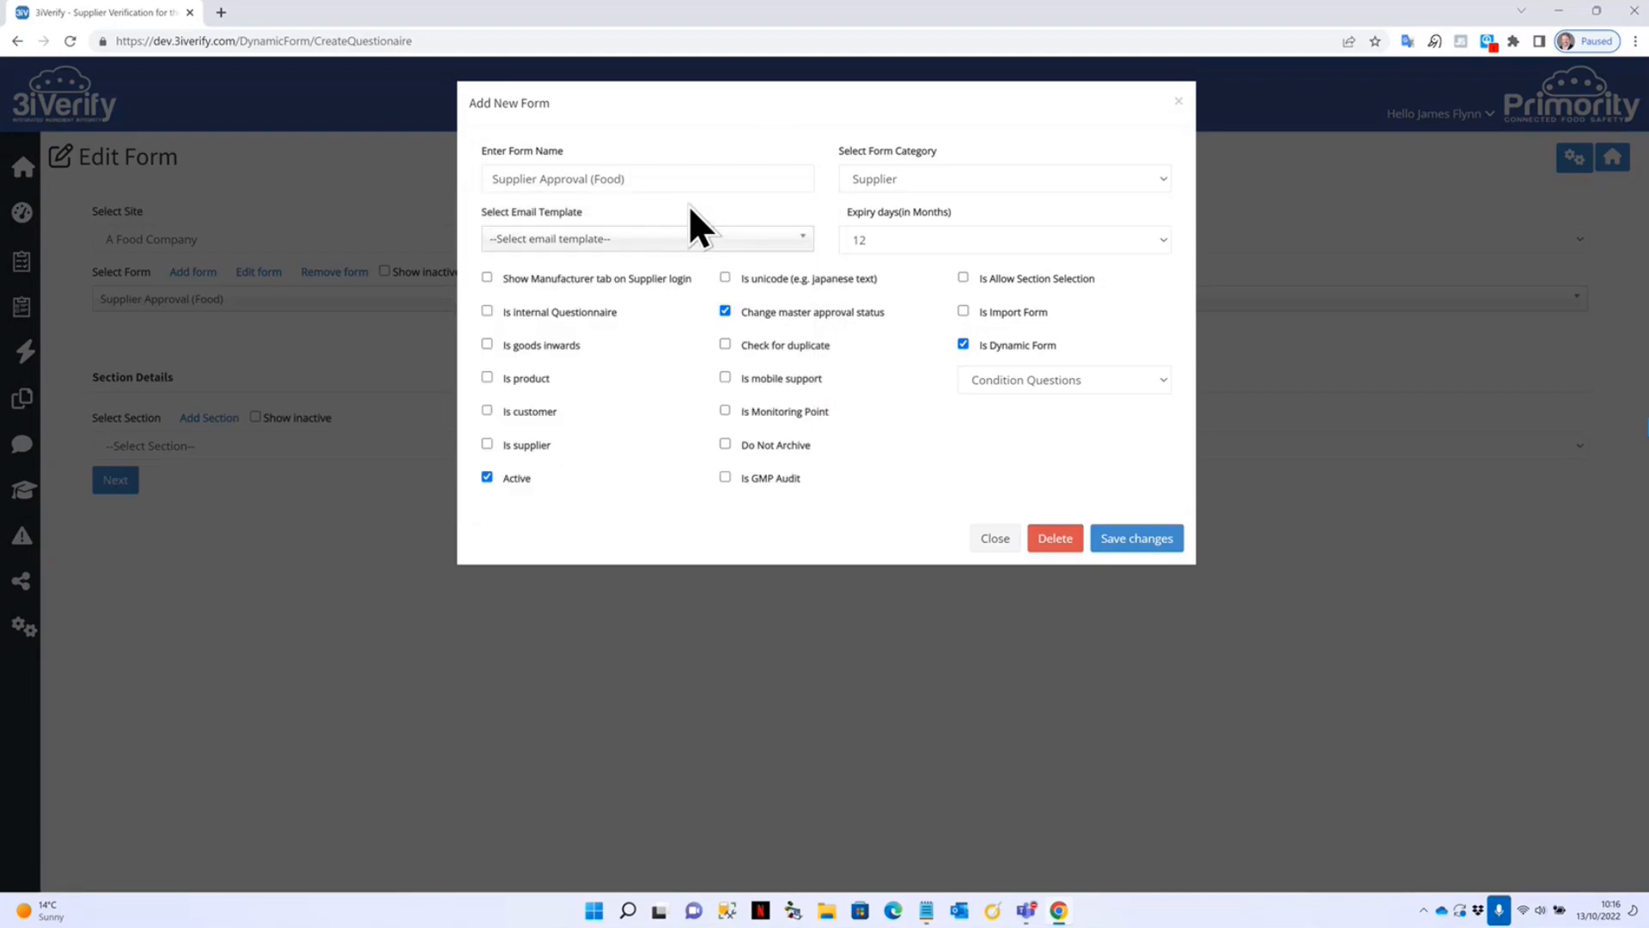
Keep the expiry at 12 months and close the settings without saving.
{"action": "left_click", "coordinate": [914, 240]}
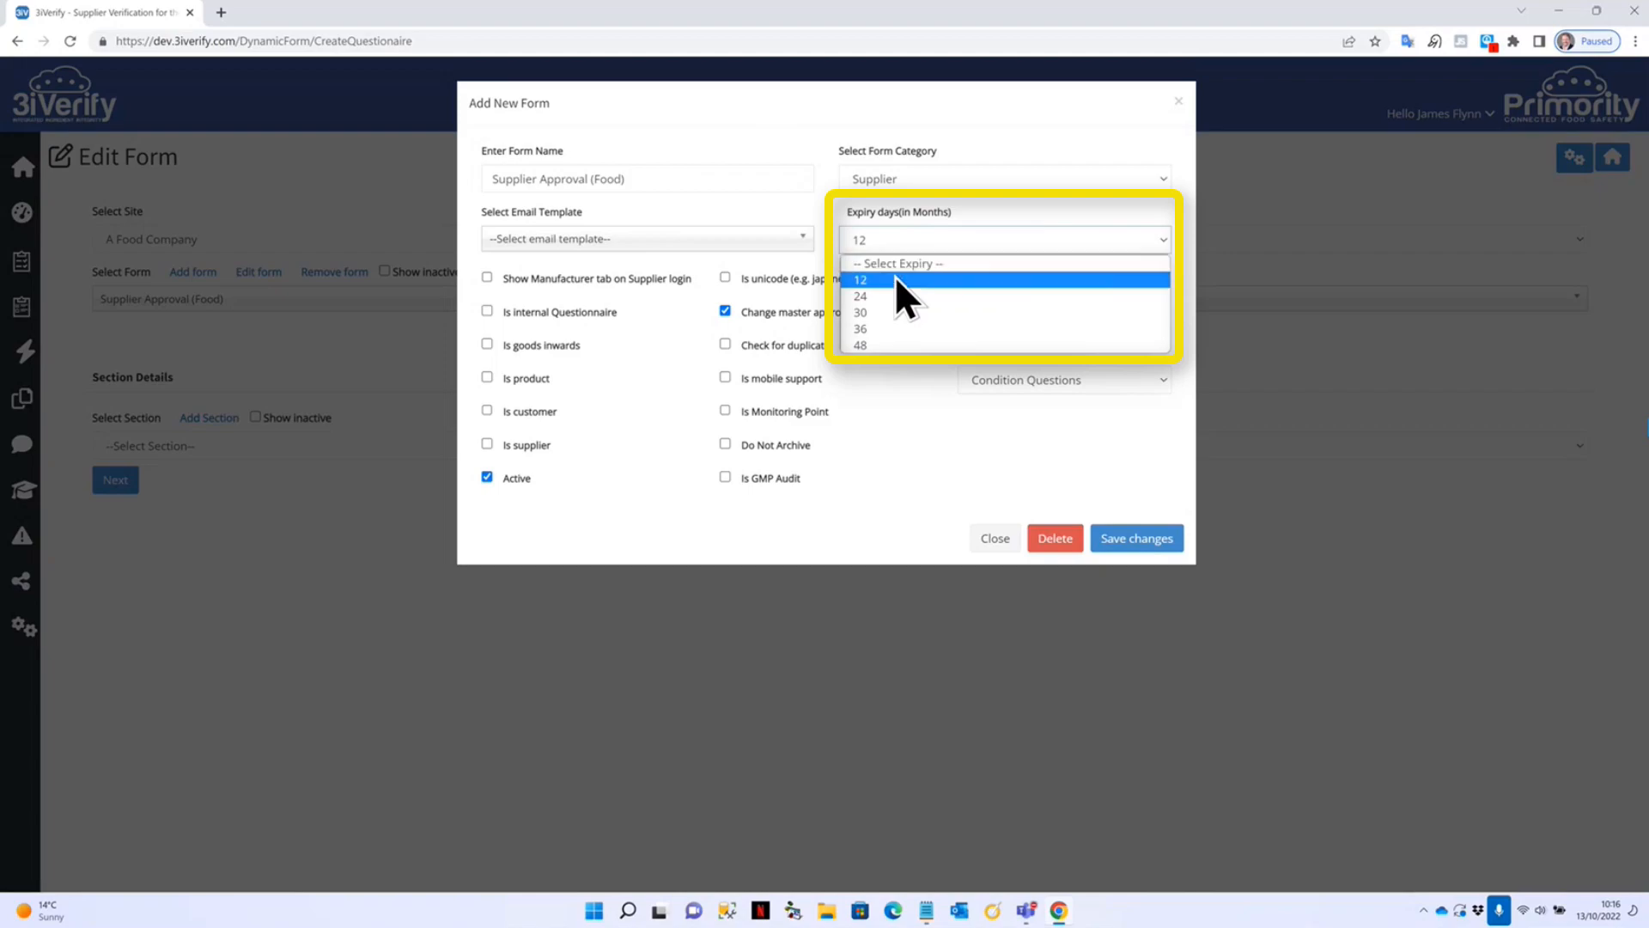
{"action": "left_click", "coordinate": [1010, 213]}
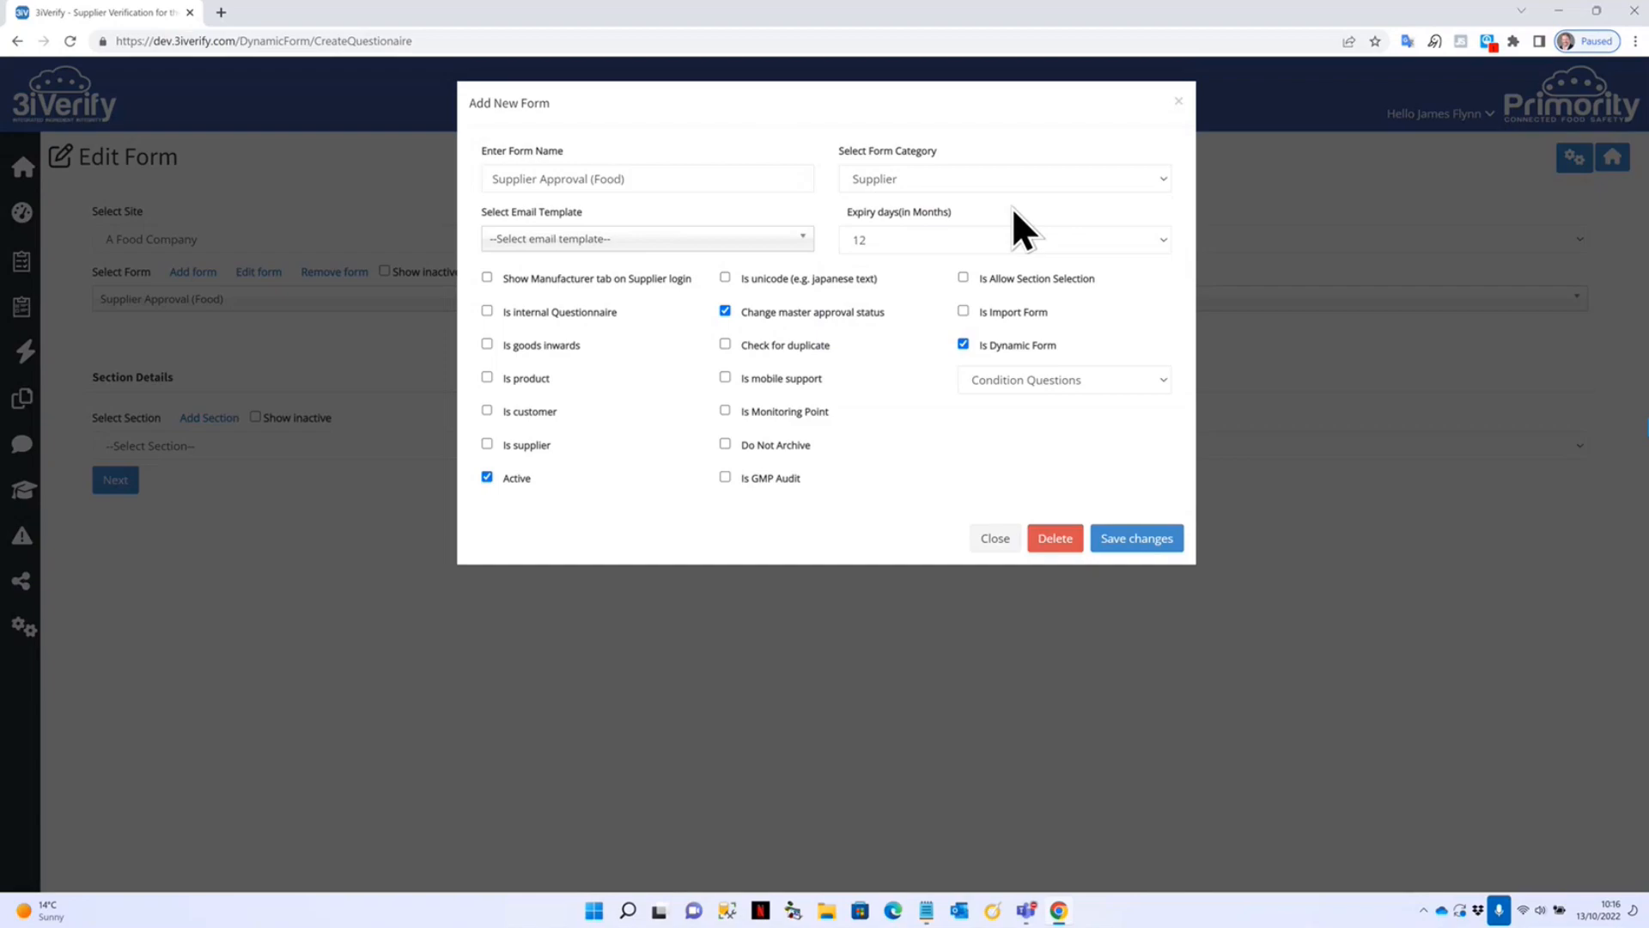
{"action": "left_click", "coordinate": [955, 238]}
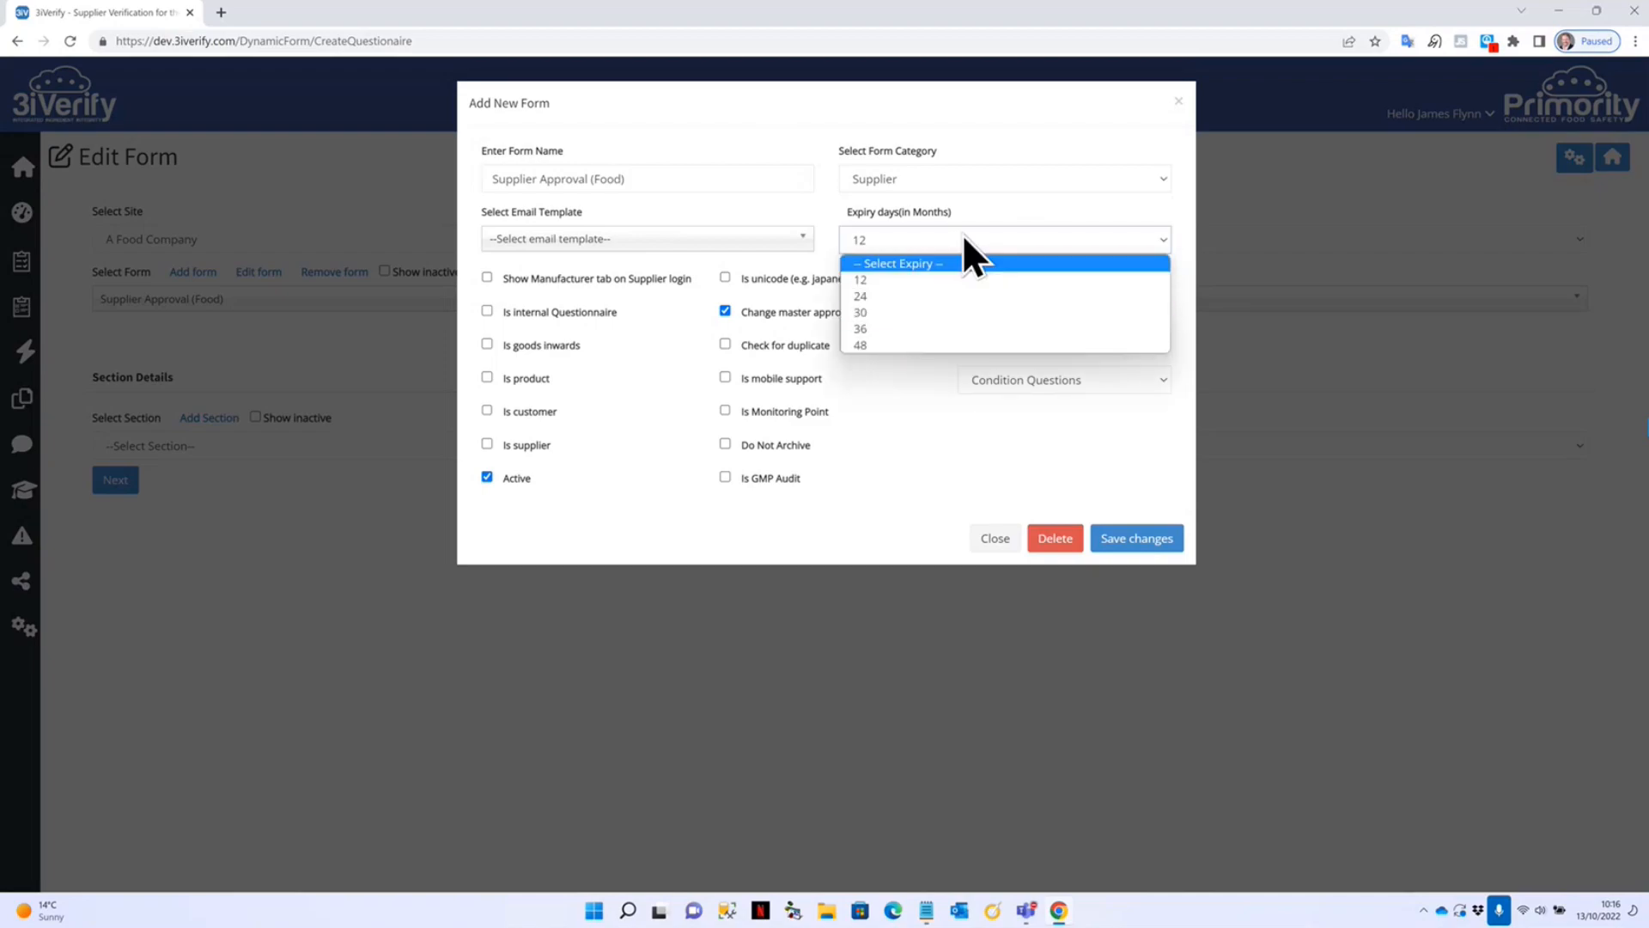
{"action": "left_click", "coordinate": [1010, 209]}
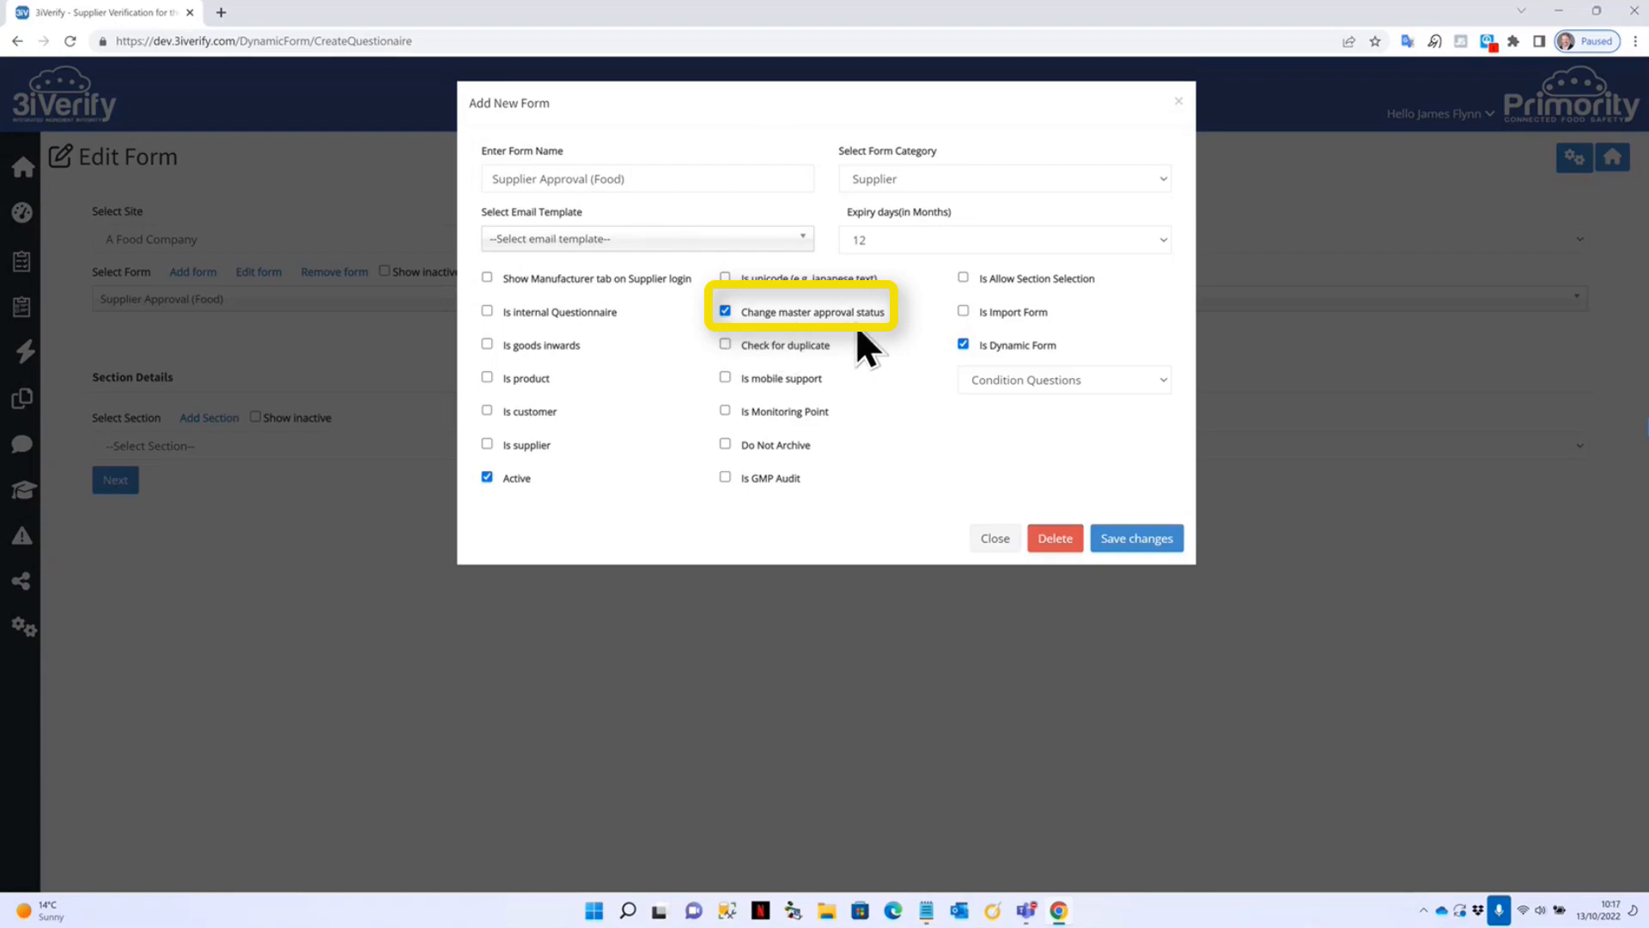
{"action": "left_click", "coordinate": [996, 538]}
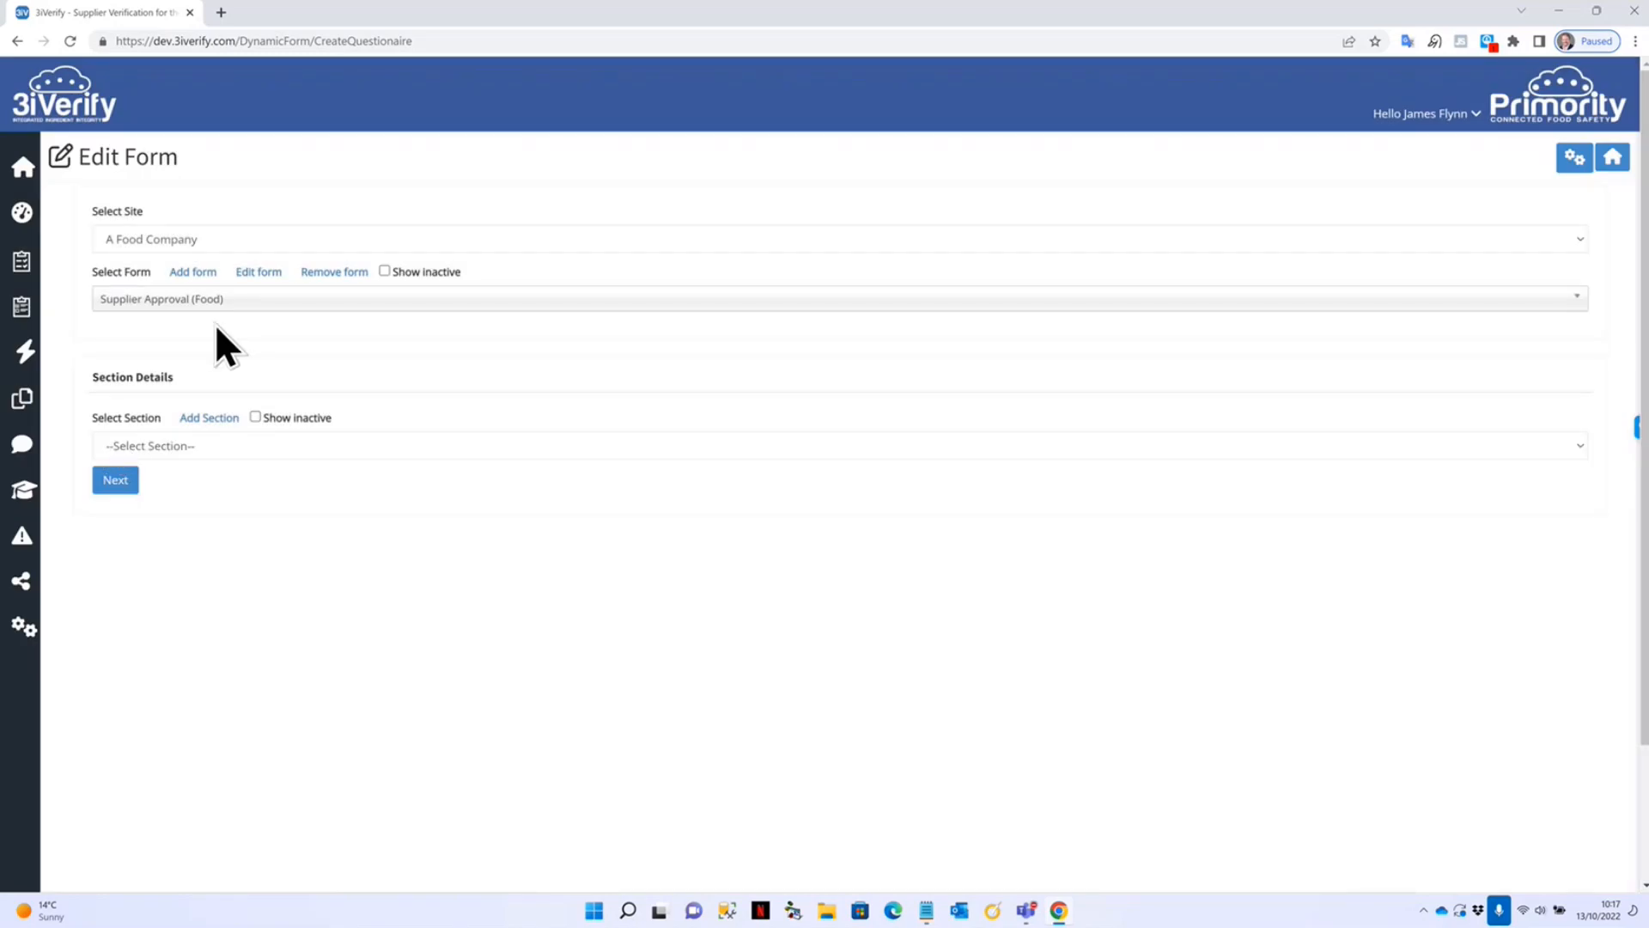
Choose the 5 - Scope section from the Select Section list.
{"action": "left_click", "coordinate": [244, 445]}
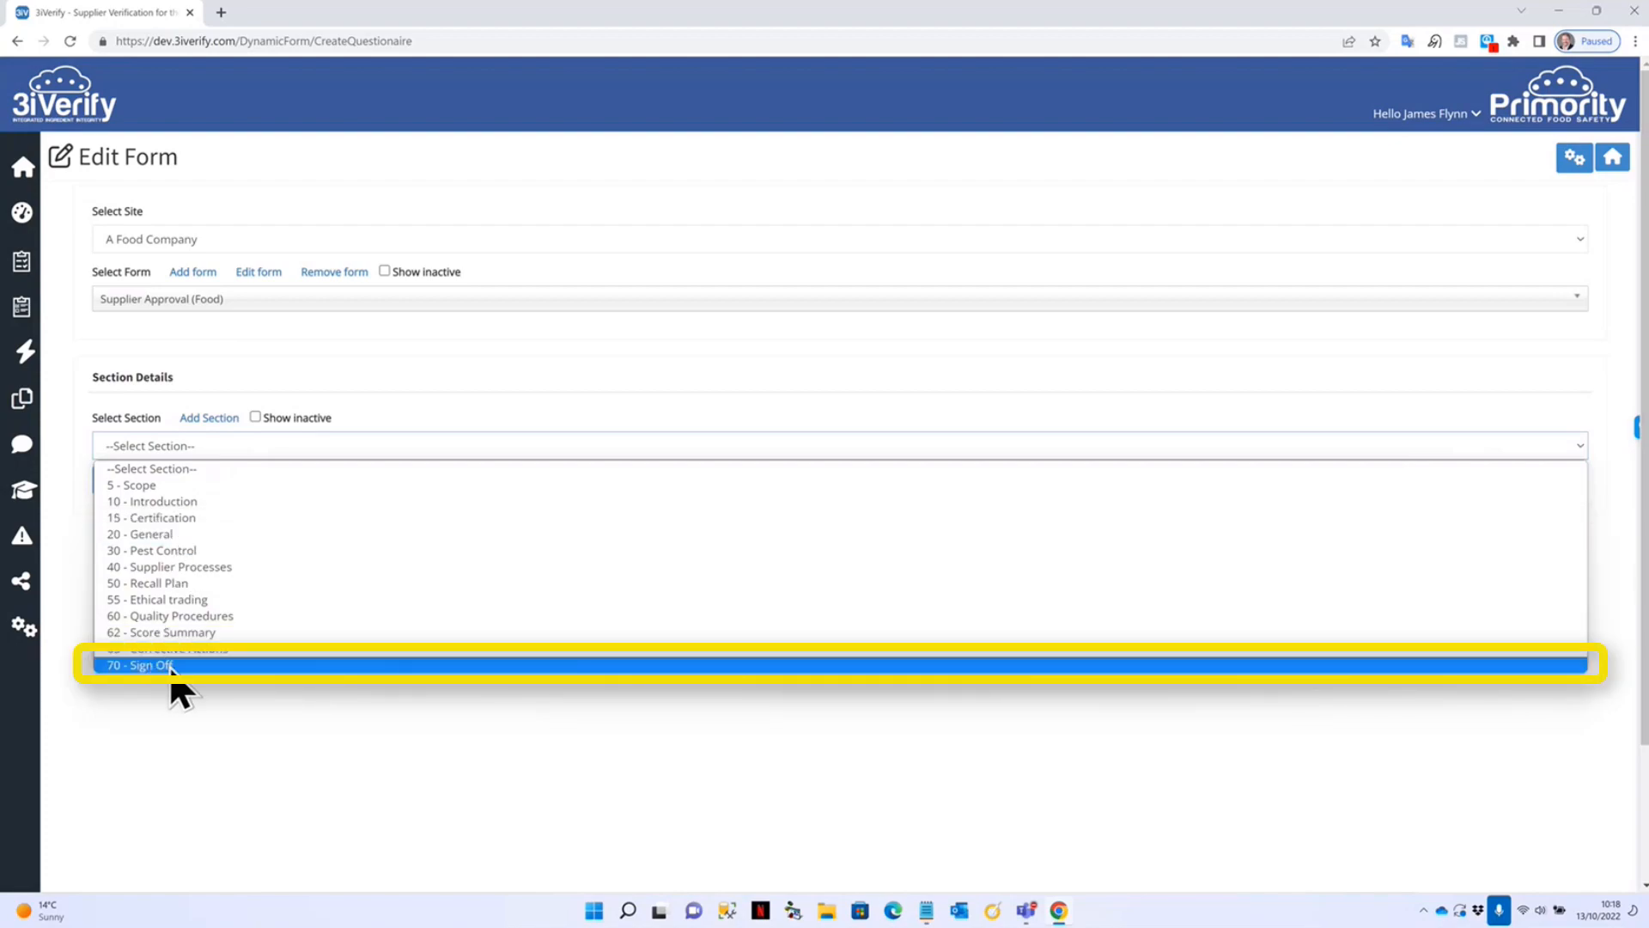
{"action": "left_click", "coordinate": [158, 485]}
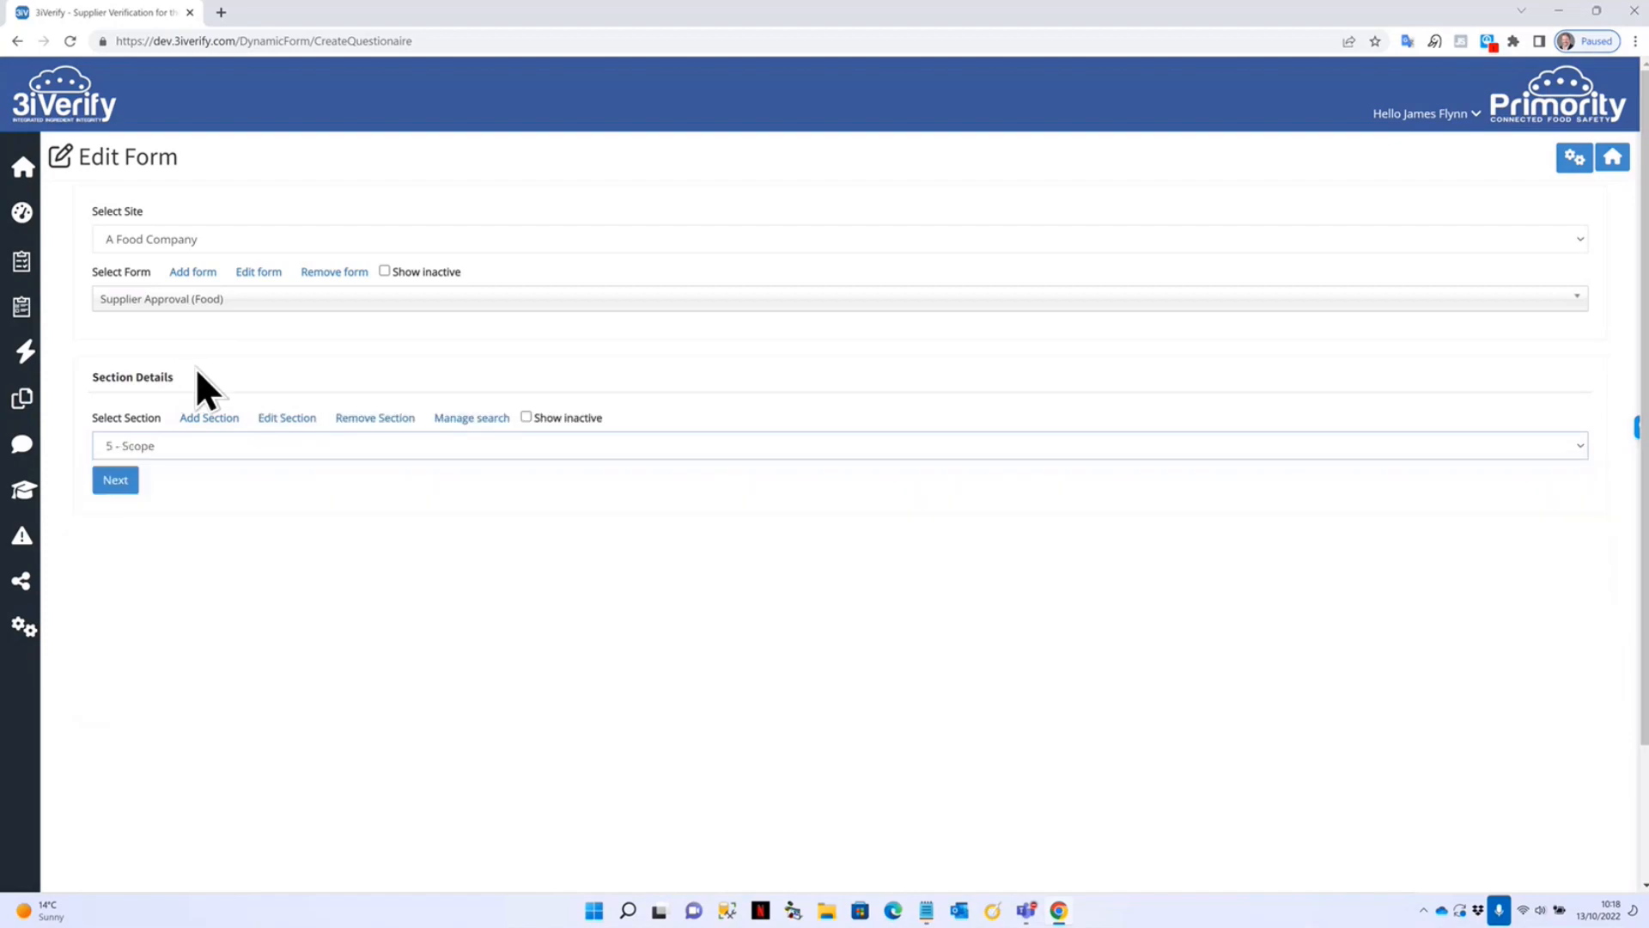
Review the Scope section's name and sequence 5, enable Show Dynamic Form, then close unsaved.
{"action": "left_click", "coordinate": [299, 419]}
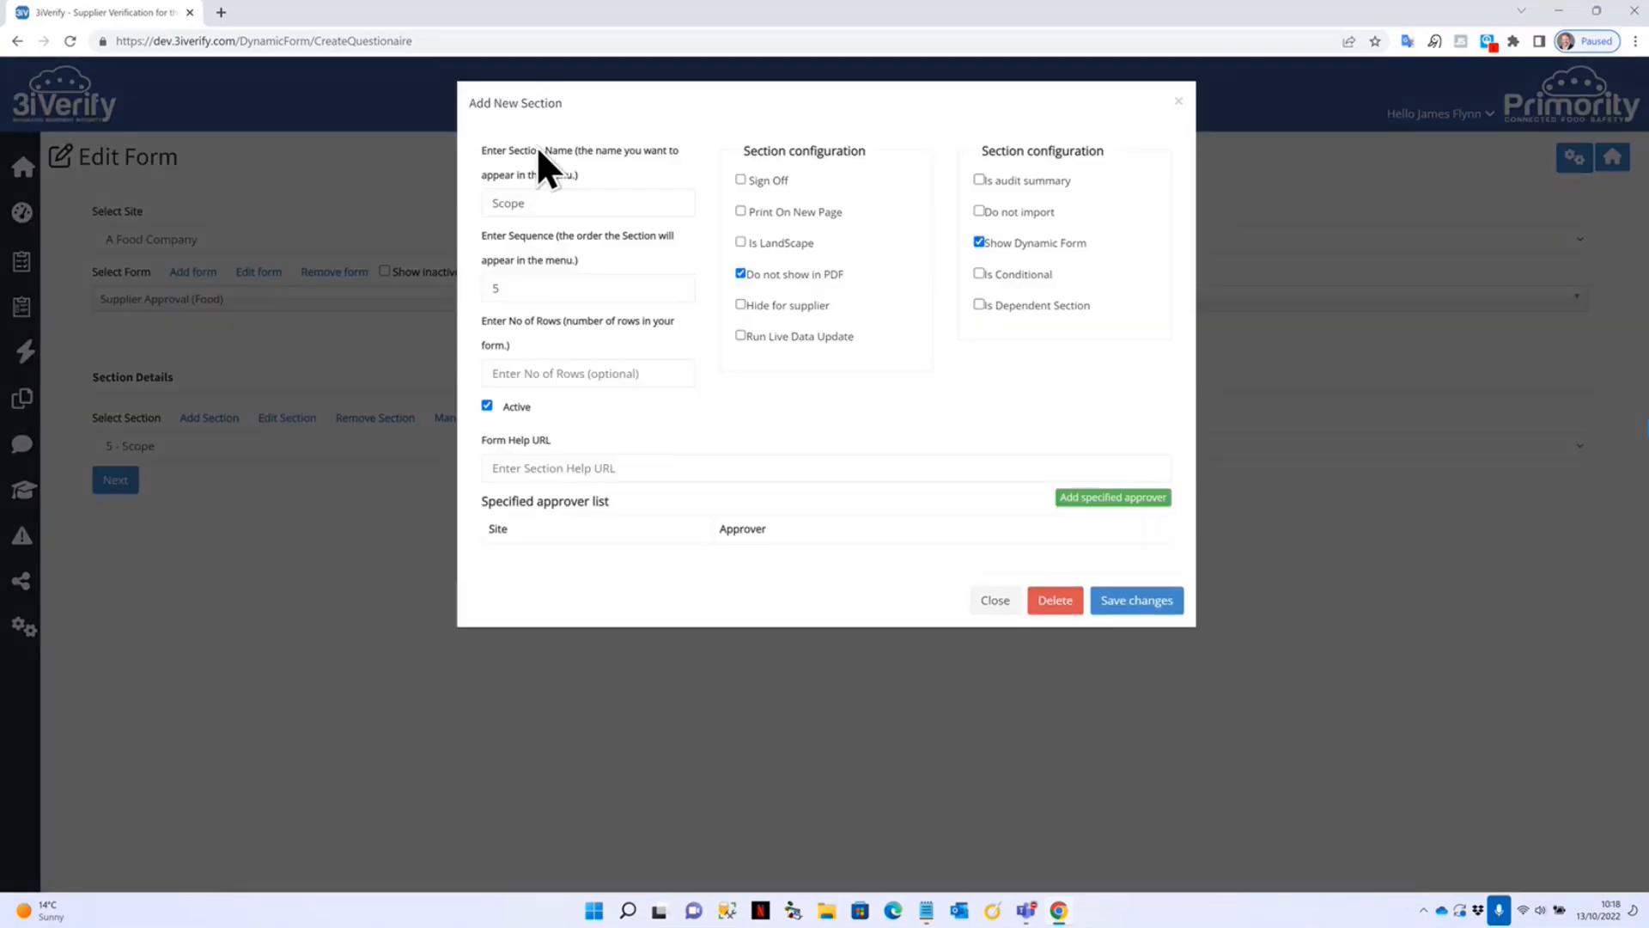
{"action": "left_click", "coordinate": [560, 202]}
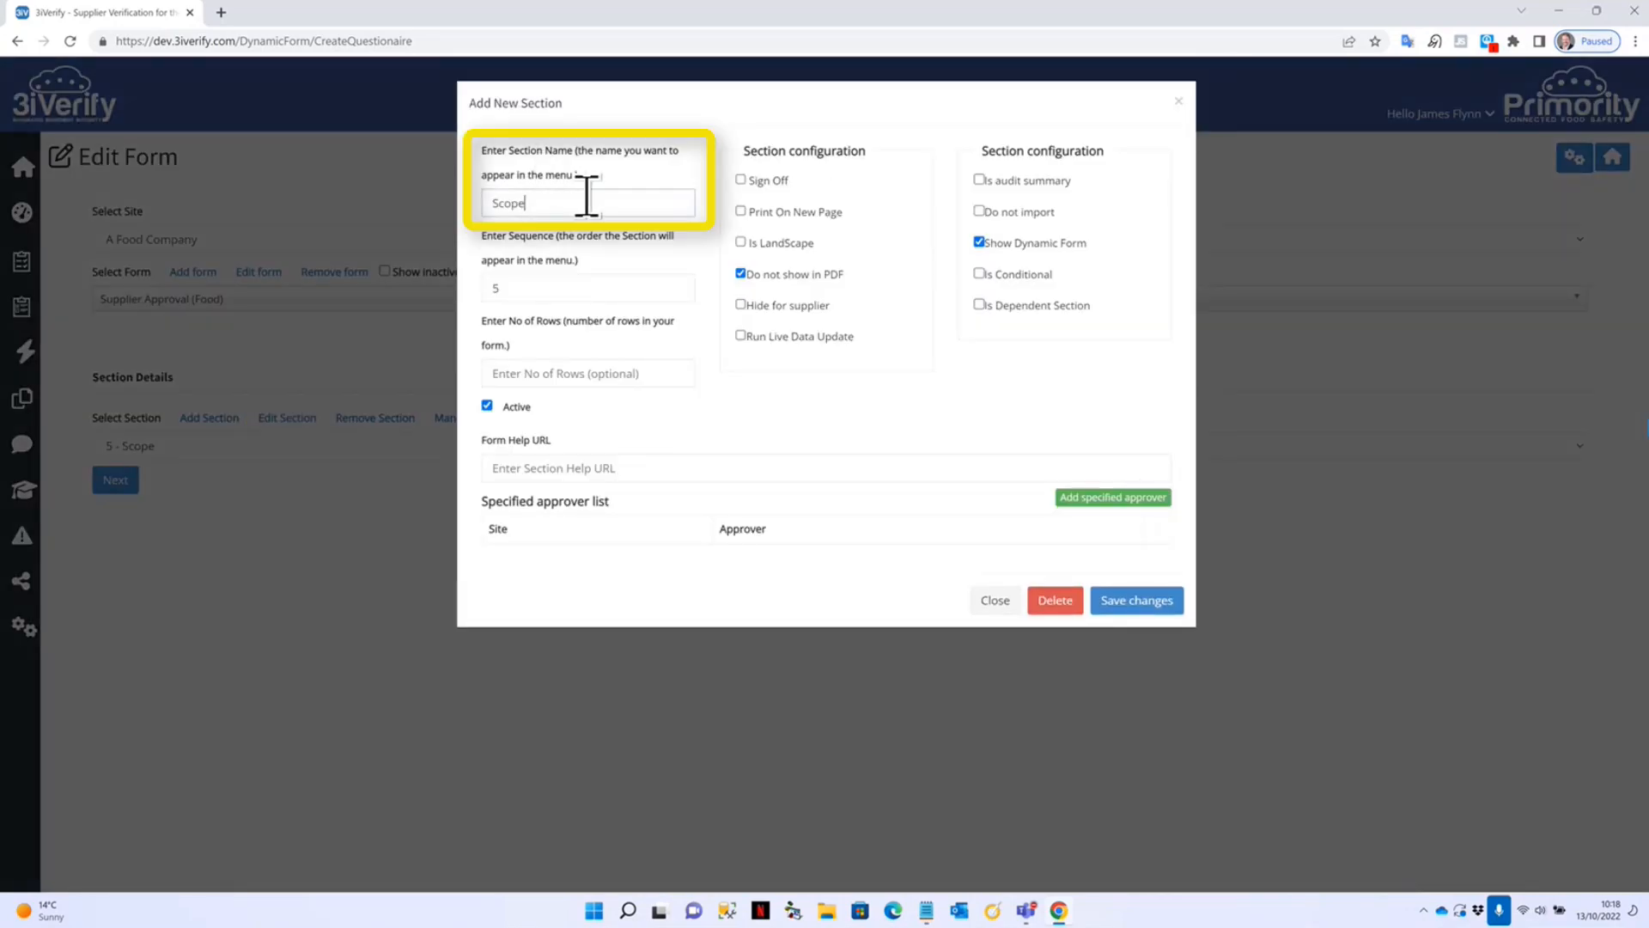
{"action": "left_click", "coordinate": [563, 294]}
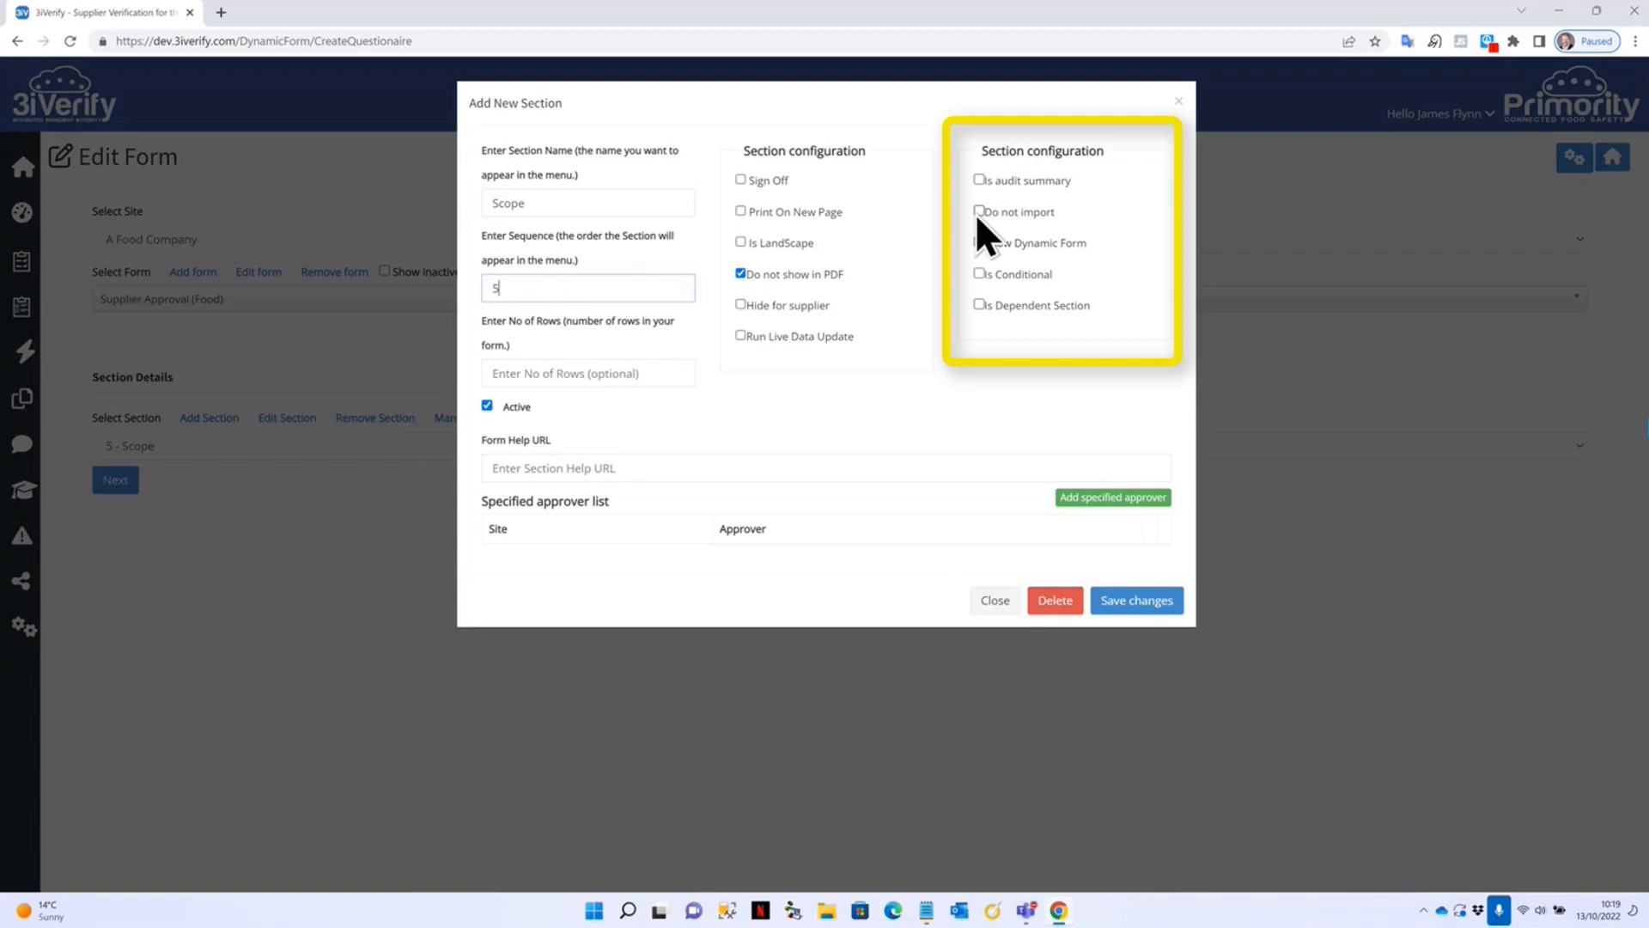
{"action": "left_click", "coordinate": [978, 242]}
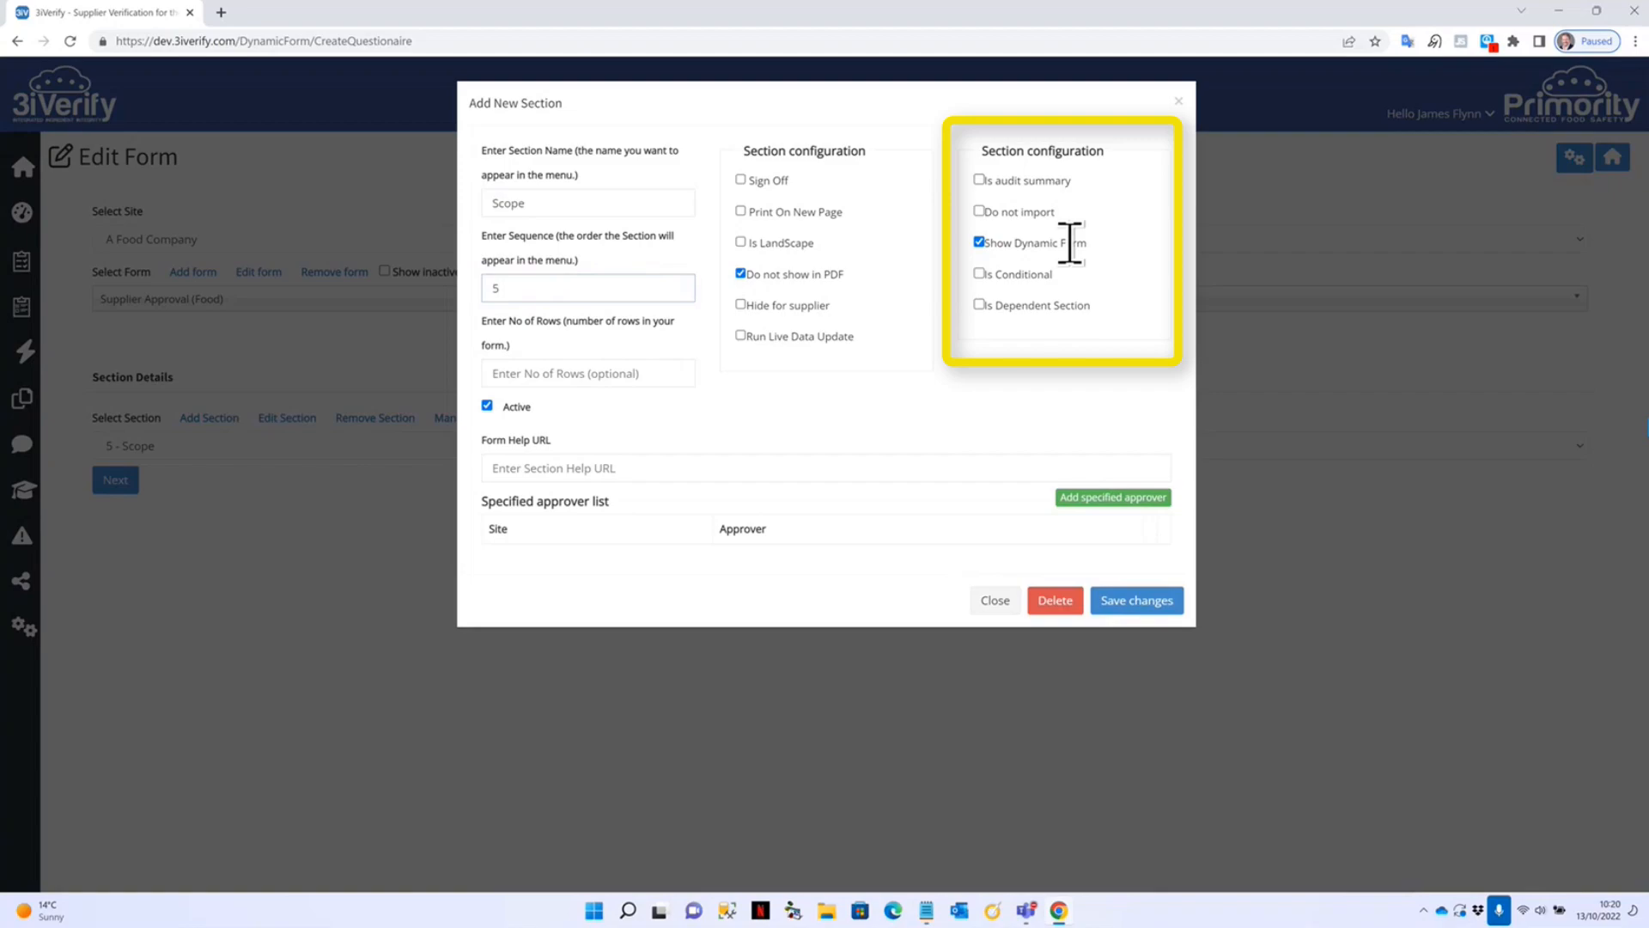
{"action": "left_click", "coordinate": [996, 601]}
{"action": "left_click", "coordinate": [198, 446]}
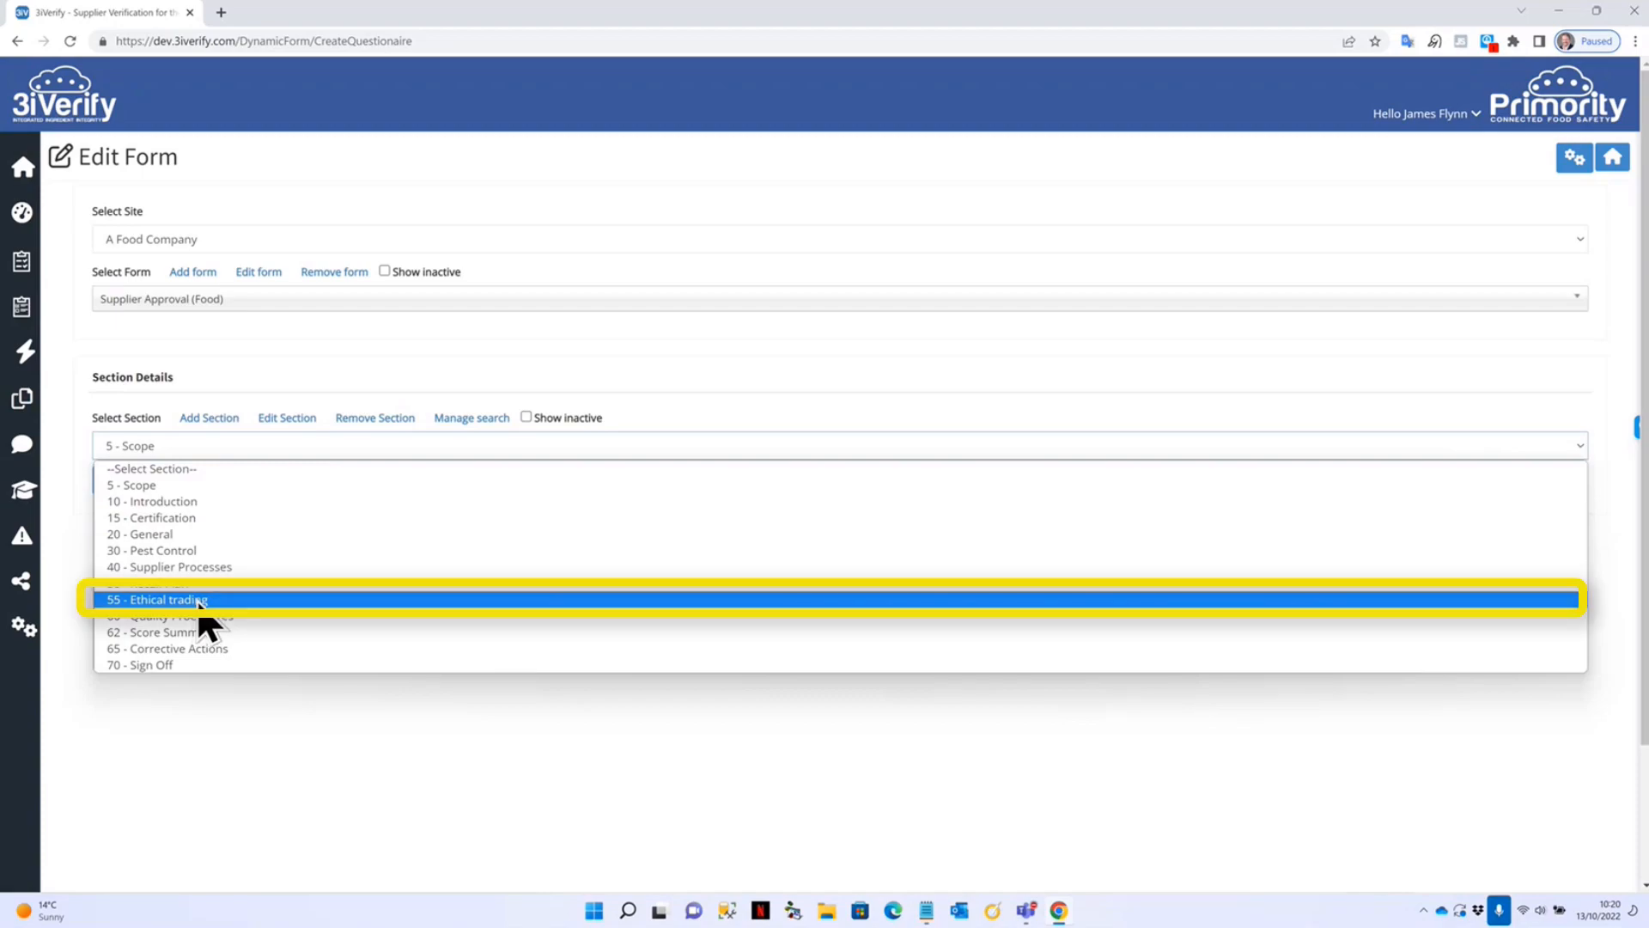
Open 55 - Ethical trading's settings, keep the 'We are NOT members of SEDEX?' condition, and start adding an approver.
{"action": "left_click", "coordinate": [199, 600]}
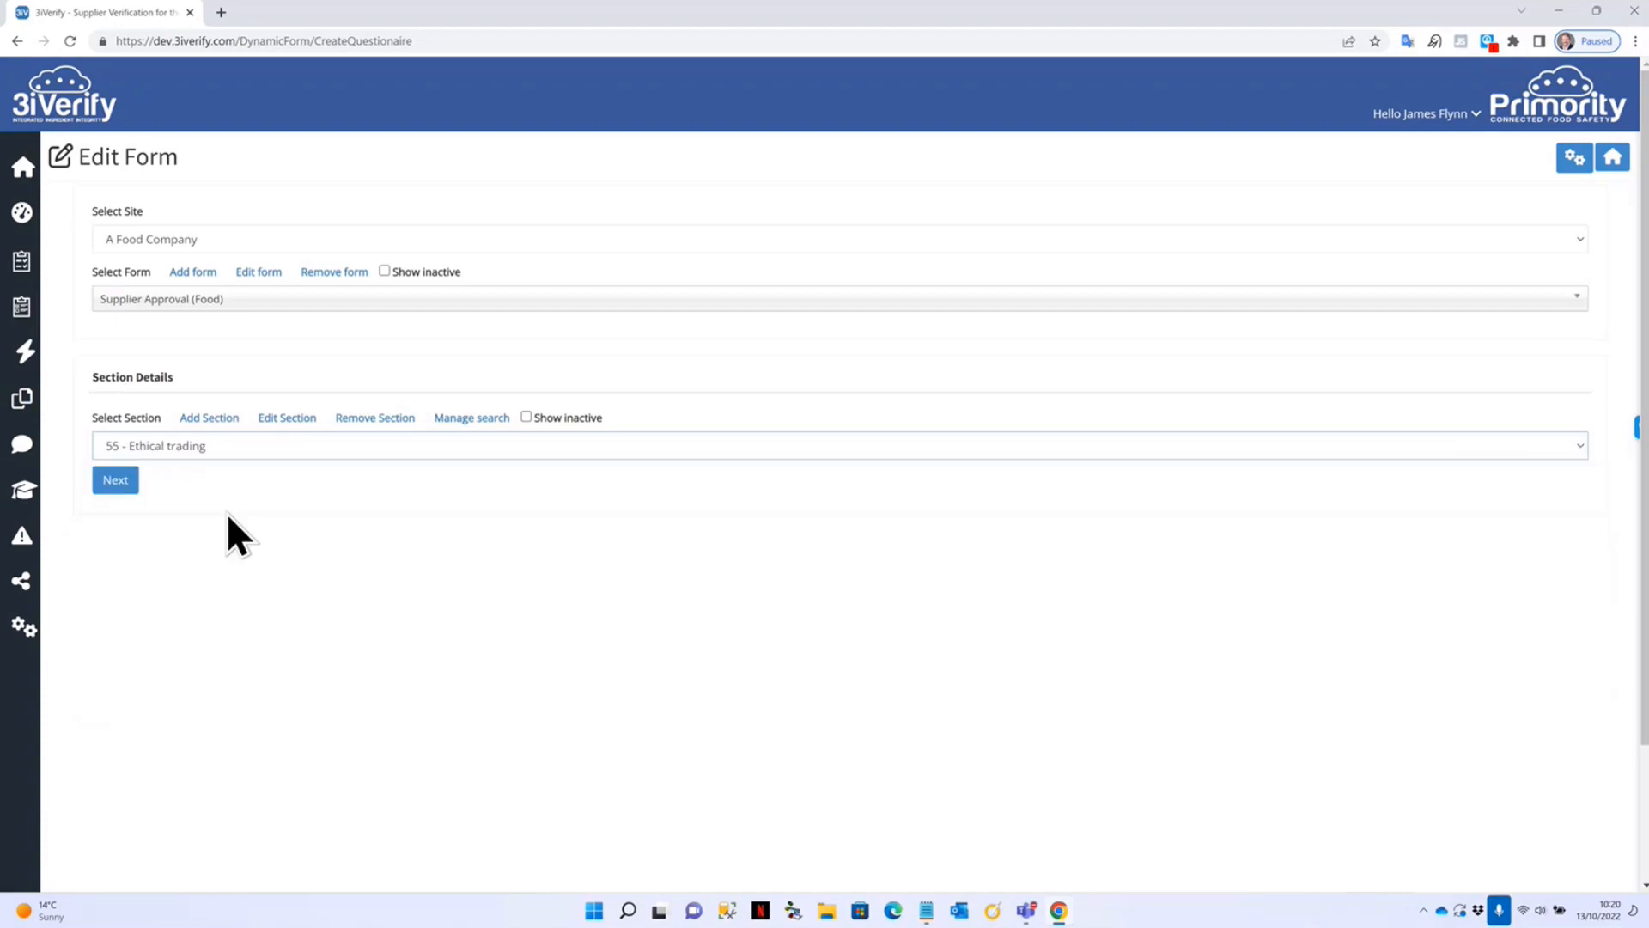
{"action": "left_click", "coordinate": [291, 420]}
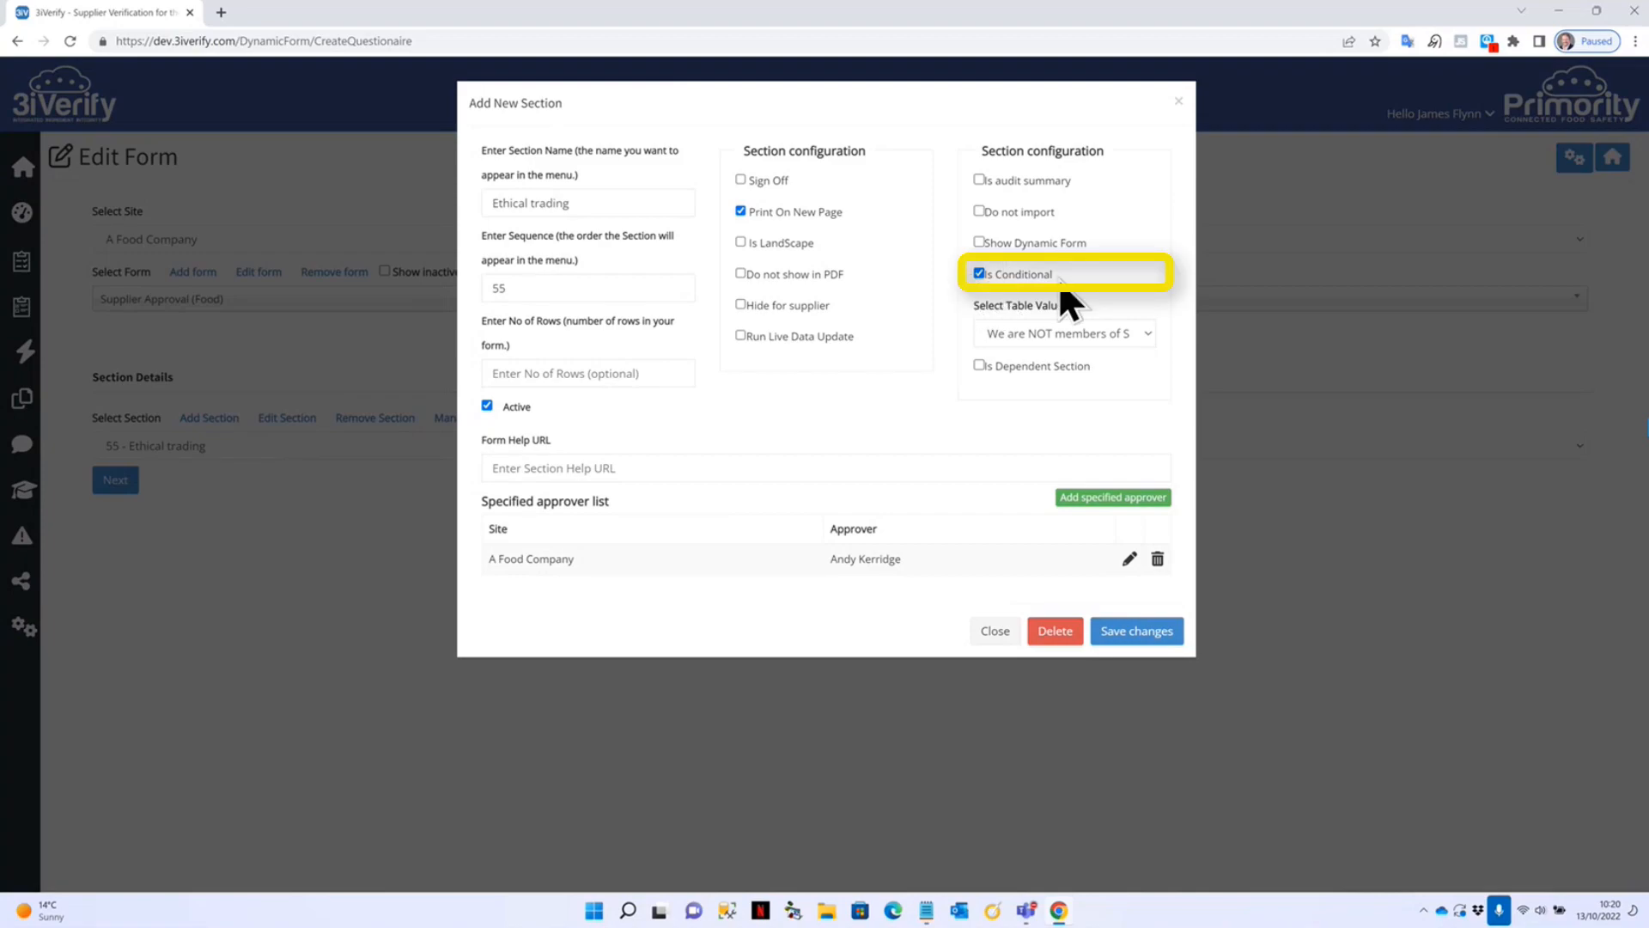
{"action": "left_click", "coordinate": [1142, 335]}
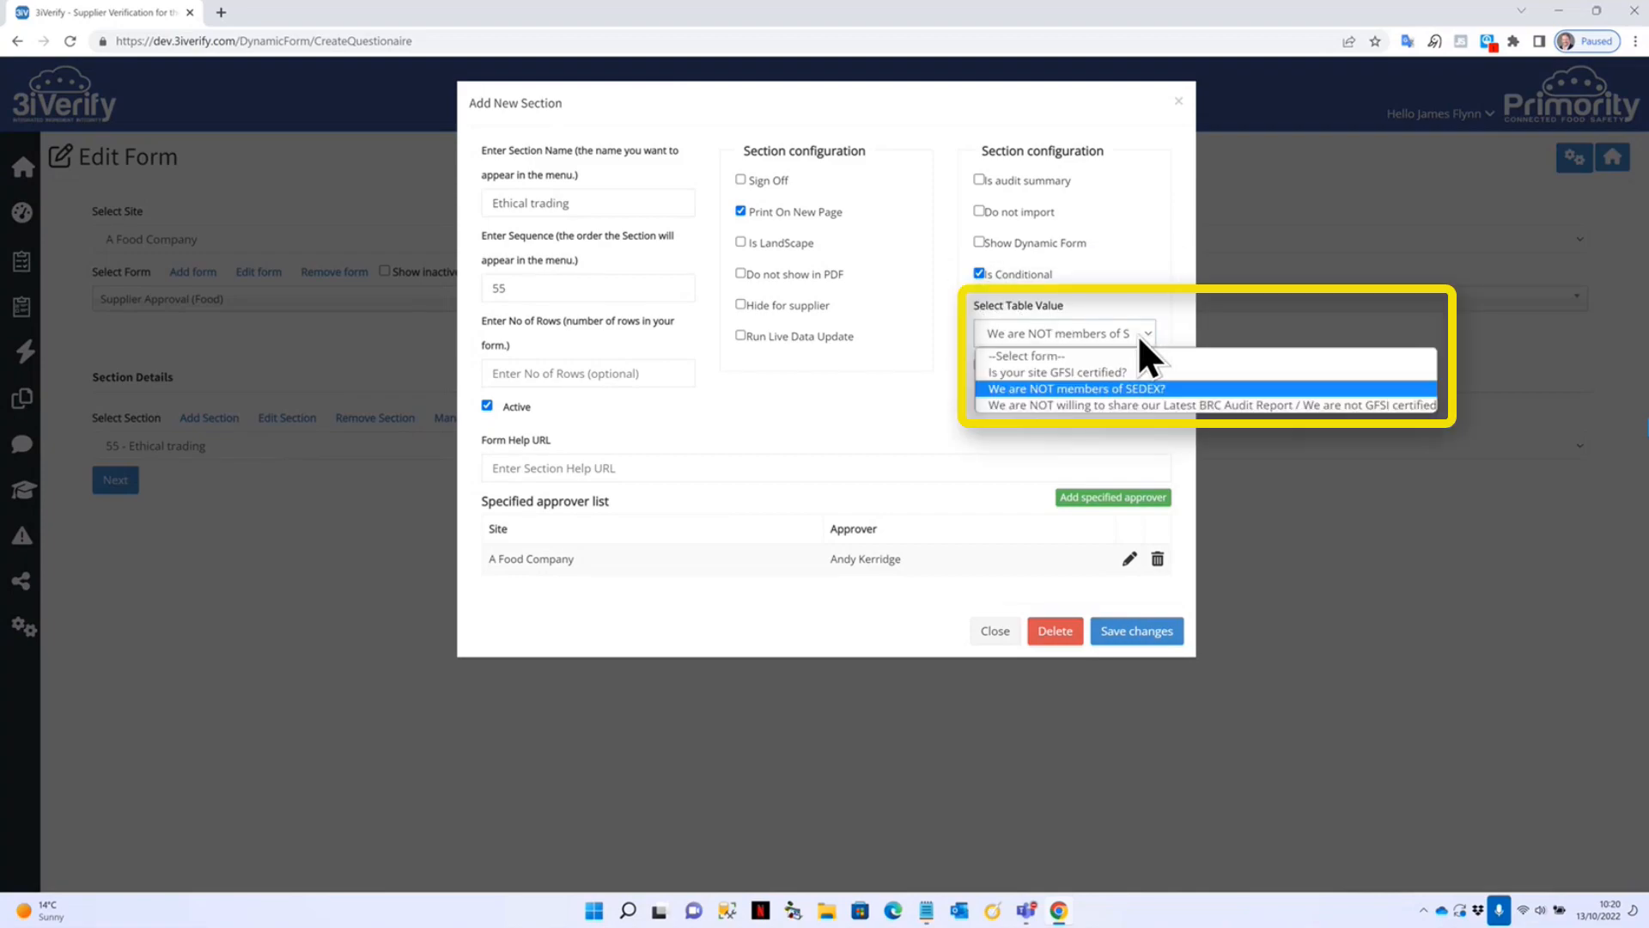
{"action": "left_click", "coordinate": [1140, 283]}
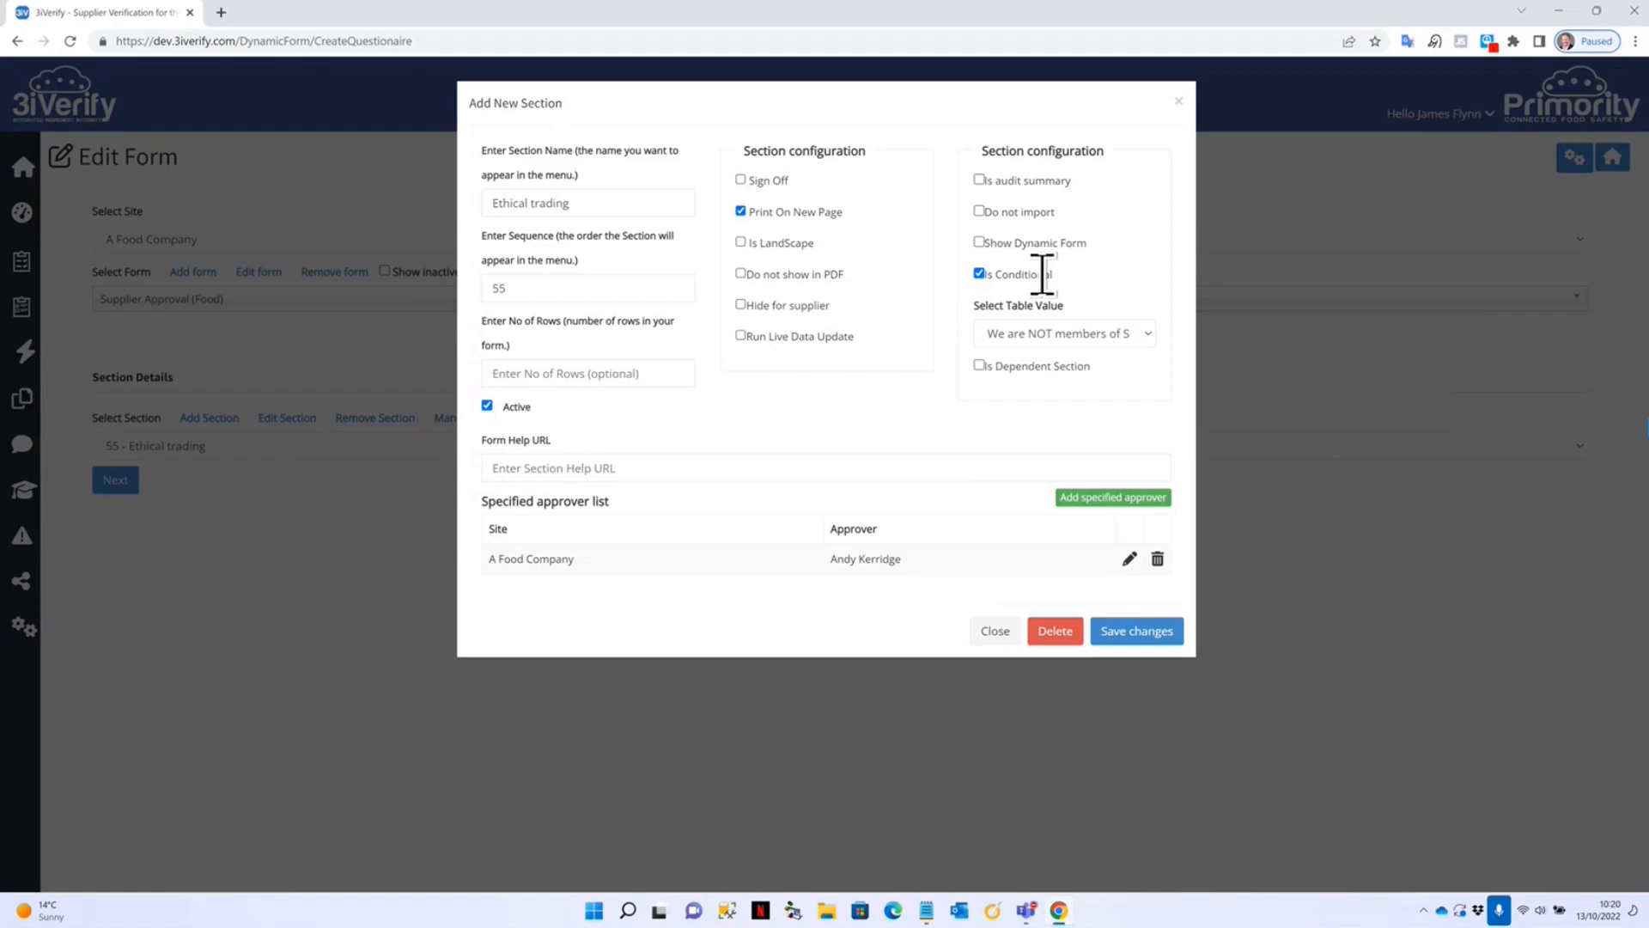
{"action": "left_click", "coordinate": [1132, 335]}
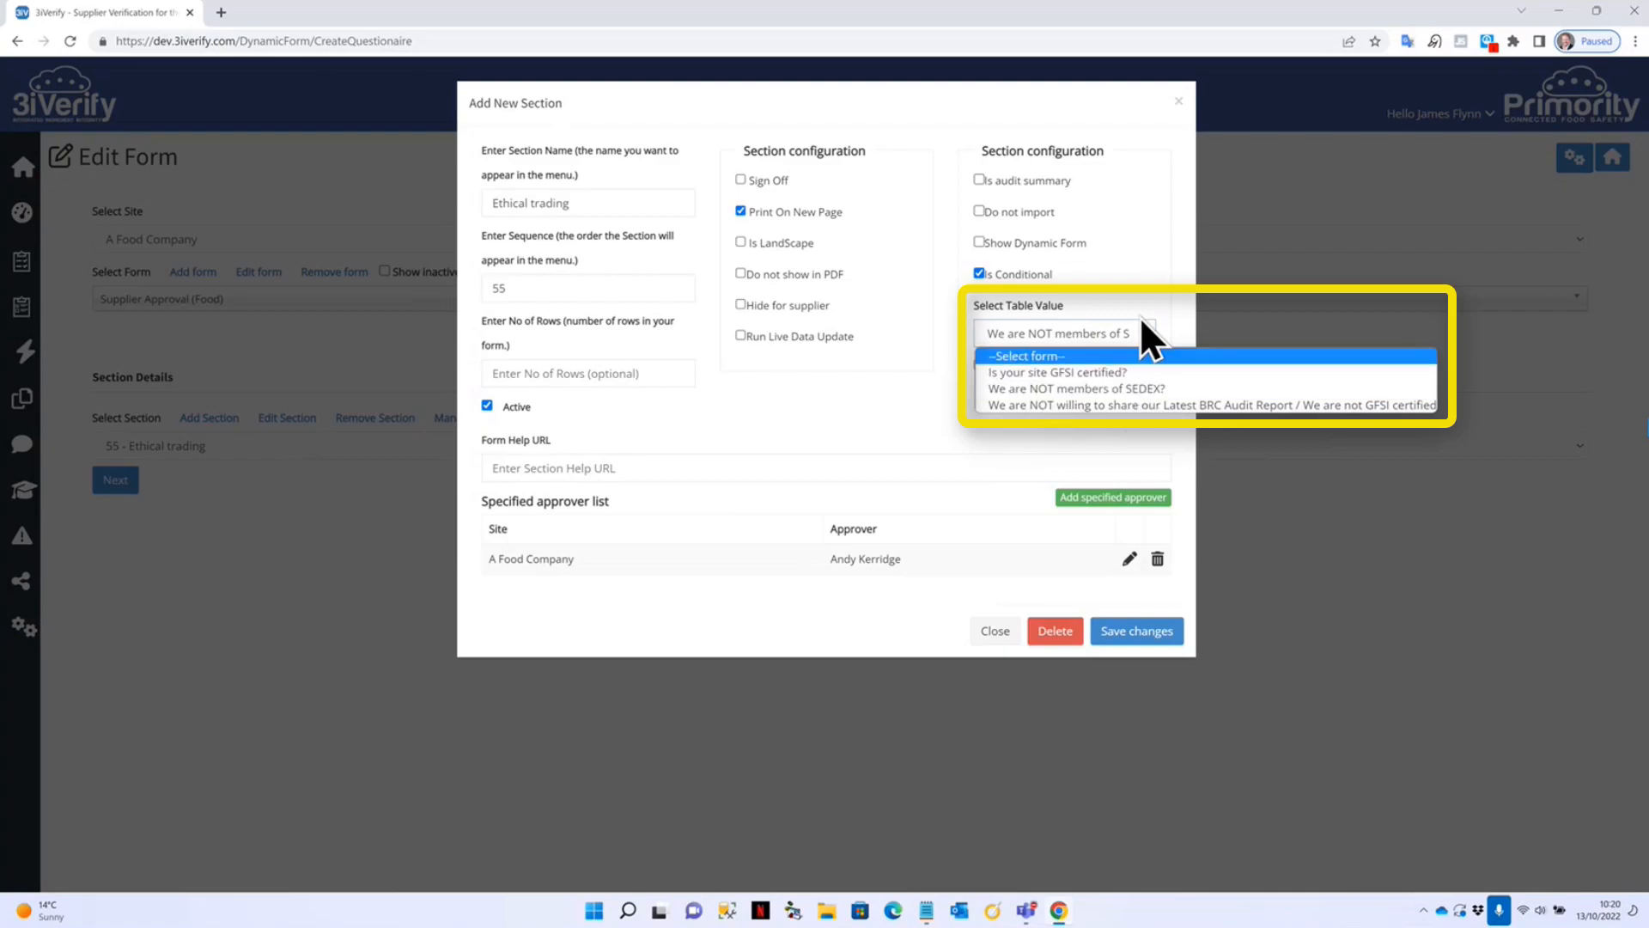
{"action": "left_click", "coordinate": [1126, 250]}
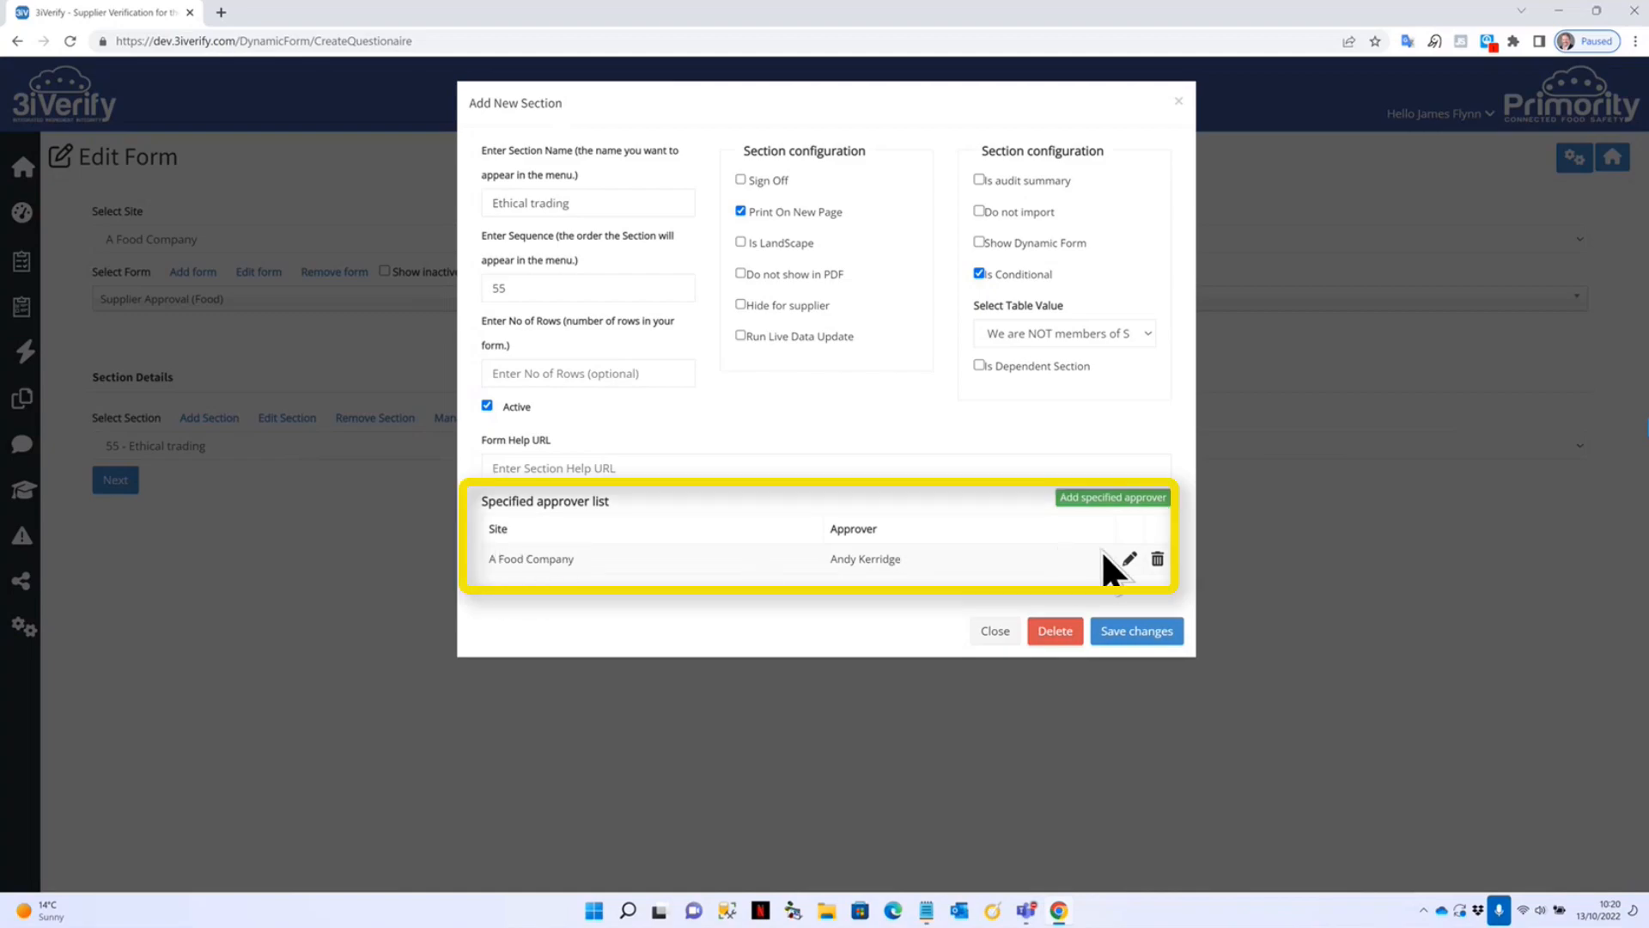
{"action": "left_click", "coordinate": [1130, 559]}
Save an extra approver for site A Food Company, then close the Add New Section dialog.
{"action": "left_click", "coordinate": [1108, 500]}
{"action": "left_click", "coordinate": [700, 178]}
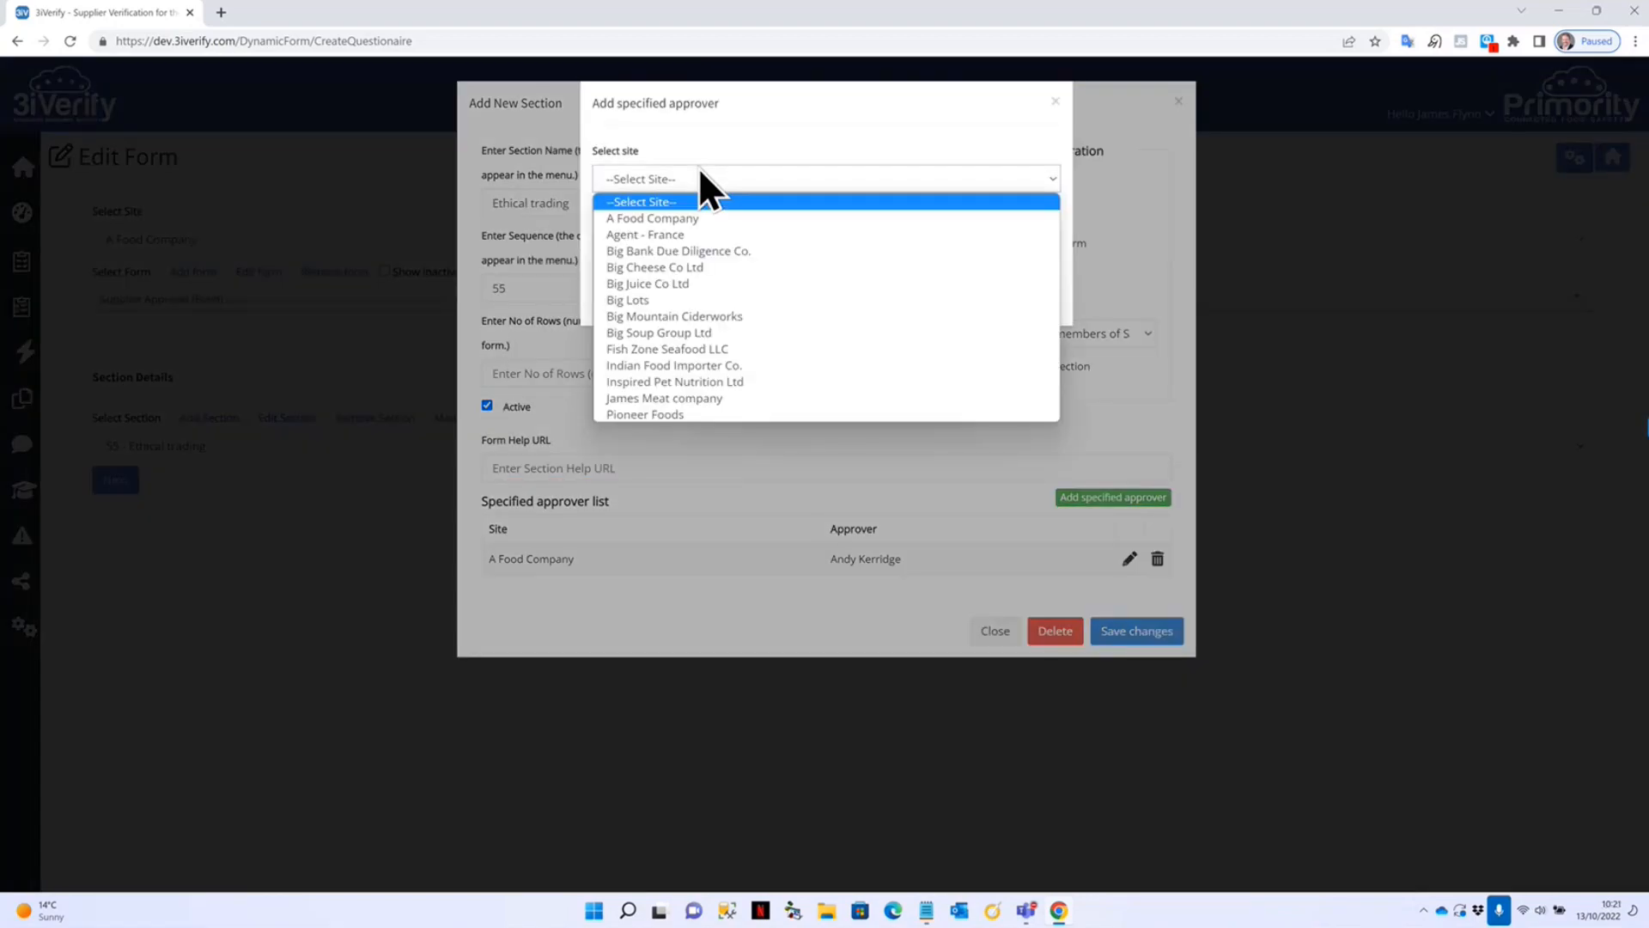
{"action": "left_click", "coordinate": [723, 219]}
{"action": "left_click", "coordinate": [735, 241]}
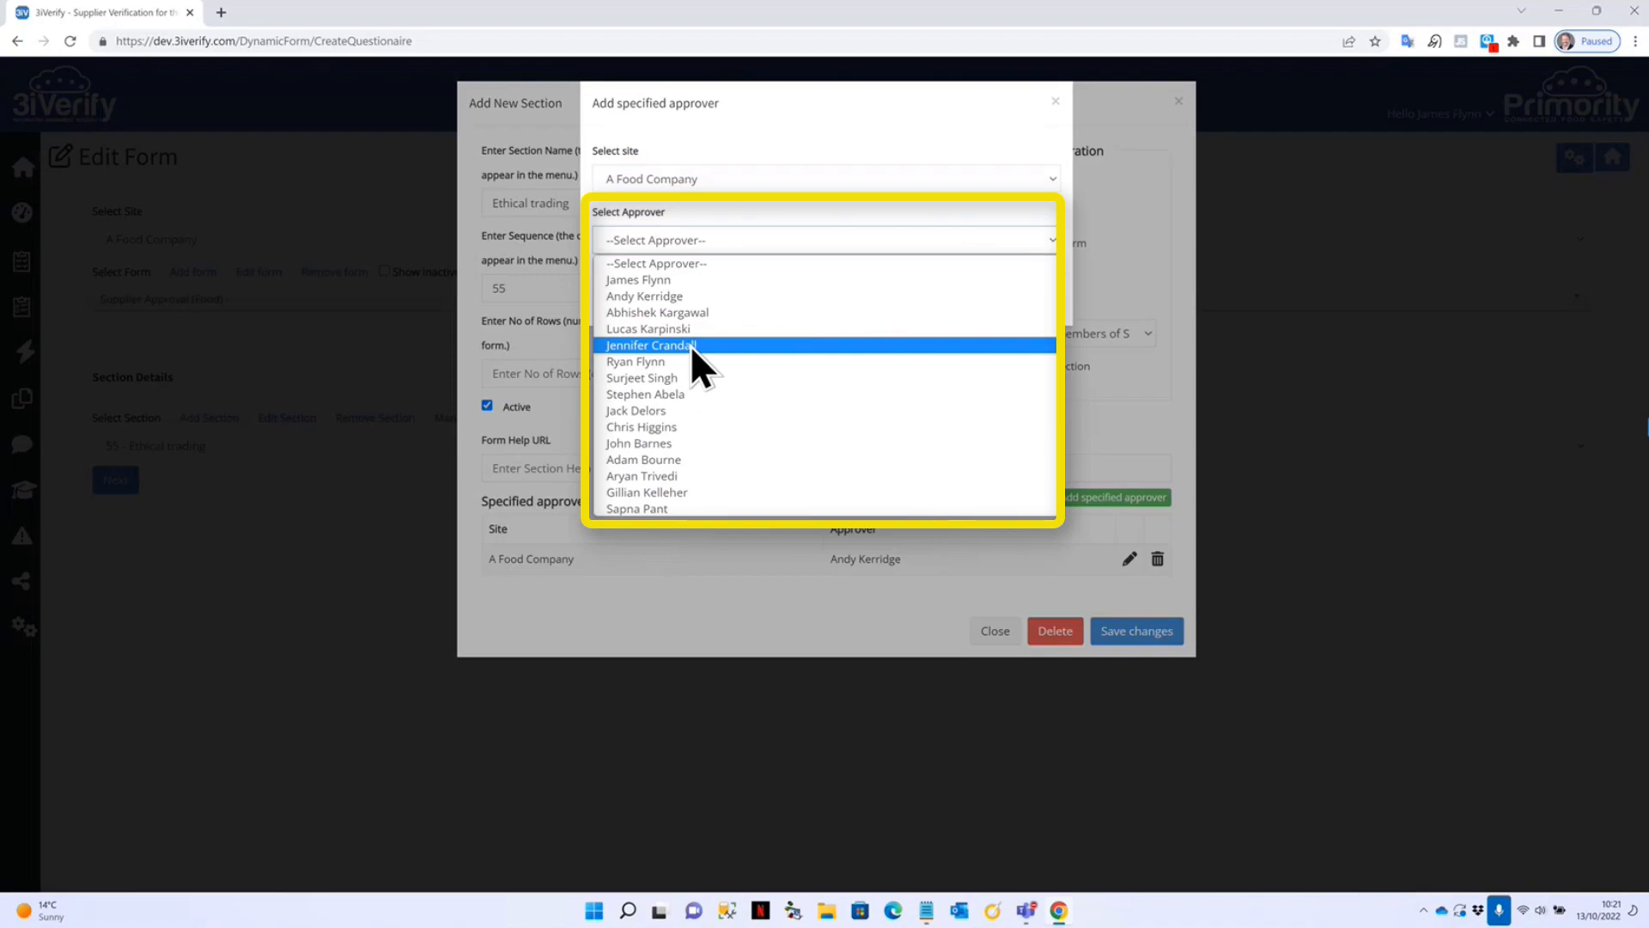
{"action": "left_click", "coordinate": [692, 279]}
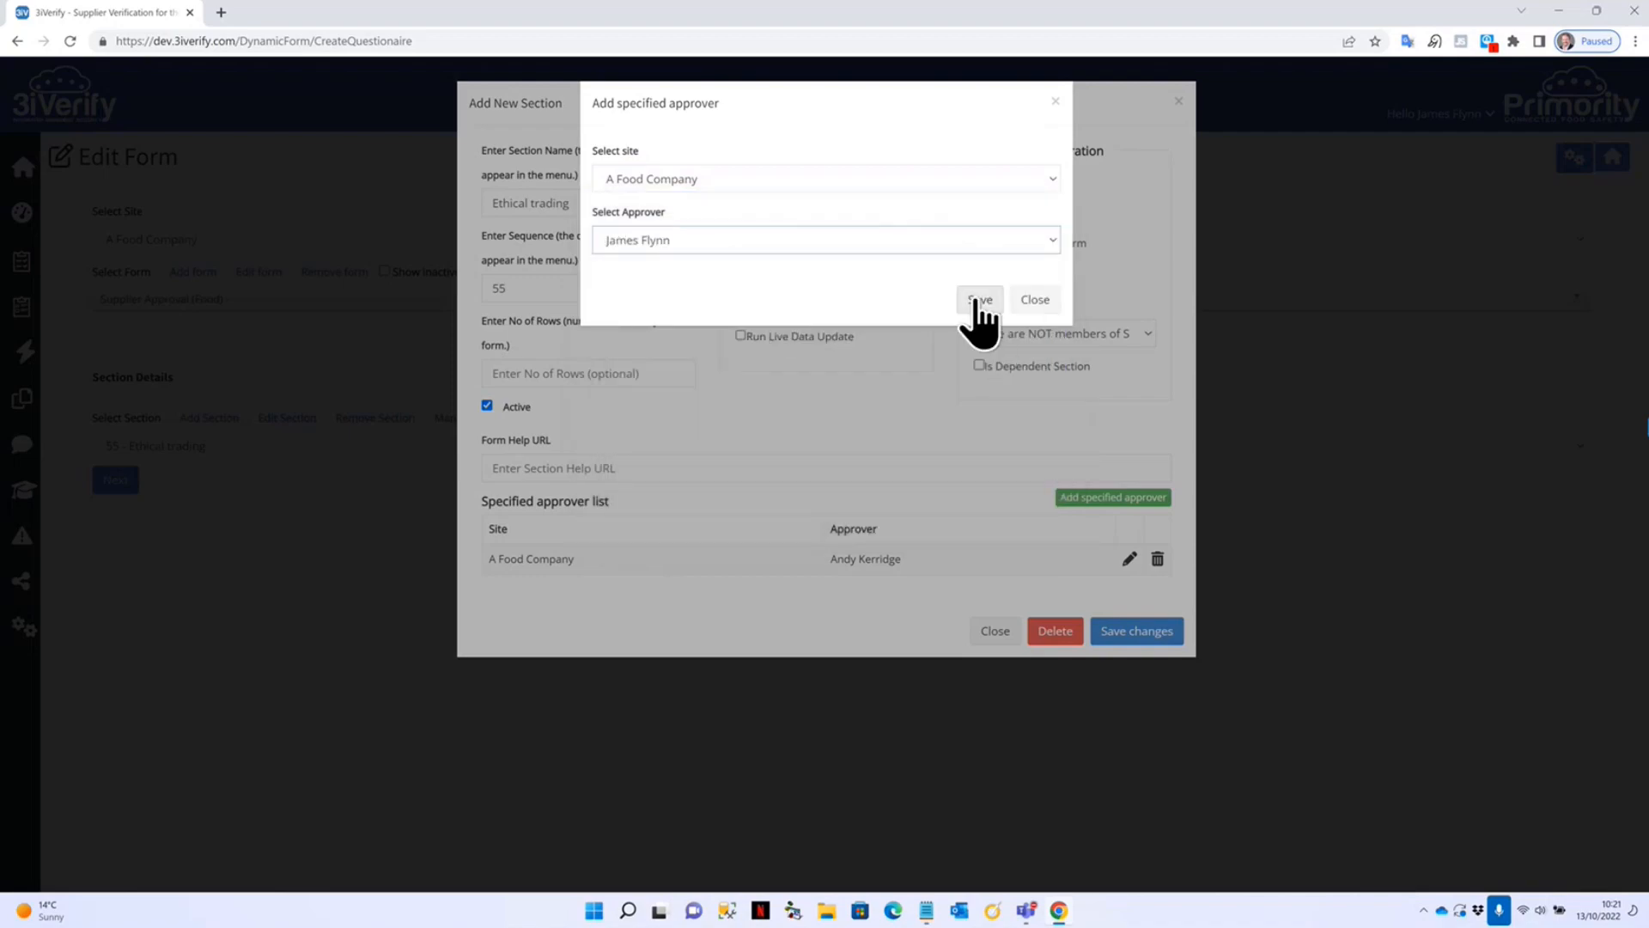
{"action": "left_click", "coordinate": [979, 299]}
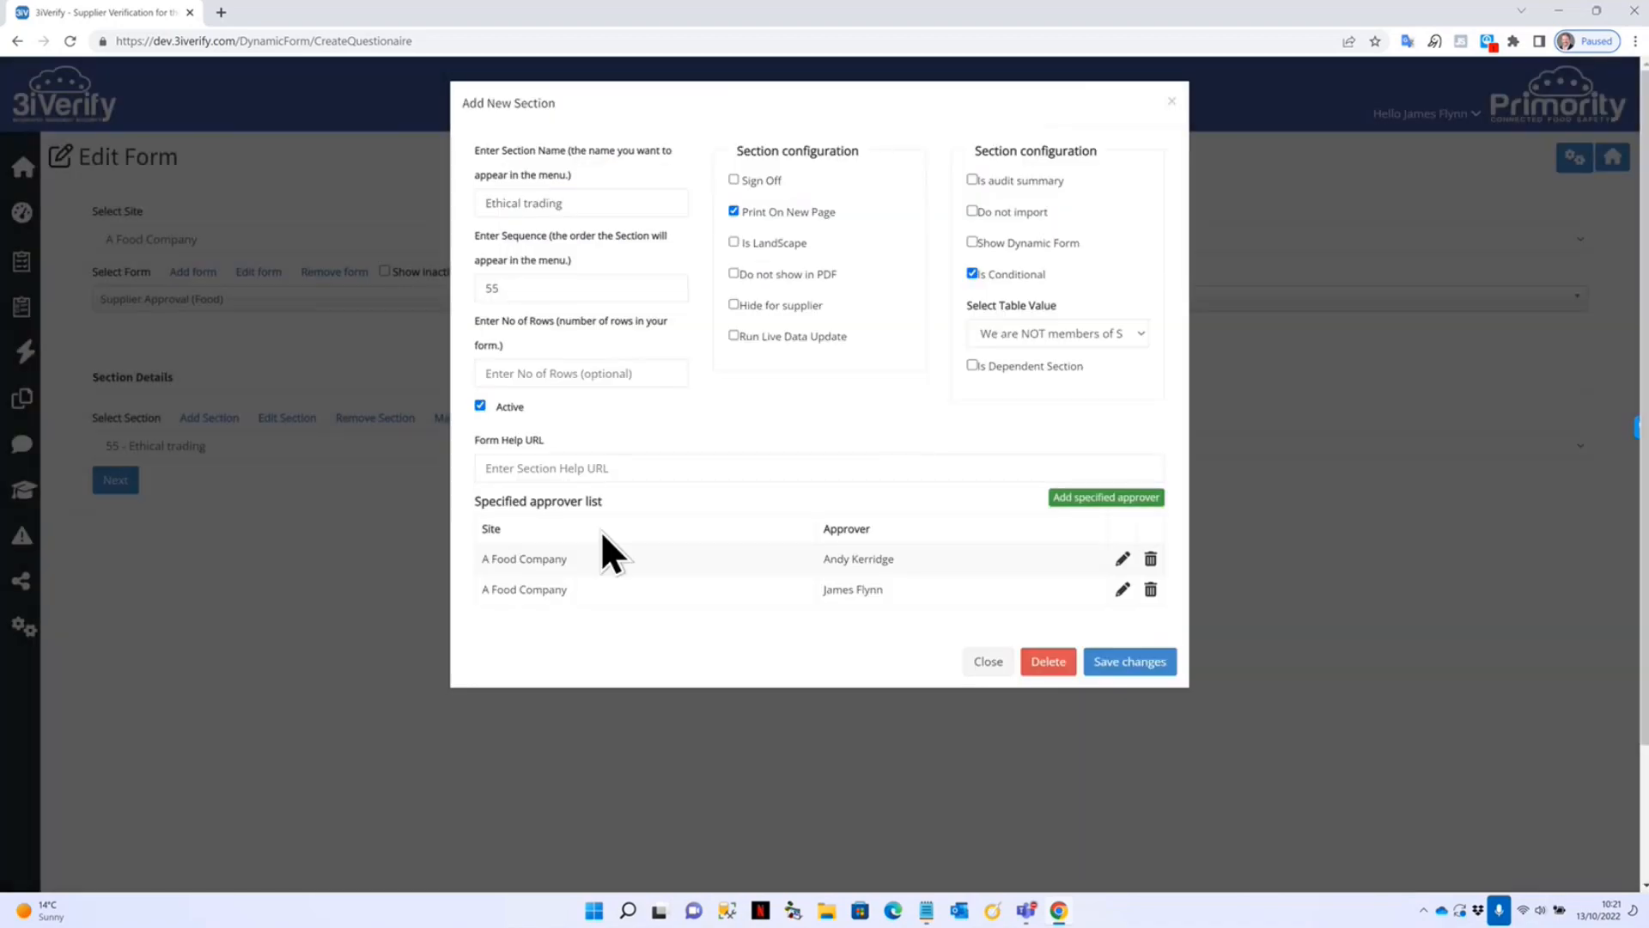
{"action": "left_click", "coordinate": [989, 661]}
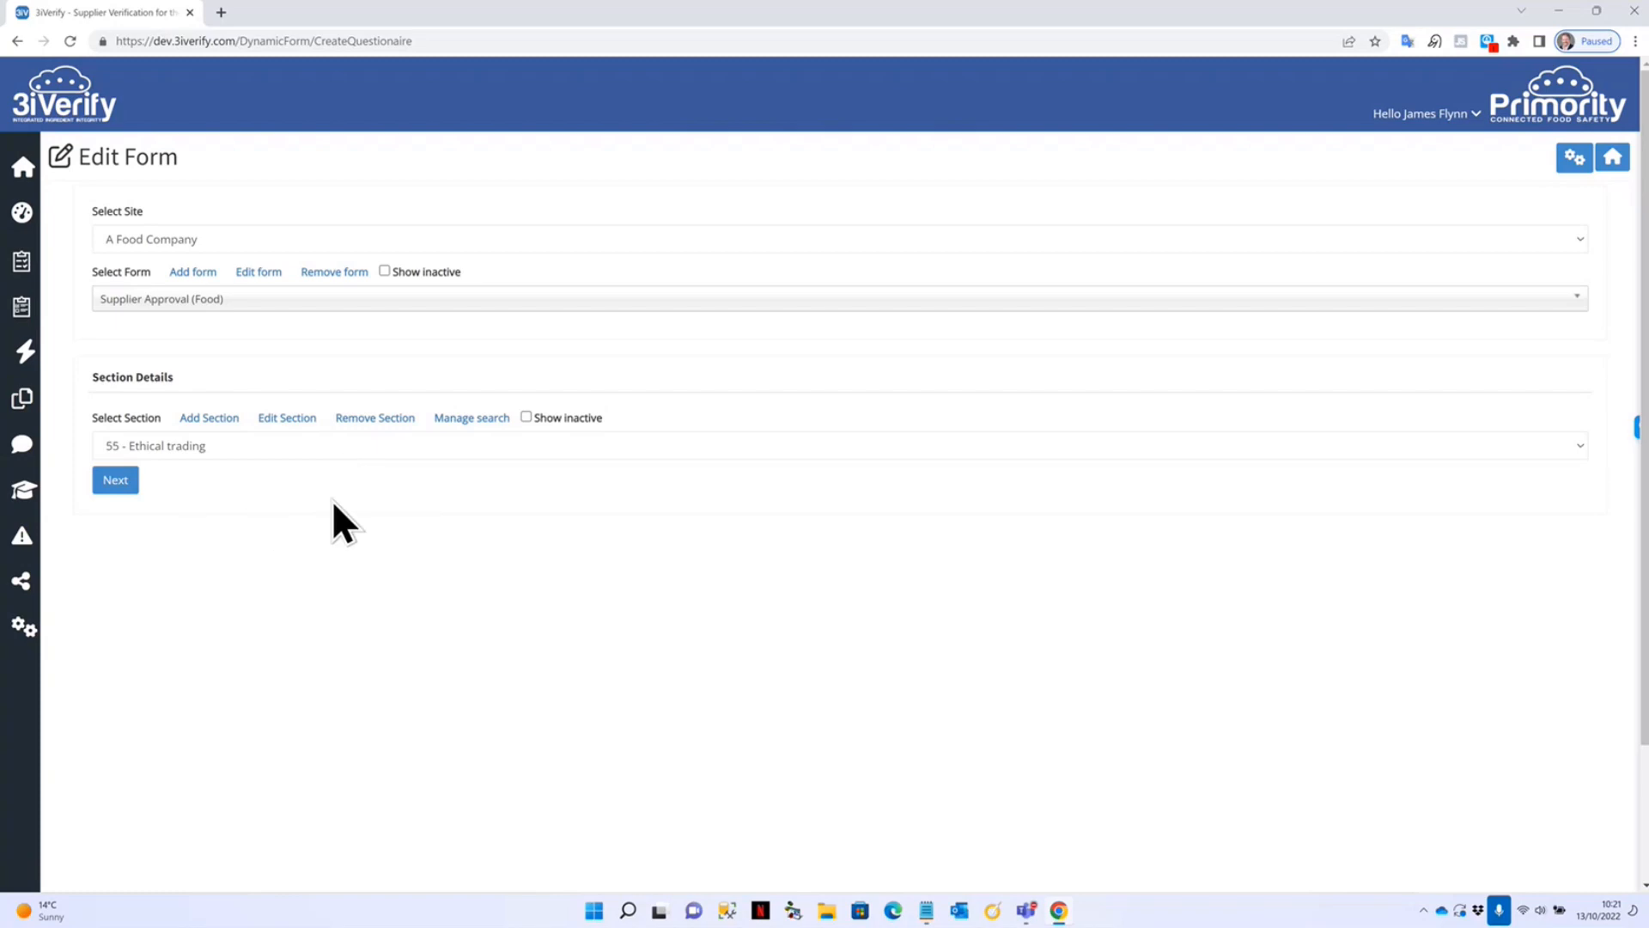
Reselect 55 - Ethical trading and open it in the form designer with Next.
{"action": "left_click", "coordinate": [192, 447]}
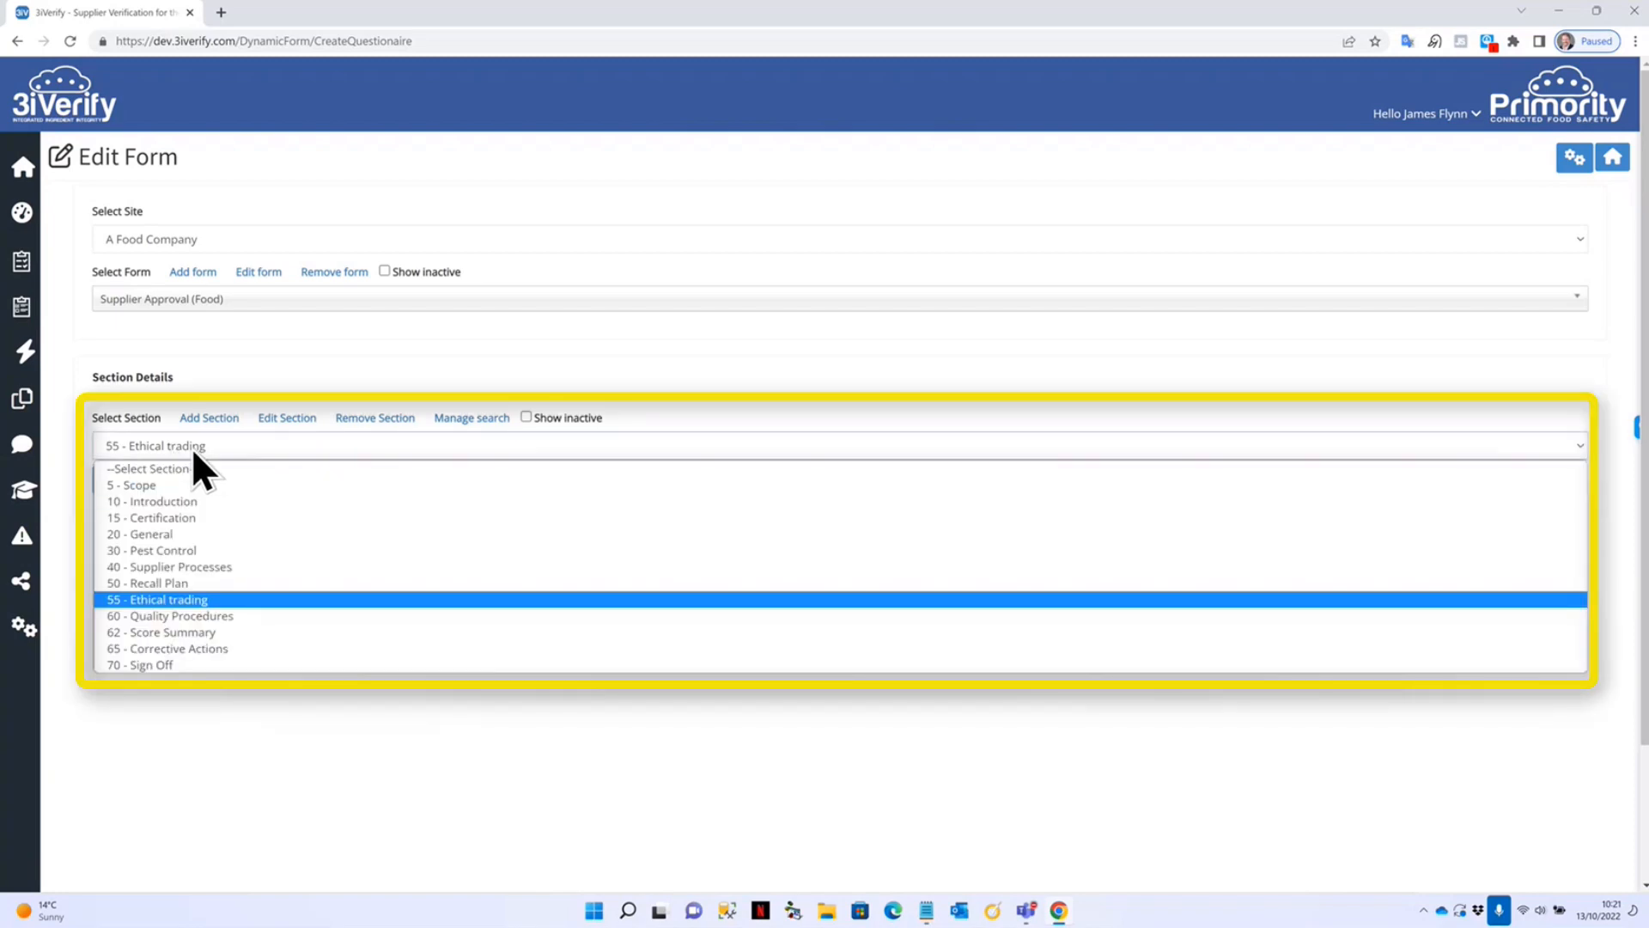
{"action": "left_click", "coordinate": [182, 601]}
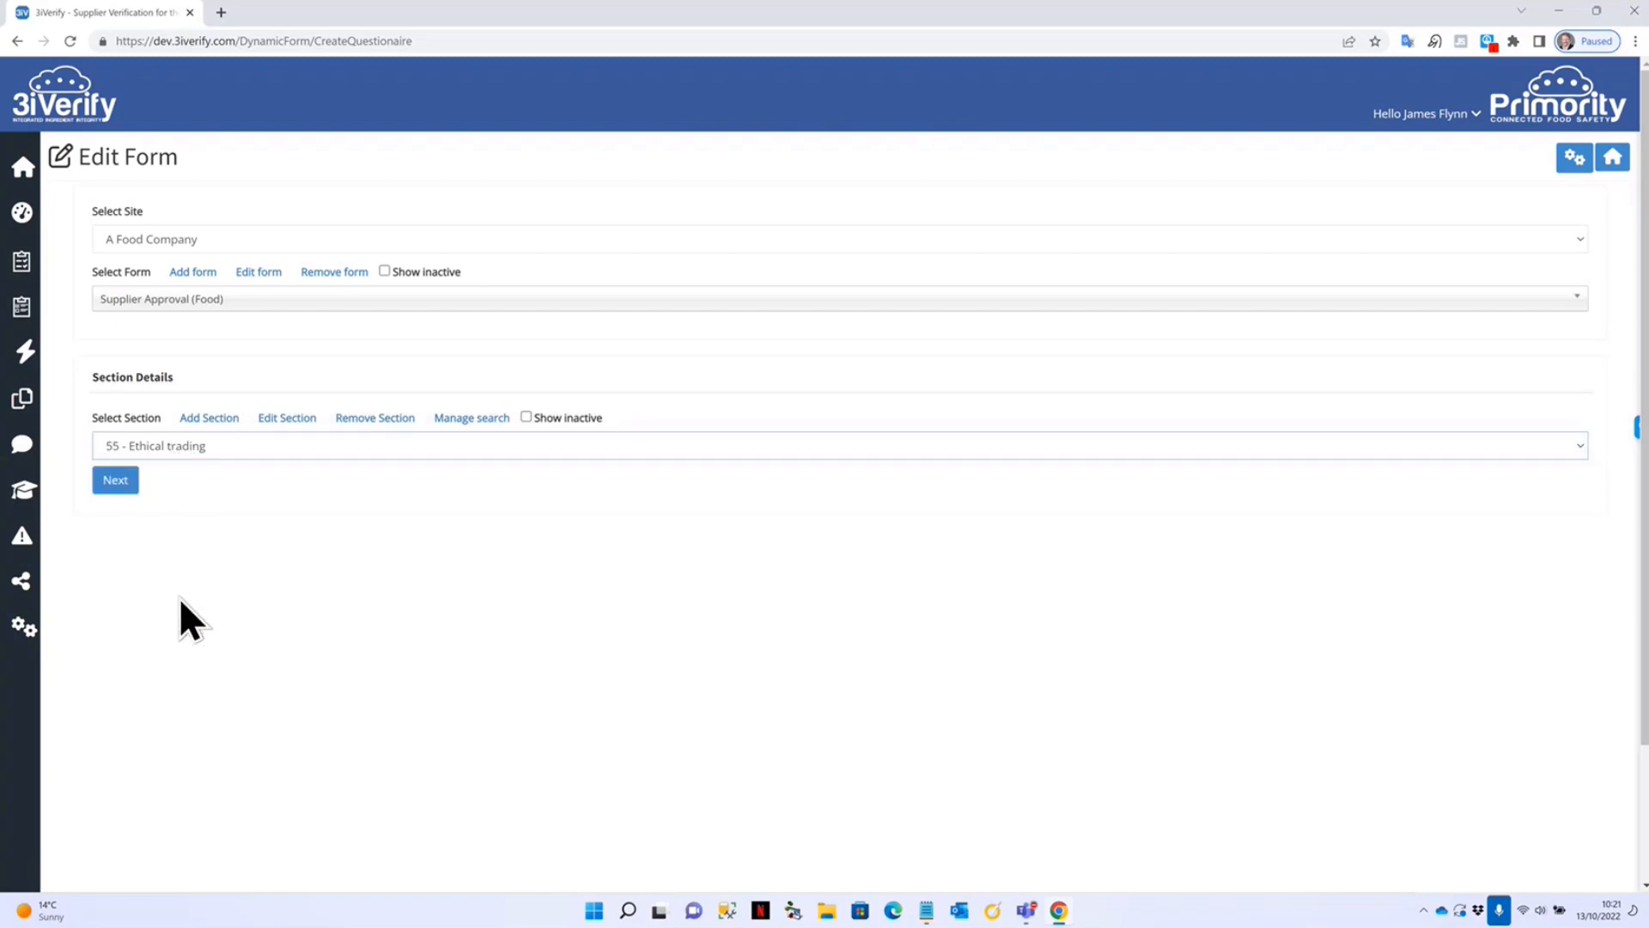
{"action": "left_click", "coordinate": [116, 480]}
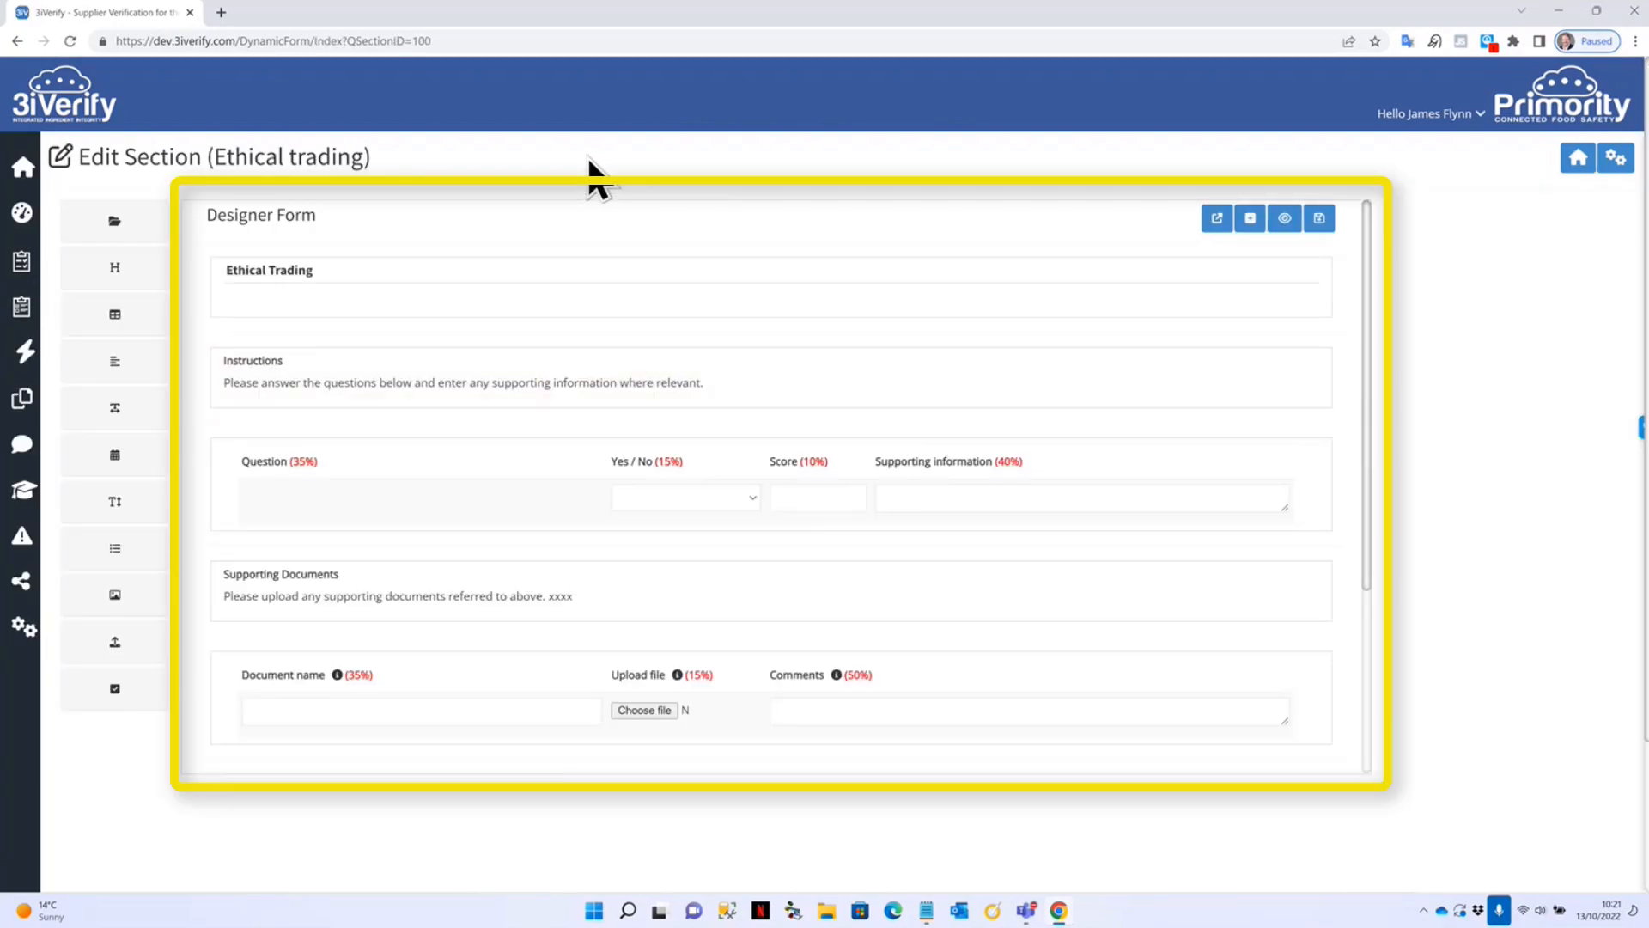
Inspect the Ethical Trading heading and read the full Instructions text in the HTML editor, unchanged.
{"action": "left_click", "coordinate": [808, 270]}
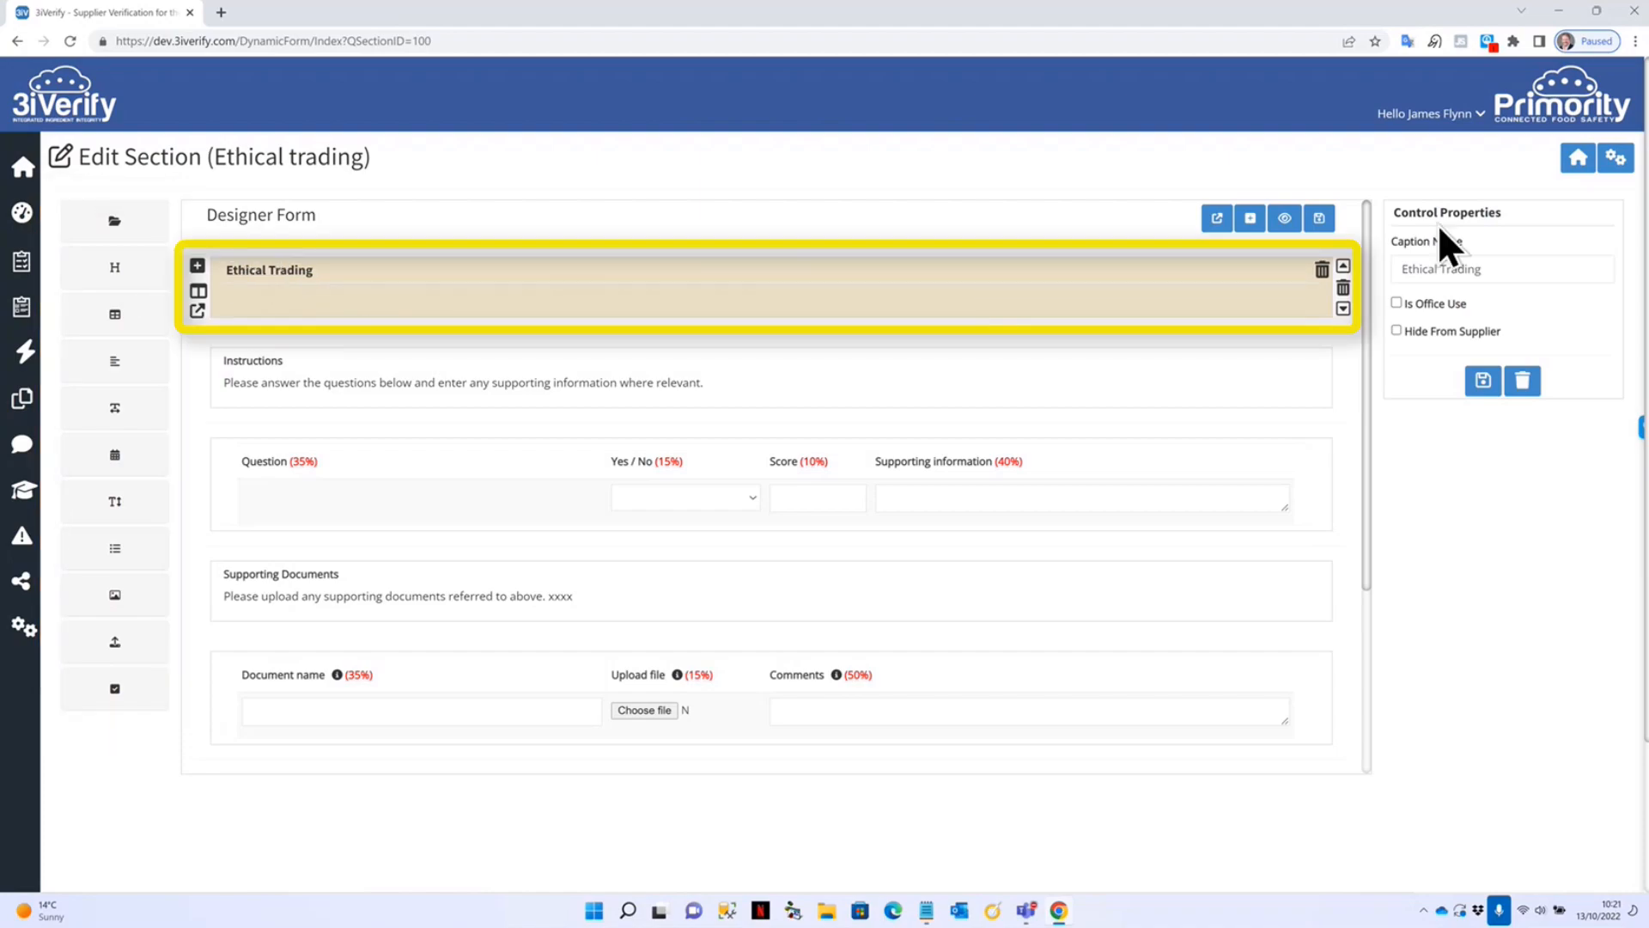
{"action": "left_click", "coordinate": [418, 371]}
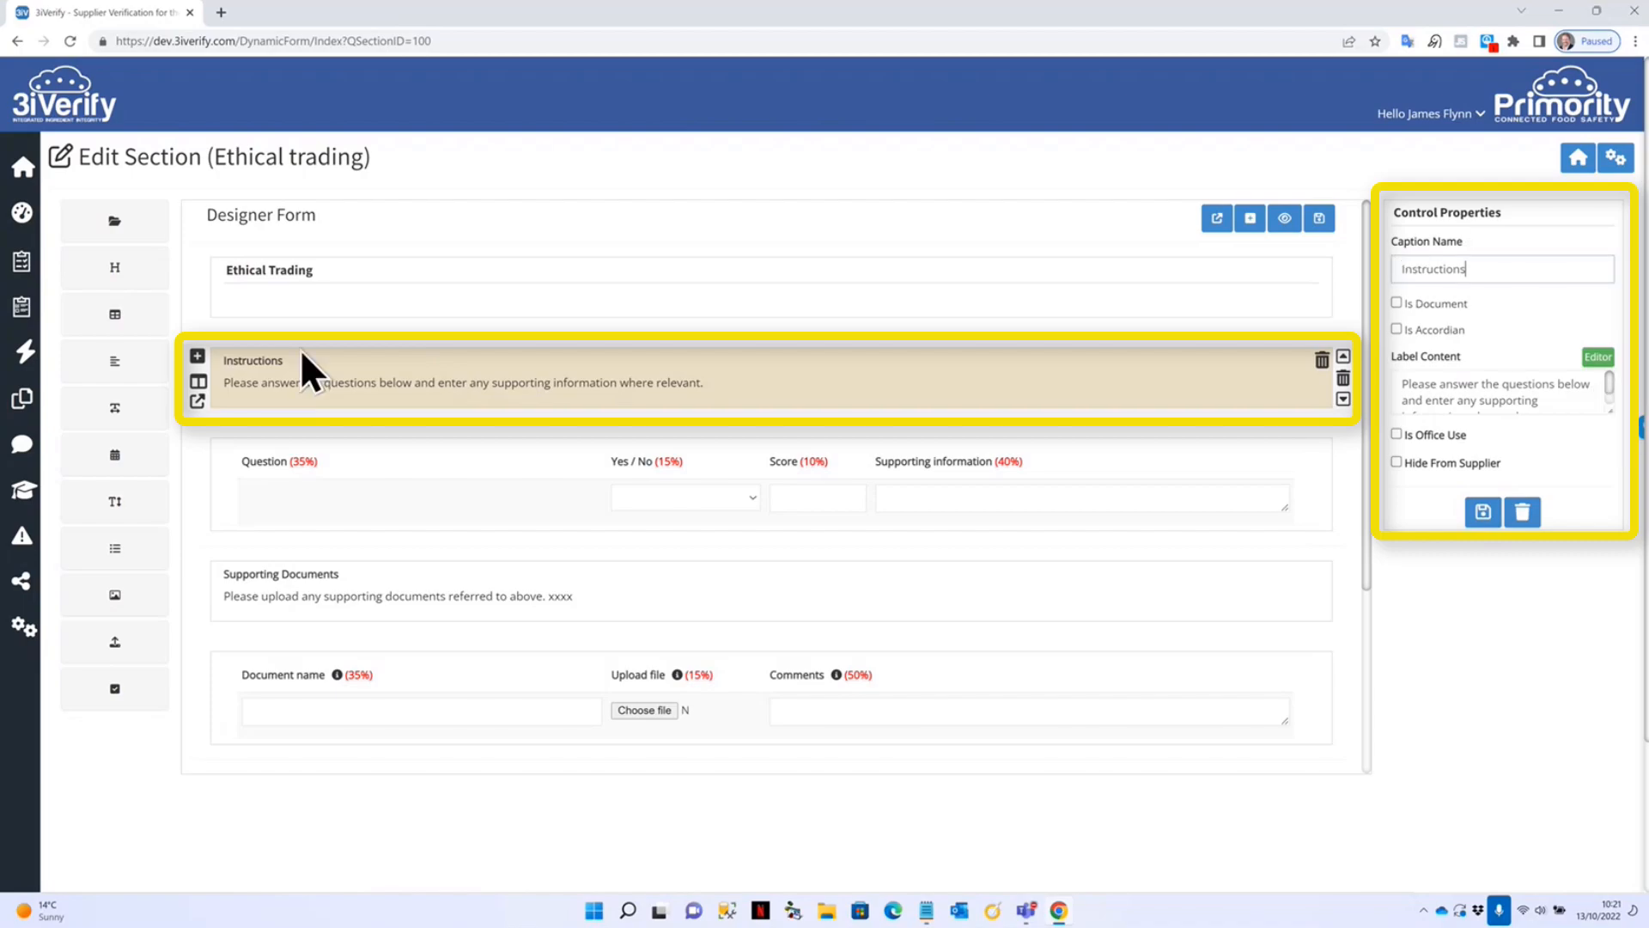
{"action": "left_click_drag", "start_coordinate": [1608, 404], "coordinate": [1606, 526]}
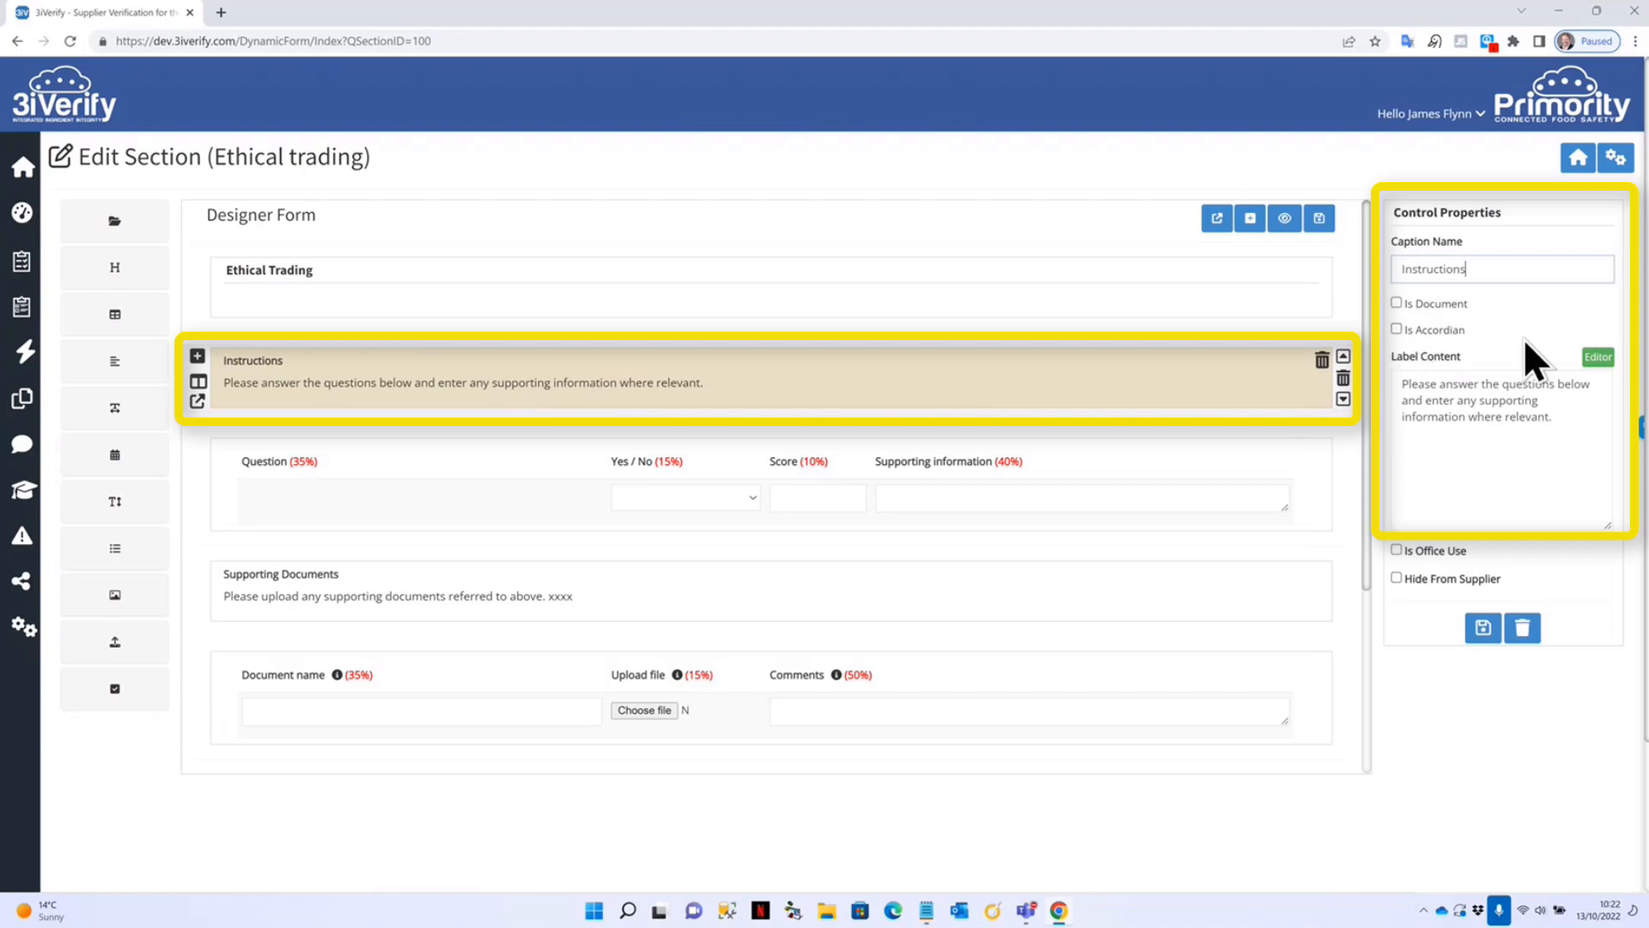
{"action": "left_click", "coordinate": [1598, 356]}
{"action": "left_click", "coordinate": [985, 276]}
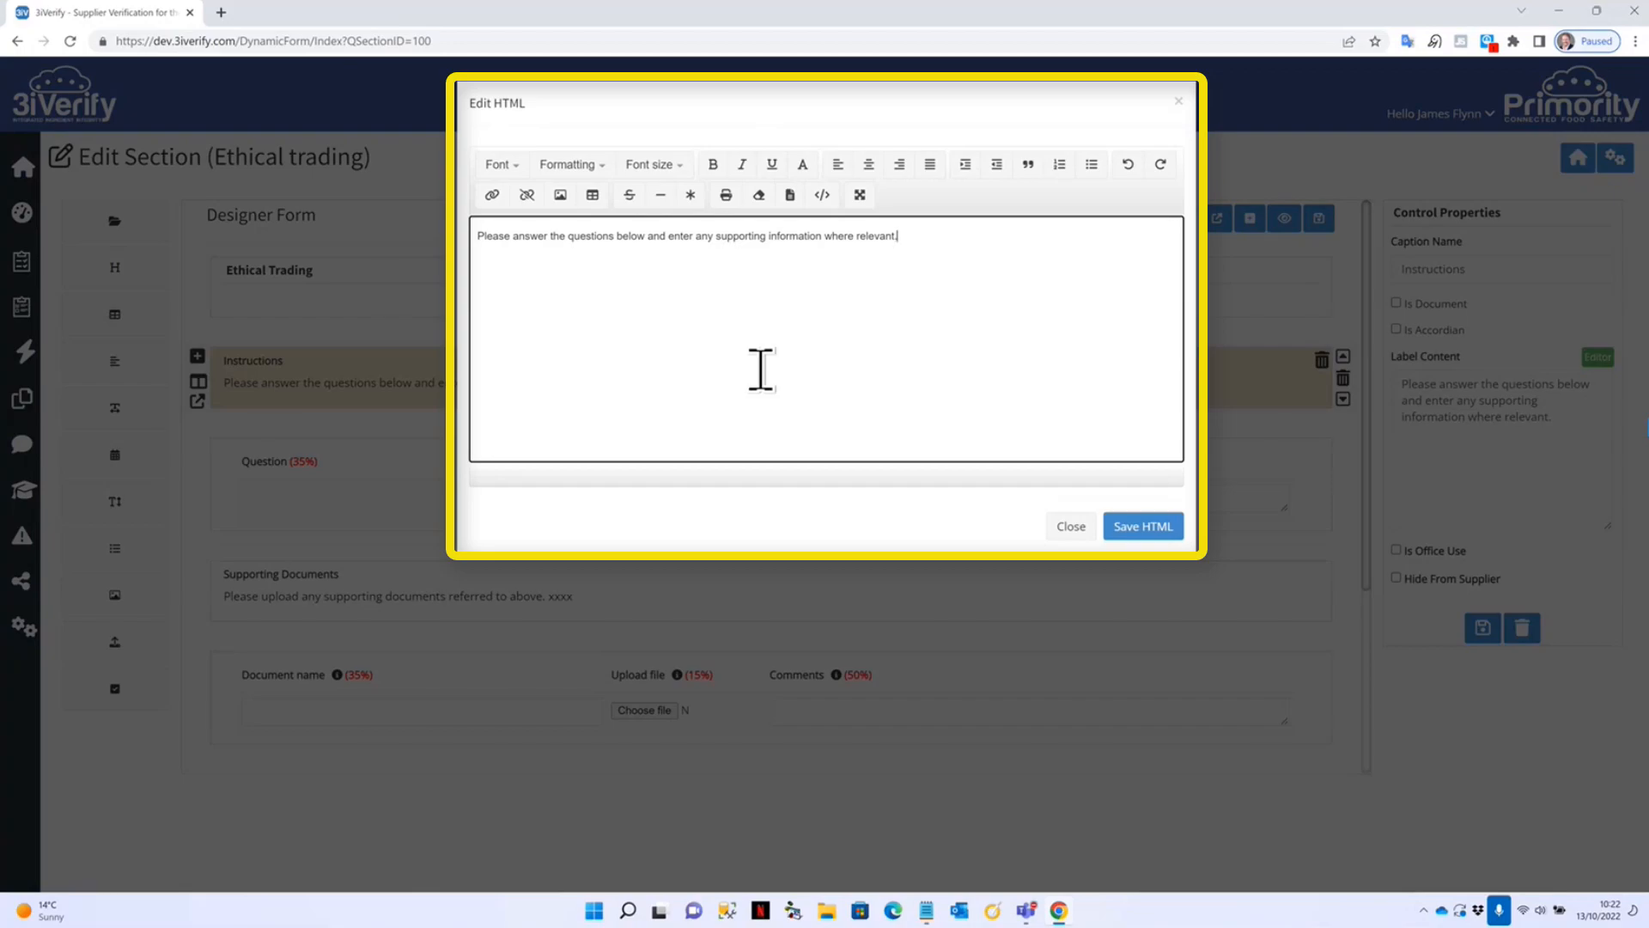
{"action": "left_click", "coordinate": [1072, 535]}
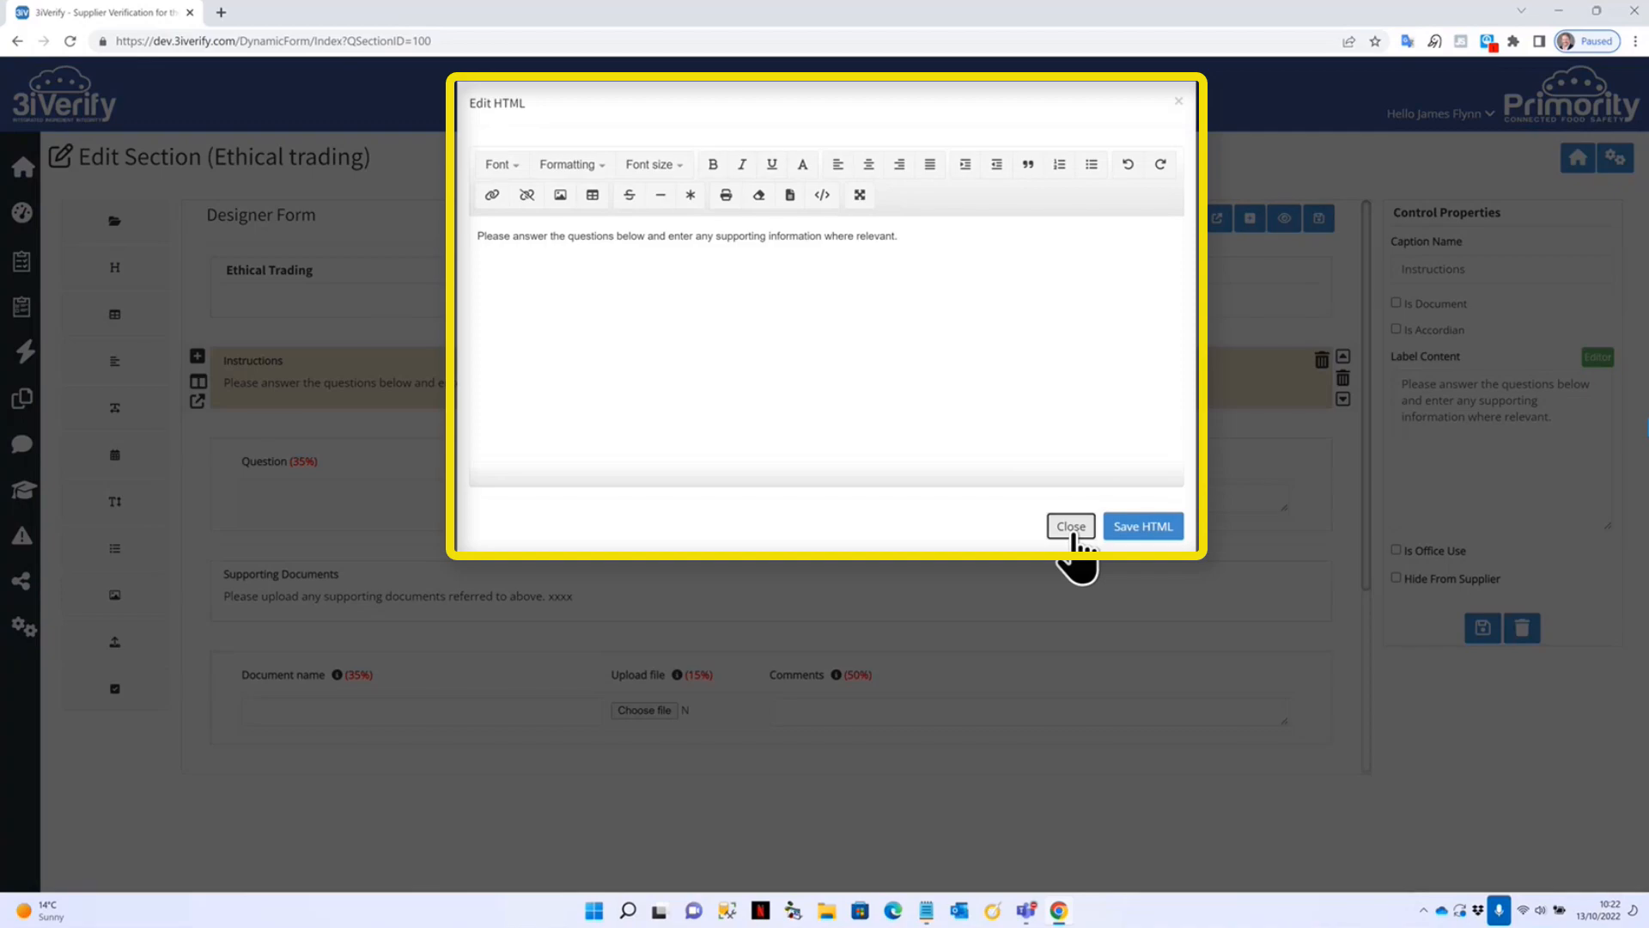
{"action": "left_click", "coordinate": [1071, 528]}
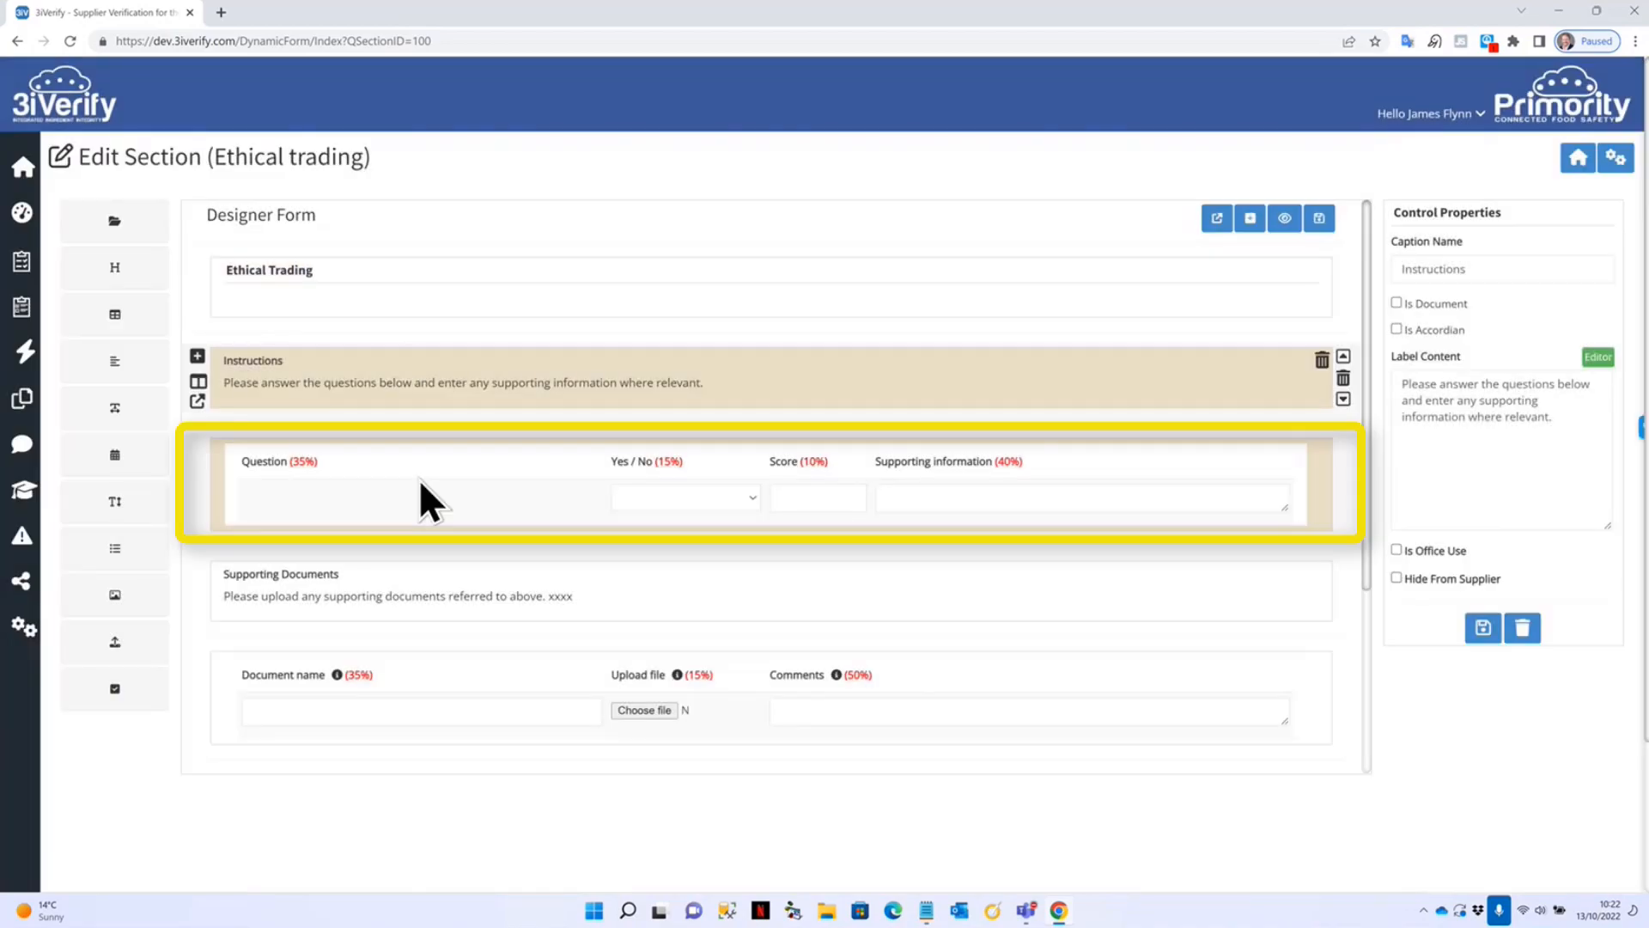
Select the Ethical Trading question table, keep Fixed Rows, and expand its Column Settings.
{"action": "left_click", "coordinate": [394, 478]}
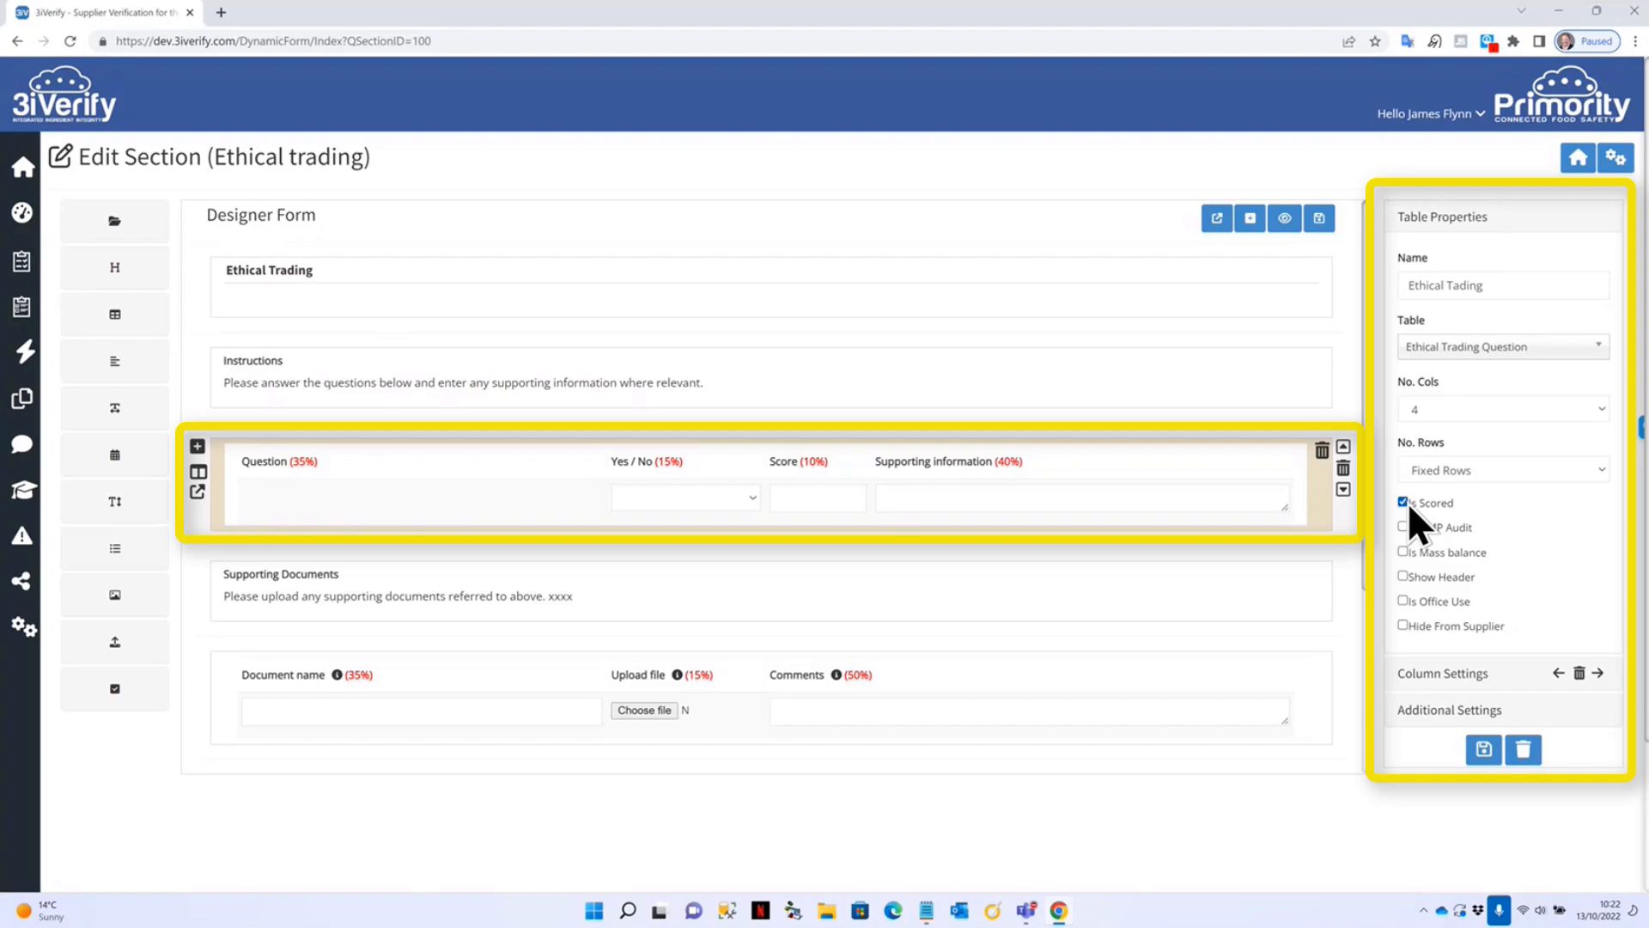
{"action": "left_click", "coordinate": [1509, 468]}
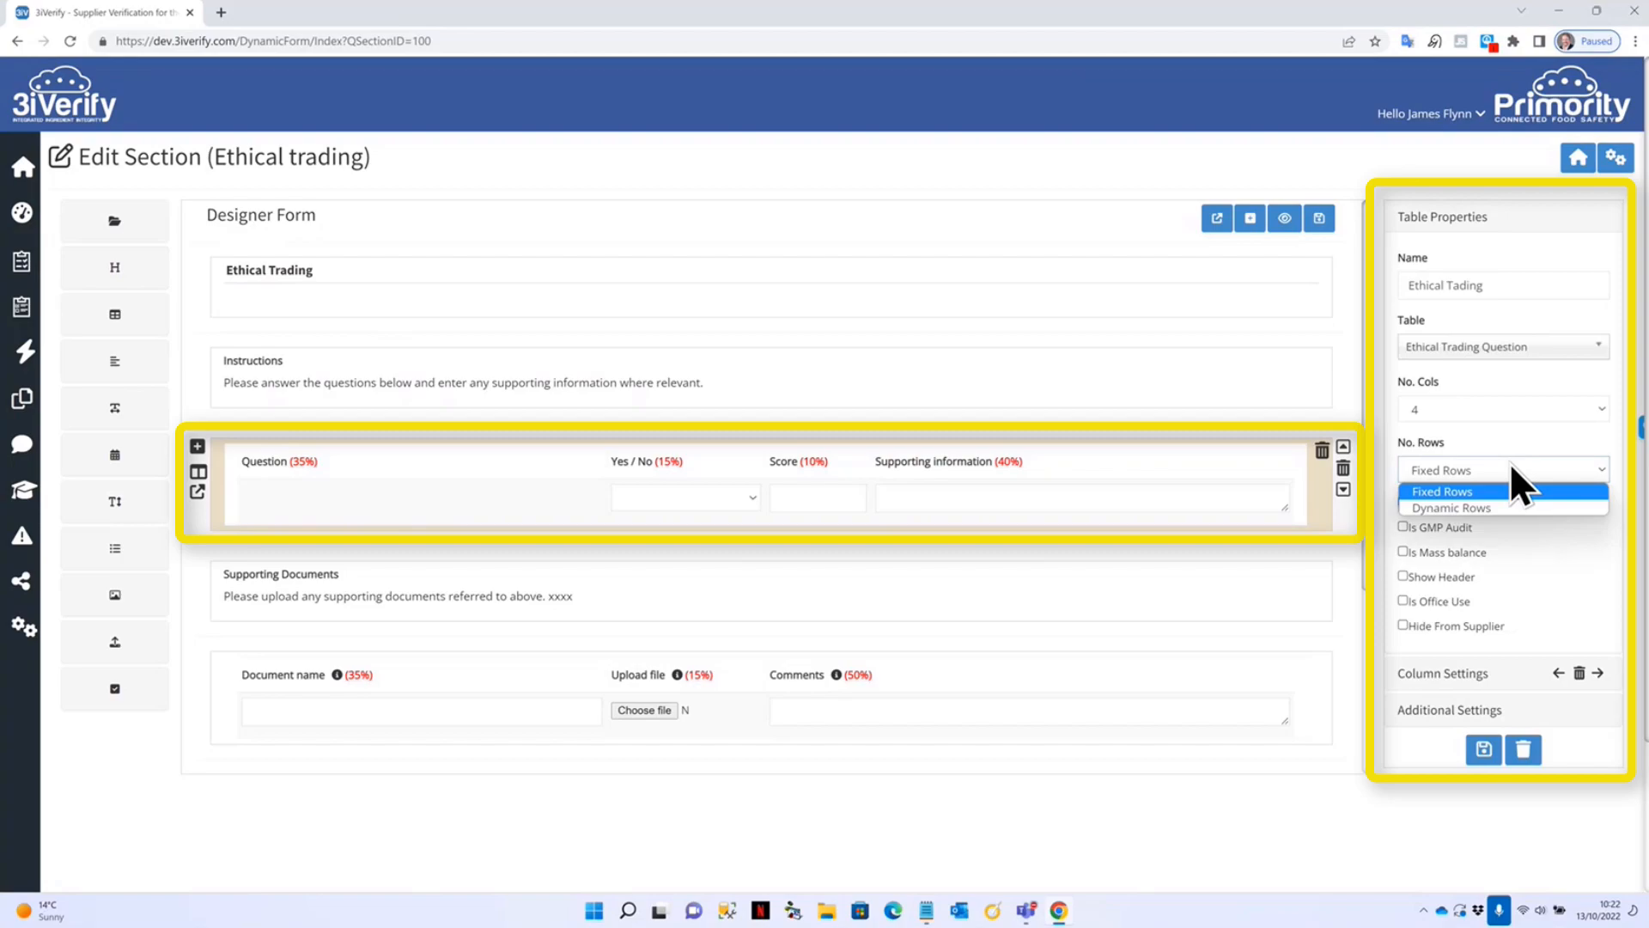
{"action": "left_click", "coordinate": [1503, 440]}
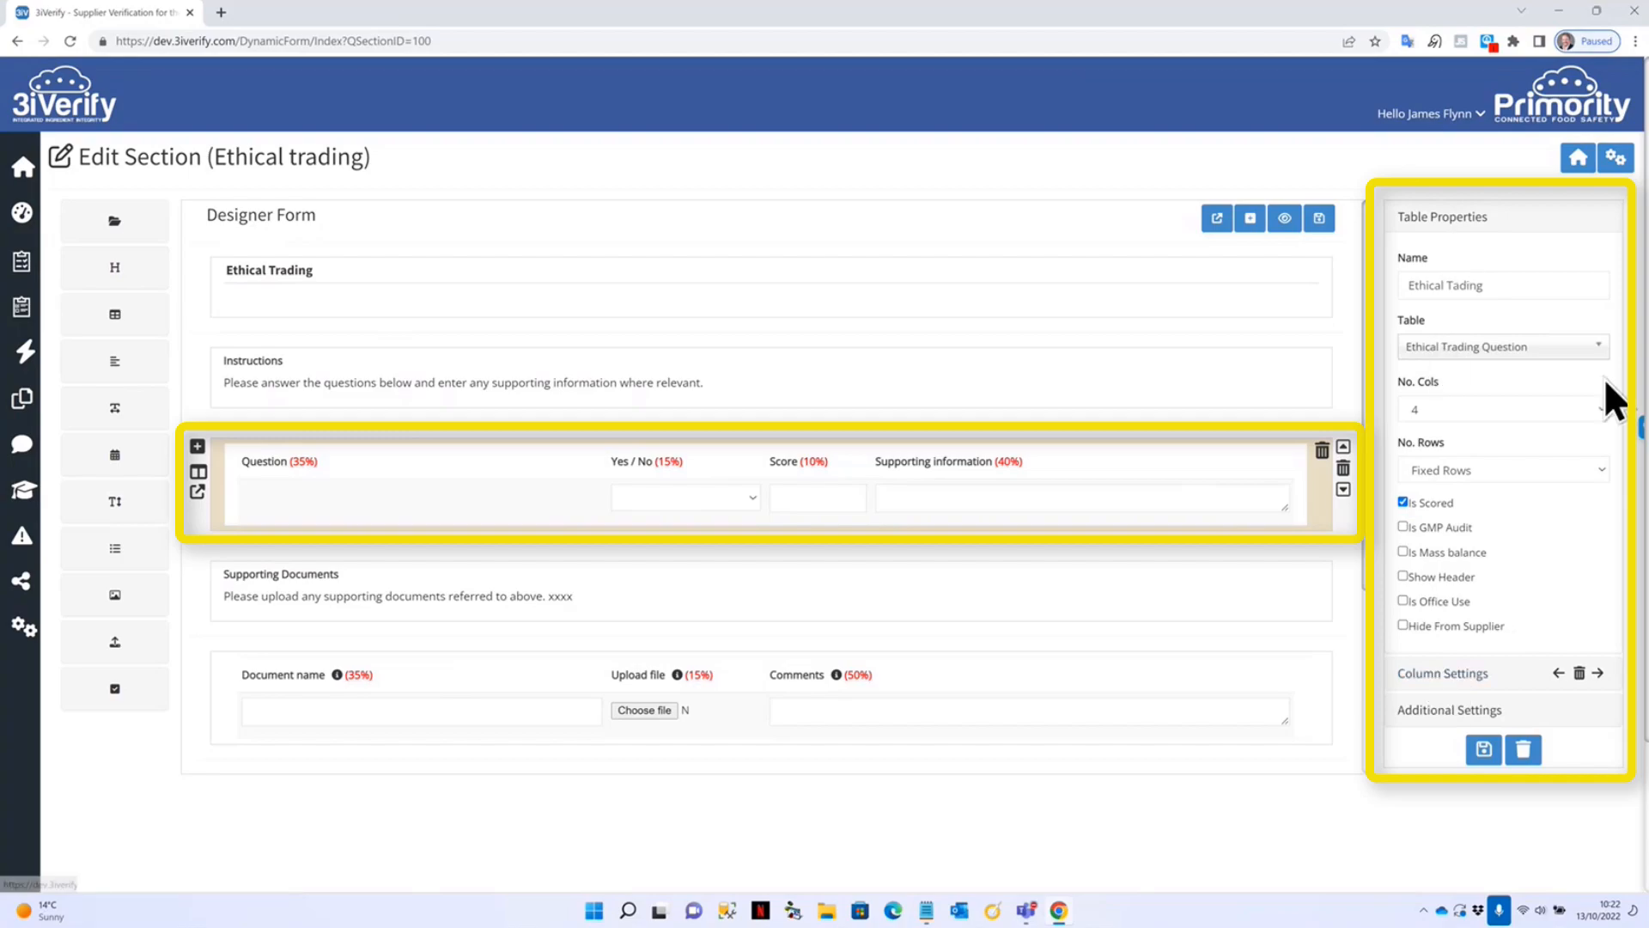
{"action": "left_click", "coordinate": [1463, 677]}
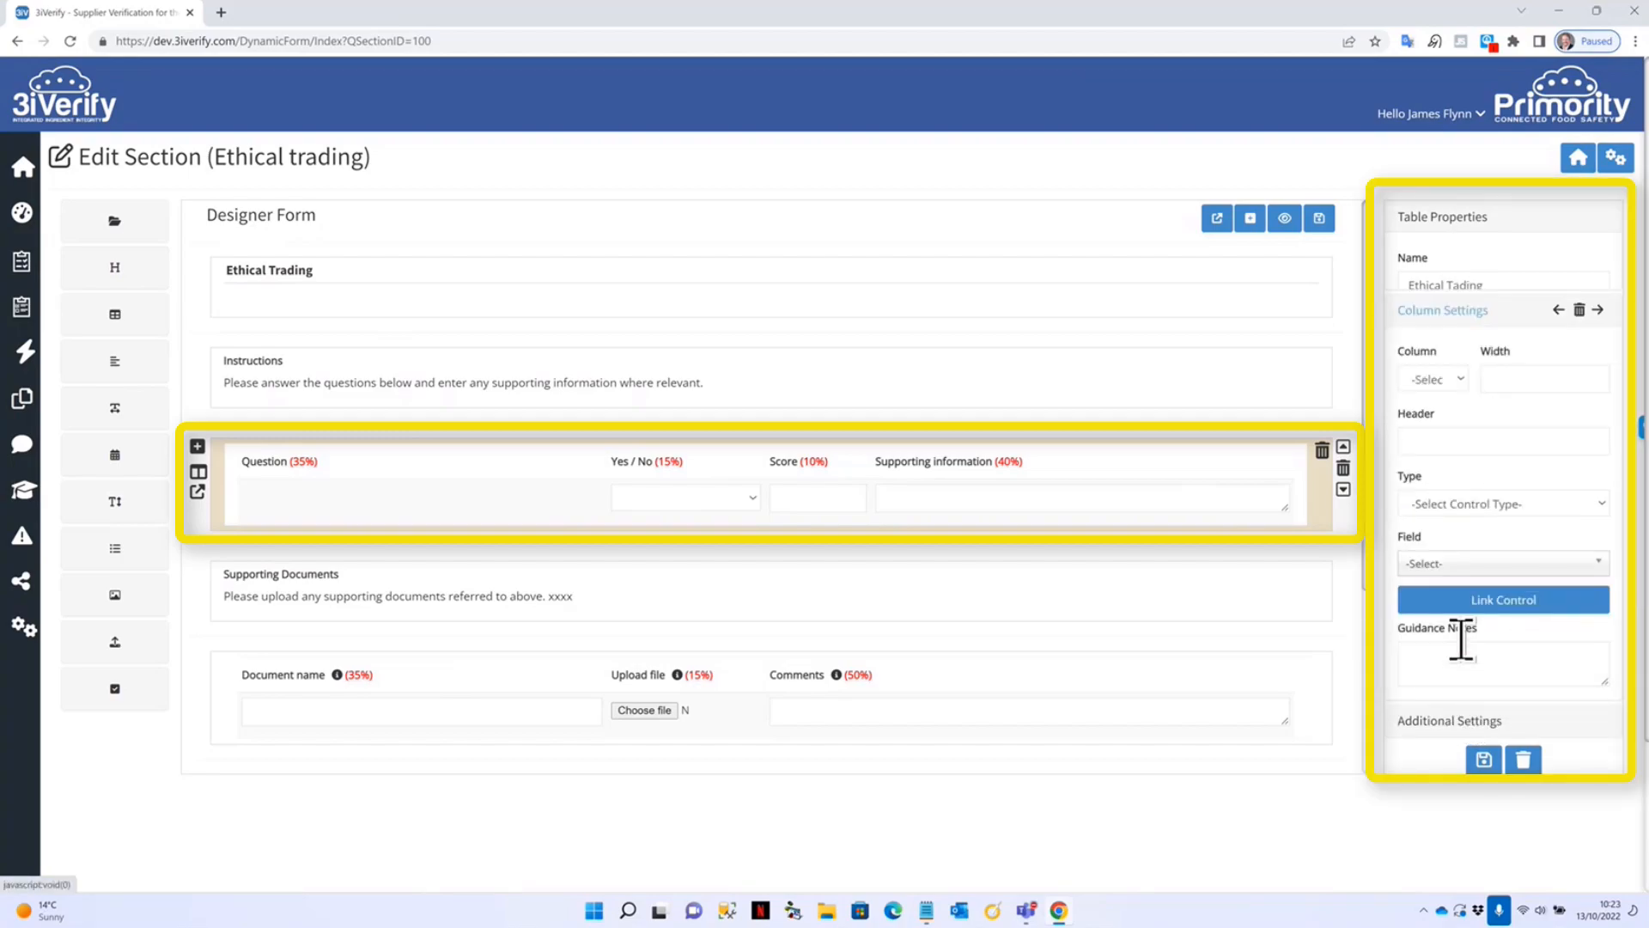
Check the Question, Yes / No, Score and Supporting information column settings, including Score's additional settings.
{"action": "left_click", "coordinate": [1459, 324]}
{"action": "left_click", "coordinate": [1431, 362]}
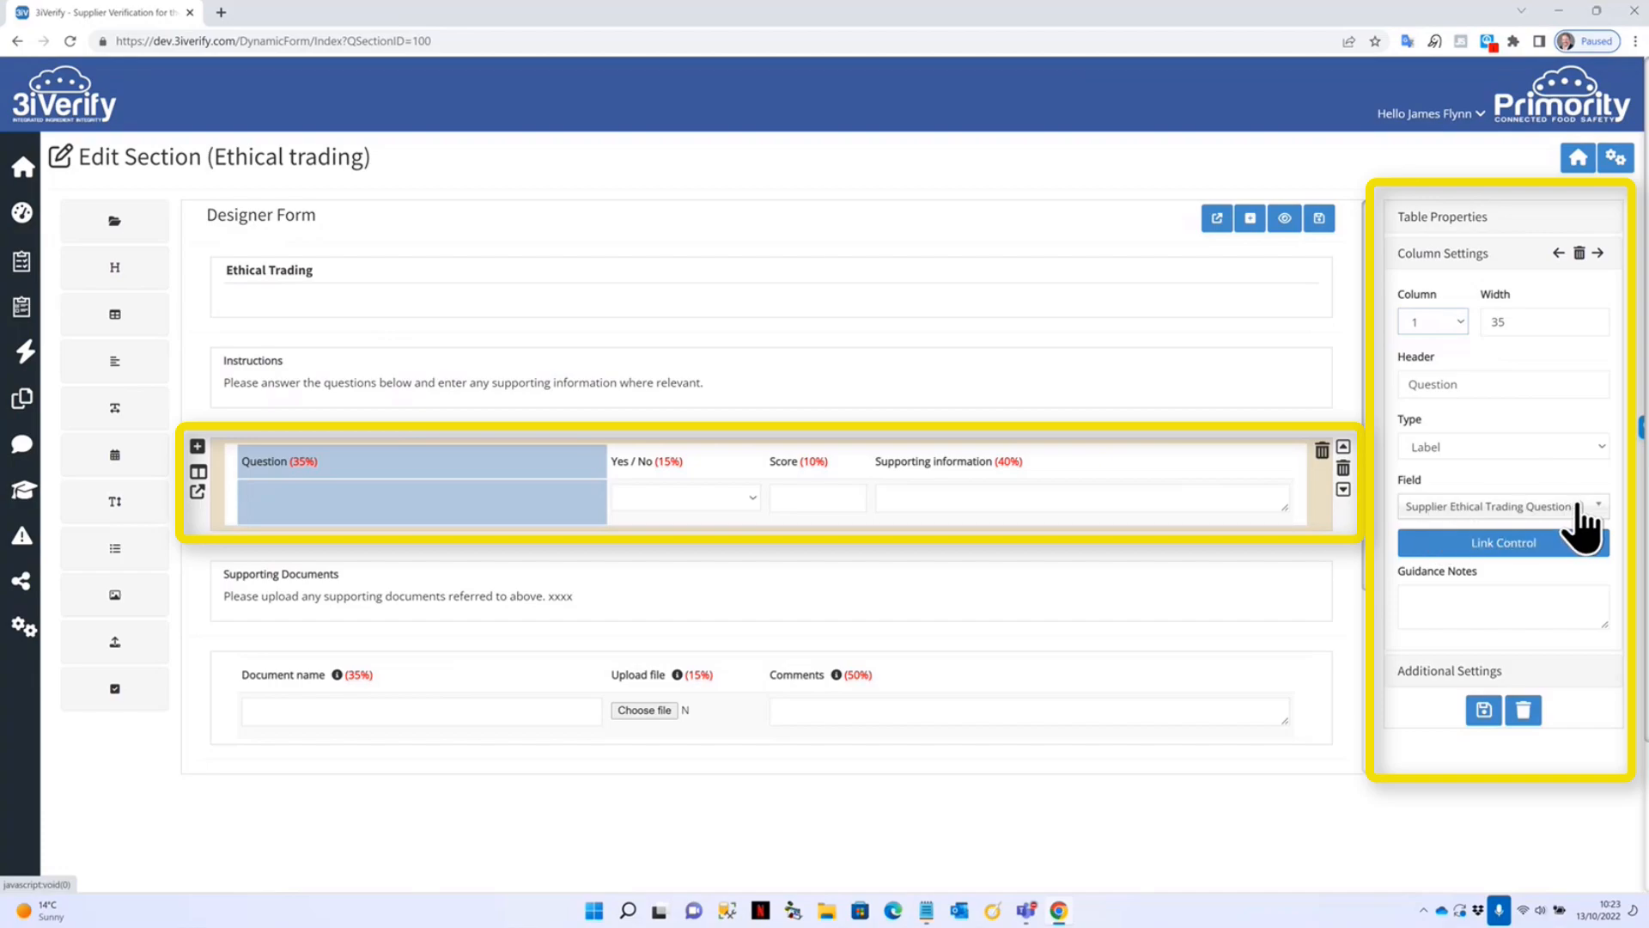
{"action": "left_click", "coordinate": [749, 463]}
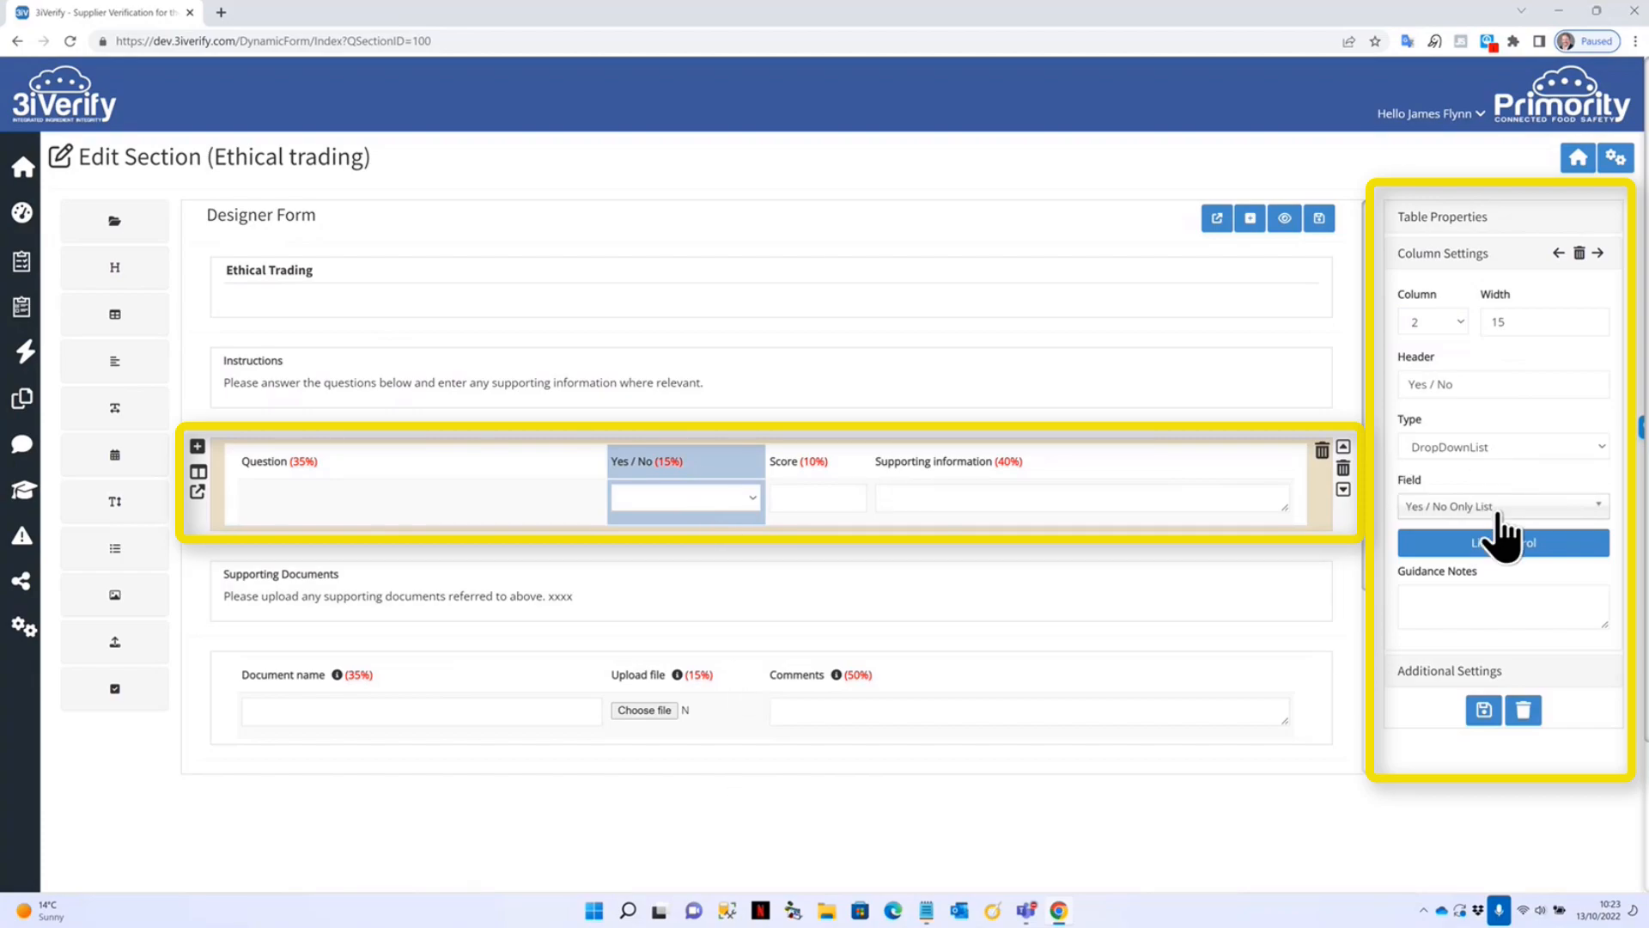
{"action": "left_click", "coordinate": [834, 481]}
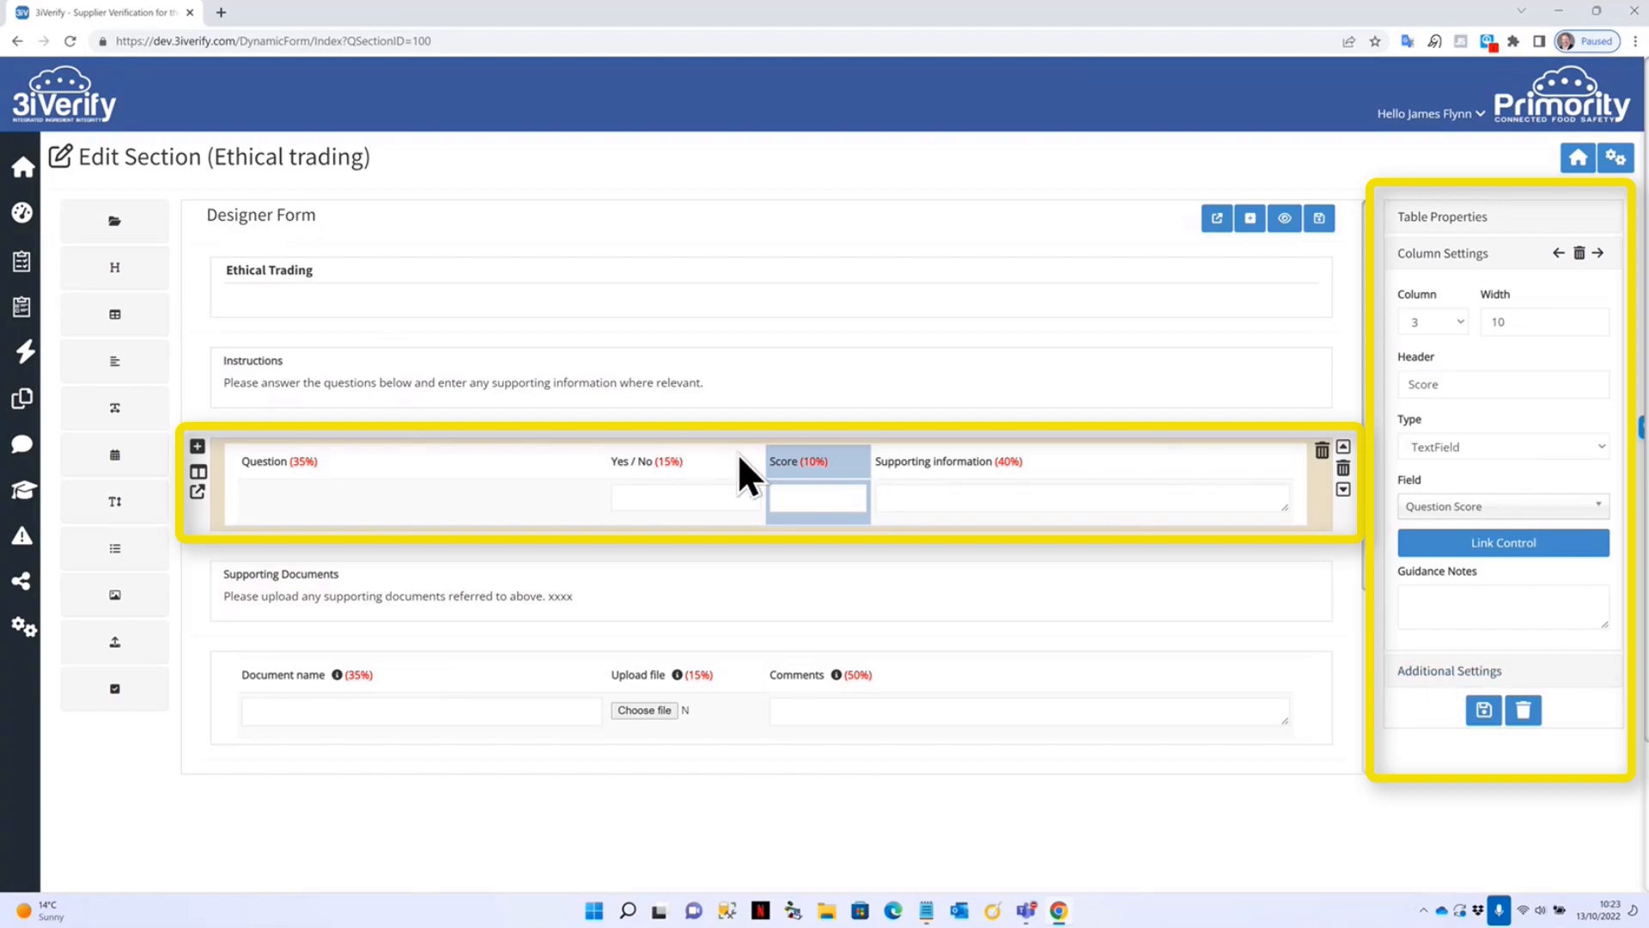
{"action": "left_click", "coordinate": [1469, 672]}
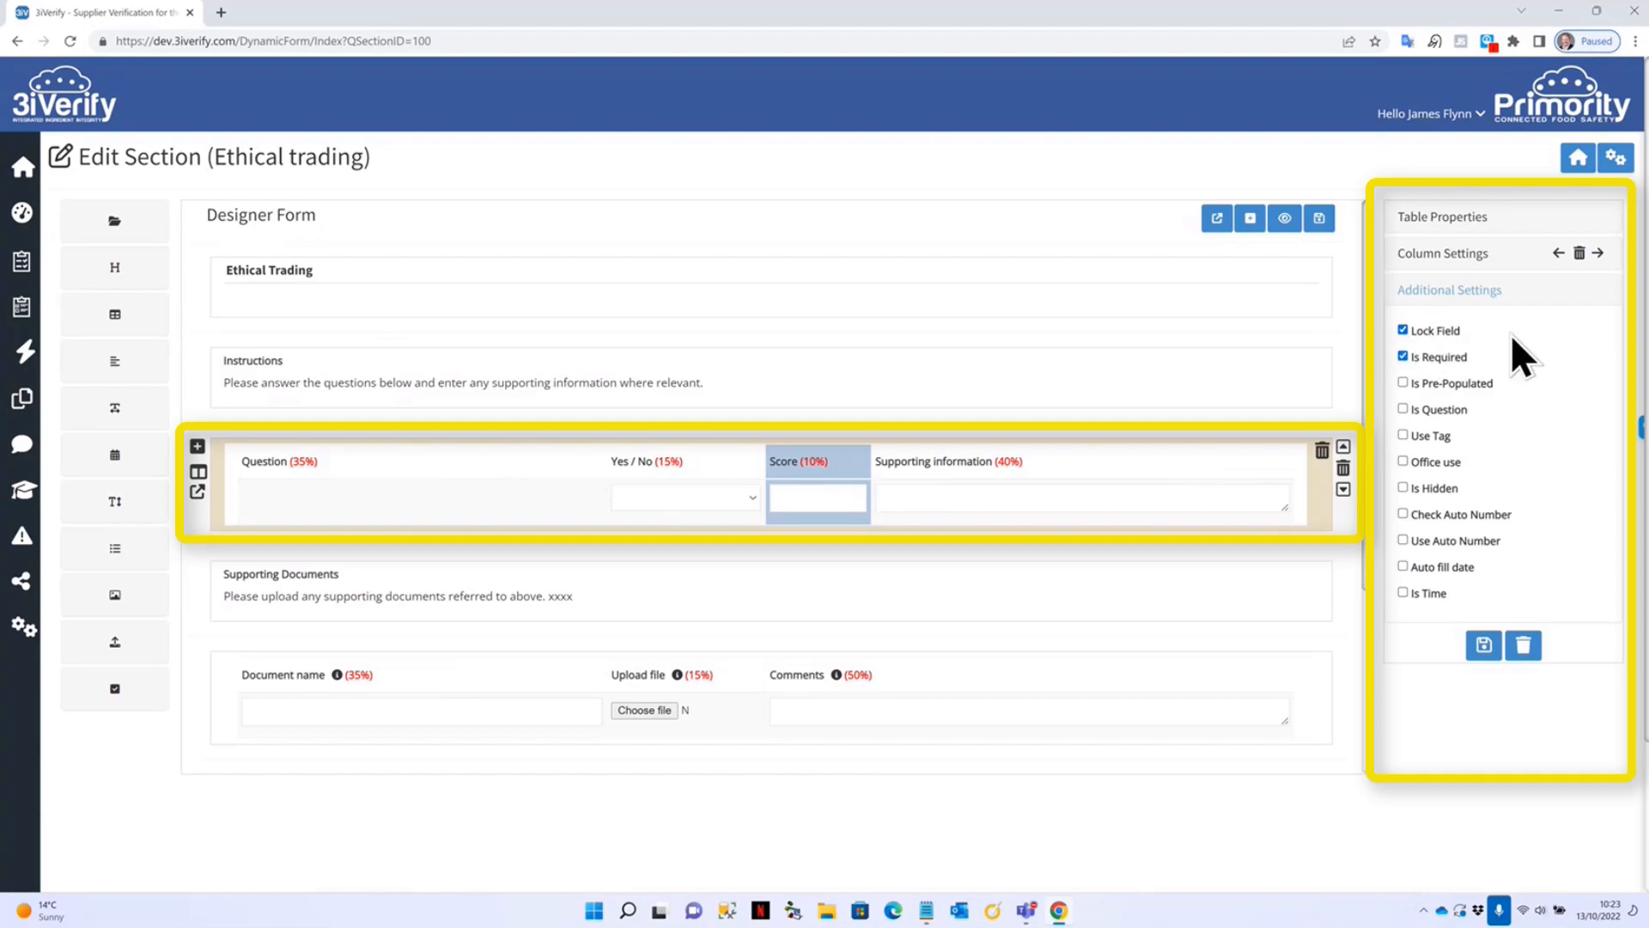
{"action": "left_click", "coordinate": [1138, 456]}
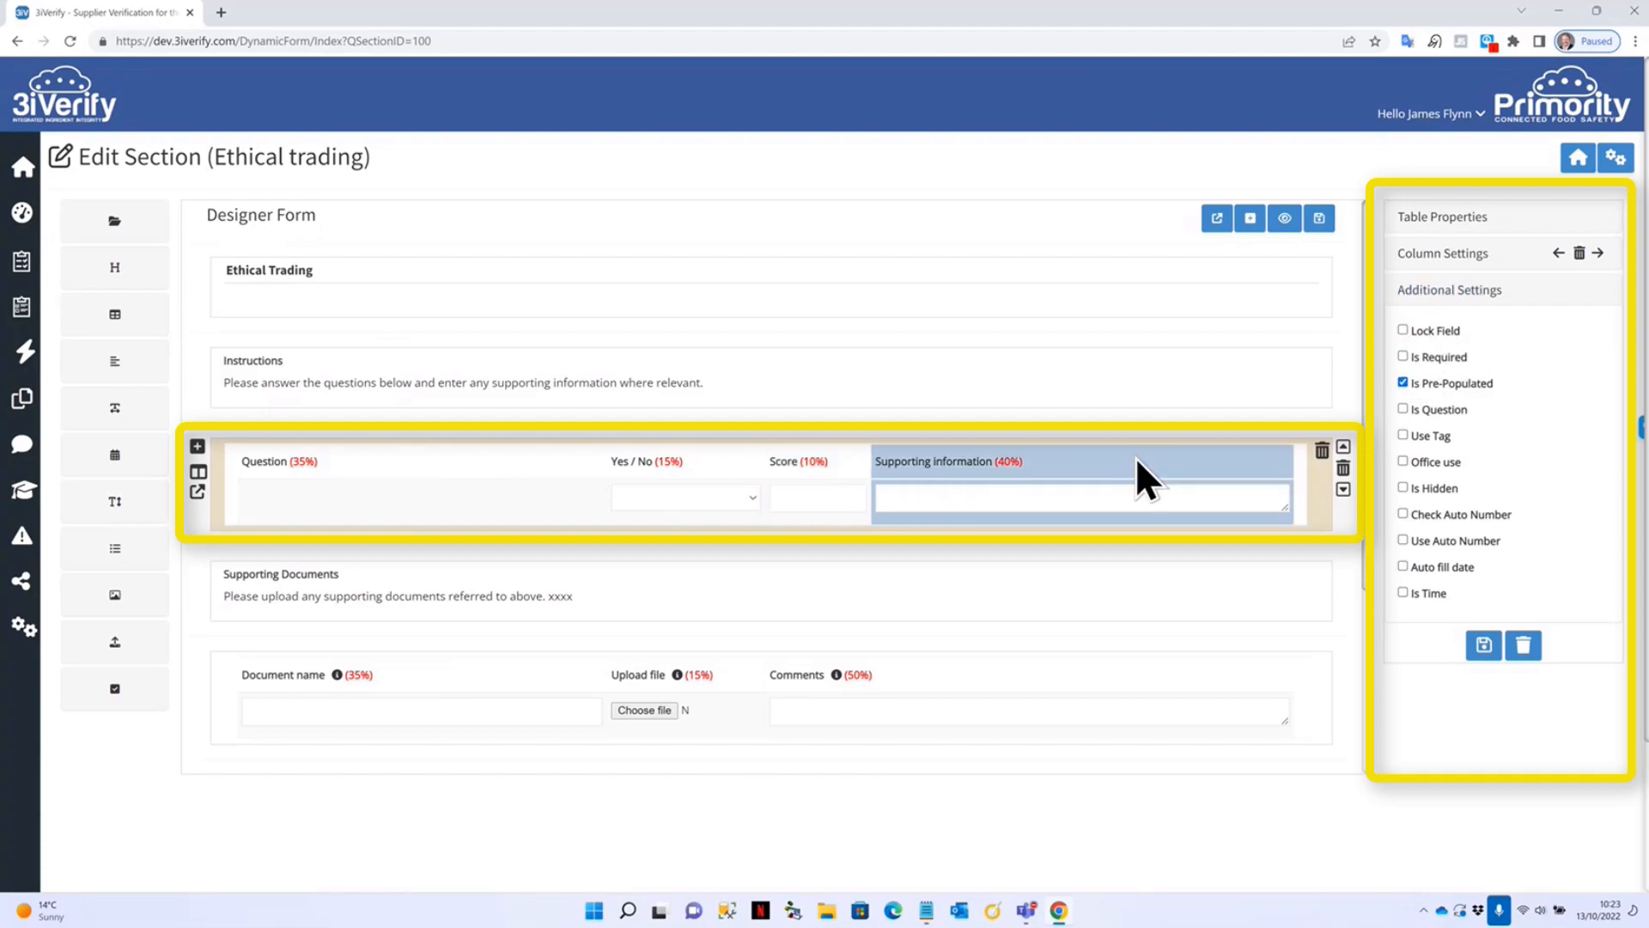
{"action": "left_click", "coordinate": [1462, 266]}
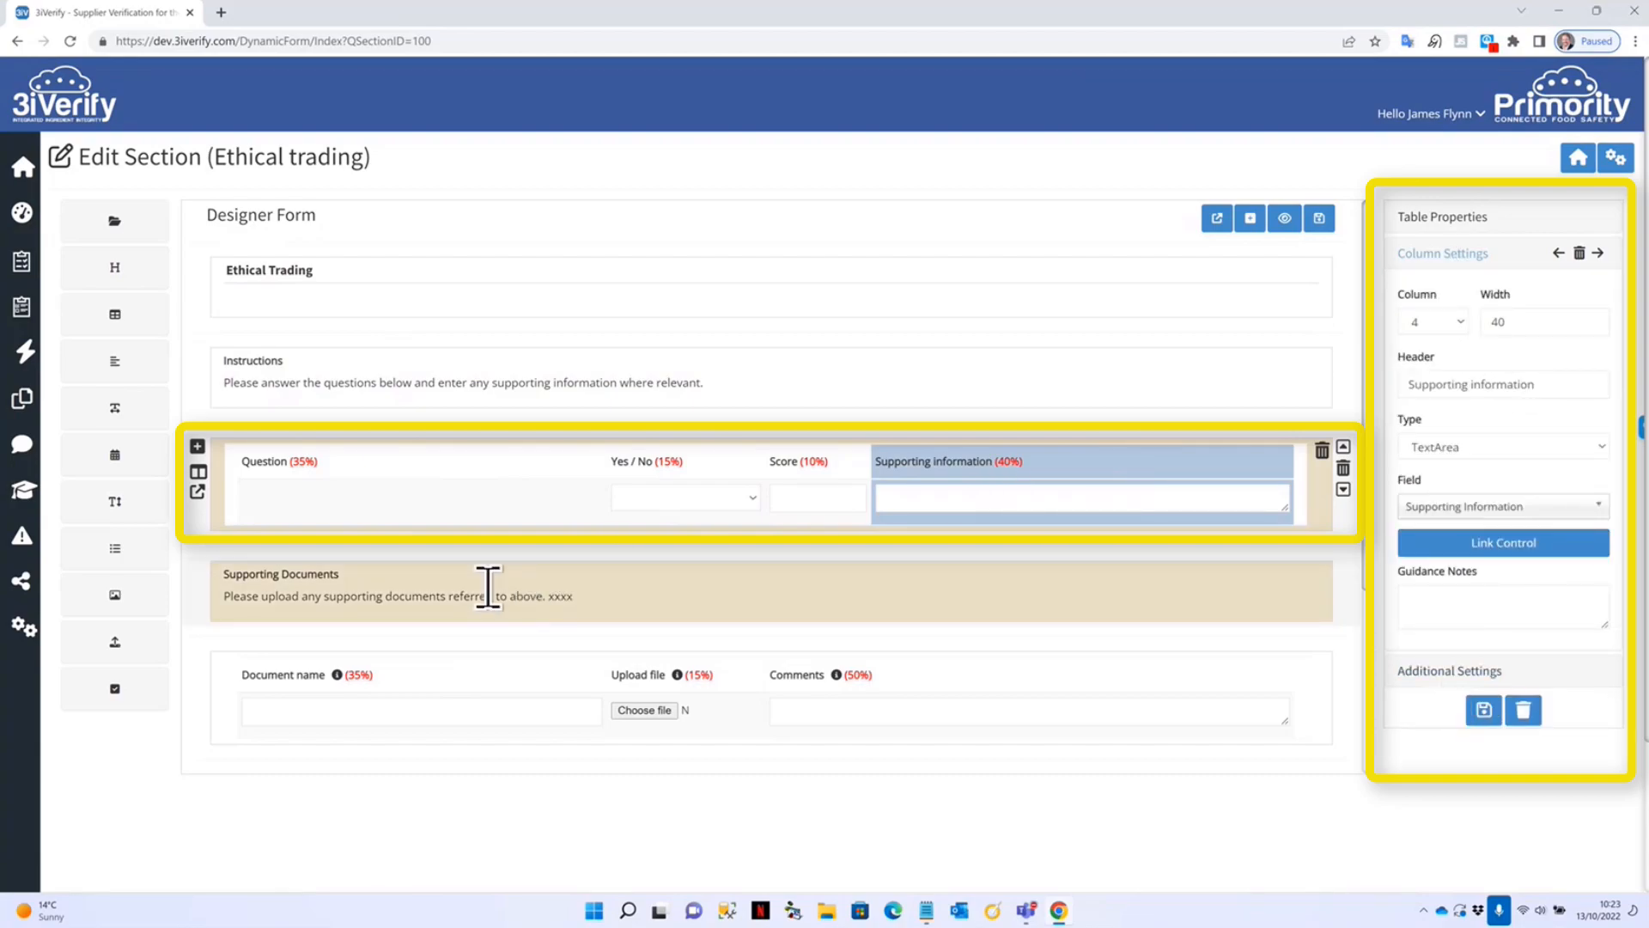
{"action": "scroll", "coordinate": [473, 429], "scroll_direction": "down", "scroll_amount": 3}
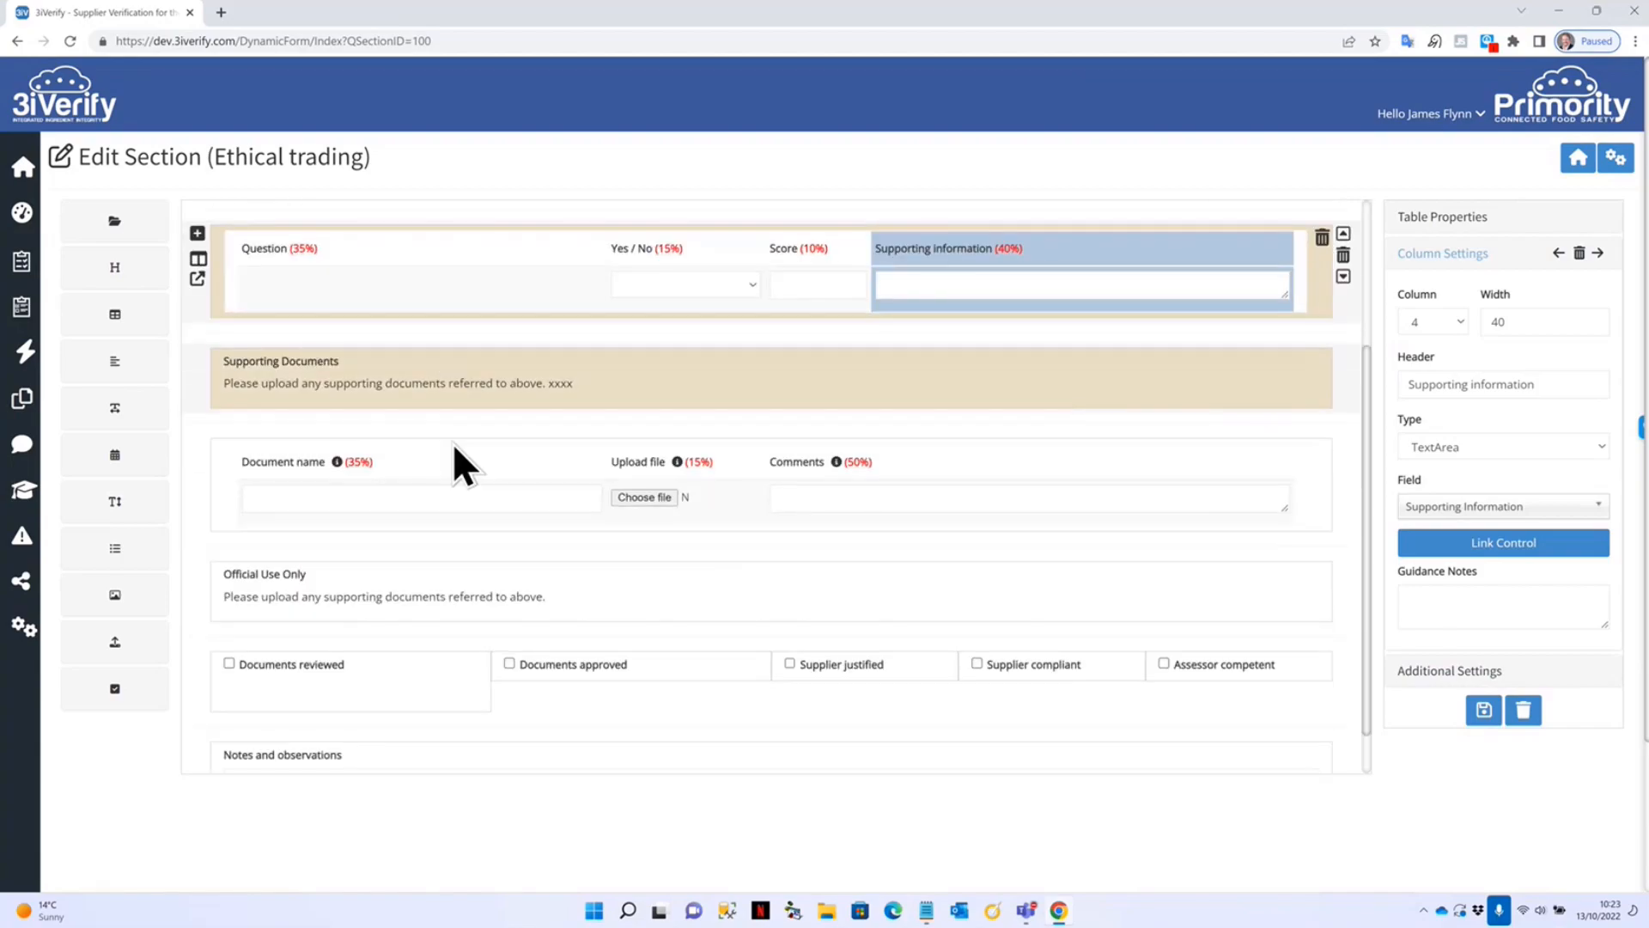
Delete the placeholder 'xxxx' from the Supporting Documents label text in the editor.
{"action": "left_click", "coordinate": [376, 342]}
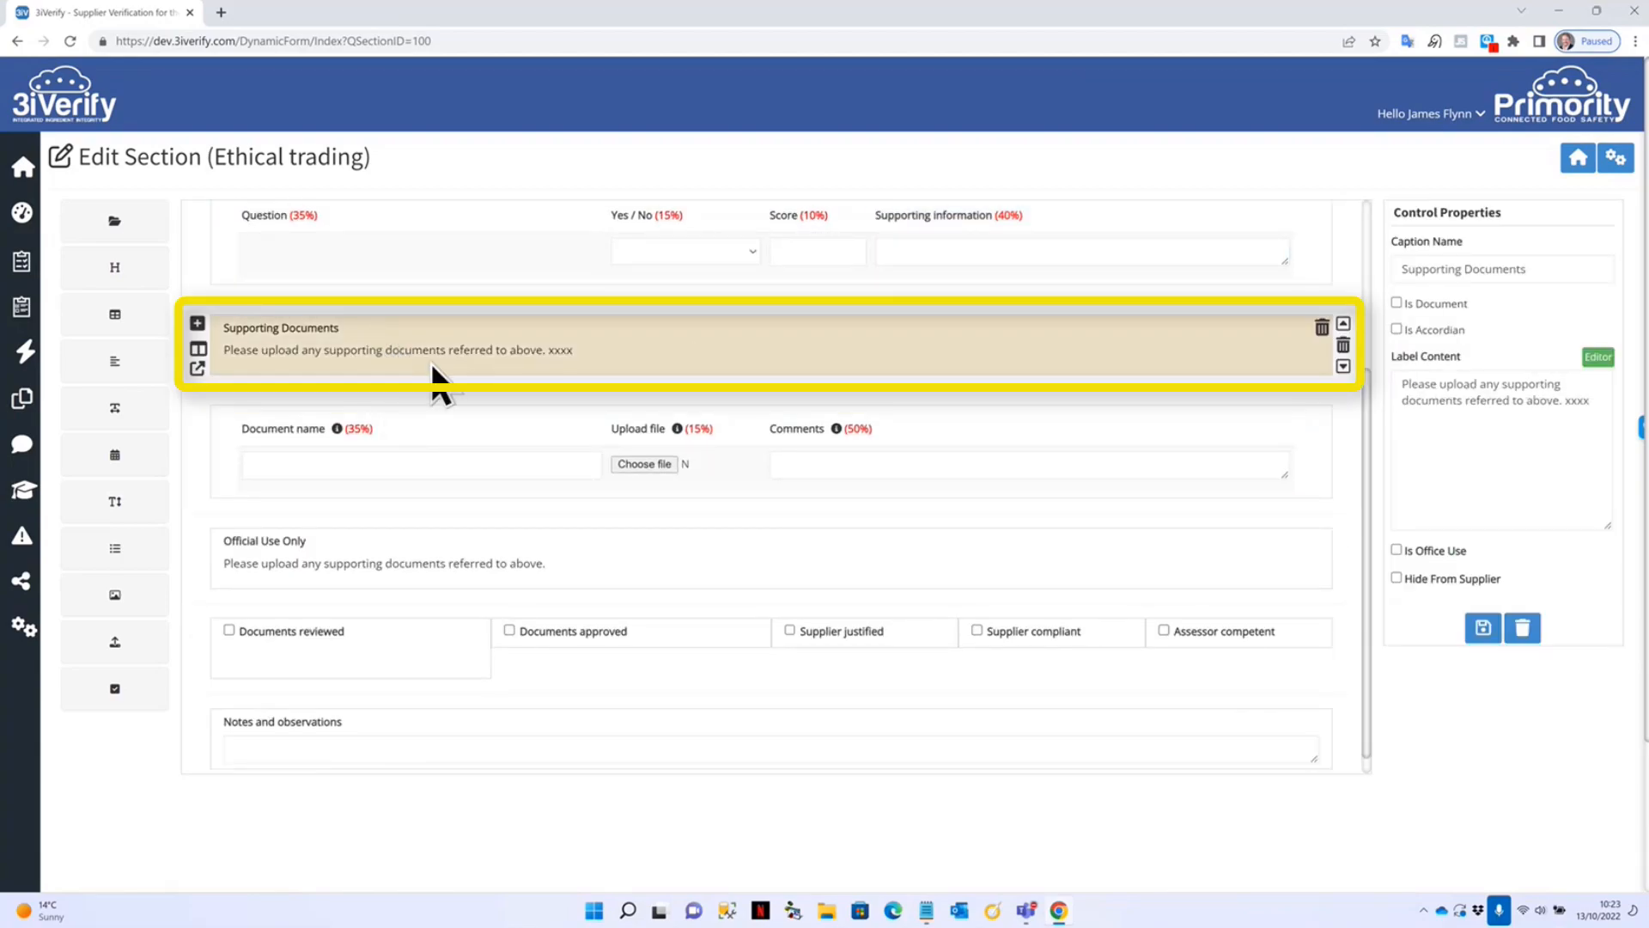
{"action": "left_click", "coordinate": [1597, 356]}
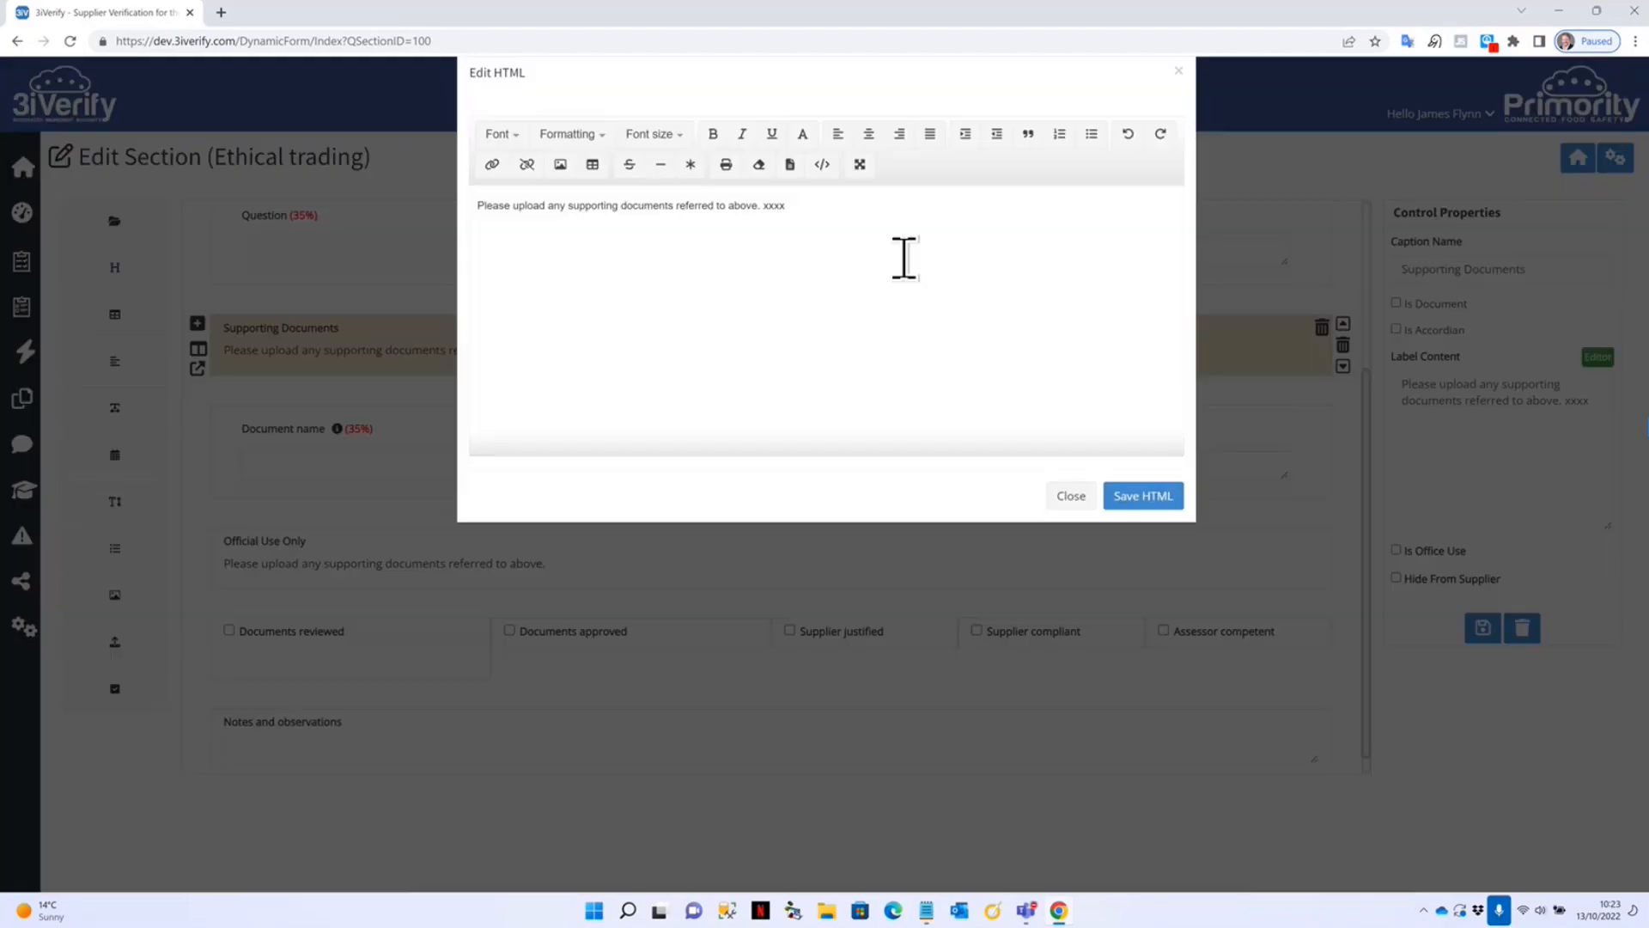
{"action": "double_click", "coordinate": [777, 237]}
{"action": "key", "text": "BackSpace"}
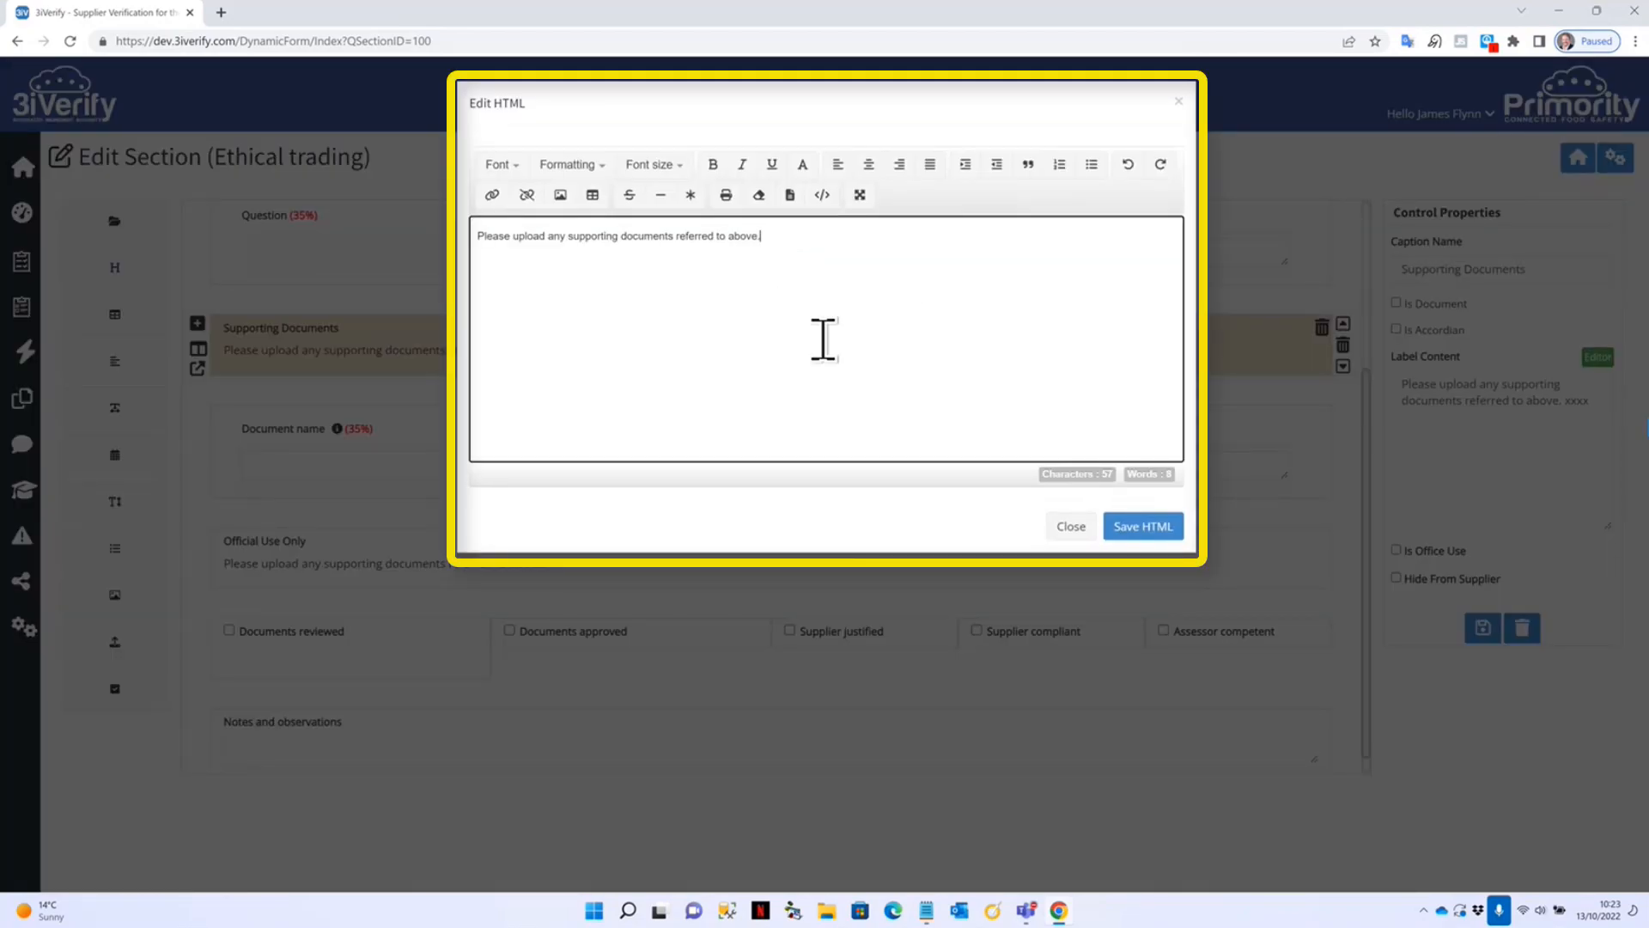
{"action": "left_click", "coordinate": [1146, 535]}
Save the Supporting Documents block and select the Official Use Only block.
{"action": "left_click", "coordinate": [1482, 627]}
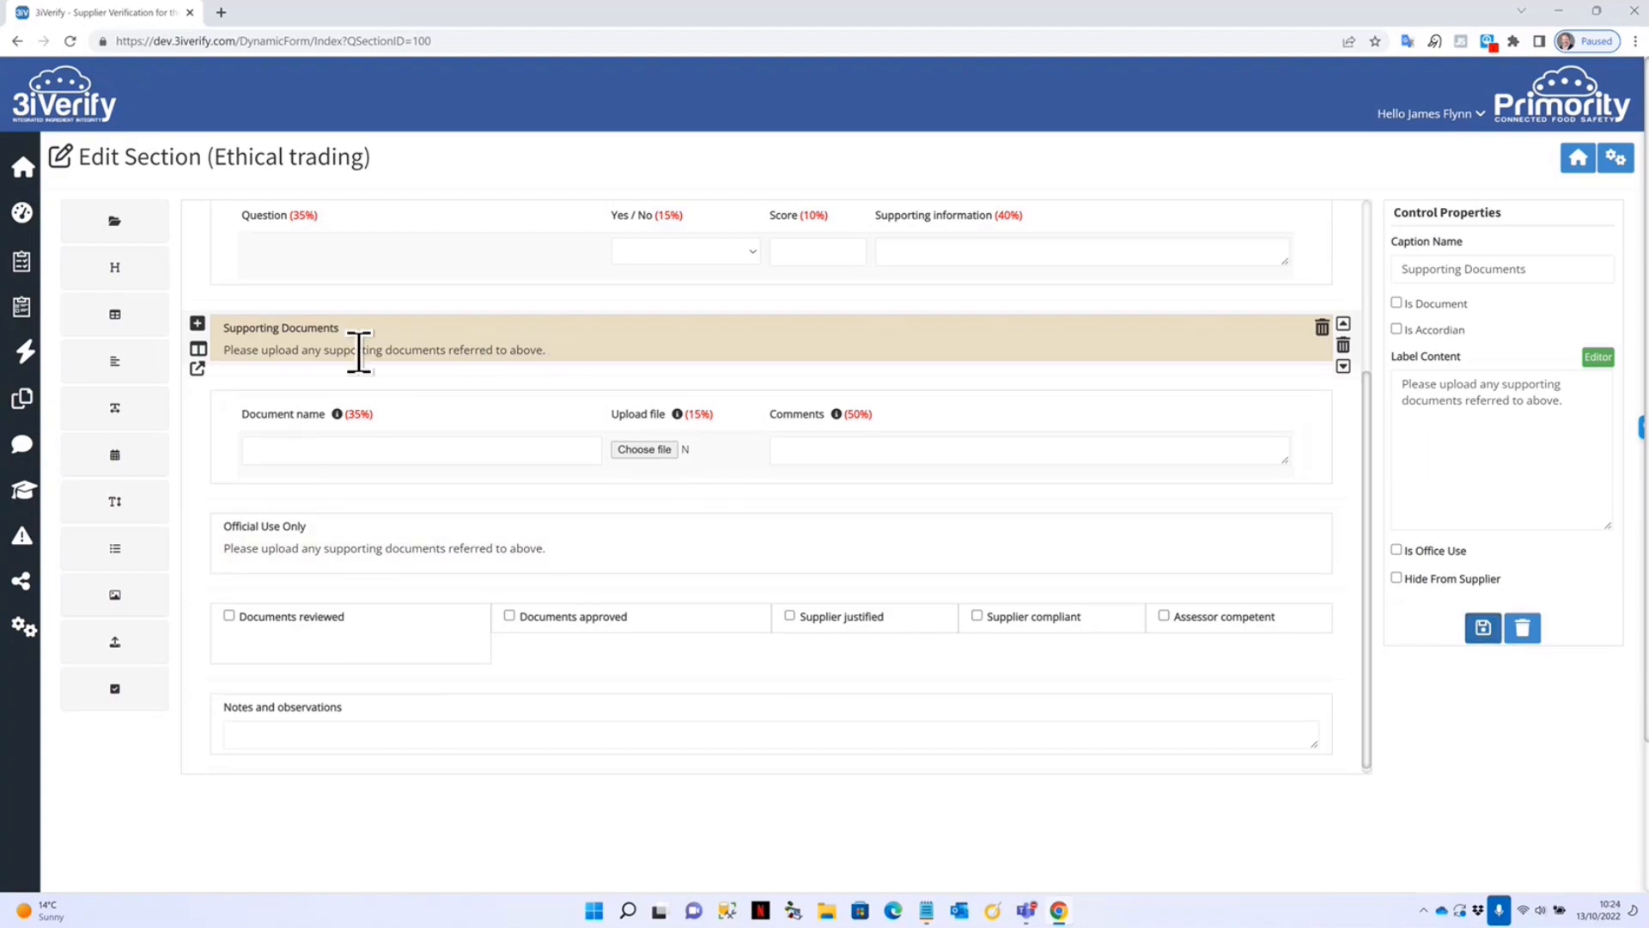
{"action": "left_click", "coordinate": [549, 417]}
{"action": "left_click", "coordinate": [513, 547]}
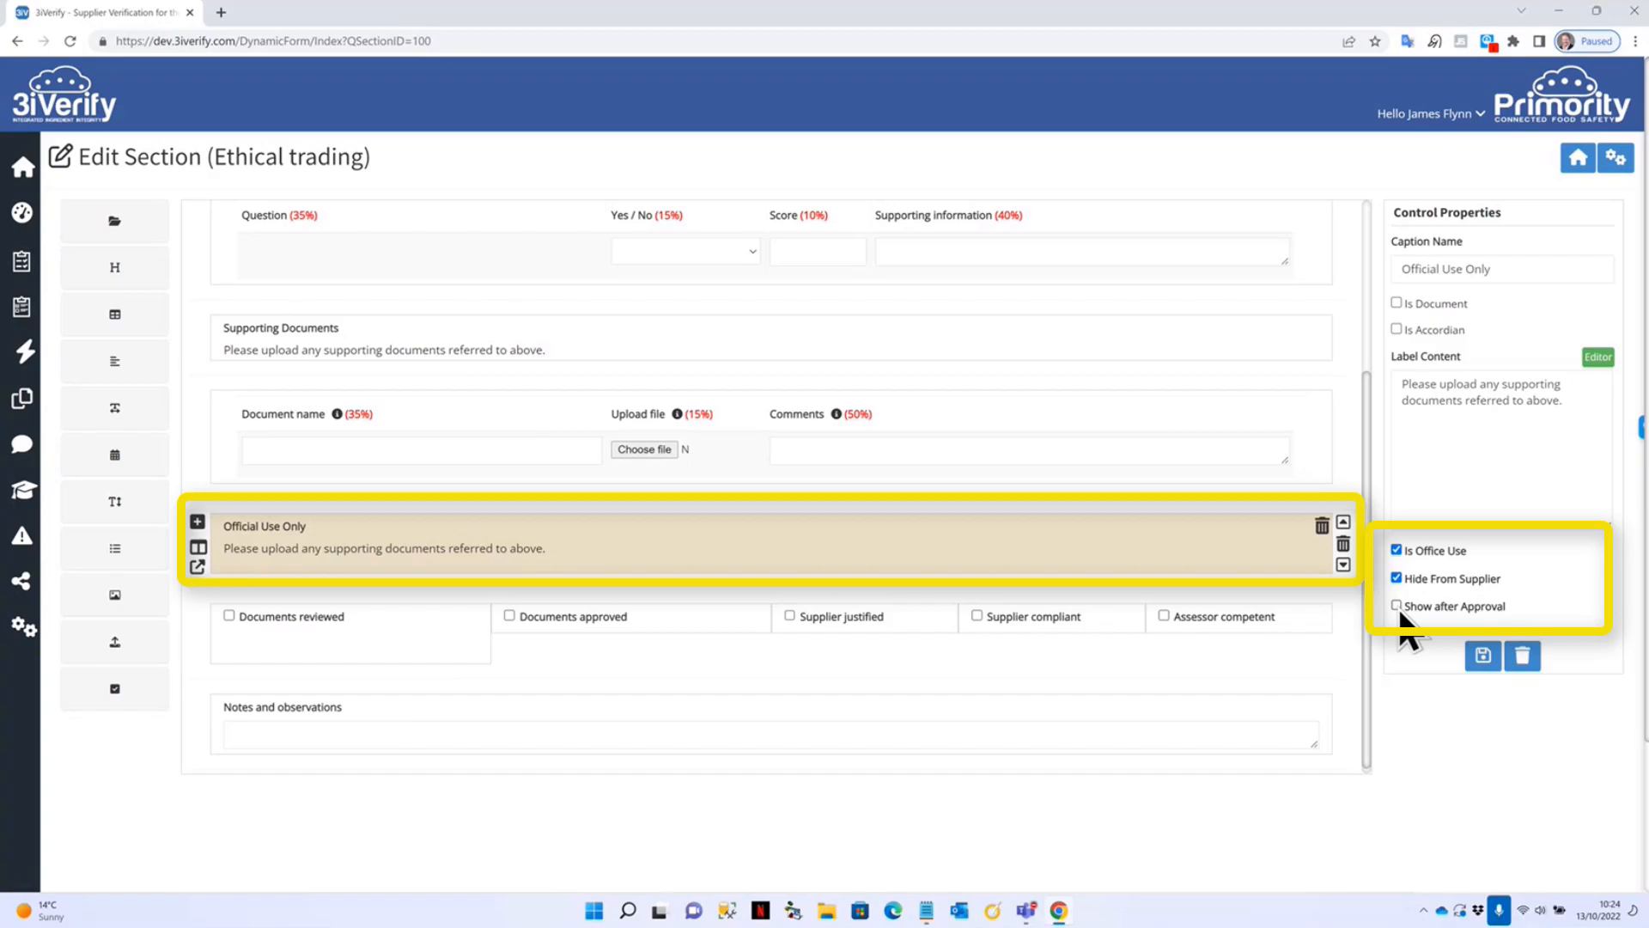
{"action": "left_click", "coordinate": [340, 637]}
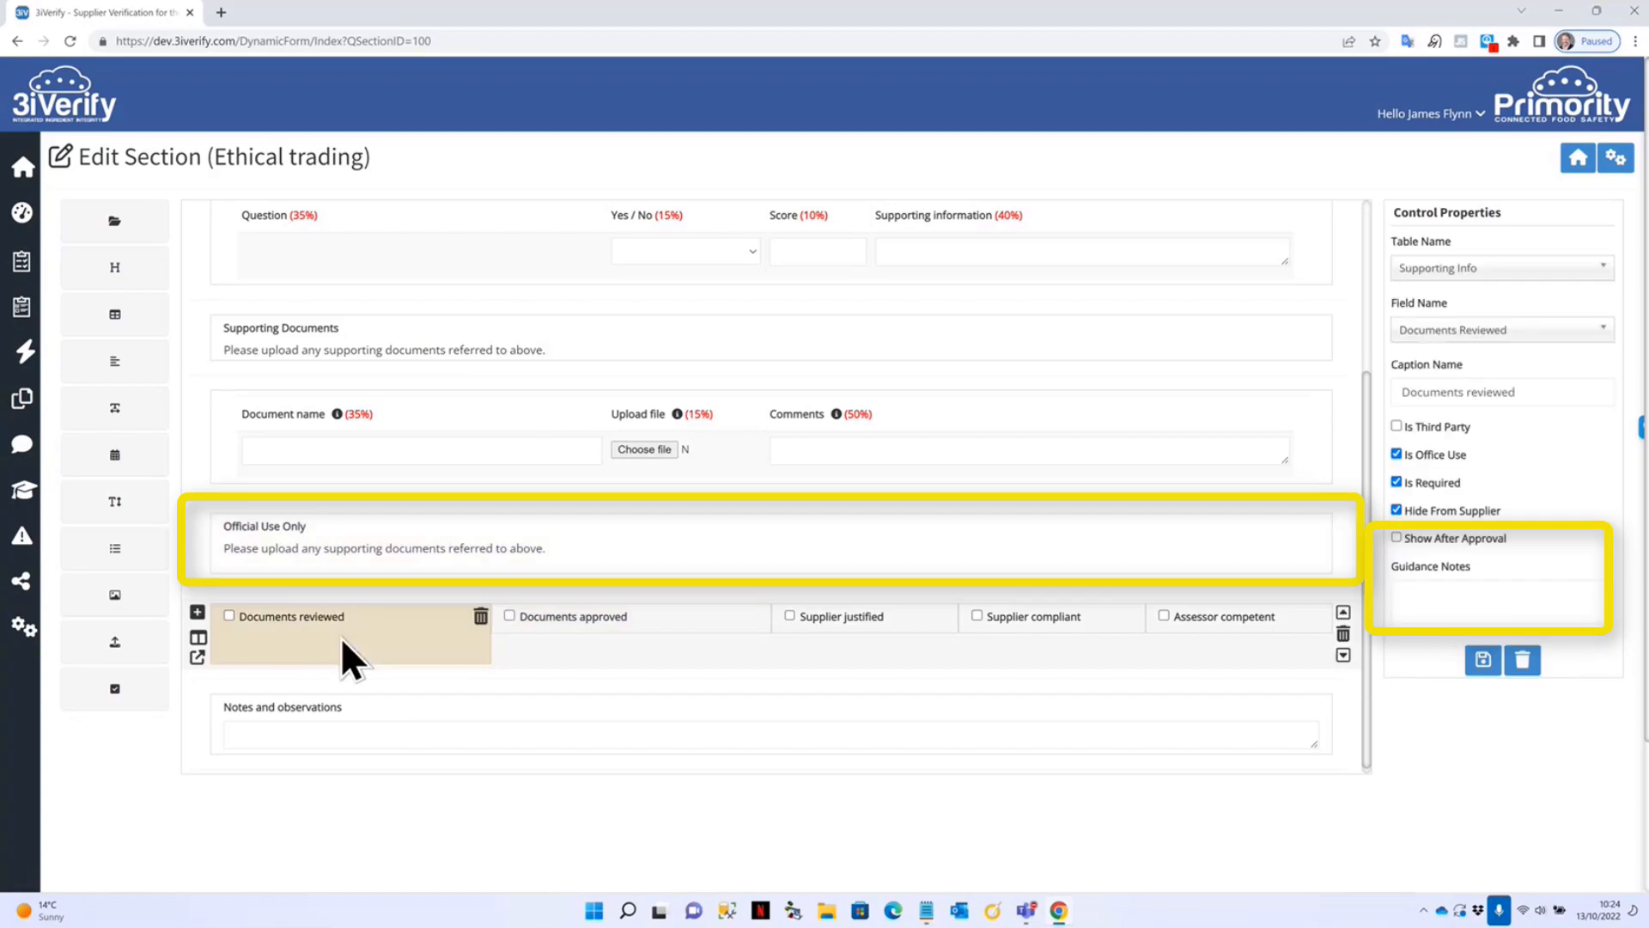
{"action": "left_click", "coordinate": [676, 616]}
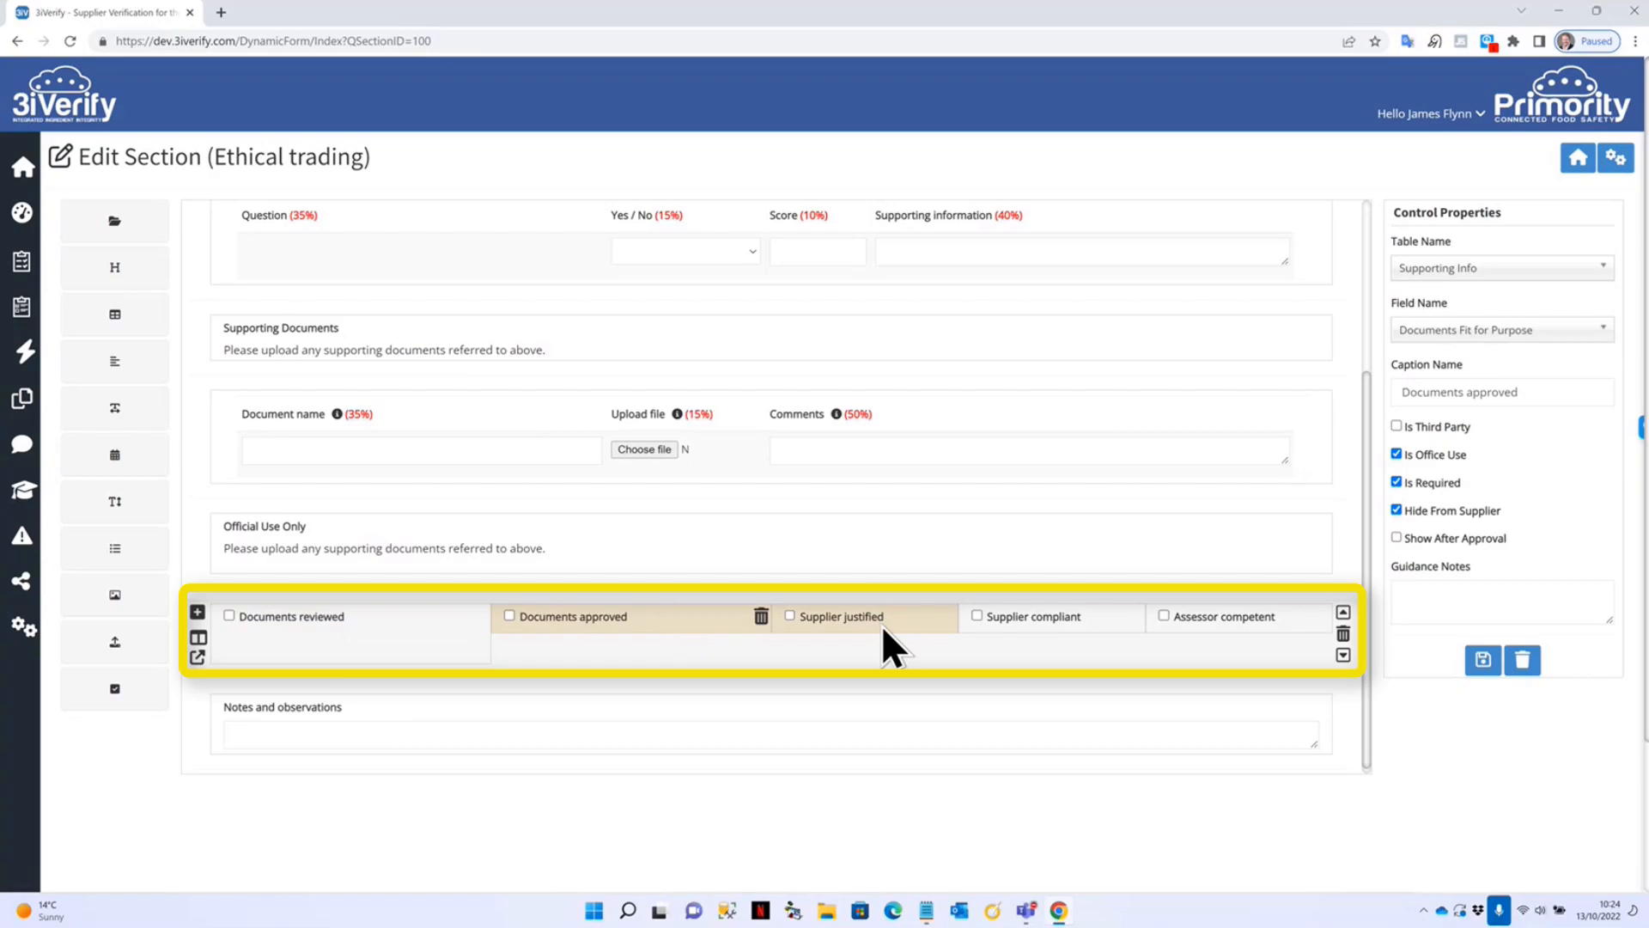
{"action": "left_click", "coordinate": [881, 626]}
{"action": "left_click", "coordinate": [1065, 625]}
{"action": "left_click", "coordinate": [1216, 622]}
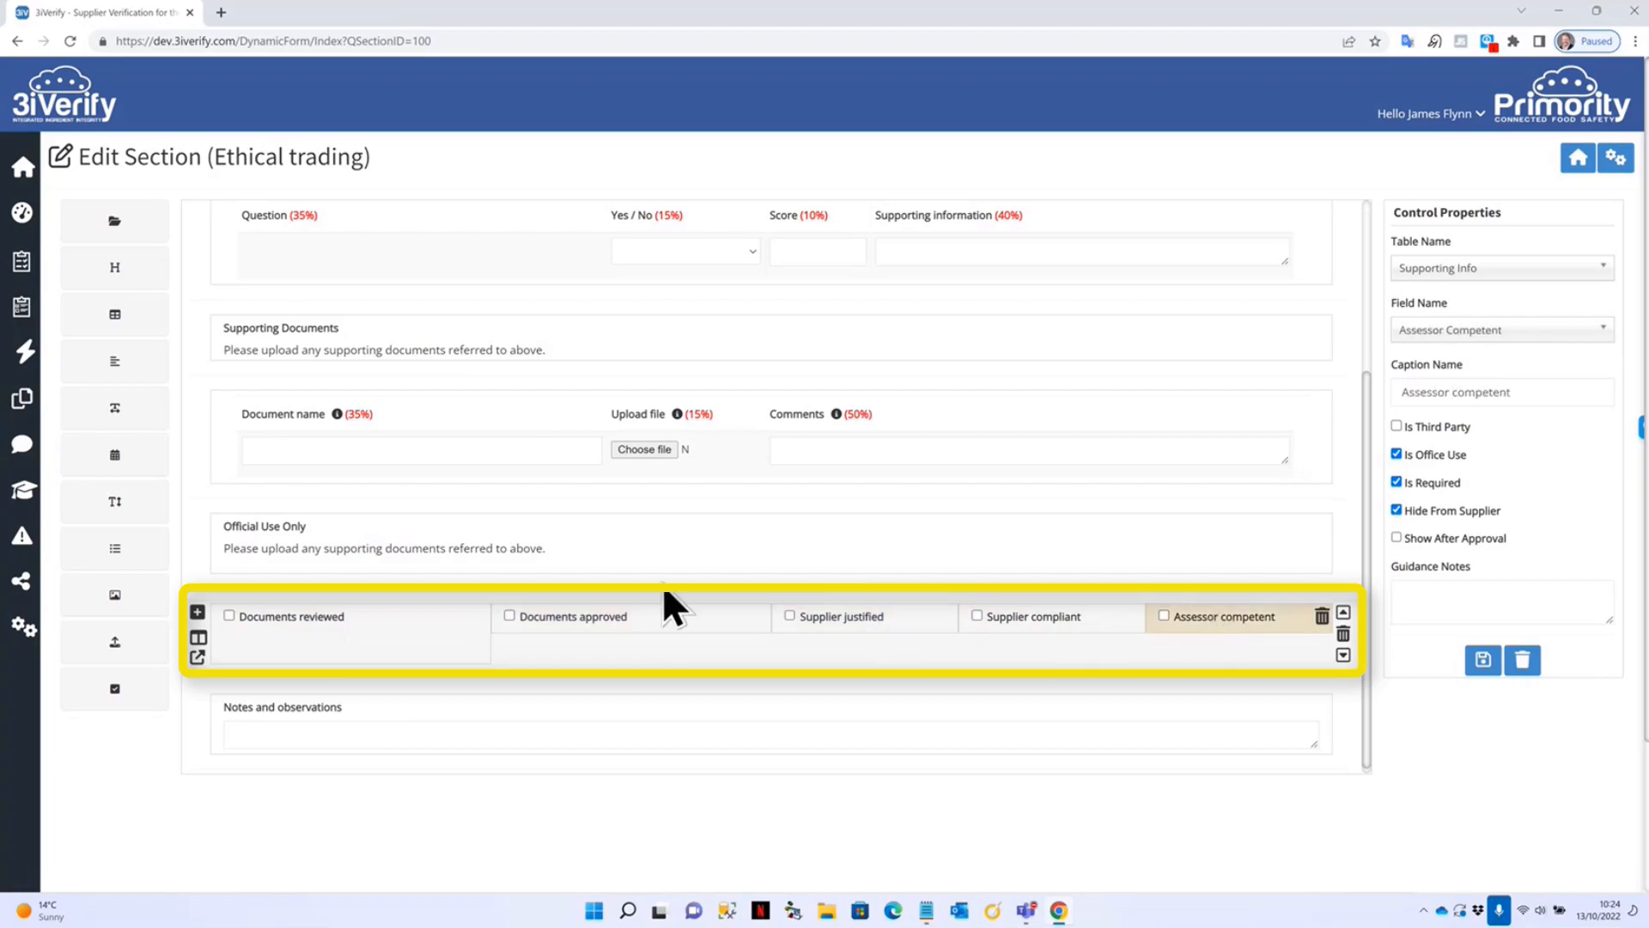
{"action": "scroll", "coordinate": [474, 575], "scroll_direction": "down", "scroll_amount": 1}
{"action": "left_click", "coordinate": [432, 703]}
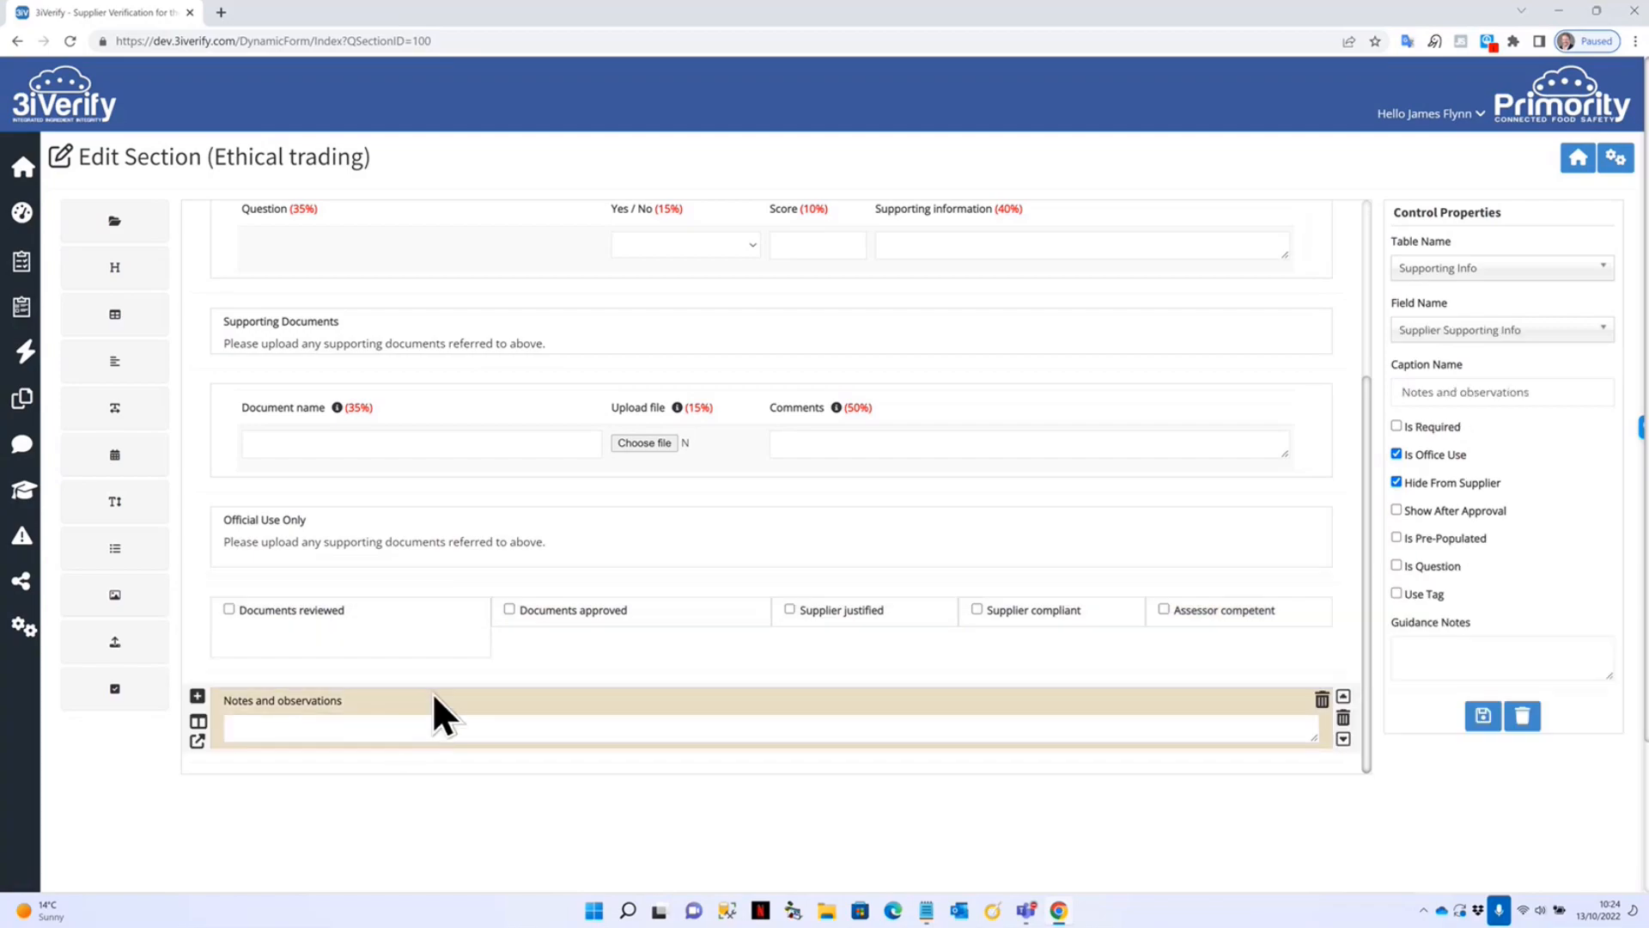
{"action": "scroll", "coordinate": [228, 534], "scroll_direction": "up", "scroll_amount": 3}
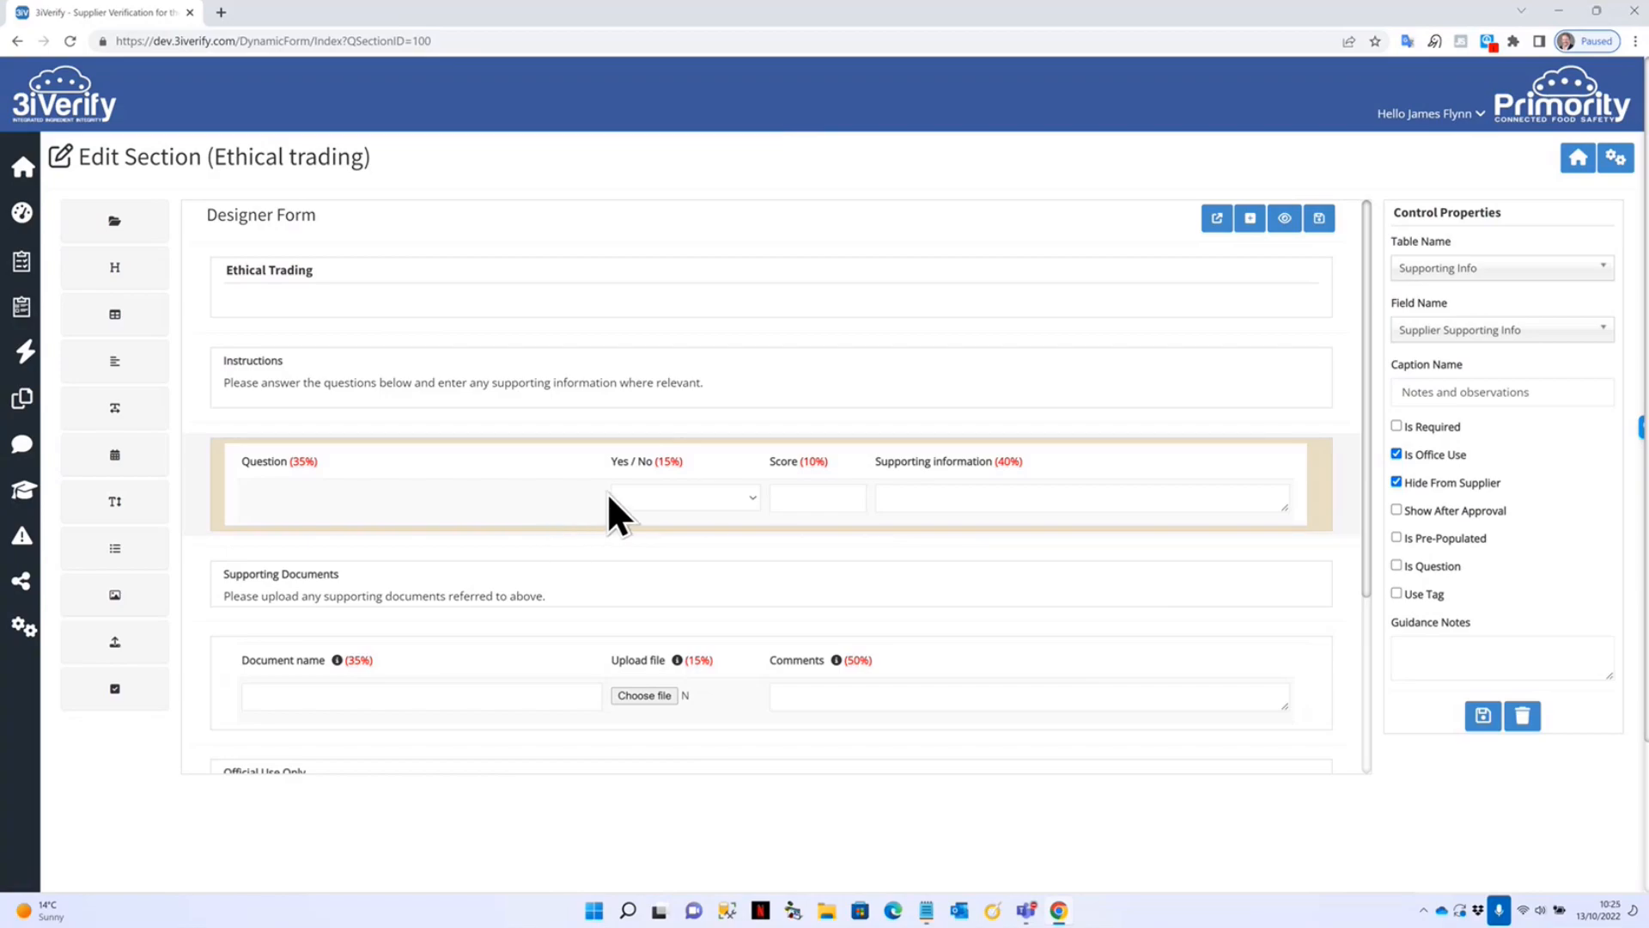
Go from the Home menu through Supplier to the Suppliers search page.
{"action": "left_click", "coordinate": [1578, 163]}
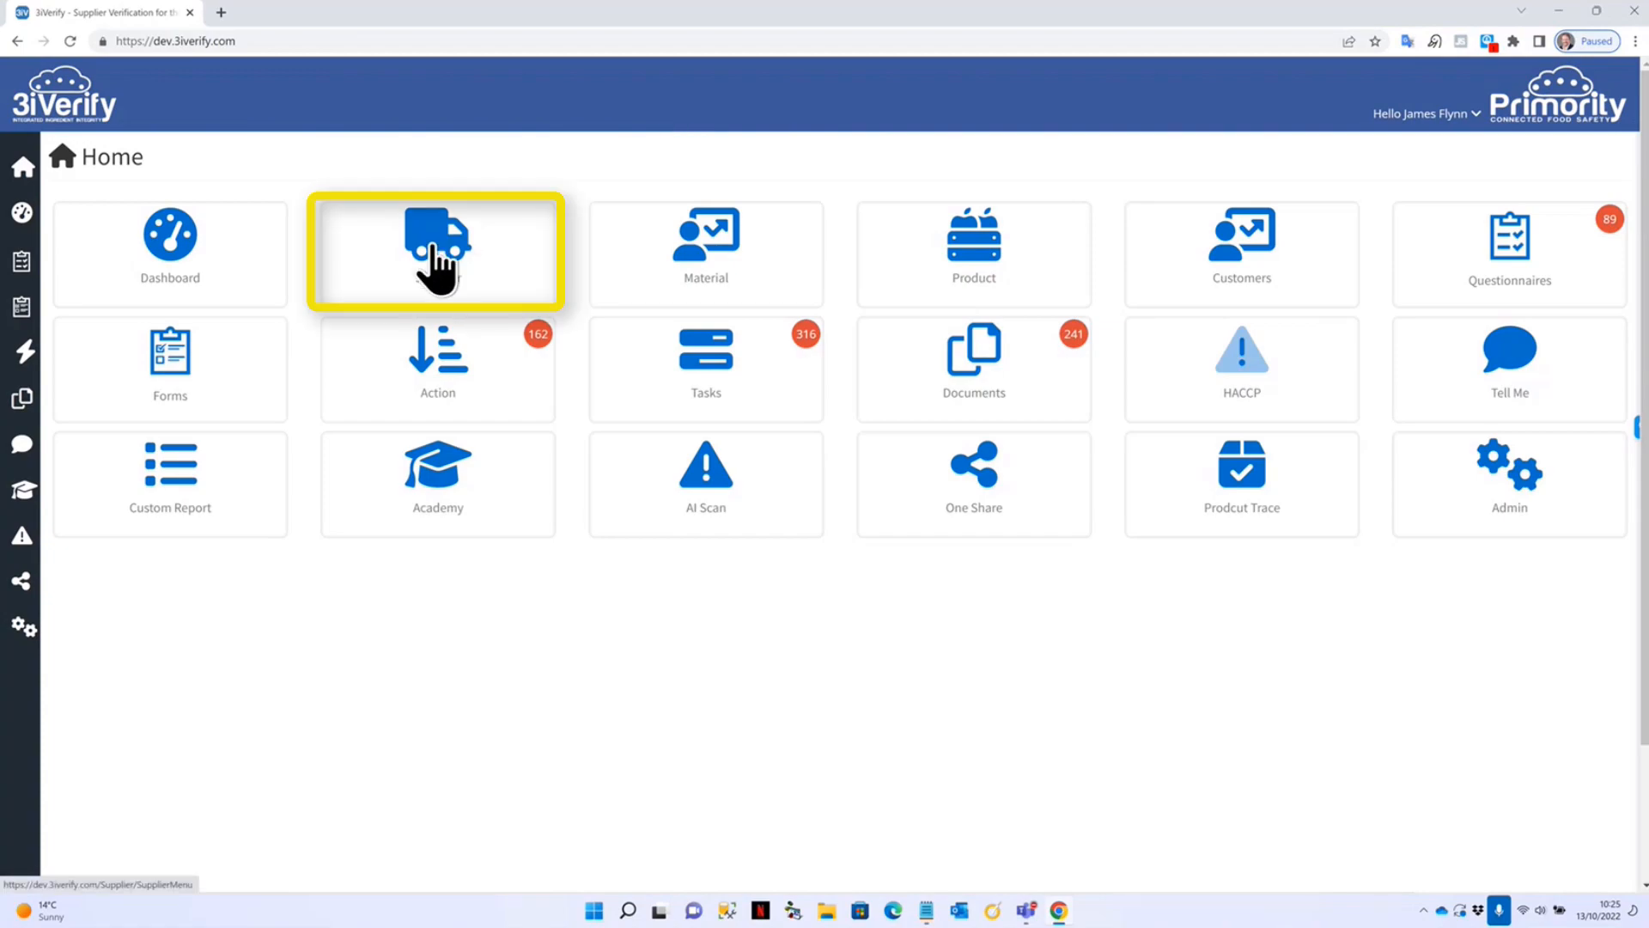
{"action": "left_click", "coordinate": [438, 267]}
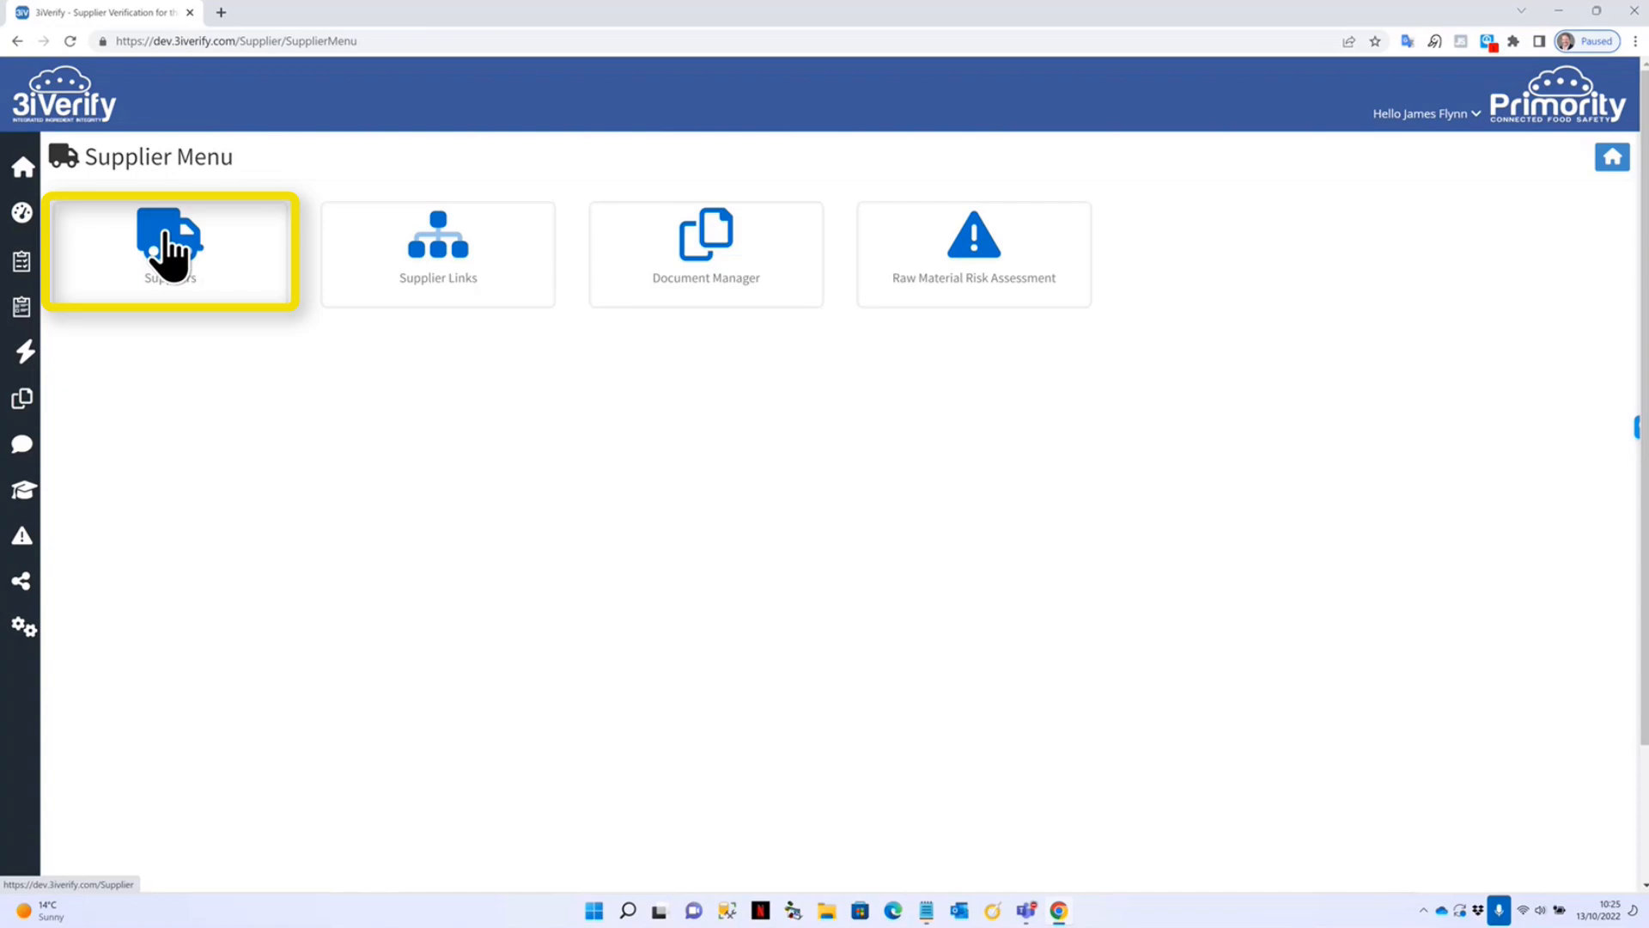
{"action": "left_click_drag", "start_coordinate": [165, 233], "coordinate": [168, 233]}
{"action": "left_click", "coordinate": [171, 254]}
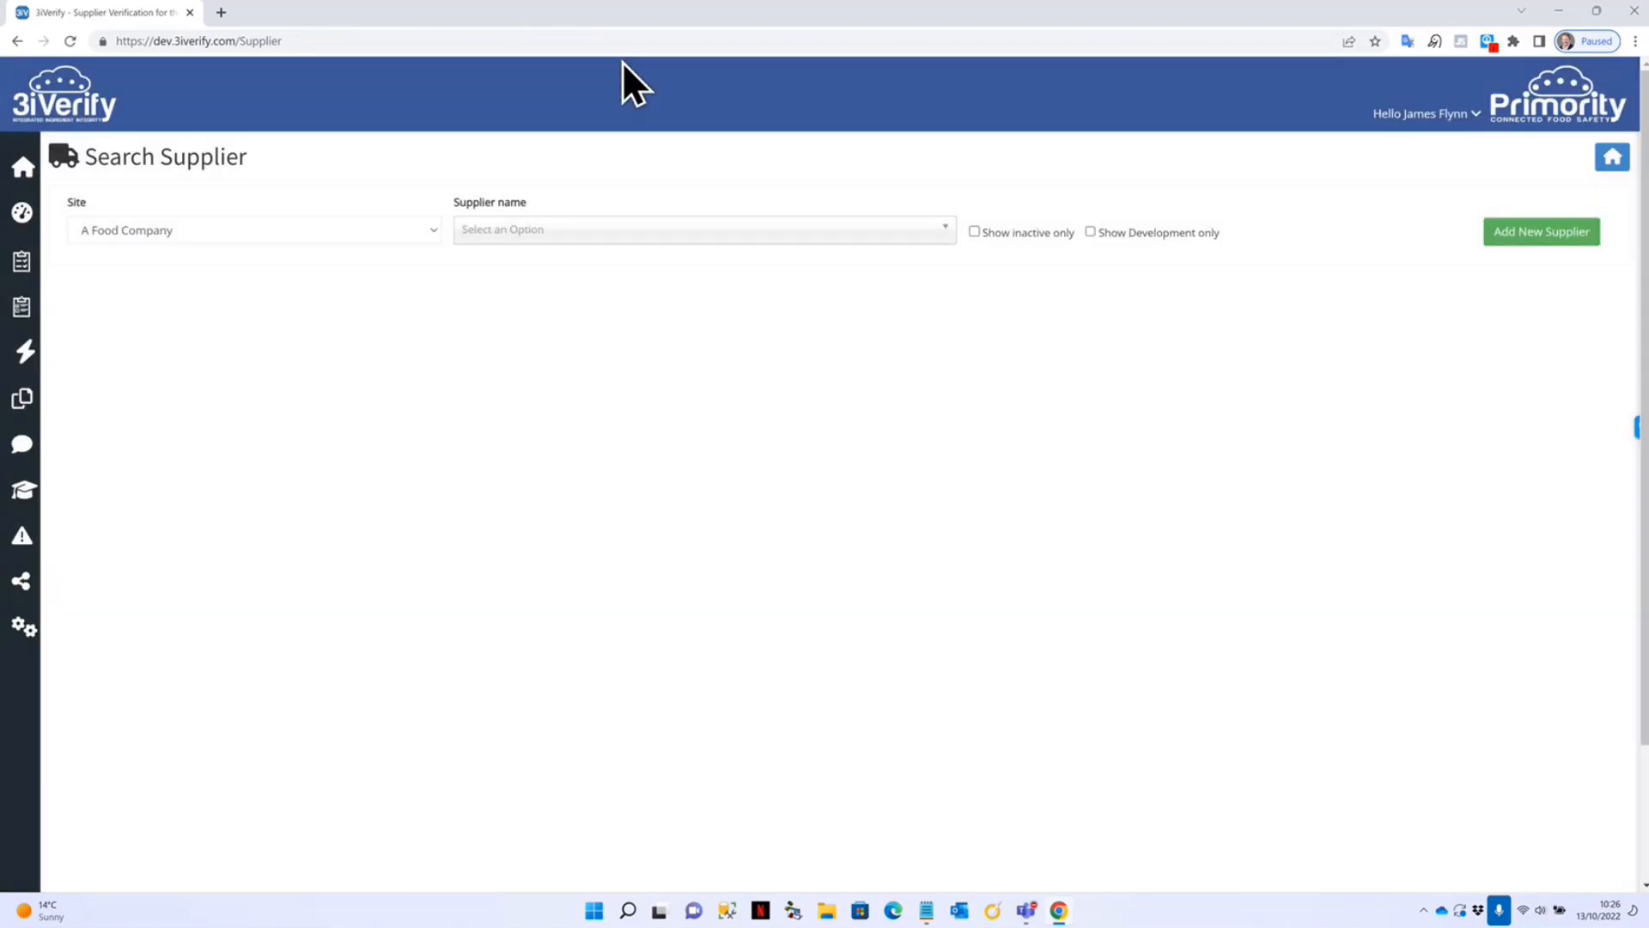
Switch the site to Big Lots and browse its supplier names.
{"action": "left_click", "coordinate": [567, 229]}
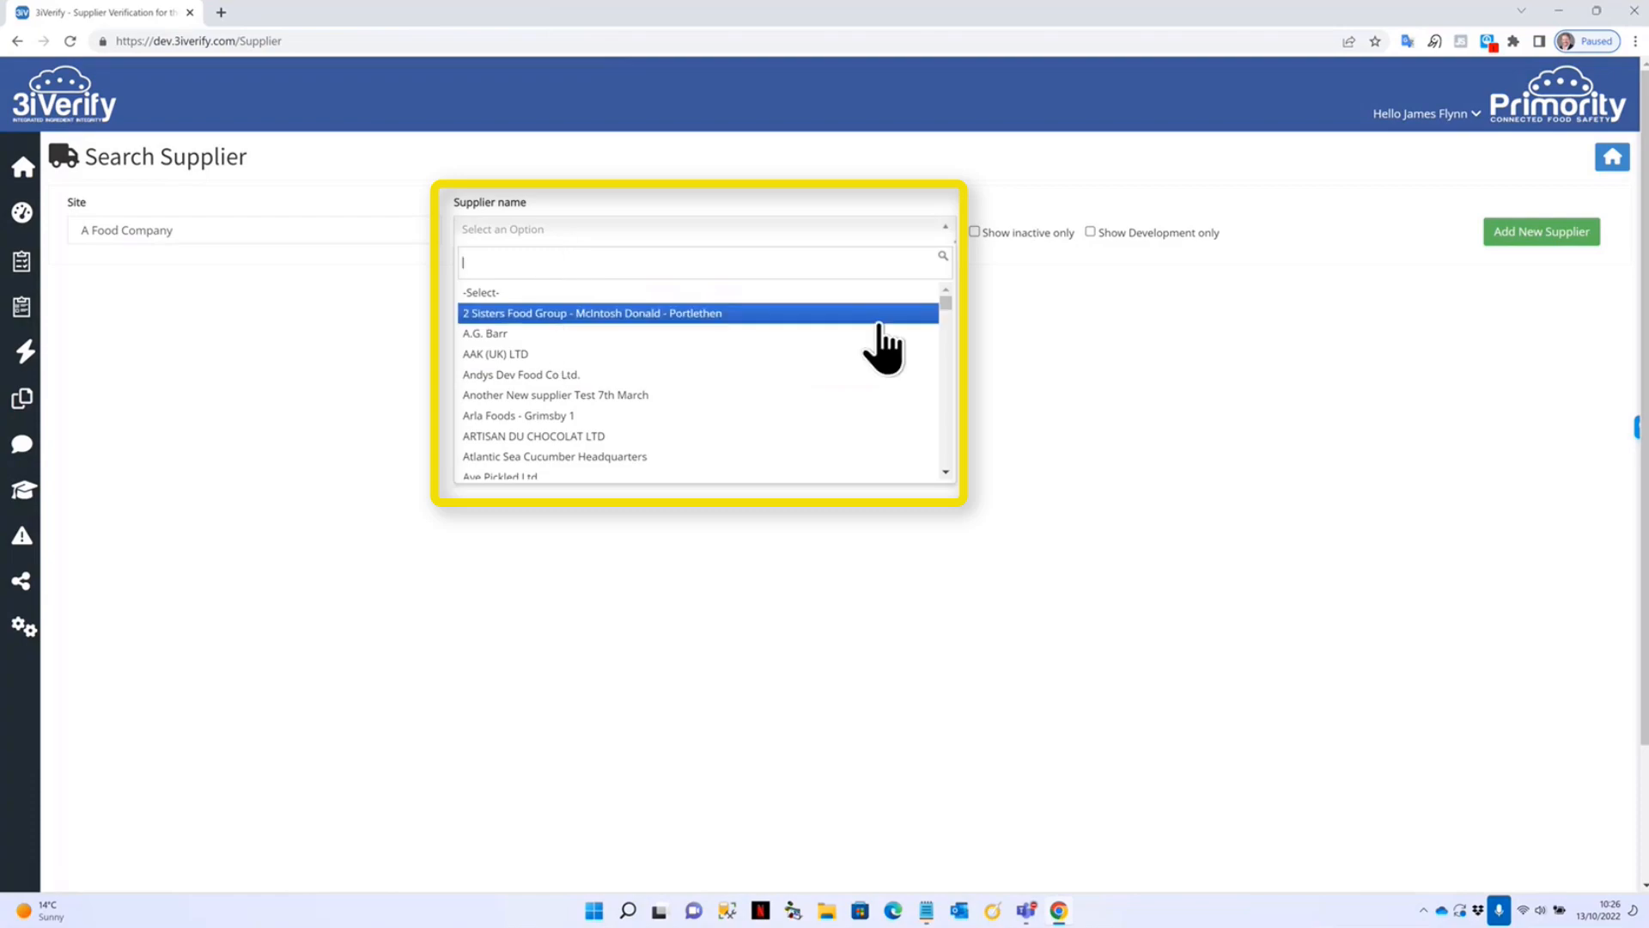
{"action": "mouse_move", "coordinate": [945, 307]}
{"action": "left_mouse_down"}
{"action": "mouse_move", "coordinate": [945, 496]}
{"action": "mouse_move", "coordinate": [940, 270]}
{"action": "left_mouse_up"}
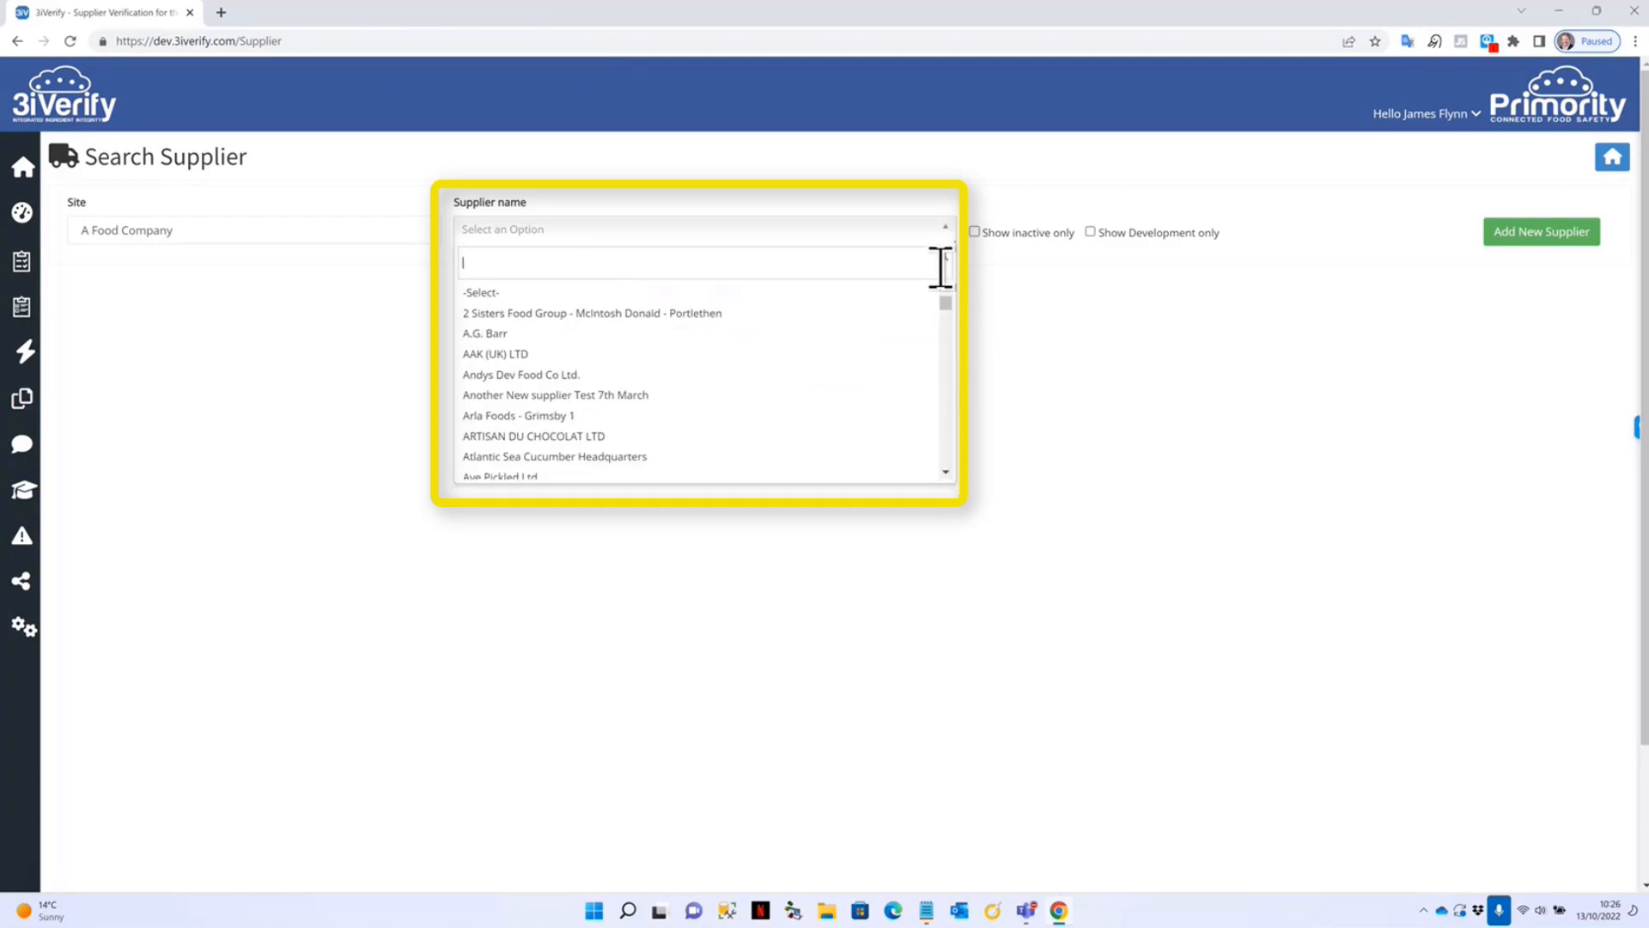
{"action": "left_click", "coordinate": [384, 156]}
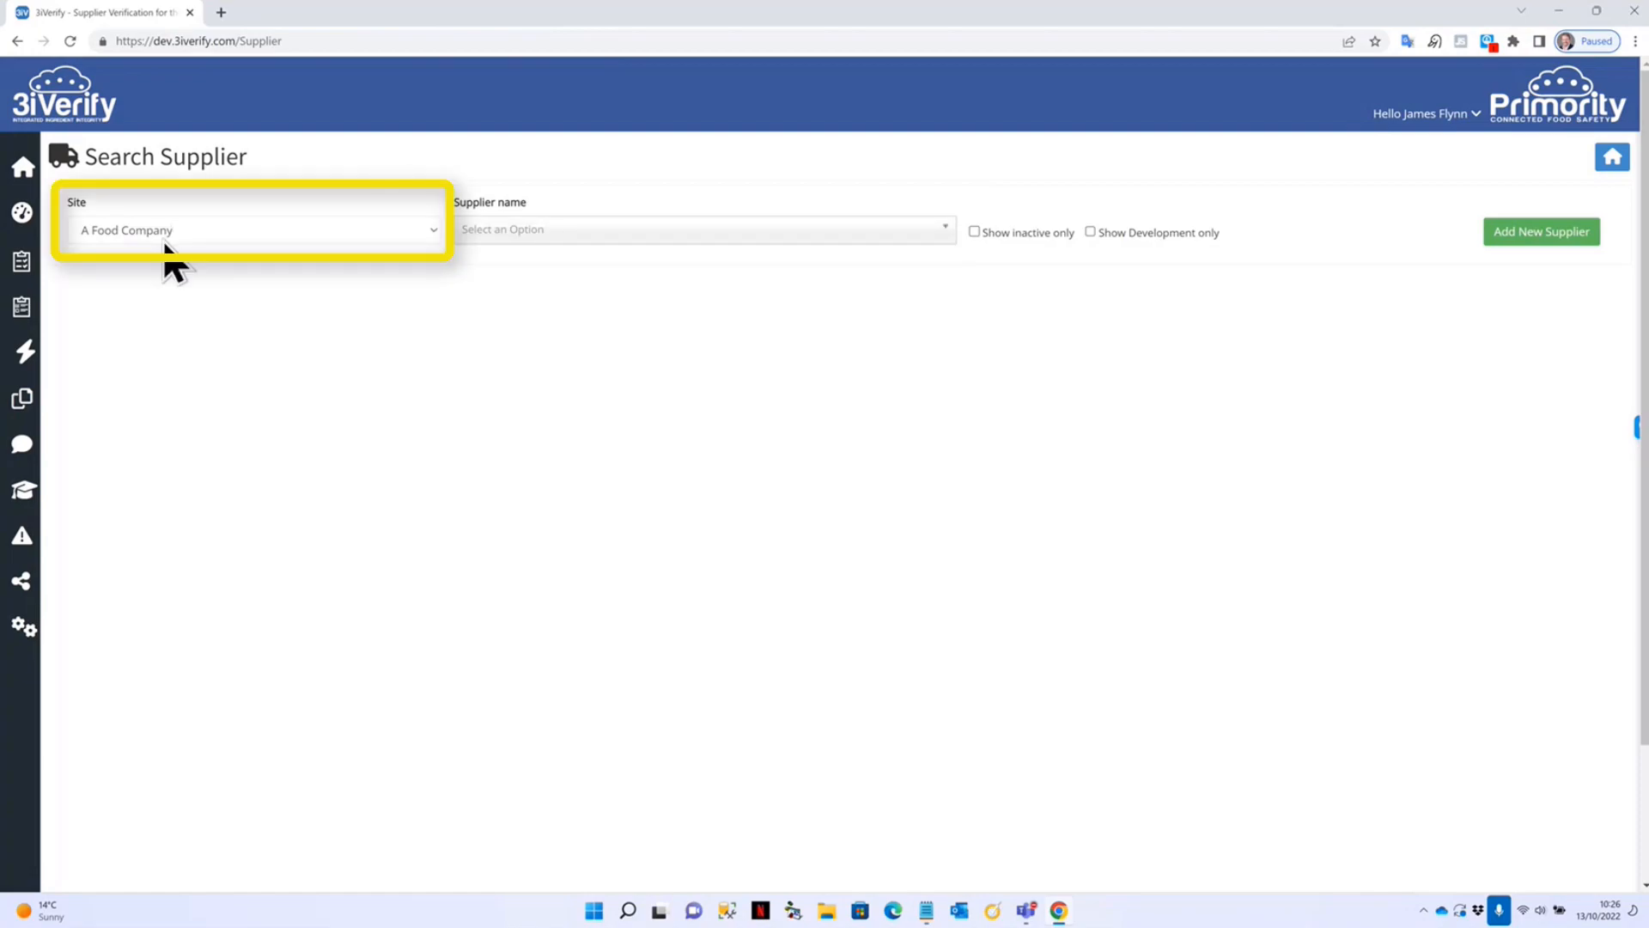
{"action": "left_click", "coordinate": [293, 232]}
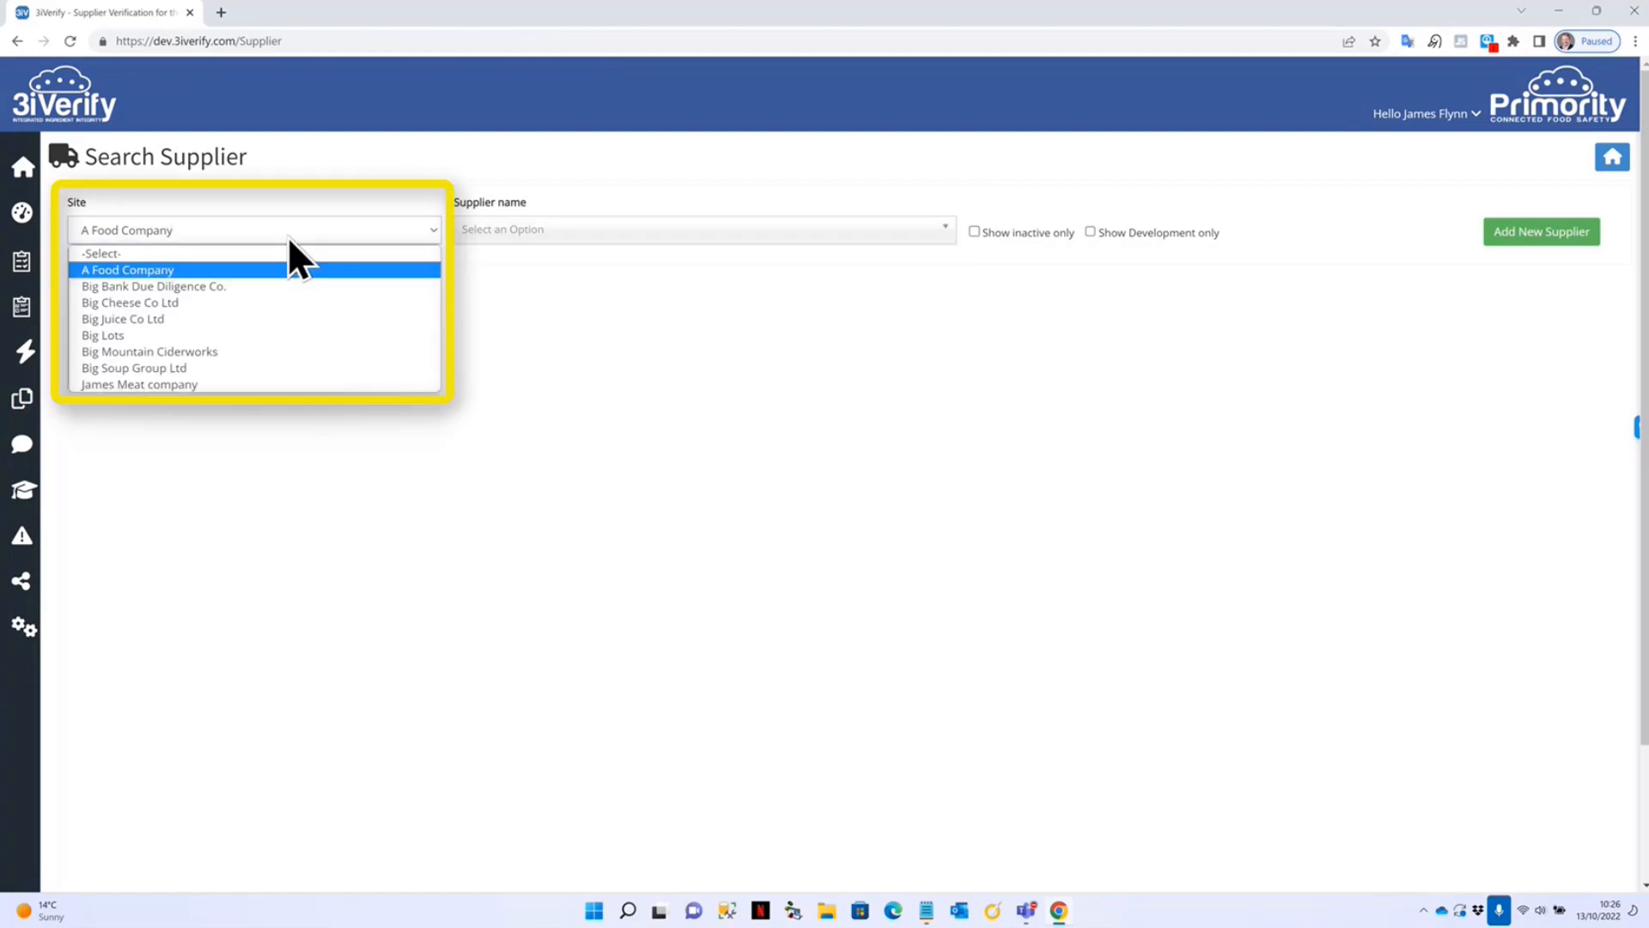
{"action": "left_click", "coordinate": [129, 336]}
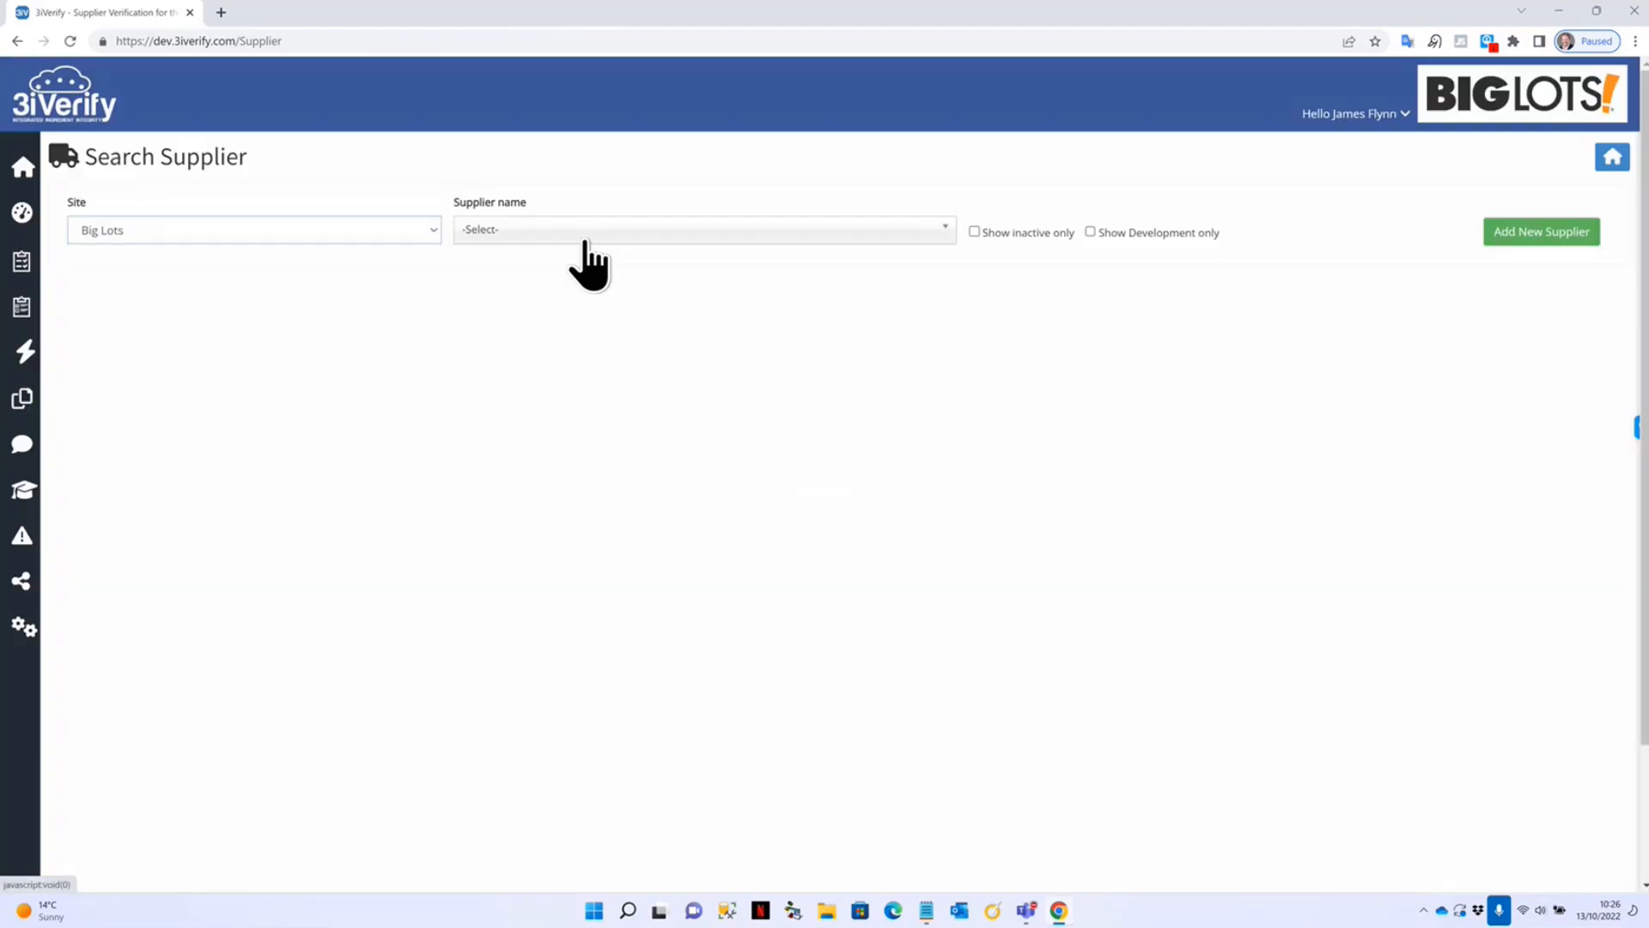
{"action": "left_click", "coordinate": [587, 237]}
{"action": "scroll", "coordinate": [611, 424], "scroll_direction": "down", "scroll_amount": 5}
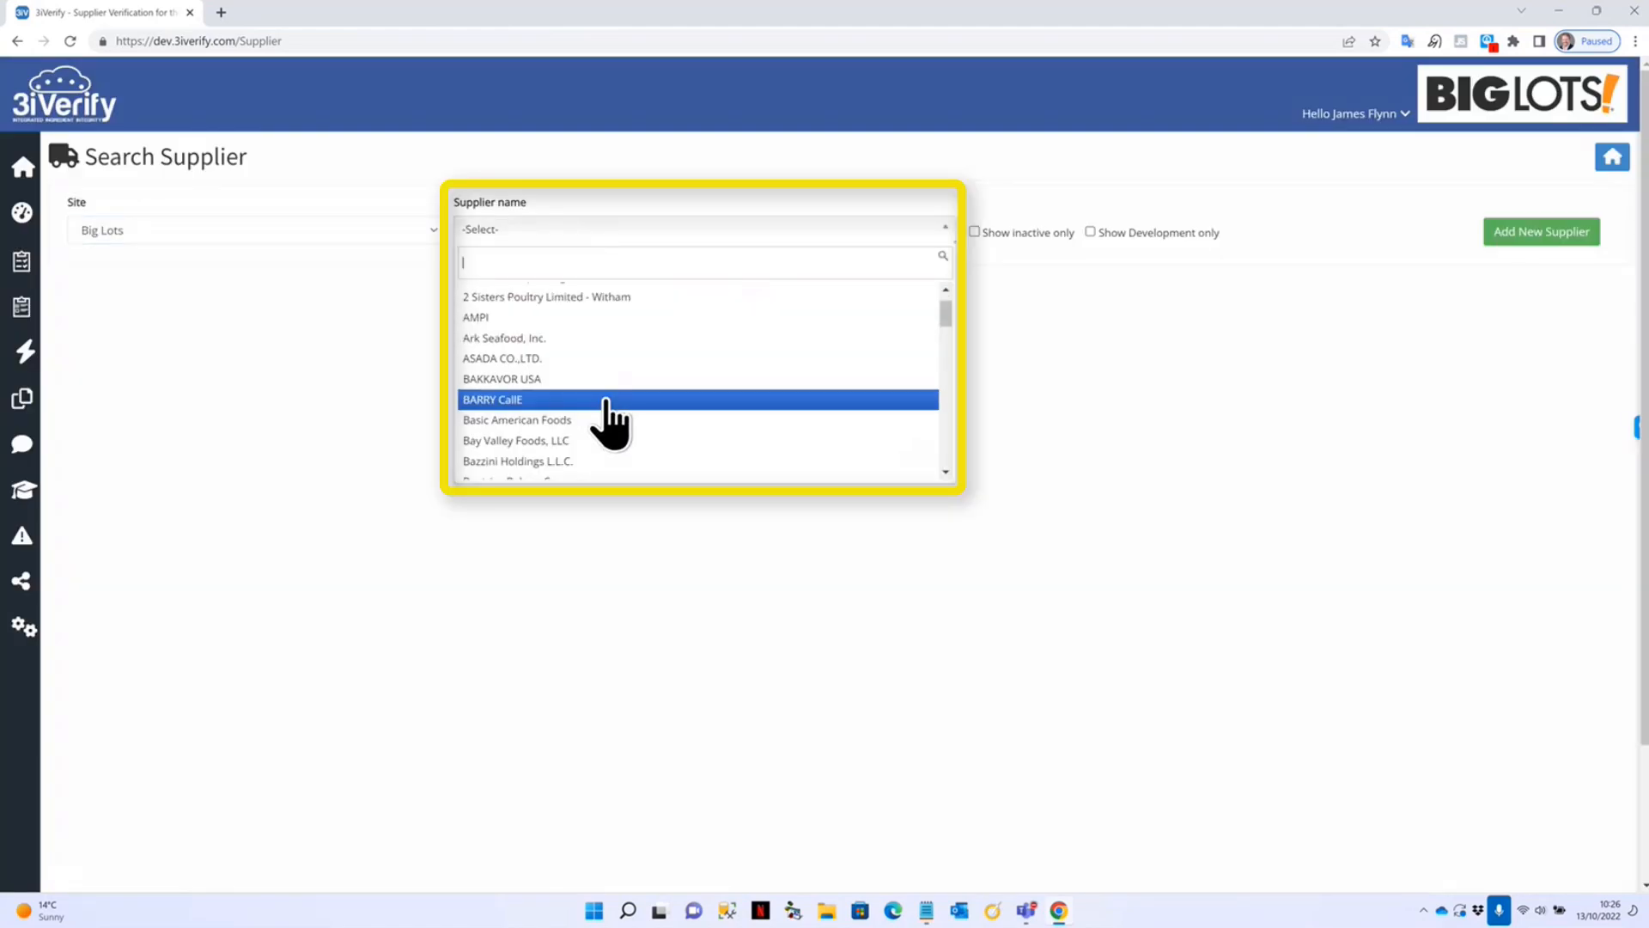
{"action": "scroll", "coordinate": [611, 424], "scroll_direction": "up", "scroll_amount": 5}
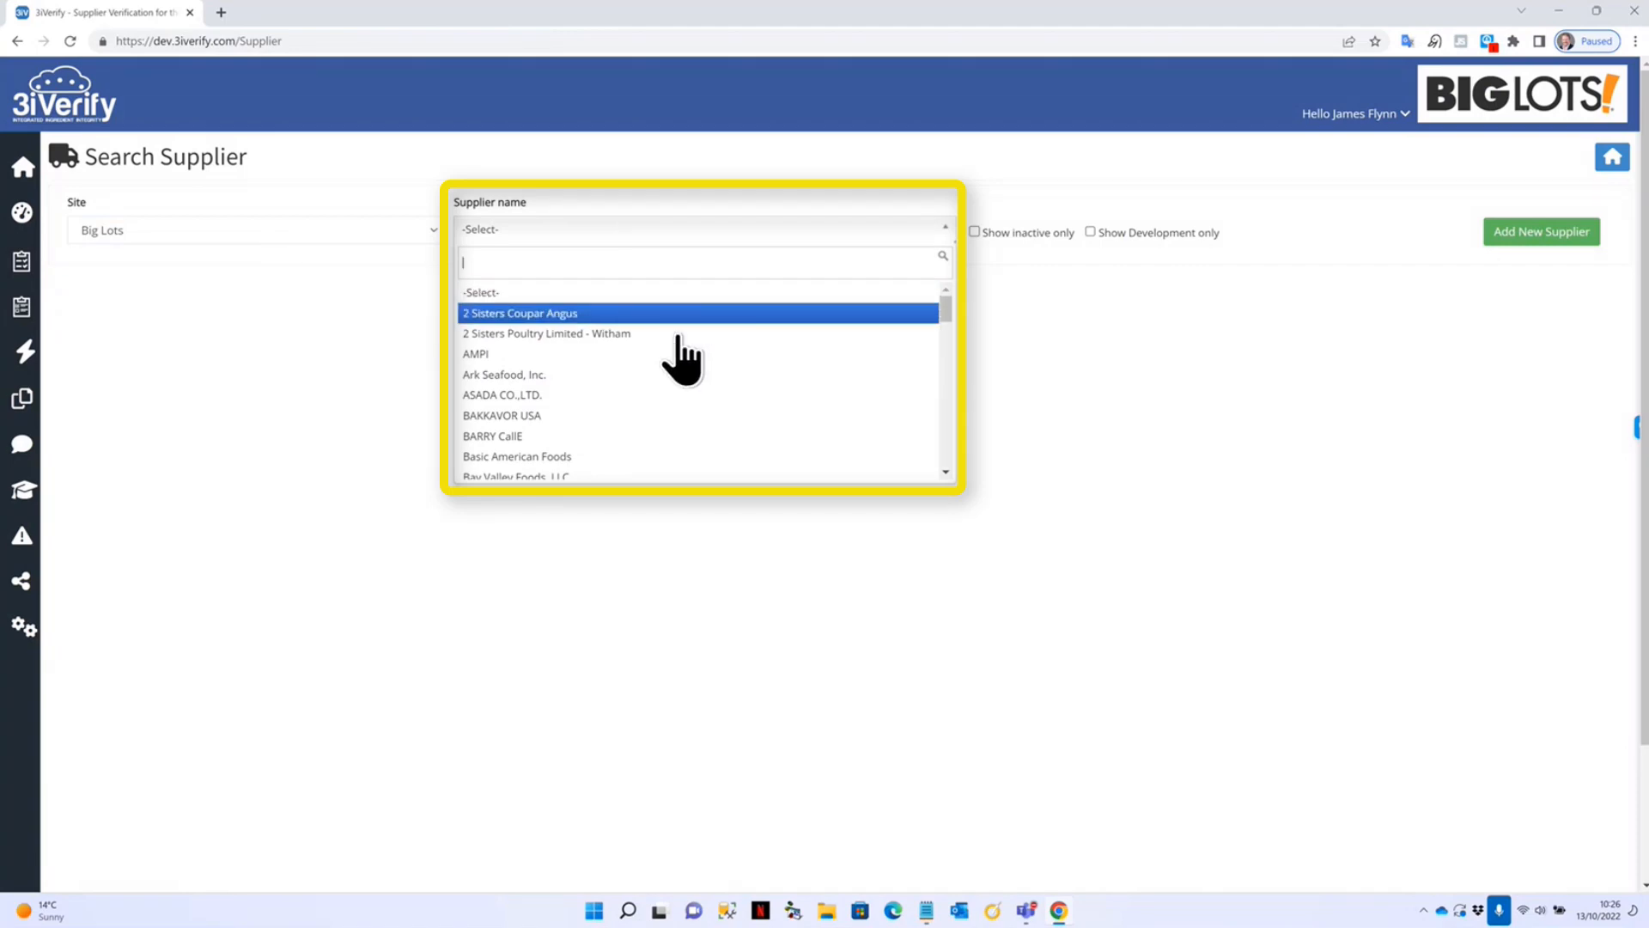
Switch the site back to A Food Company and choose supplier AAK (UK) LTD.
{"action": "left_click", "coordinate": [260, 235]}
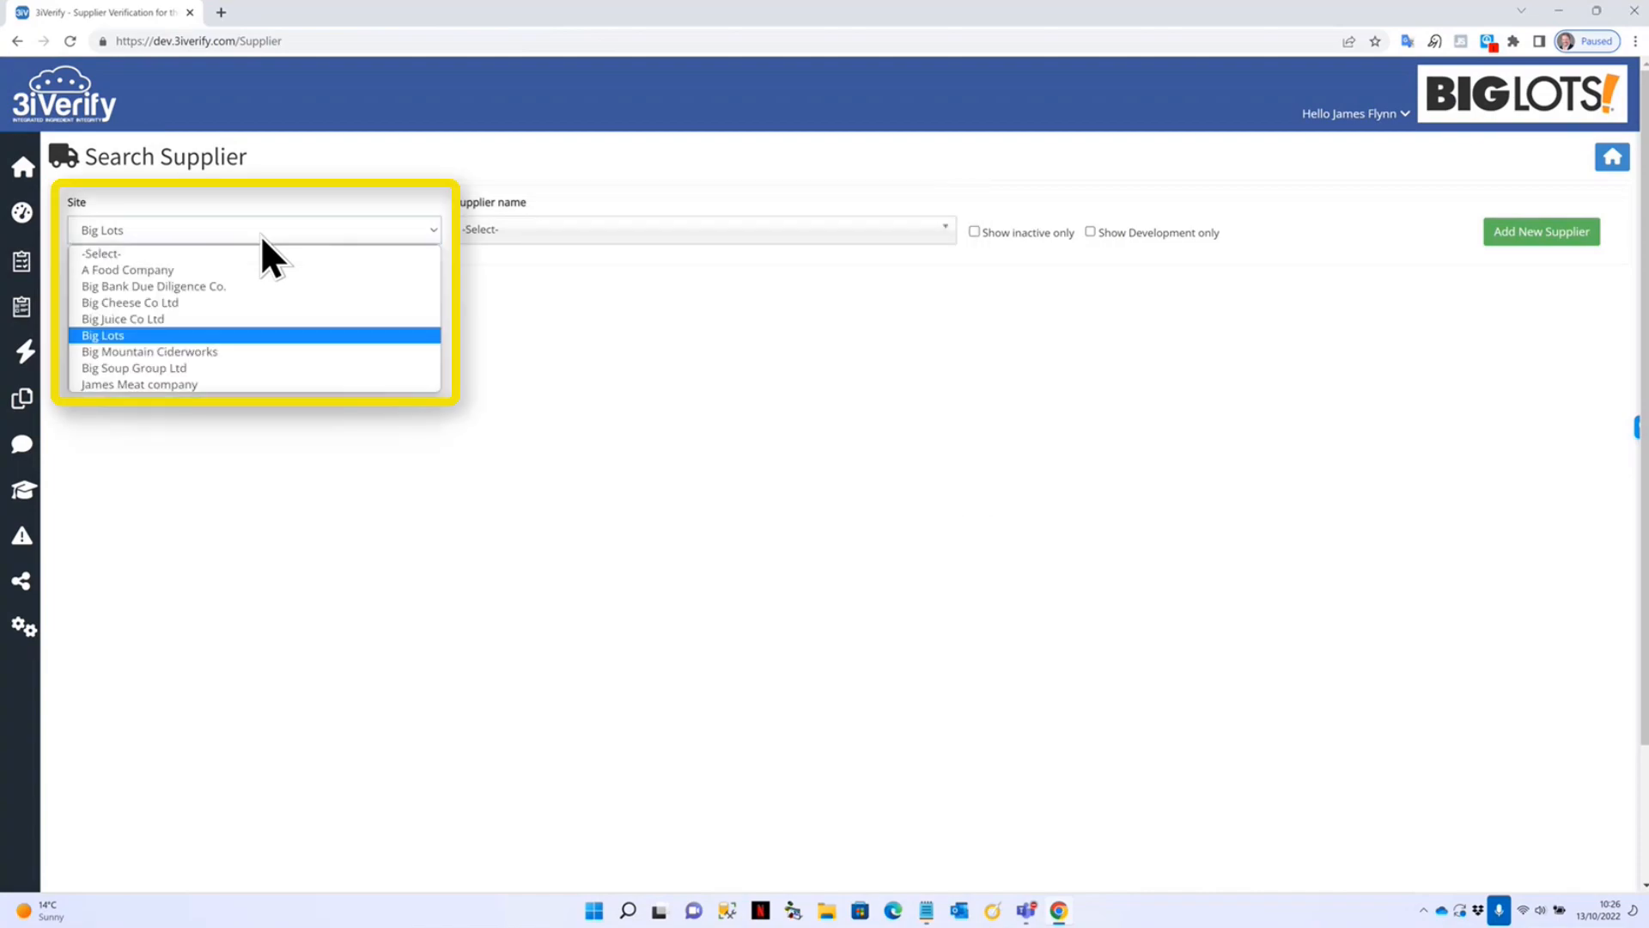
{"action": "left_click", "coordinate": [222, 271]}
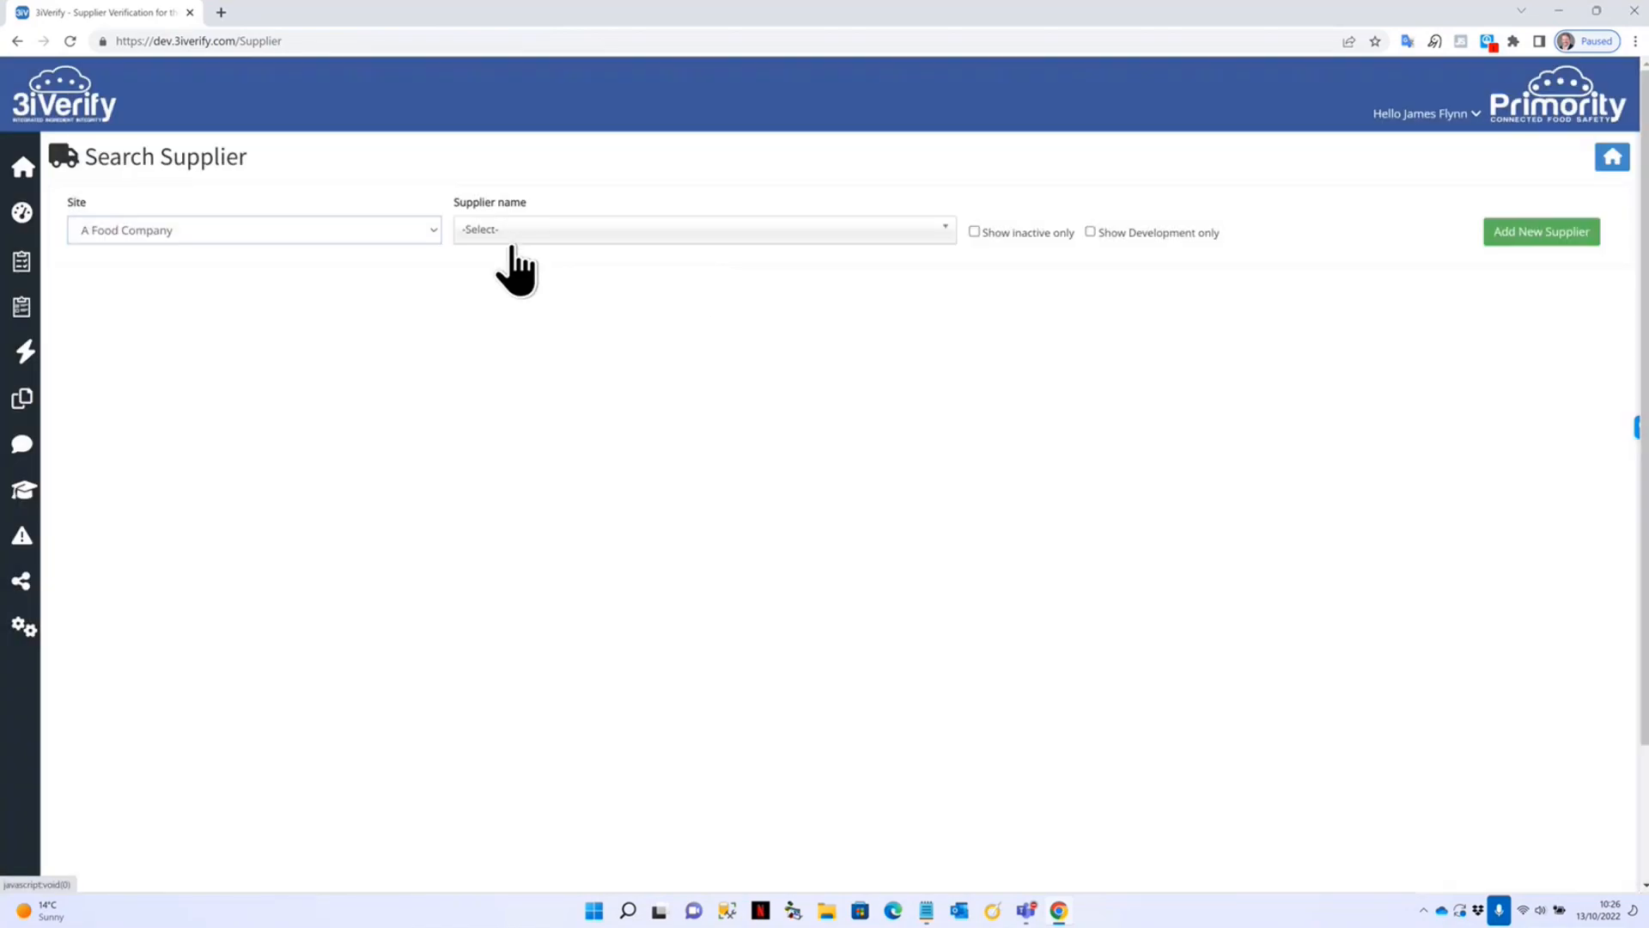
{"action": "left_click", "coordinate": [547, 237]}
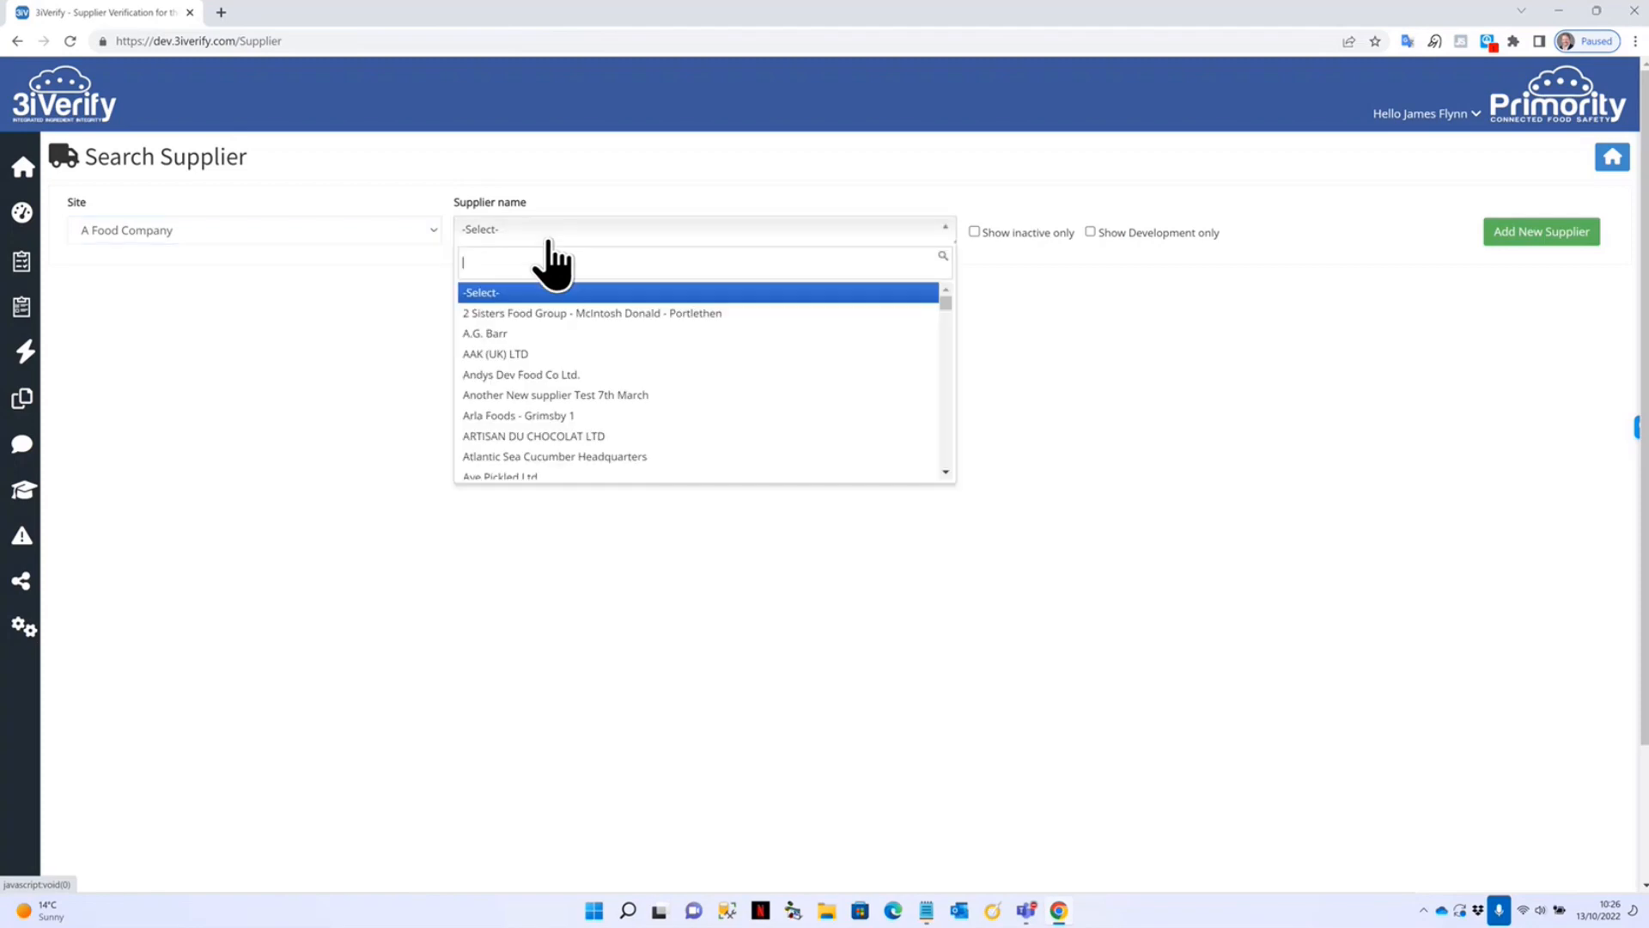
{"action": "left_click", "coordinate": [515, 354]}
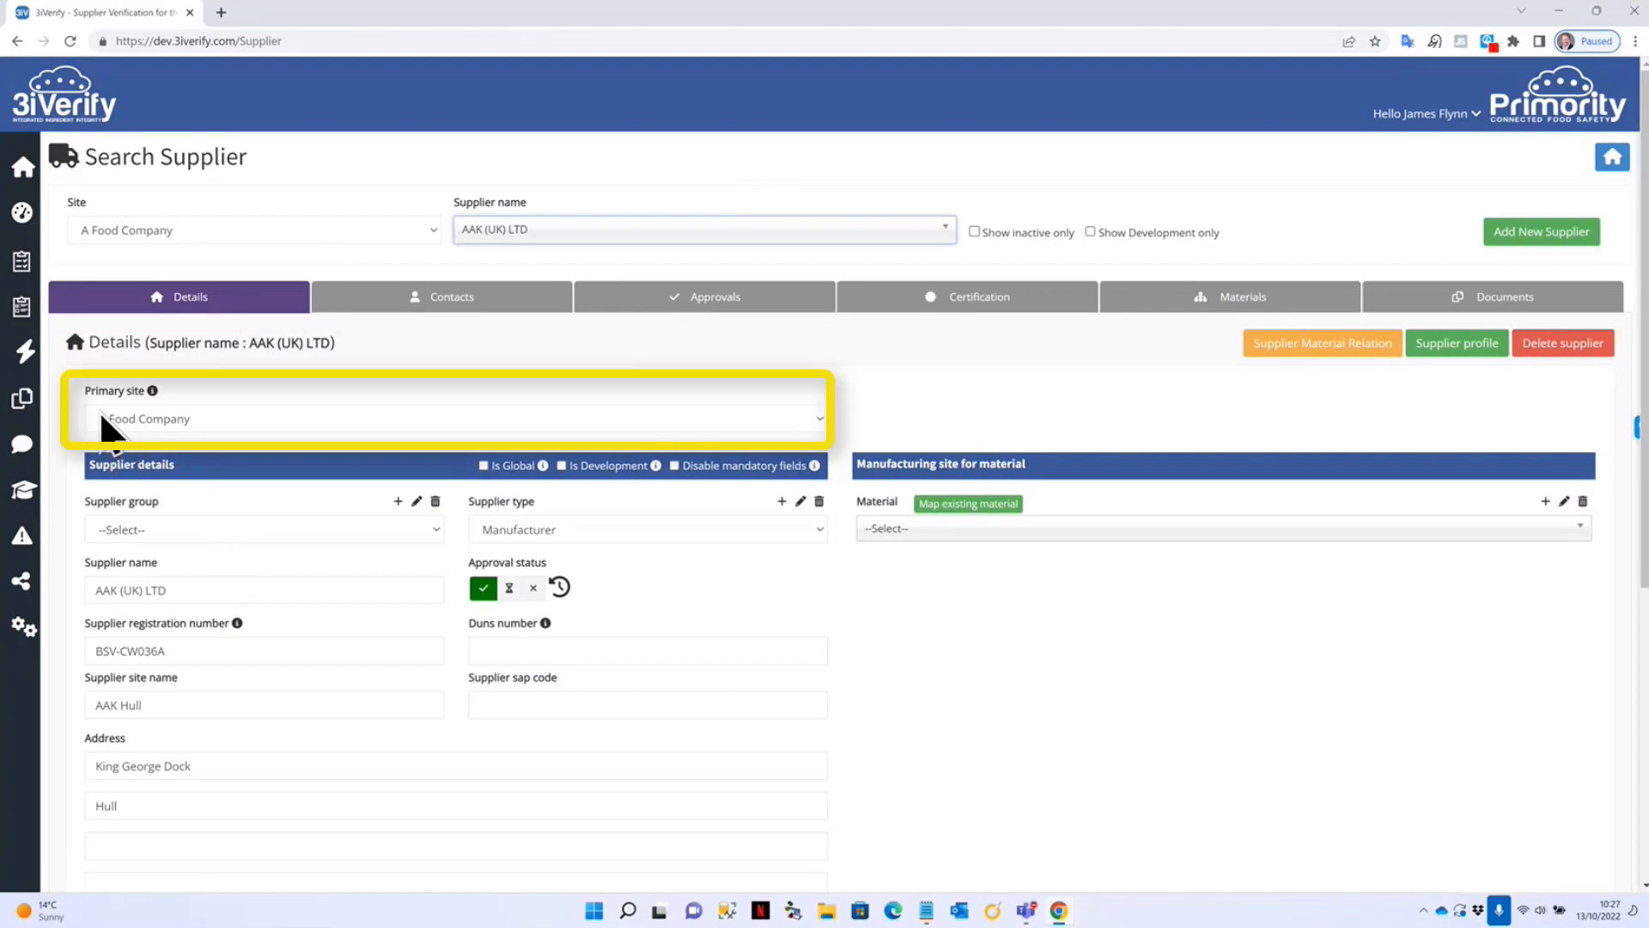
{"action": "left_click", "coordinate": [162, 424]}
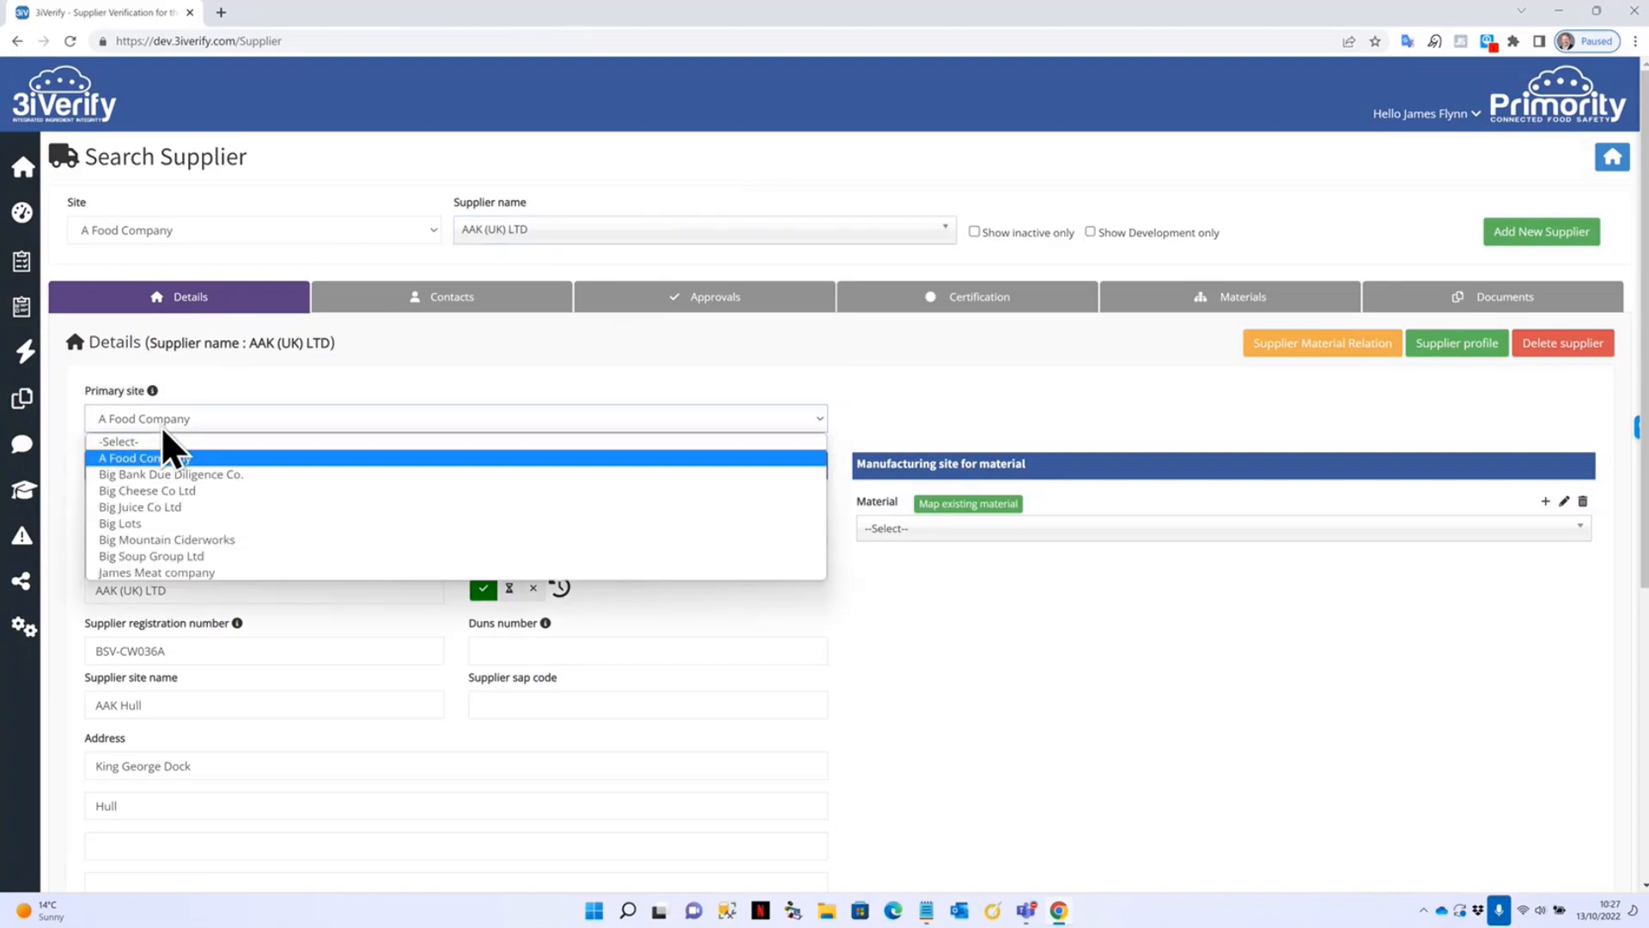
{"action": "left_click", "coordinate": [162, 426]}
{"action": "scroll", "coordinate": [346, 600], "scroll_direction": "down", "scroll_amount": 2}
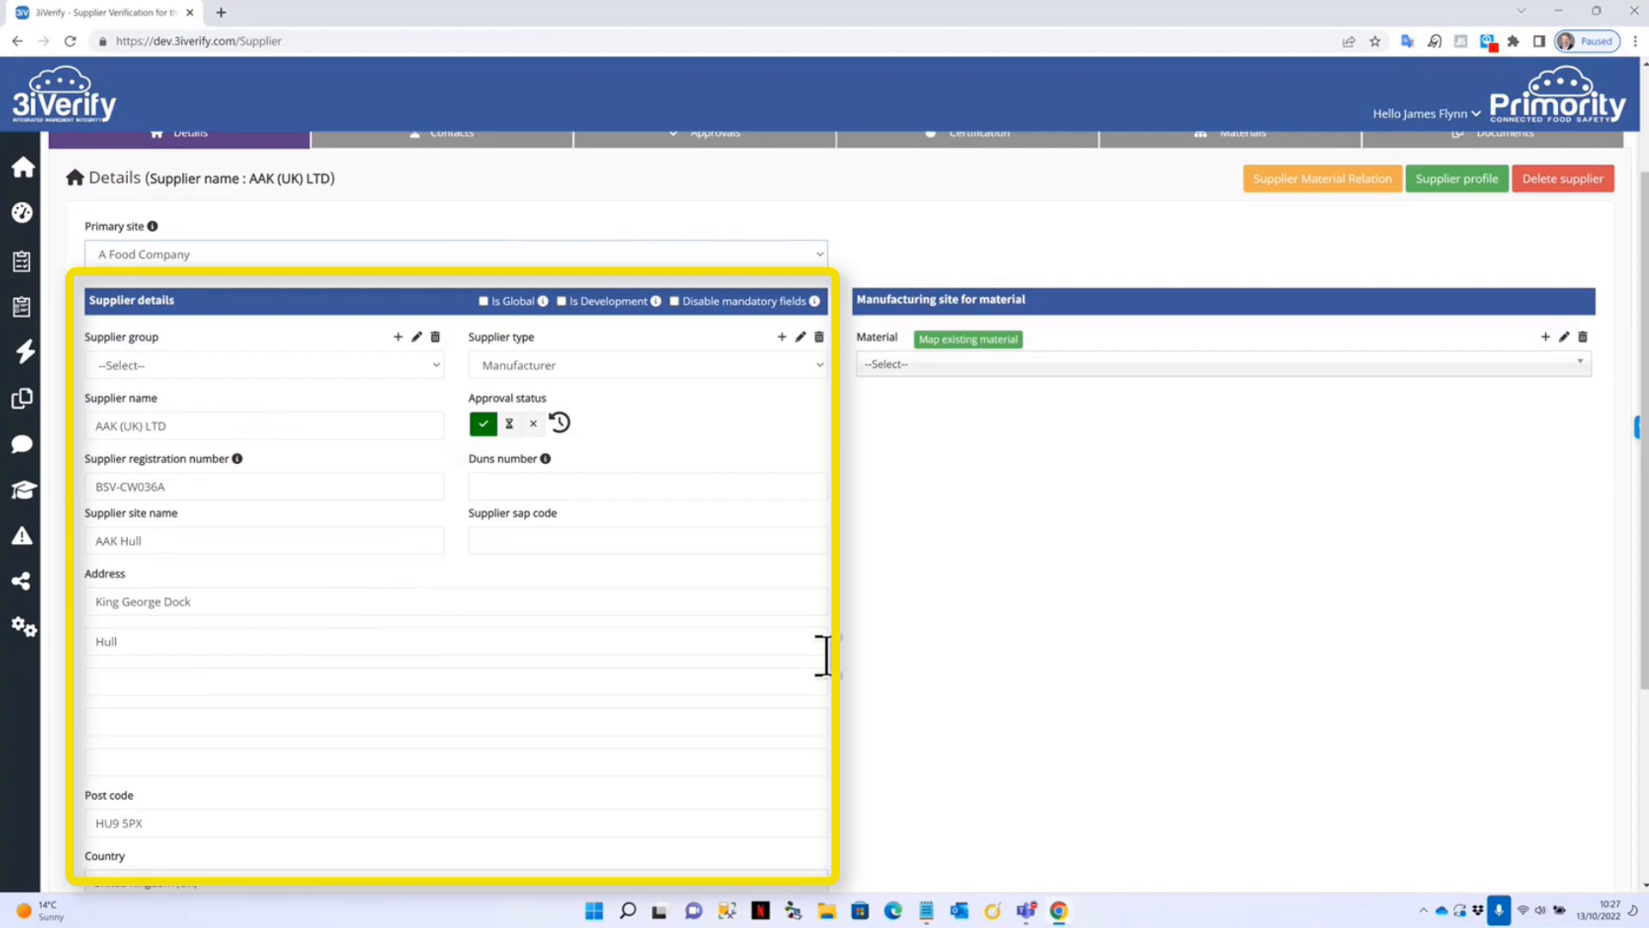
{"action": "left_click", "coordinate": [416, 375]}
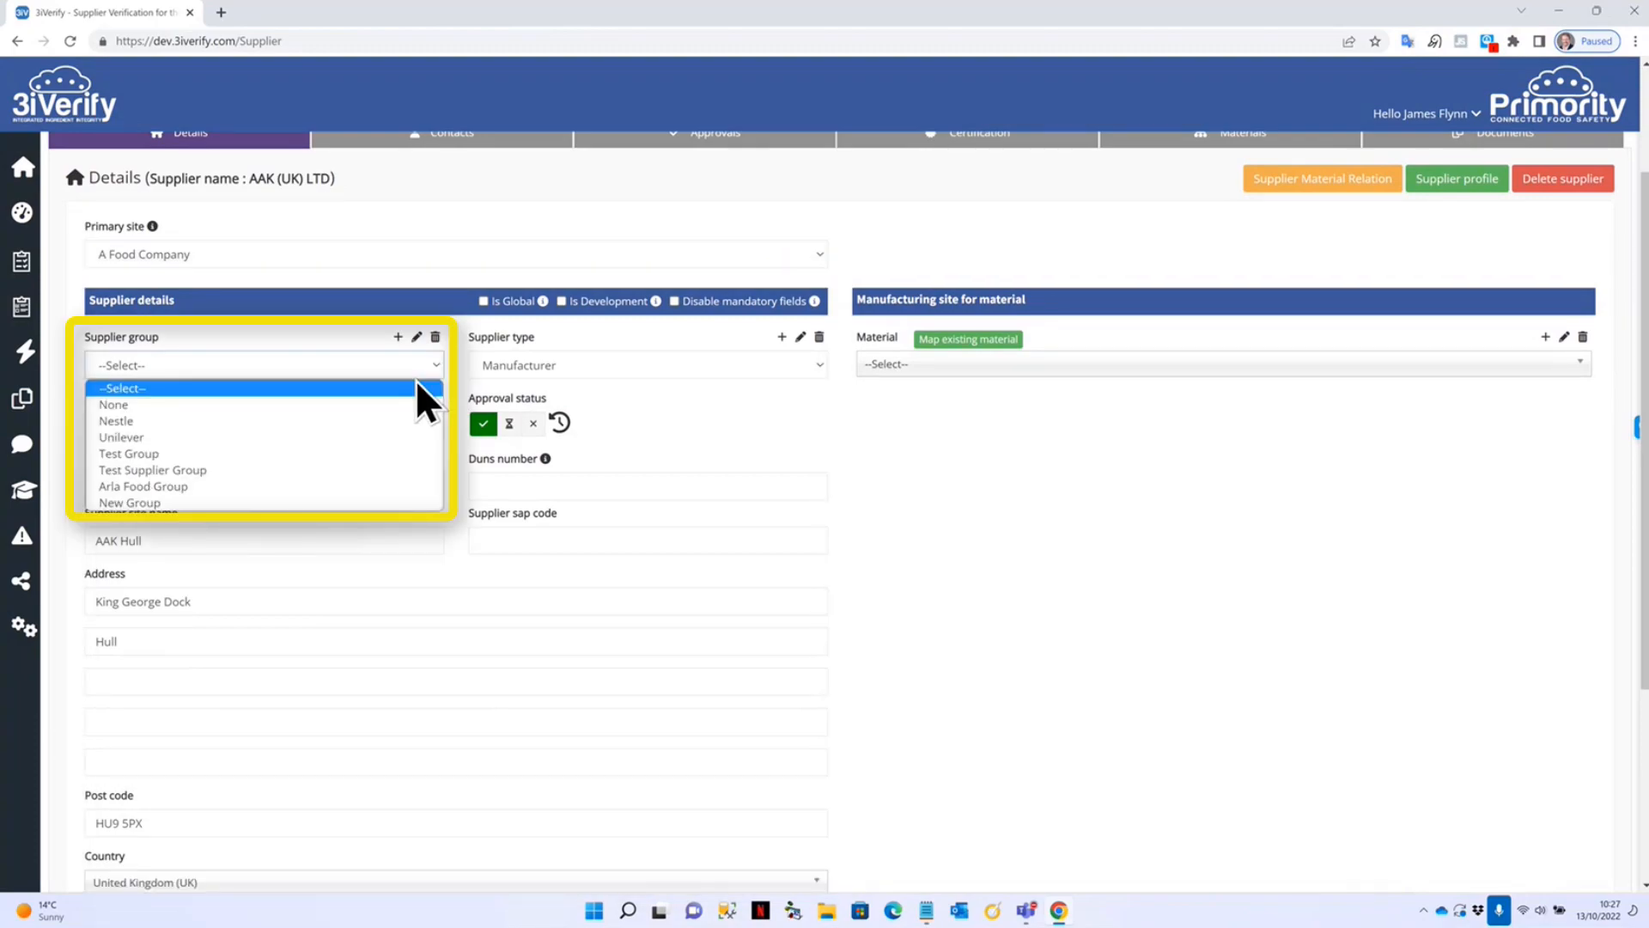
{"action": "left_click", "coordinate": [302, 359]}
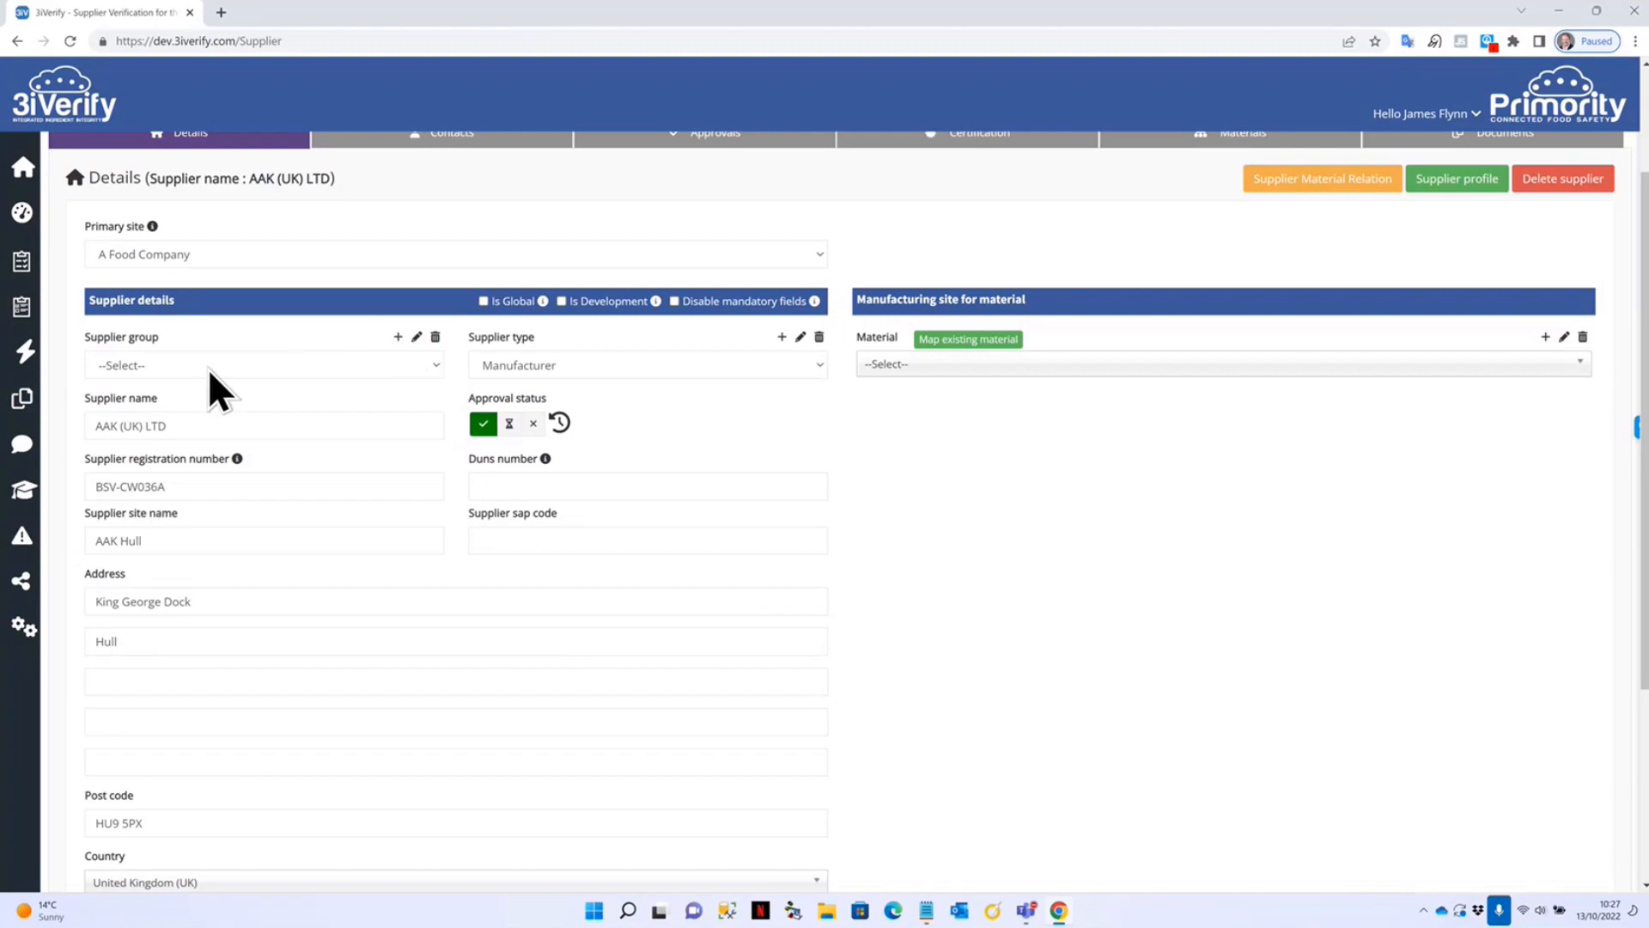
{"action": "left_click", "coordinate": [806, 374]}
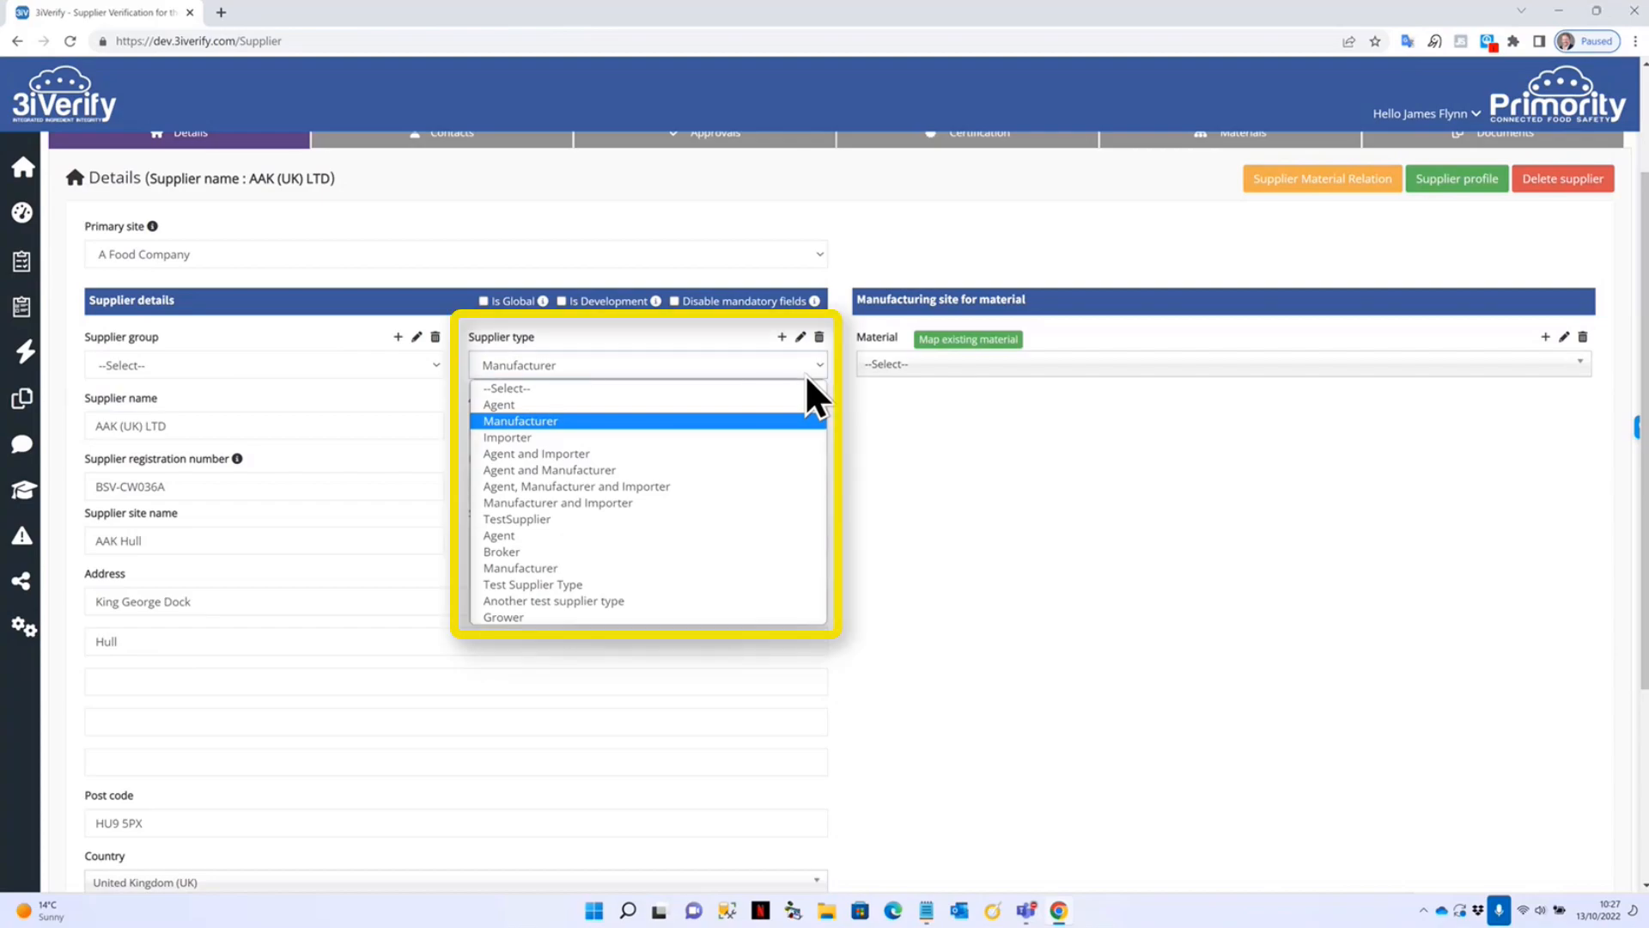
{"action": "left_click", "coordinate": [806, 374]}
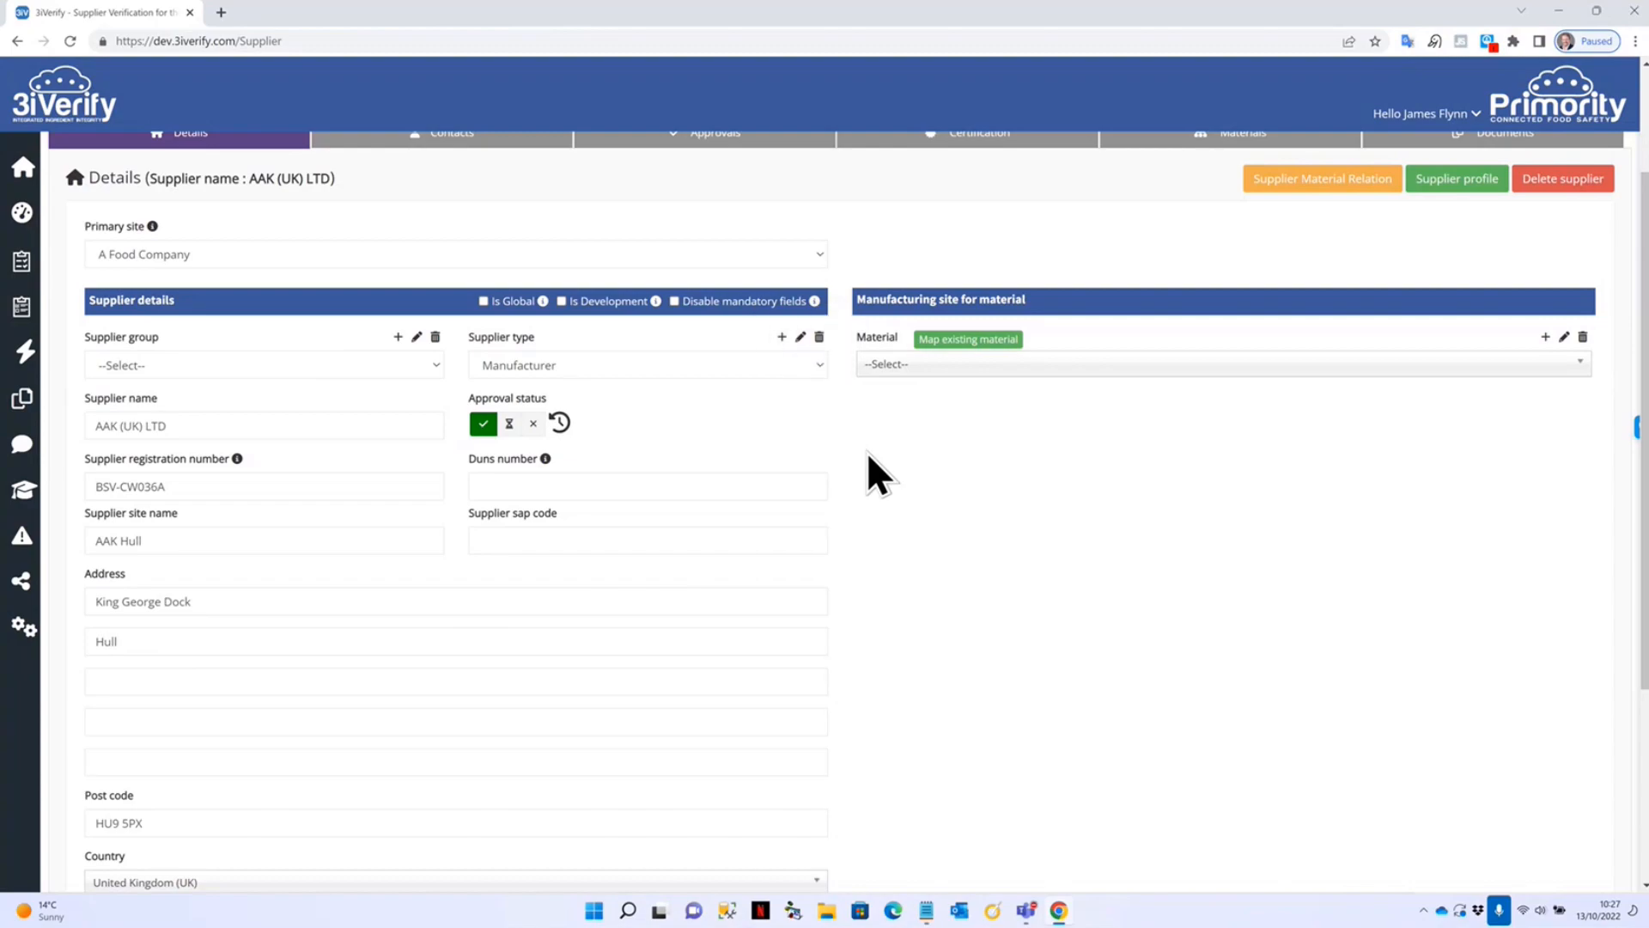
{"action": "scroll", "coordinate": [894, 465], "scroll_direction": "down", "scroll_amount": 1}
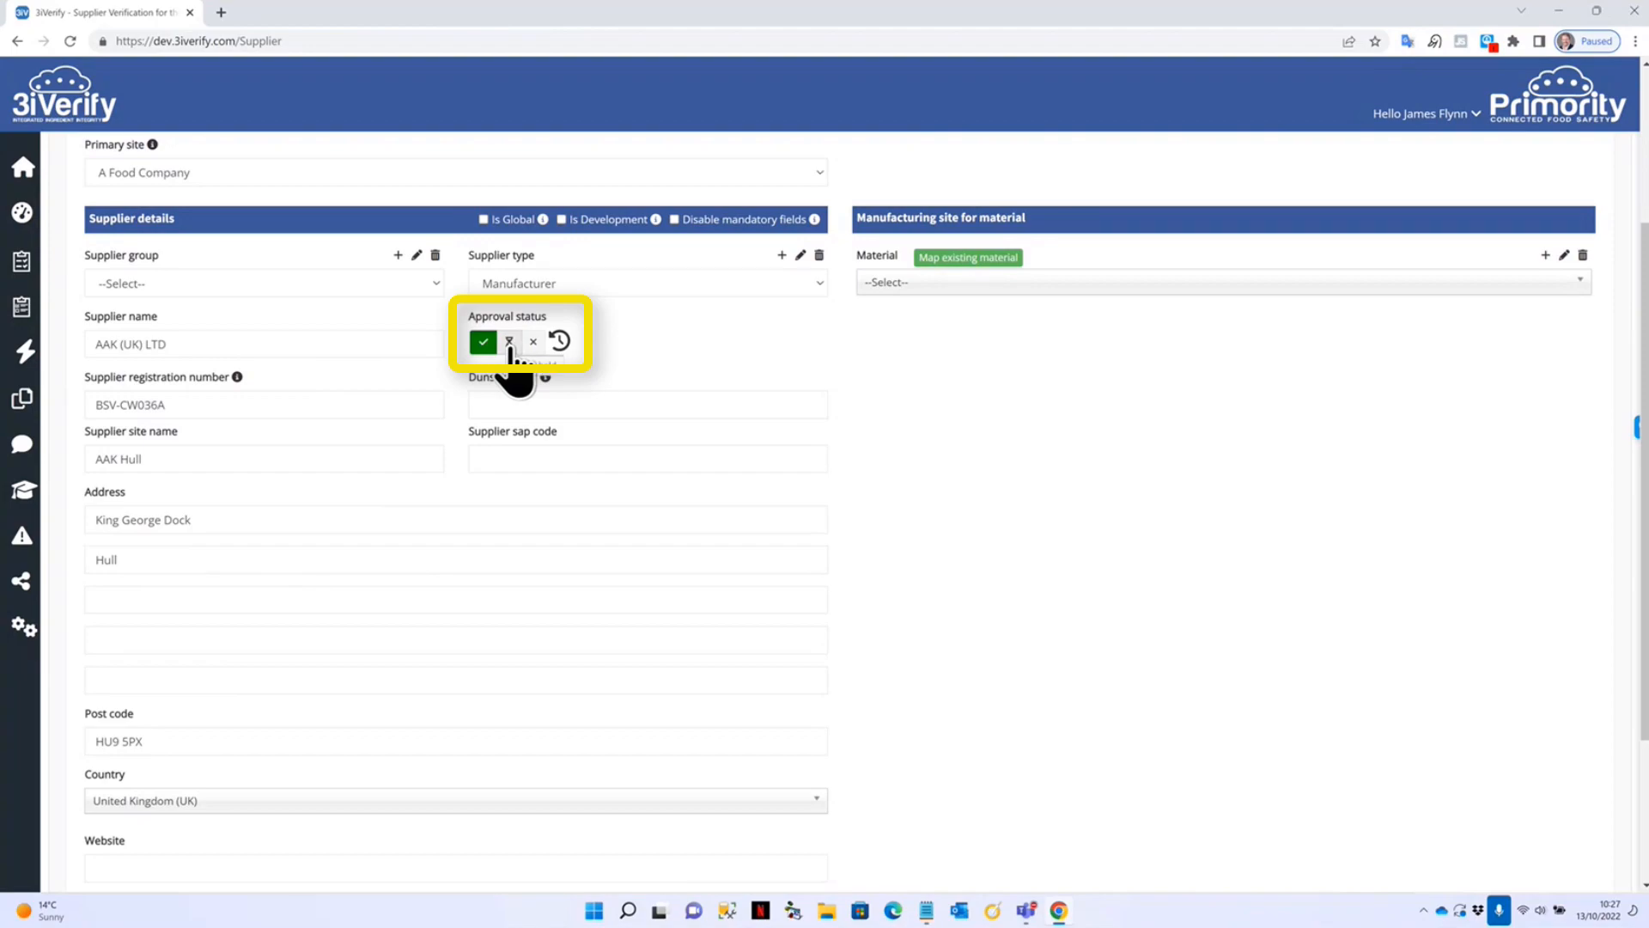
{"action": "left_click", "coordinate": [509, 342]}
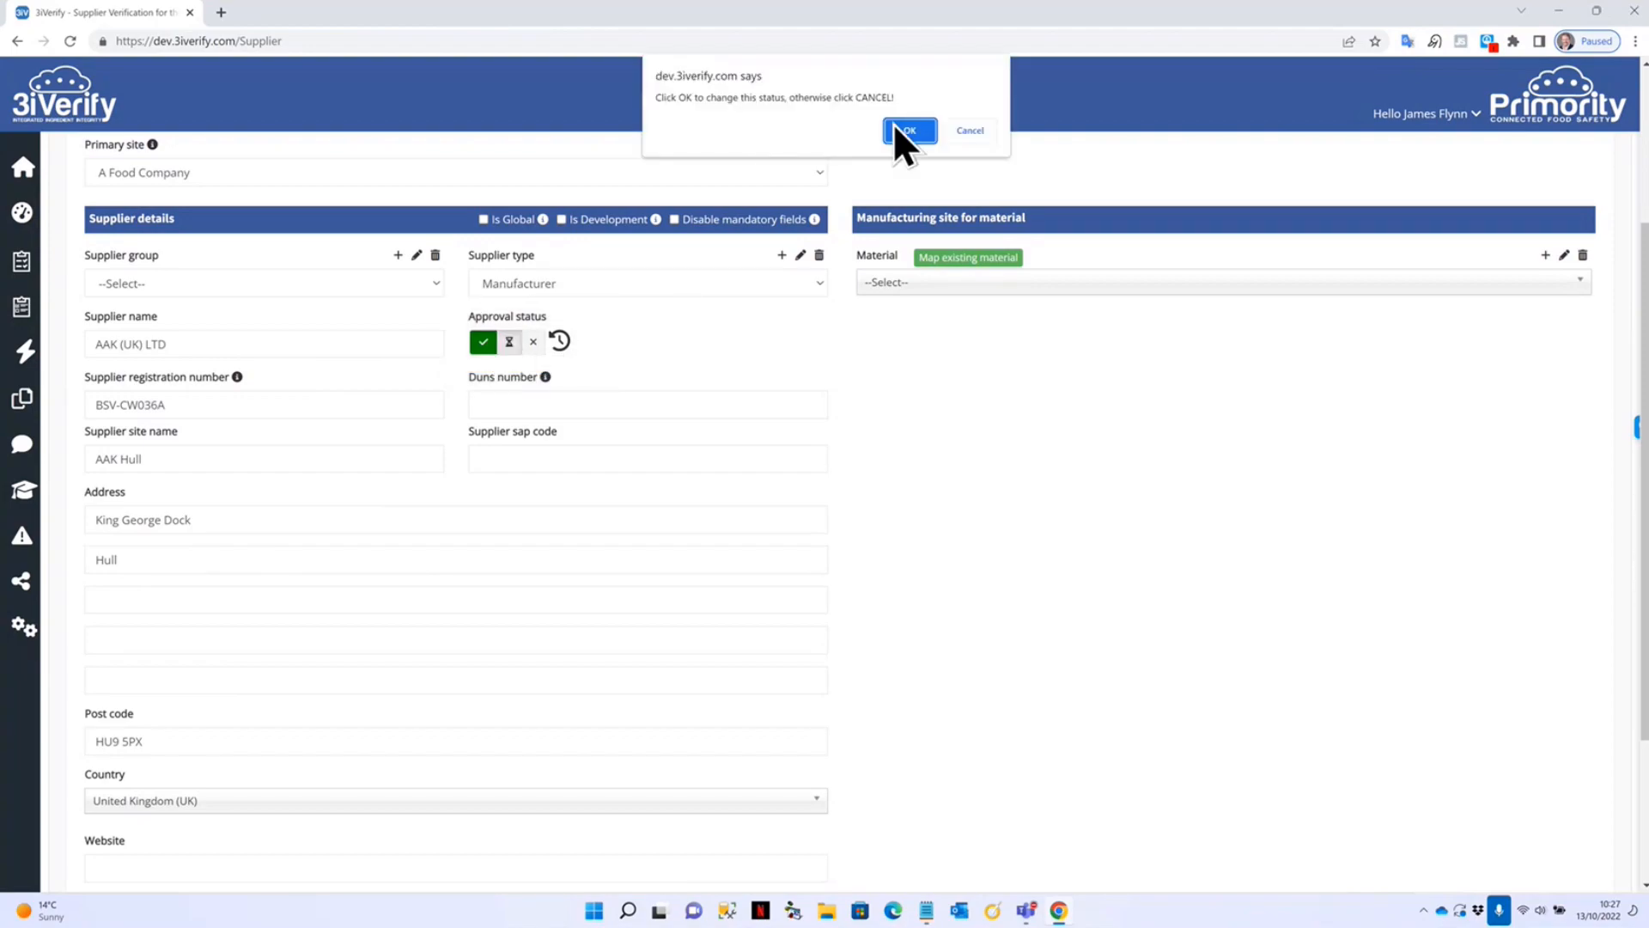
{"action": "left_click", "coordinate": [923, 129]}
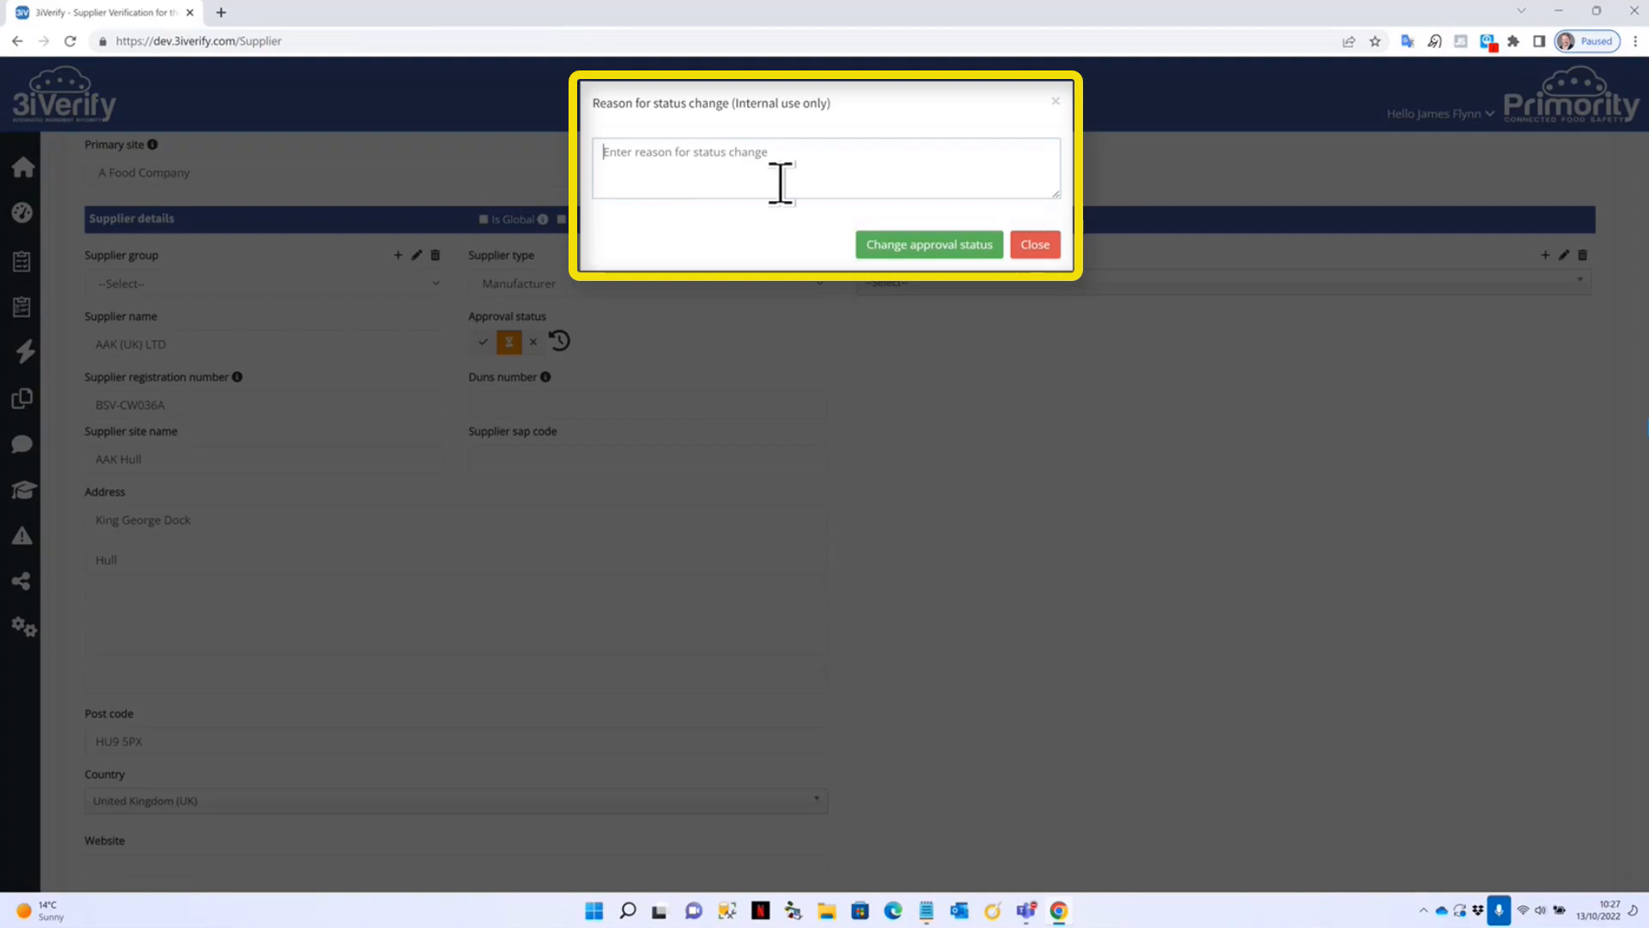
{"action": "left_click", "coordinate": [1034, 248]}
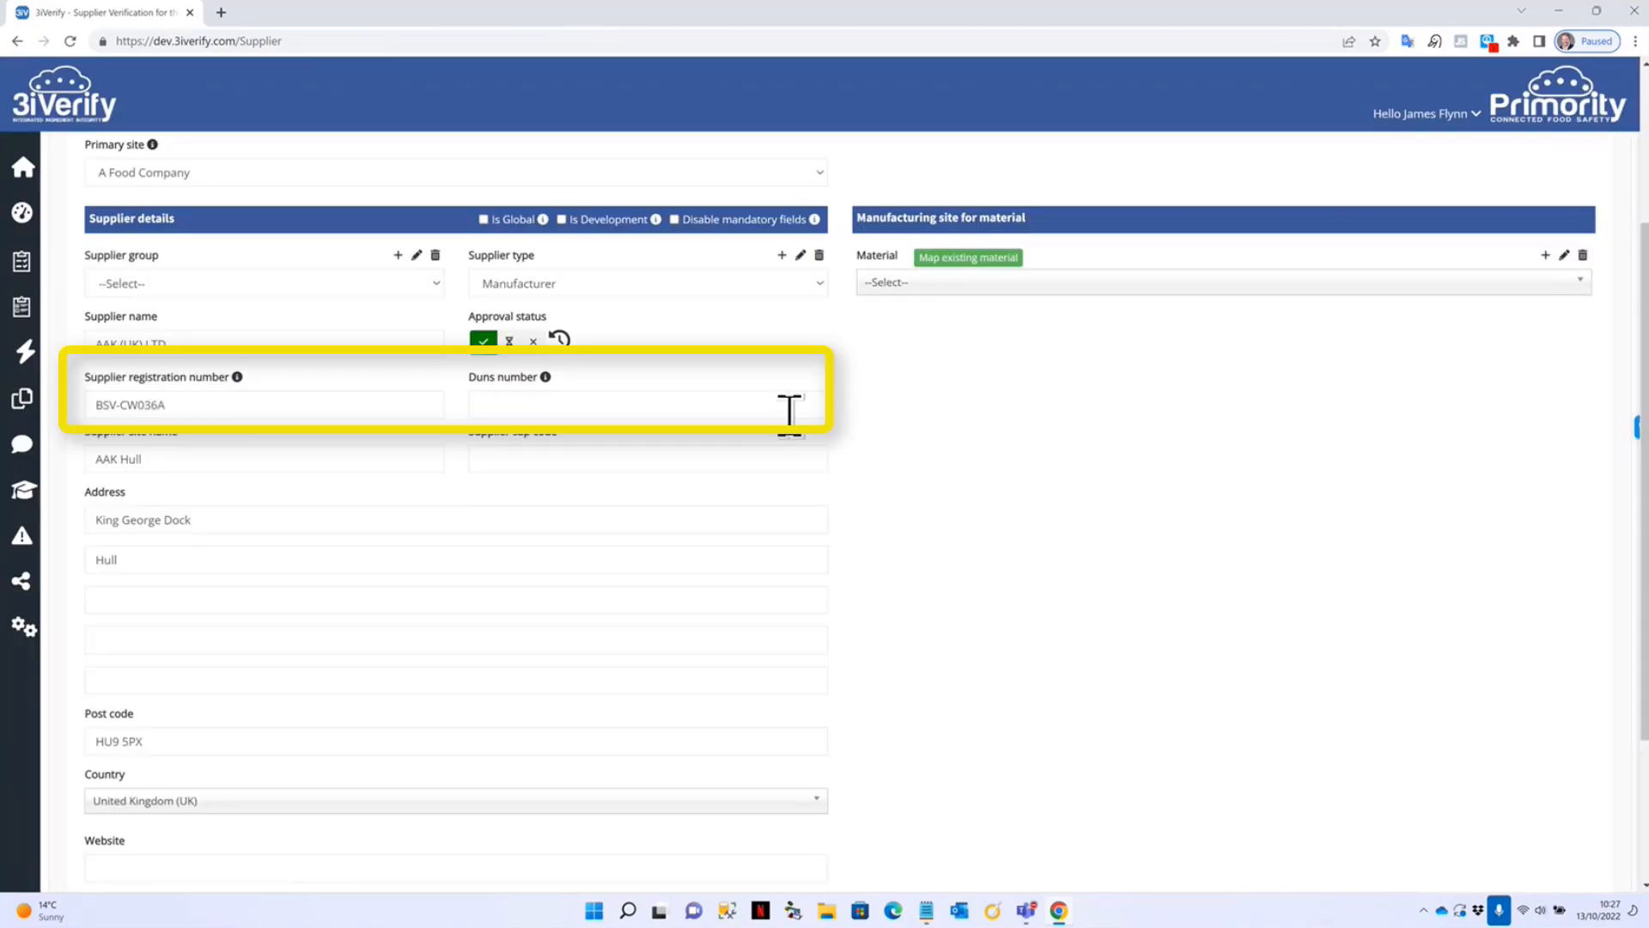
{"action": "left_click", "coordinate": [258, 402]}
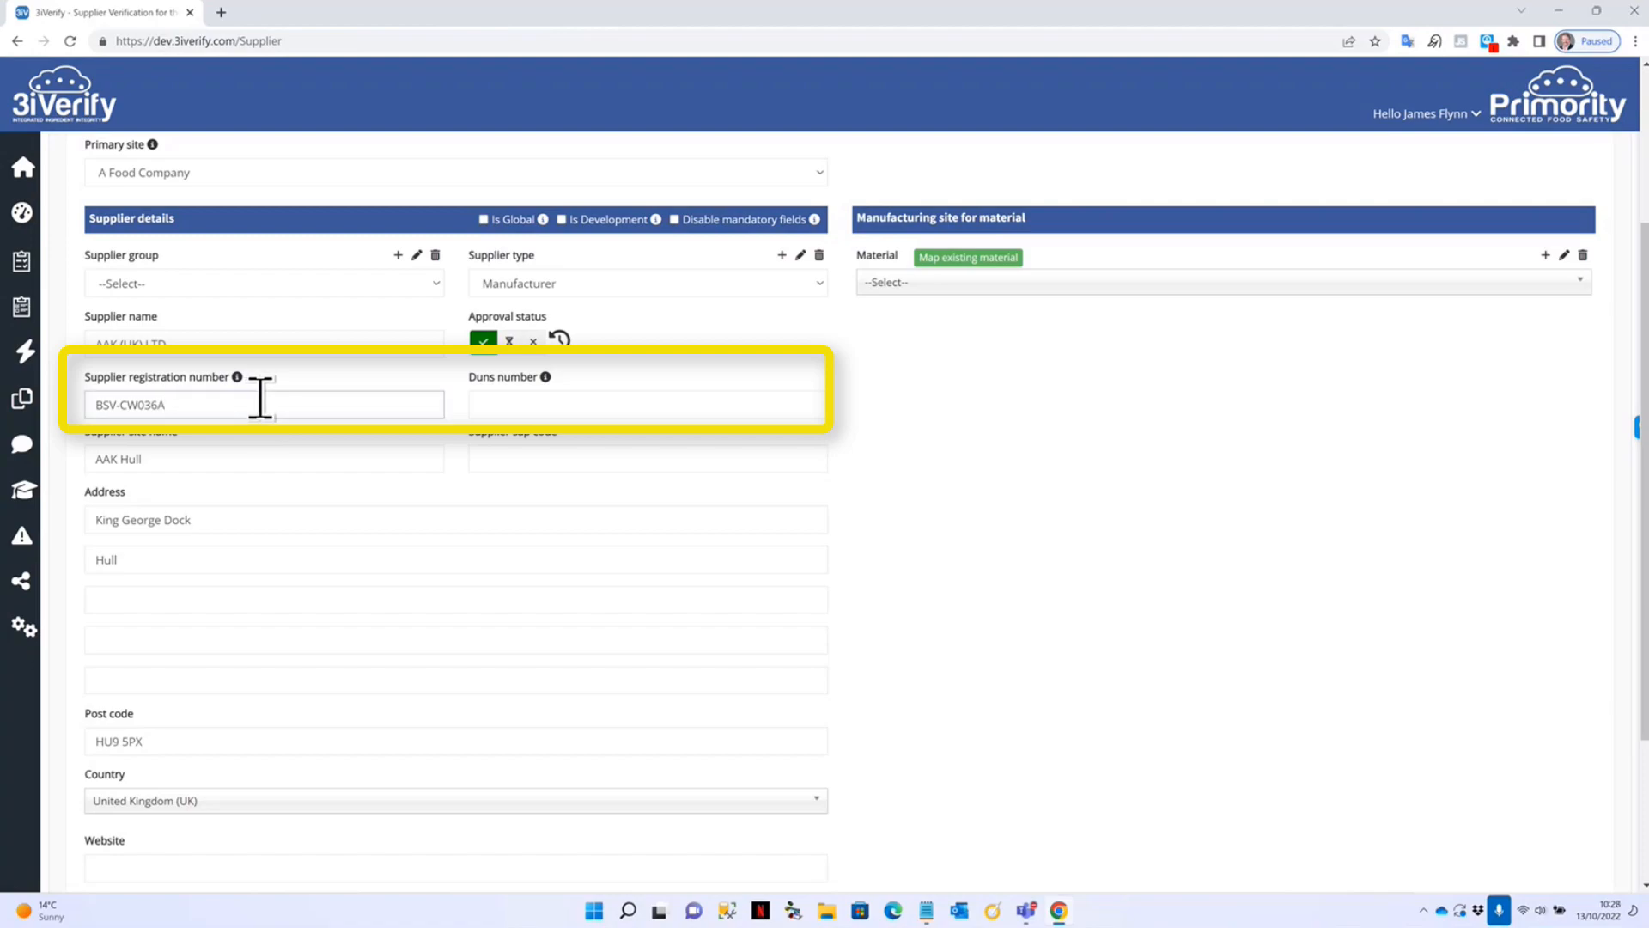
{"action": "left_click", "coordinate": [572, 404]}
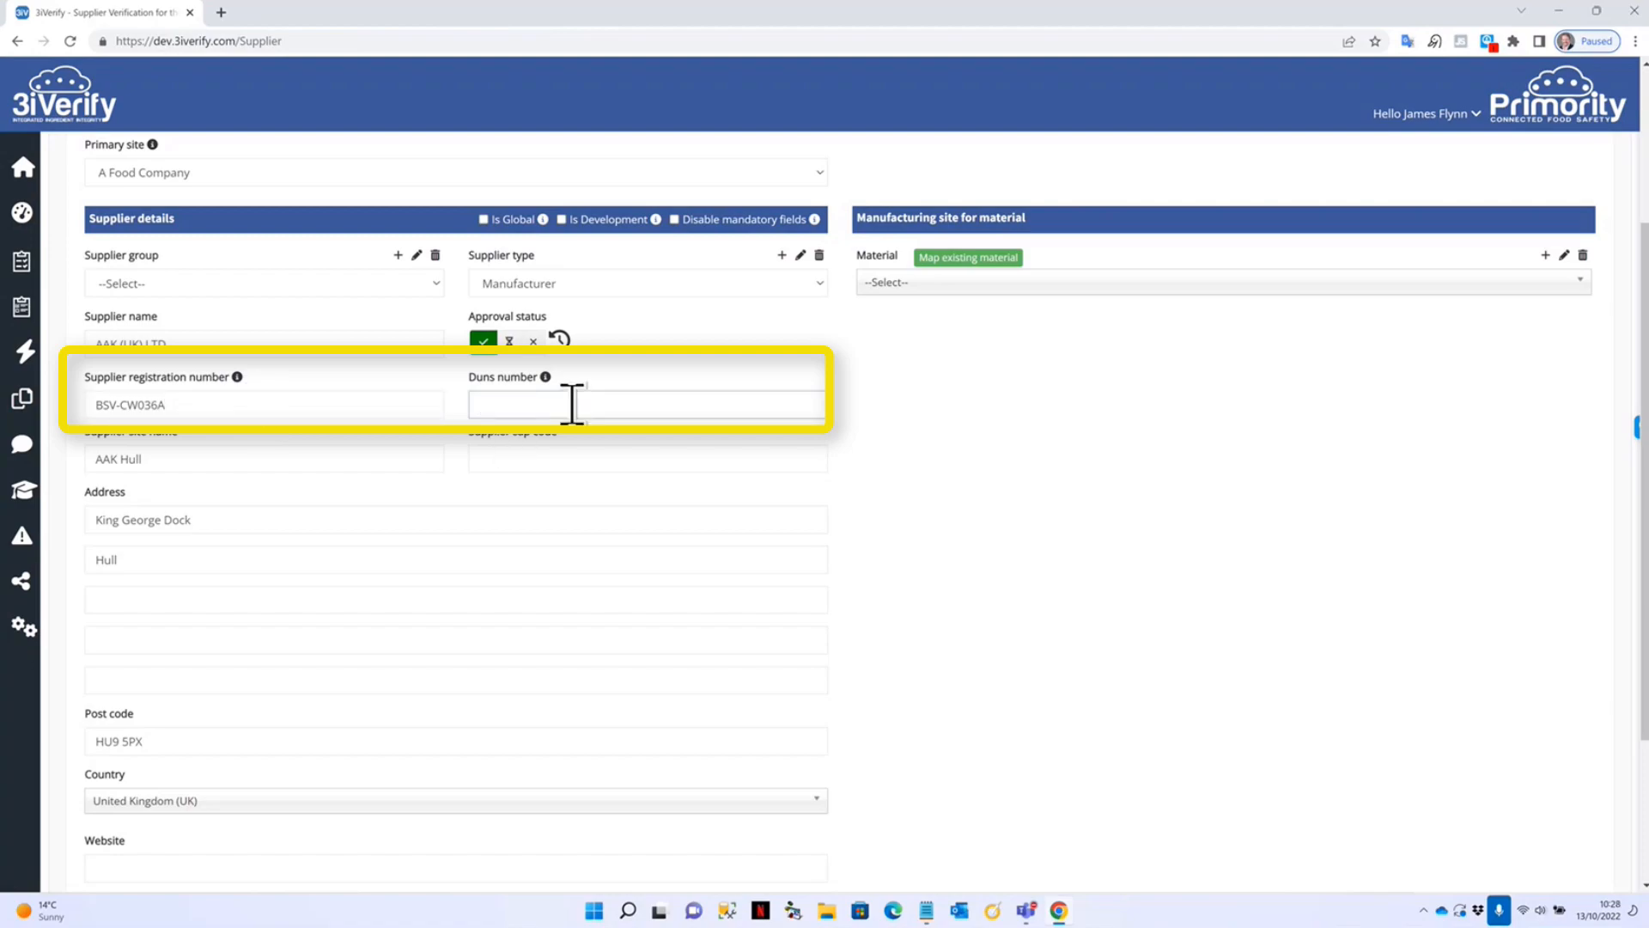
{"action": "left_click", "coordinate": [203, 463]}
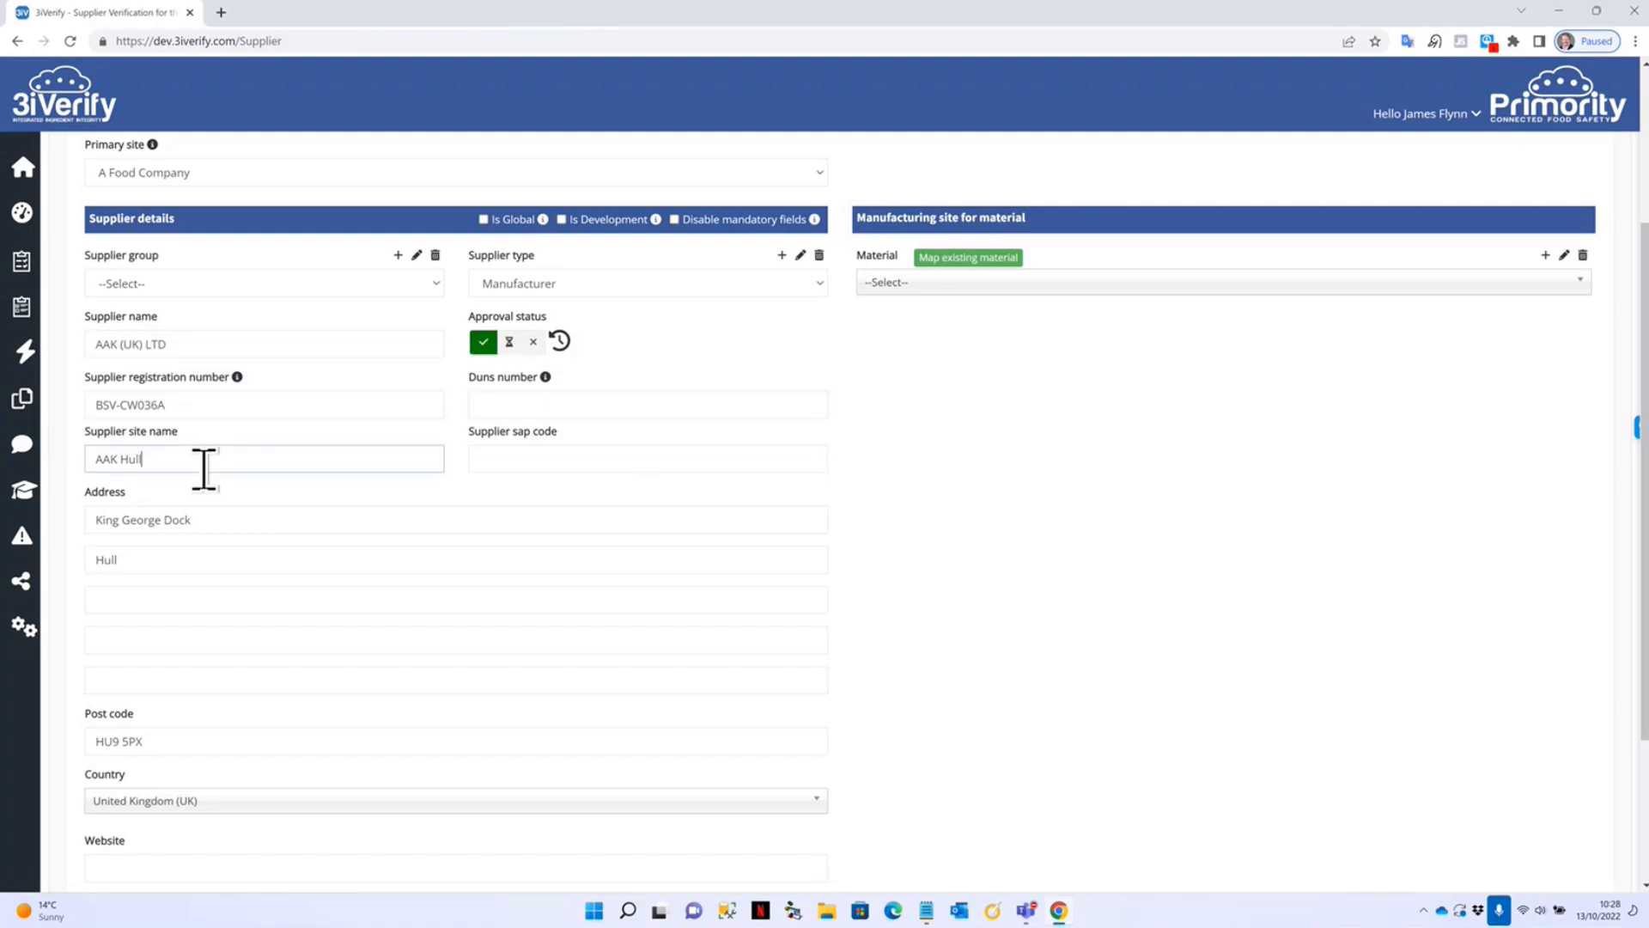
{"action": "left_click", "coordinate": [522, 460]}
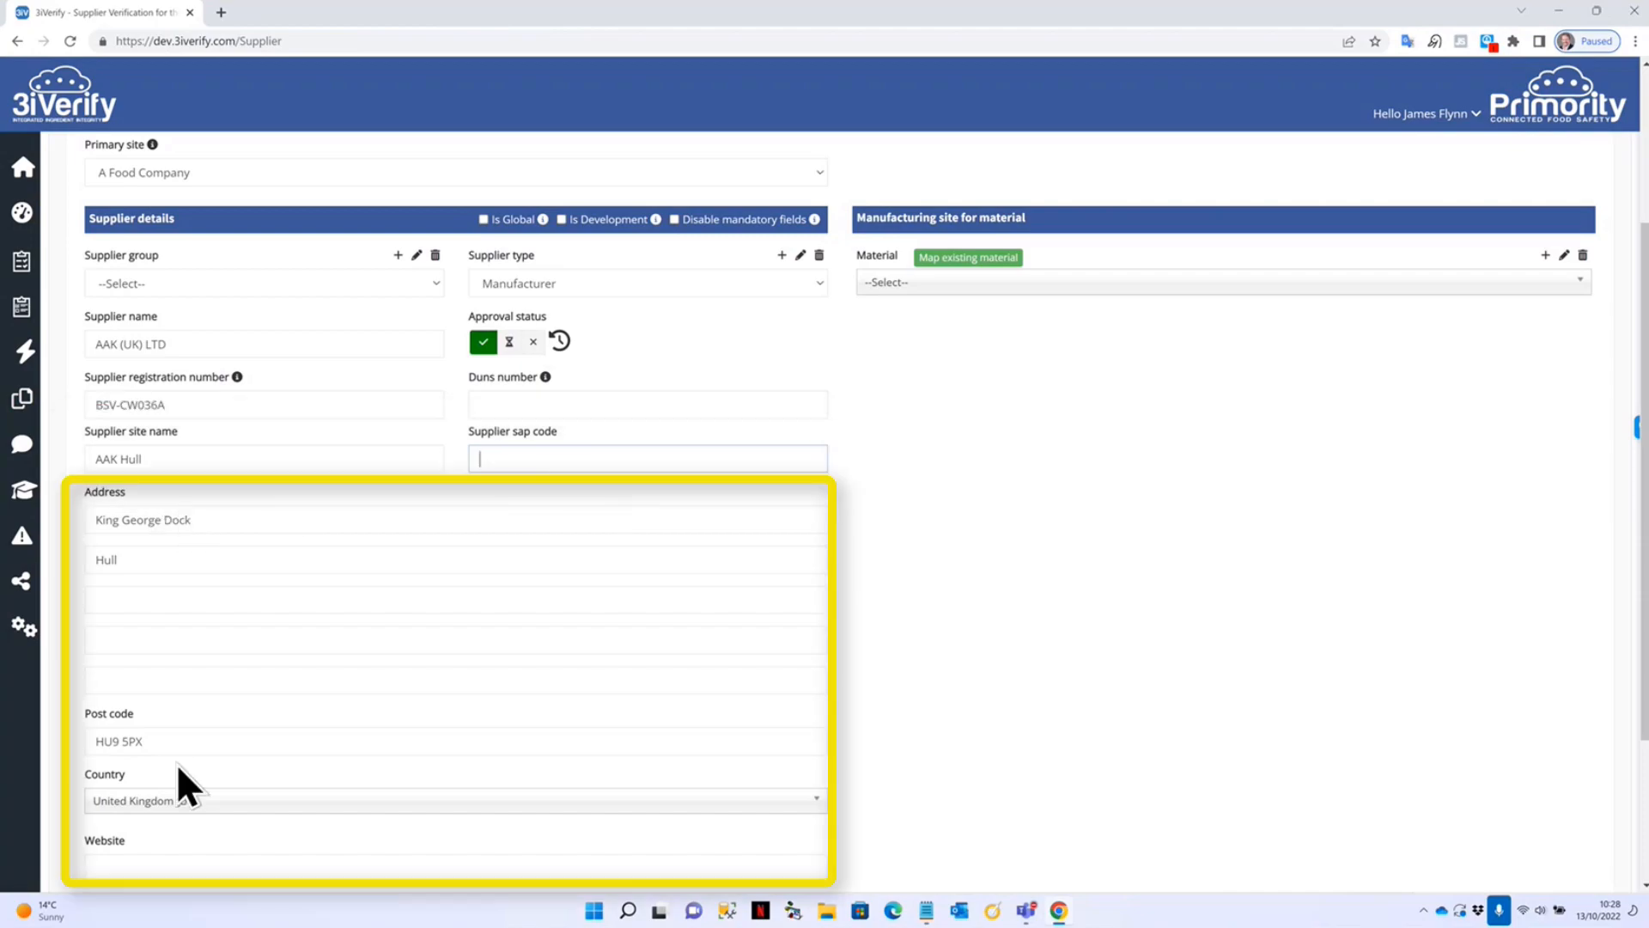
{"action": "scroll", "coordinate": [909, 771], "scroll_direction": "down", "scroll_amount": 2}
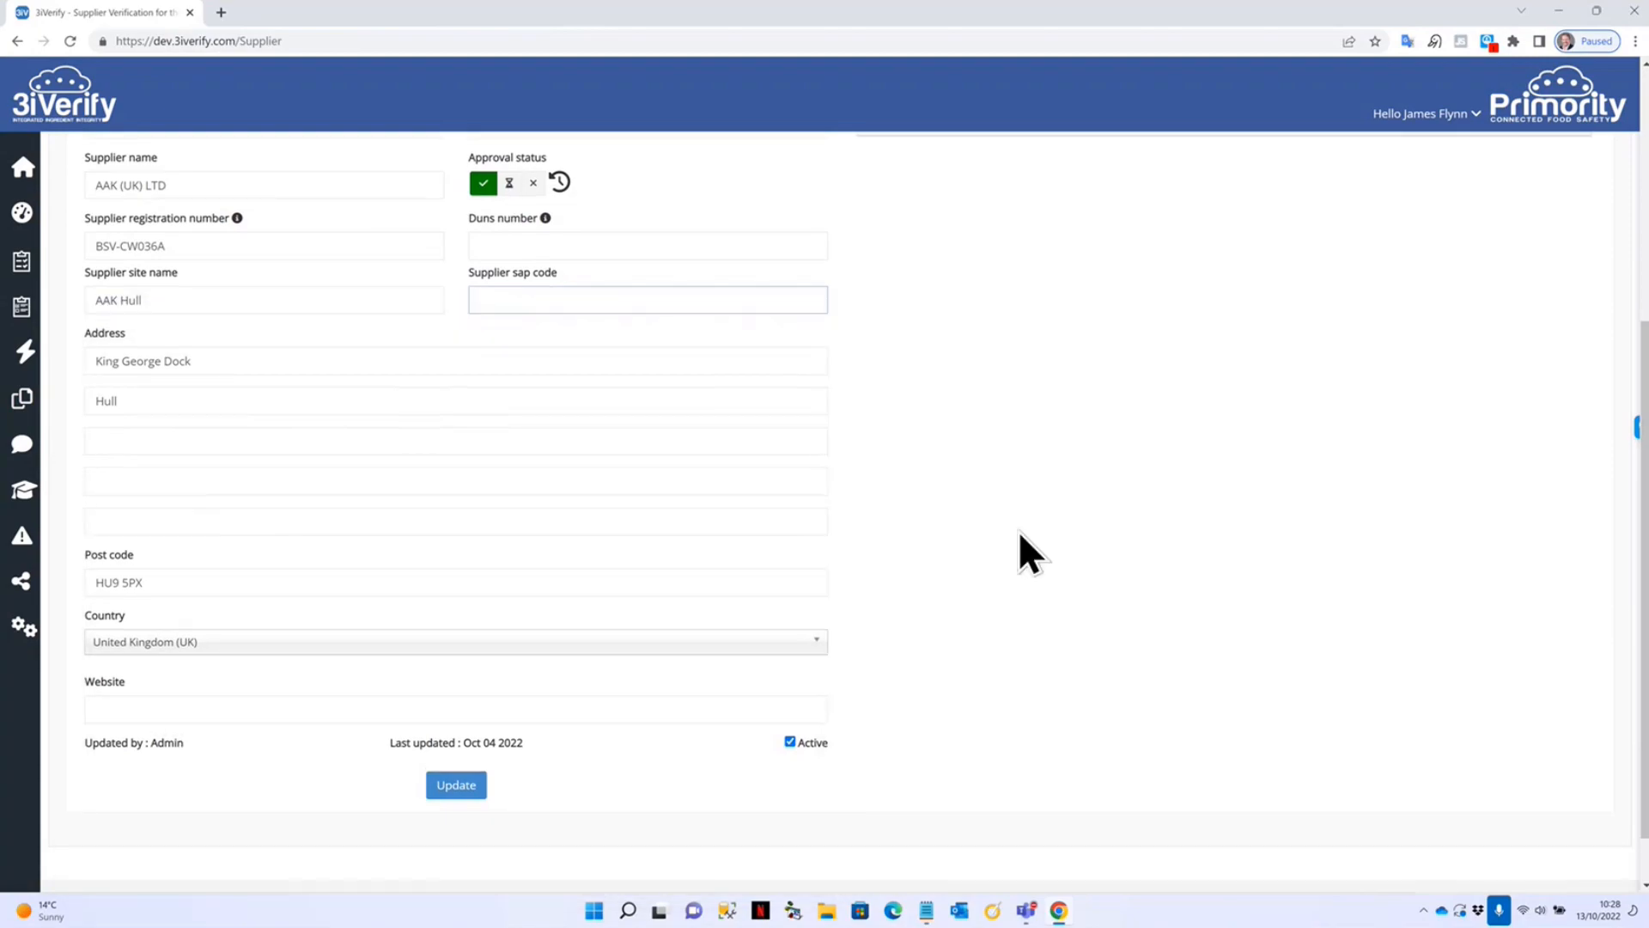
{"action": "scroll", "coordinate": [1018, 529], "scroll_direction": "up", "scroll_amount": 5}
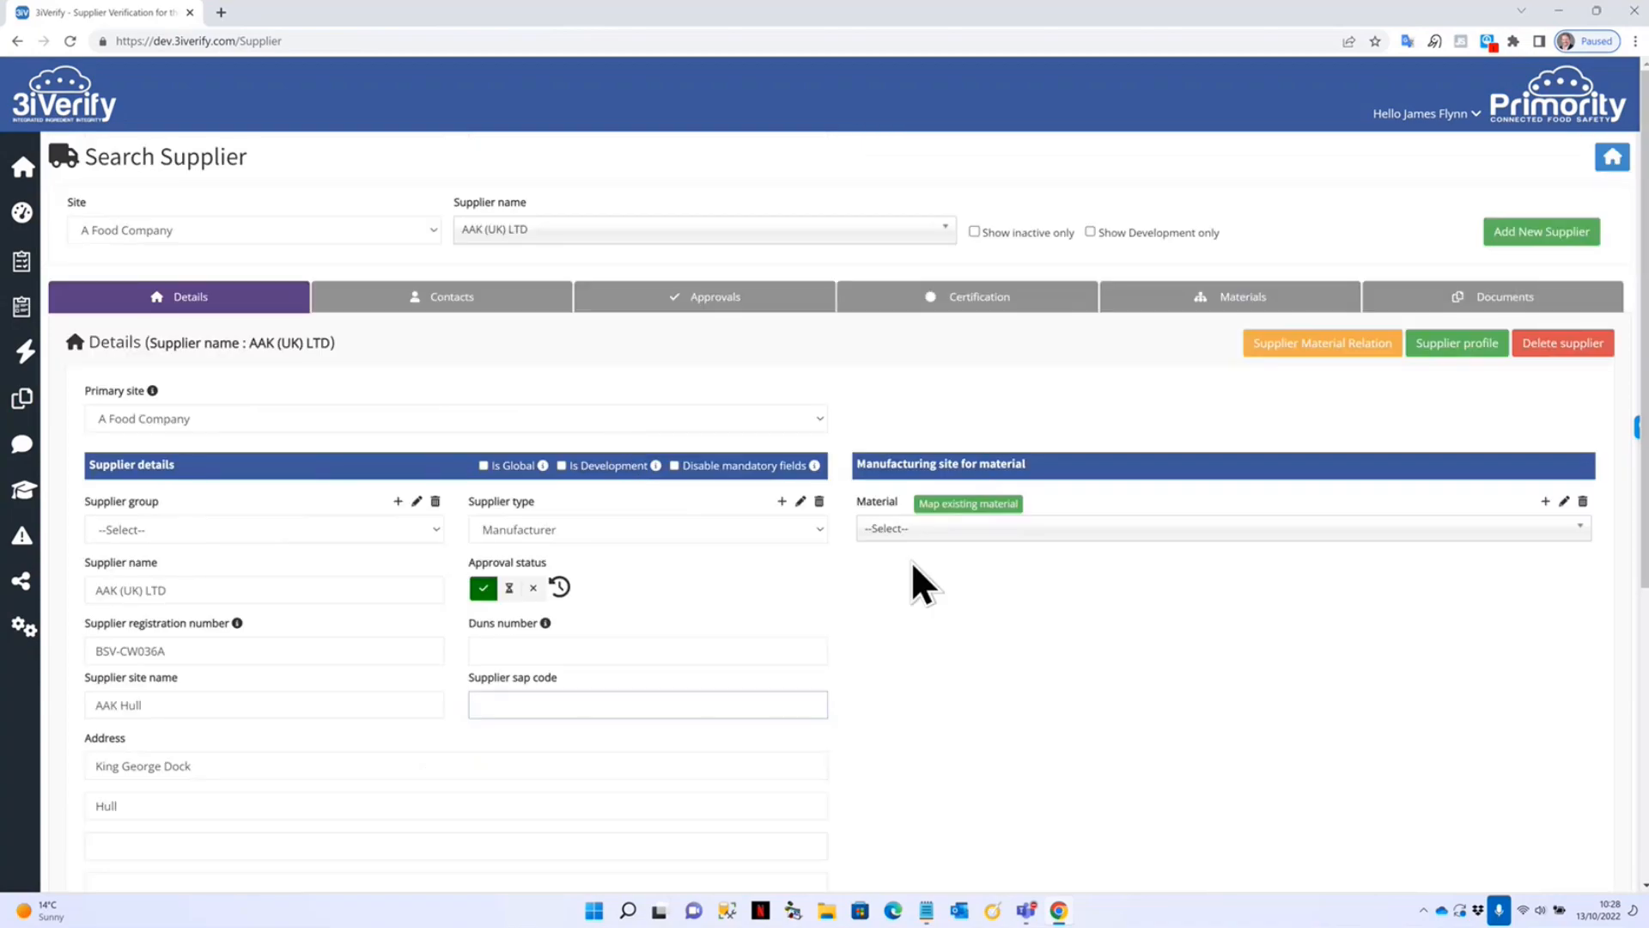
Choose material 5002374 - APPLE PUREE New name to list its manufacturers.
{"action": "left_click", "coordinate": [1023, 529]}
{"action": "scroll", "coordinate": [996, 644], "scroll_direction": "down", "scroll_amount": 5}
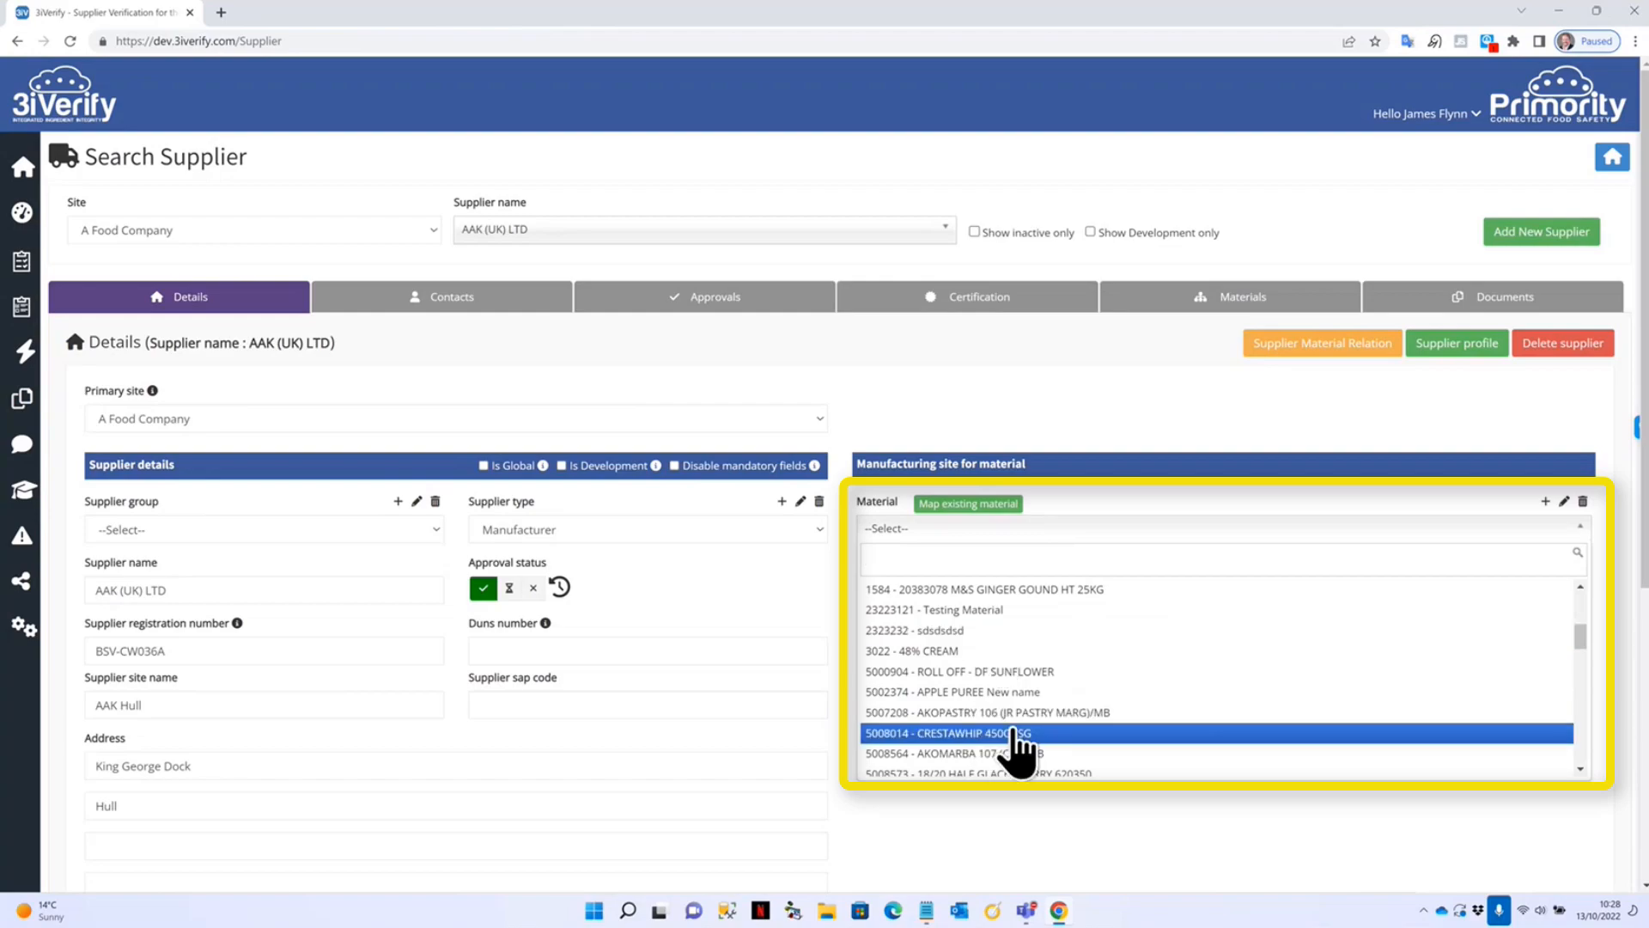
{"action": "left_click", "coordinate": [1020, 694]}
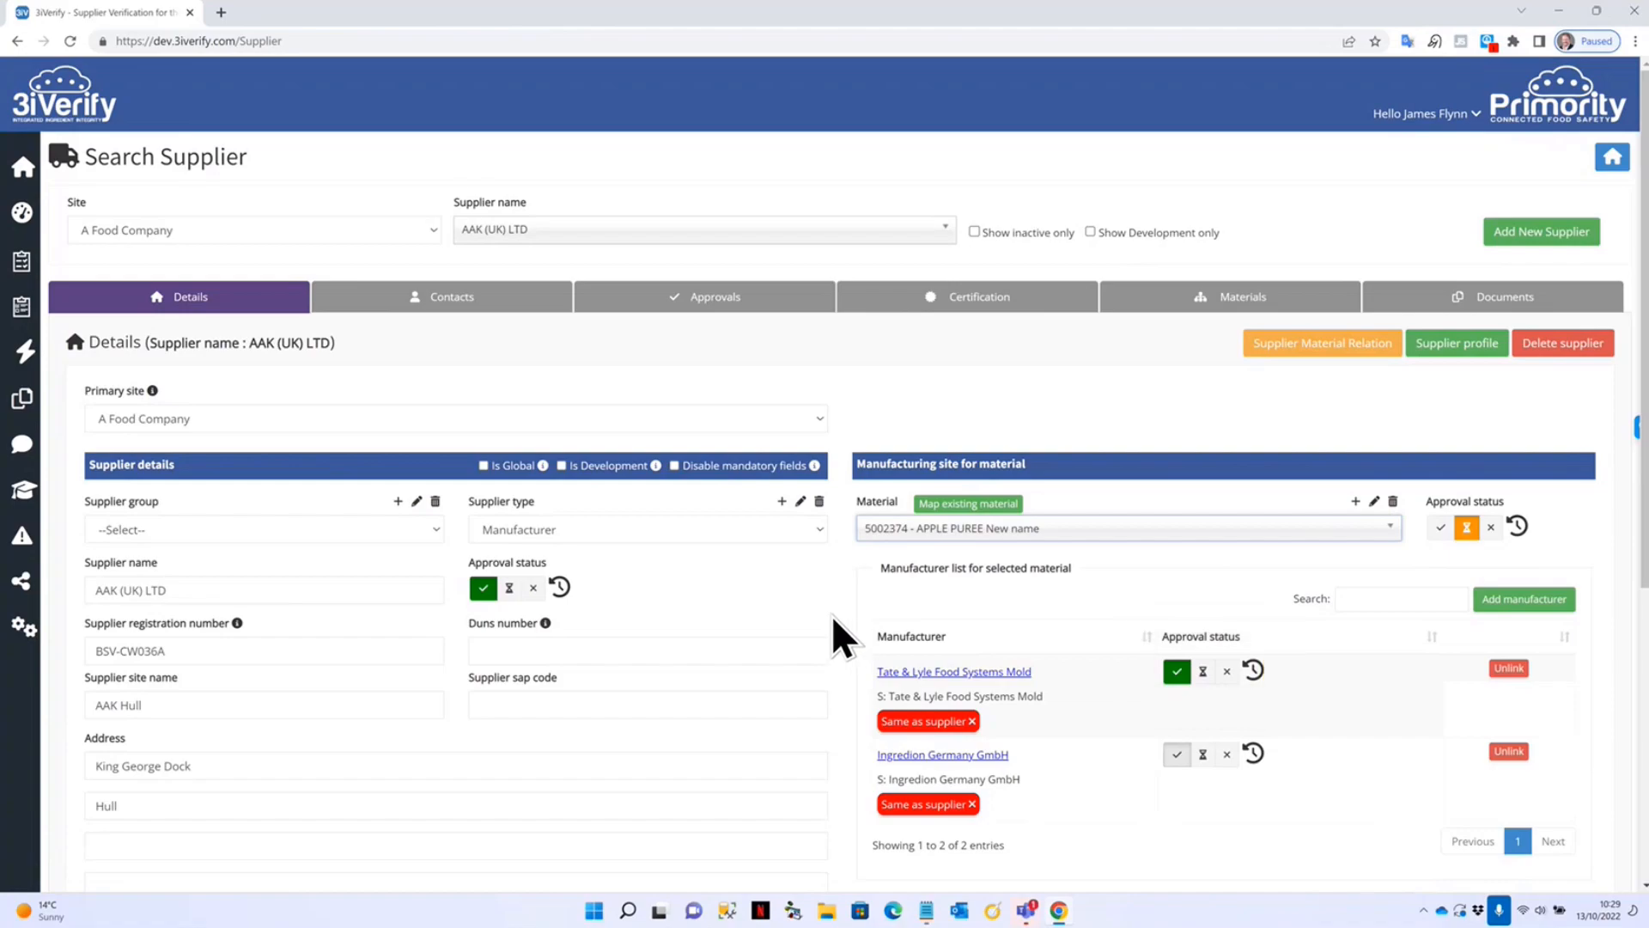
Open AAK (UK) LTD's contact details, leaving the account manager unchanged.
{"action": "left_click", "coordinate": [419, 300]}
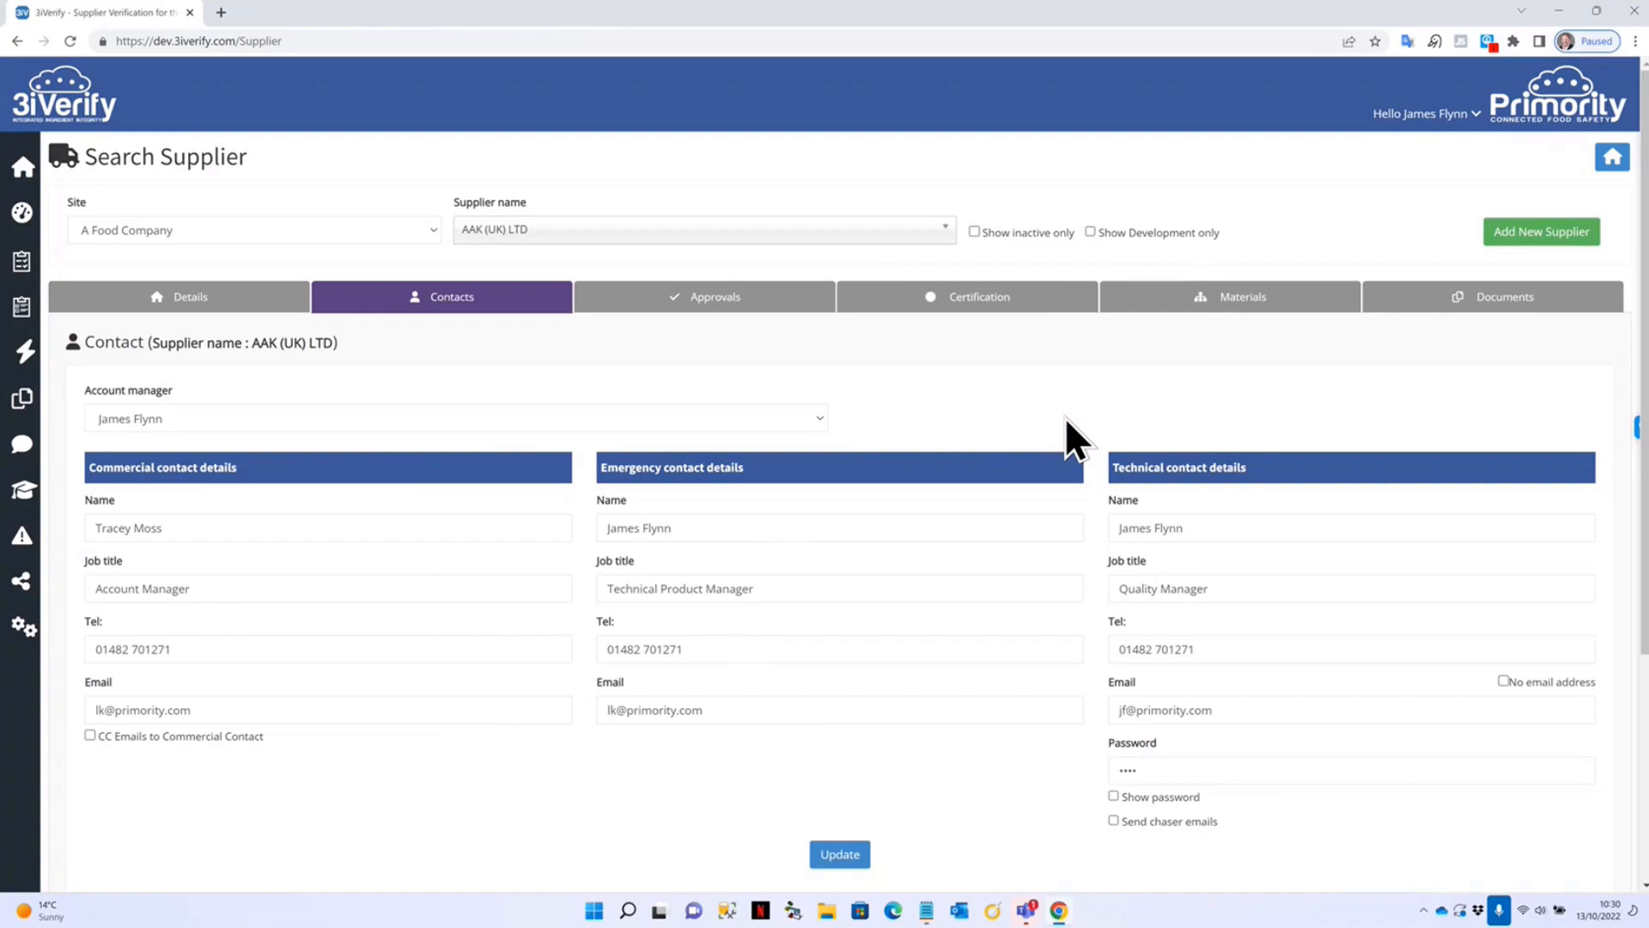
{"action": "left_click", "coordinate": [190, 424]}
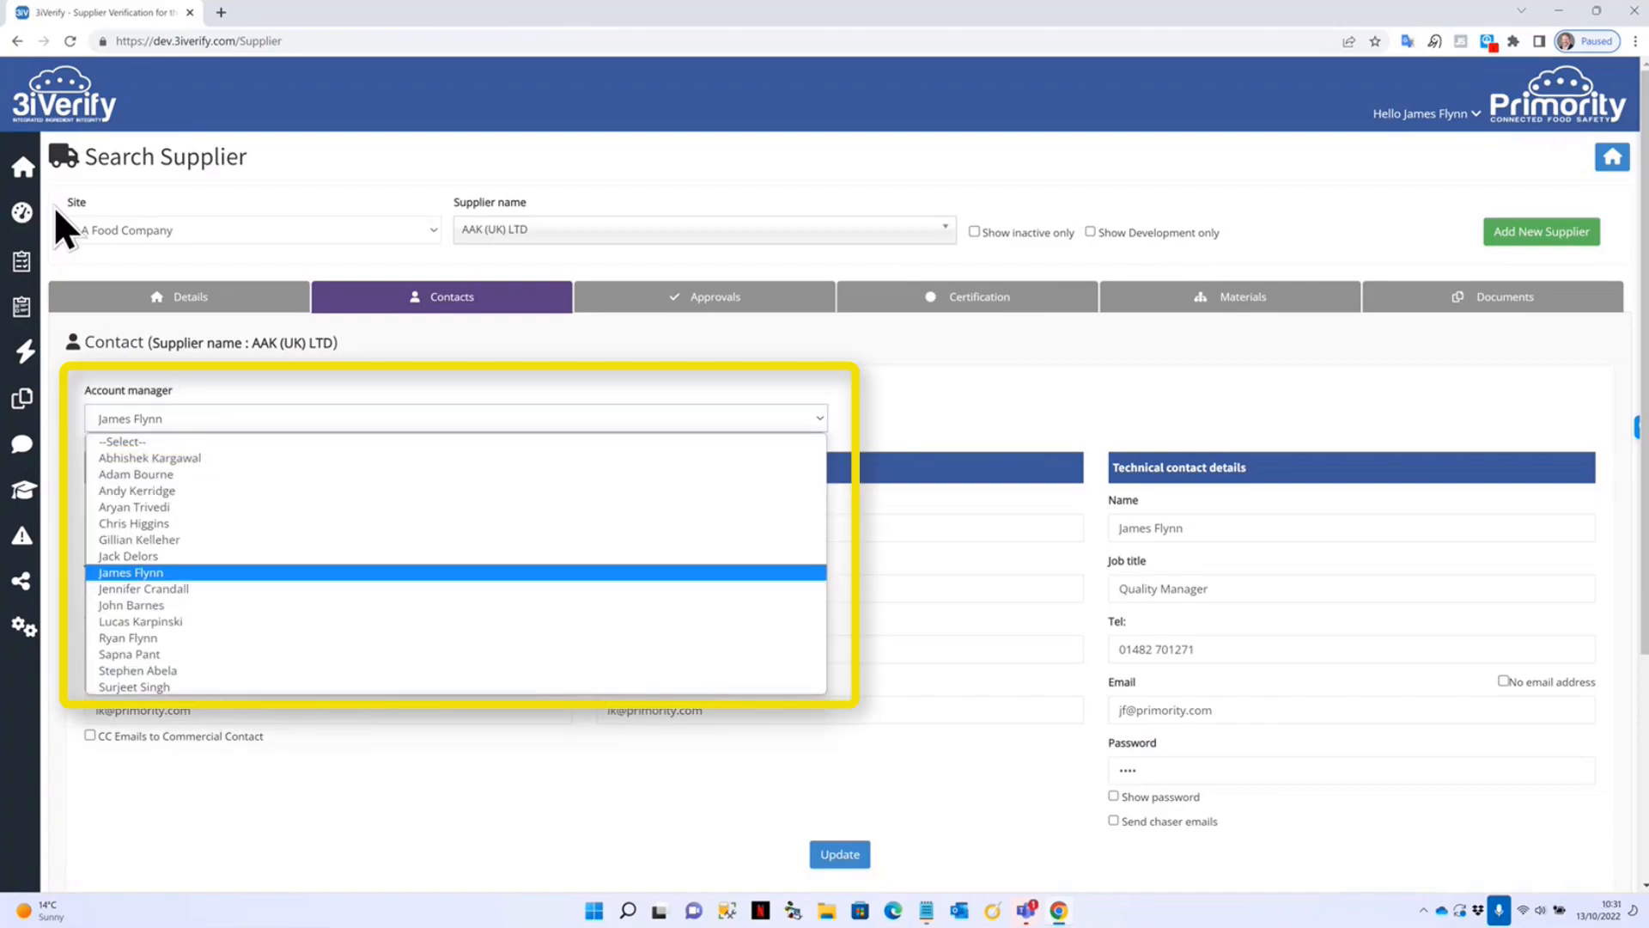
{"action": "left_click", "coordinate": [180, 421]}
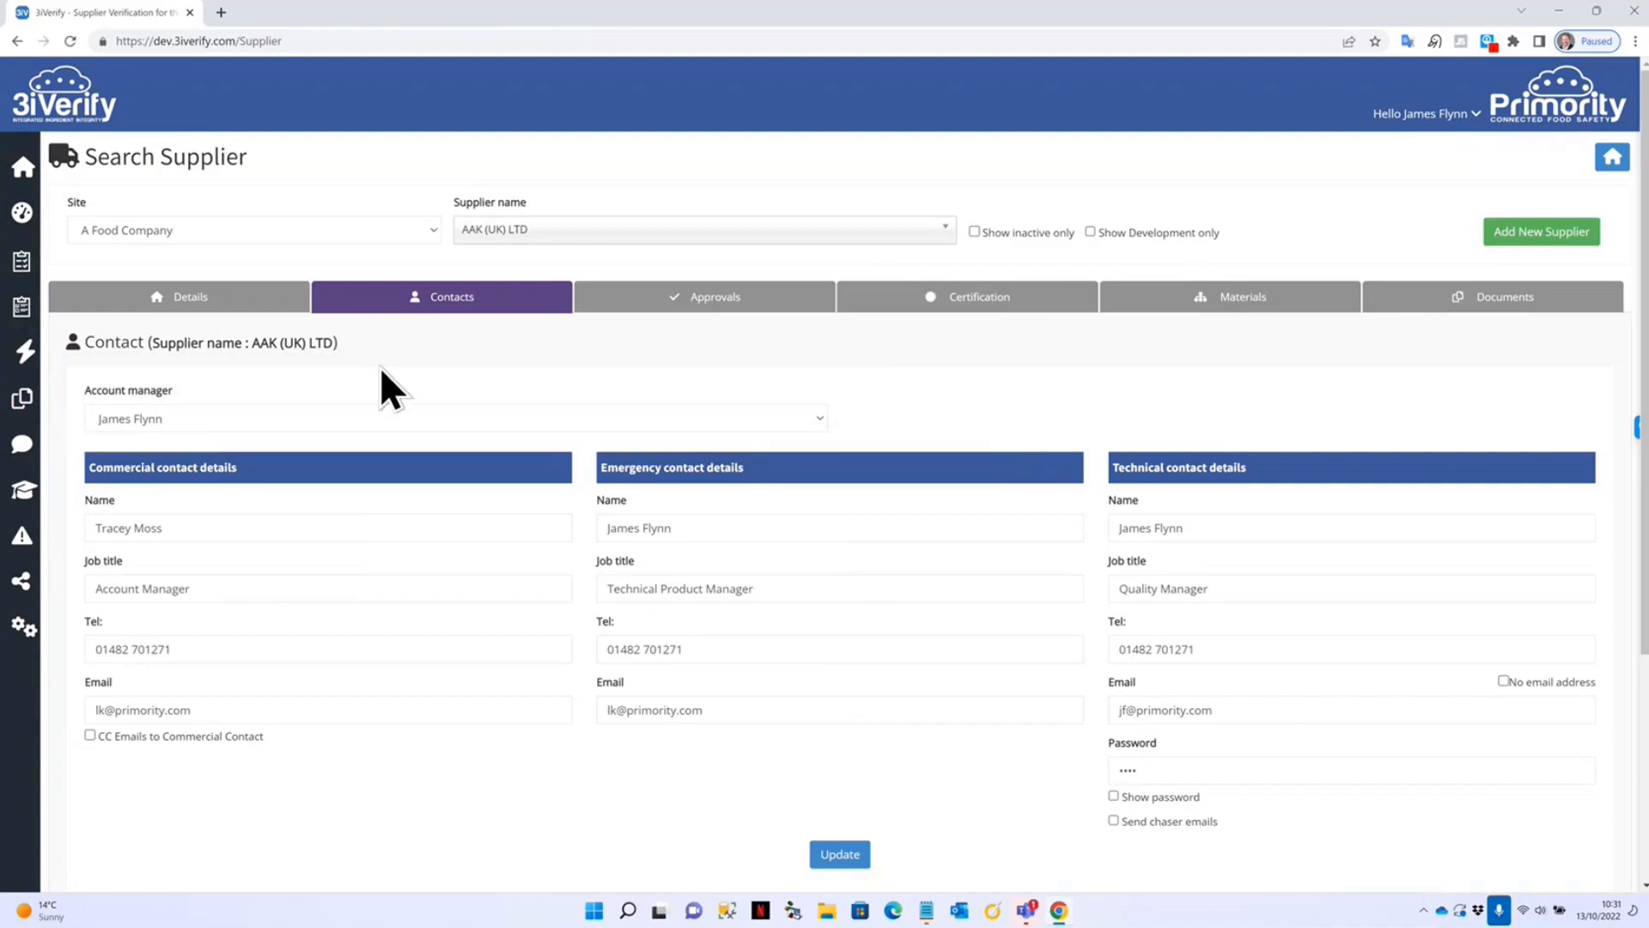
In Approvals, choose the Supplier Approval (Food) questionnaire.
{"action": "left_click", "coordinate": [696, 309]}
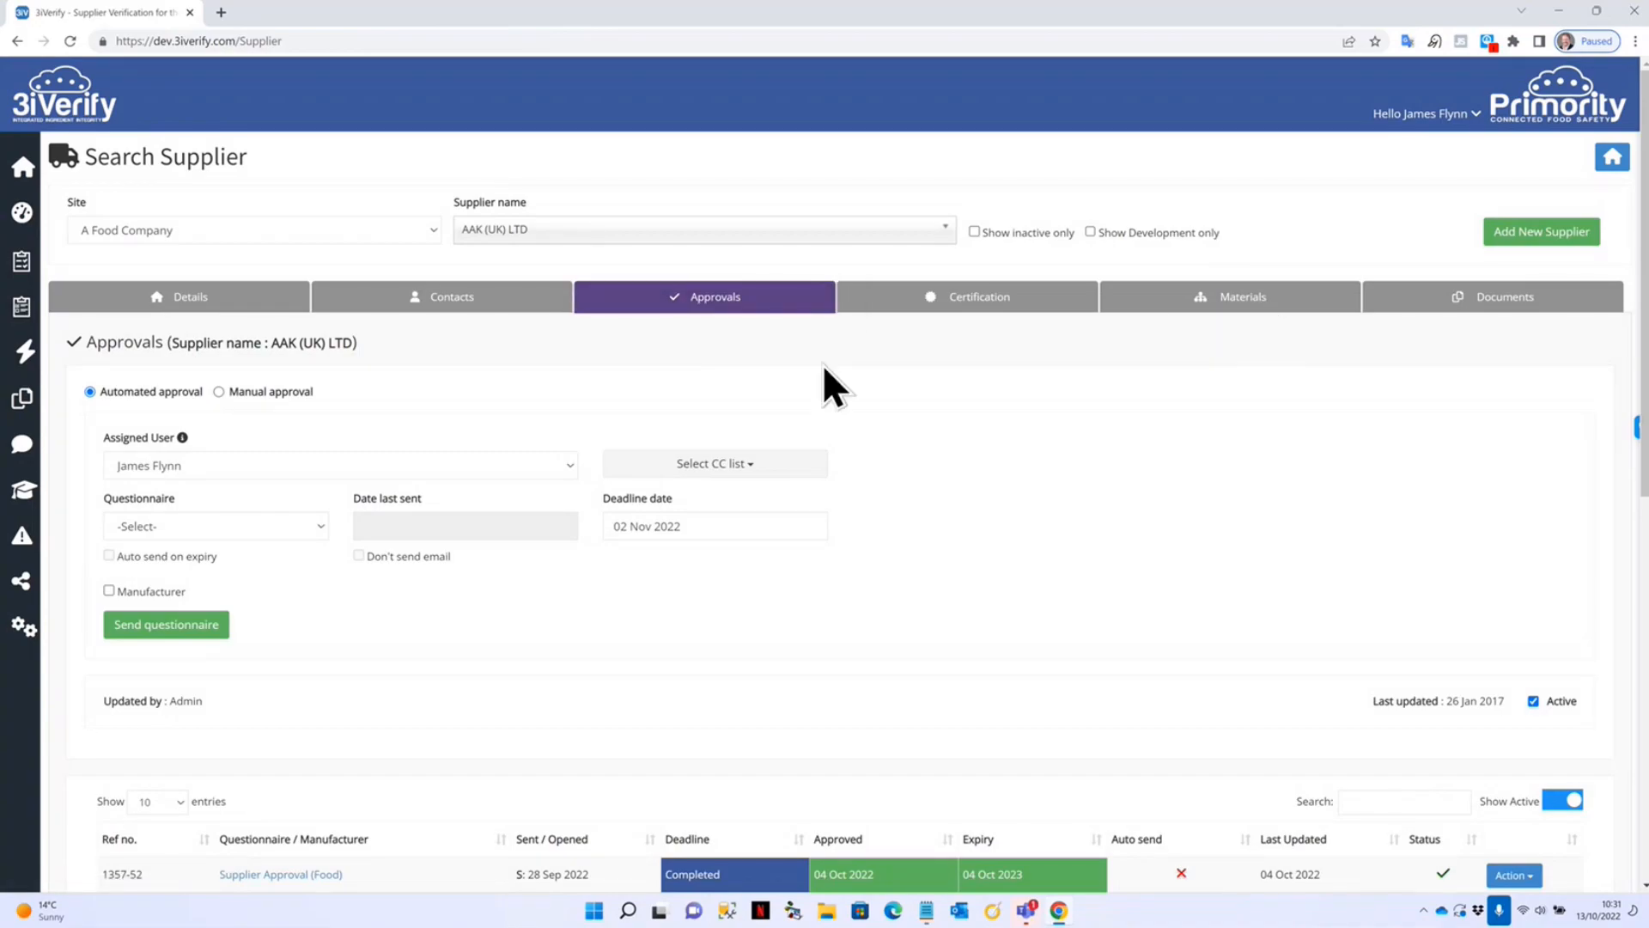
{"action": "left_click", "coordinate": [182, 528]}
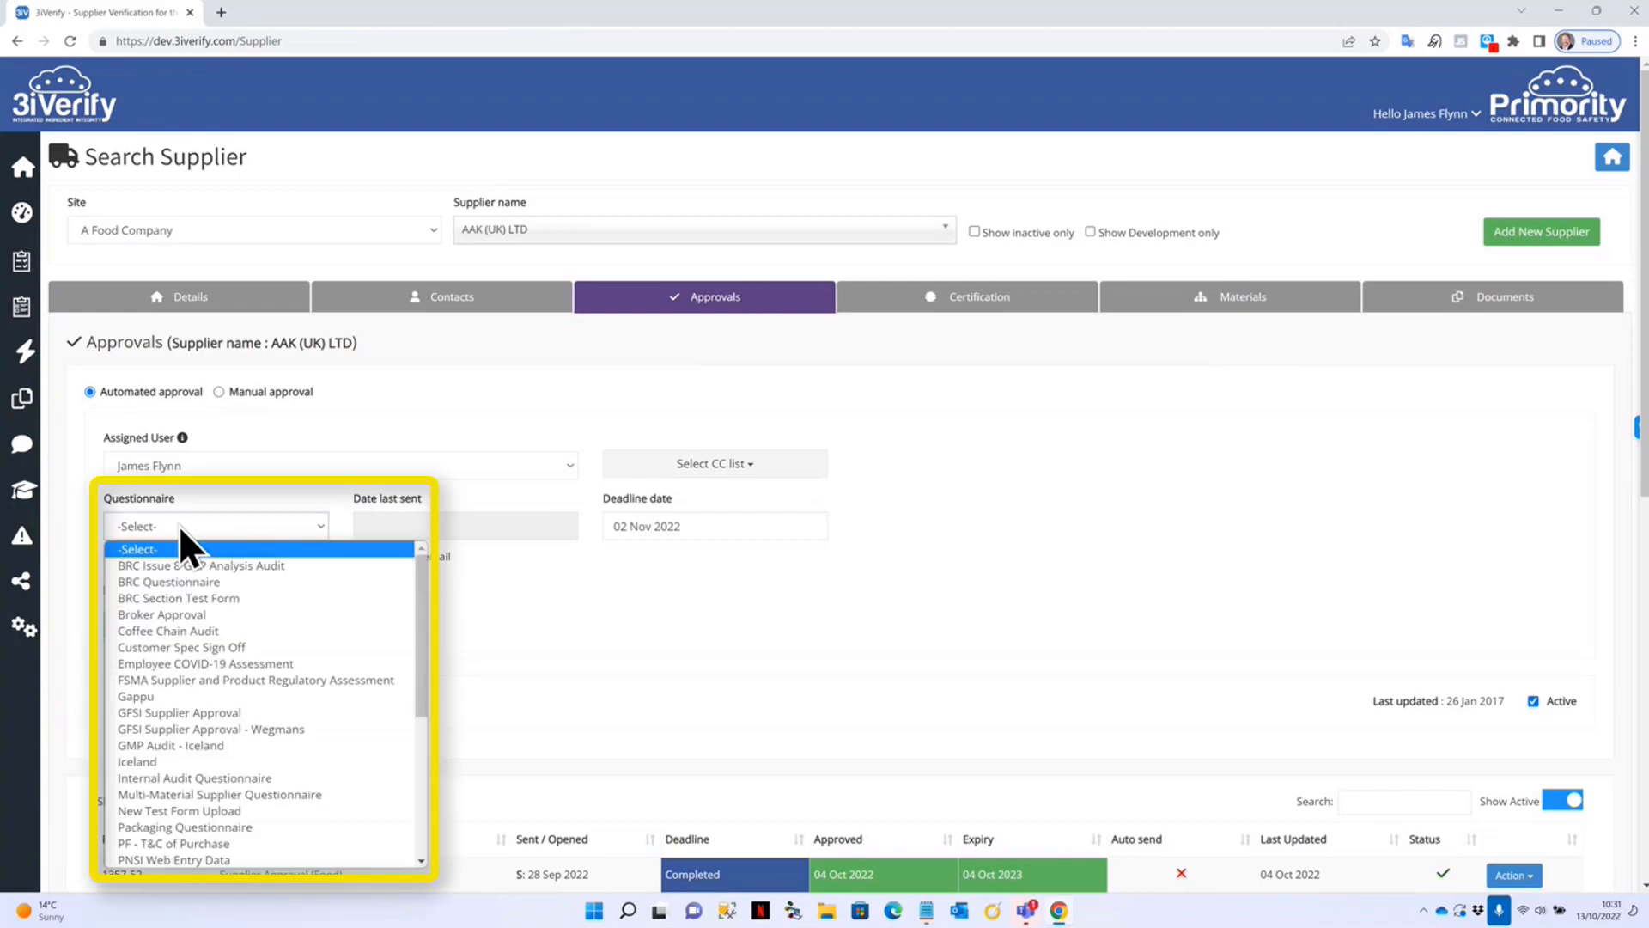
{"action": "key", "text": "s"}
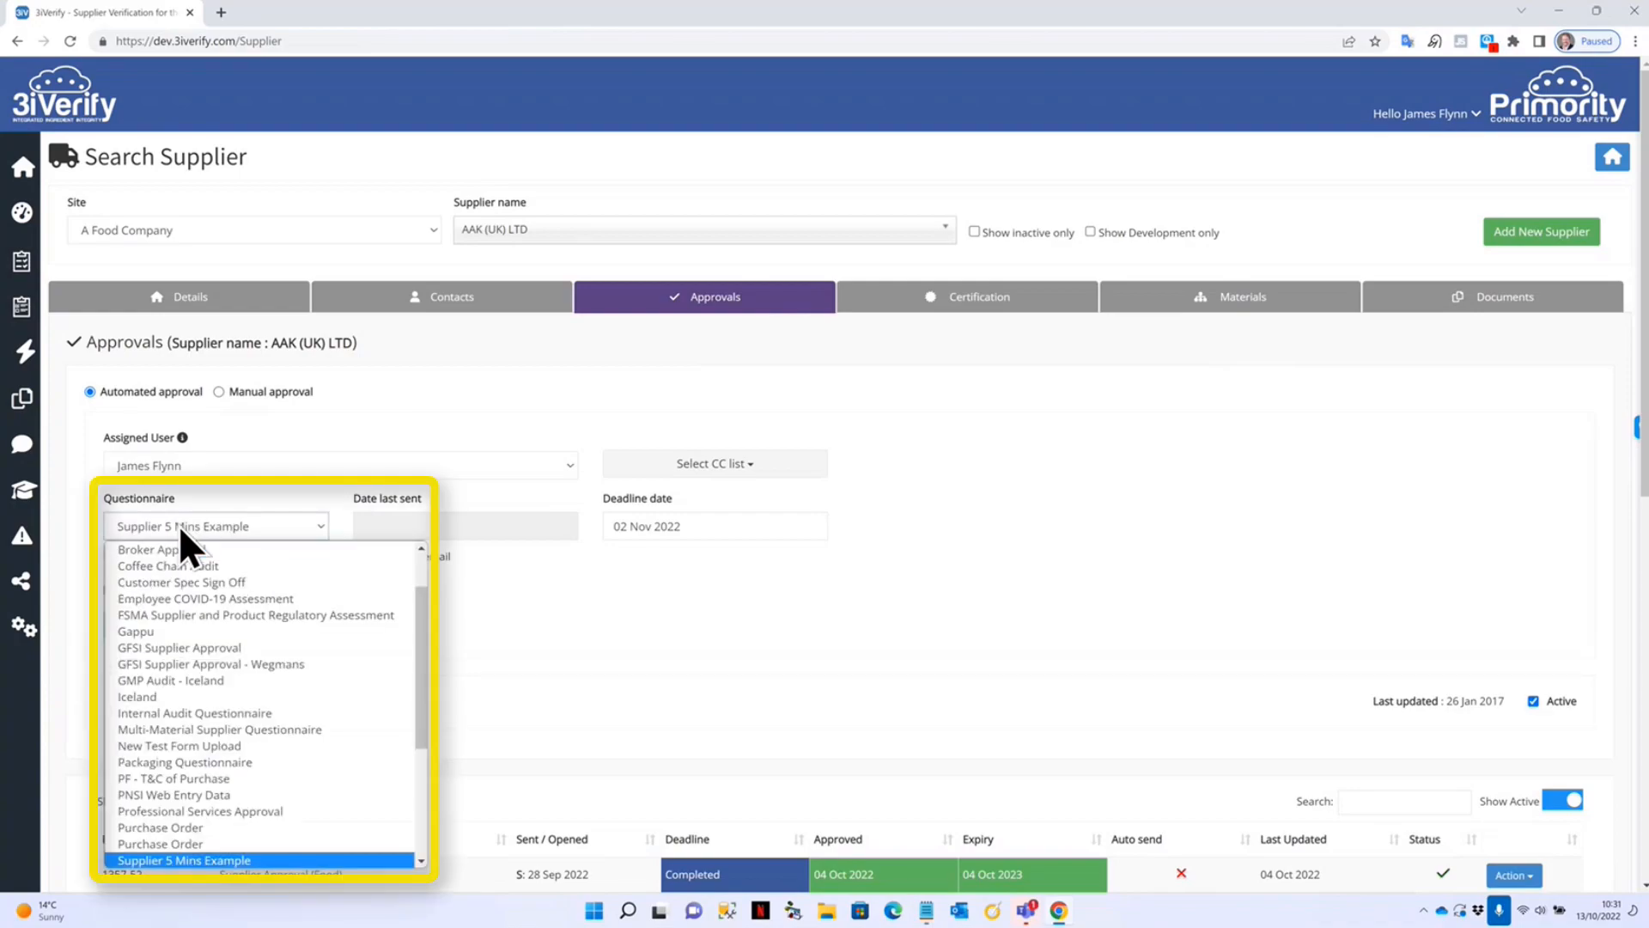
{"action": "scroll", "coordinate": [221, 669], "scroll_direction": "down", "scroll_amount": 3}
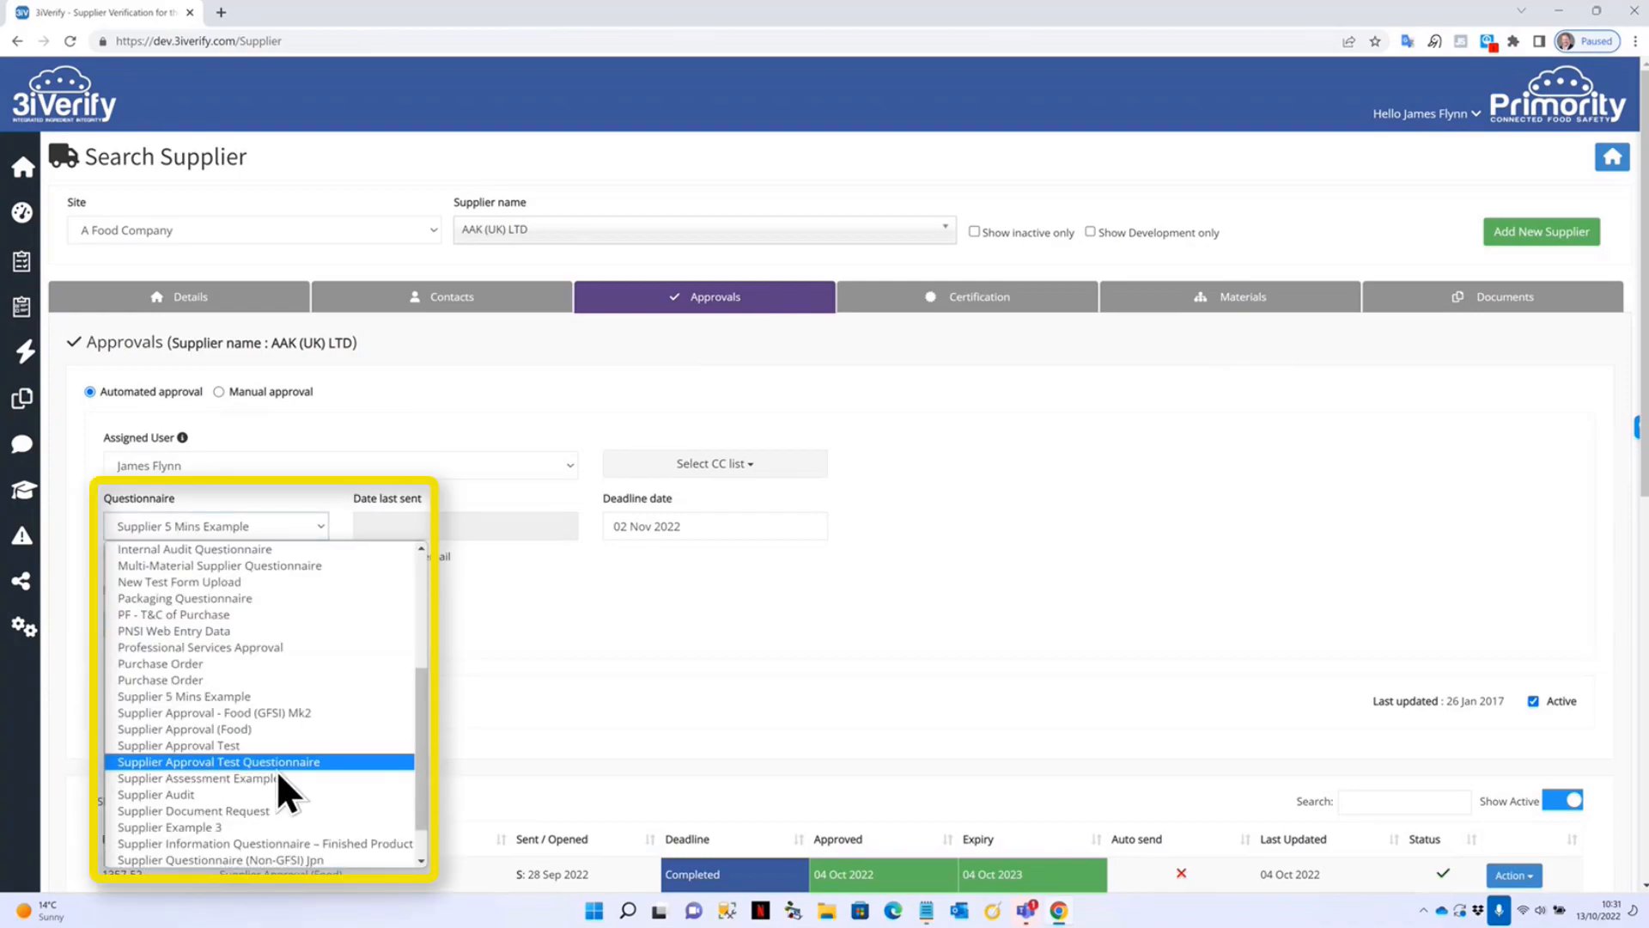
{"action": "left_click", "coordinate": [259, 729]}
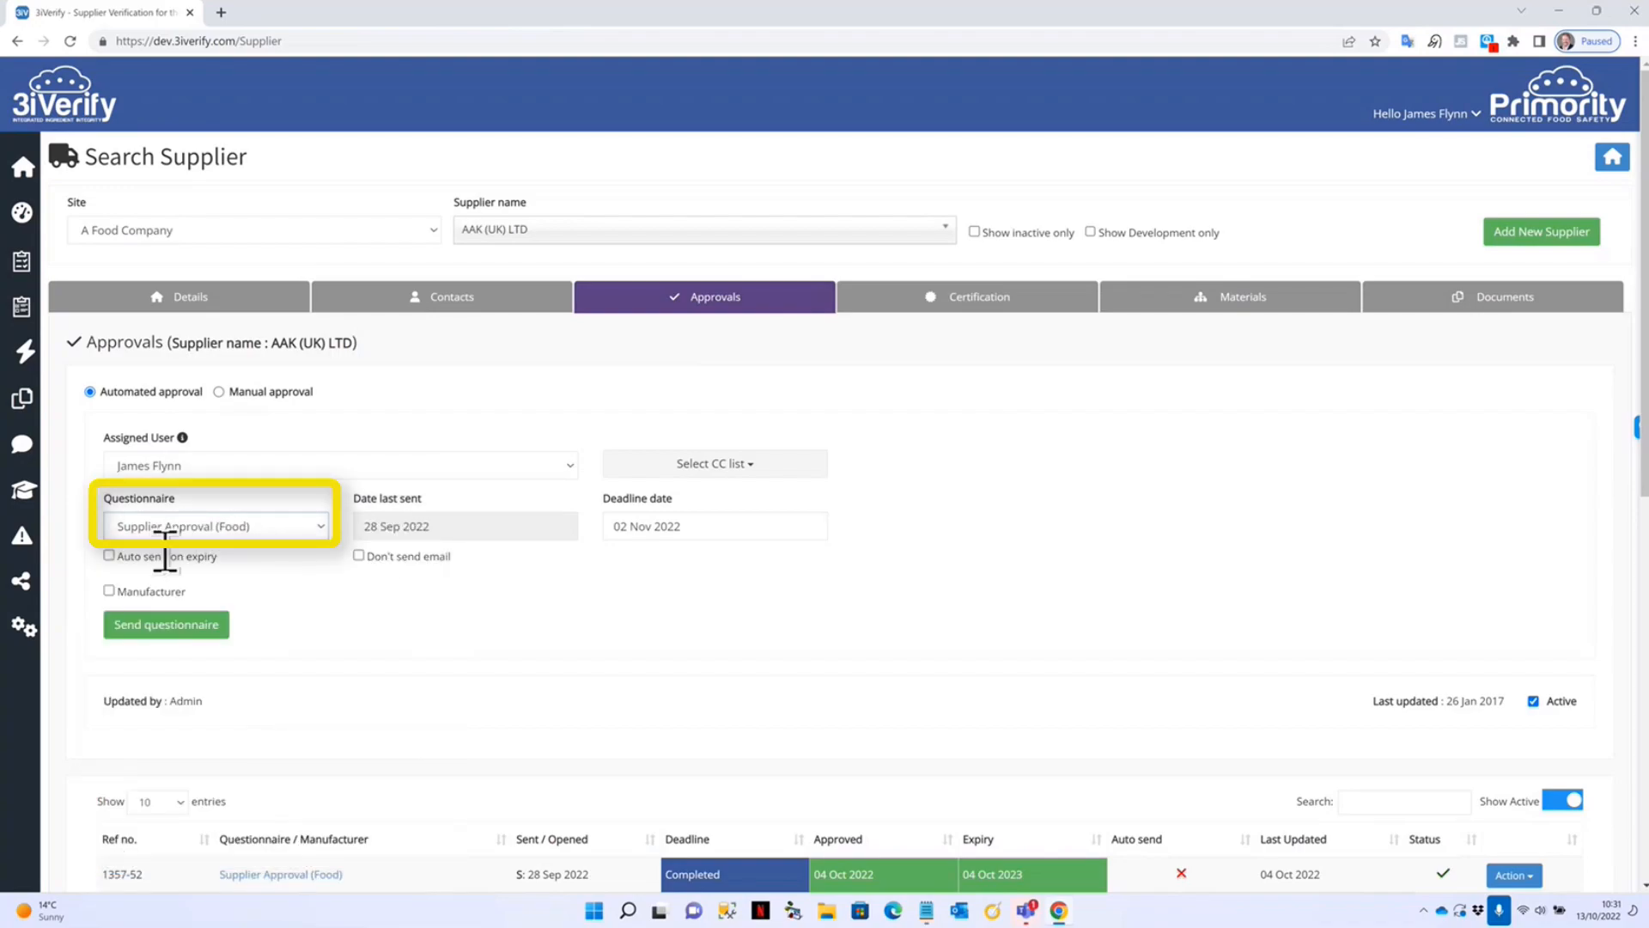
Adjust send options, dropping the Via Serraville manufacturer target and keeping the assigned user.
{"action": "left_click", "coordinate": [110, 558]}
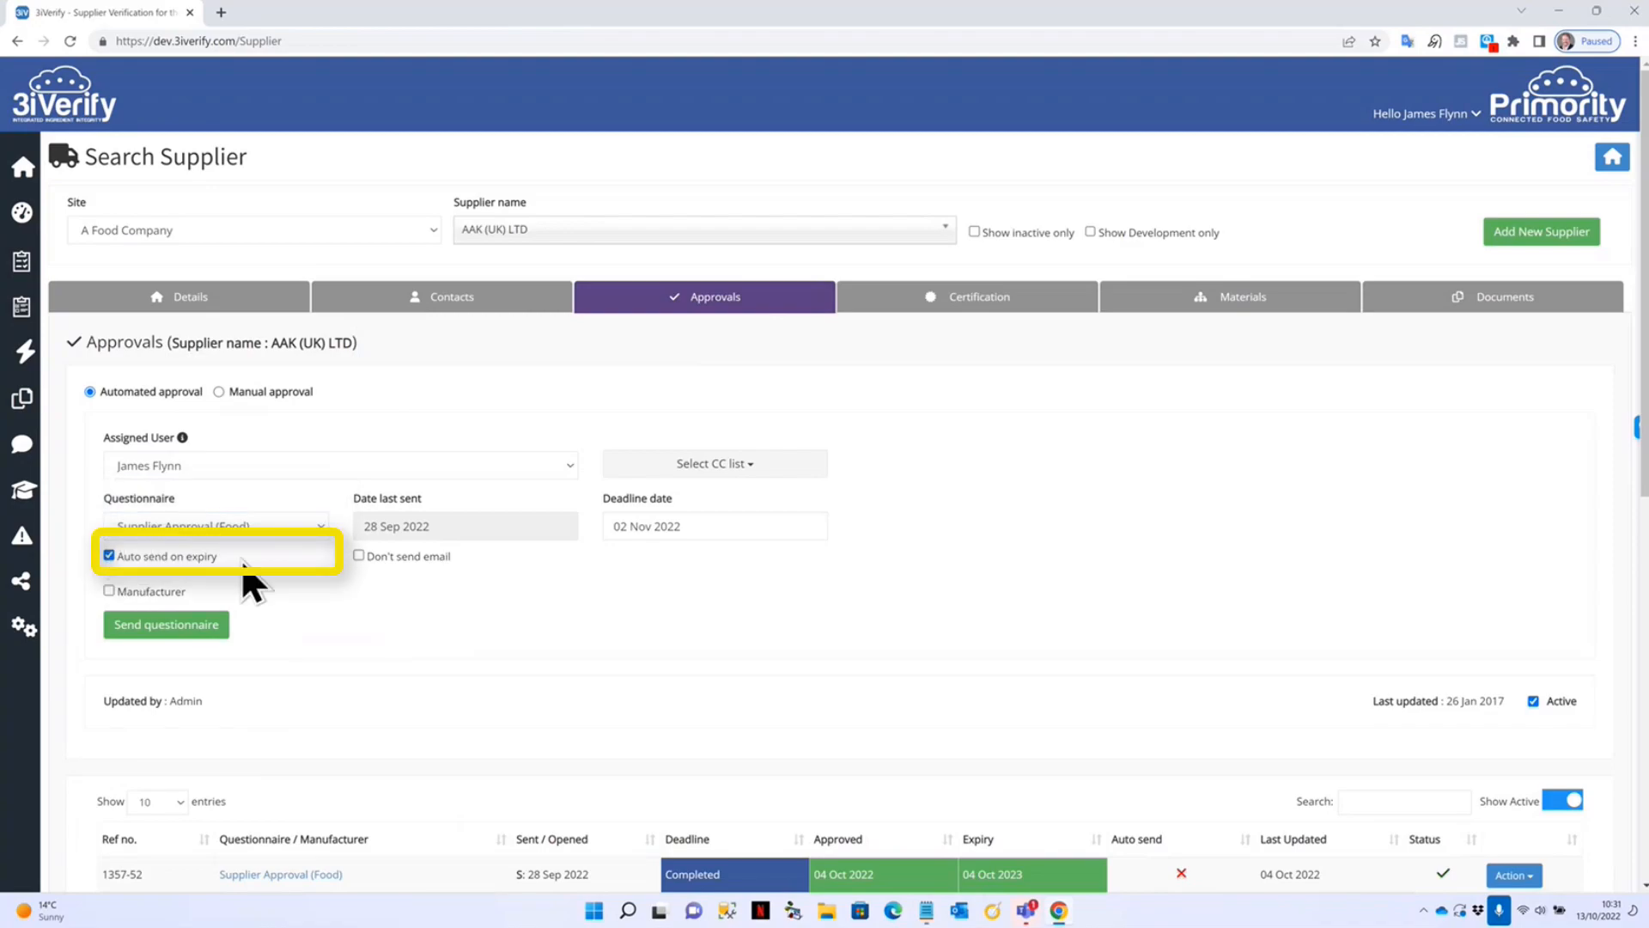
{"action": "left_click", "coordinate": [359, 555]}
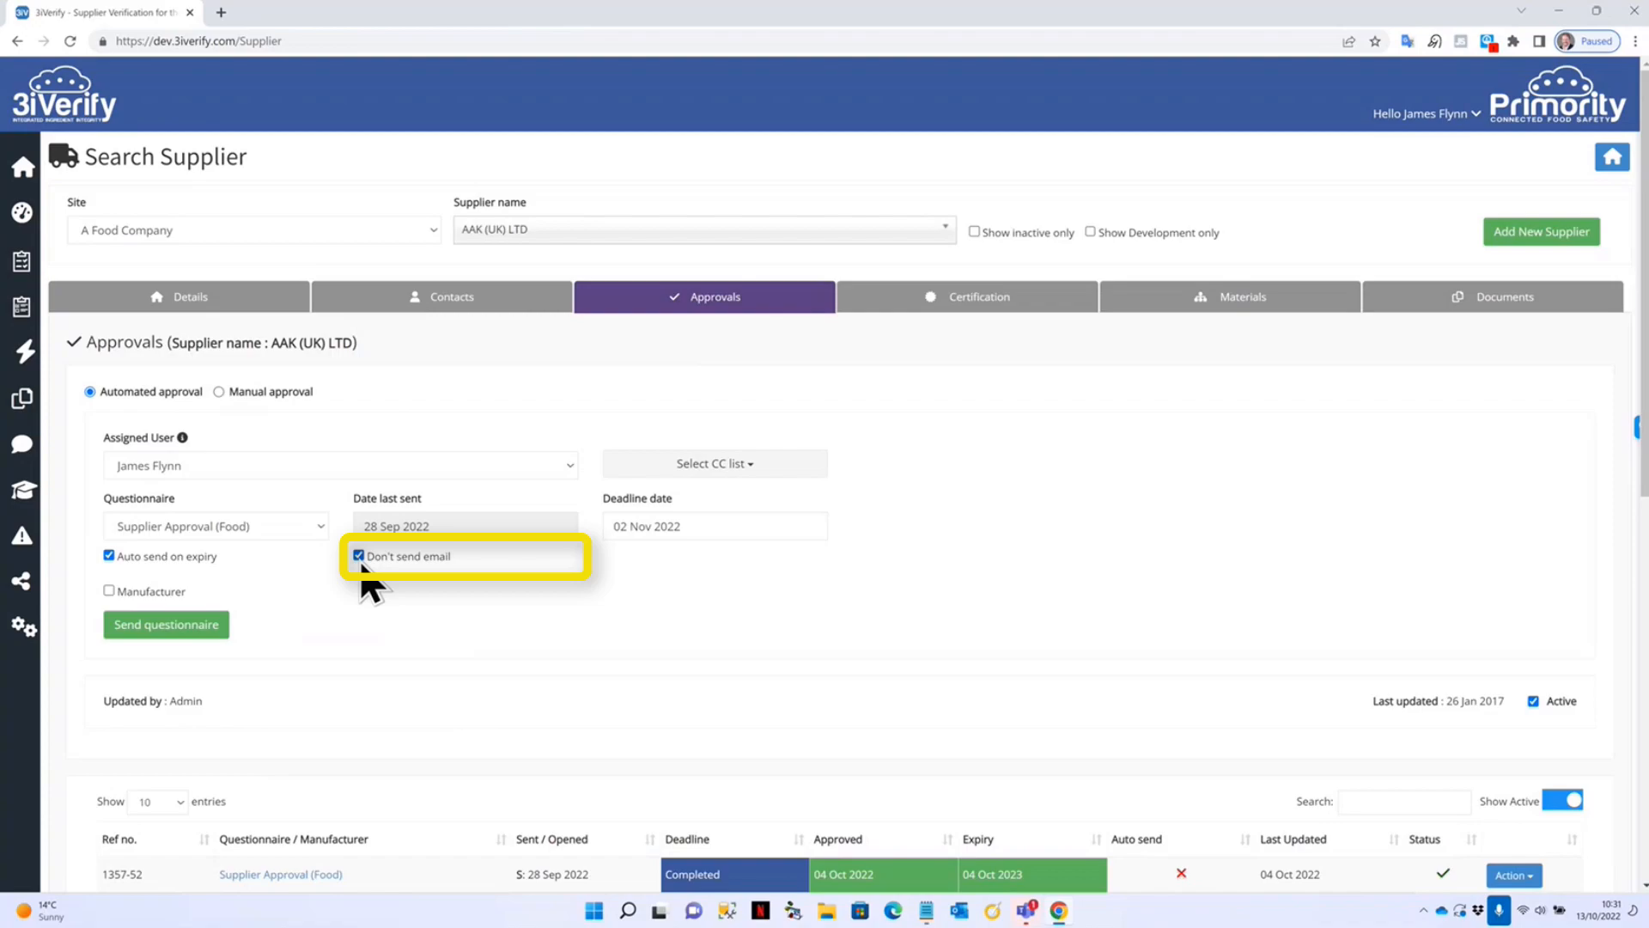
{"action": "left_click", "coordinate": [359, 555]}
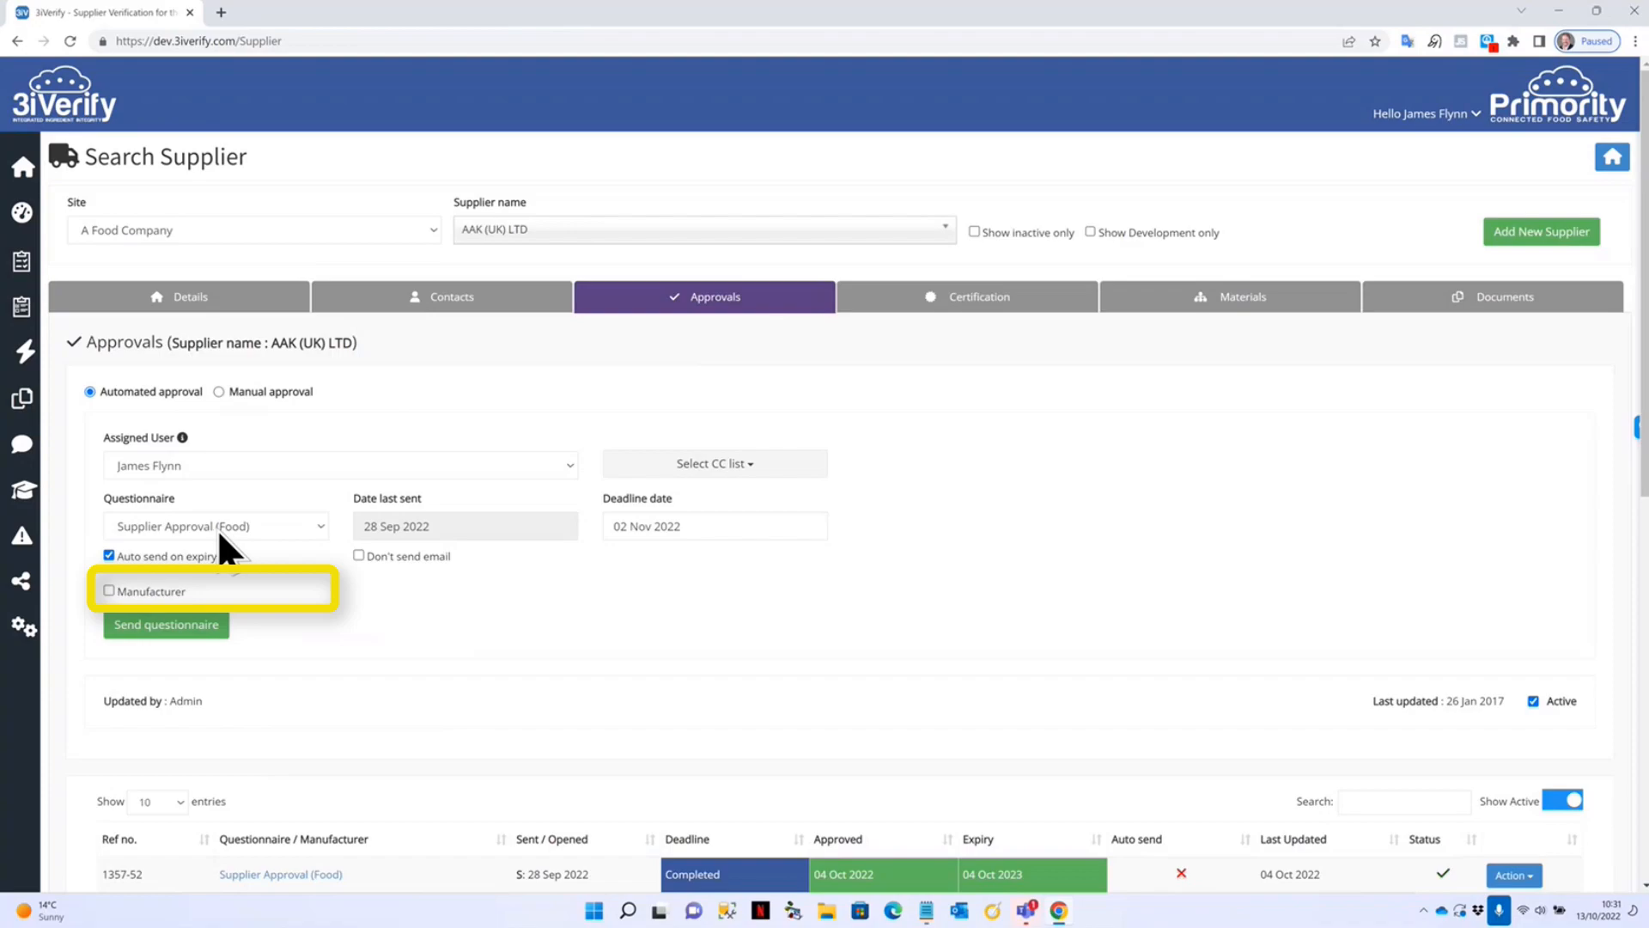
{"action": "left_click", "coordinate": [108, 592]}
{"action": "left_click", "coordinate": [449, 588]}
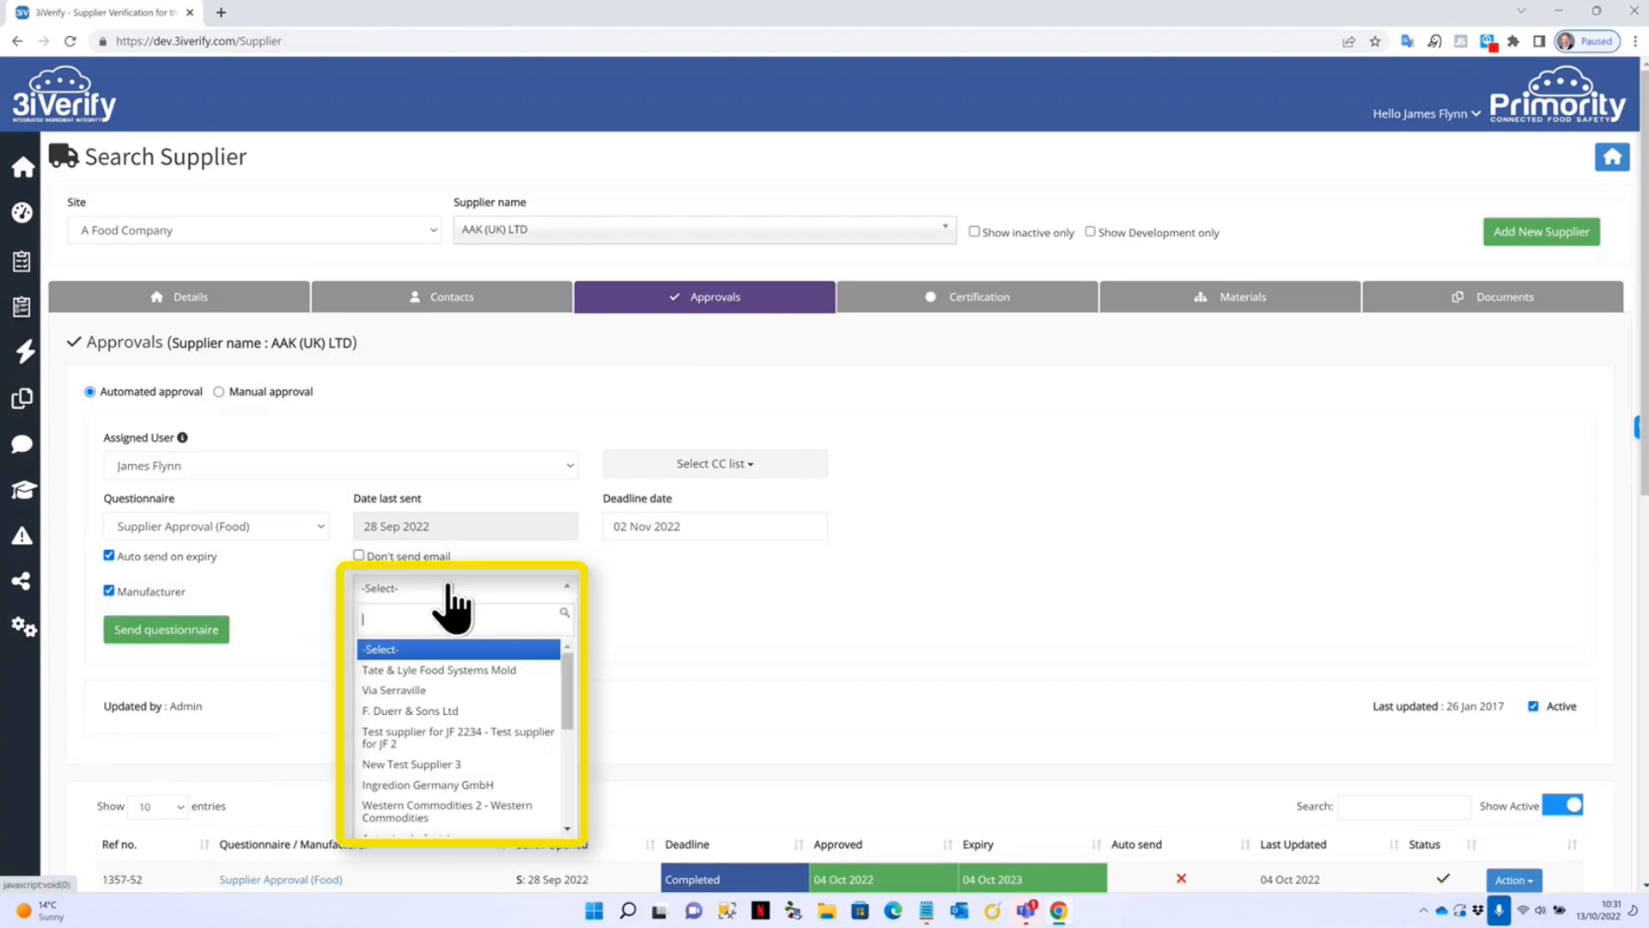
{"action": "left_click", "coordinate": [424, 691]}
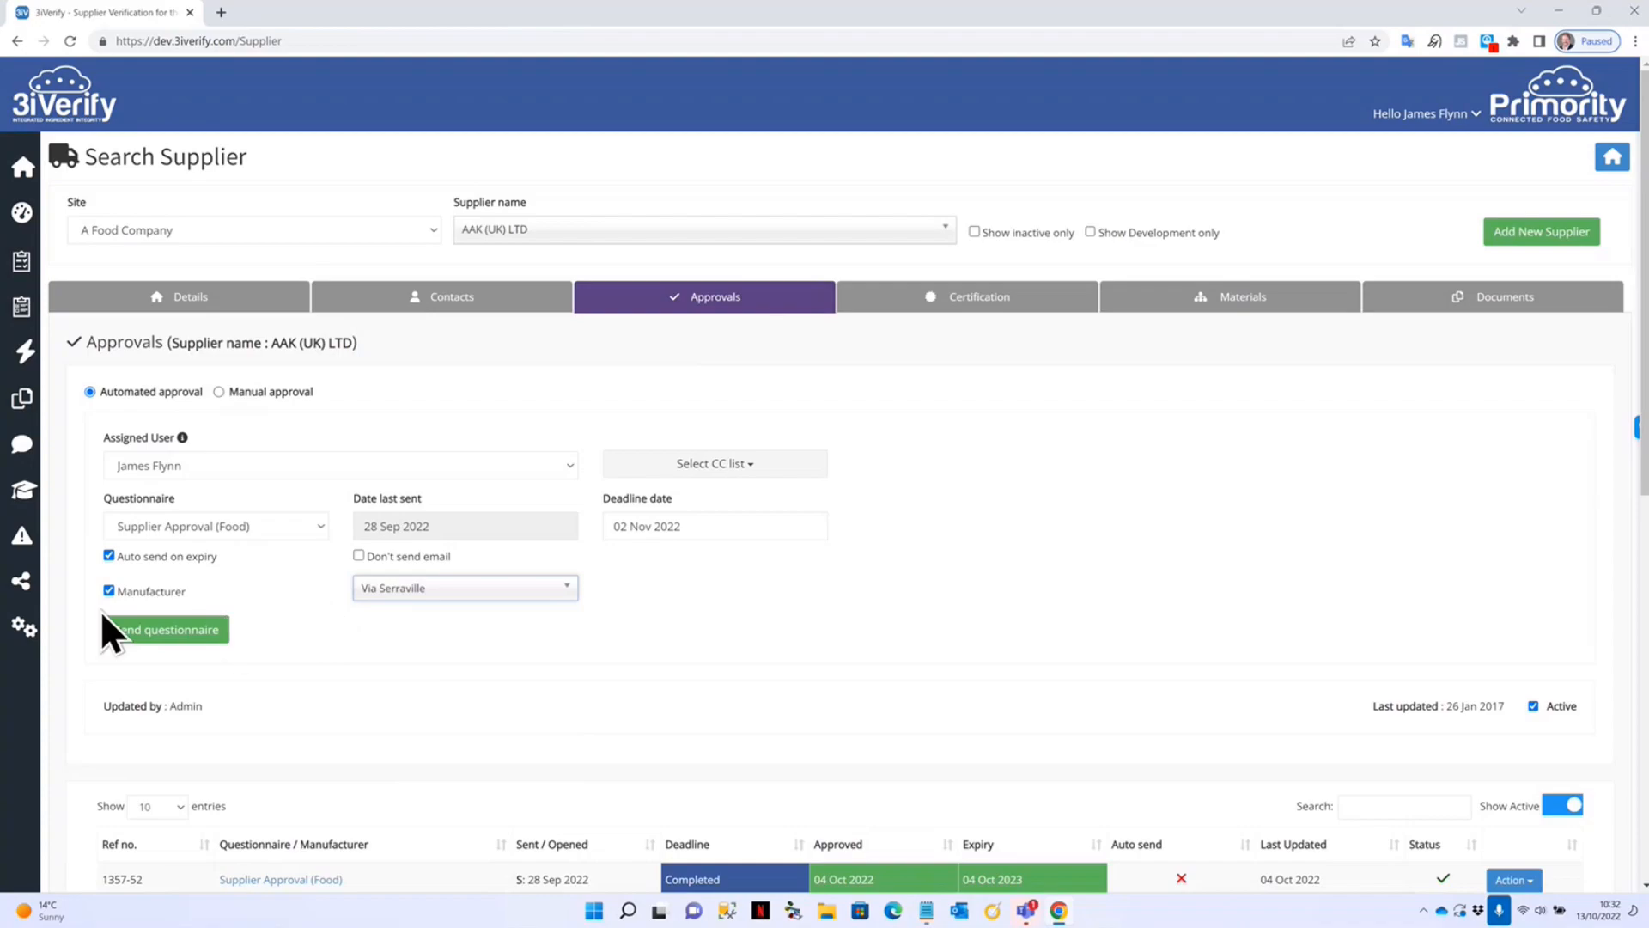
{"action": "left_click", "coordinate": [108, 590]}
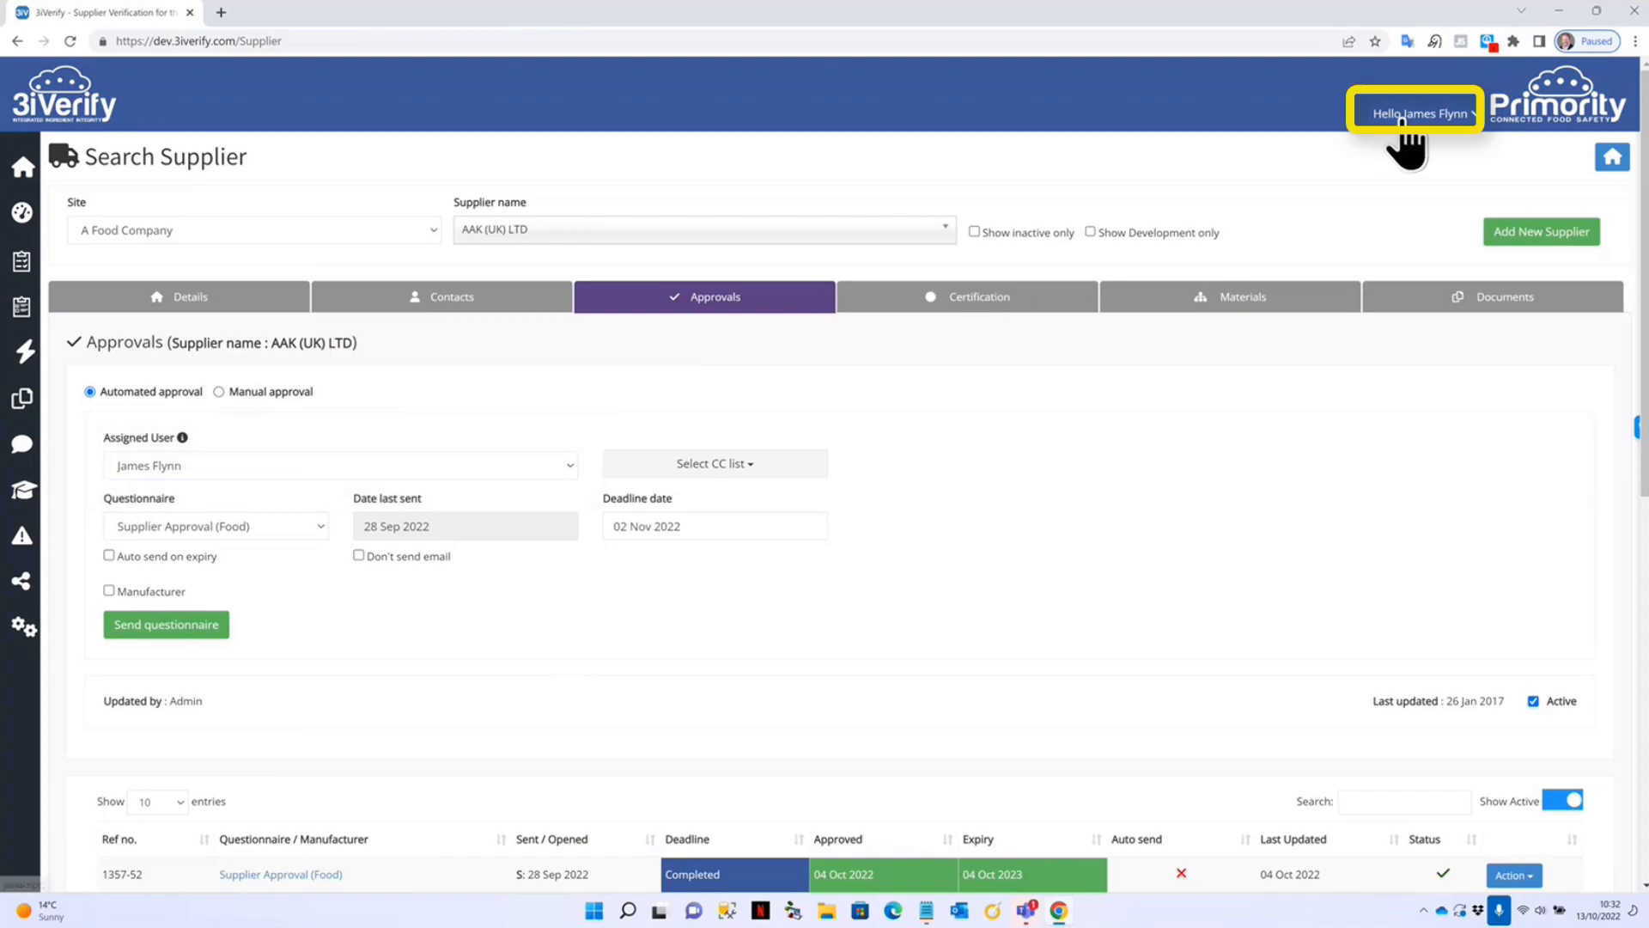
{"action": "left_click", "coordinate": [272, 471]}
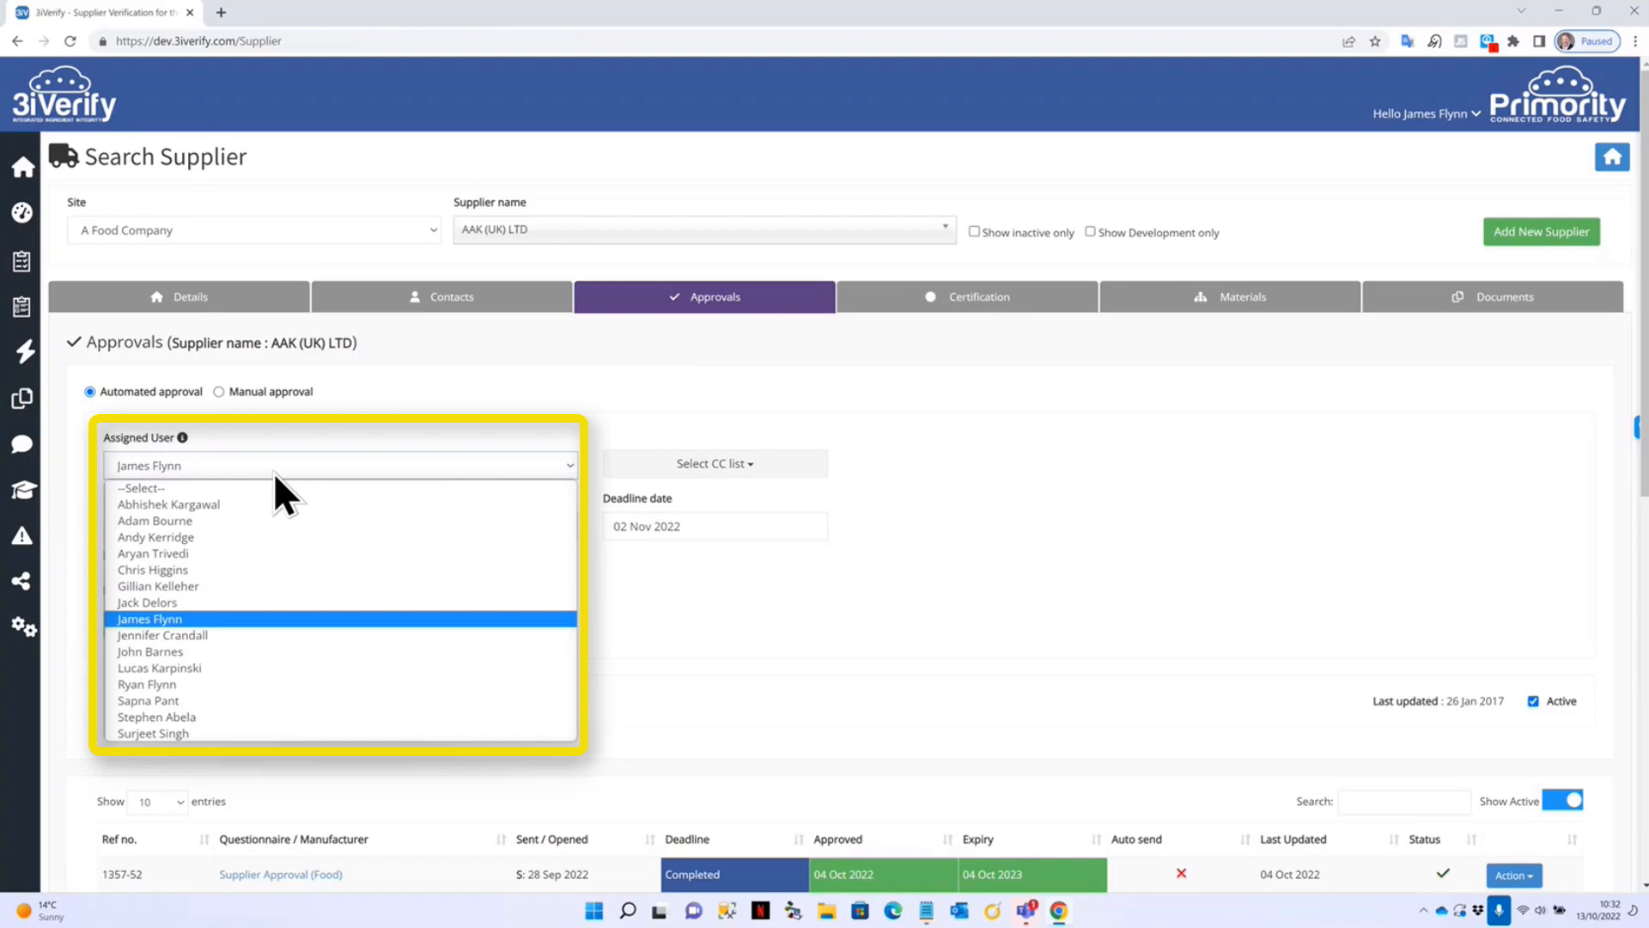
{"action": "left_click", "coordinate": [288, 439]}
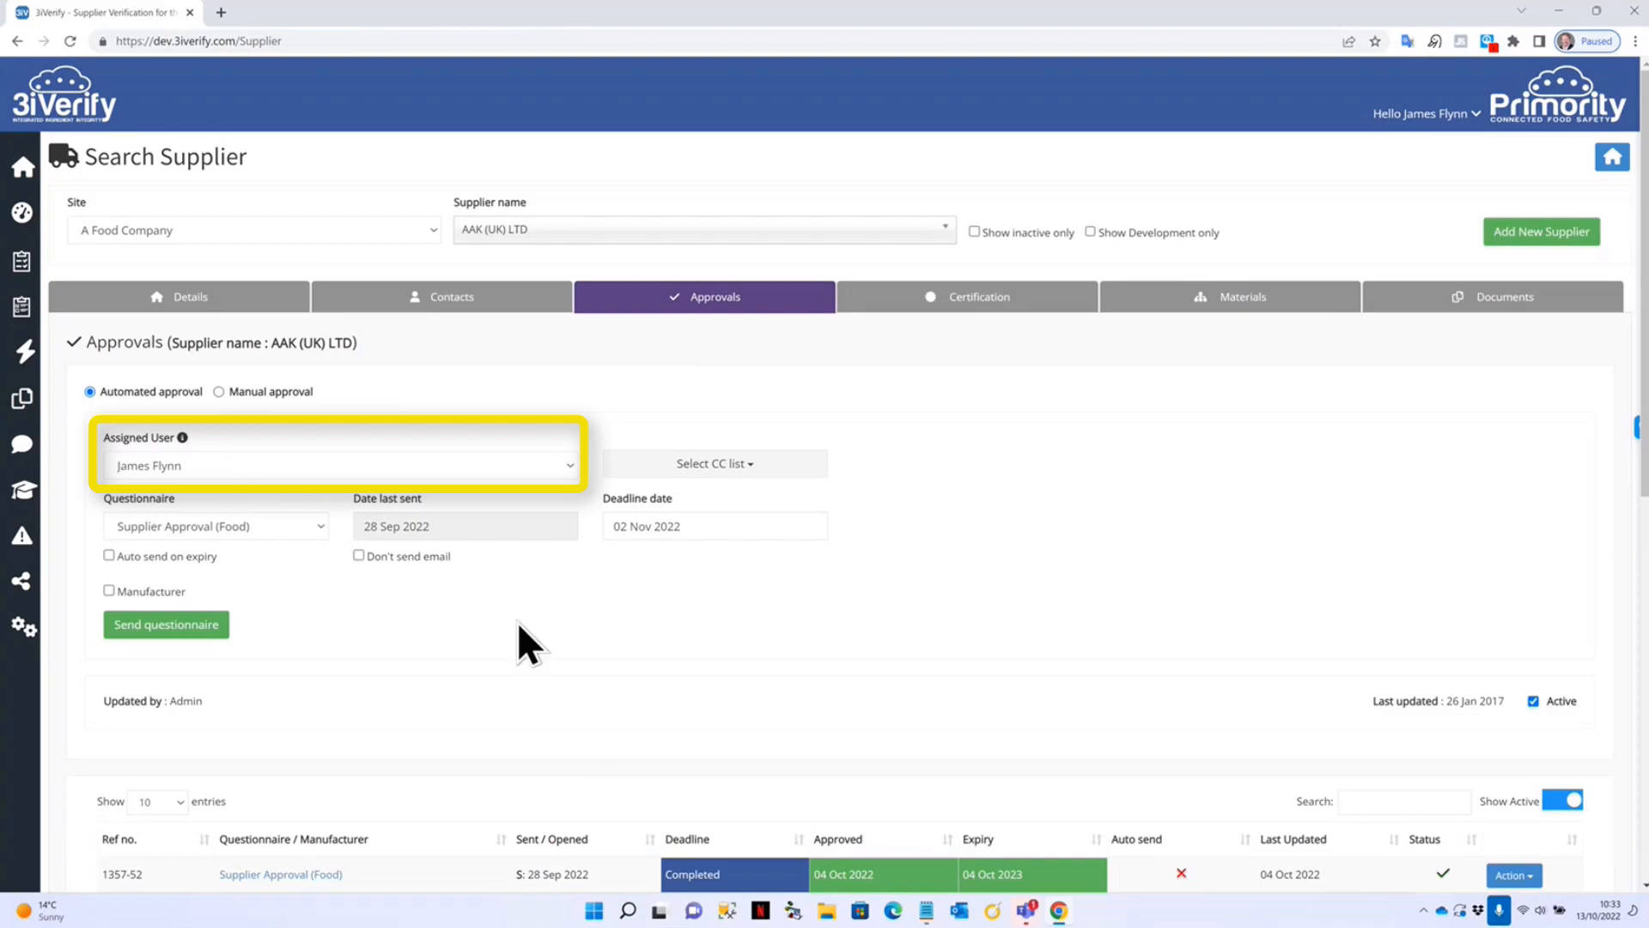
Send the questionnaire and find new request 1365-52, status Not Opened, in the approvals table.
{"action": "left_click", "coordinate": [144, 627]}
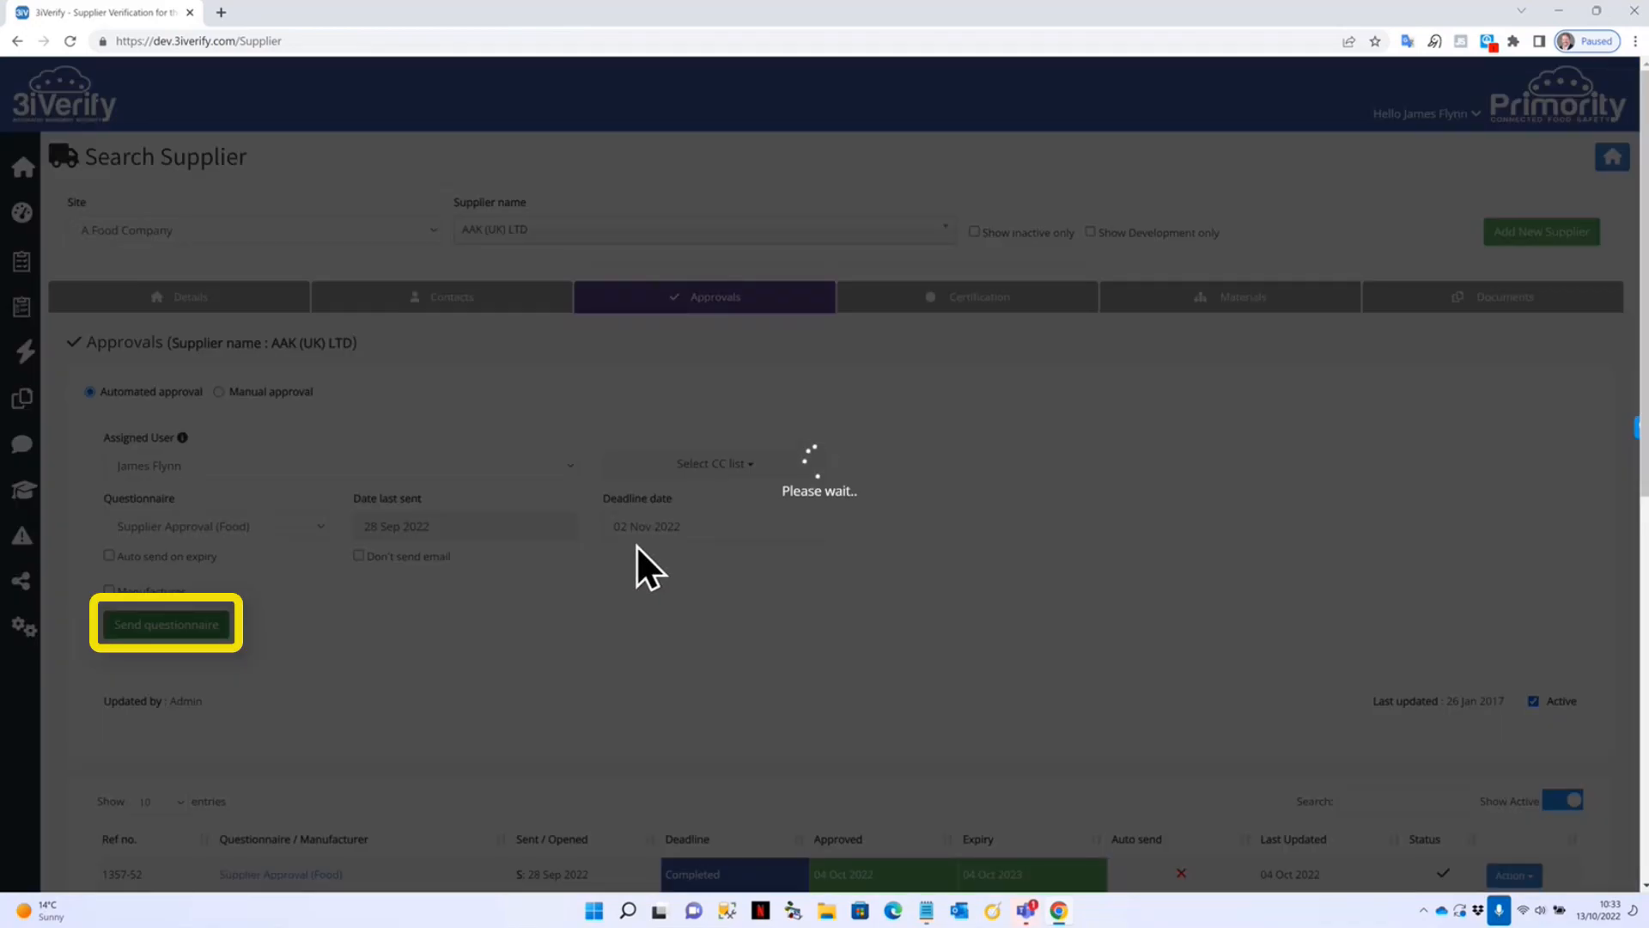
{"action": "scroll", "coordinate": [739, 610], "scroll_direction": "down", "scroll_amount": 4}
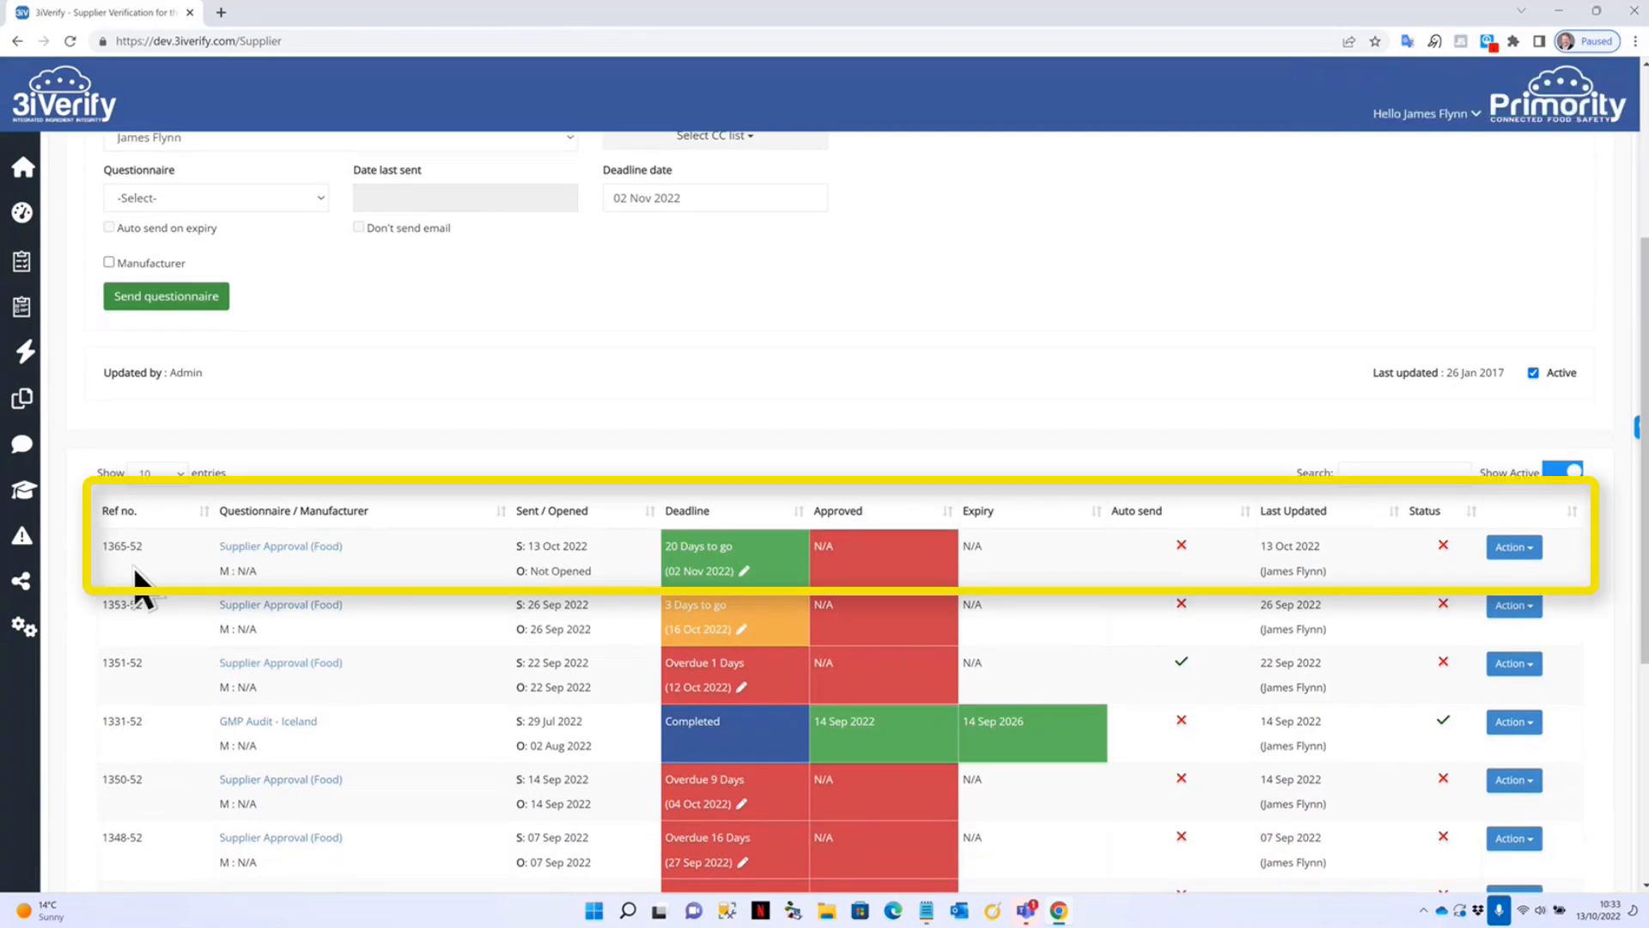
{"action": "left_click_drag", "start_coordinate": [103, 550], "coordinate": [129, 551]}
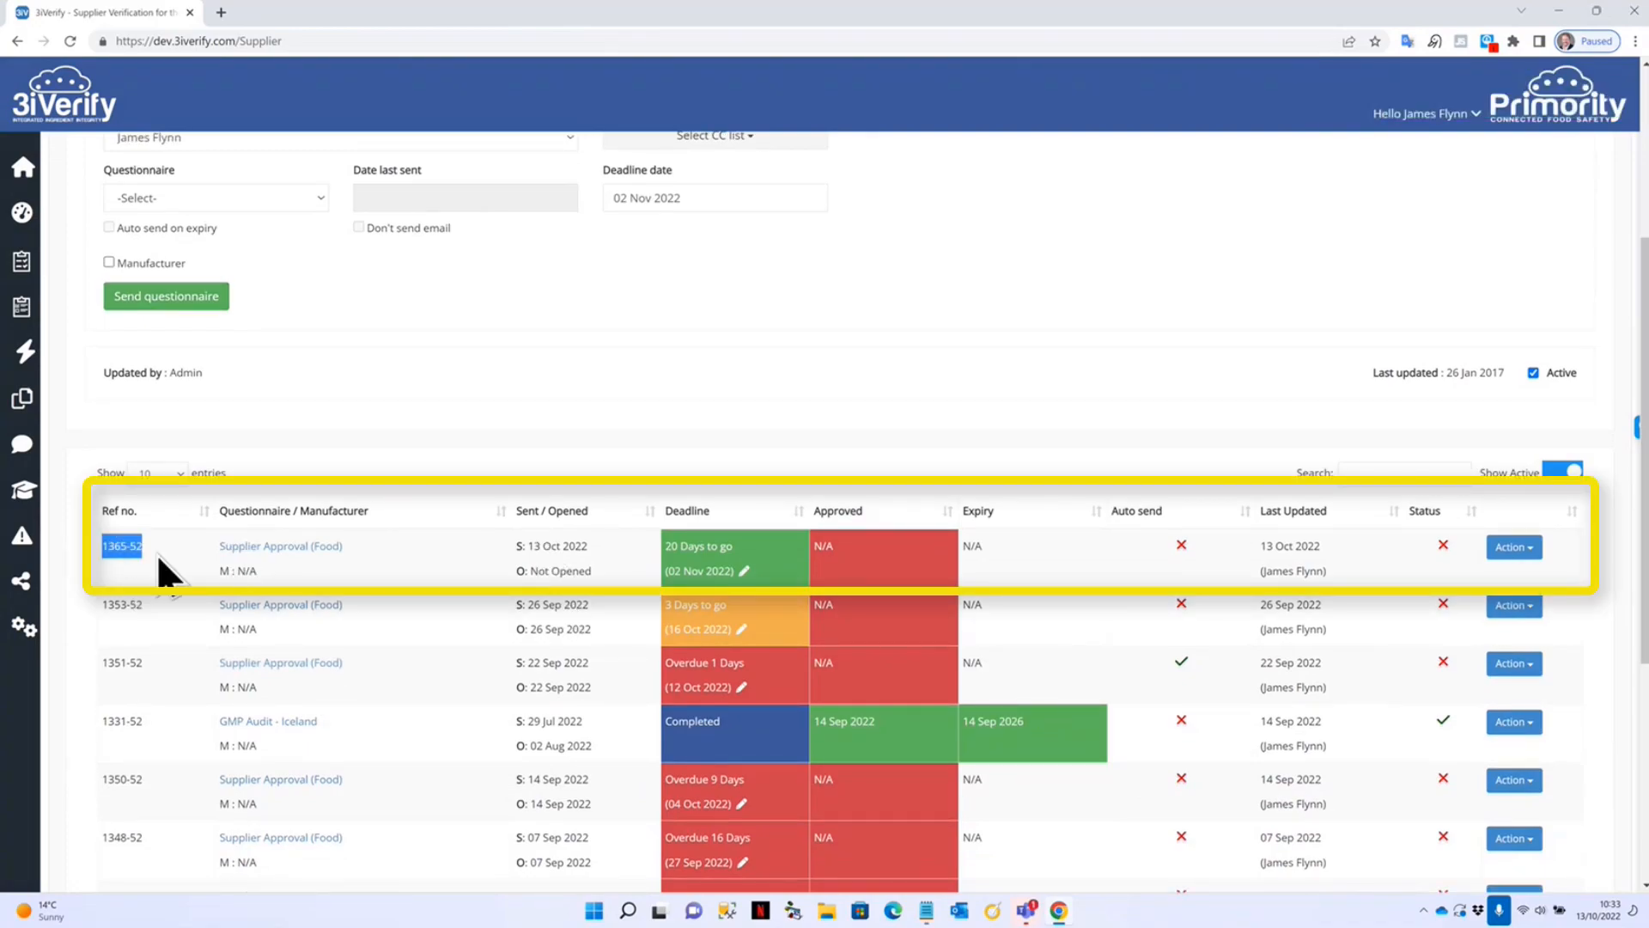
{"action": "left_click", "coordinate": [146, 549]}
{"action": "left_click_drag", "start_coordinate": [533, 566], "coordinate": [599, 584]}
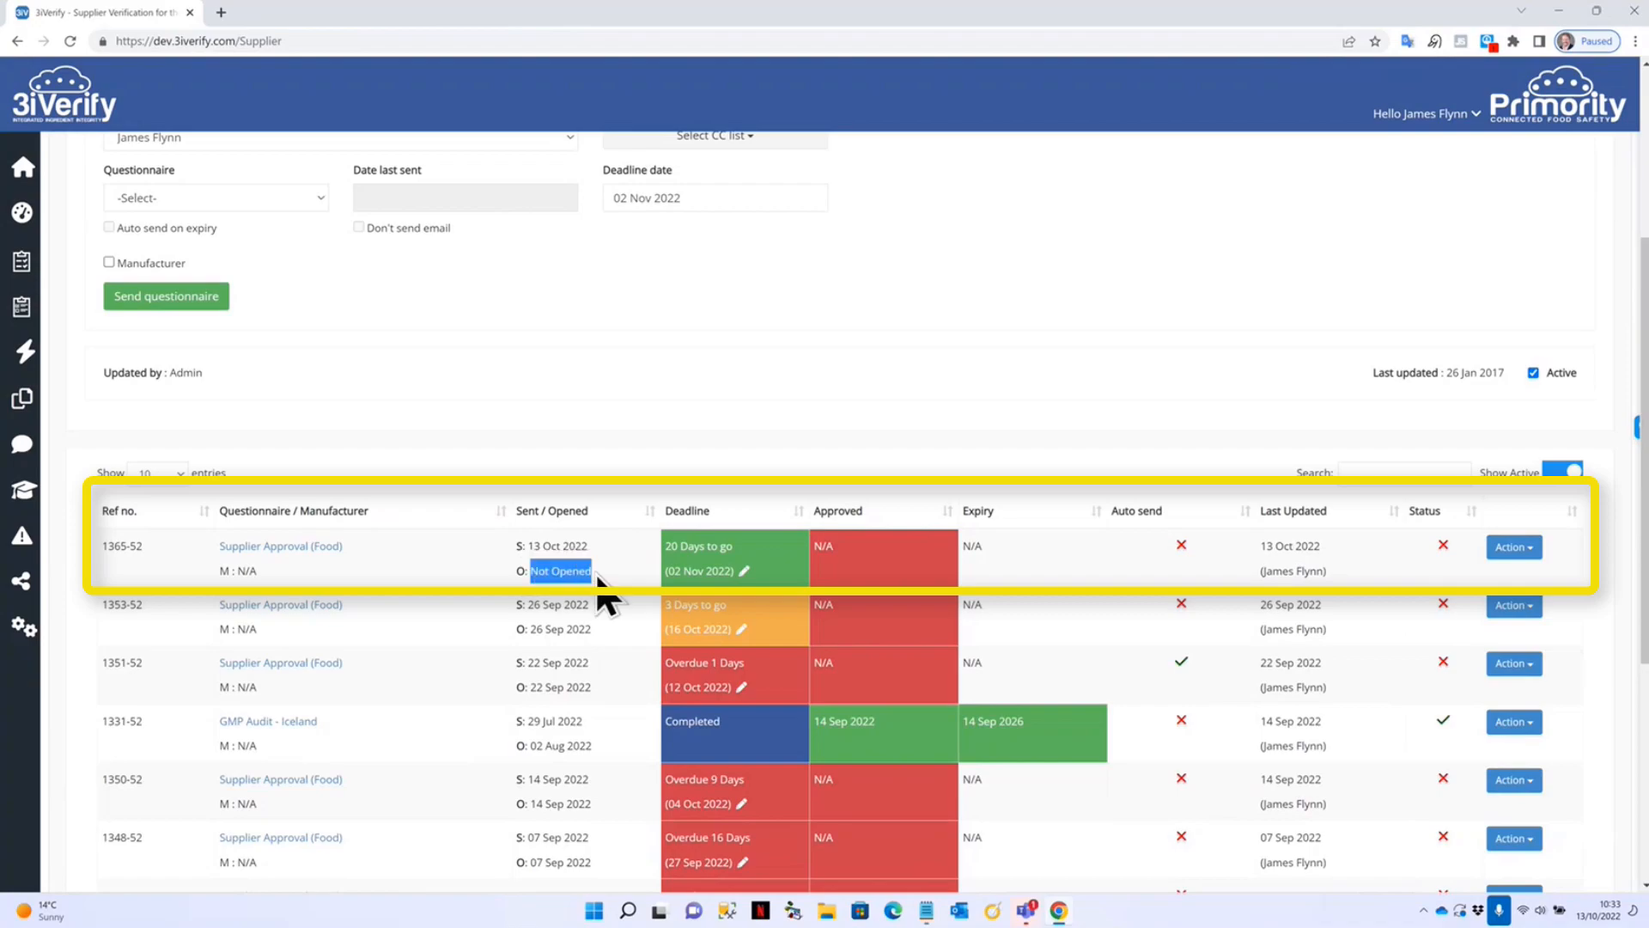
{"action": "left_click", "coordinate": [619, 575]}
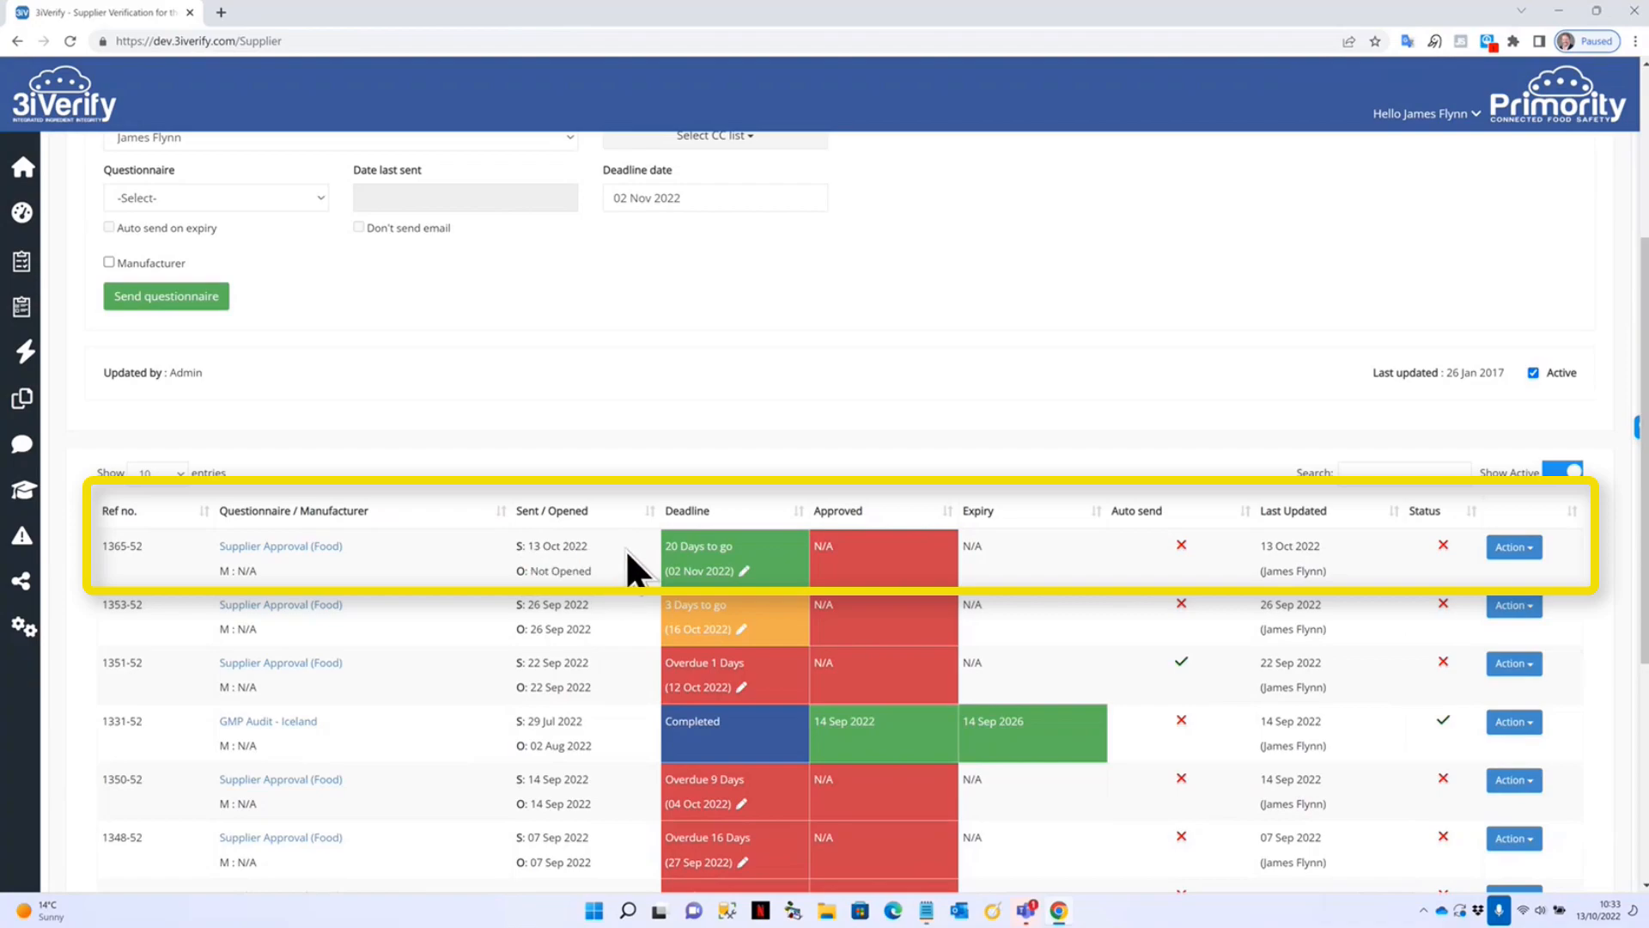
{"action": "left_click", "coordinate": [744, 571]}
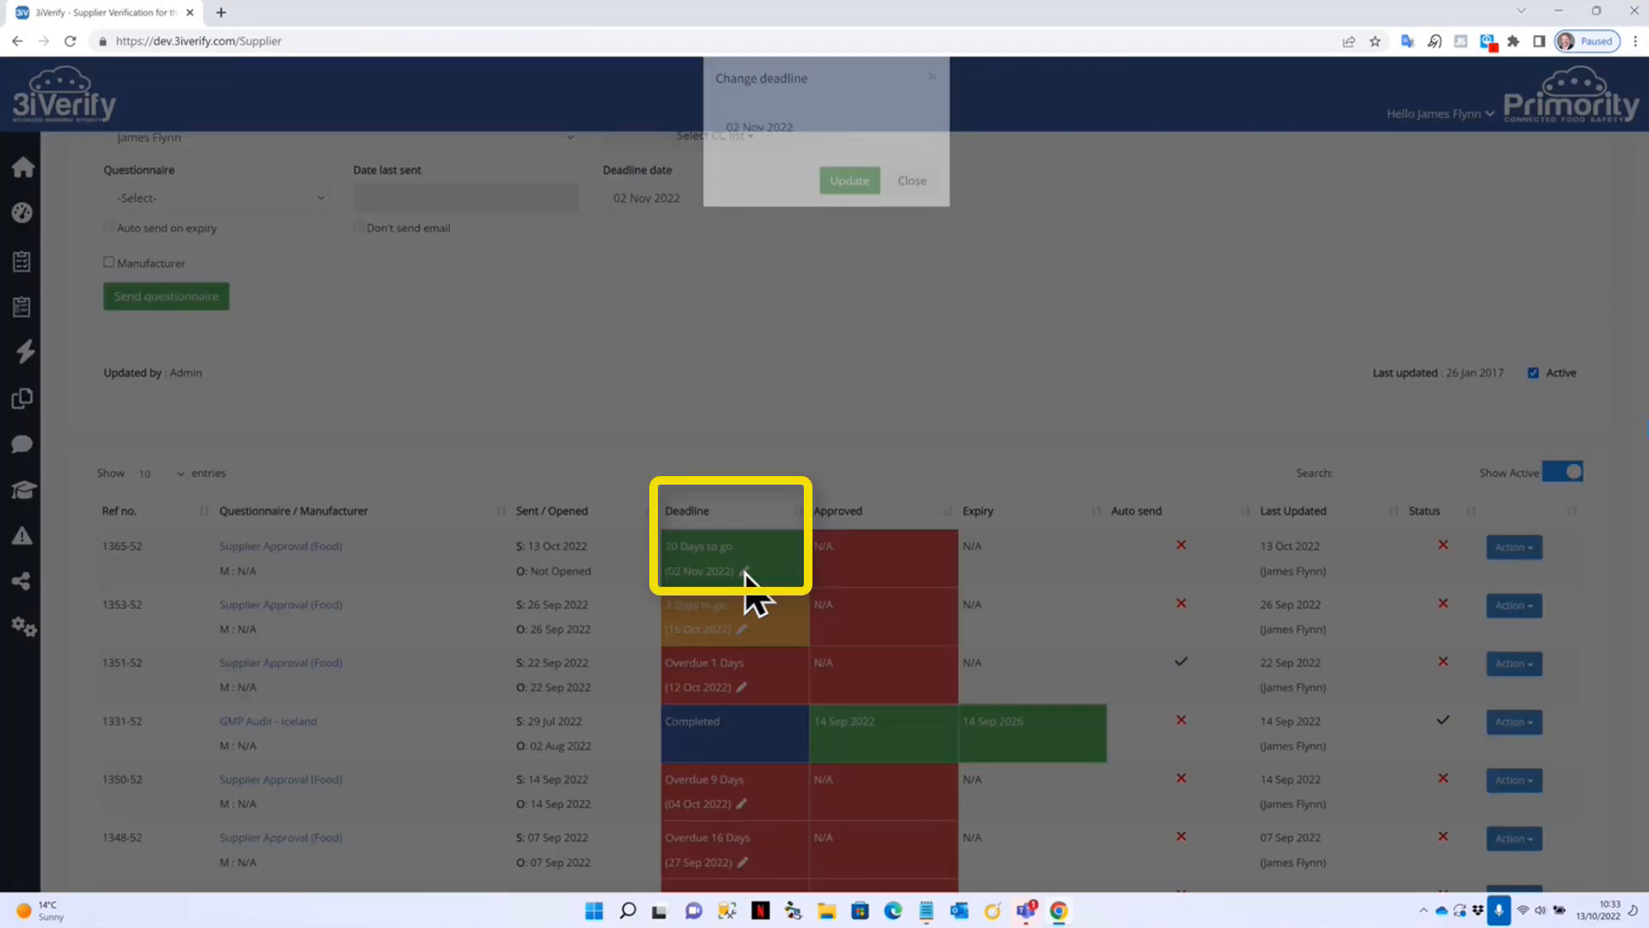
{"action": "left_click", "coordinate": [918, 154]}
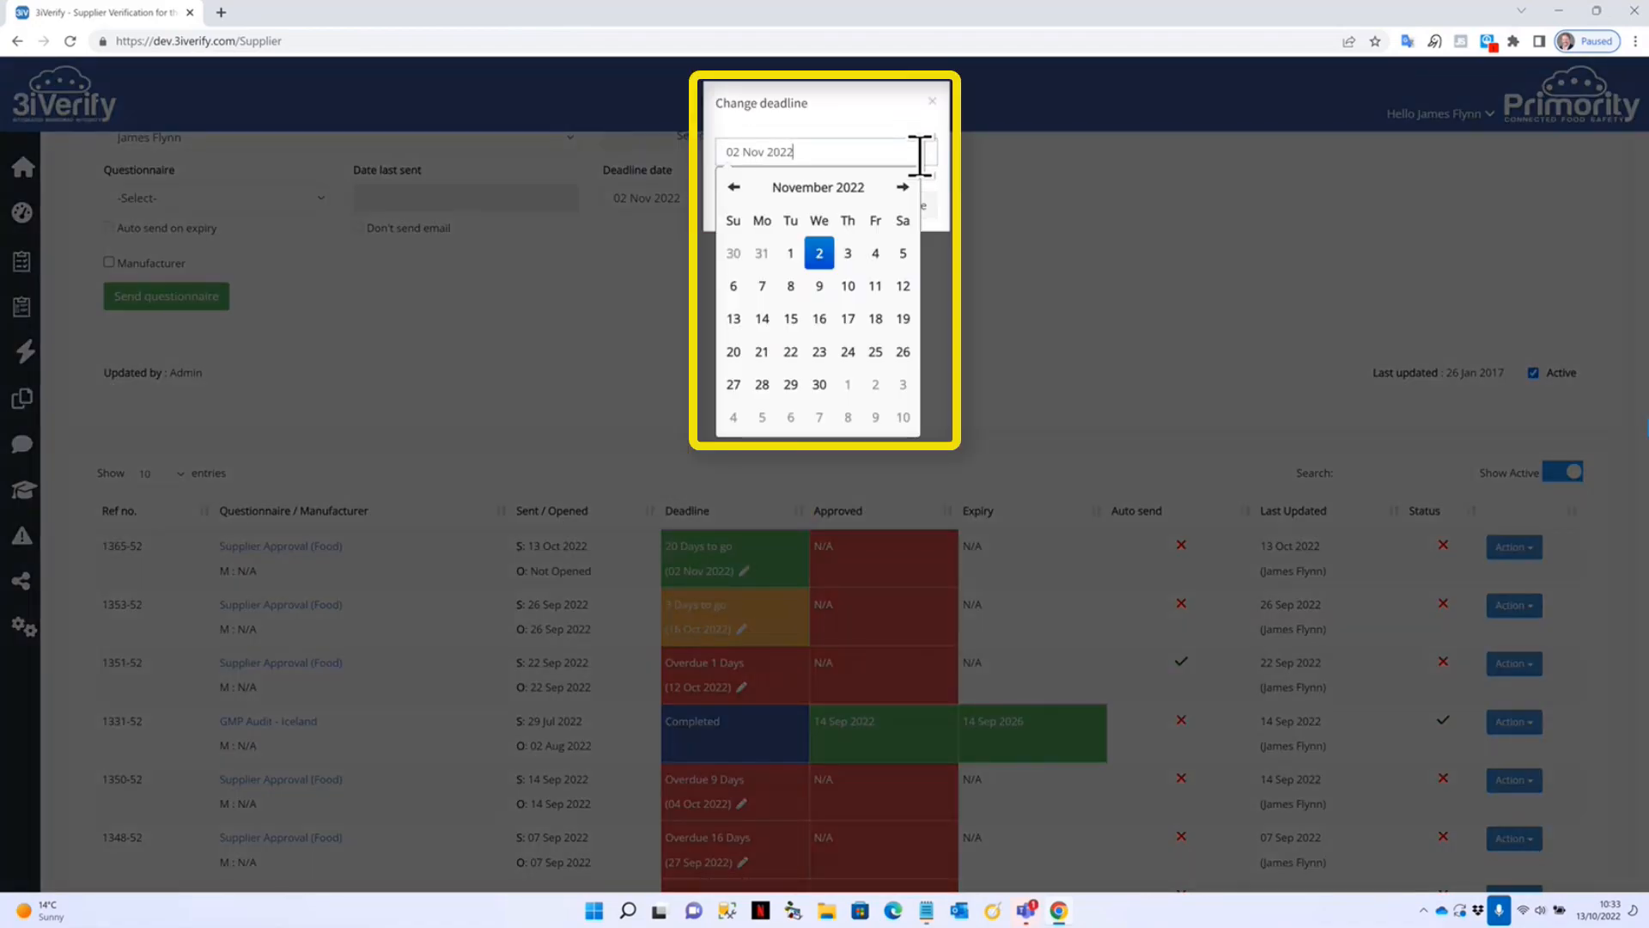
{"action": "left_click", "coordinate": [888, 103]}
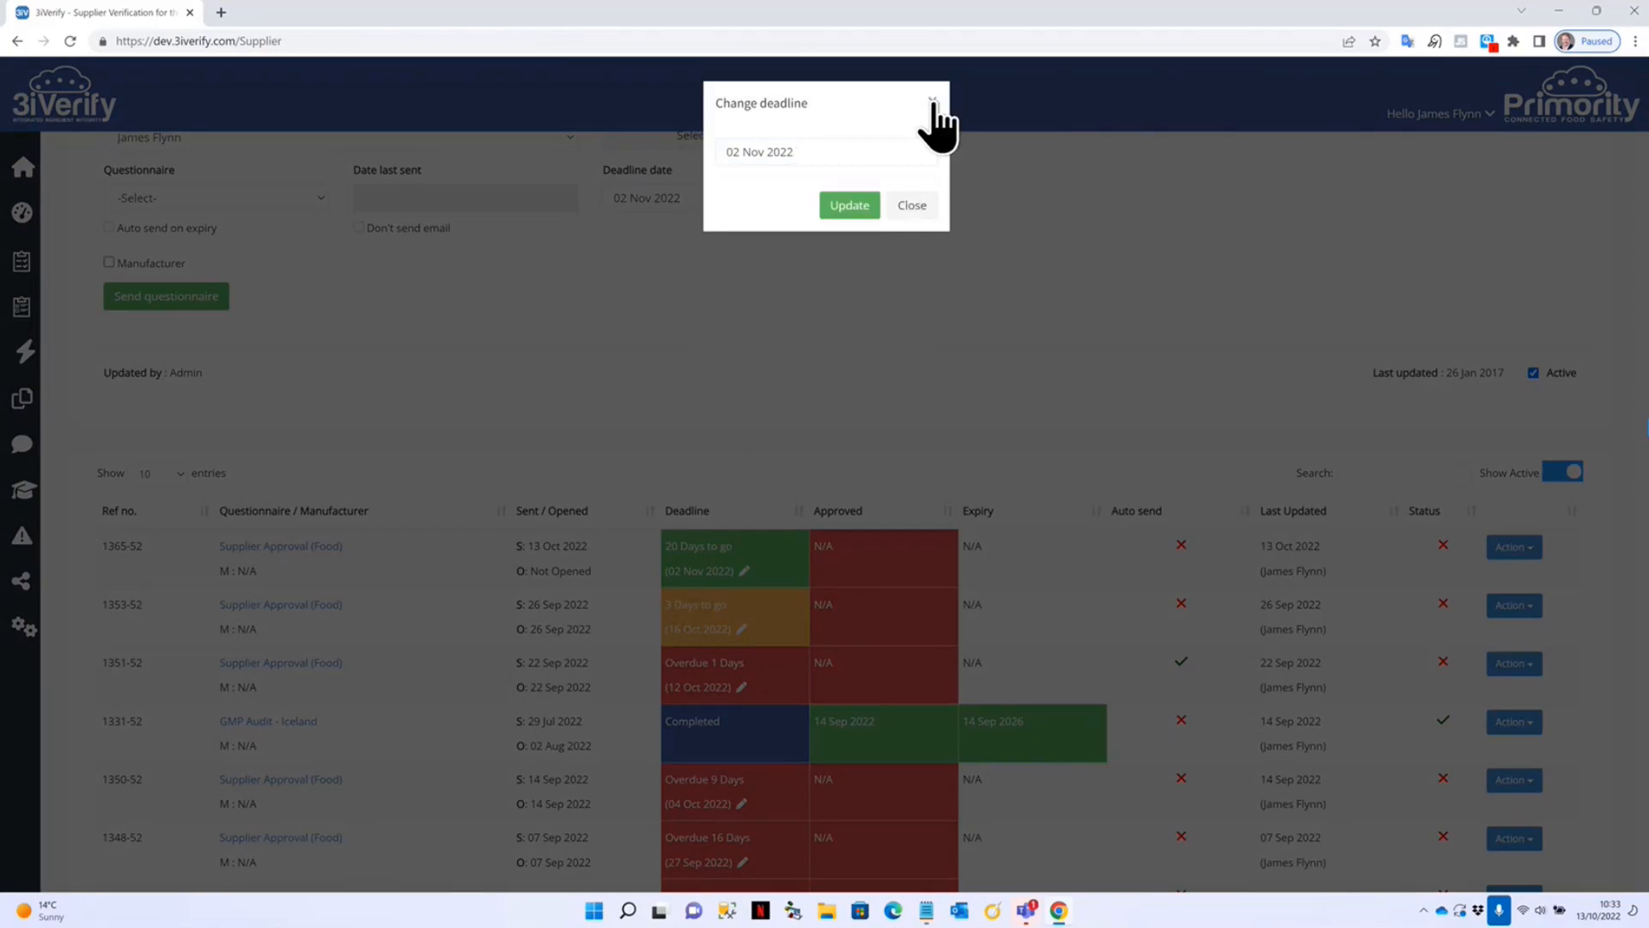
{"action": "left_click", "coordinate": [931, 101]}
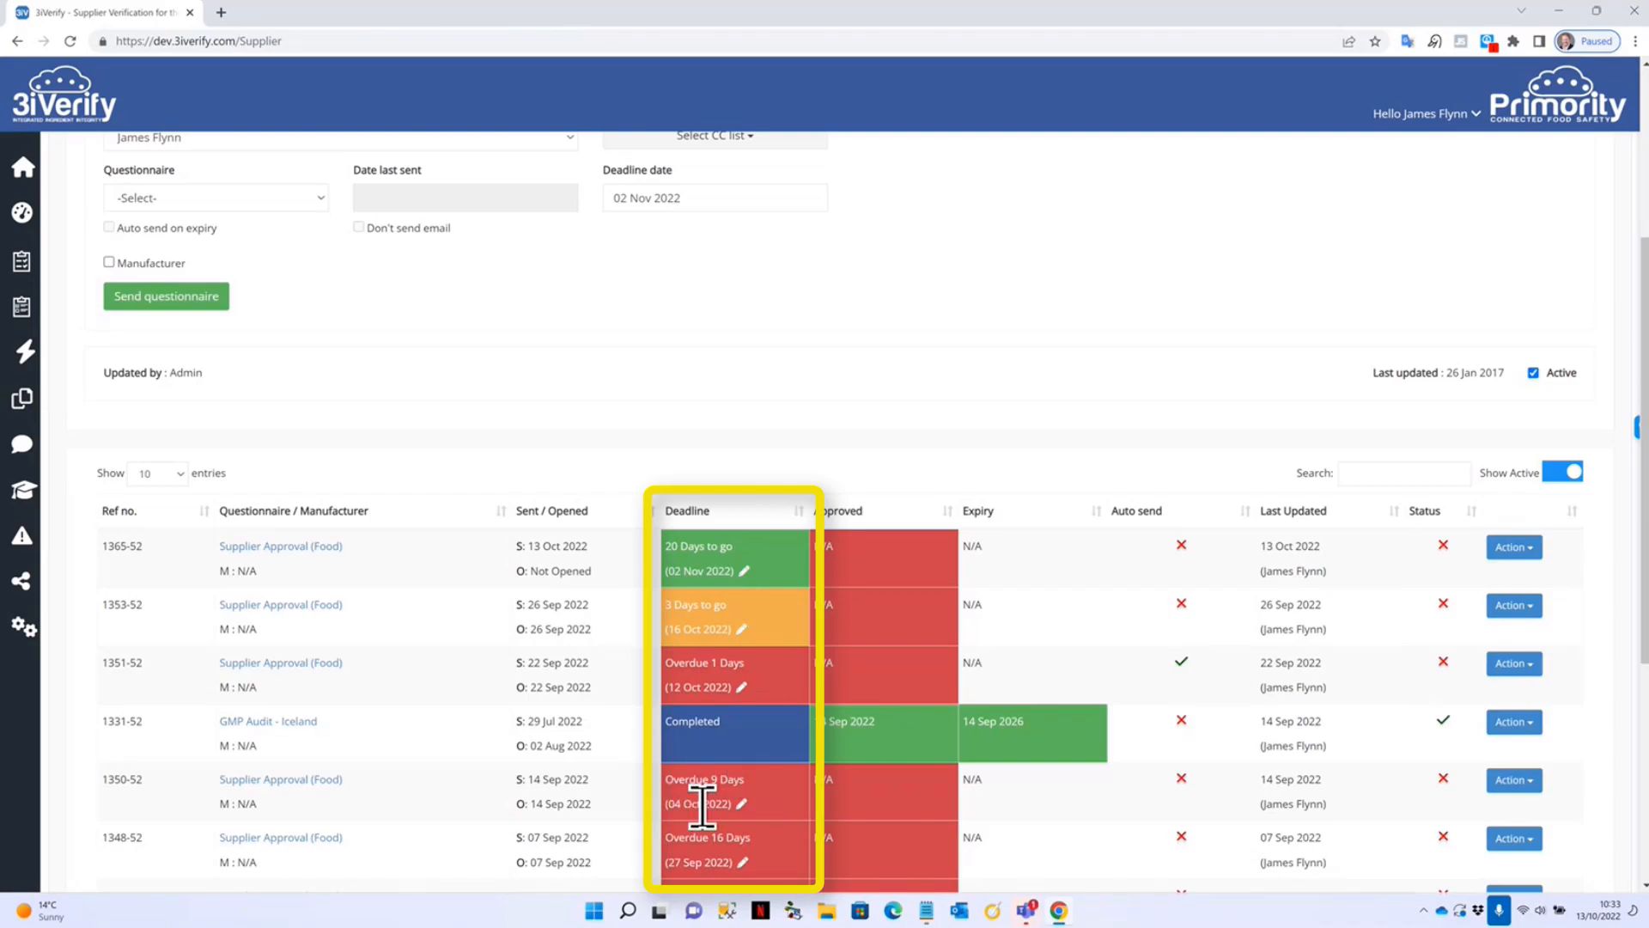
{"action": "scroll", "coordinate": [656, 817], "scroll_direction": "down", "scroll_amount": 2}
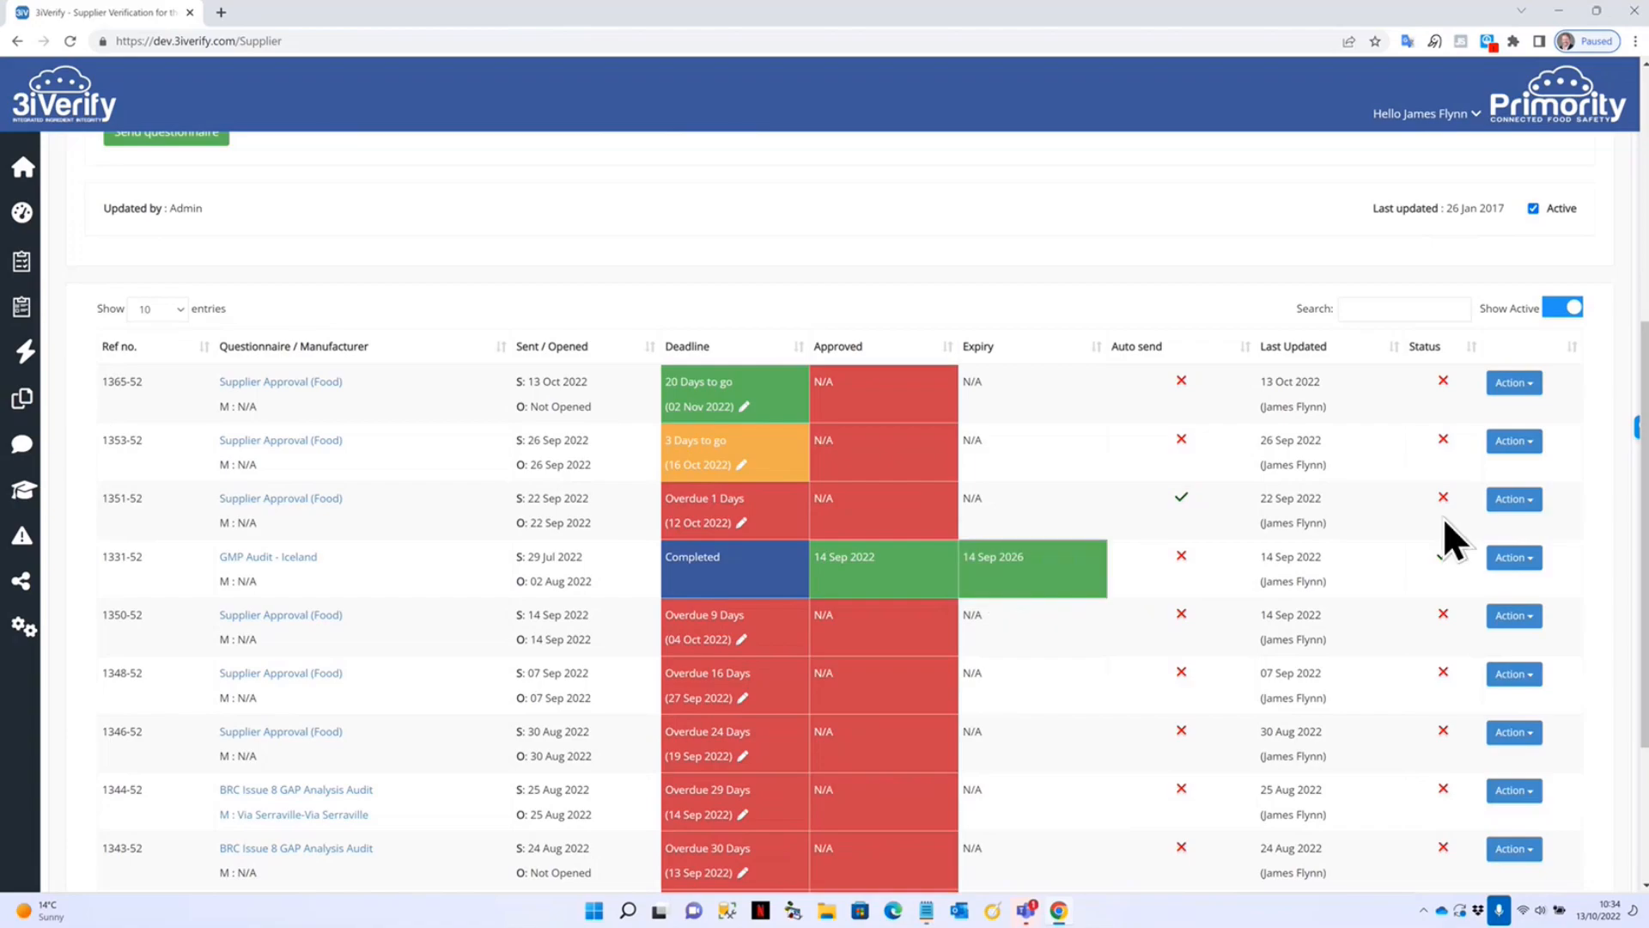
Open the Action menu on the GMP Audit - Iceland row 1331-52.
{"action": "left_click", "coordinate": [1533, 560]}
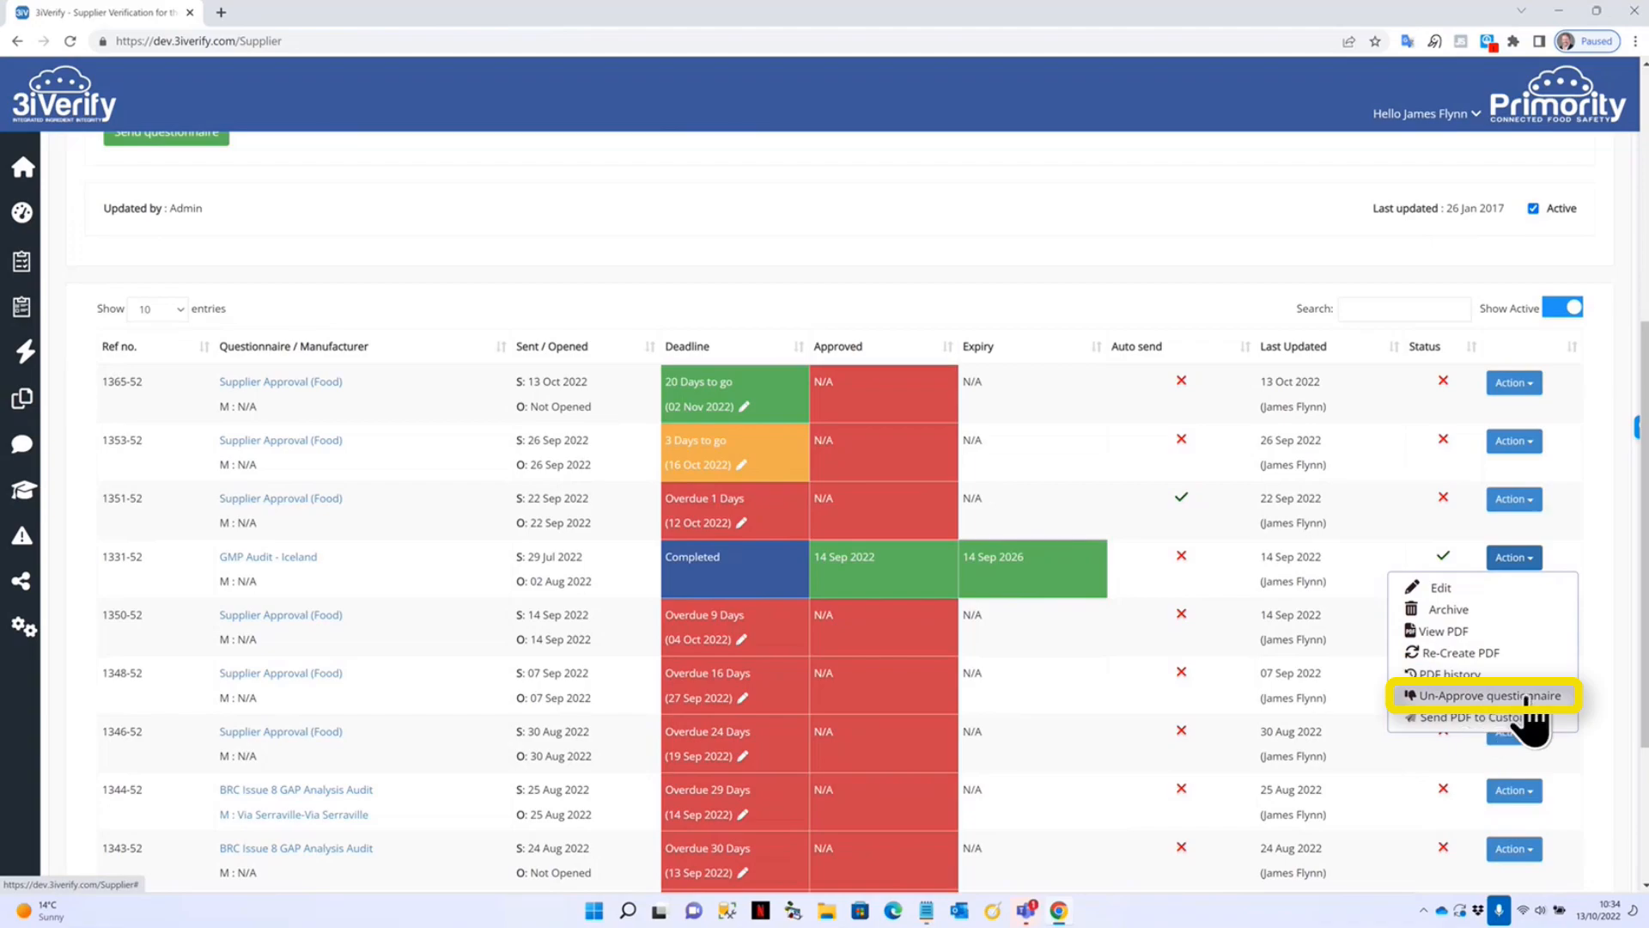
Address the PDF to a Primority Test contact, excluding Audit Details, Hygiene Standards and Foreign Body Control.
{"action": "left_click", "coordinate": [1451, 719]}
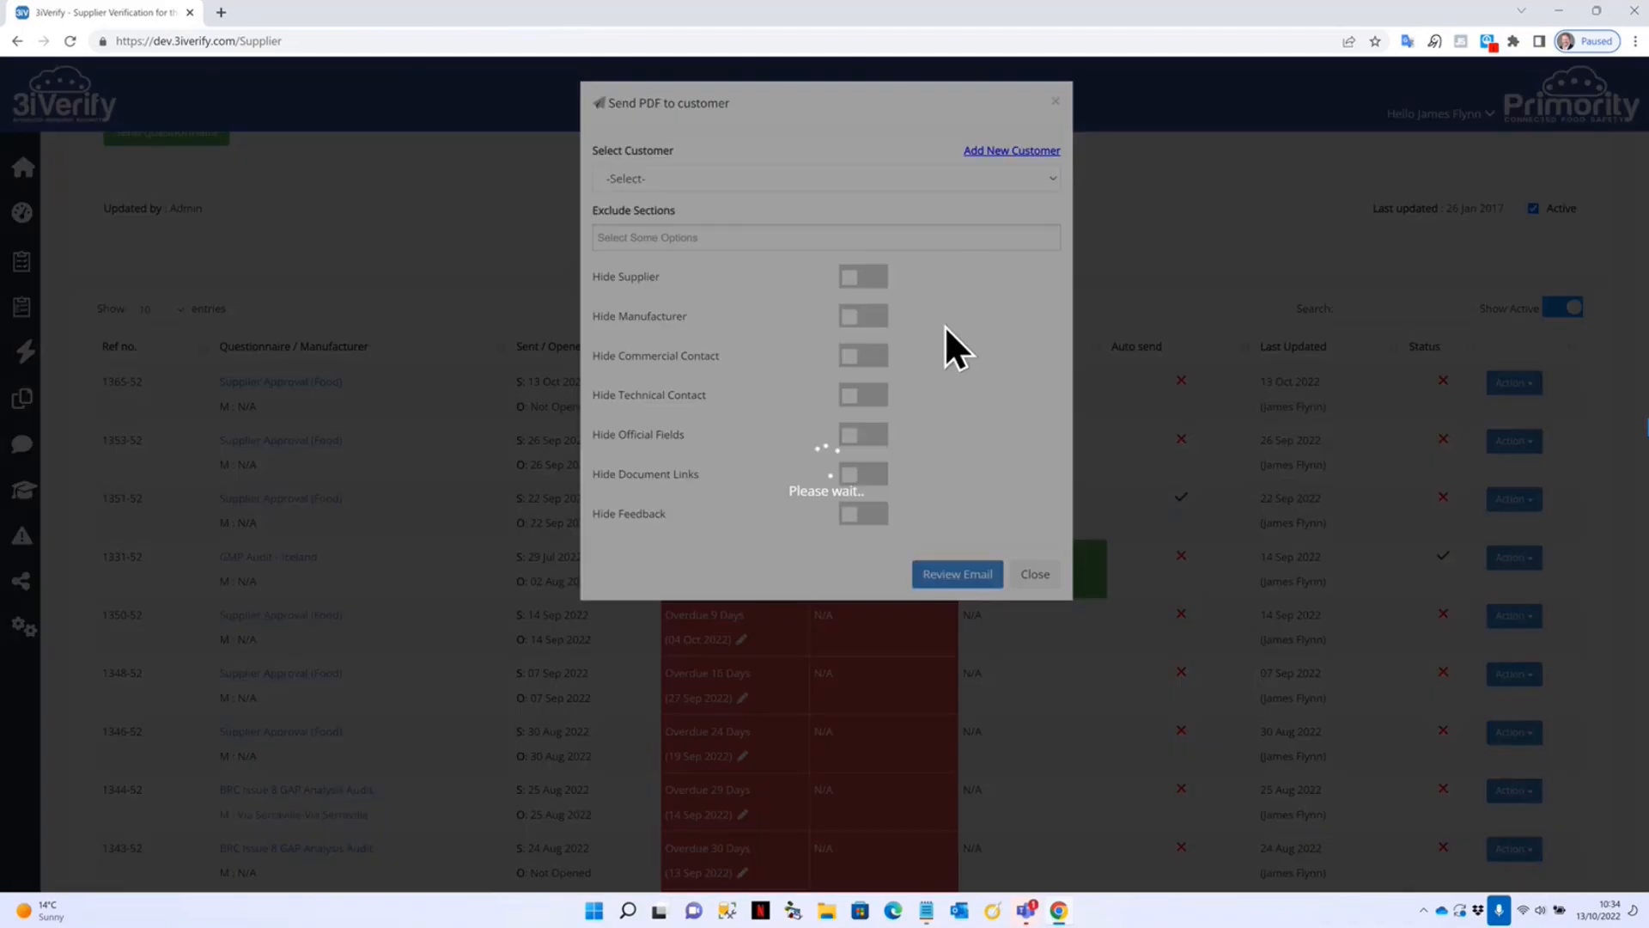
{"action": "left_click", "coordinate": [652, 178]}
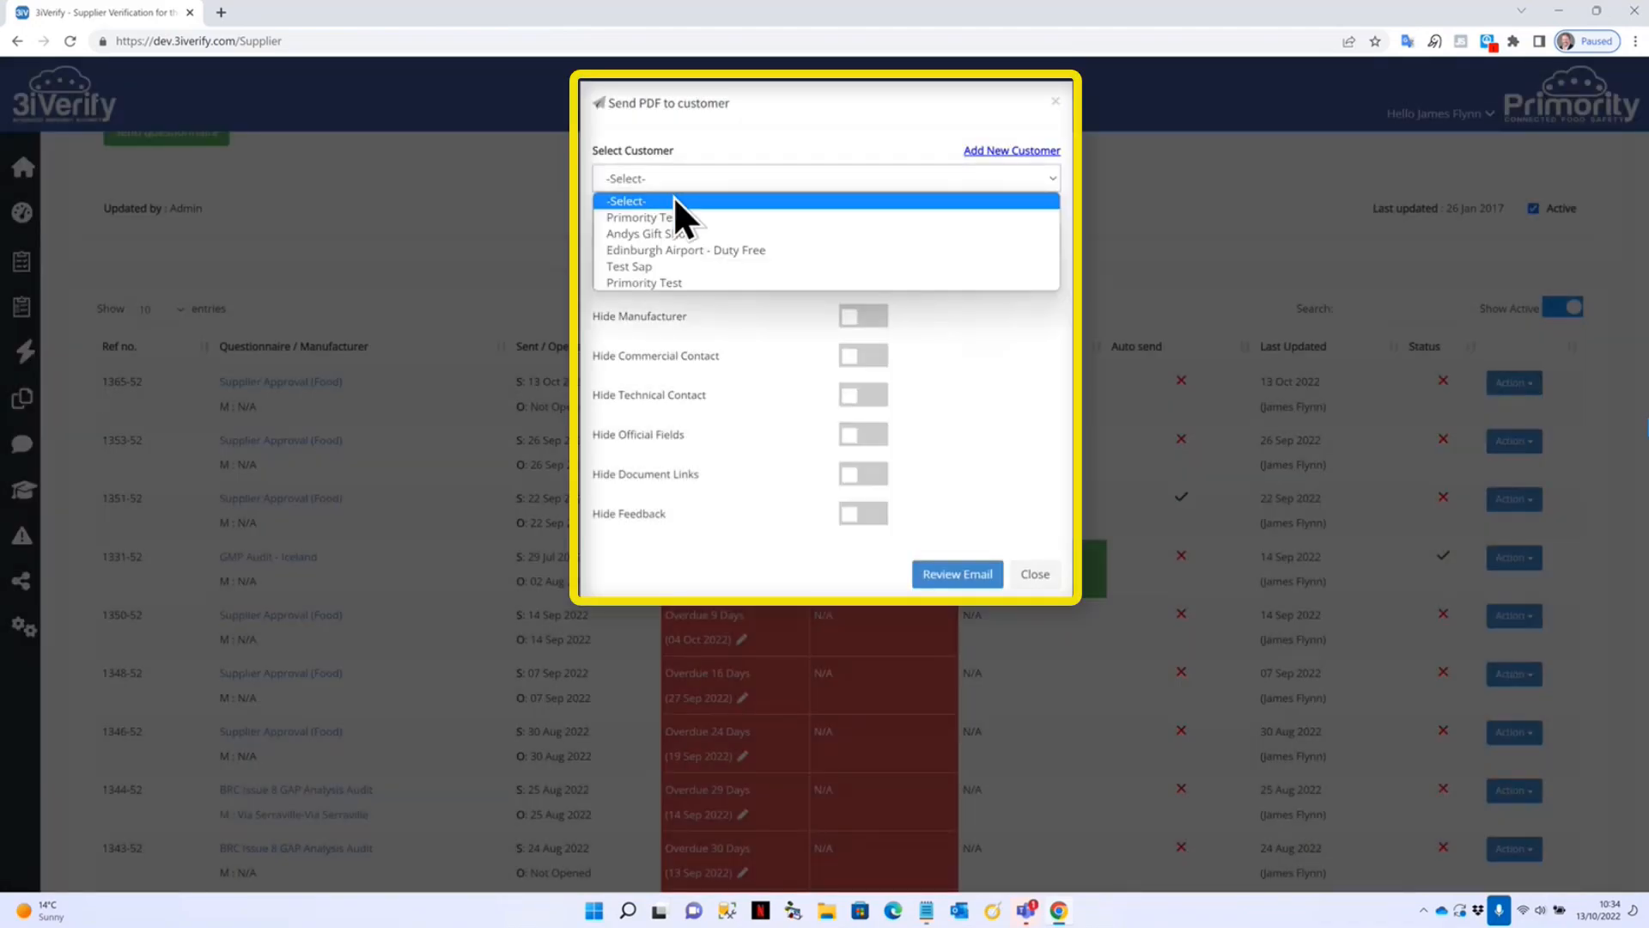
{"action": "left_click", "coordinate": [751, 221]}
{"action": "left_click", "coordinate": [725, 231]}
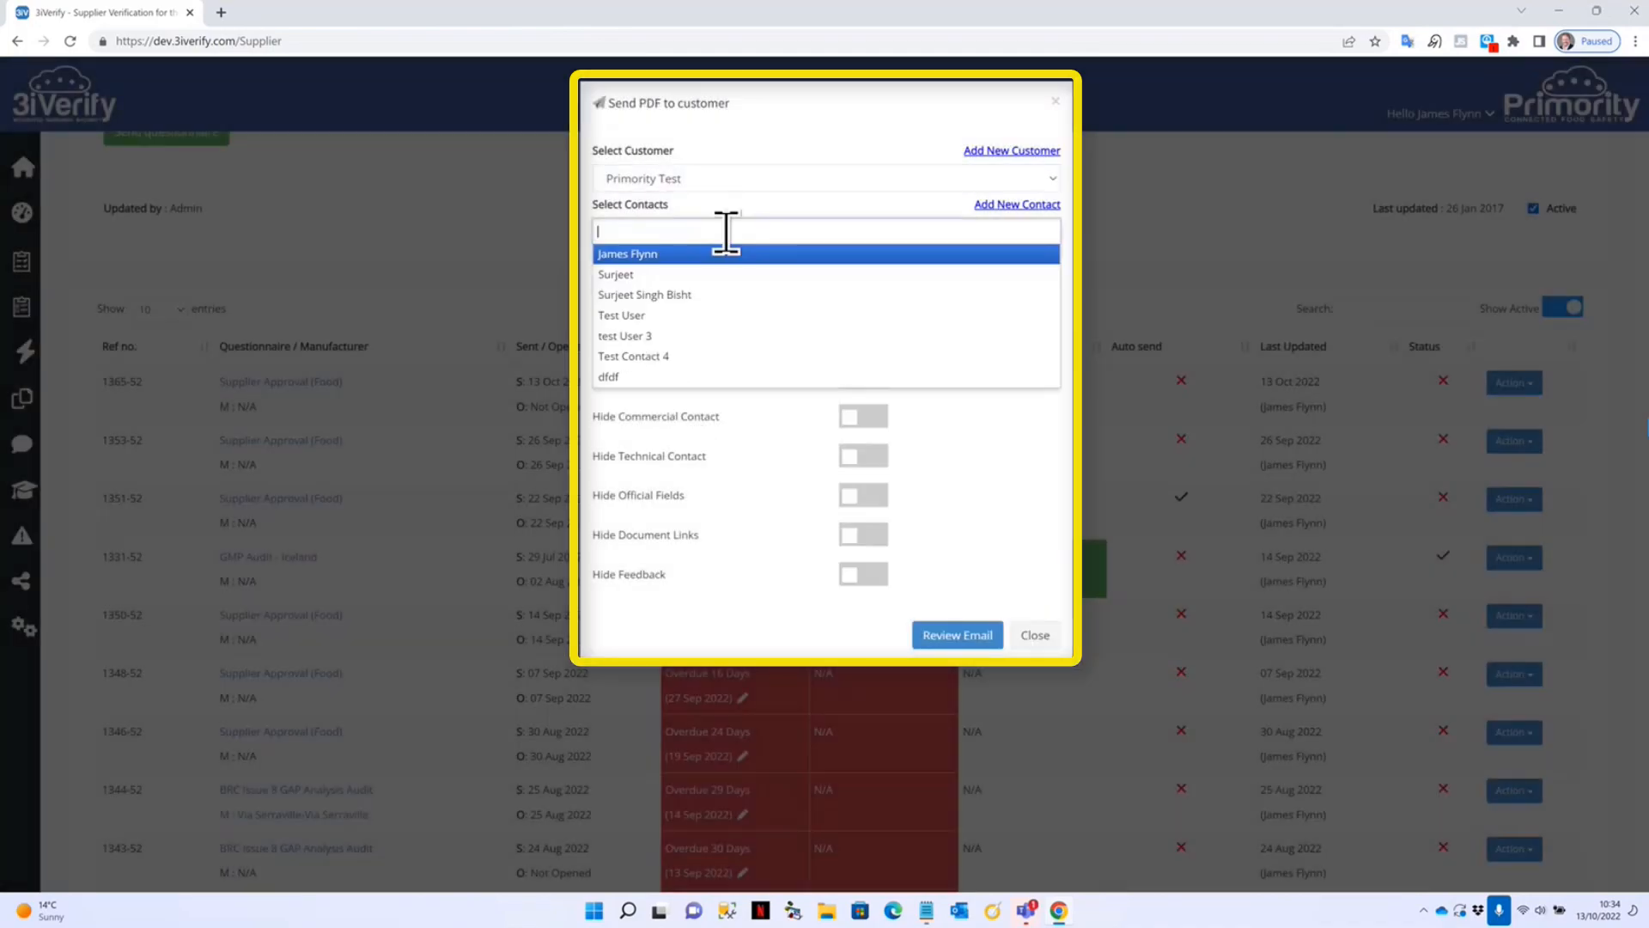
{"action": "left_click", "coordinate": [688, 255]}
{"action": "left_click", "coordinate": [674, 297]}
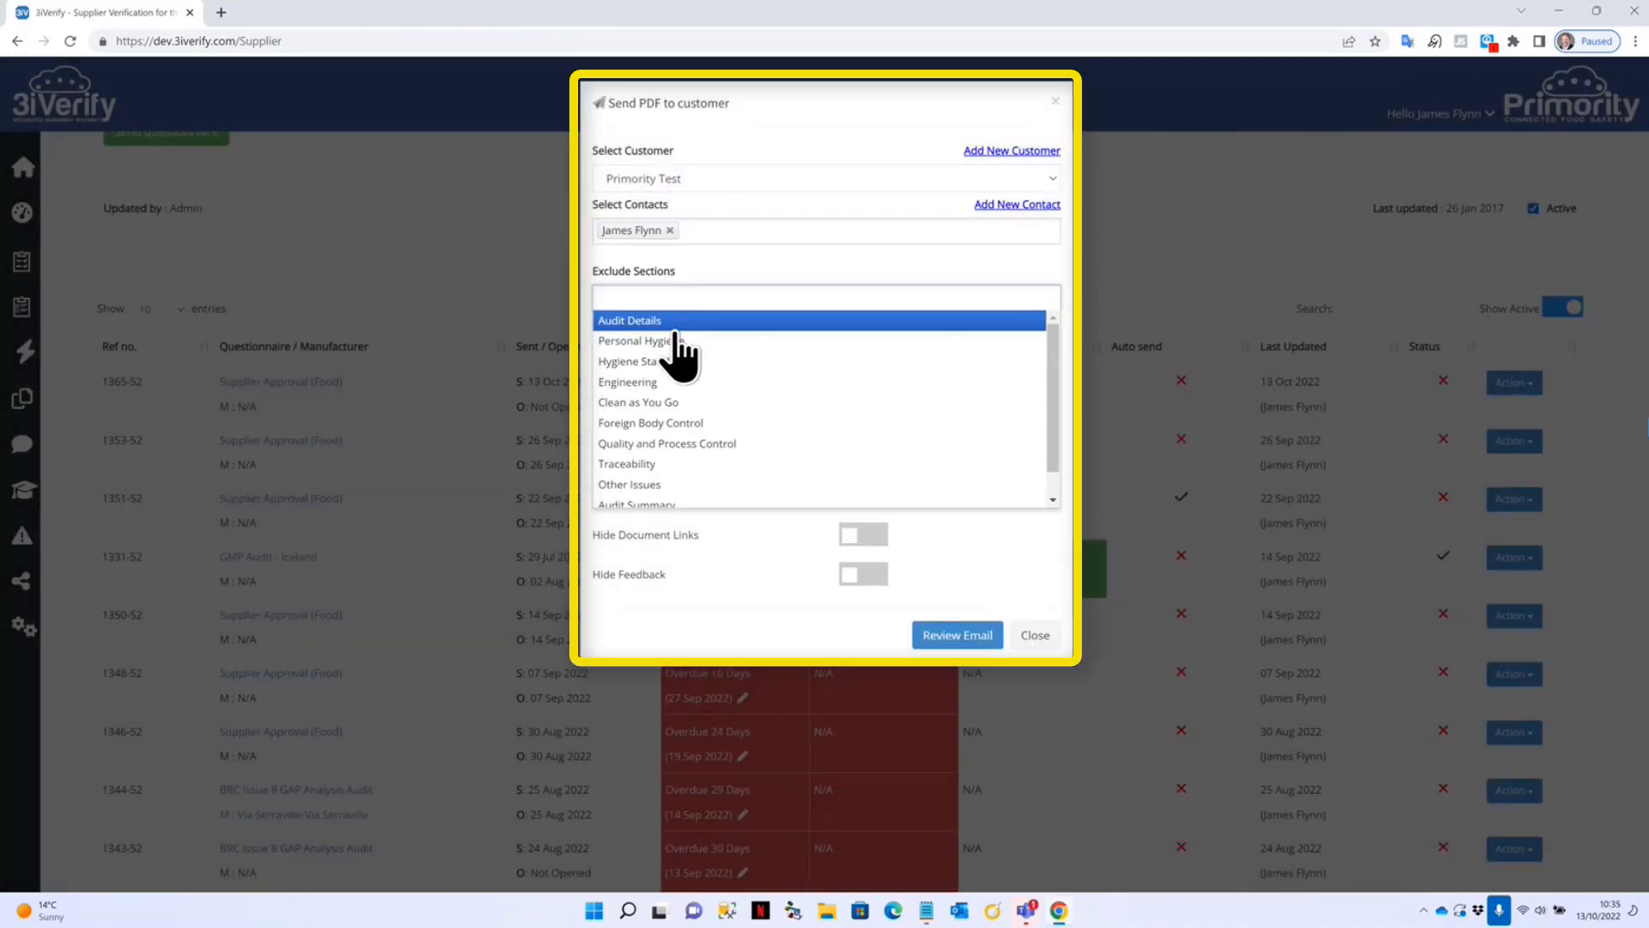
{"action": "left_click", "coordinate": [674, 322]}
{"action": "left_click", "coordinate": [839, 297]}
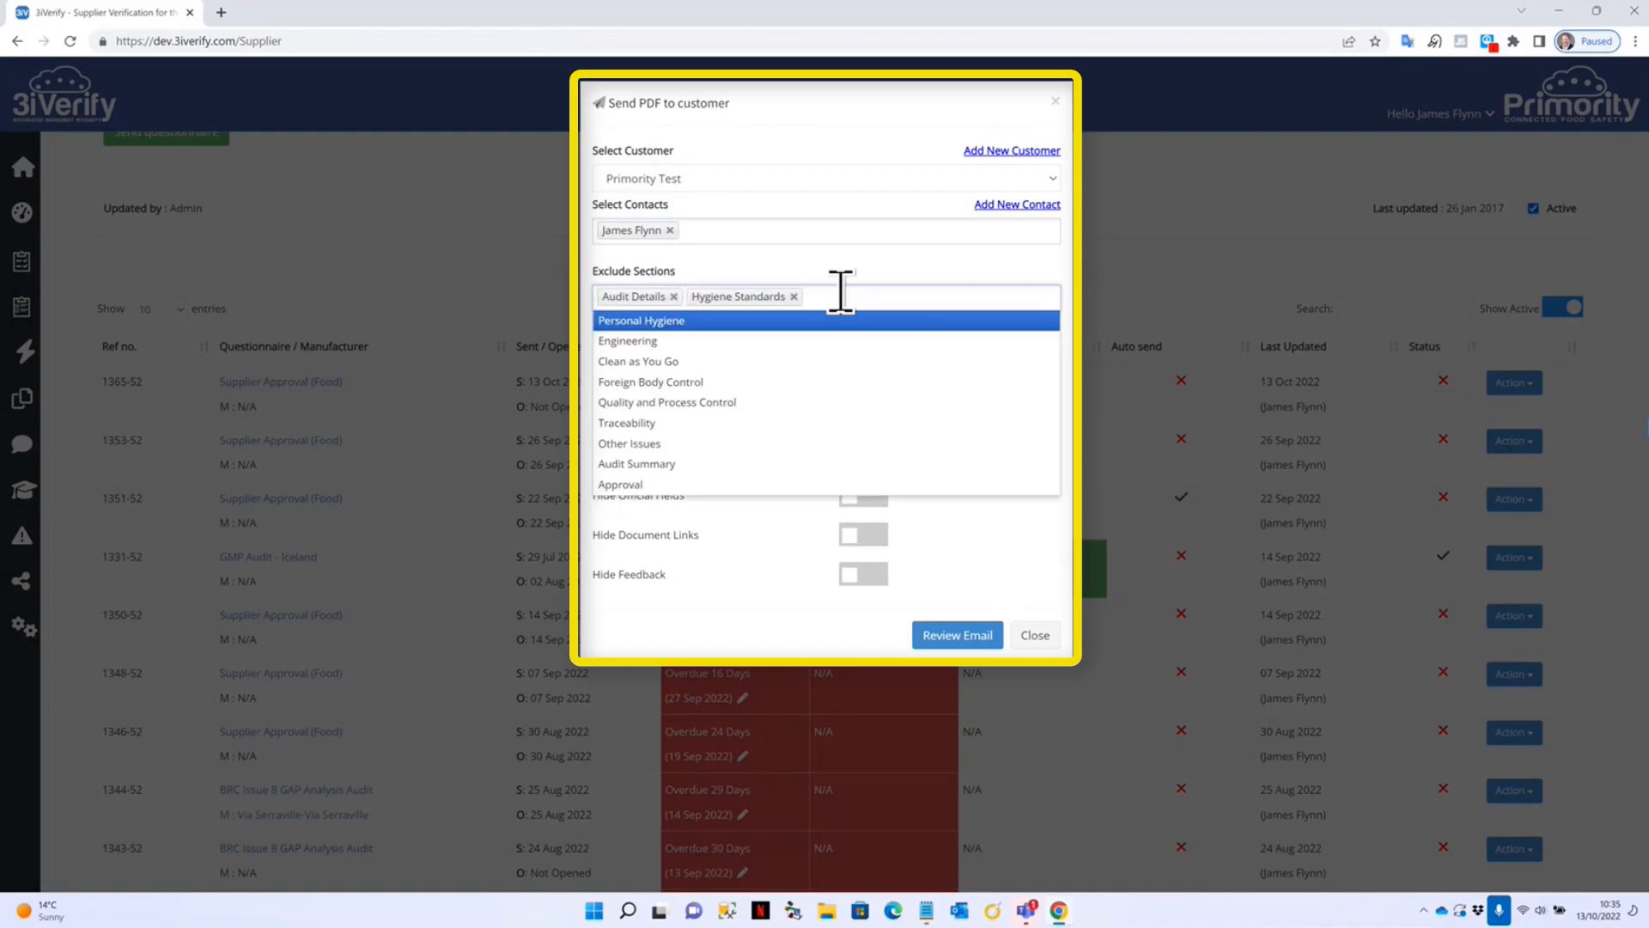
{"action": "left_click", "coordinate": [677, 384]}
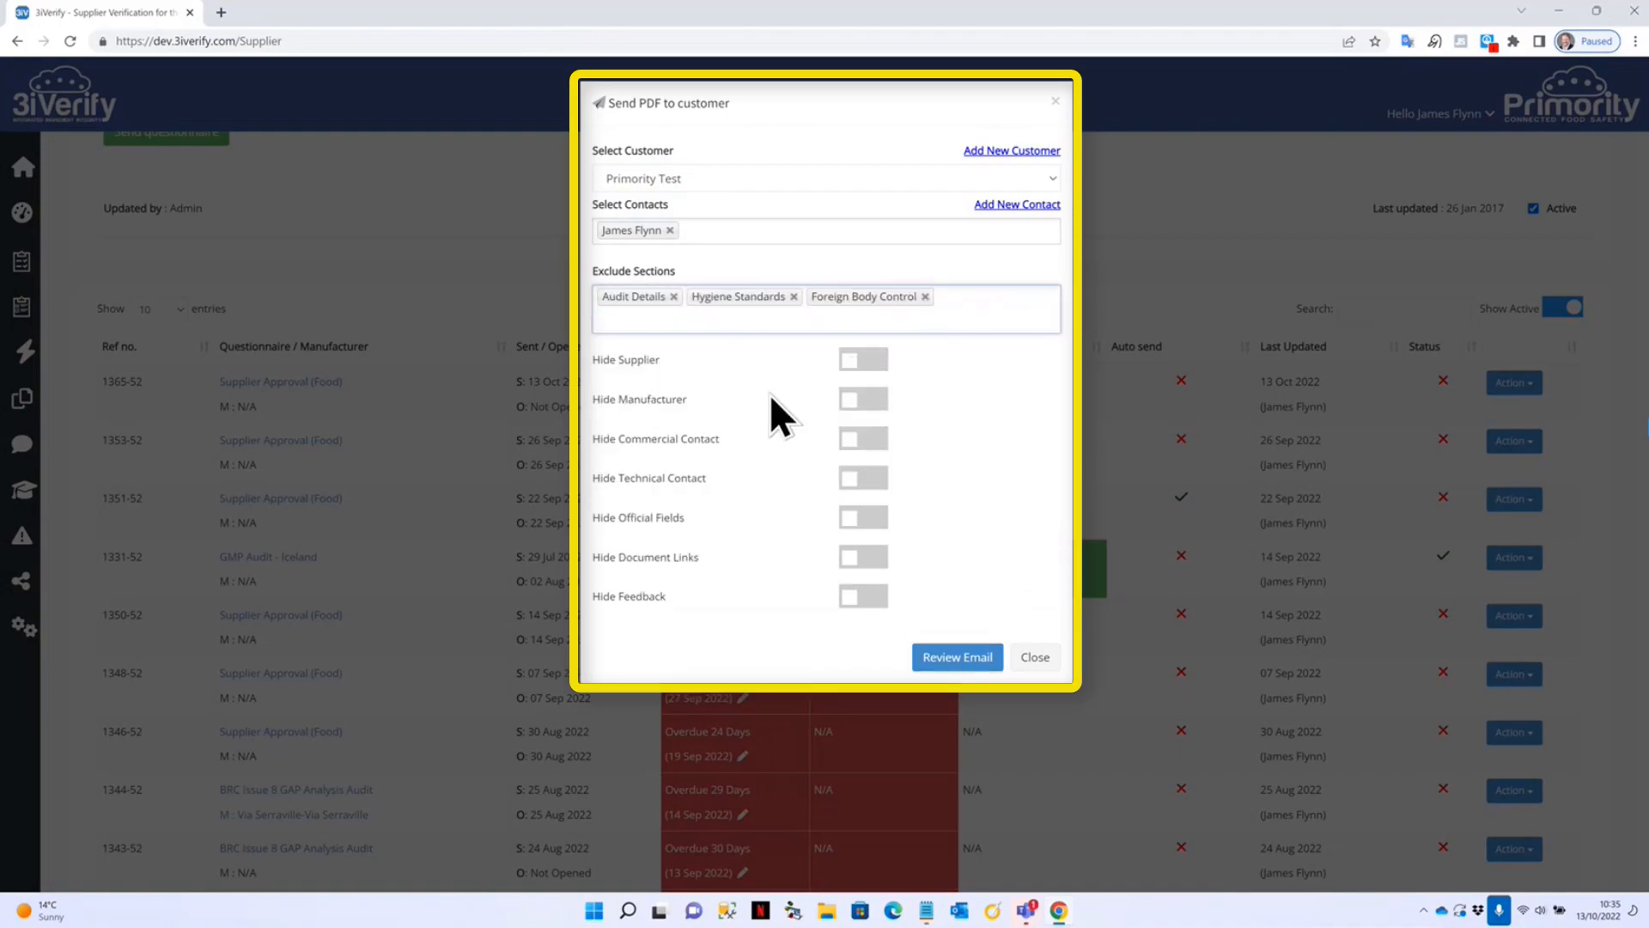
Turn on every hide option with internal commercial and technical contacts, review and send.
{"action": "left_click", "coordinate": [866, 361]}
{"action": "left_click", "coordinate": [847, 400]}
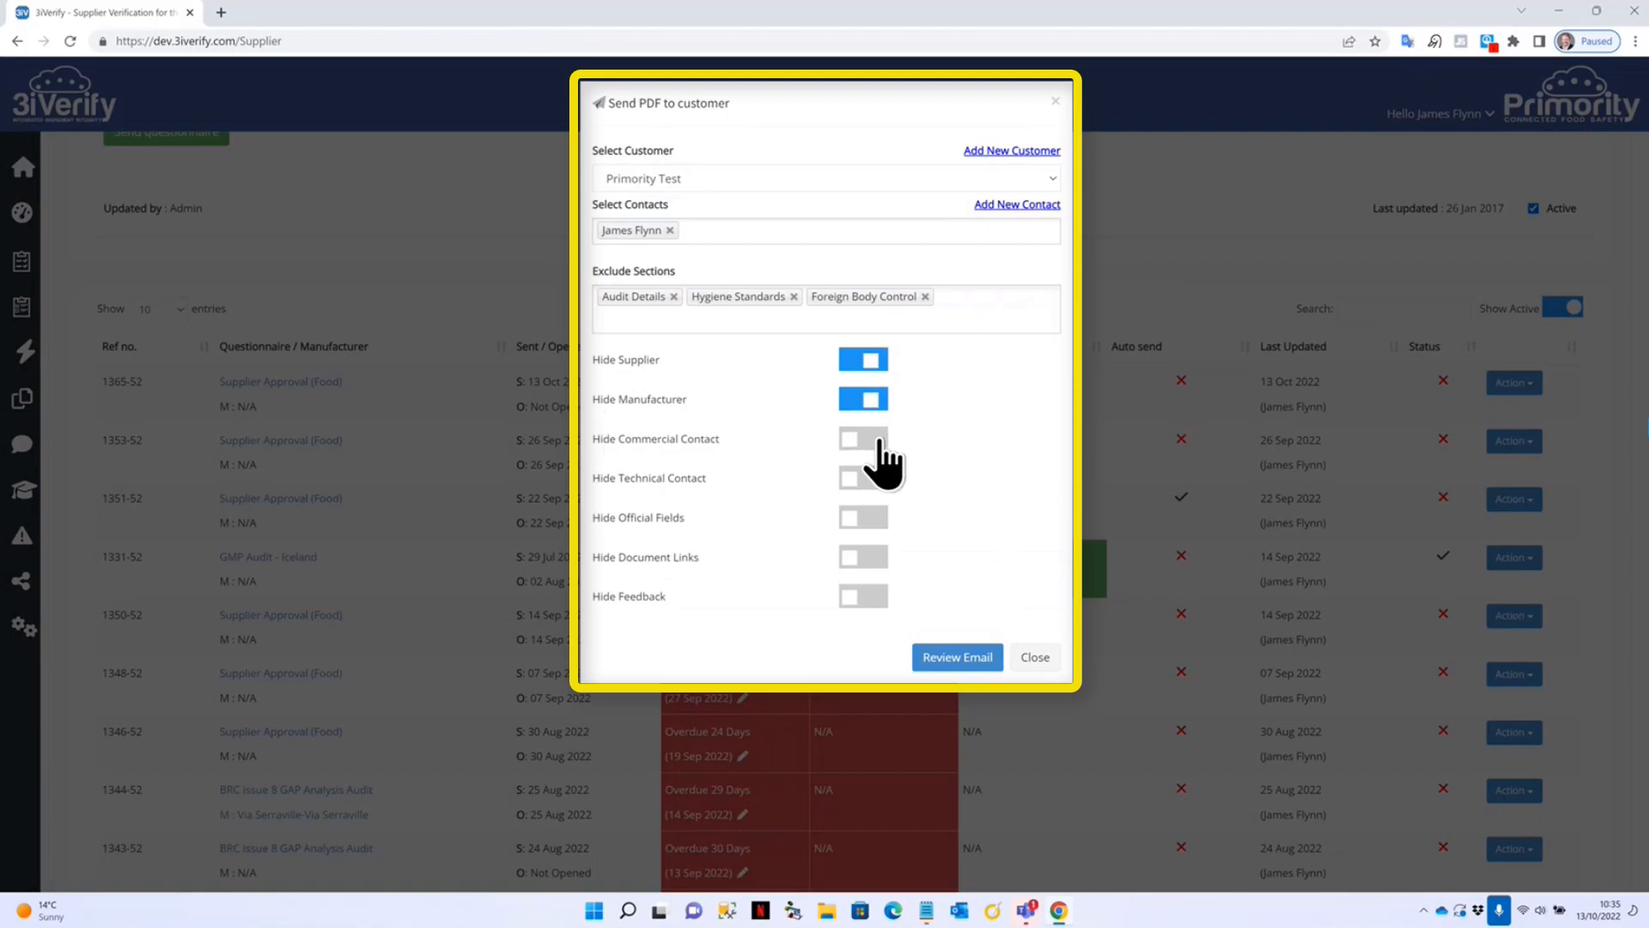
{"action": "left_click", "coordinate": [863, 439]}
{"action": "left_click", "coordinate": [921, 472]}
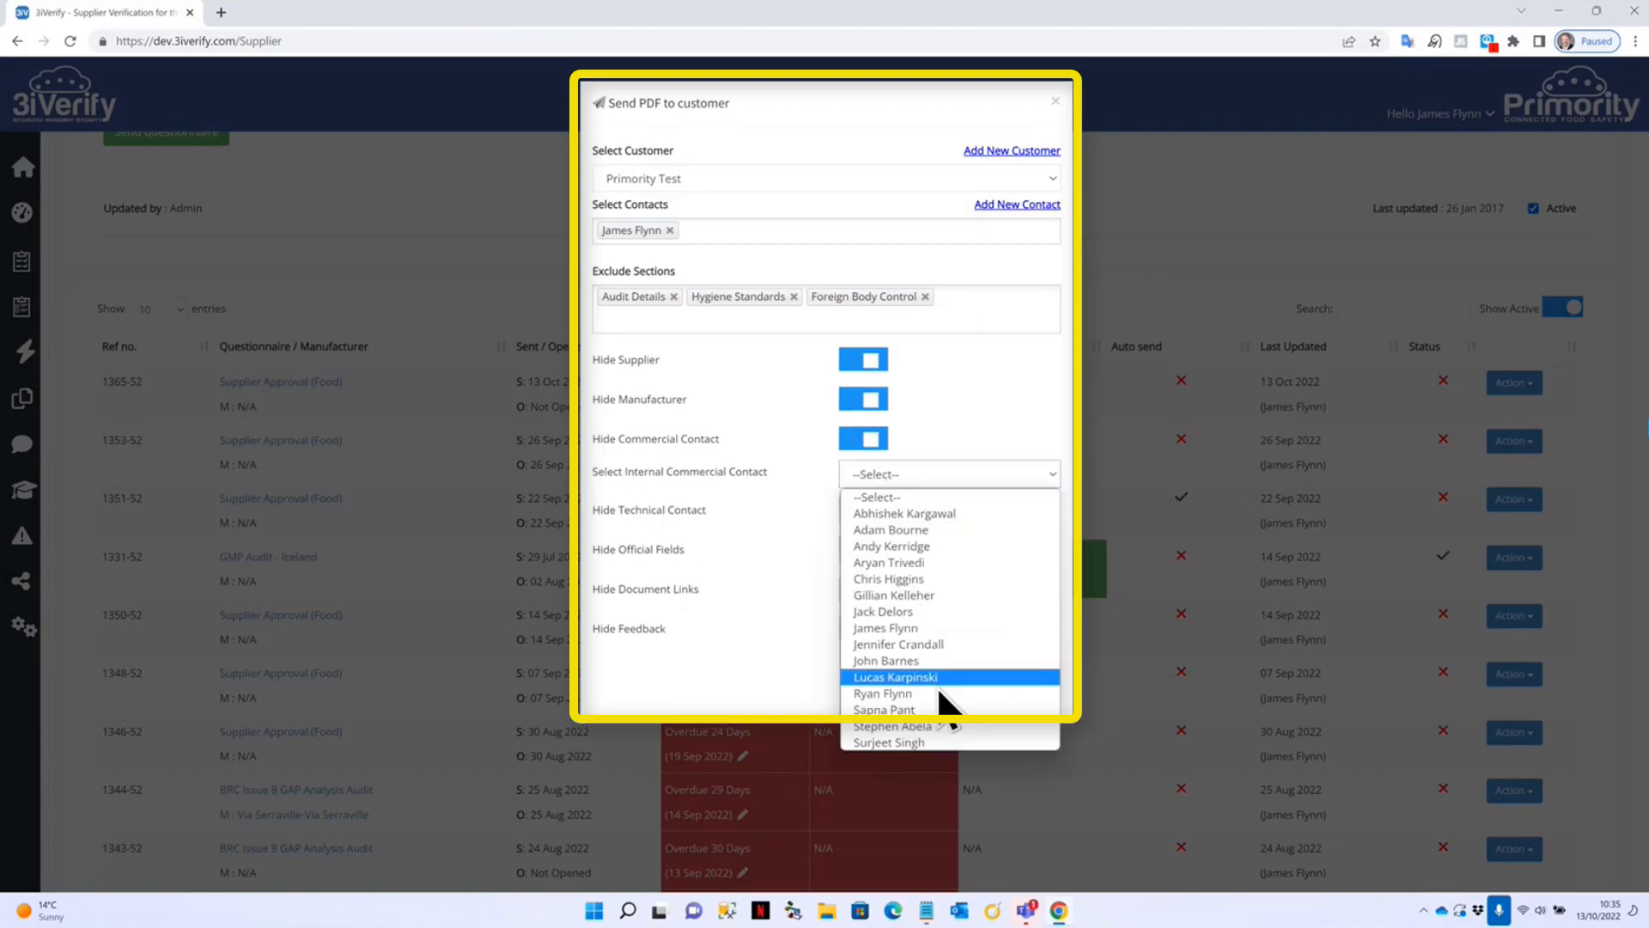
{"action": "left_click", "coordinate": [967, 627]}
{"action": "left_click", "coordinate": [861, 510]}
{"action": "left_click", "coordinate": [904, 548]}
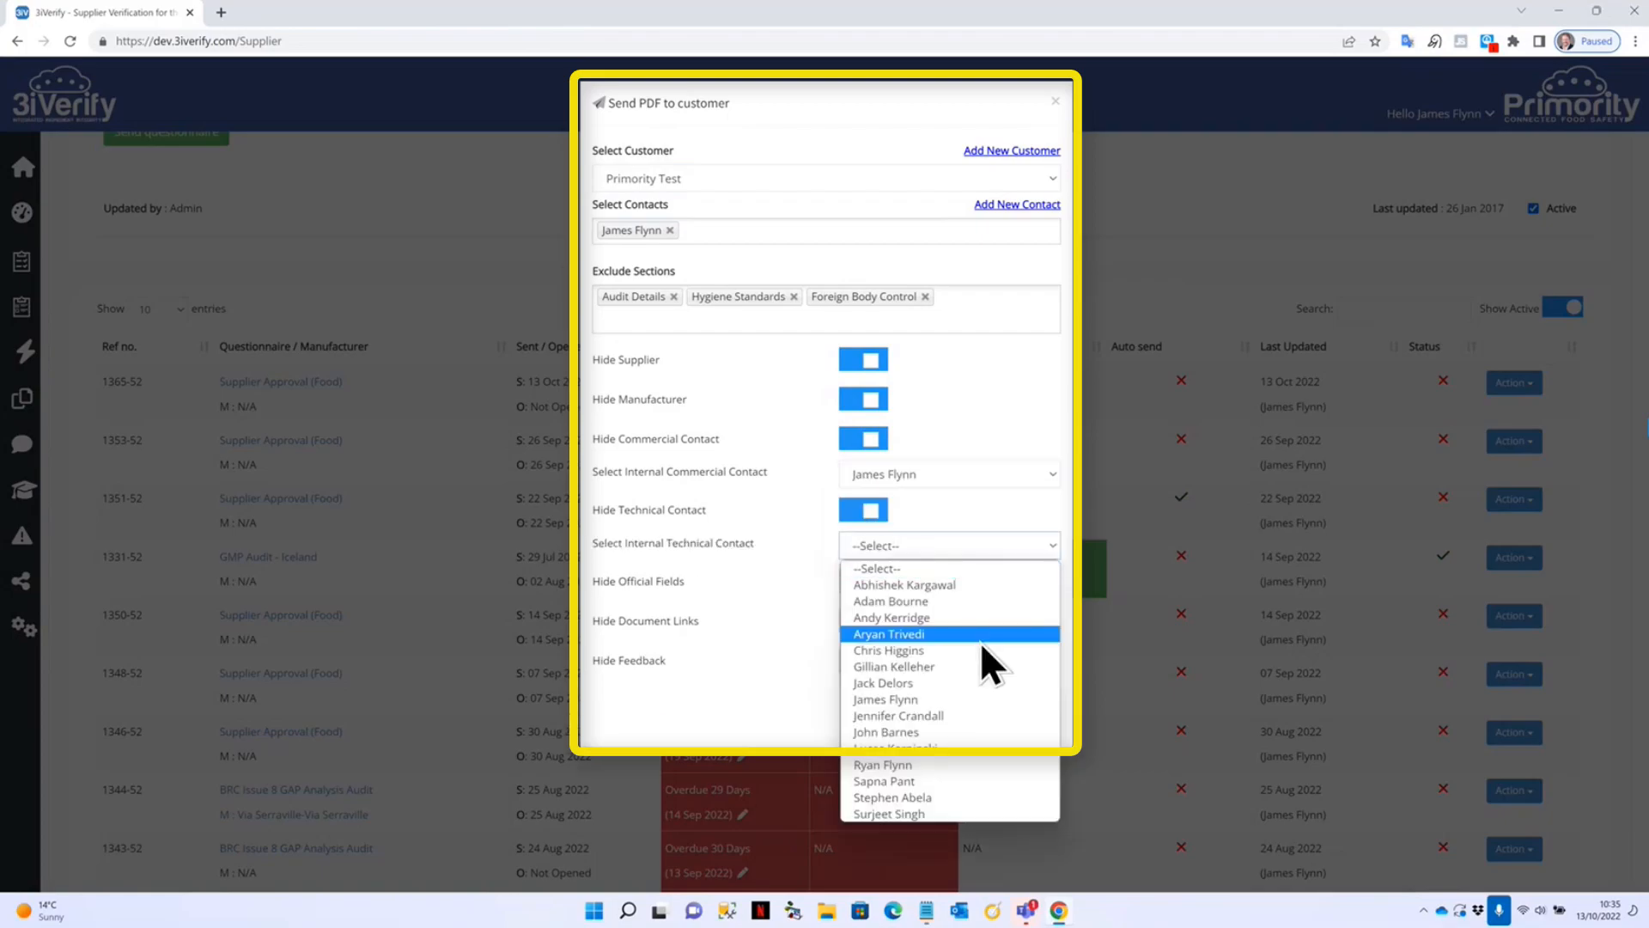
{"action": "left_click", "coordinate": [950, 698]}
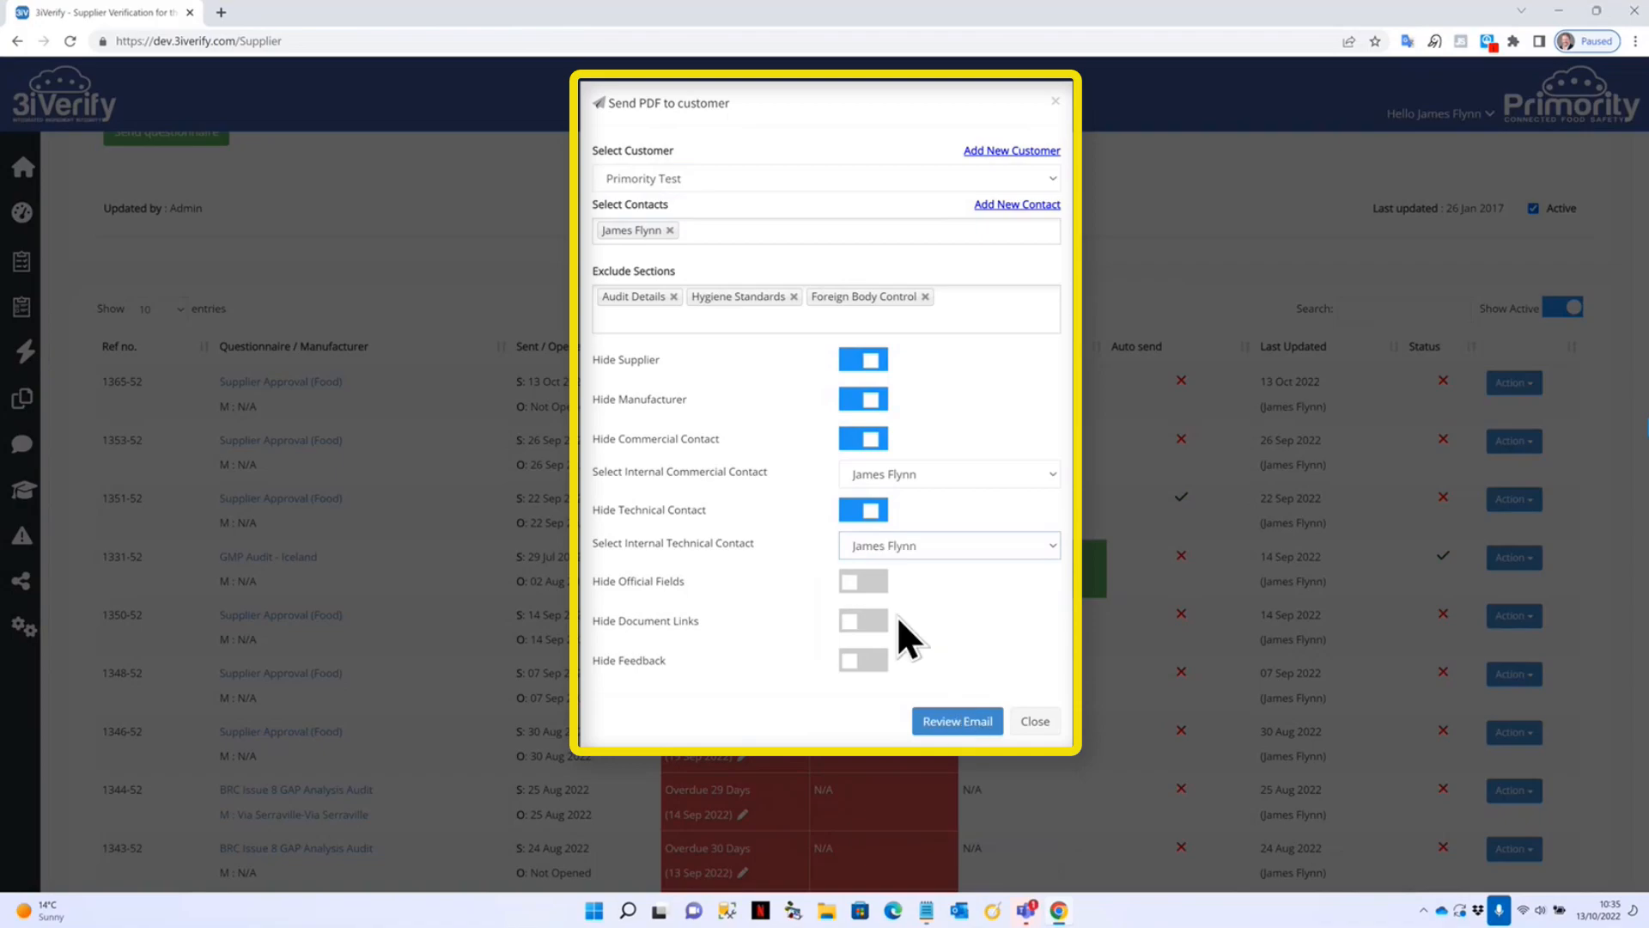
{"action": "left_click", "coordinate": [871, 584]}
{"action": "left_click", "coordinate": [876, 624]}
{"action": "left_click", "coordinate": [888, 661]}
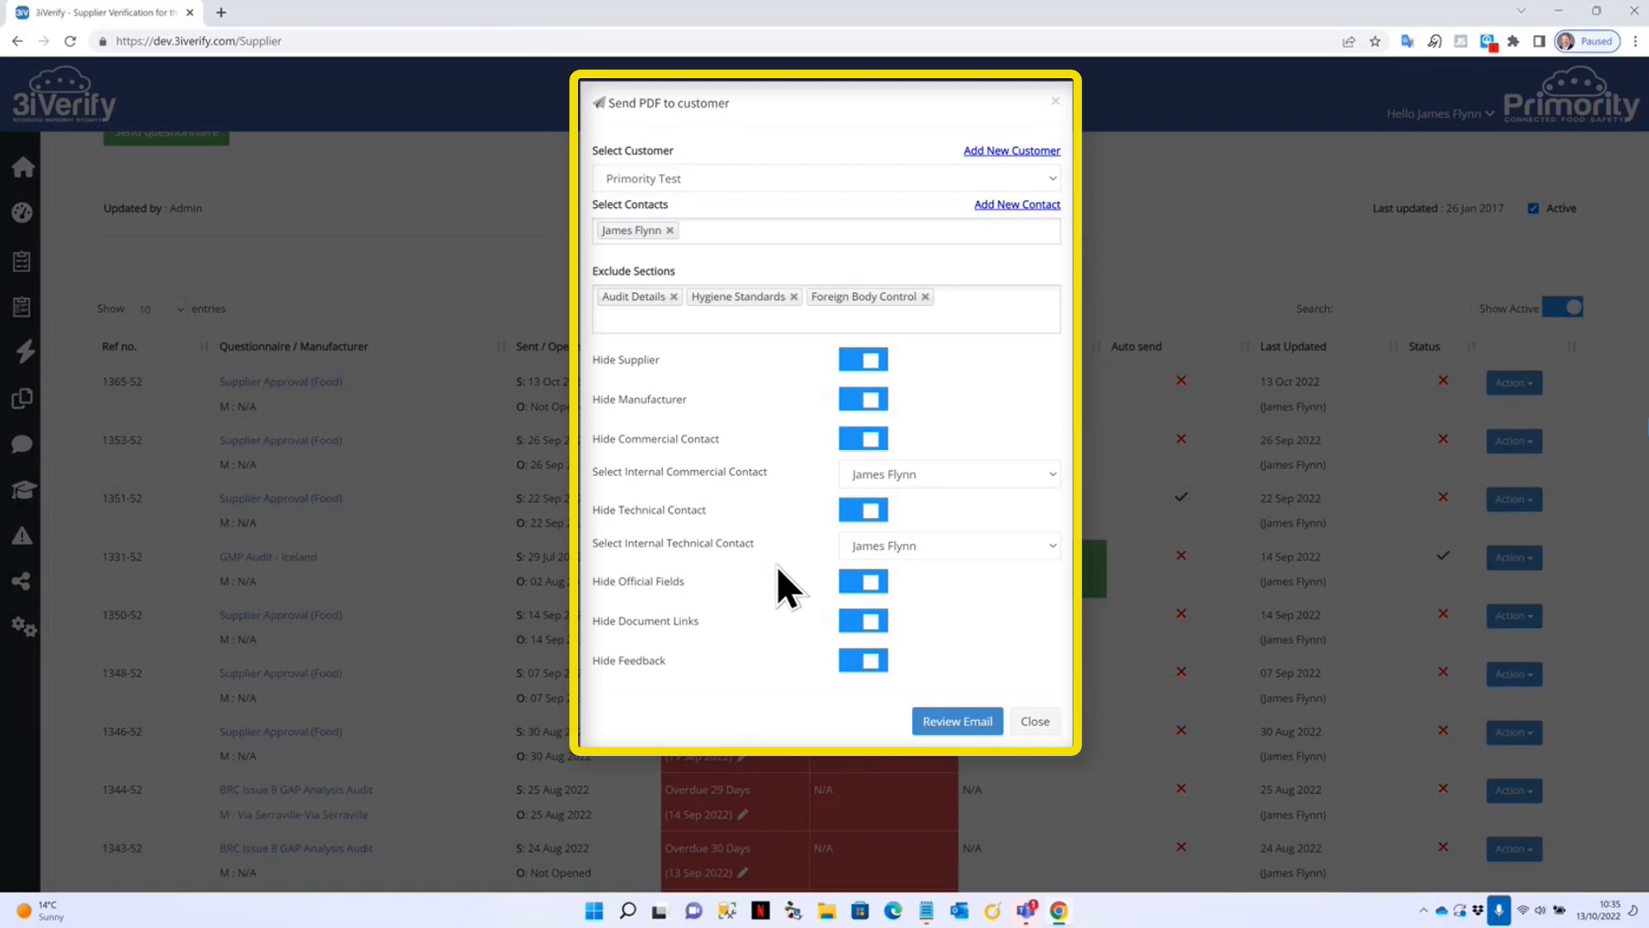
{"action": "left_click", "coordinate": [932, 724]}
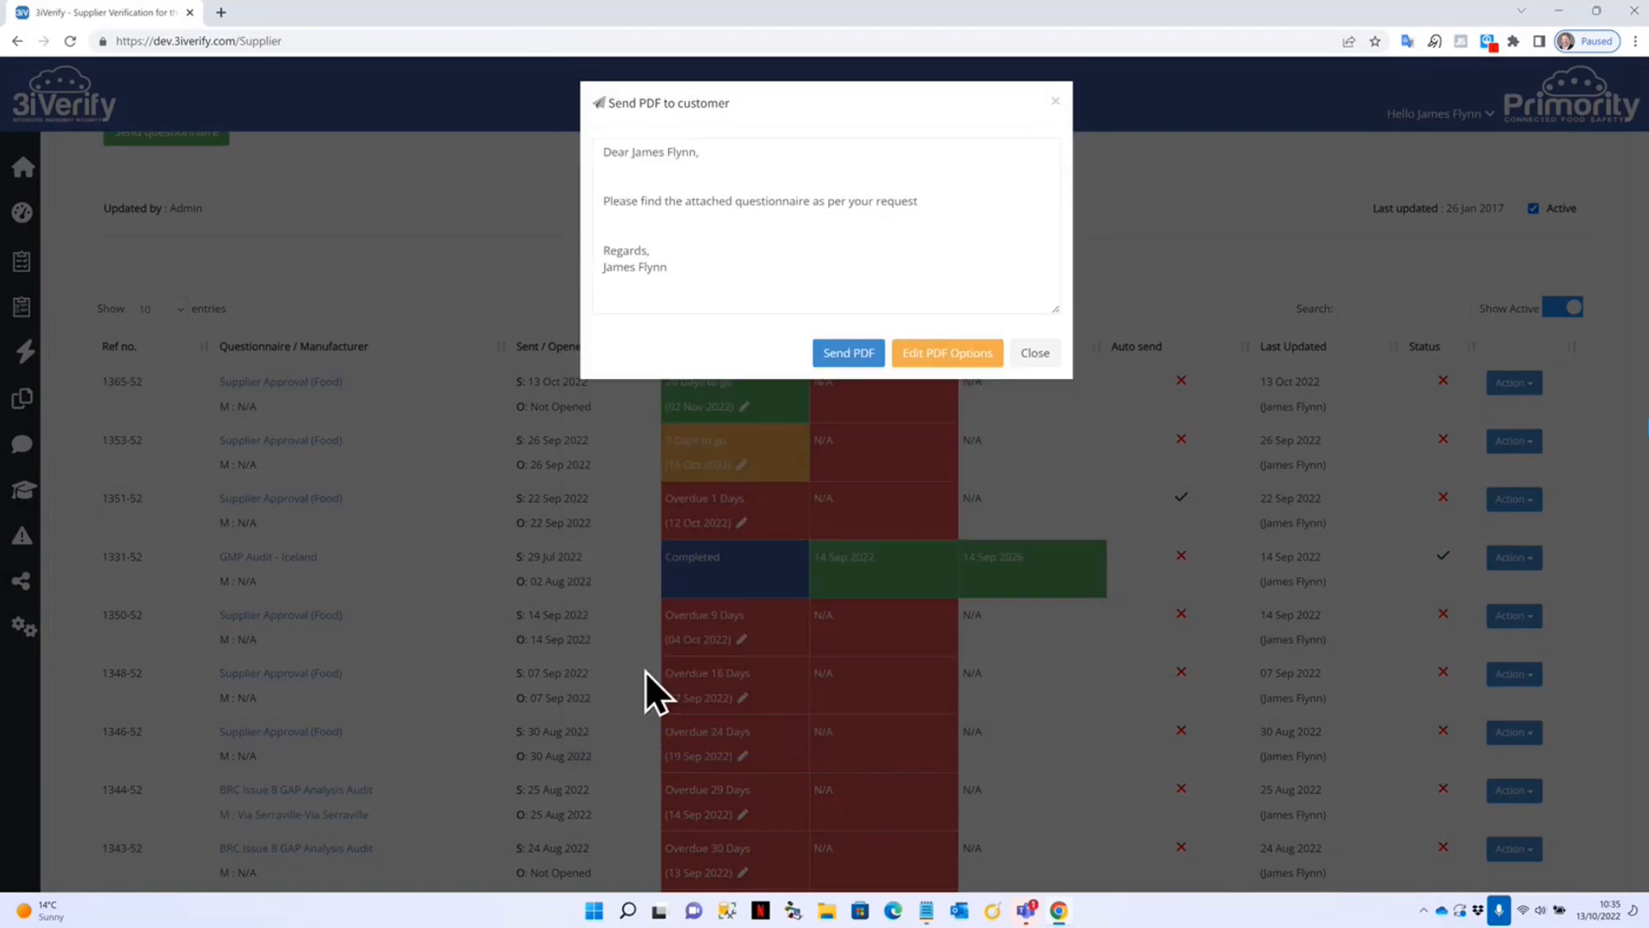
{"action": "left_click", "coordinate": [855, 359]}
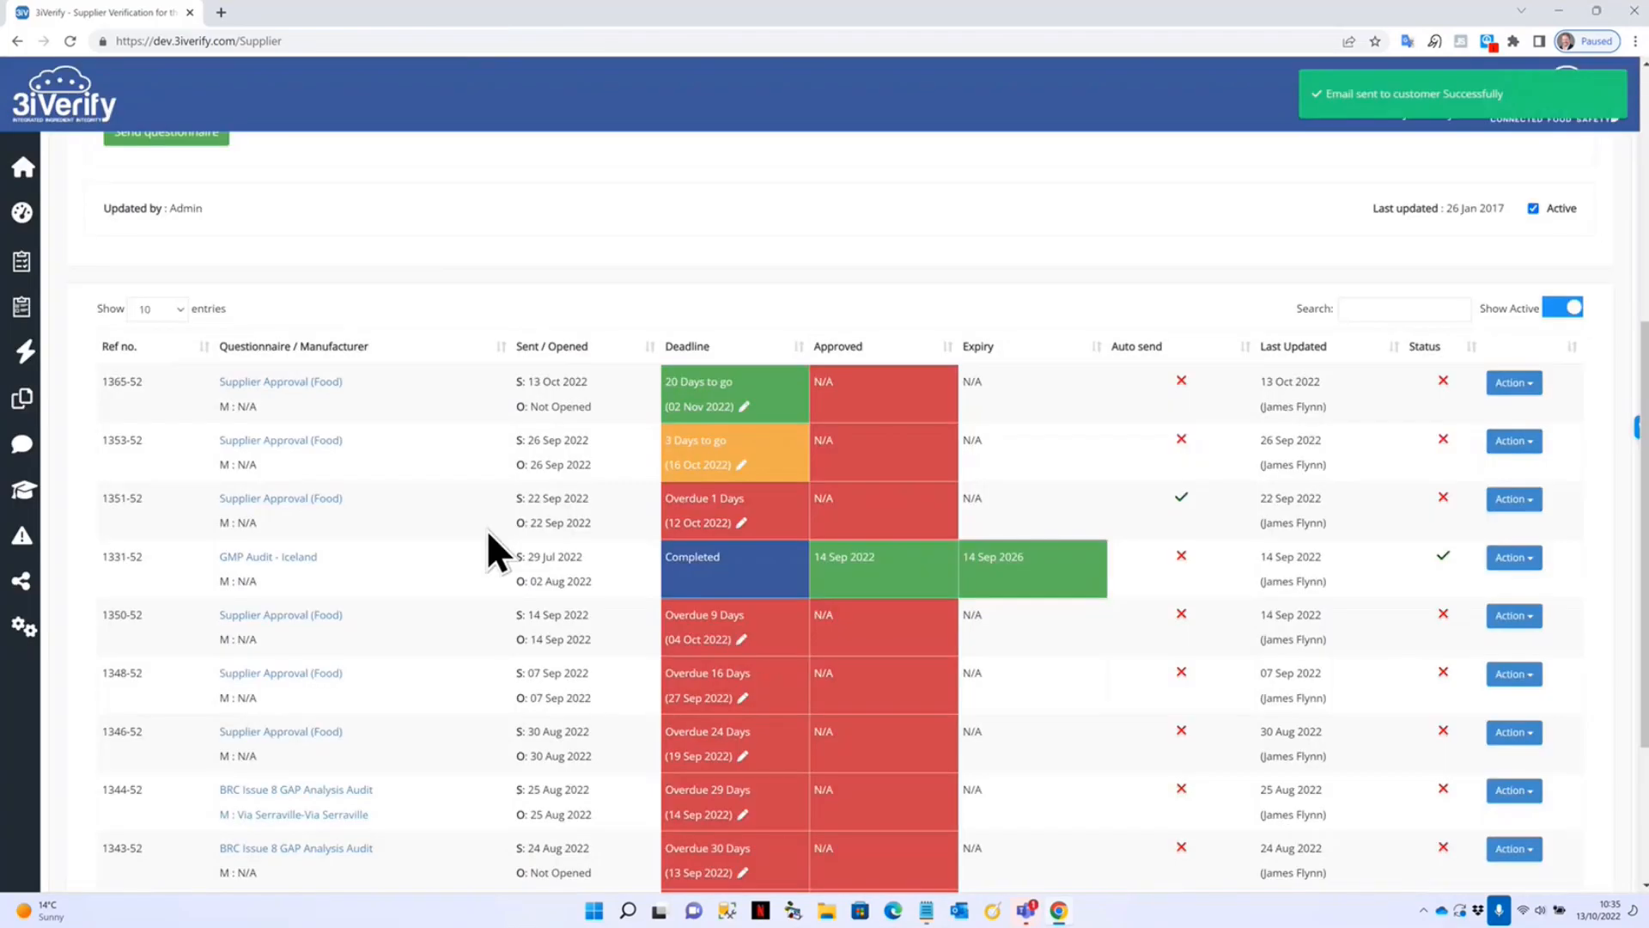
{"action": "scroll", "coordinate": [755, 636], "scroll_direction": "down", "scroll_amount": 3}
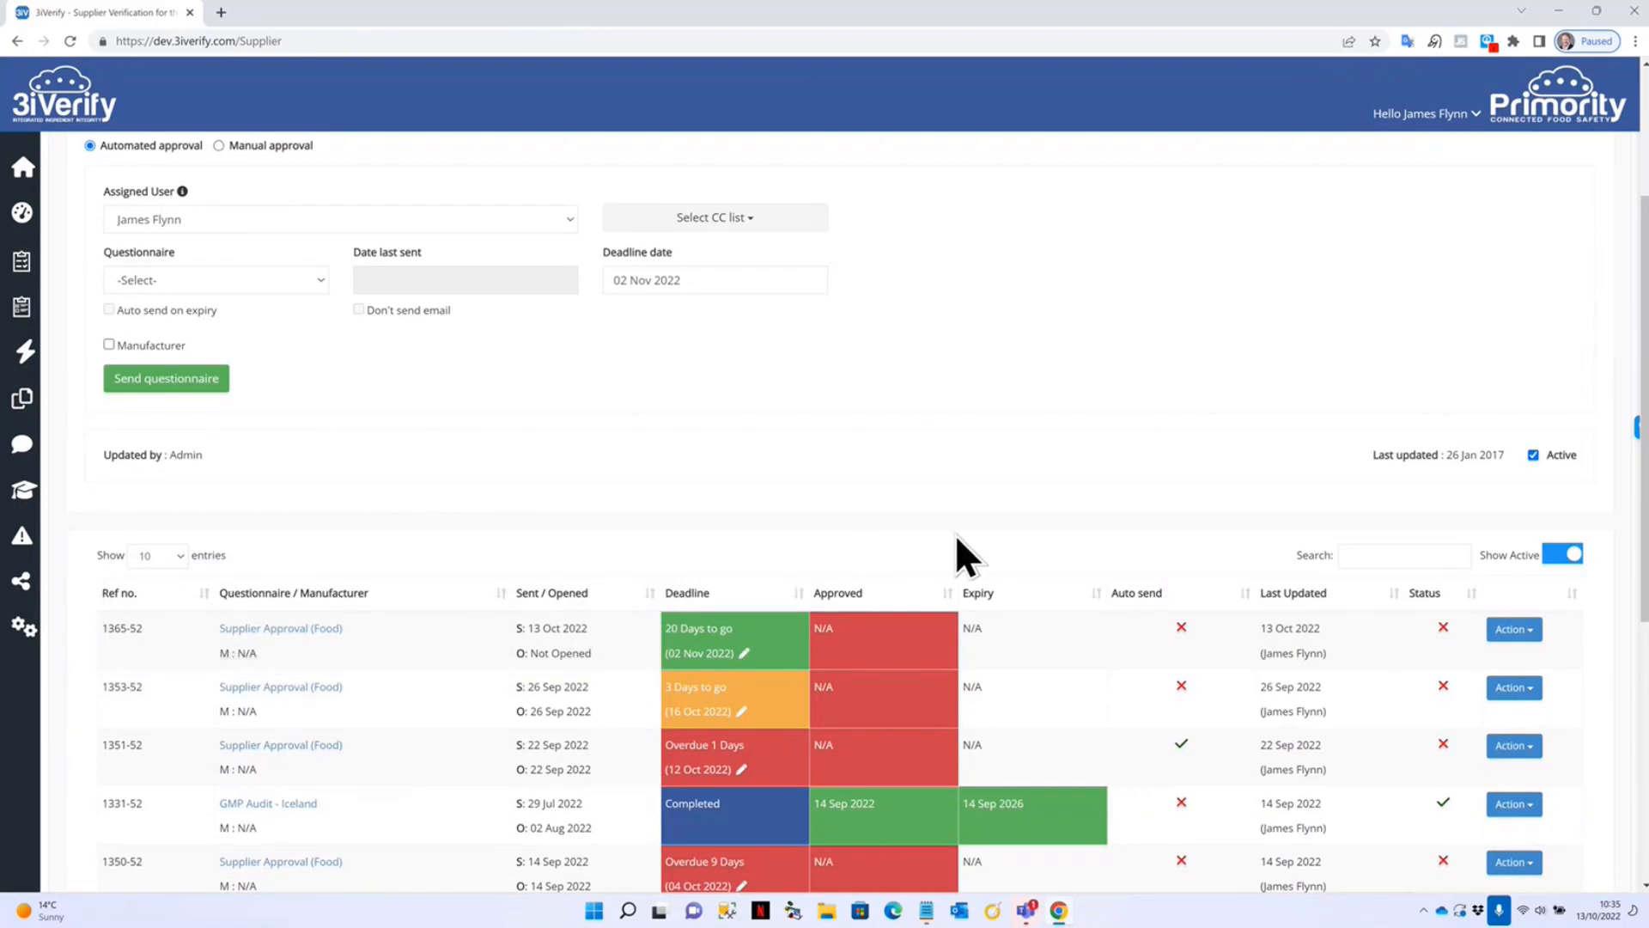
{"action": "scroll", "coordinate": [957, 541], "scroll_direction": "up", "scroll_amount": 3}
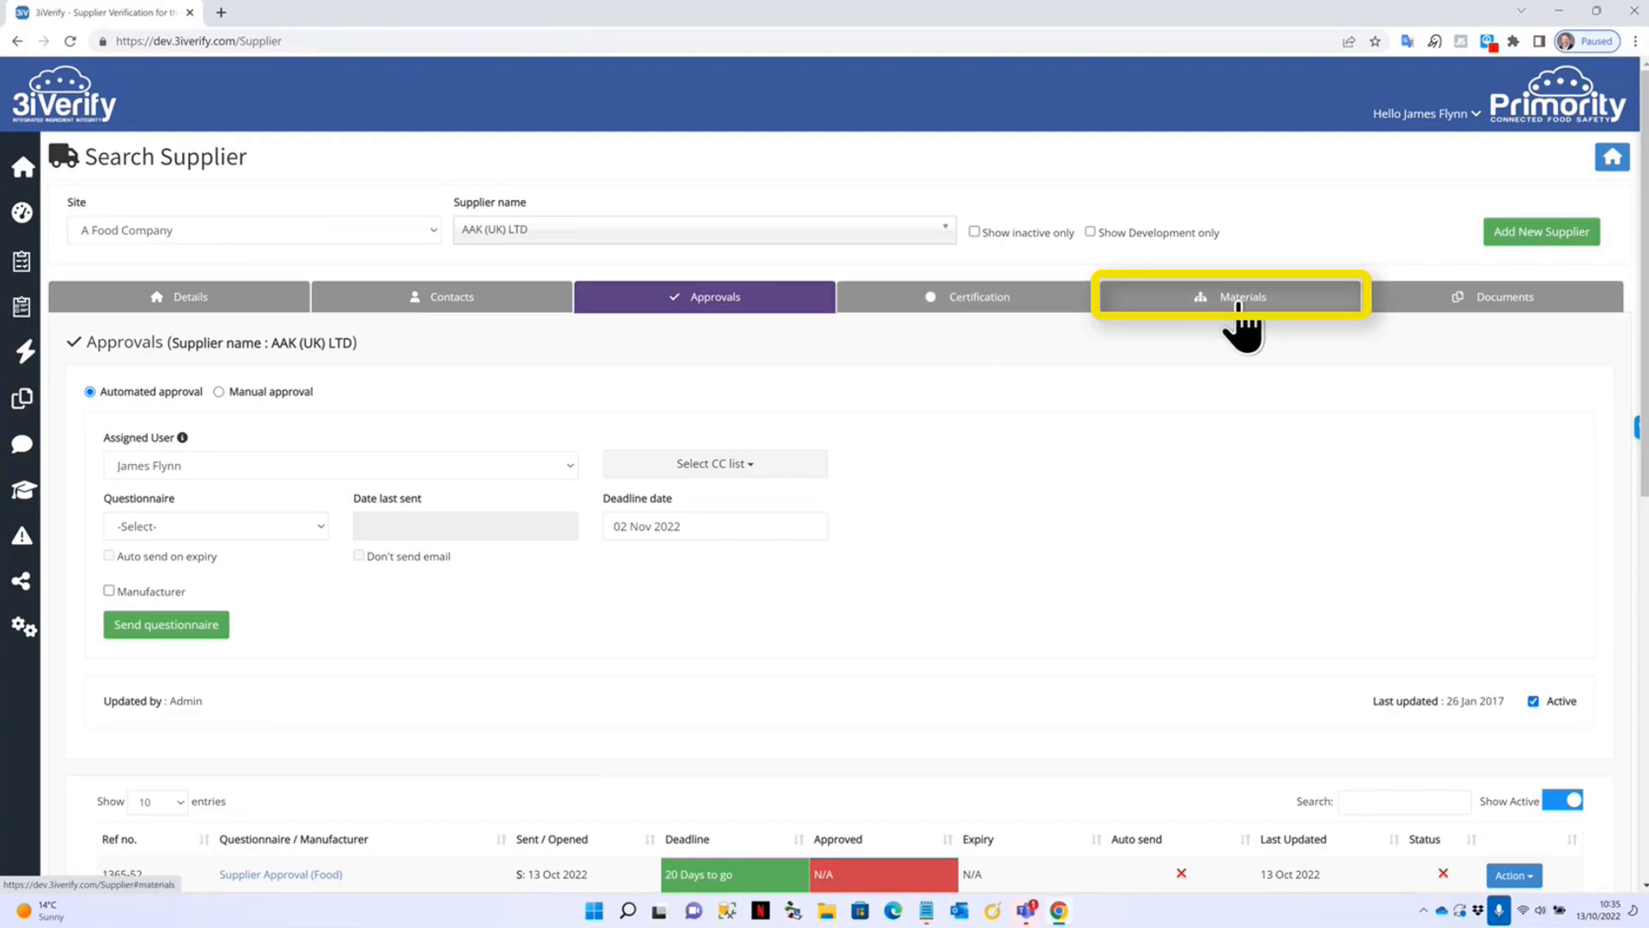
Tick BRCGS Global Standard for Food Audit Report under AAK (UK) LTD's applicable certifications and save the assurance.
{"action": "left_click", "coordinate": [983, 298]}
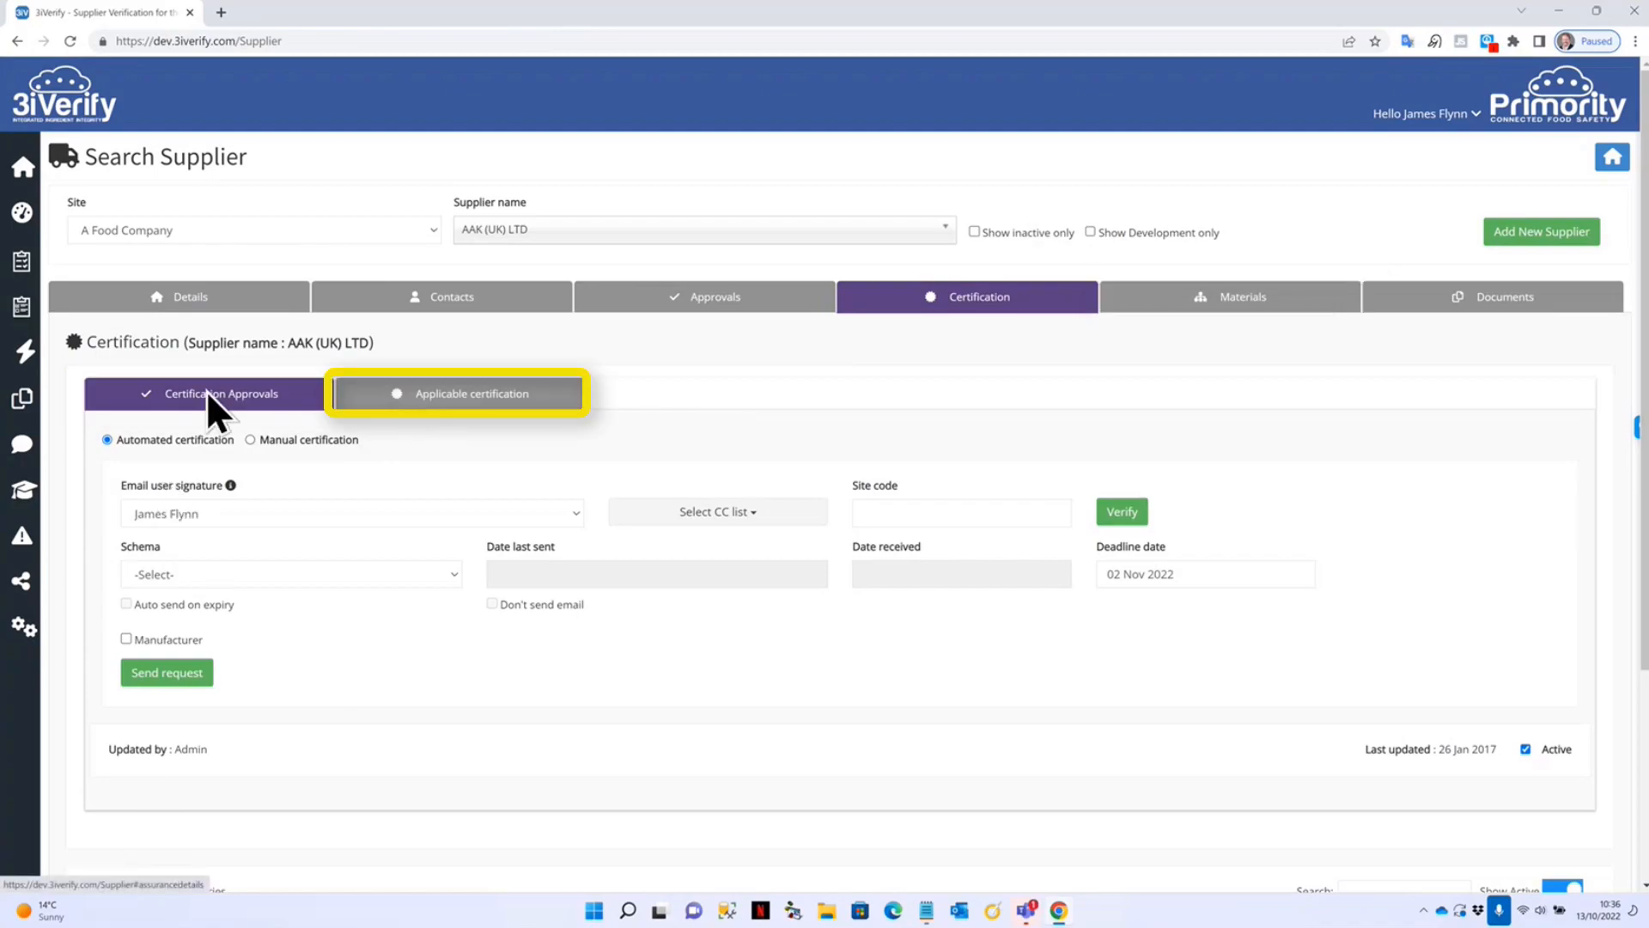
{"action": "left_click", "coordinate": [456, 395]}
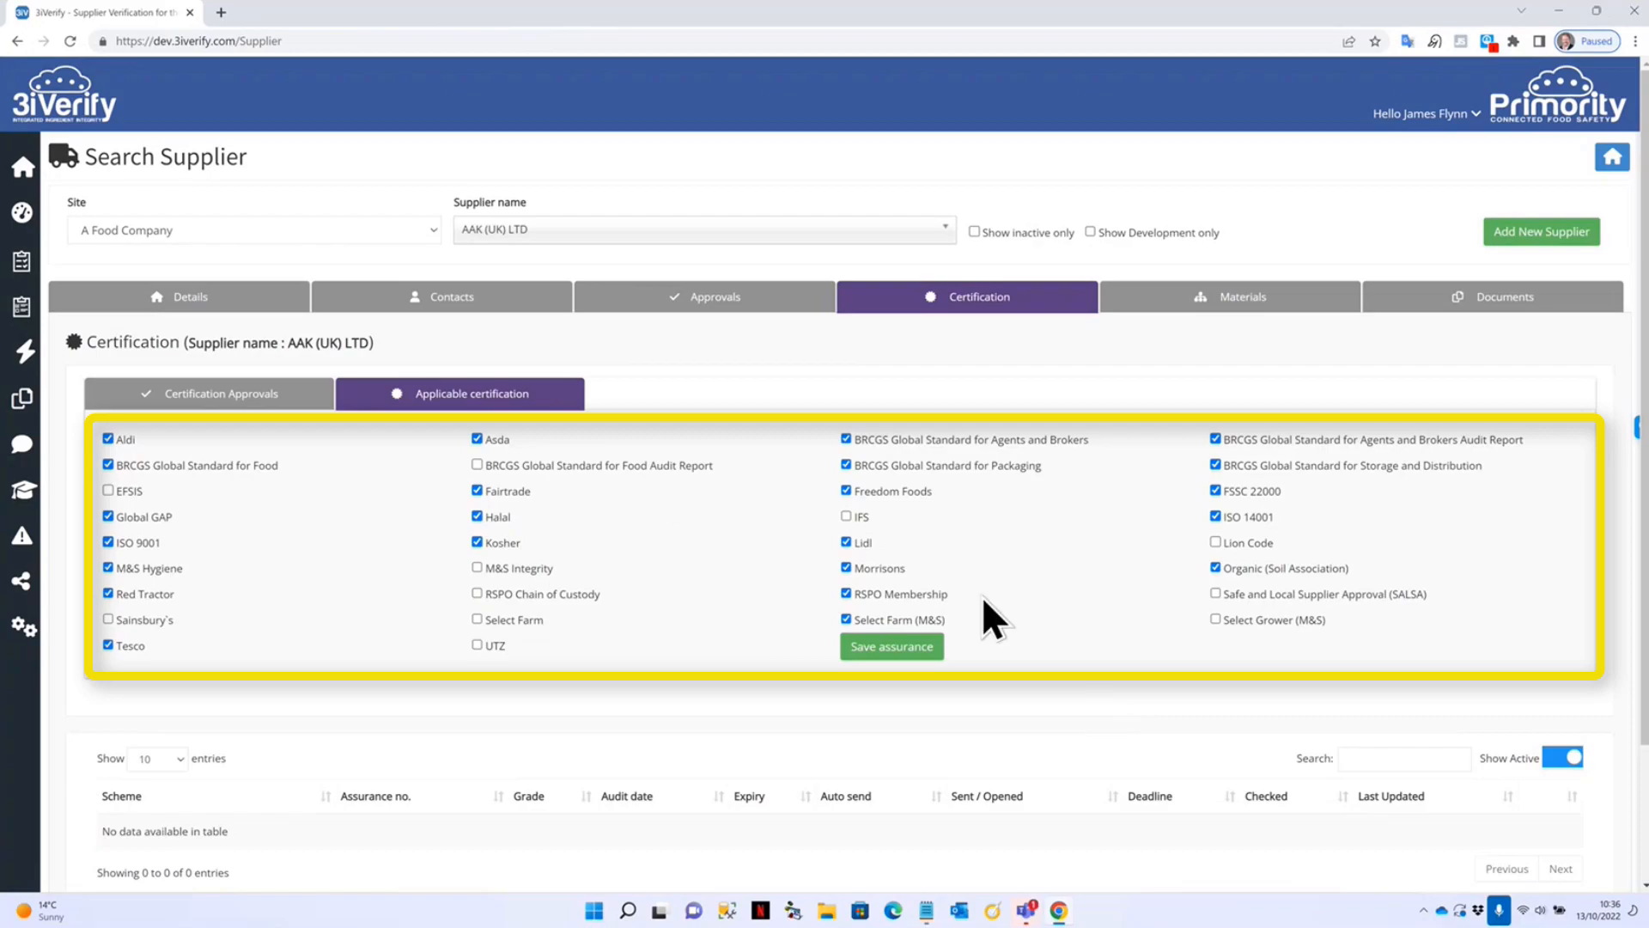
{"action": "left_click", "coordinate": [477, 464]}
{"action": "left_click", "coordinate": [891, 654]}
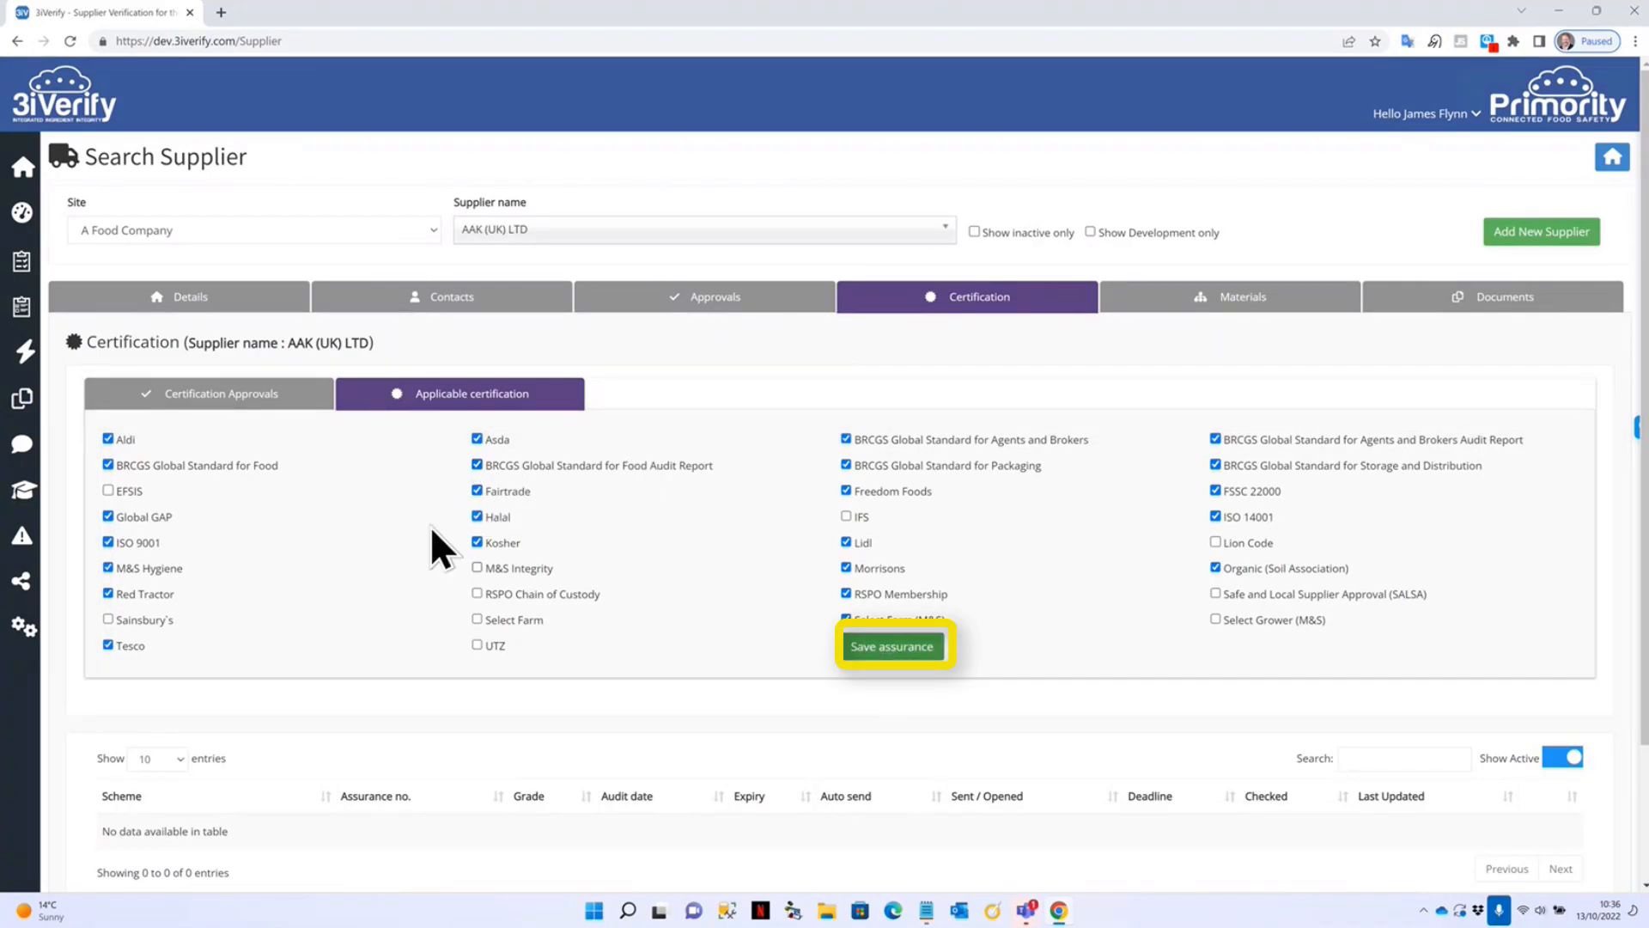
Set the request schema to BRCGS Global Standard for Agents and Brokers Audit Report and send it, due 02 Nov 2022.
{"action": "left_click", "coordinate": [213, 396]}
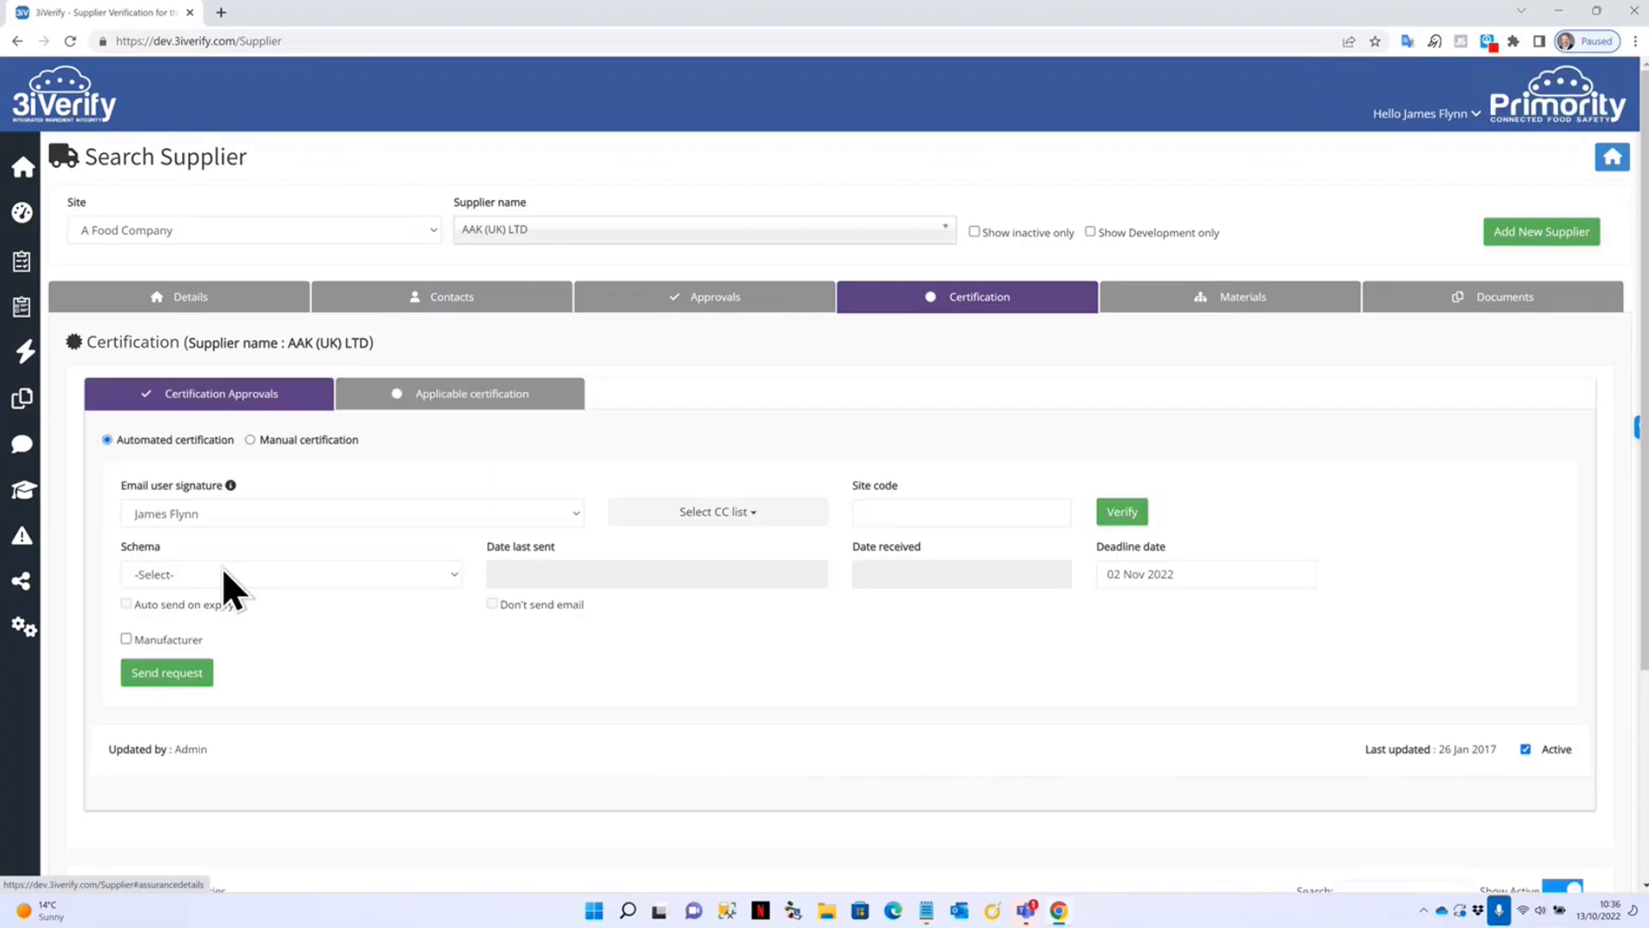
{"action": "left_click", "coordinate": [263, 575]}
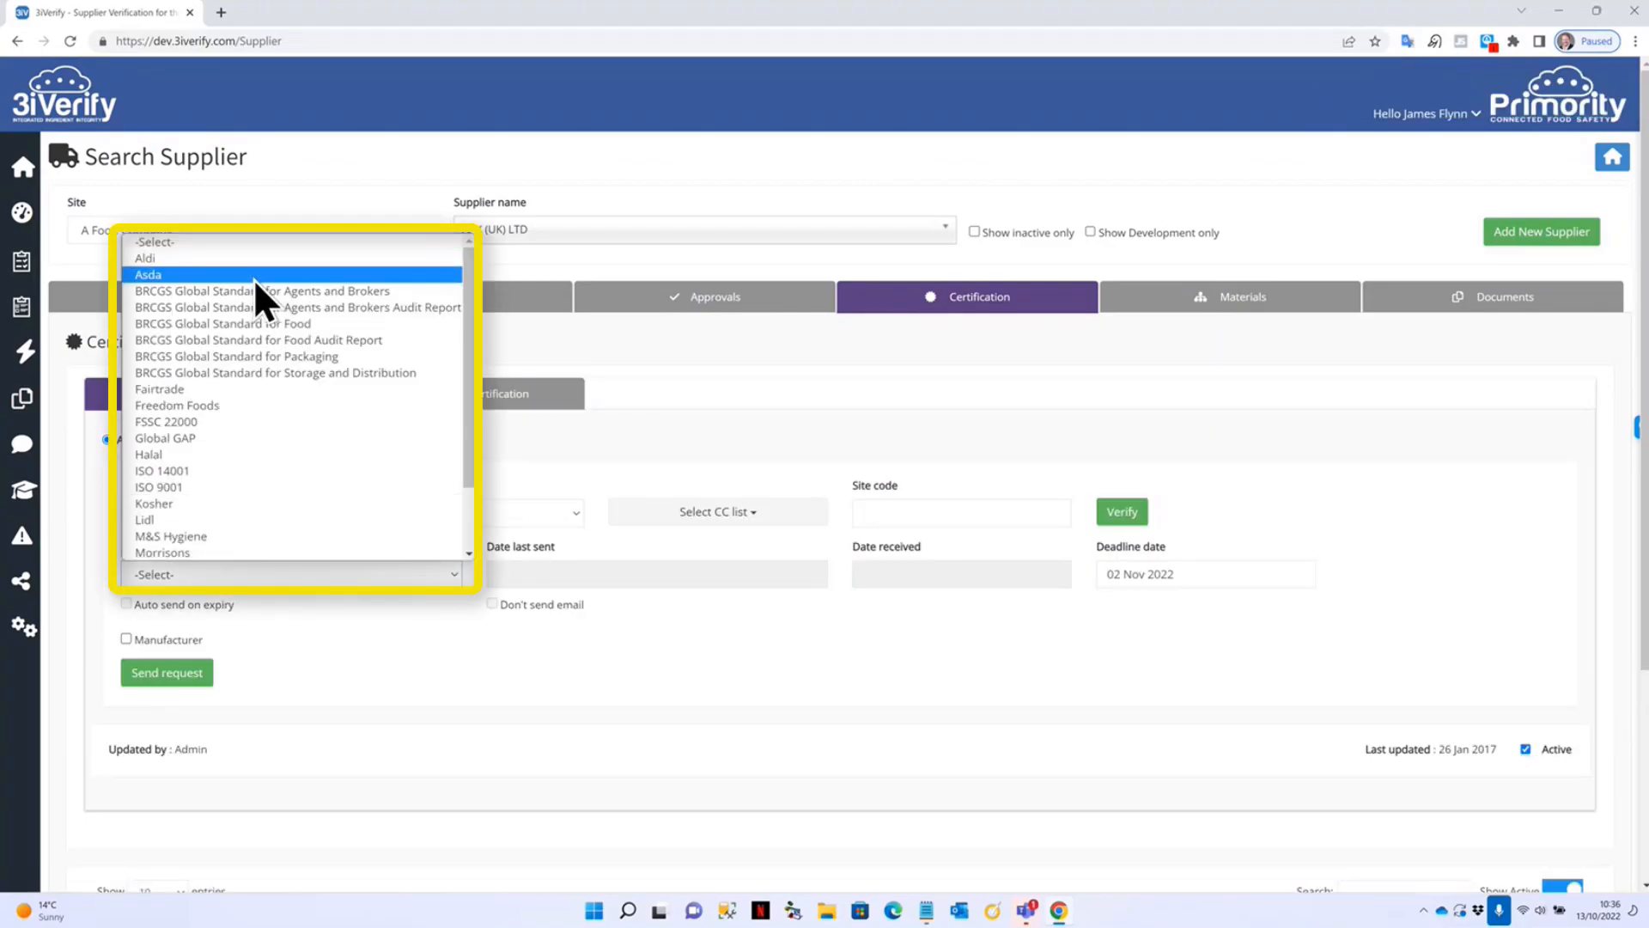
{"action": "left_click", "coordinate": [289, 307]}
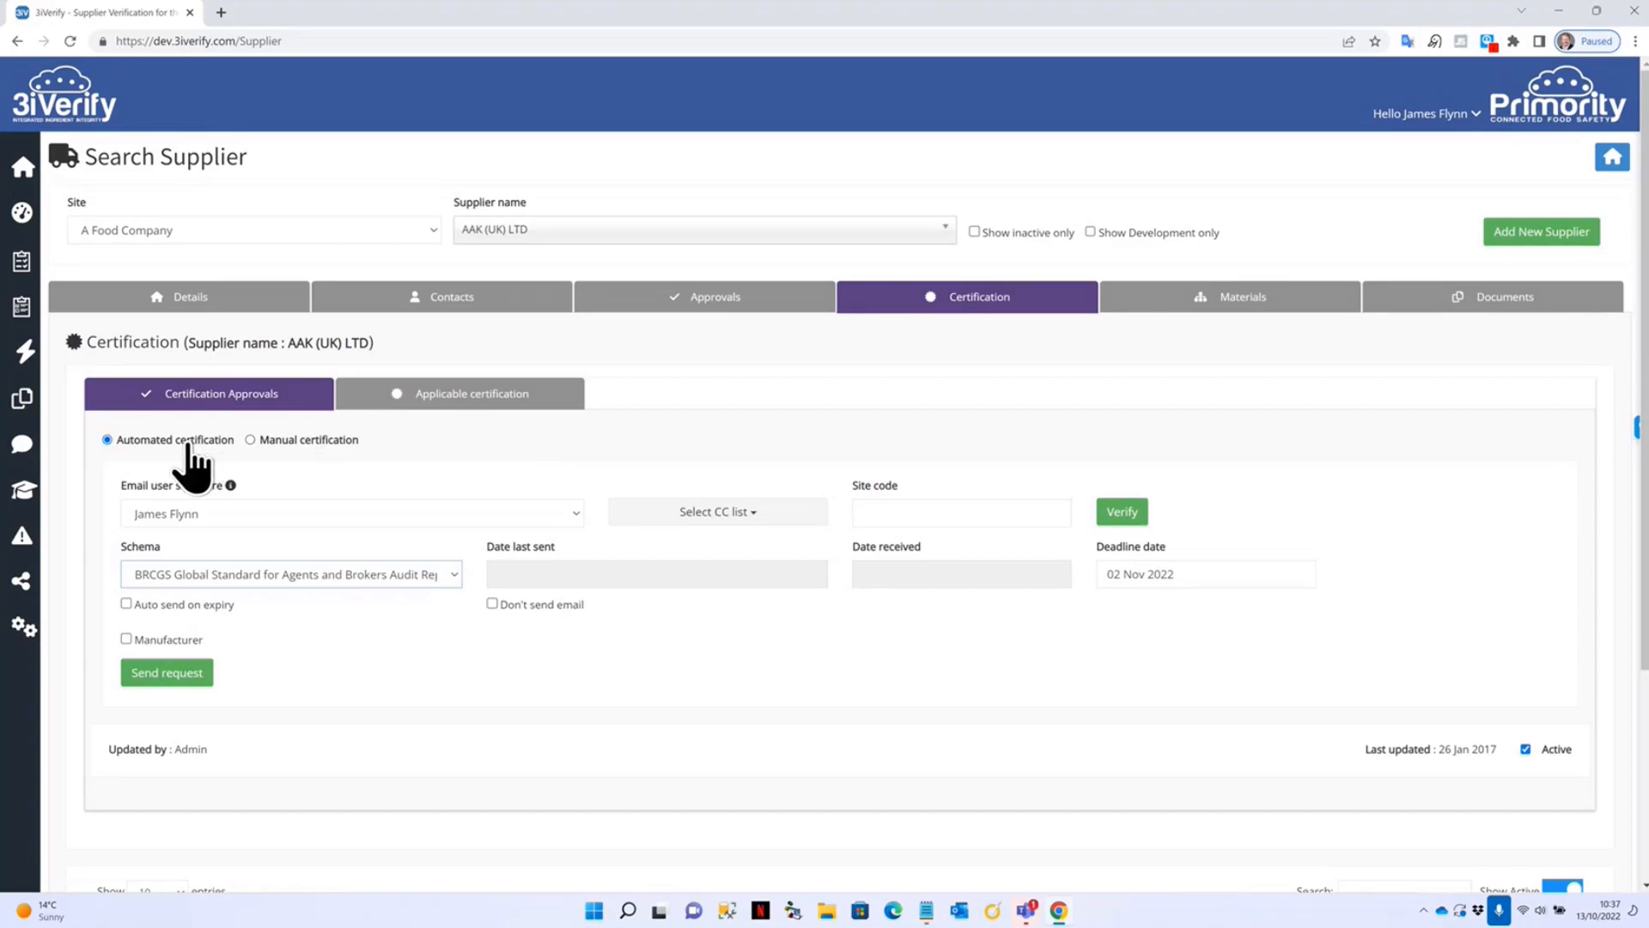
{"action": "scroll", "coordinate": [369, 644], "scroll_direction": "down", "scroll_amount": 2}
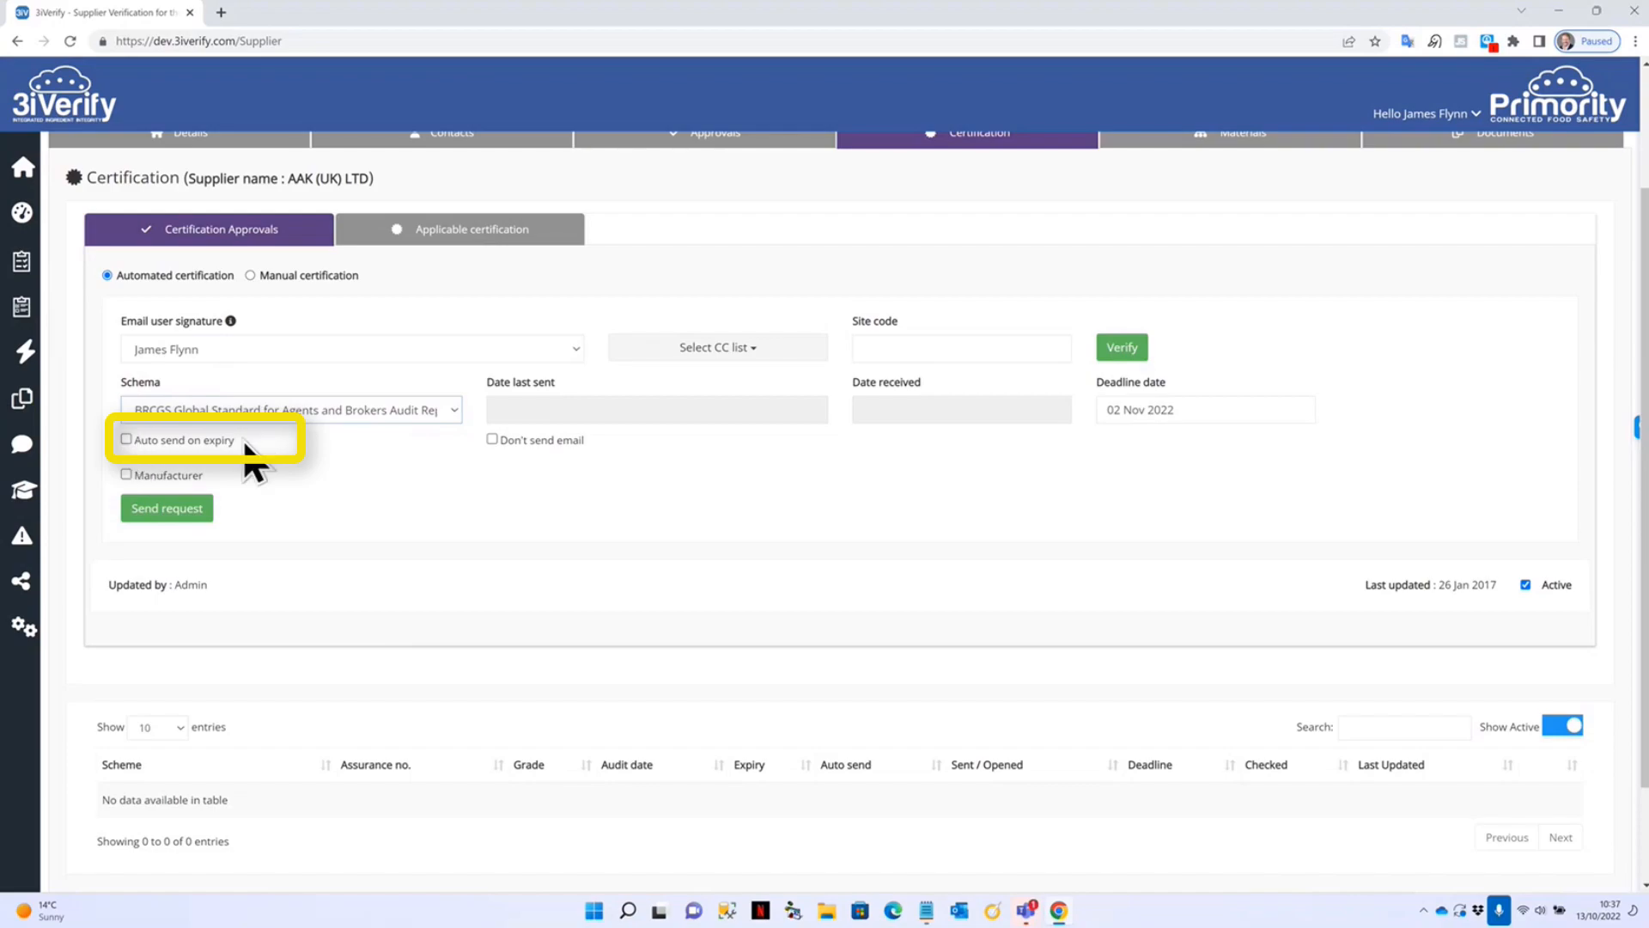
{"action": "scroll", "coordinate": [260, 469], "scroll_direction": "down", "scroll_amount": 1}
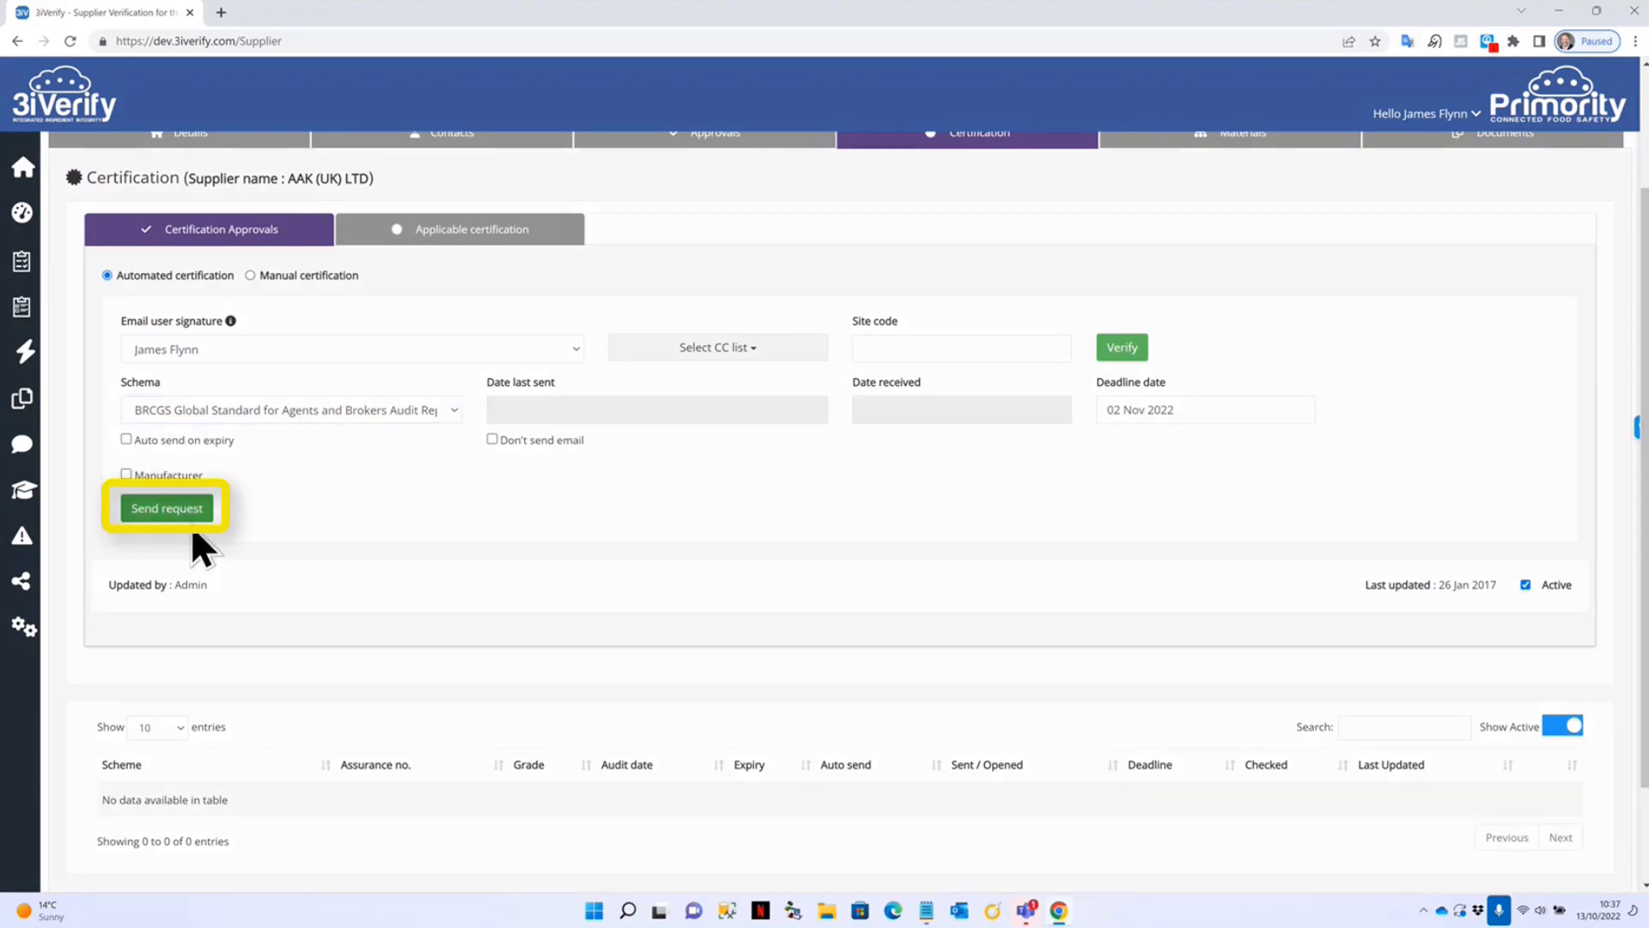
{"action": "left_click", "coordinate": [172, 511]}
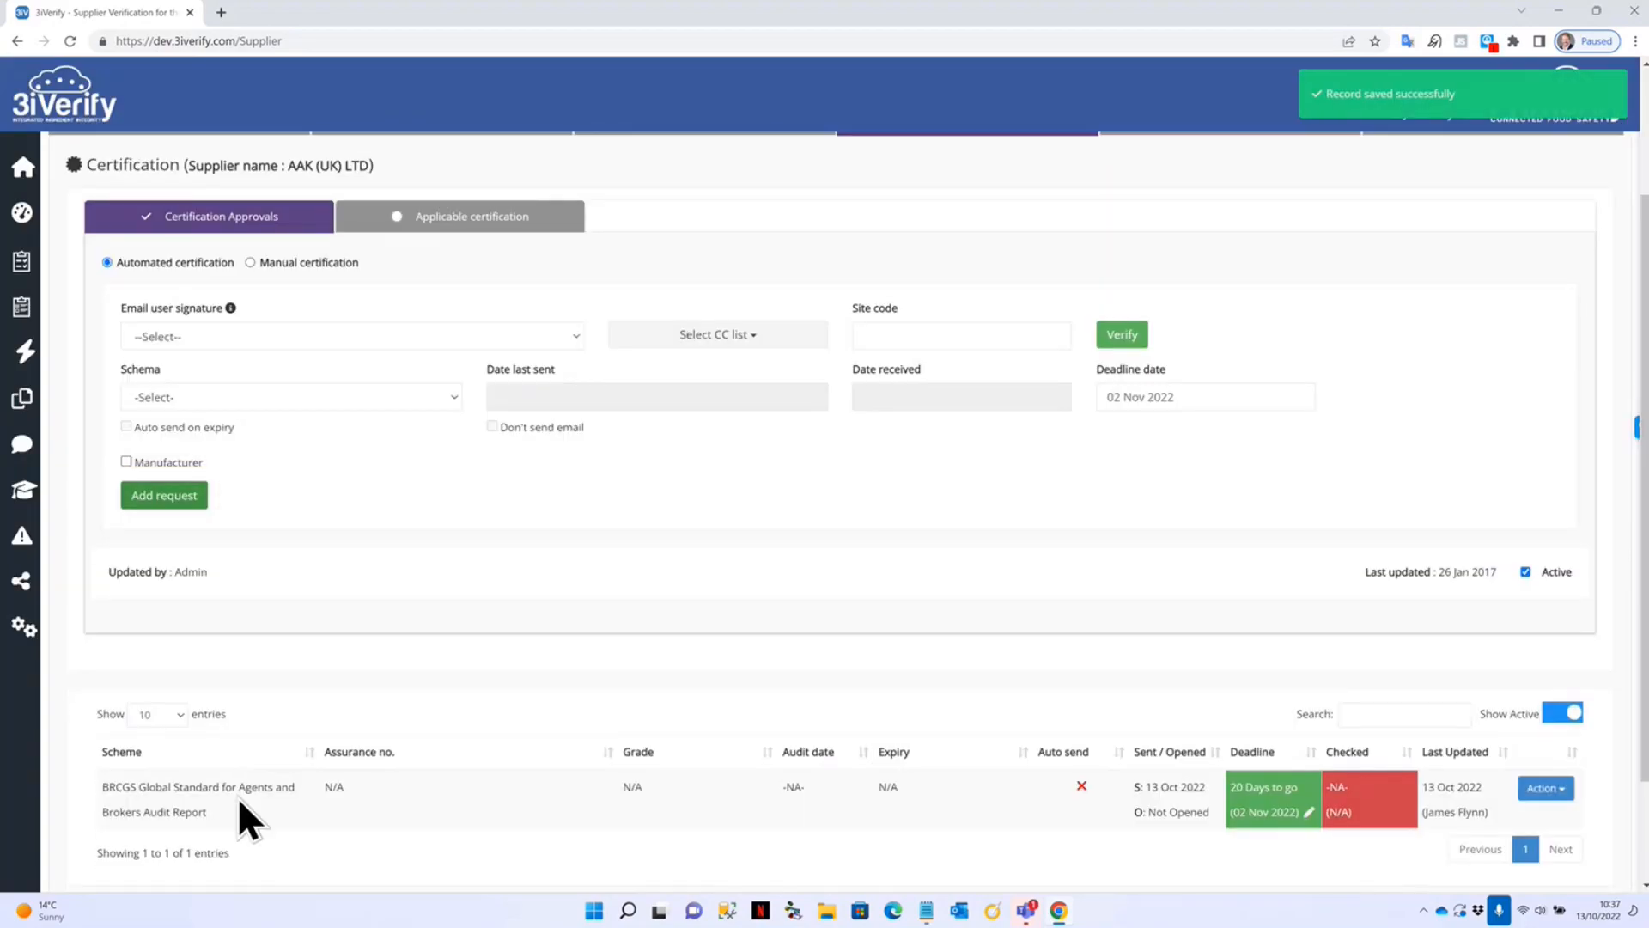
{"action": "scroll", "coordinate": [568, 703], "scroll_direction": "down", "scroll_amount": 2}
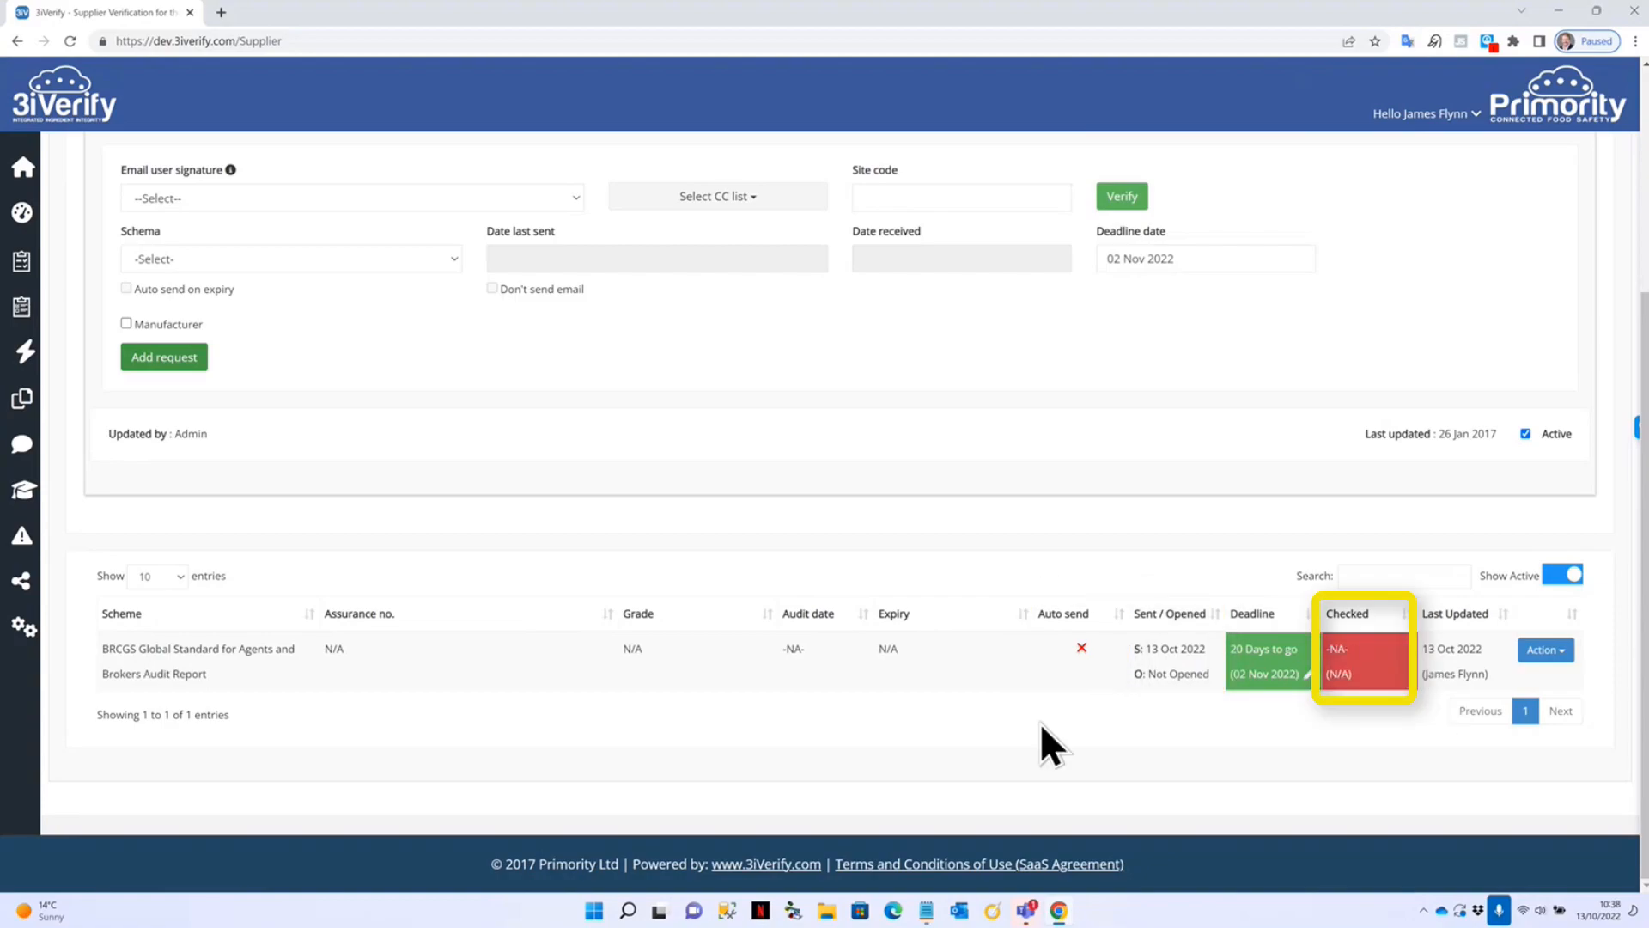
In the Materials section, send the Material Specification questionnaire for 1234 - Italian Pizza and check the CC list.
{"action": "scroll", "coordinate": [471, 644], "scroll_direction": "up", "scroll_amount": 4}
{"action": "left_click", "coordinate": [1241, 301]}
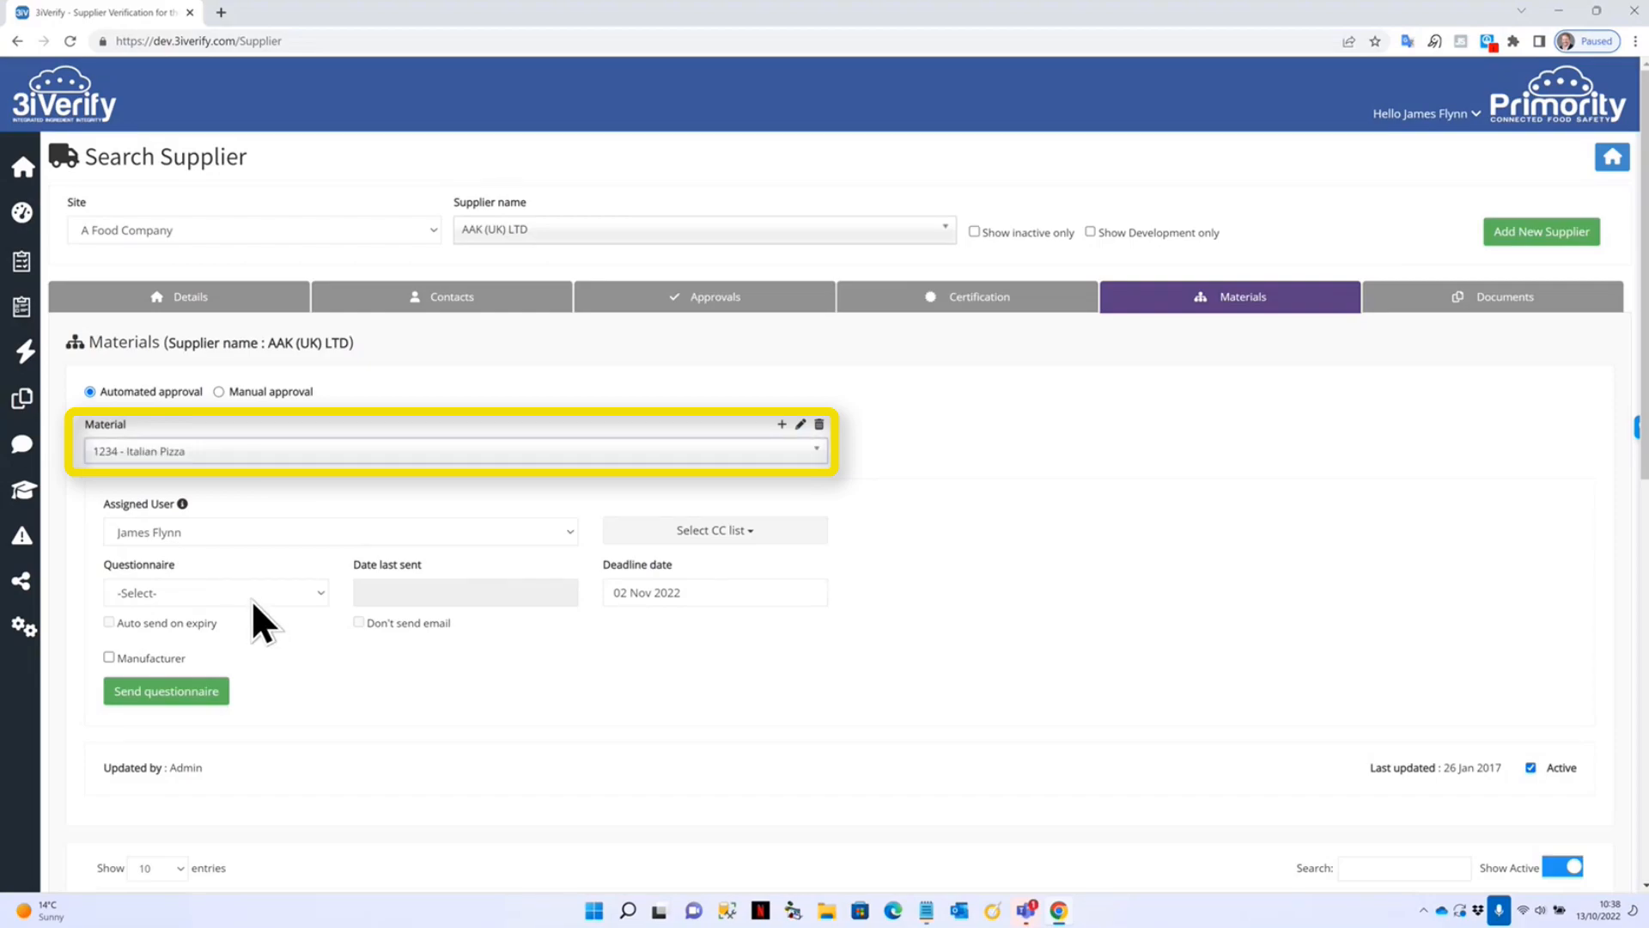
{"action": "left_click", "coordinate": [250, 601]}
{"action": "key", "text": "m"}
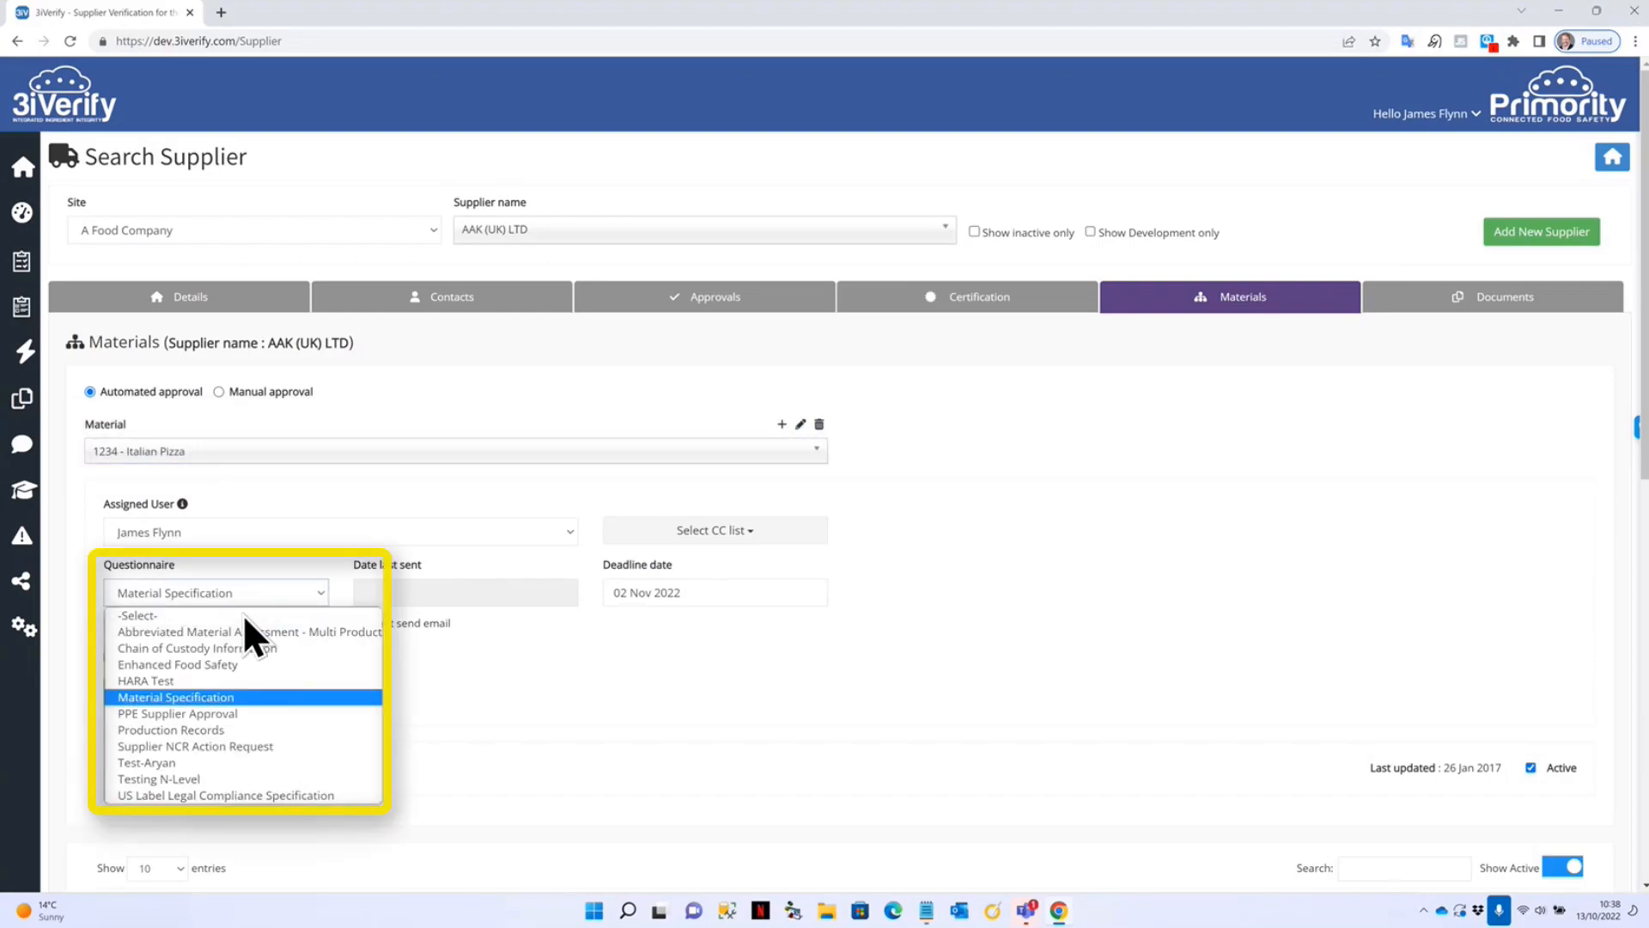
{"action": "left_click", "coordinate": [208, 697]}
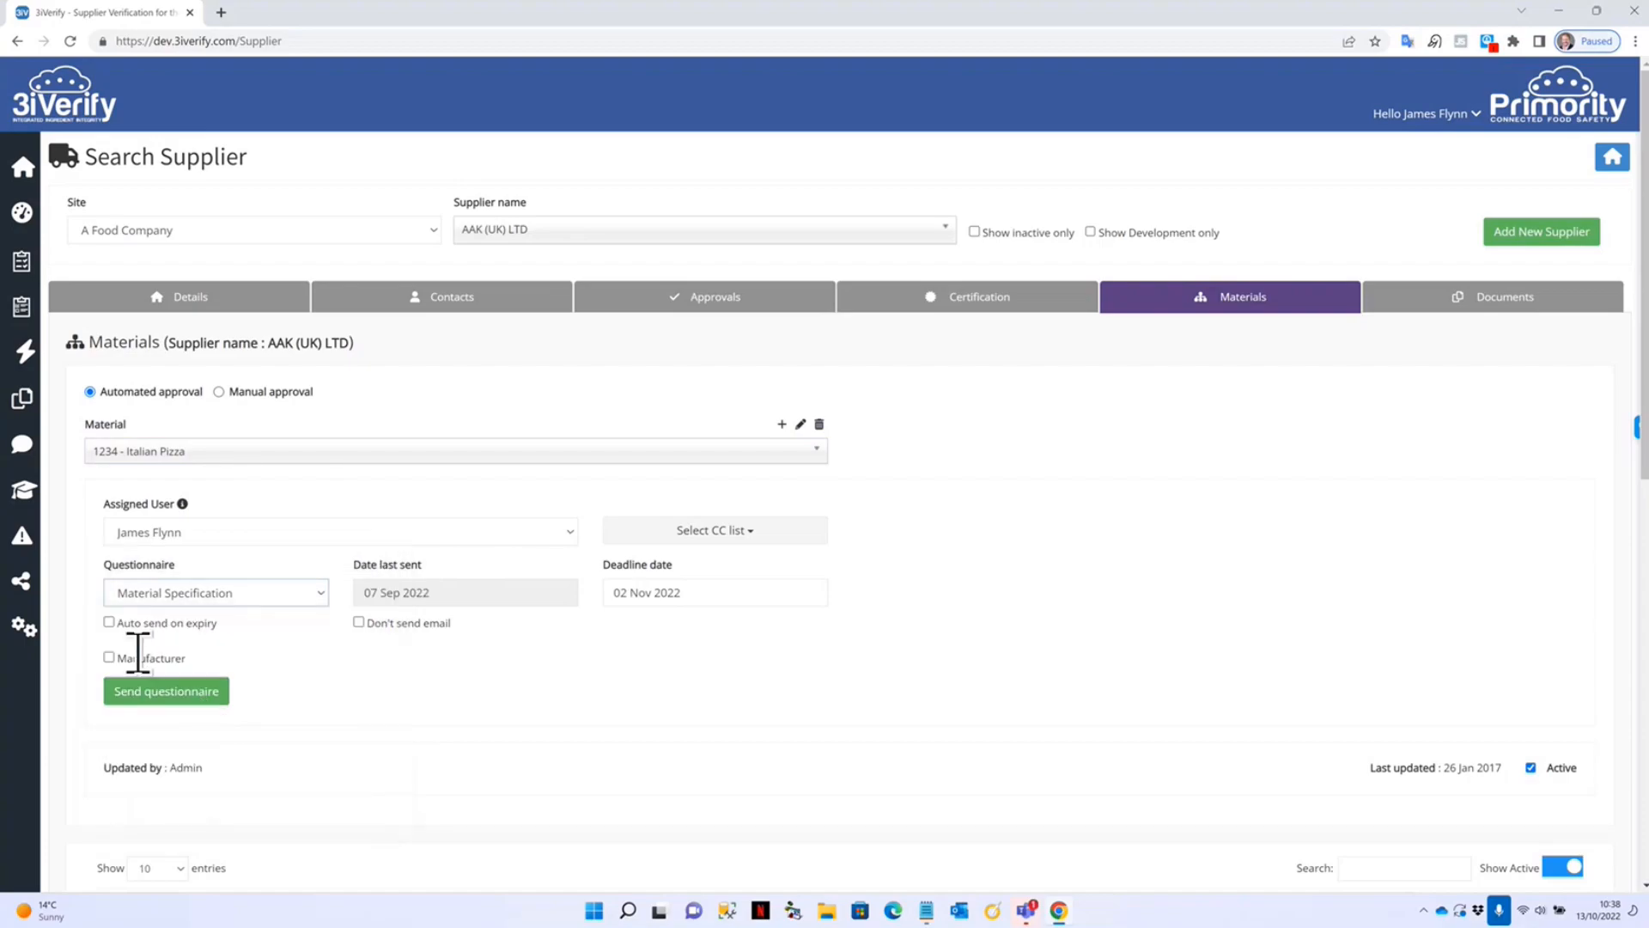
{"action": "scroll", "coordinate": [490, 699], "scroll_direction": "down", "scroll_amount": 2}
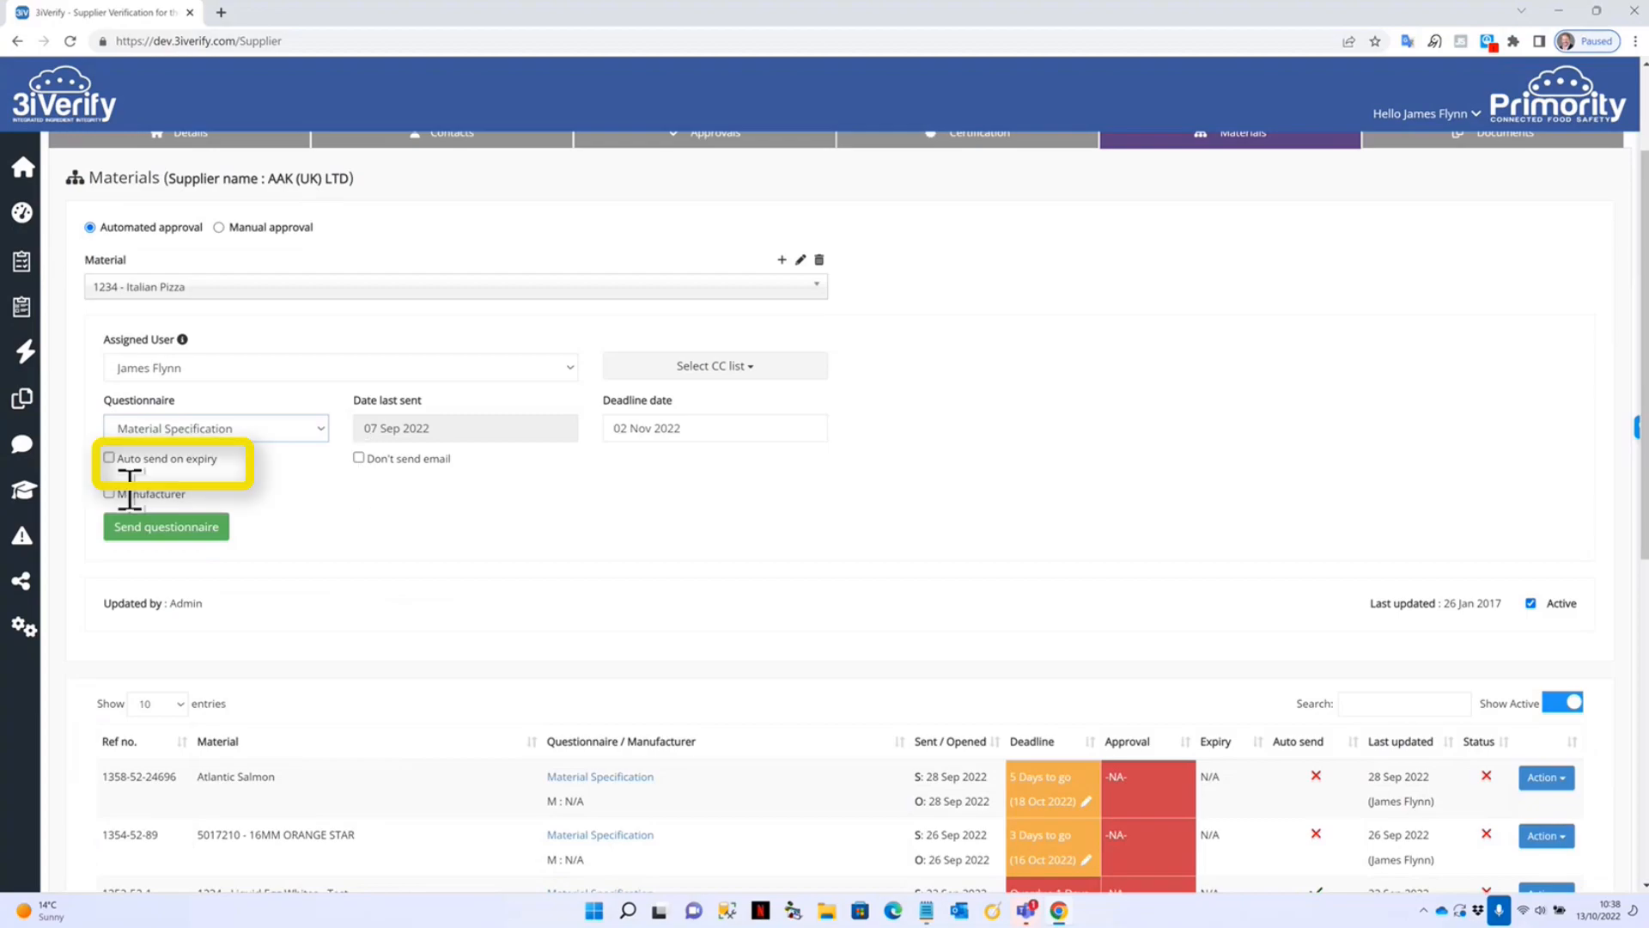
{"action": "left_click", "coordinate": [165, 538]}
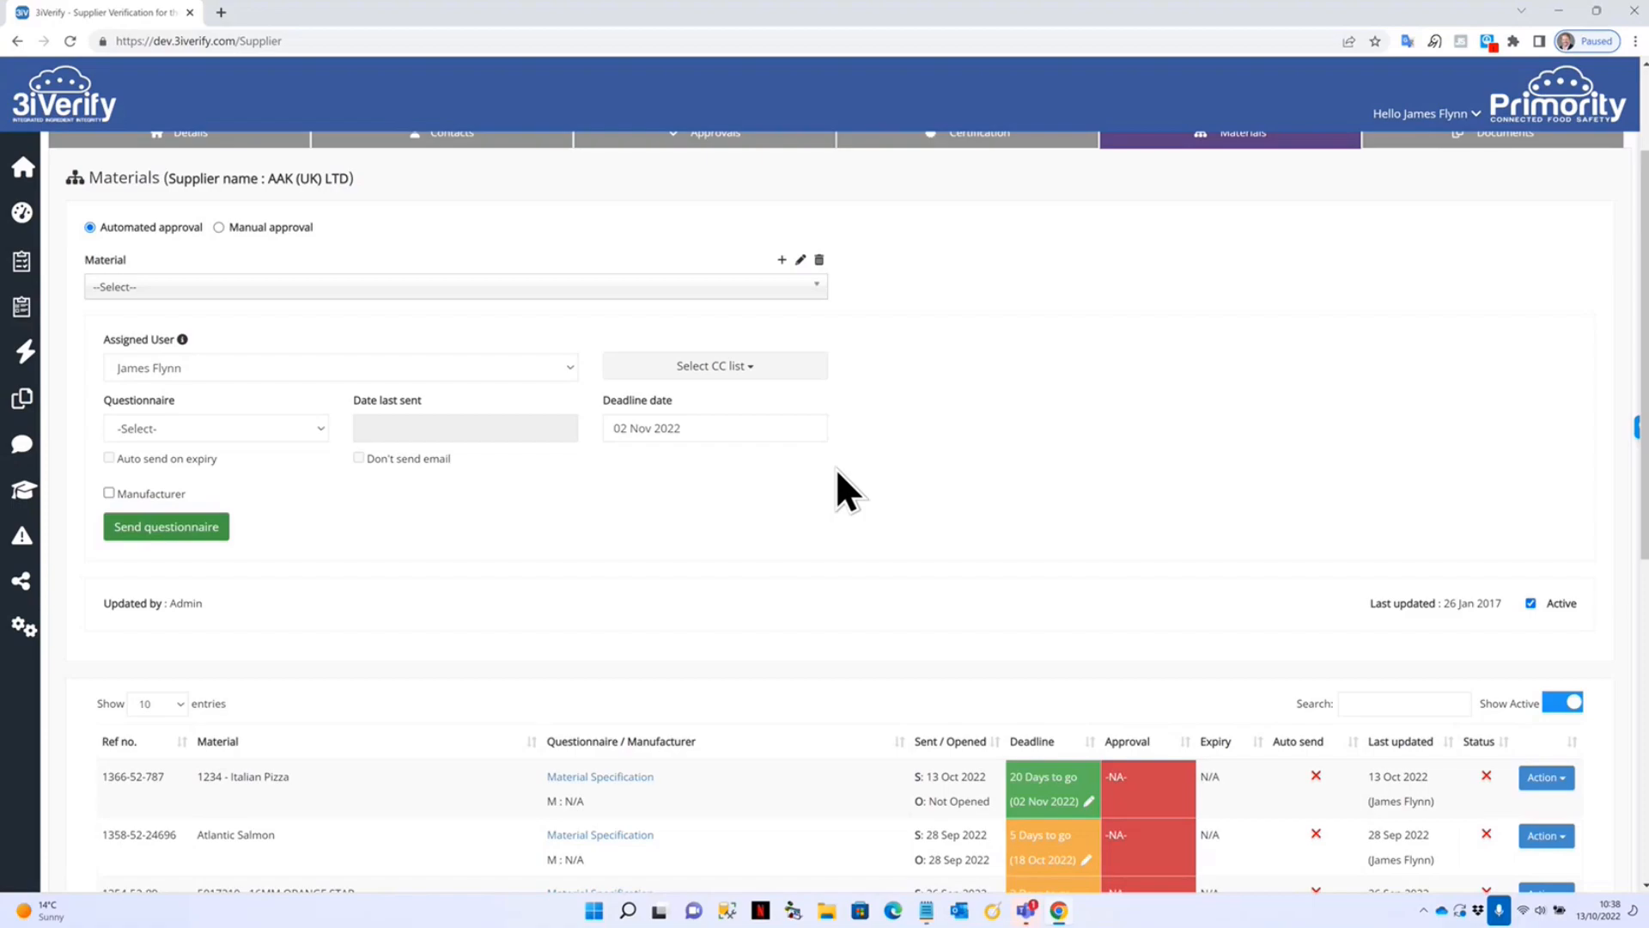
{"action": "left_click", "coordinate": [737, 367]}
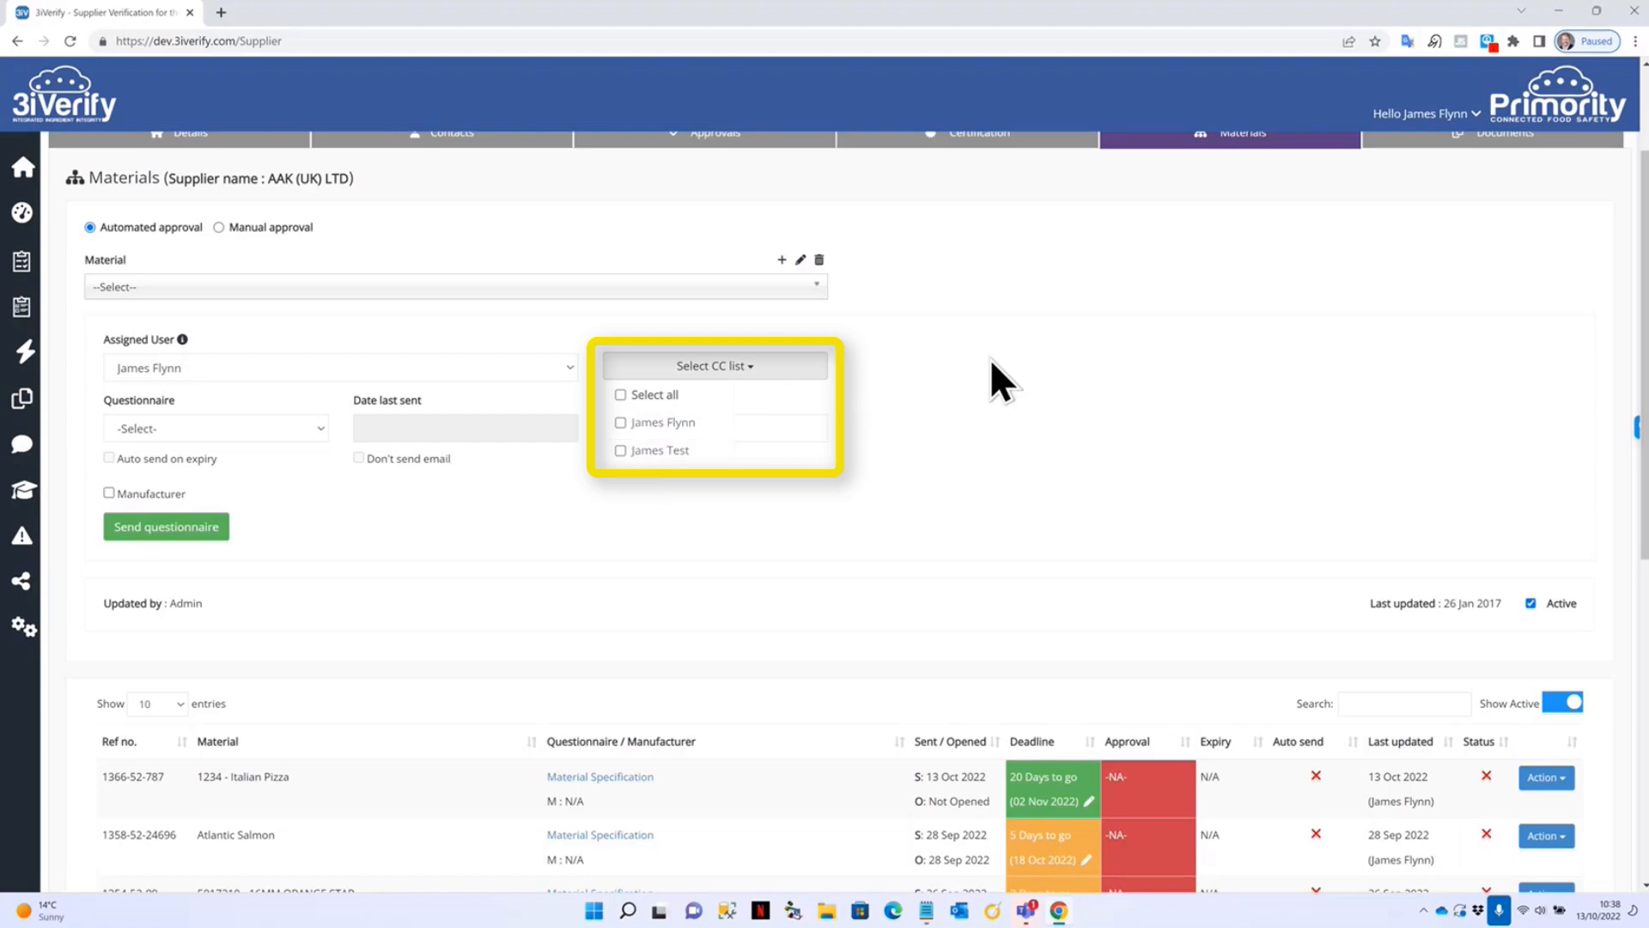
{"action": "left_click", "coordinate": [777, 368]}
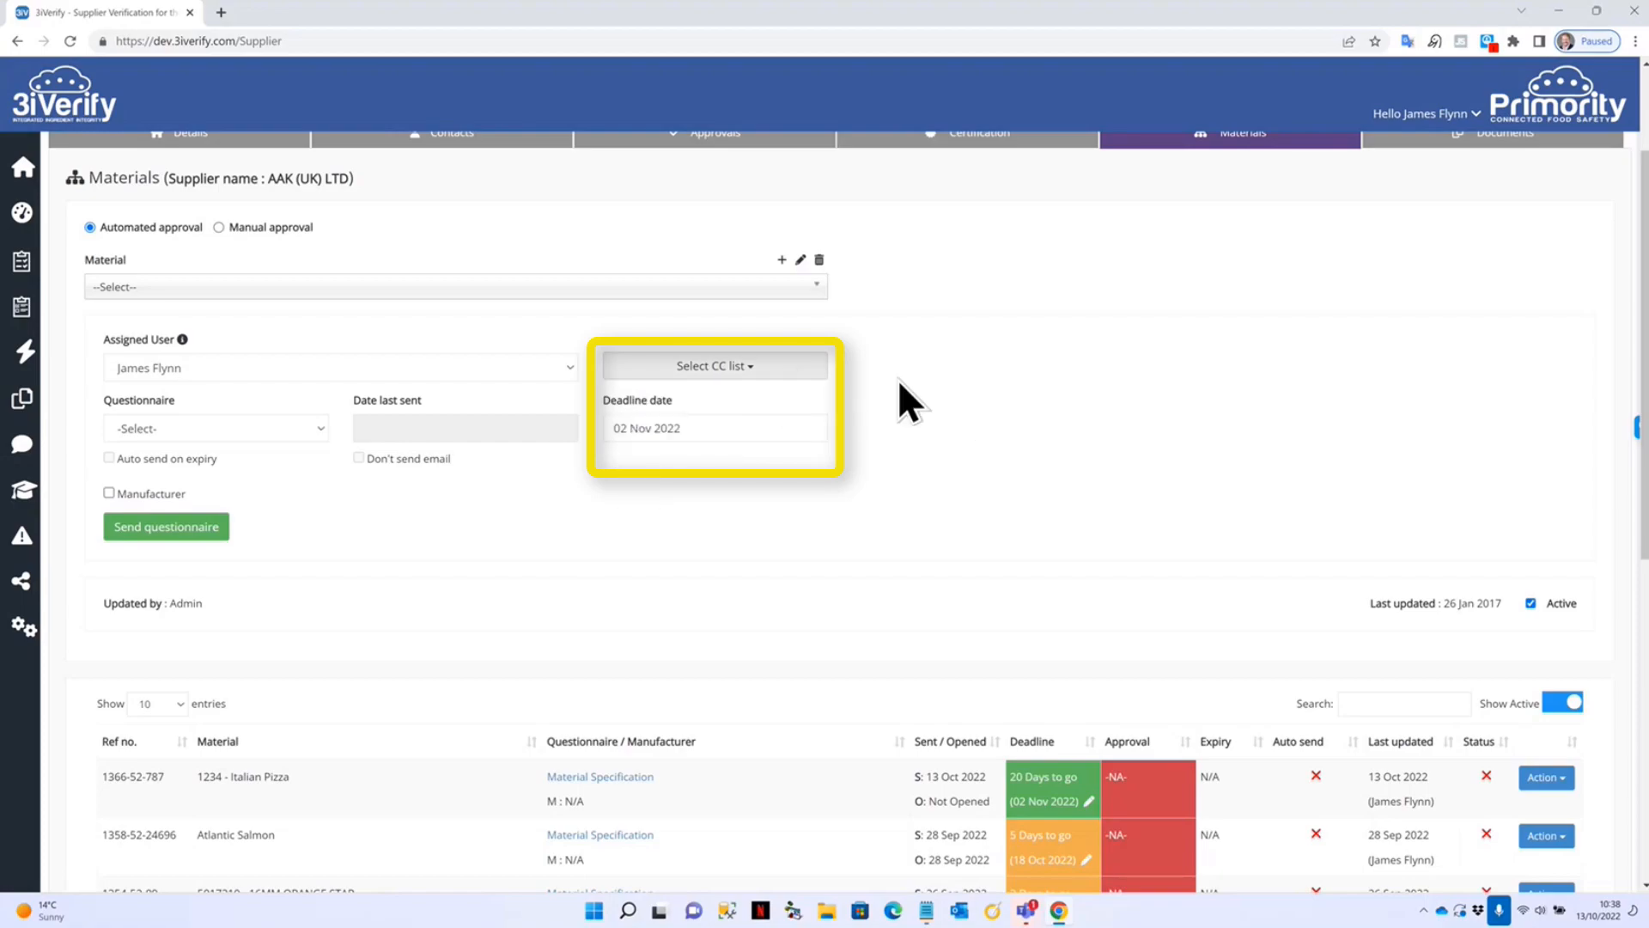
{"action": "scroll", "coordinate": [898, 379], "scroll_direction": "up", "scroll_amount": 2}
{"action": "left_click", "coordinate": [441, 294]}
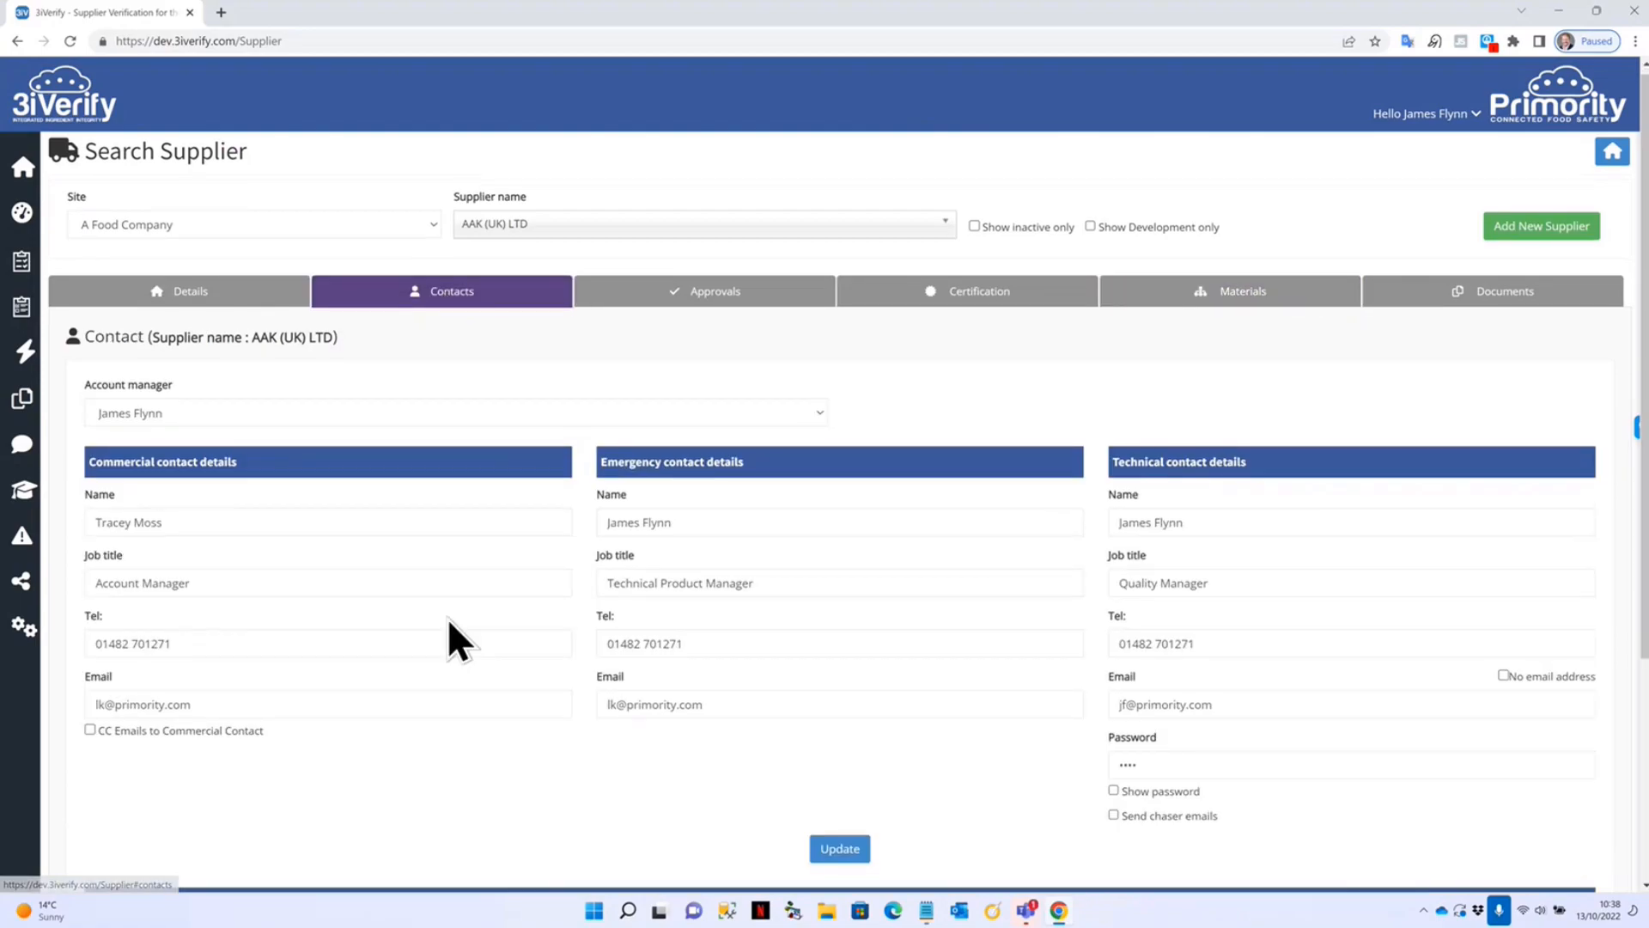
{"action": "scroll", "coordinate": [532, 653], "scroll_direction": "down", "scroll_amount": 3}
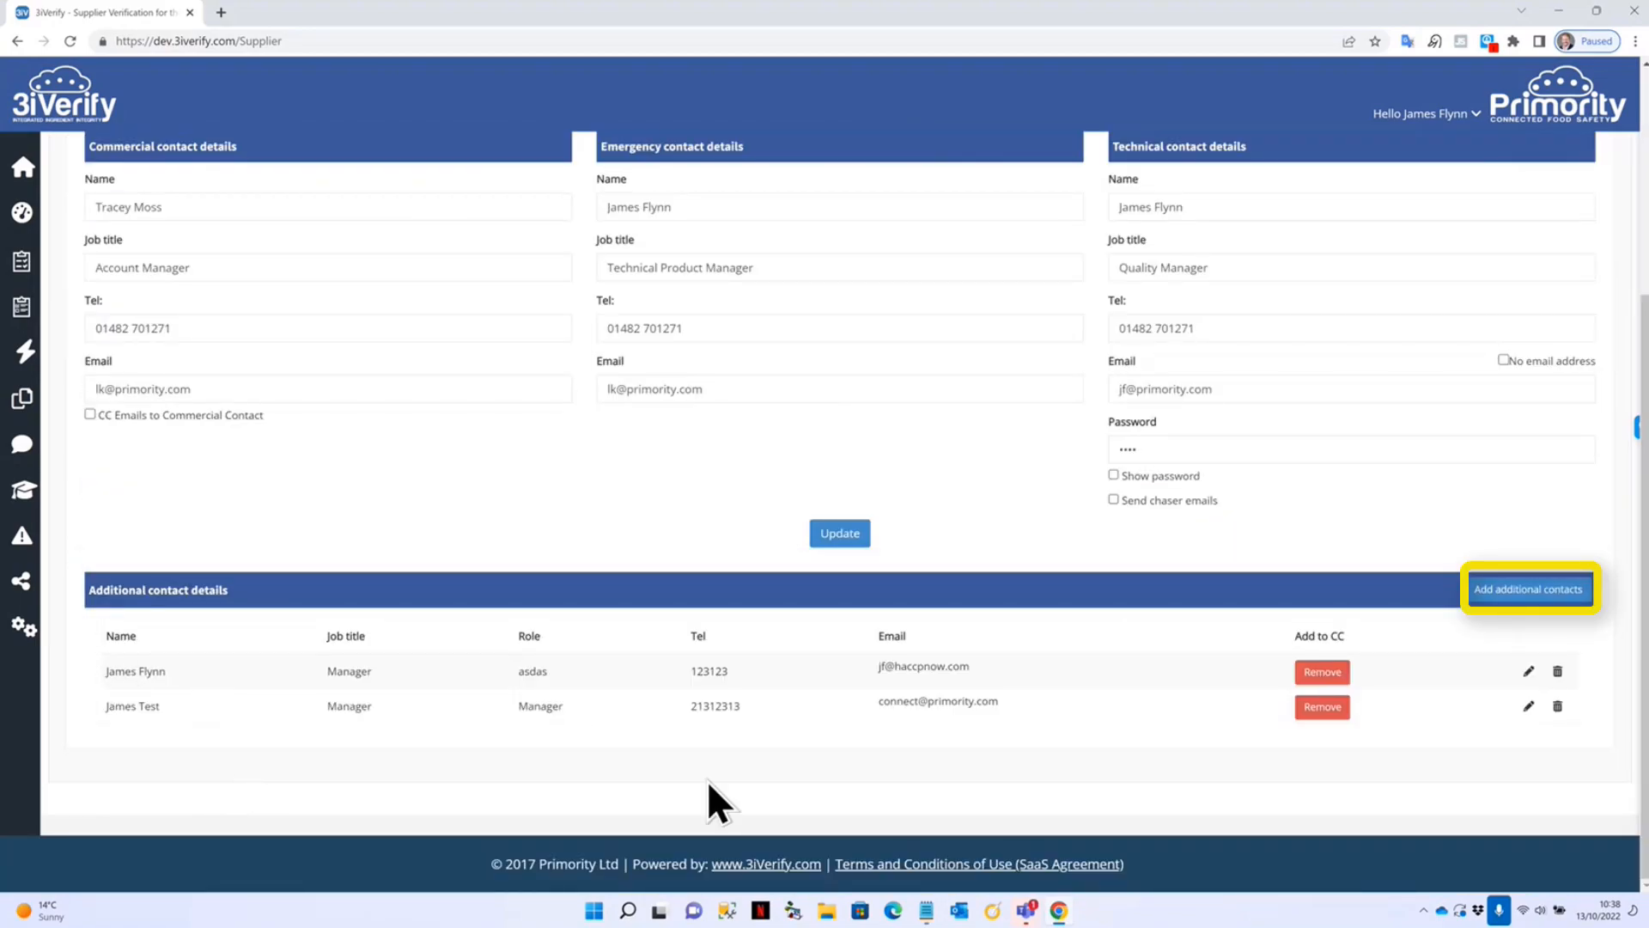
{"action": "left_click", "coordinate": [1322, 672]}
{"action": "left_click", "coordinate": [1313, 672]}
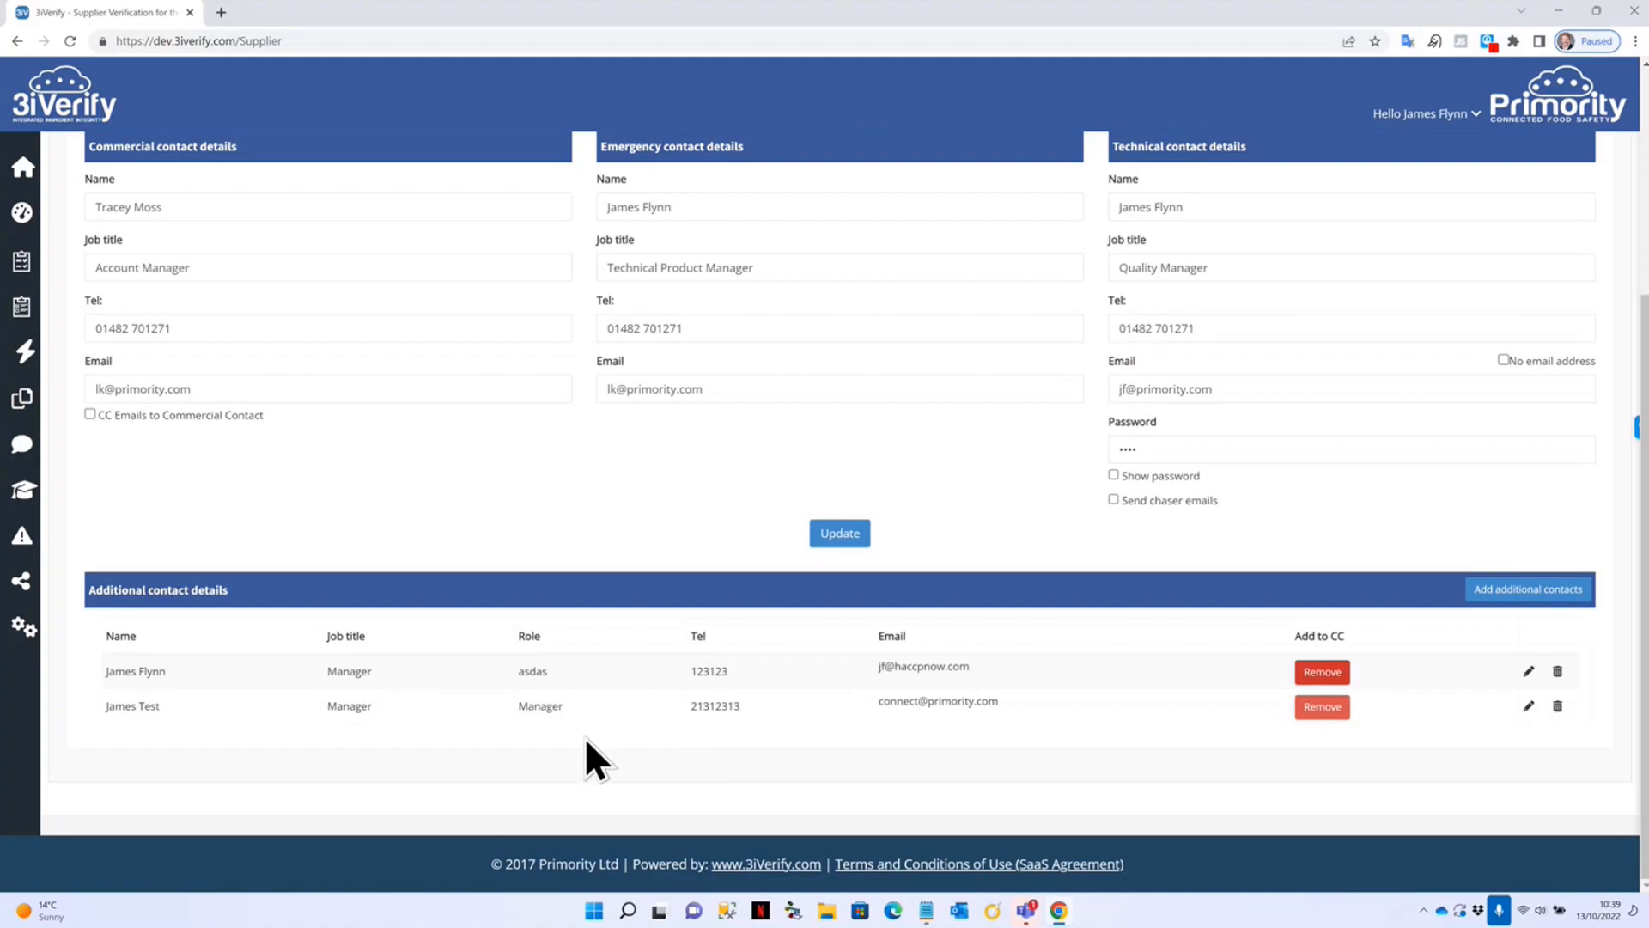
{"action": "scroll", "coordinate": [584, 739], "scroll_direction": "up", "scroll_amount": 4}
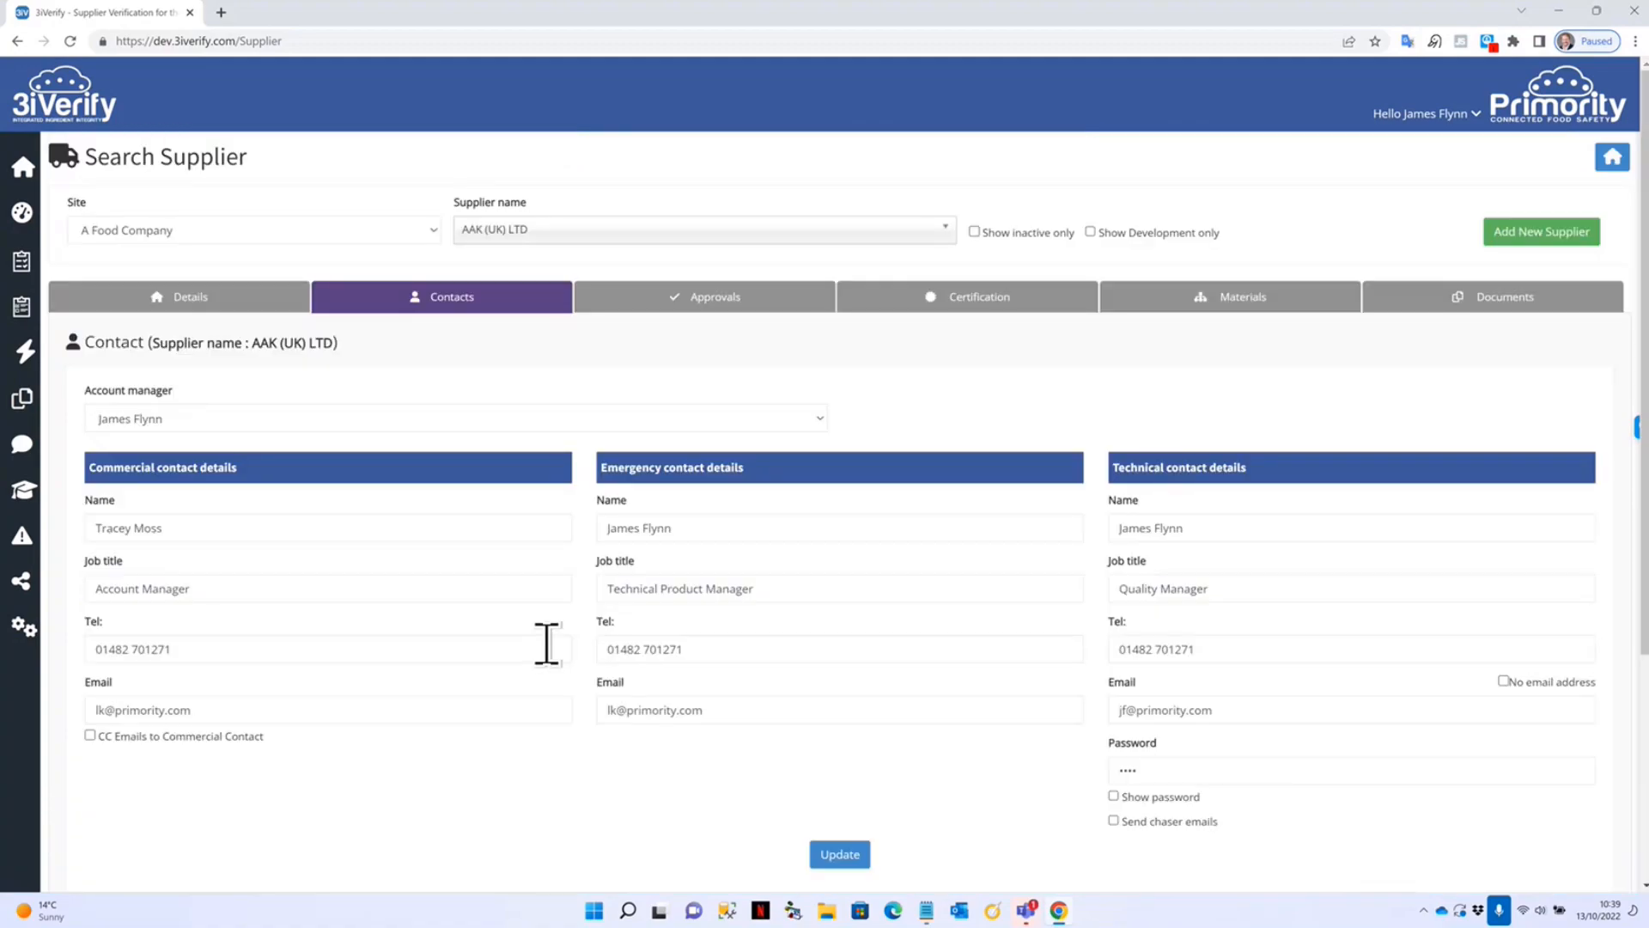
{"action": "left_click", "coordinate": [1220, 296]}
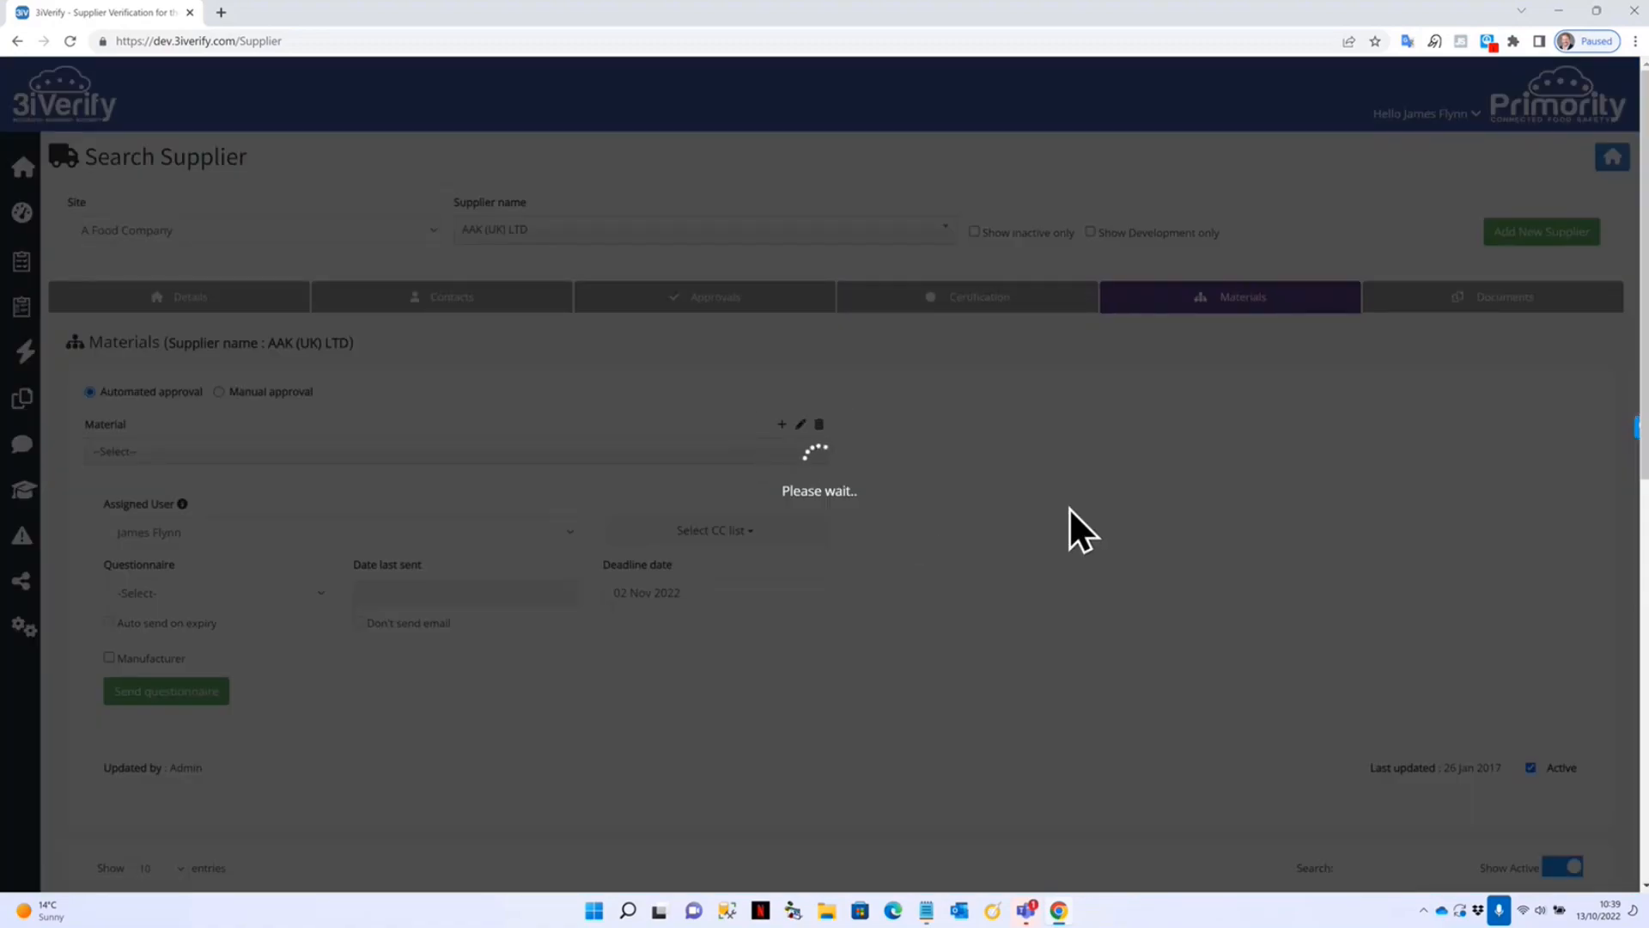
{"action": "scroll", "coordinate": [692, 533], "scroll_direction": "down", "scroll_amount": 1}
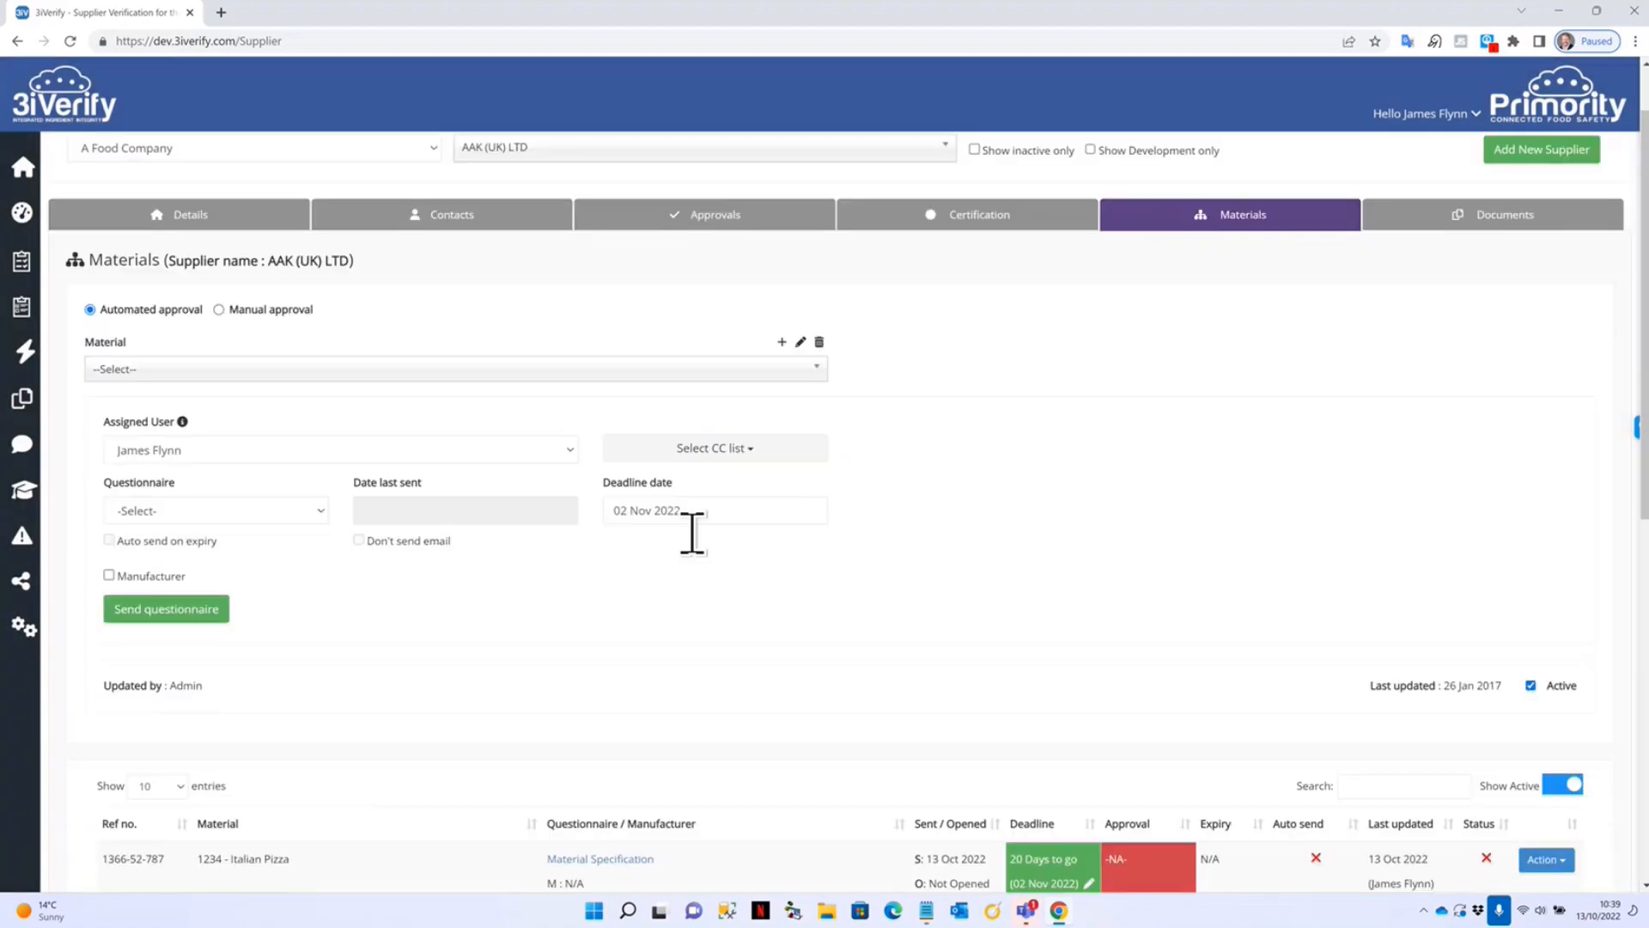
{"action": "scroll", "coordinate": [589, 761], "scroll_direction": "down", "scroll_amount": 2}
{"action": "scroll", "coordinate": [778, 694], "scroll_direction": "up", "scroll_amount": 1}
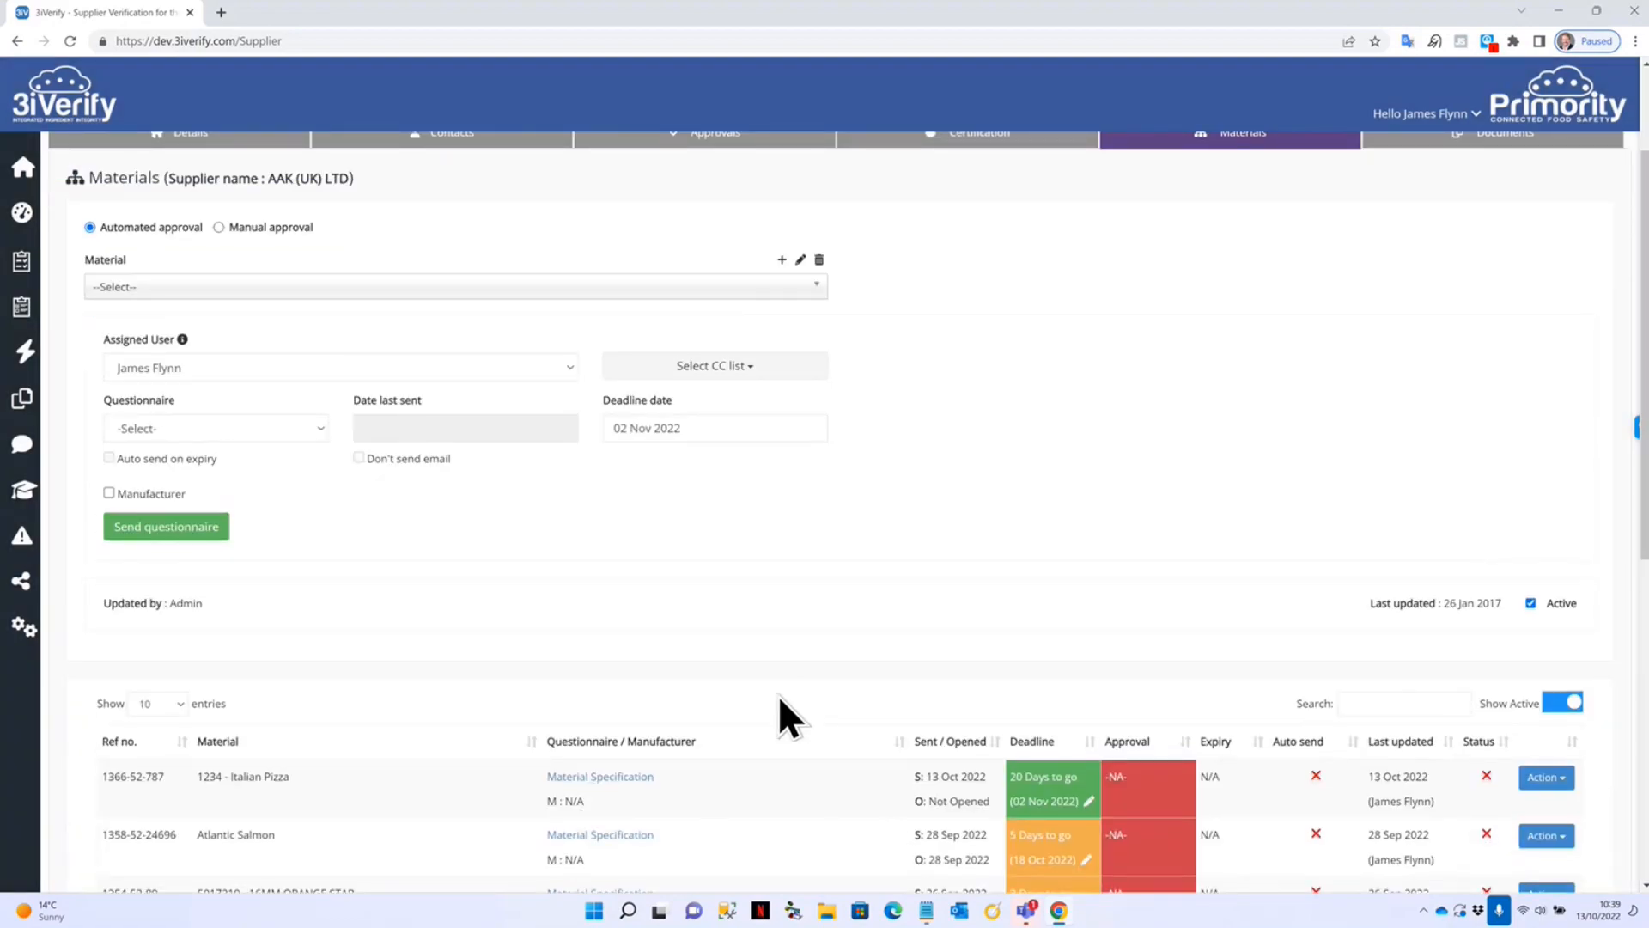
{"action": "scroll", "coordinate": [778, 694], "scroll_direction": "up", "scroll_amount": 2}
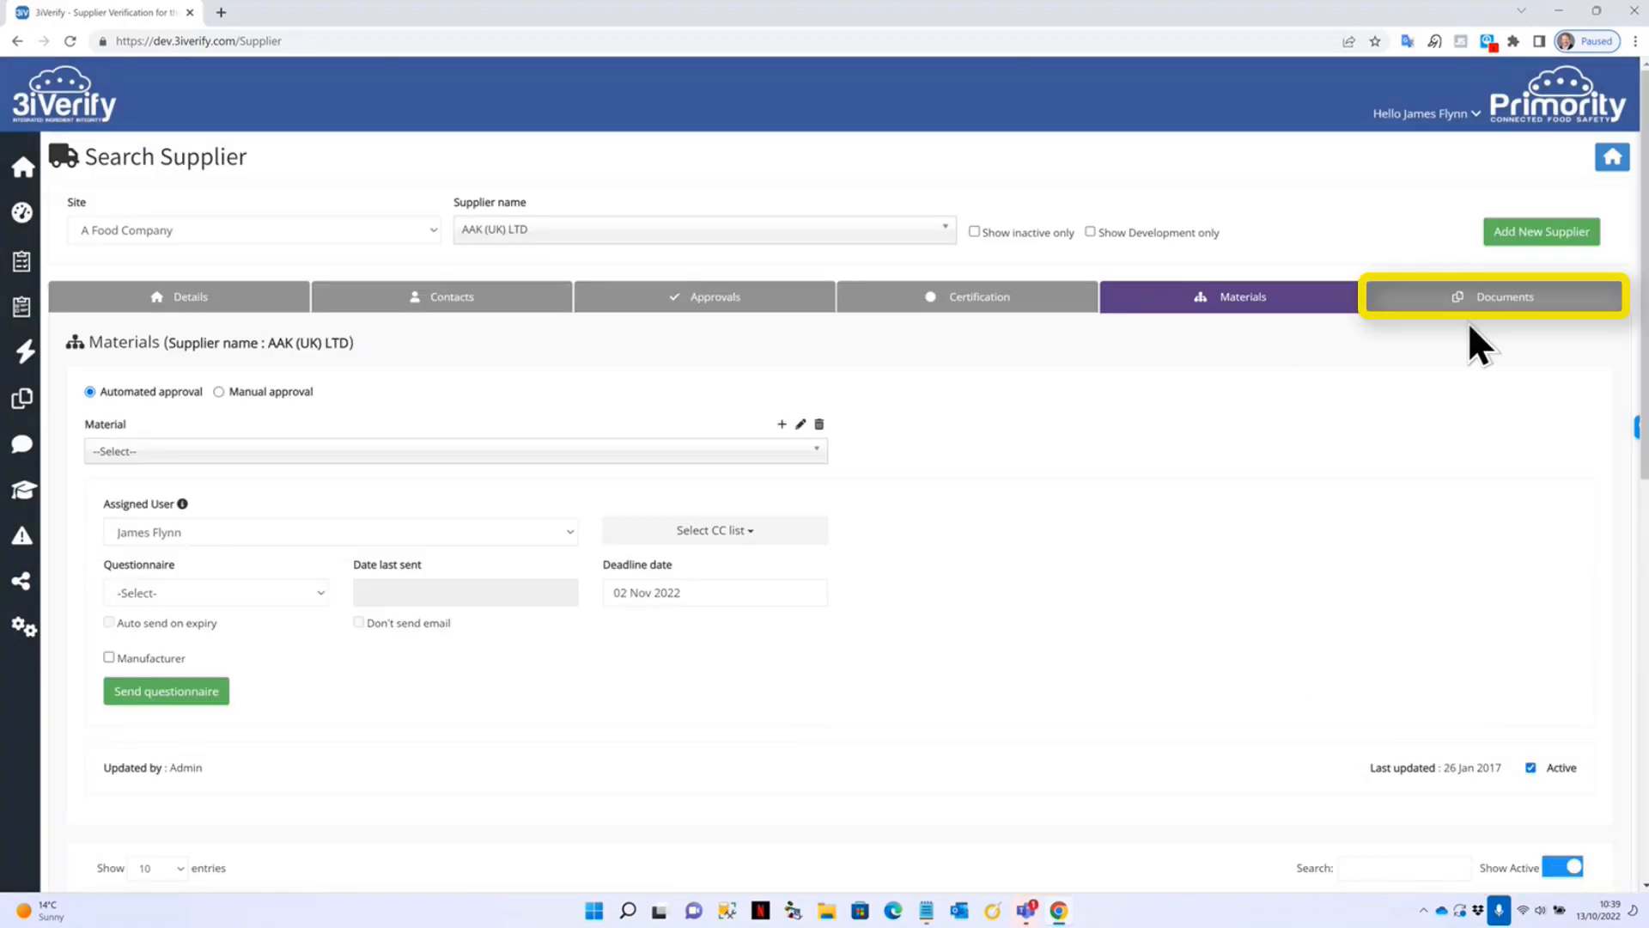
Browse the supplier's Documents tab, scrolling through the document list.
{"action": "left_click", "coordinate": [1512, 298]}
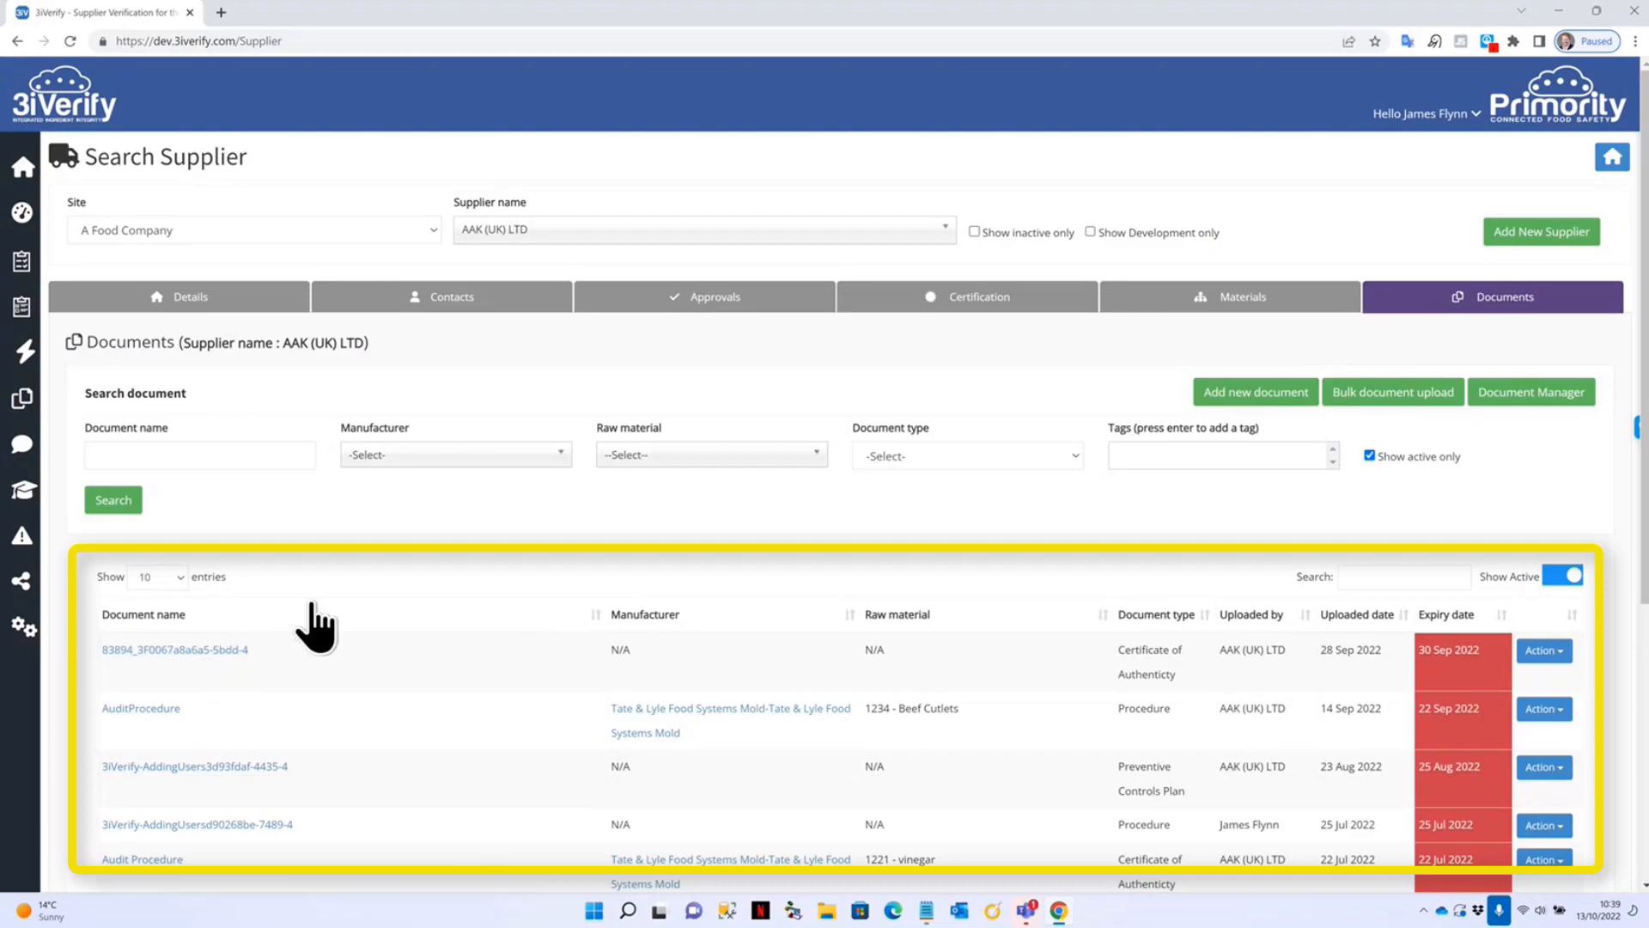
{"action": "scroll", "coordinate": [361, 627], "scroll_direction": "down", "scroll_amount": 2}
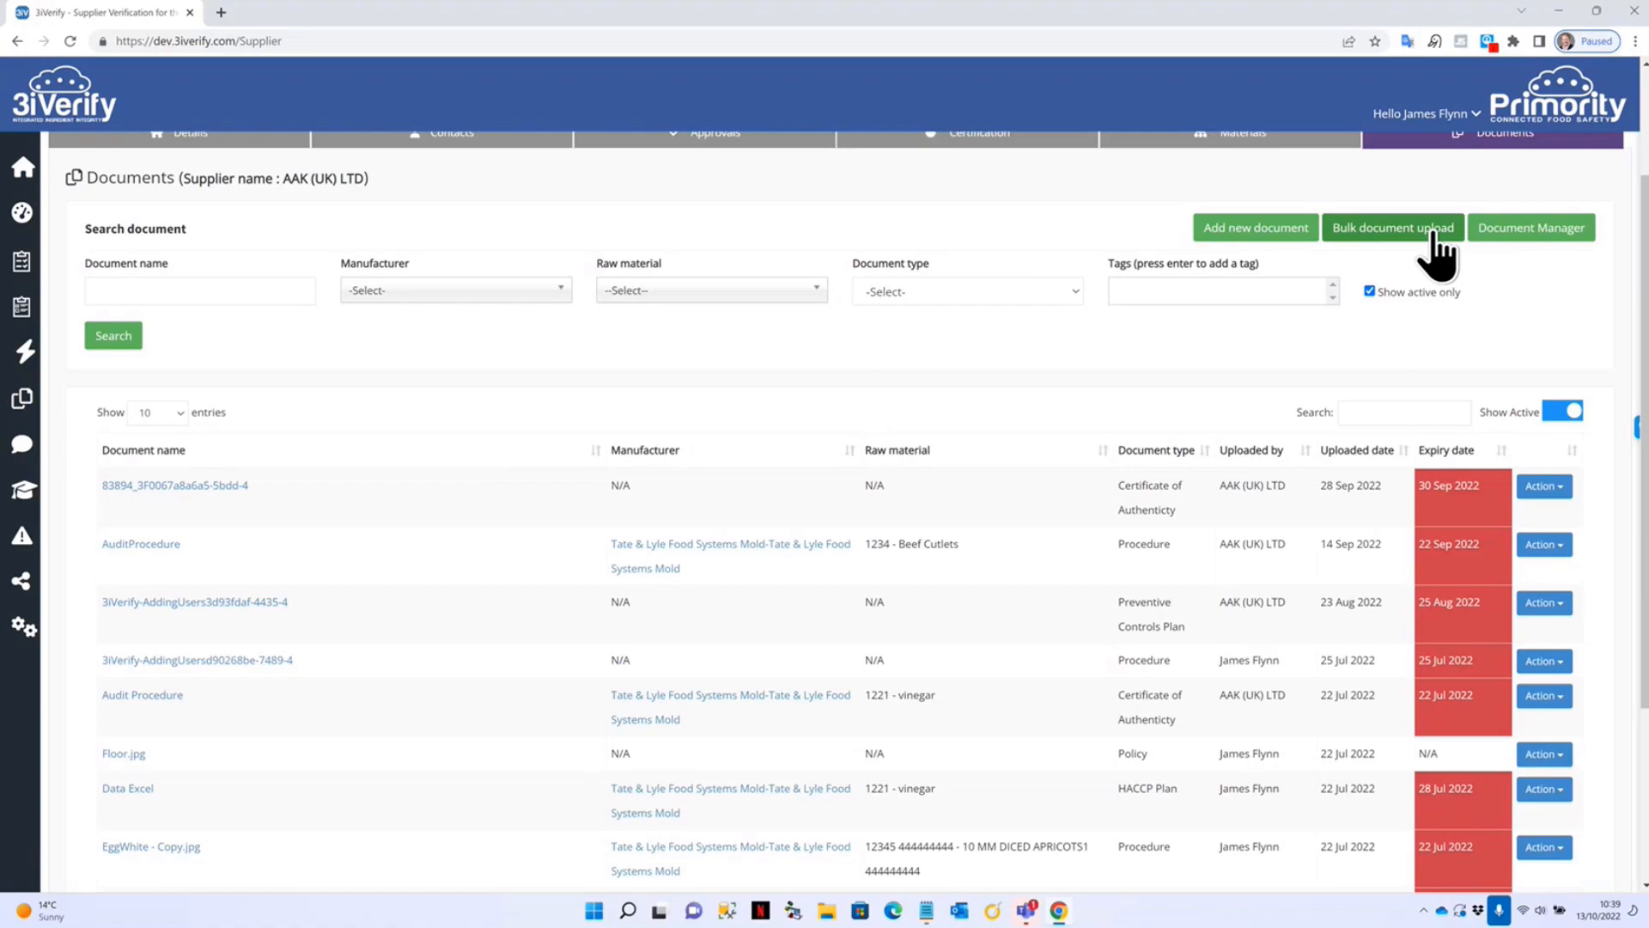
{"action": "scroll", "coordinate": [955, 455], "scroll_direction": "up", "scroll_amount": 2}
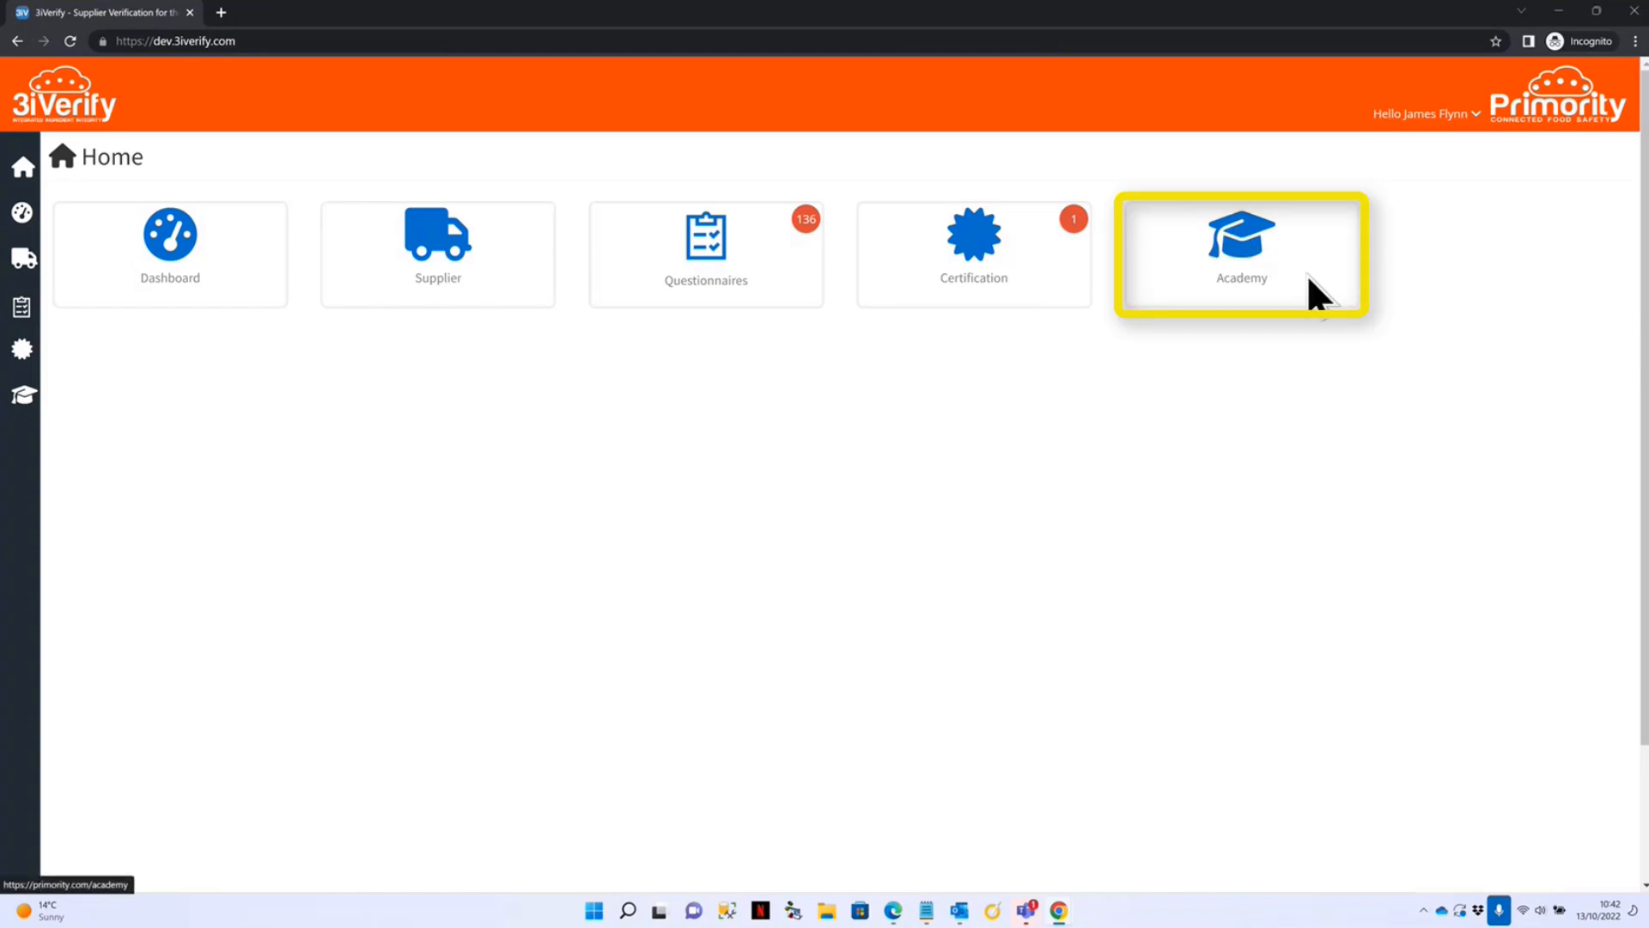
From the Questionnaires list, open 1365-52 Supplier Approval (Food), the second row, in a new tab.
{"action": "left_click", "coordinate": [700, 253]}
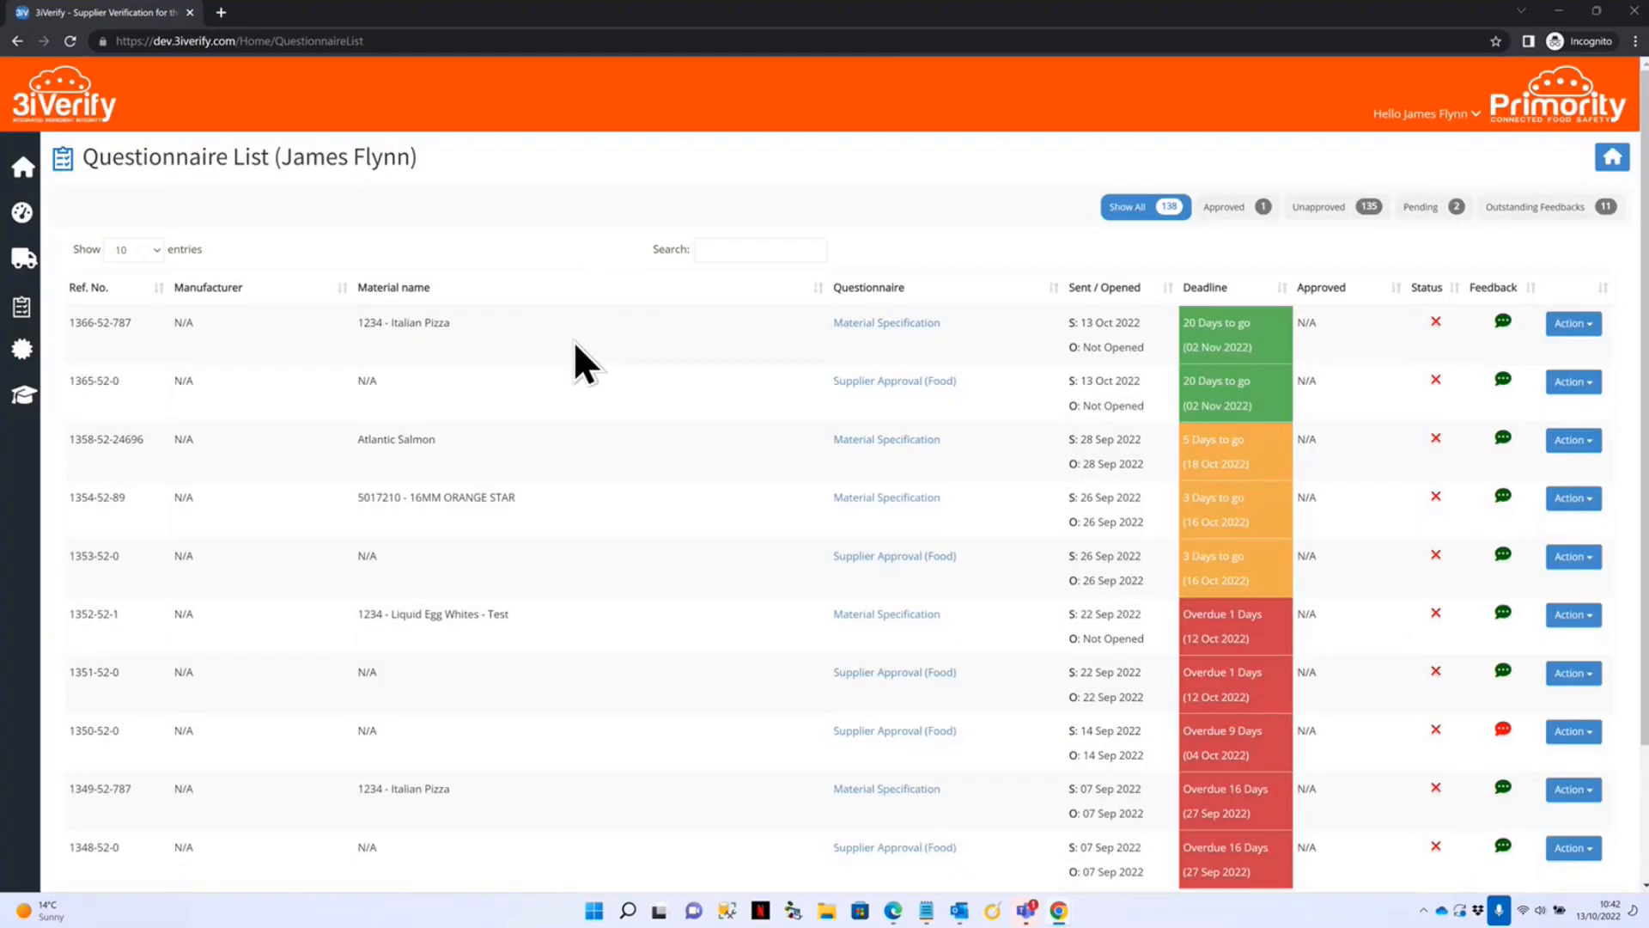
{"action": "scroll", "coordinate": [677, 445], "scroll_direction": "down", "scroll_amount": 3}
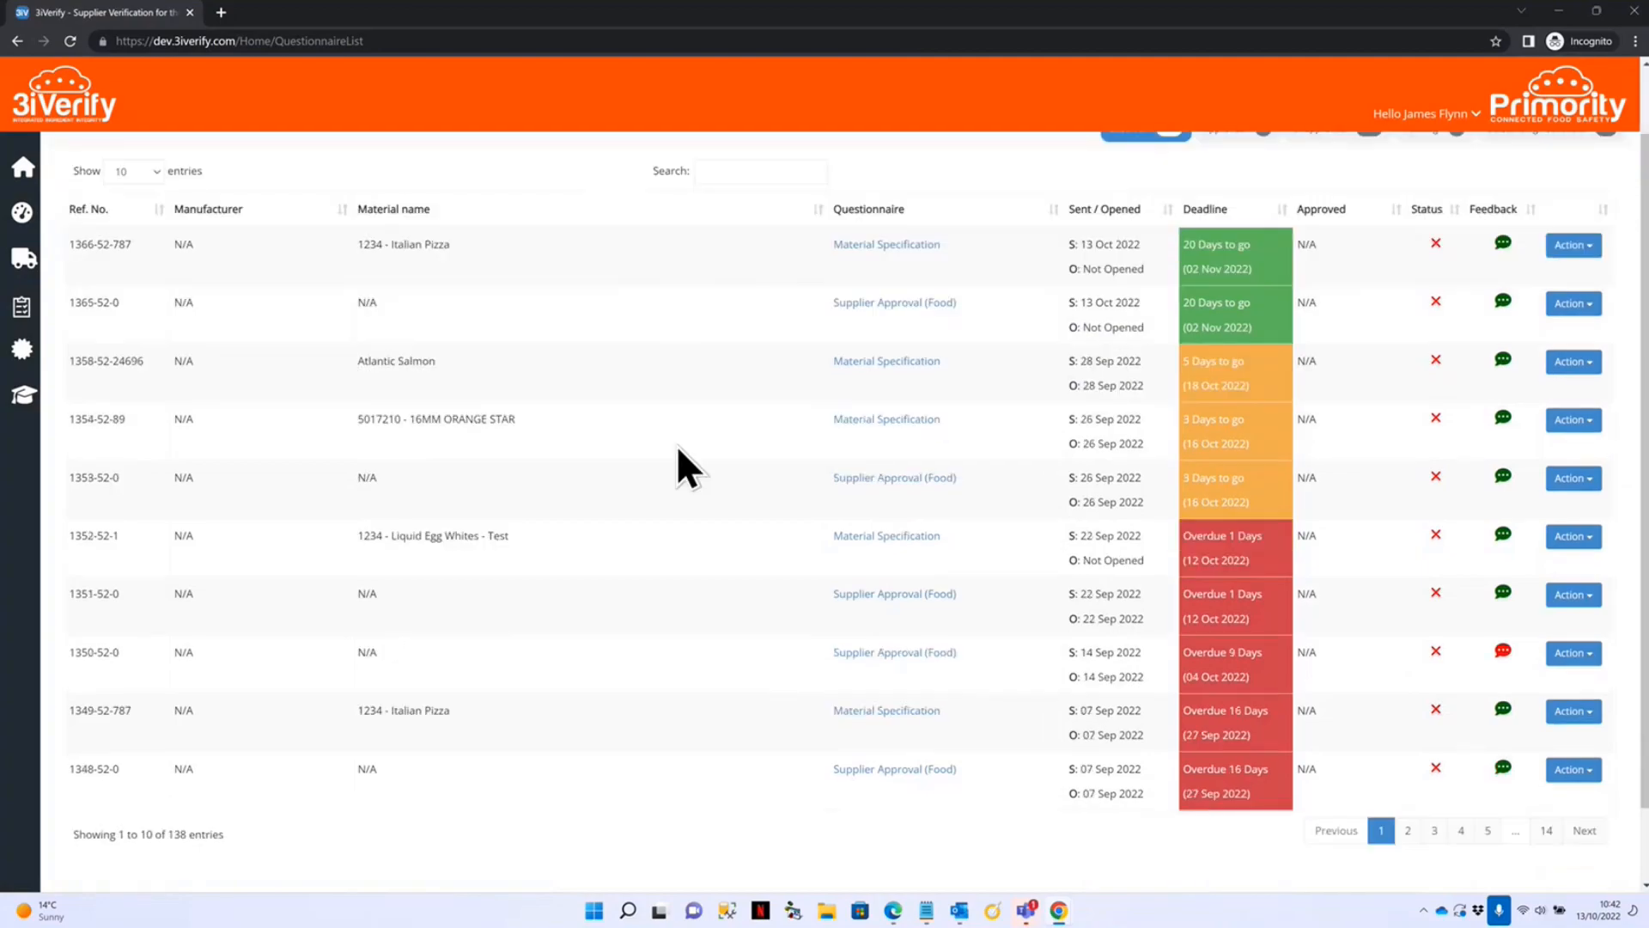
{"action": "scroll", "coordinate": [693, 507], "scroll_direction": "up", "scroll_amount": 3}
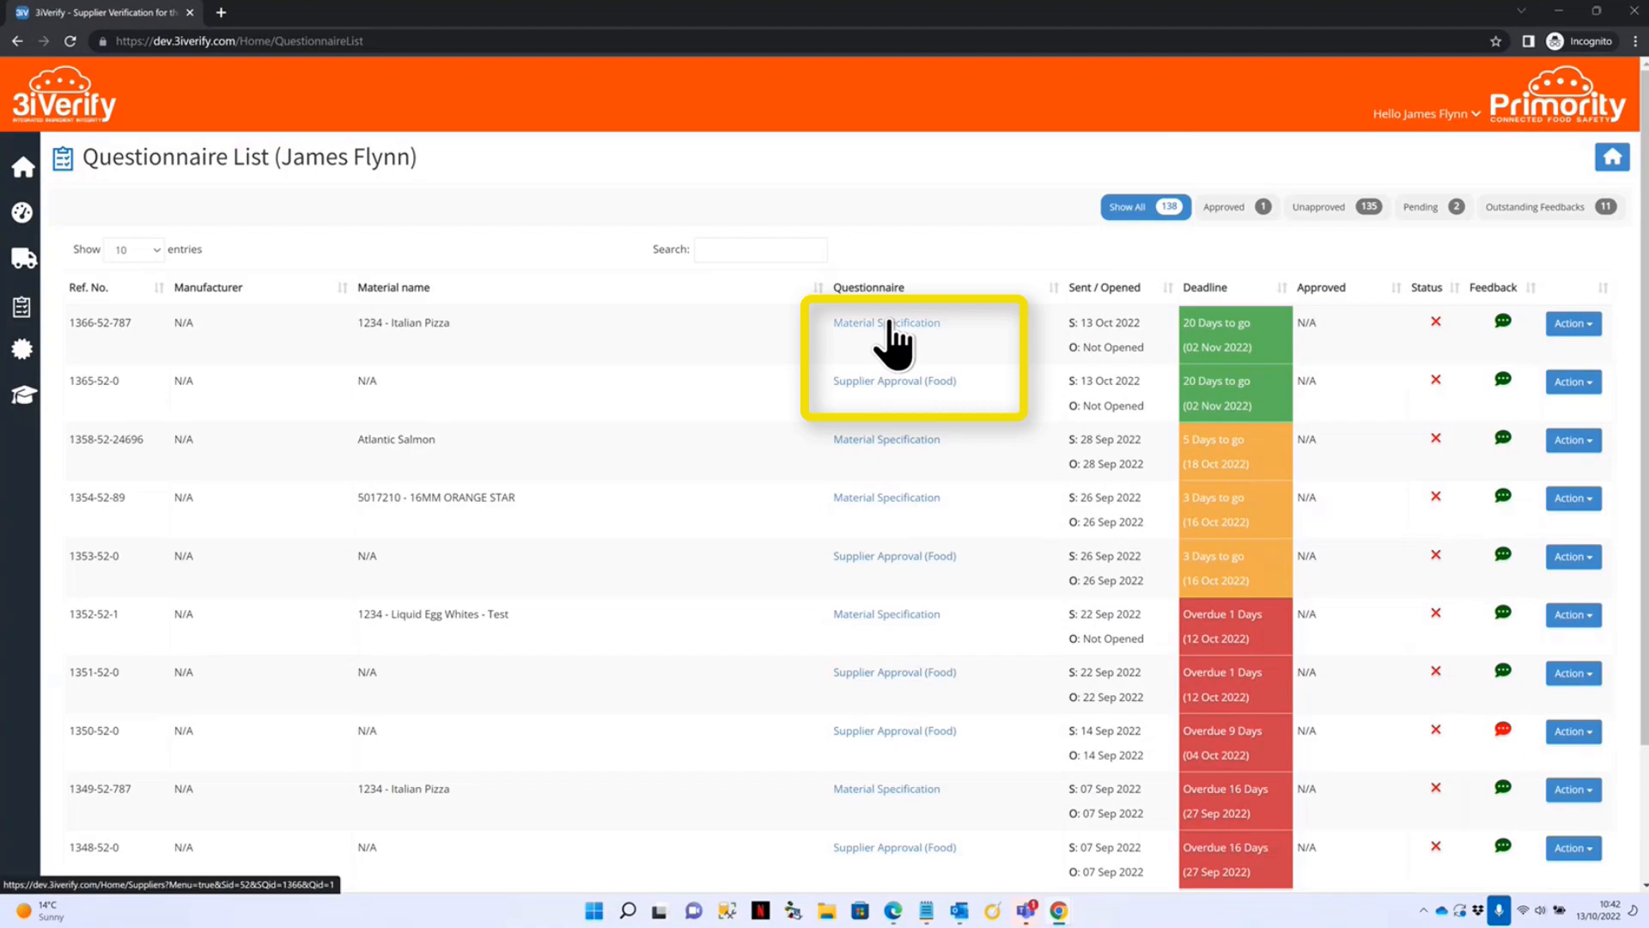
{"action": "left_click_drag", "start_coordinate": [69, 380], "coordinate": [106, 376]}
{"action": "left_click", "coordinate": [339, 379]}
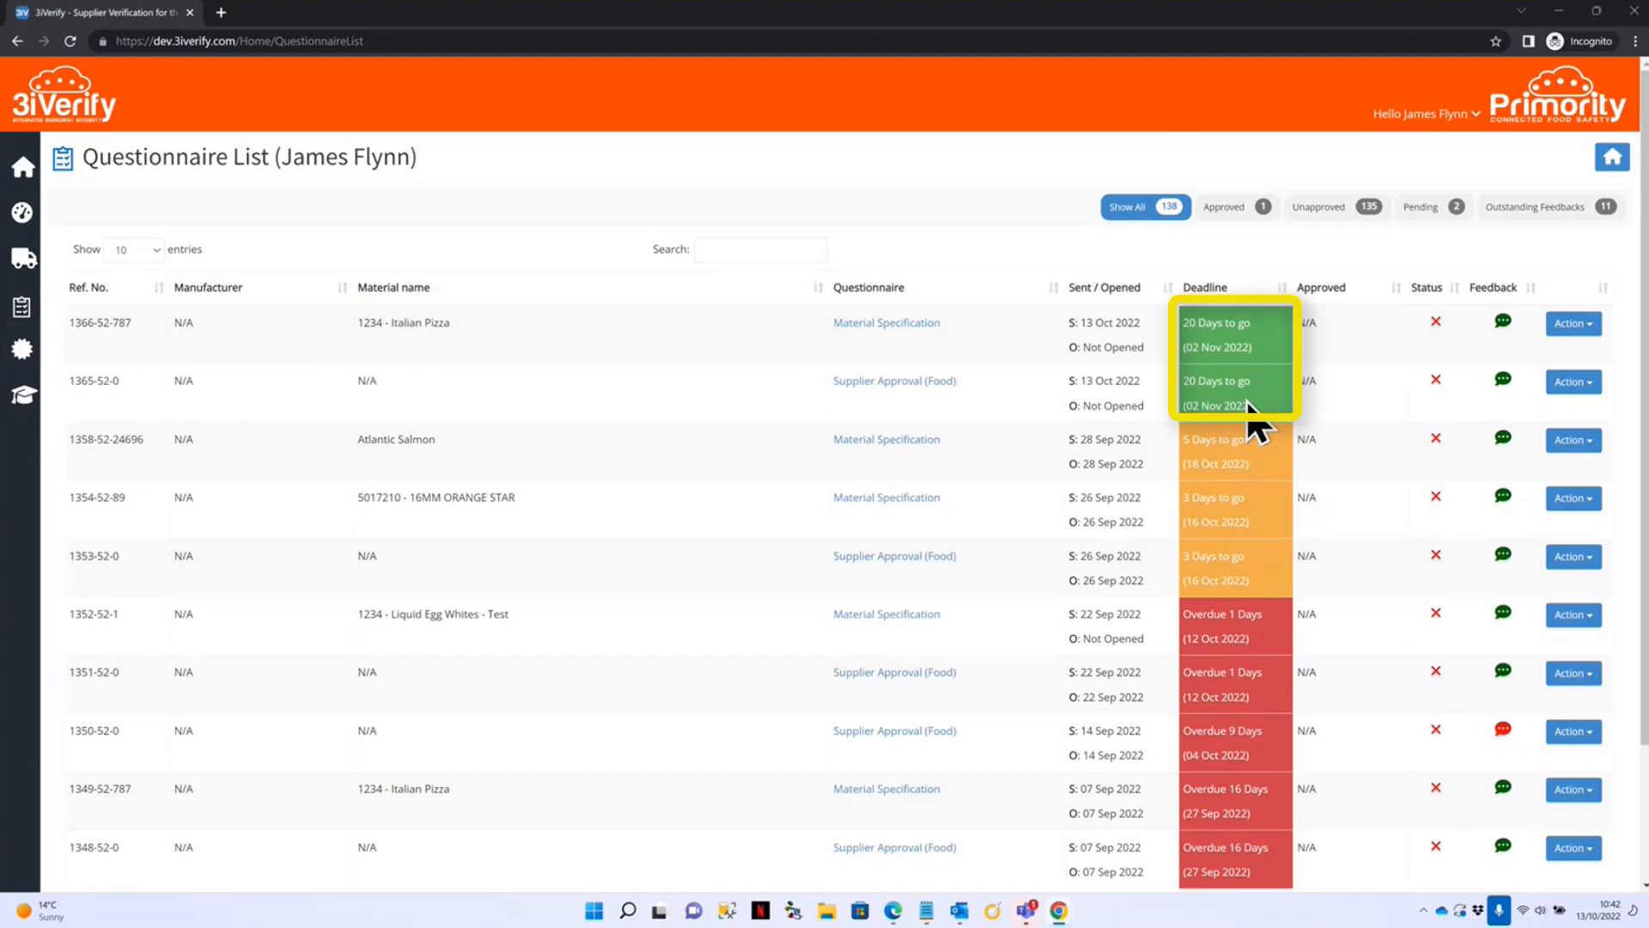
{"action": "left_click", "coordinate": [1597, 383]}
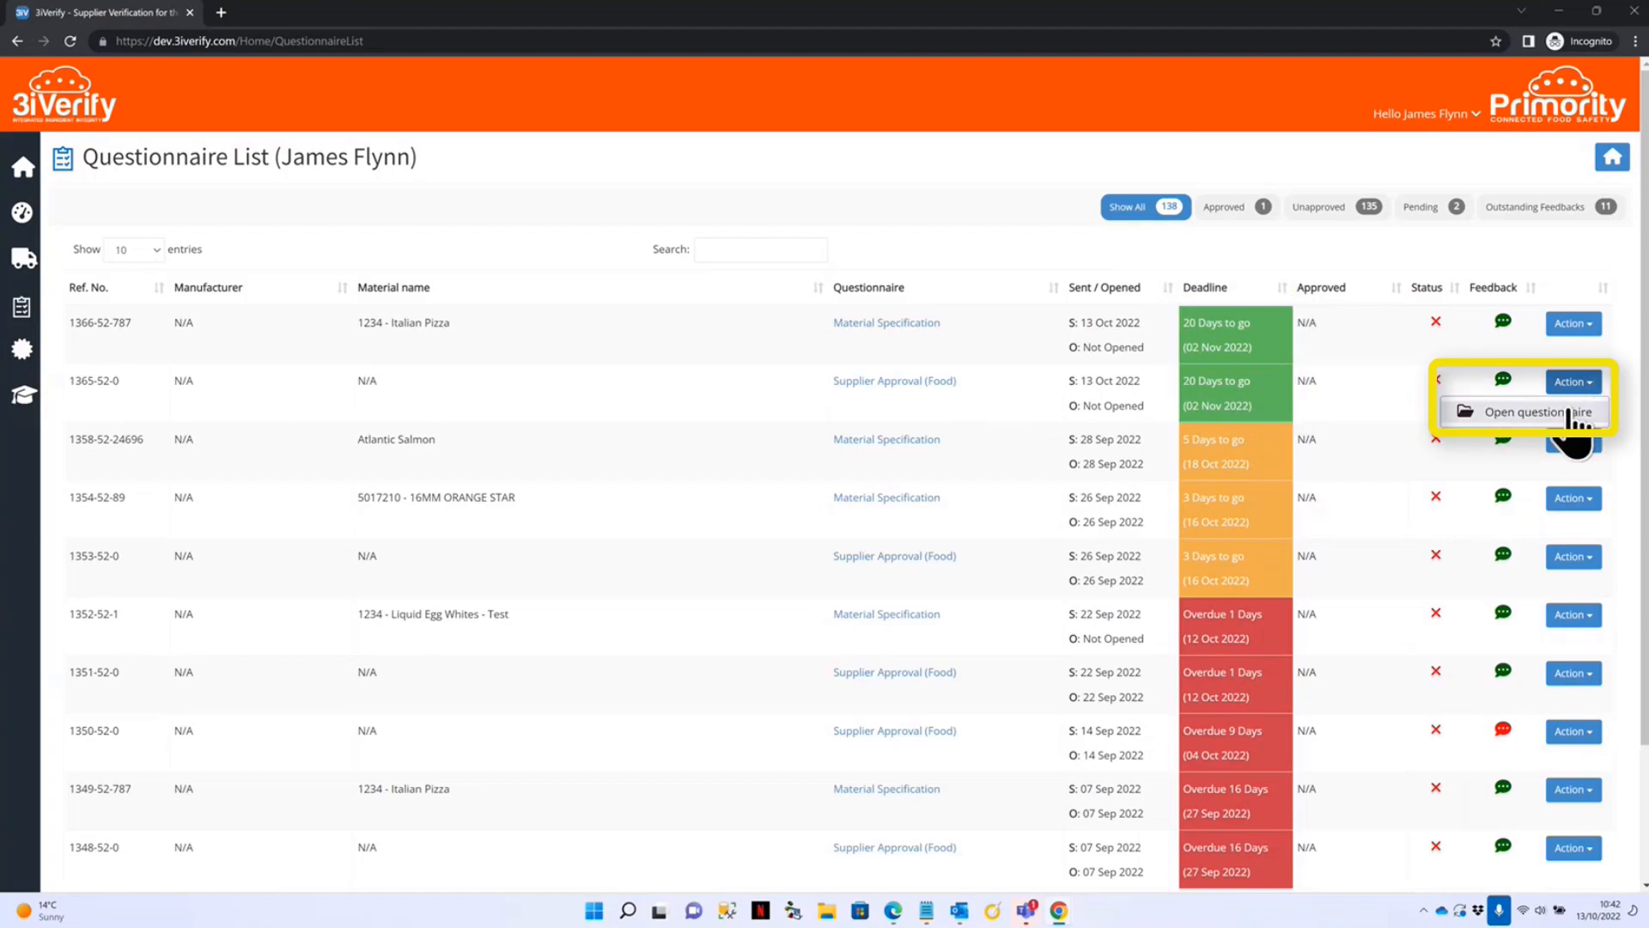
{"action": "left_click", "coordinate": [715, 381]}
{"action": "left_click", "coordinate": [907, 383]}
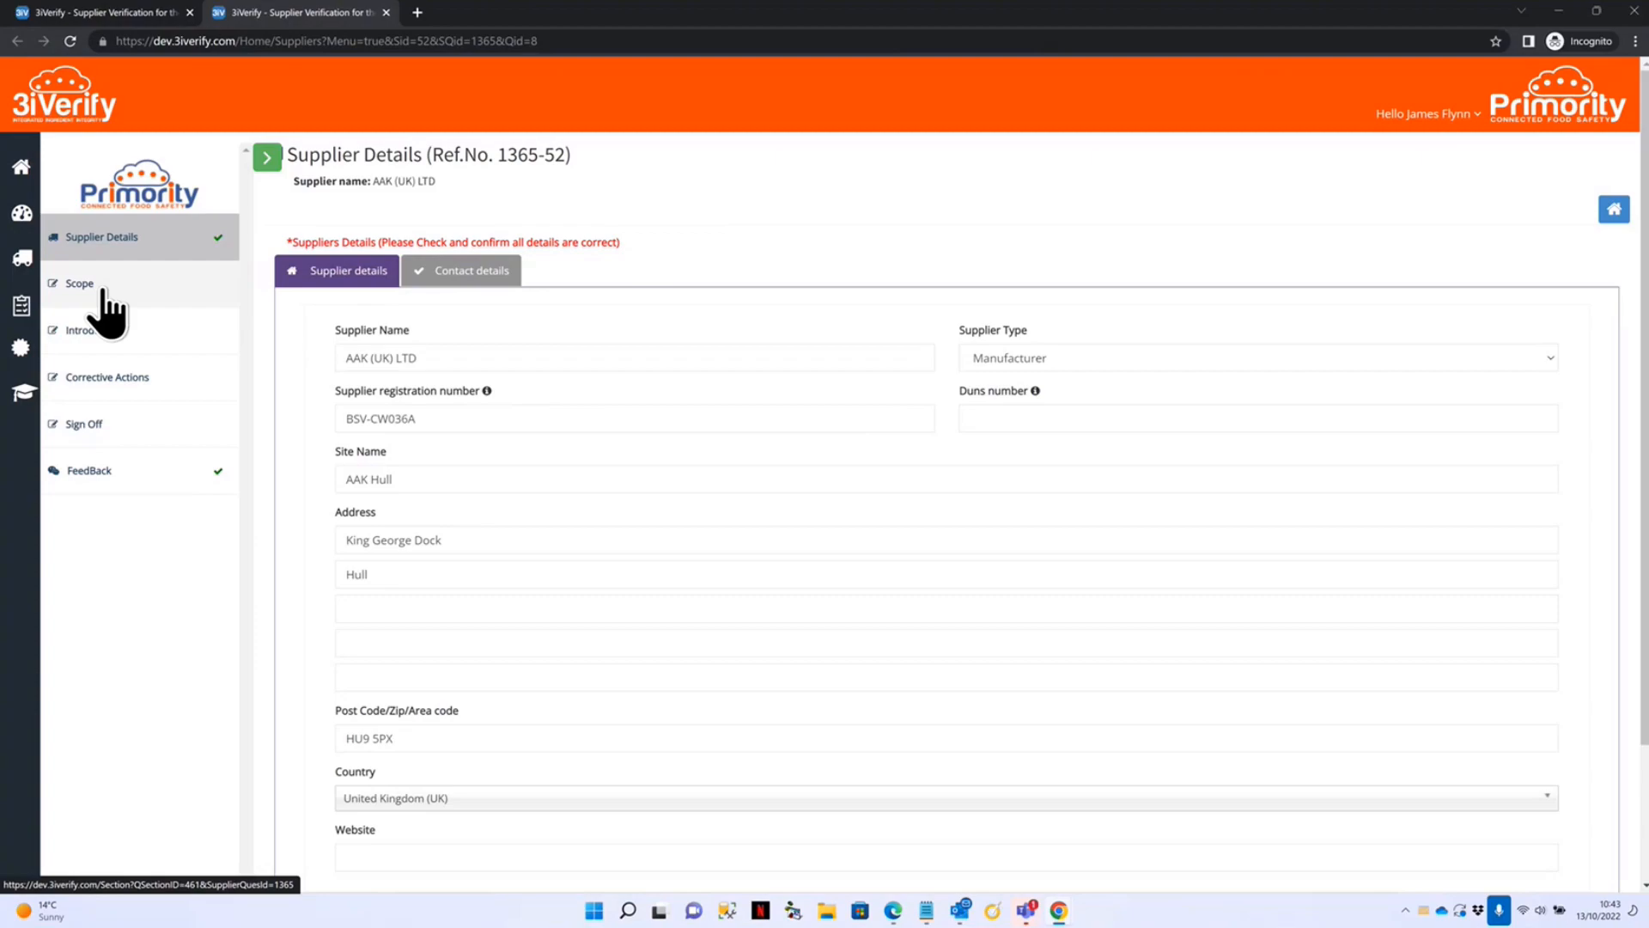
Advance past Supplier details and Contact details with Next>>, confirming OK in the proceed dialog.
{"action": "scroll", "coordinate": [825, 750], "scroll_direction": "down", "scroll_amount": 2}
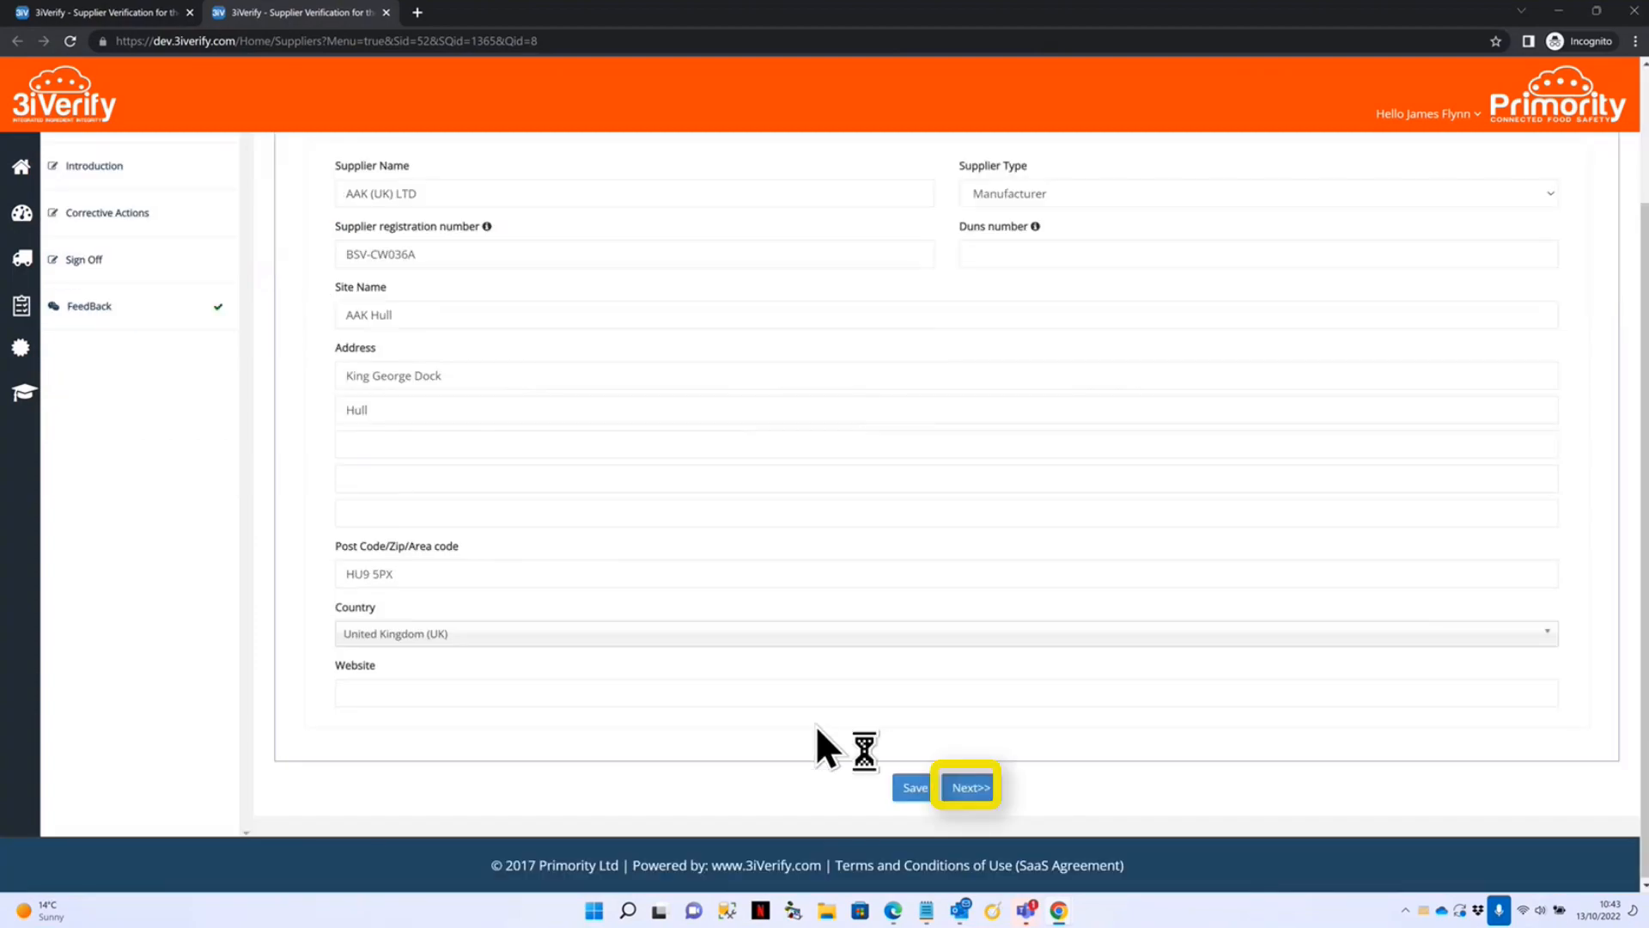
{"action": "left_click", "coordinate": [966, 788]}
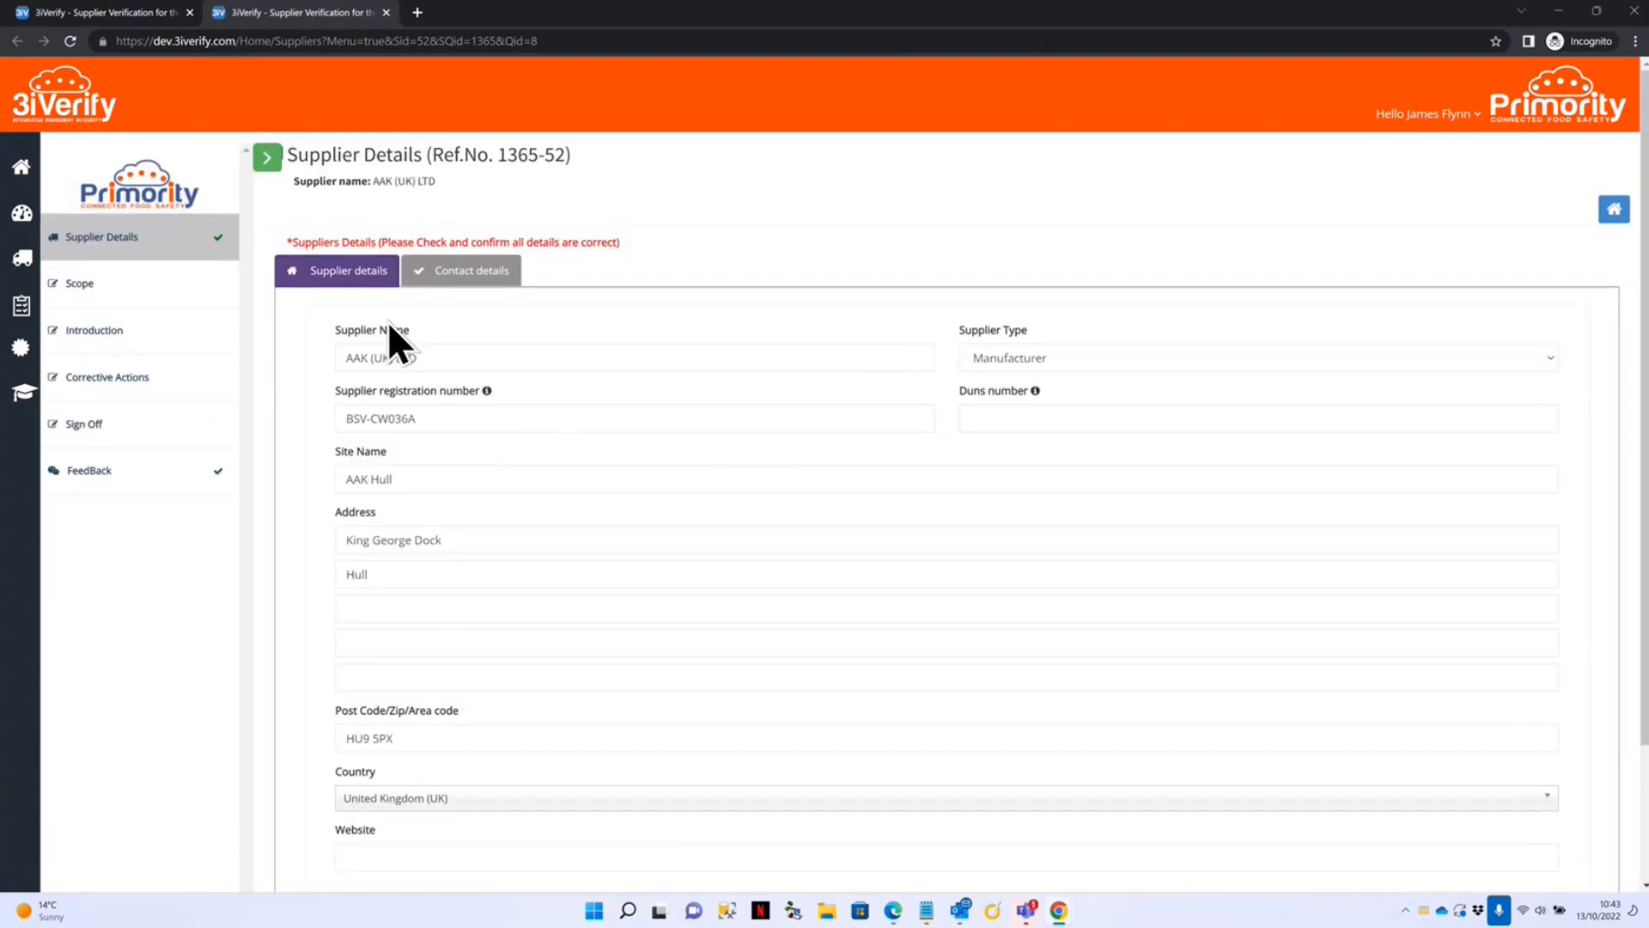
{"action": "scroll", "coordinate": [471, 369], "scroll_direction": "down", "scroll_amount": 2}
{"action": "left_click", "coordinate": [969, 788]}
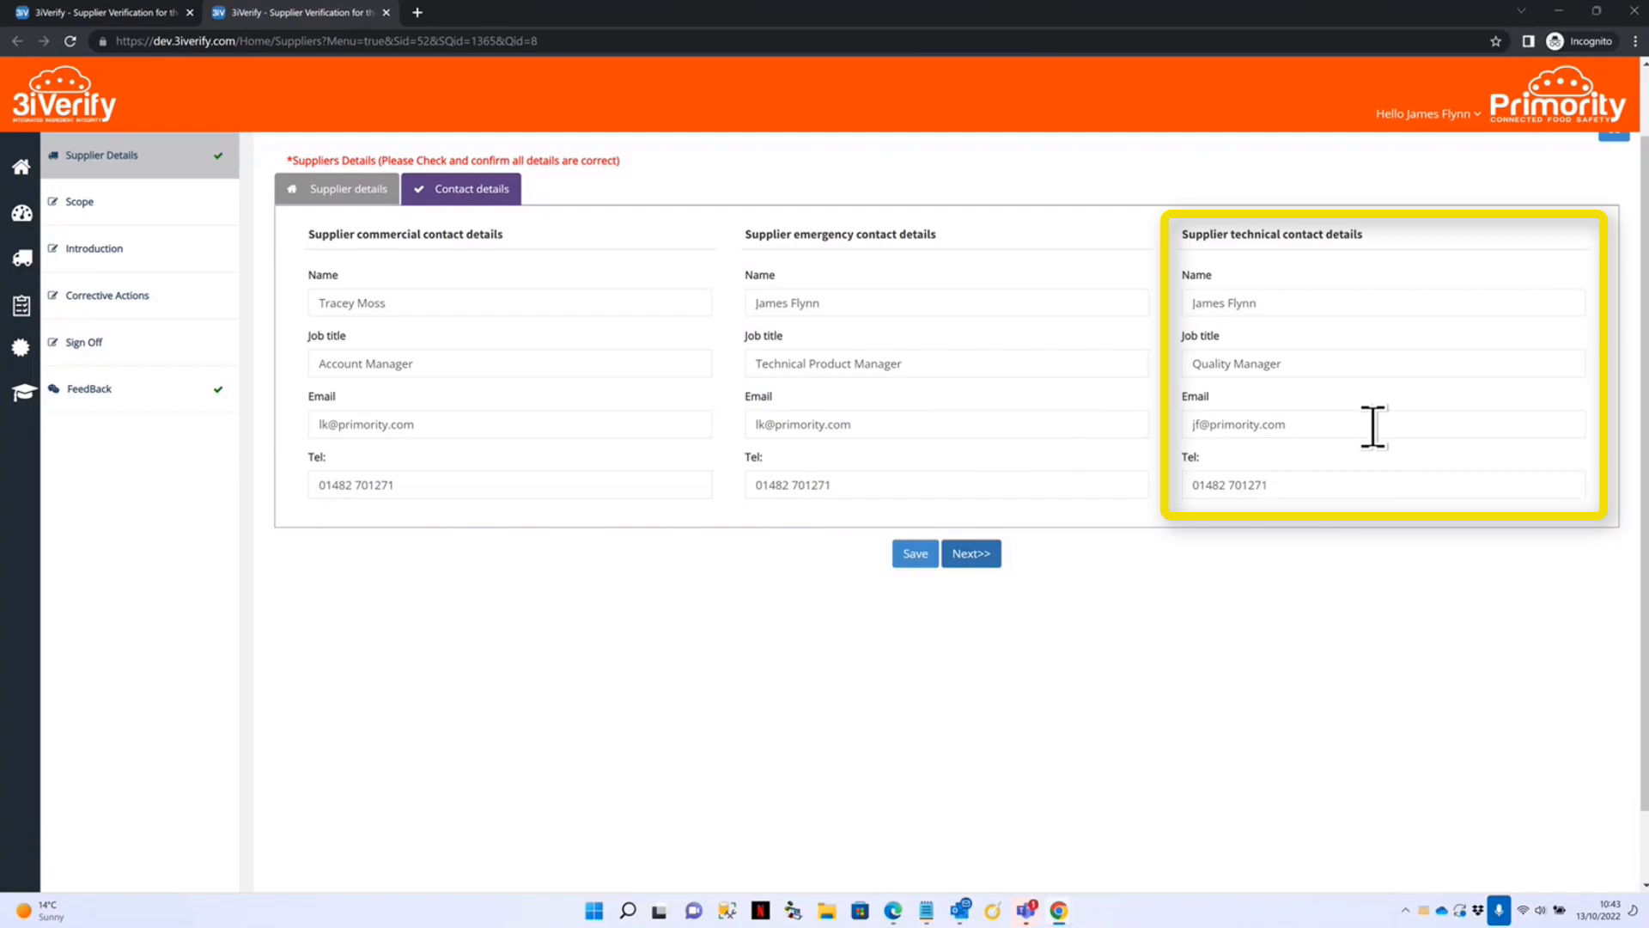
{"action": "left_click", "coordinate": [970, 553]}
{"action": "left_click", "coordinate": [909, 134]}
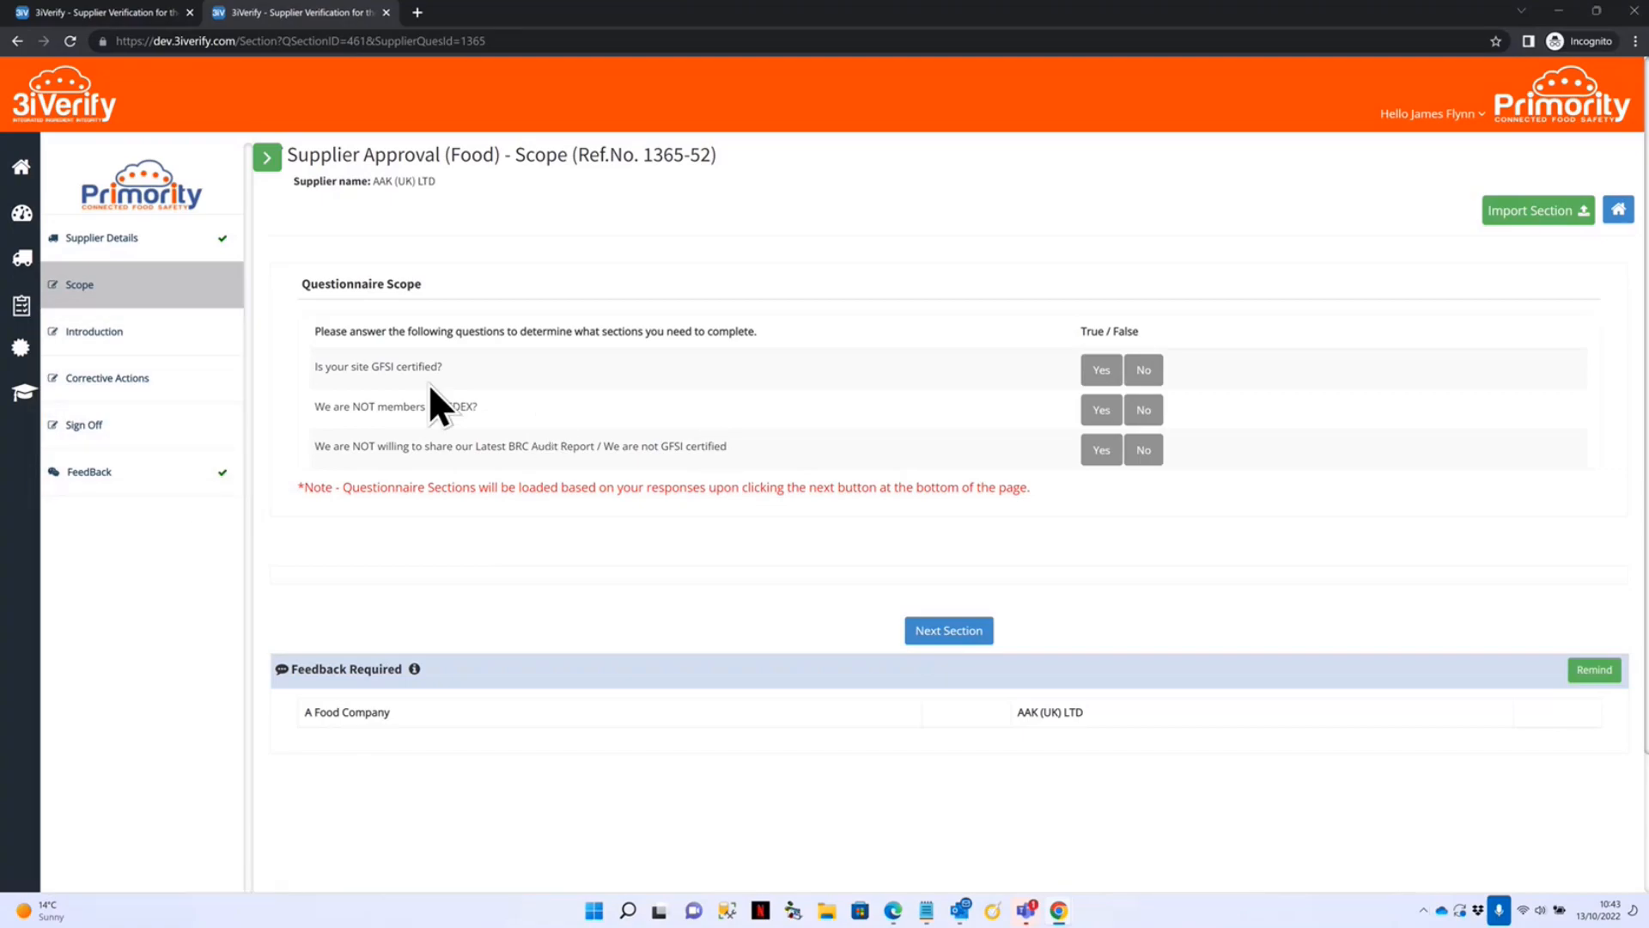
Answer Yes to the GFSI, SEDEX and BRC audit report scope questions and save.
{"action": "left_click", "coordinate": [1101, 372]}
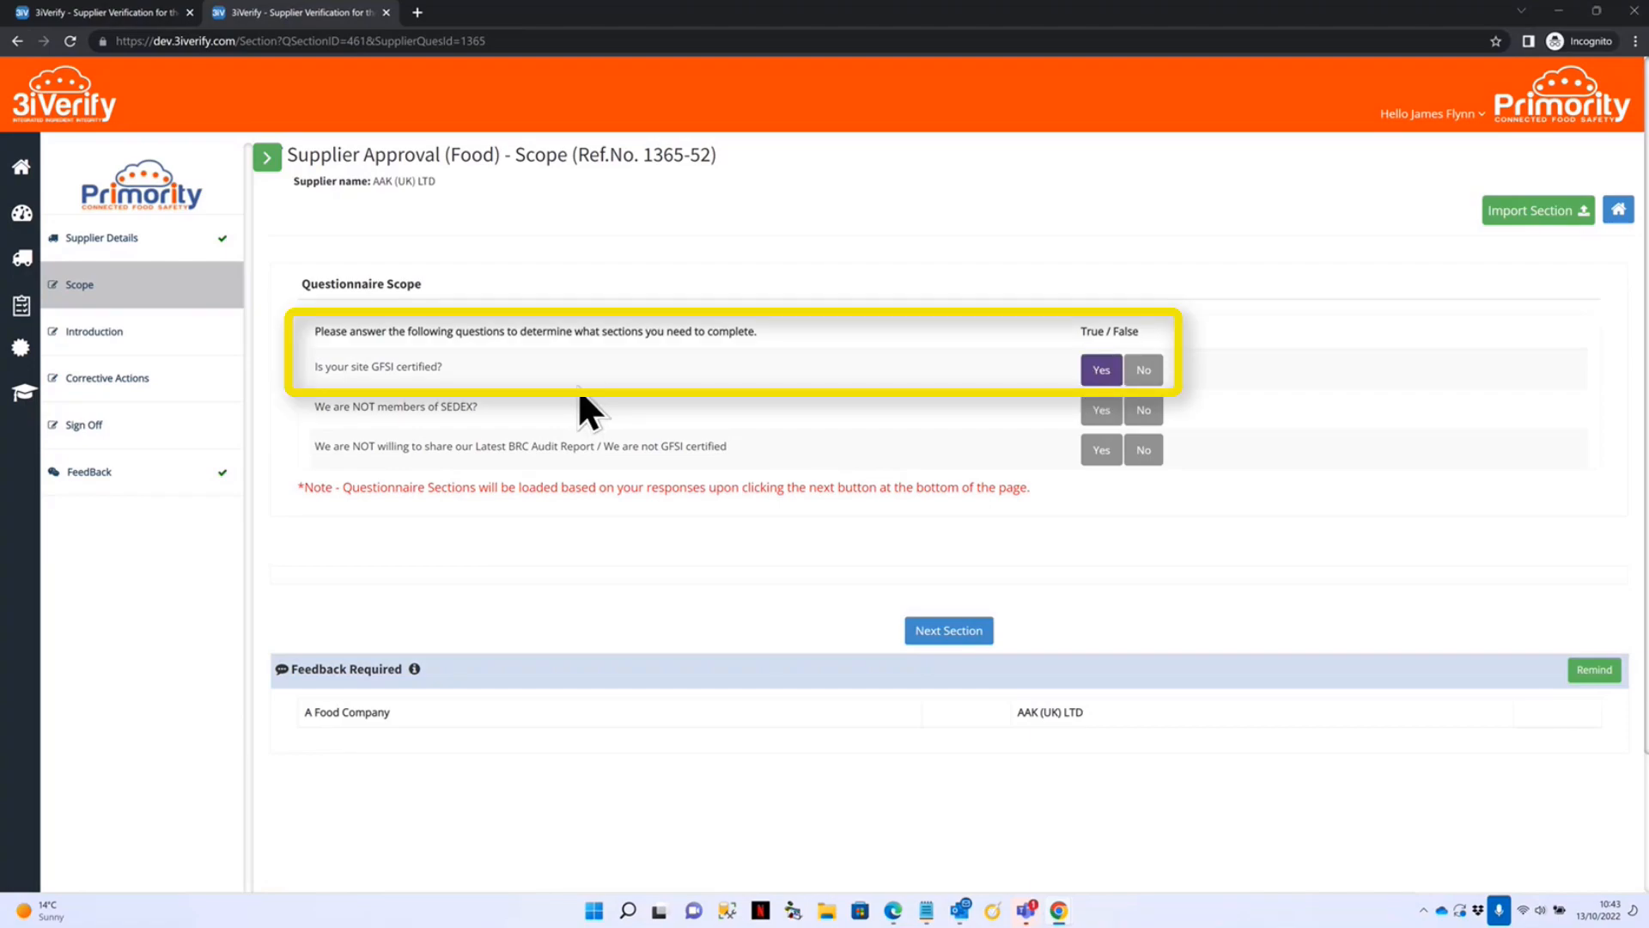
{"action": "left_click", "coordinate": [1102, 410]}
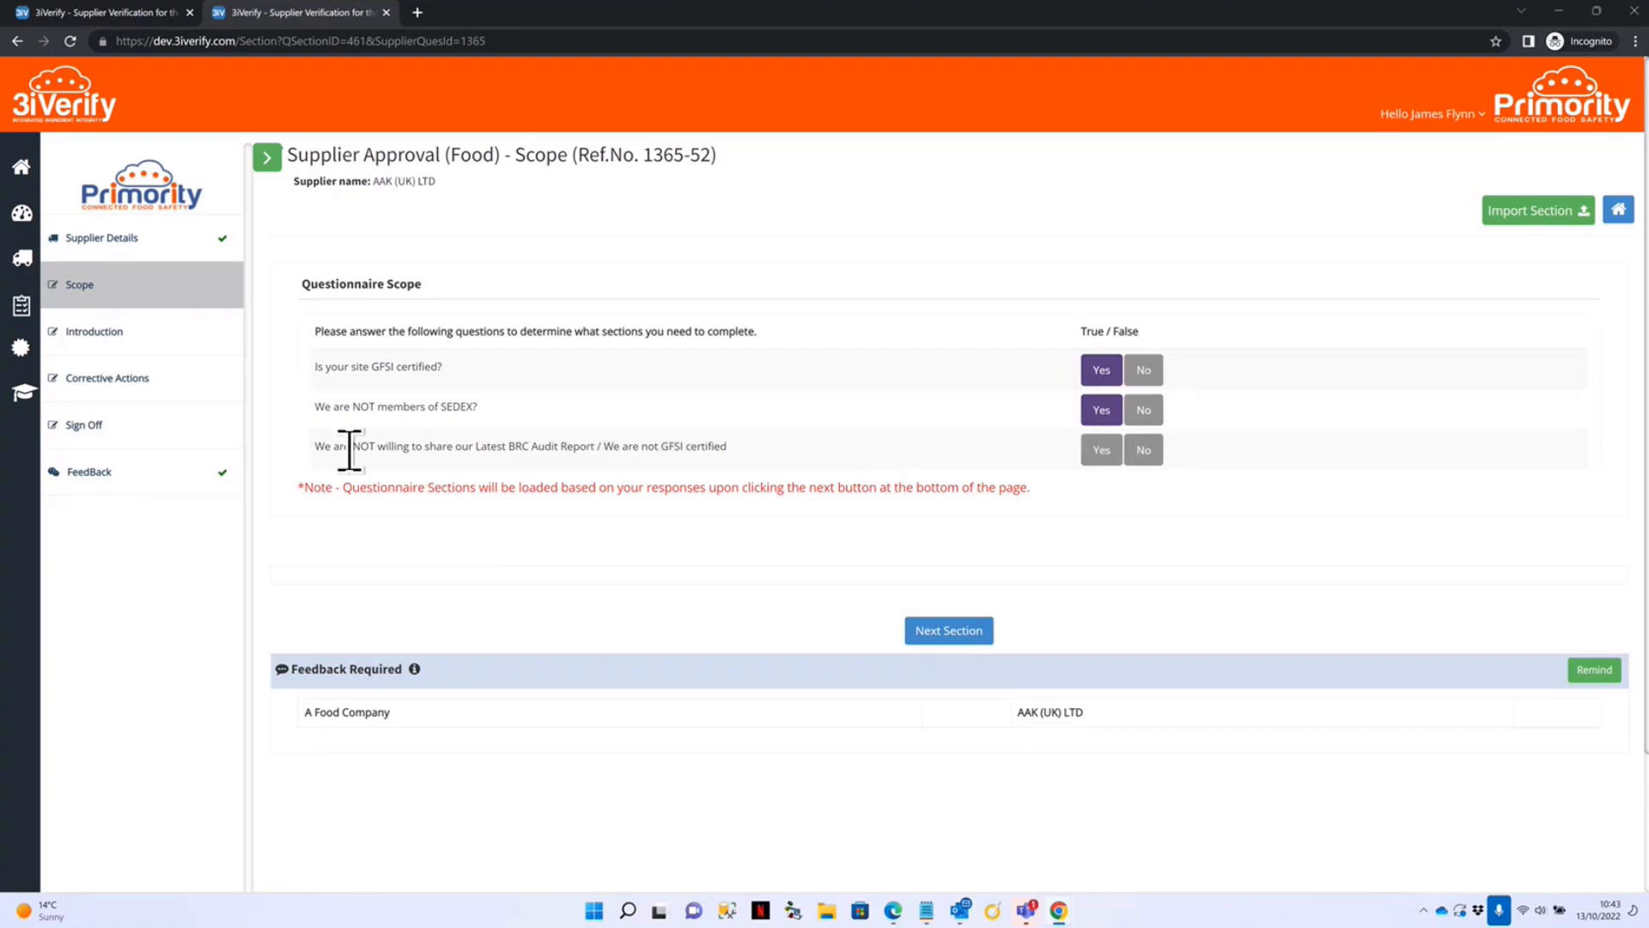
{"action": "left_click", "coordinate": [1102, 450]}
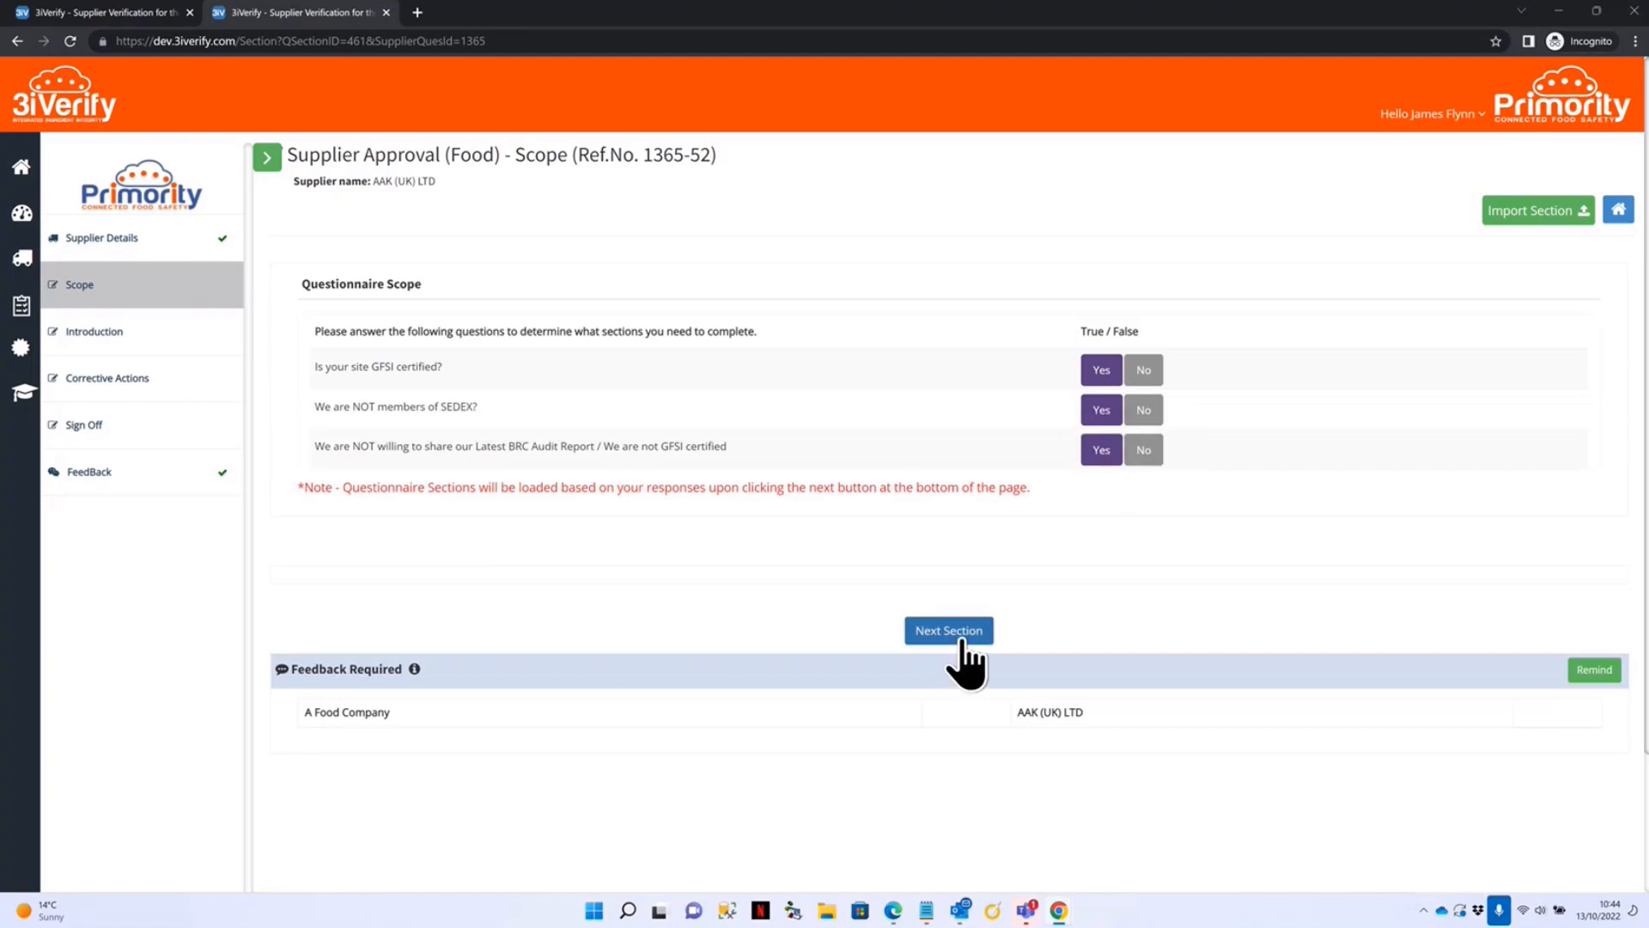
{"action": "left_click", "coordinate": [953, 634]}
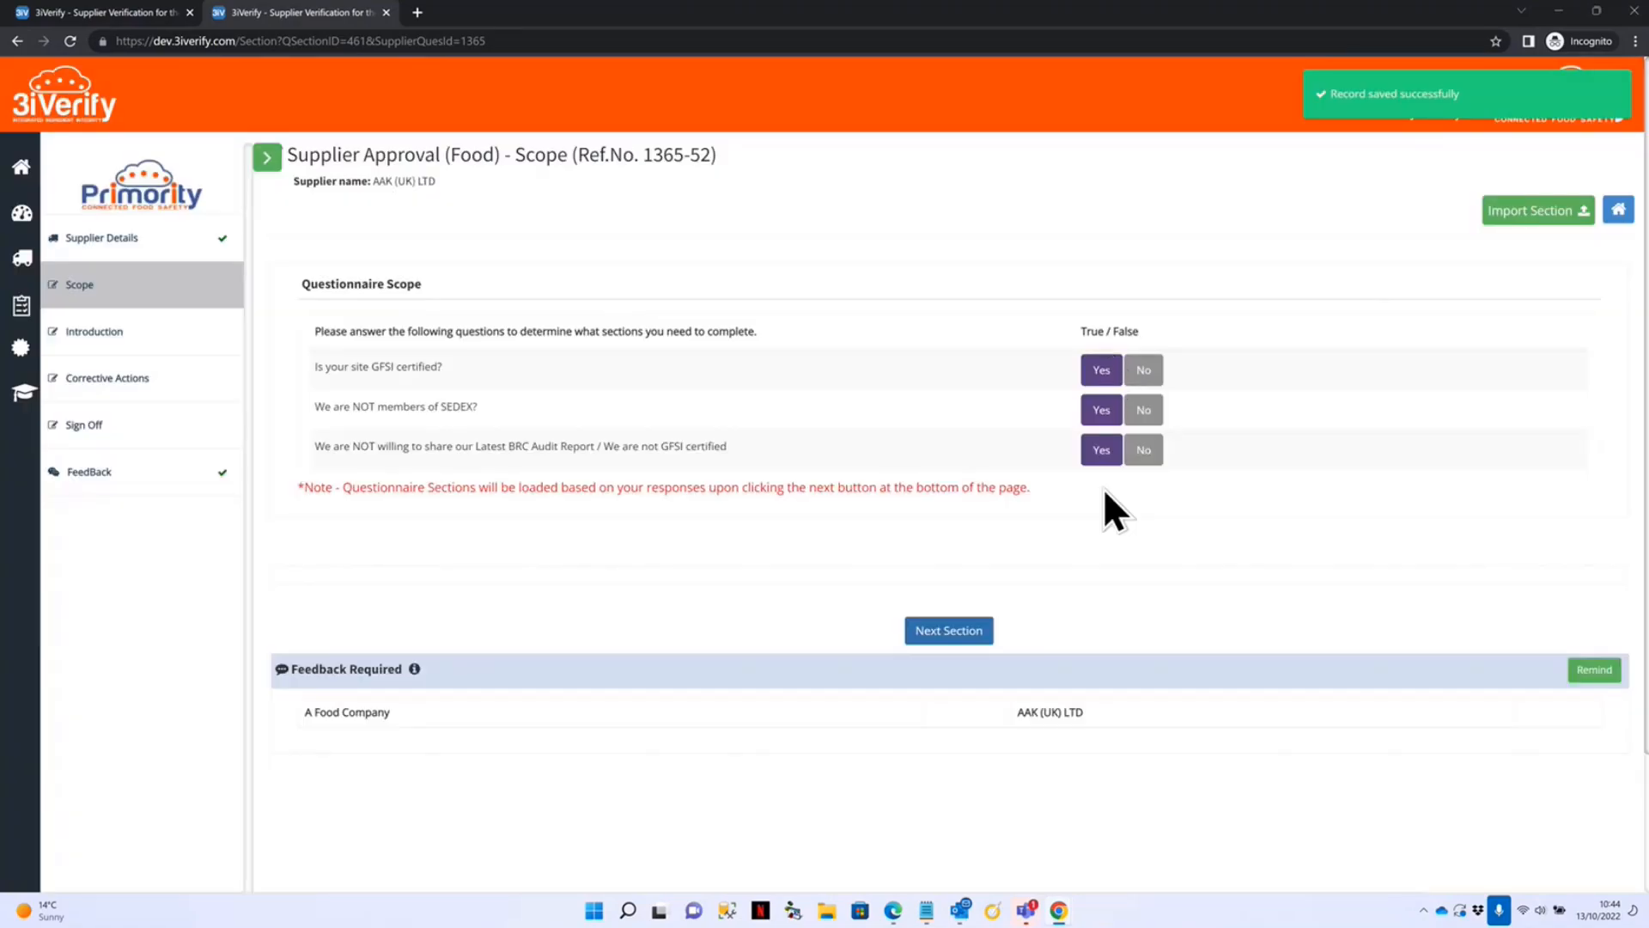
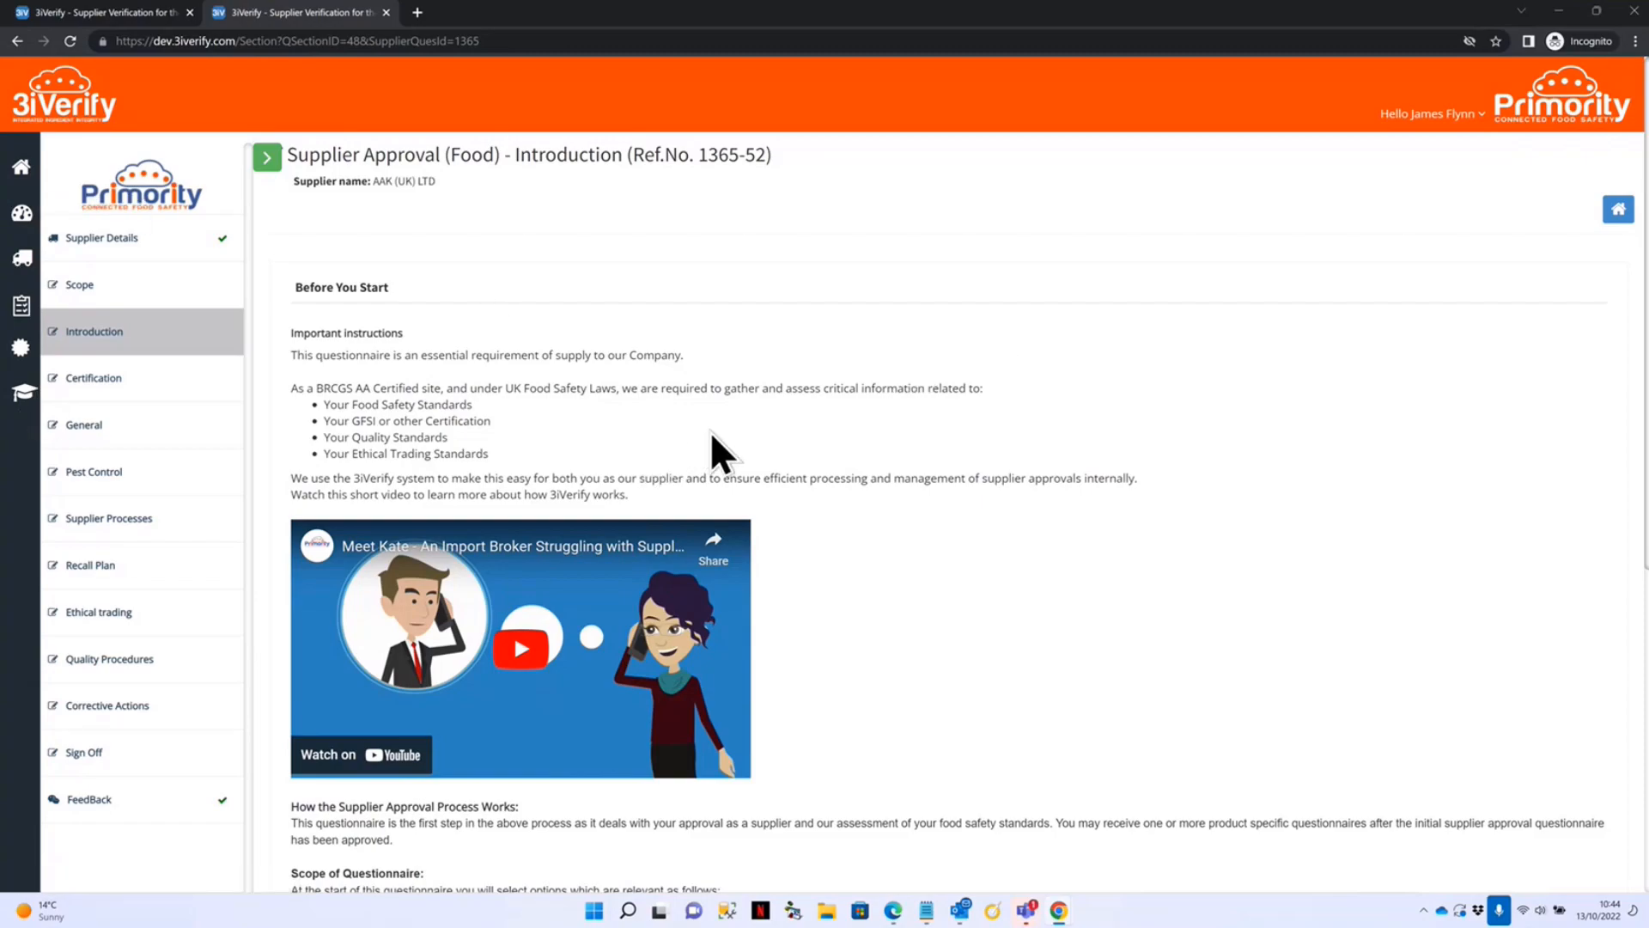
Scroll to the bottom of the Introduction page and continue to the Certification section.
{"action": "scroll", "coordinate": [1121, 413], "scroll_direction": "down", "scroll_amount": 5}
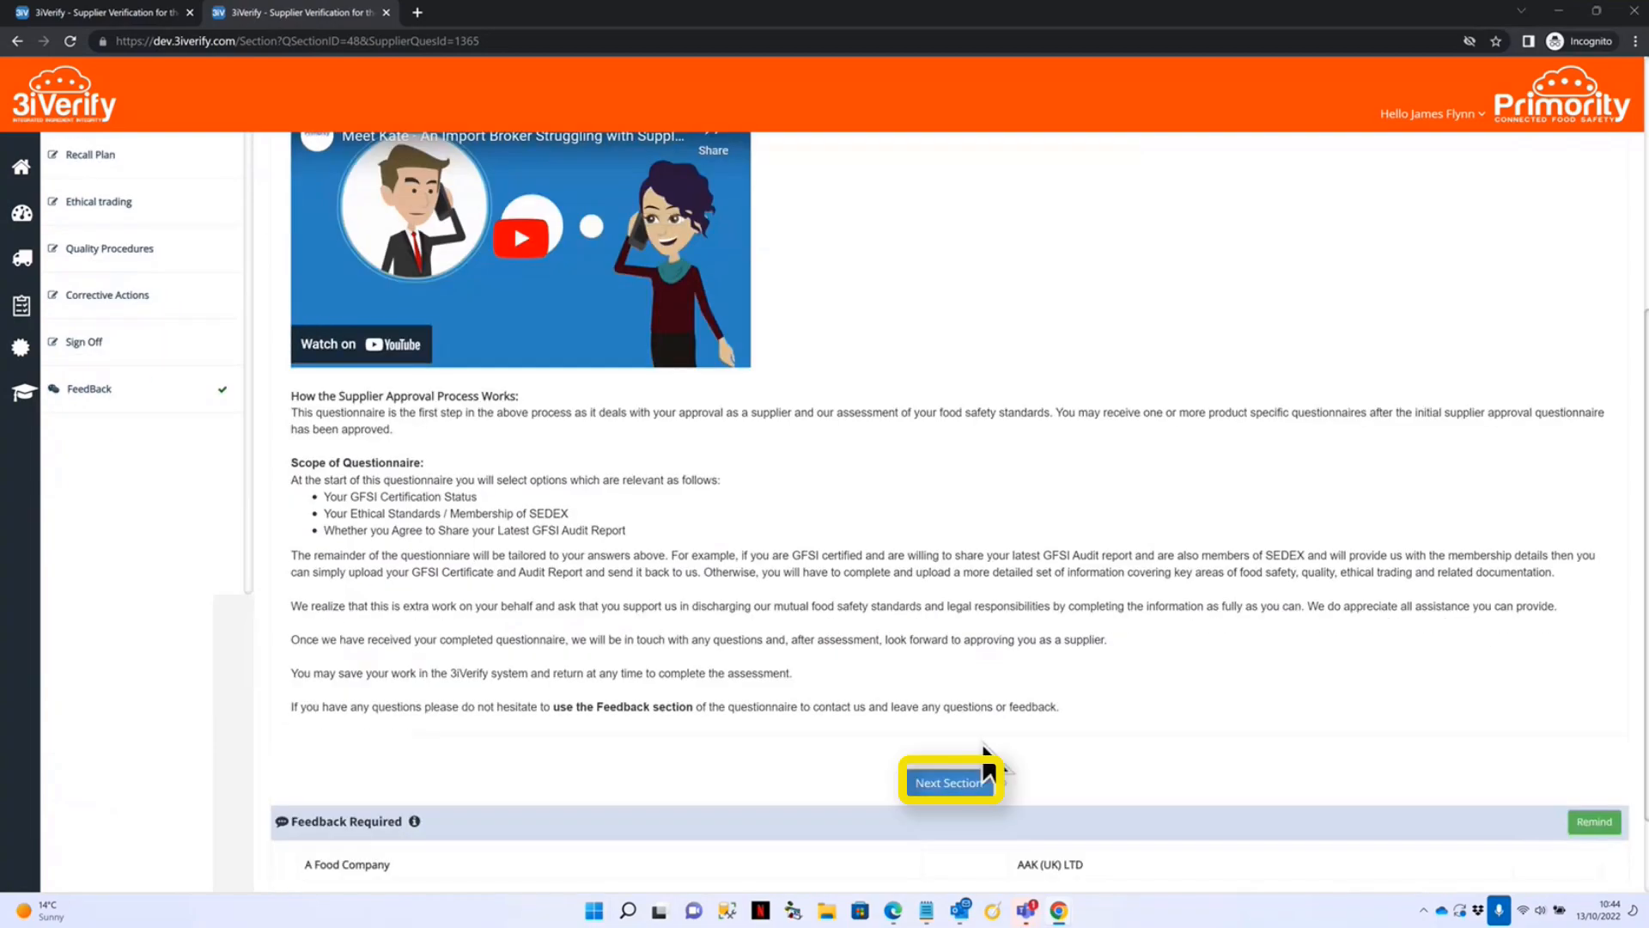
{"action": "left_click", "coordinate": [963, 783]}
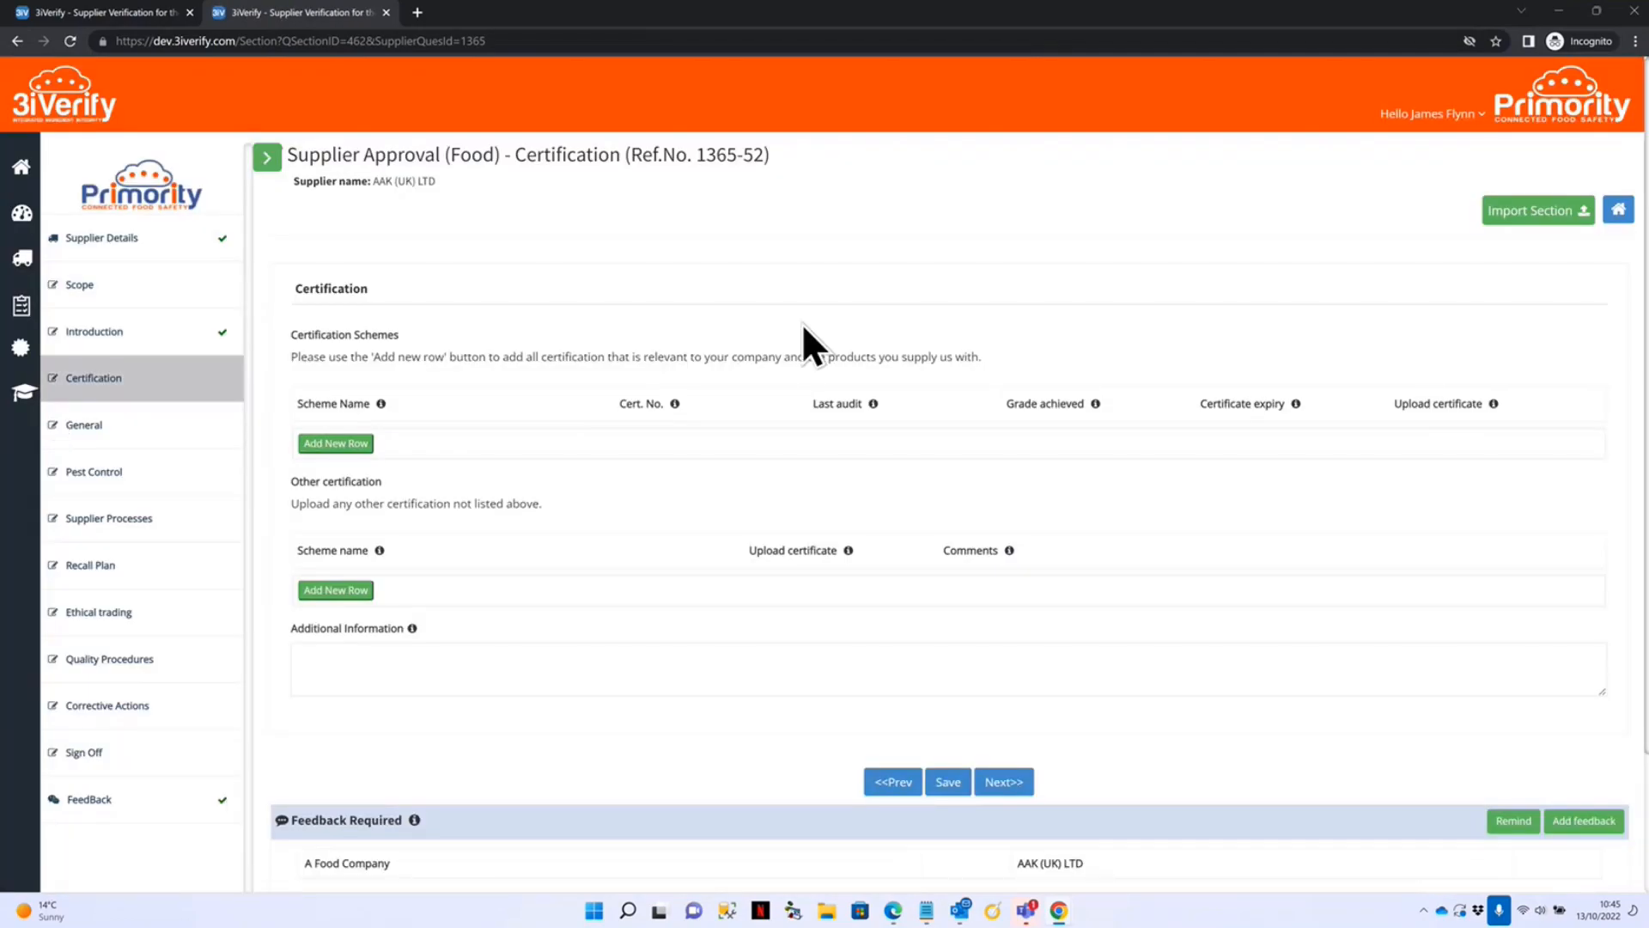
Add an FSSC 22000 certification row: cert no. 123123, last audited 13 Oct 2022, grade A.
{"action": "left_click", "coordinate": [344, 446]}
{"action": "left_click", "coordinate": [435, 442]}
{"action": "left_click", "coordinate": [422, 624]}
{"action": "left_click", "coordinate": [717, 442]}
{"action": "type", "text": "123123"}
{"action": "left_click", "coordinate": [887, 441]}
{"action": "left_click", "coordinate": [945, 600]}
{"action": "key", "text": "Tab"}
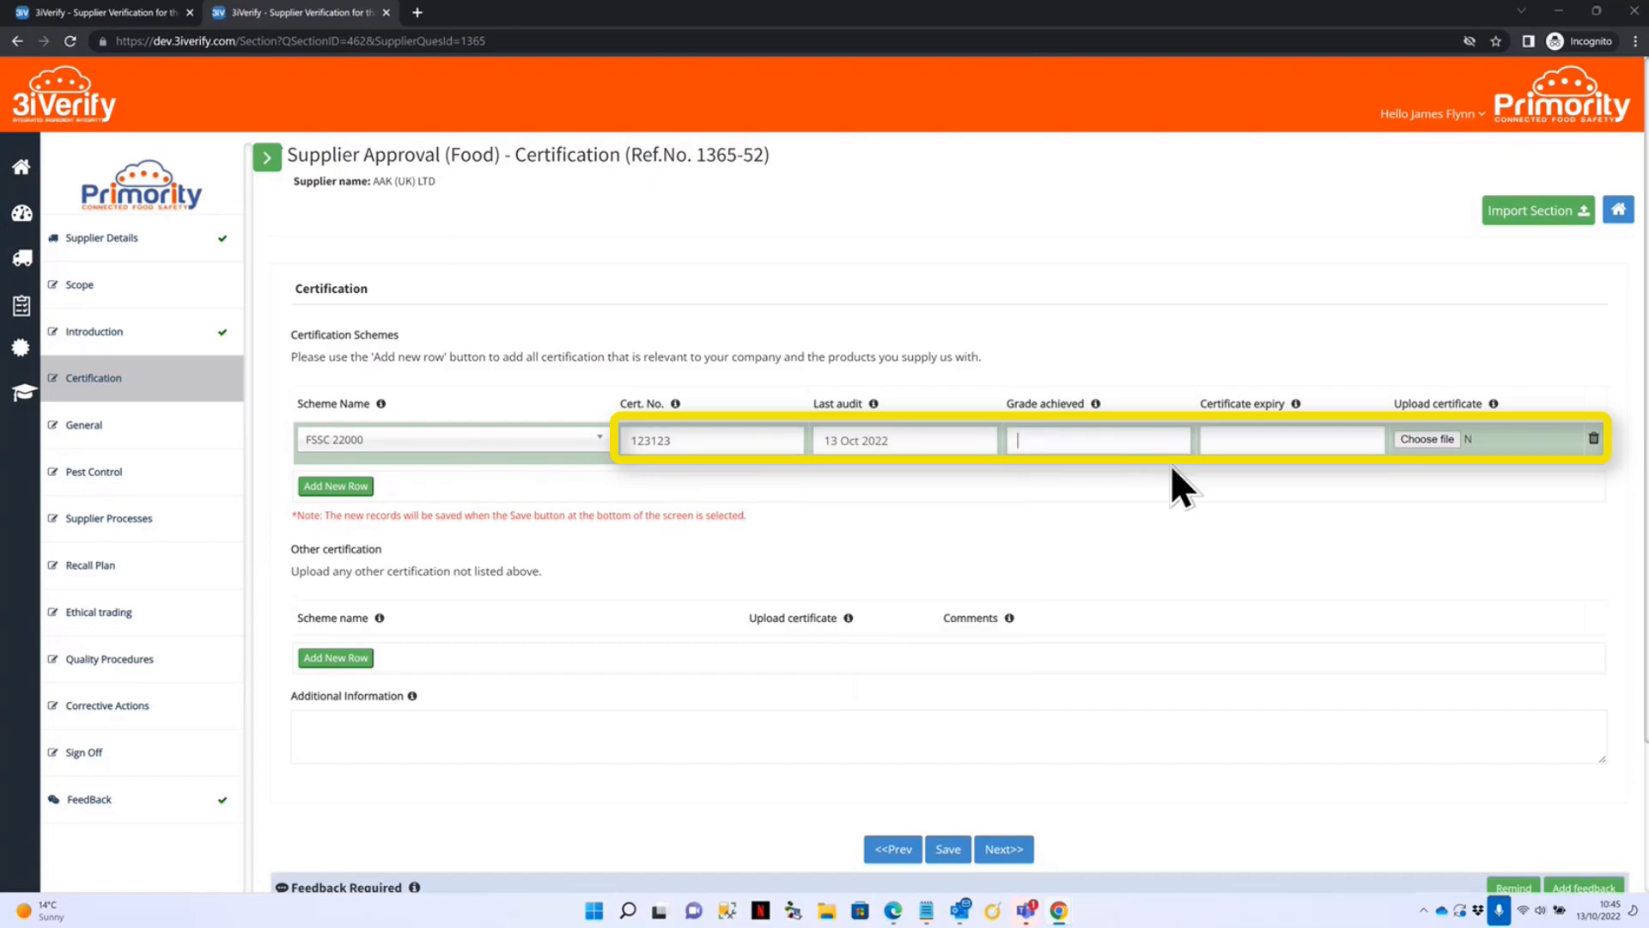
{"action": "type", "text": "A"}
Set the FSSC 22000 expiry to 14 Dec 2022 and attach its certificate file.
{"action": "left_click", "coordinate": [1294, 440]}
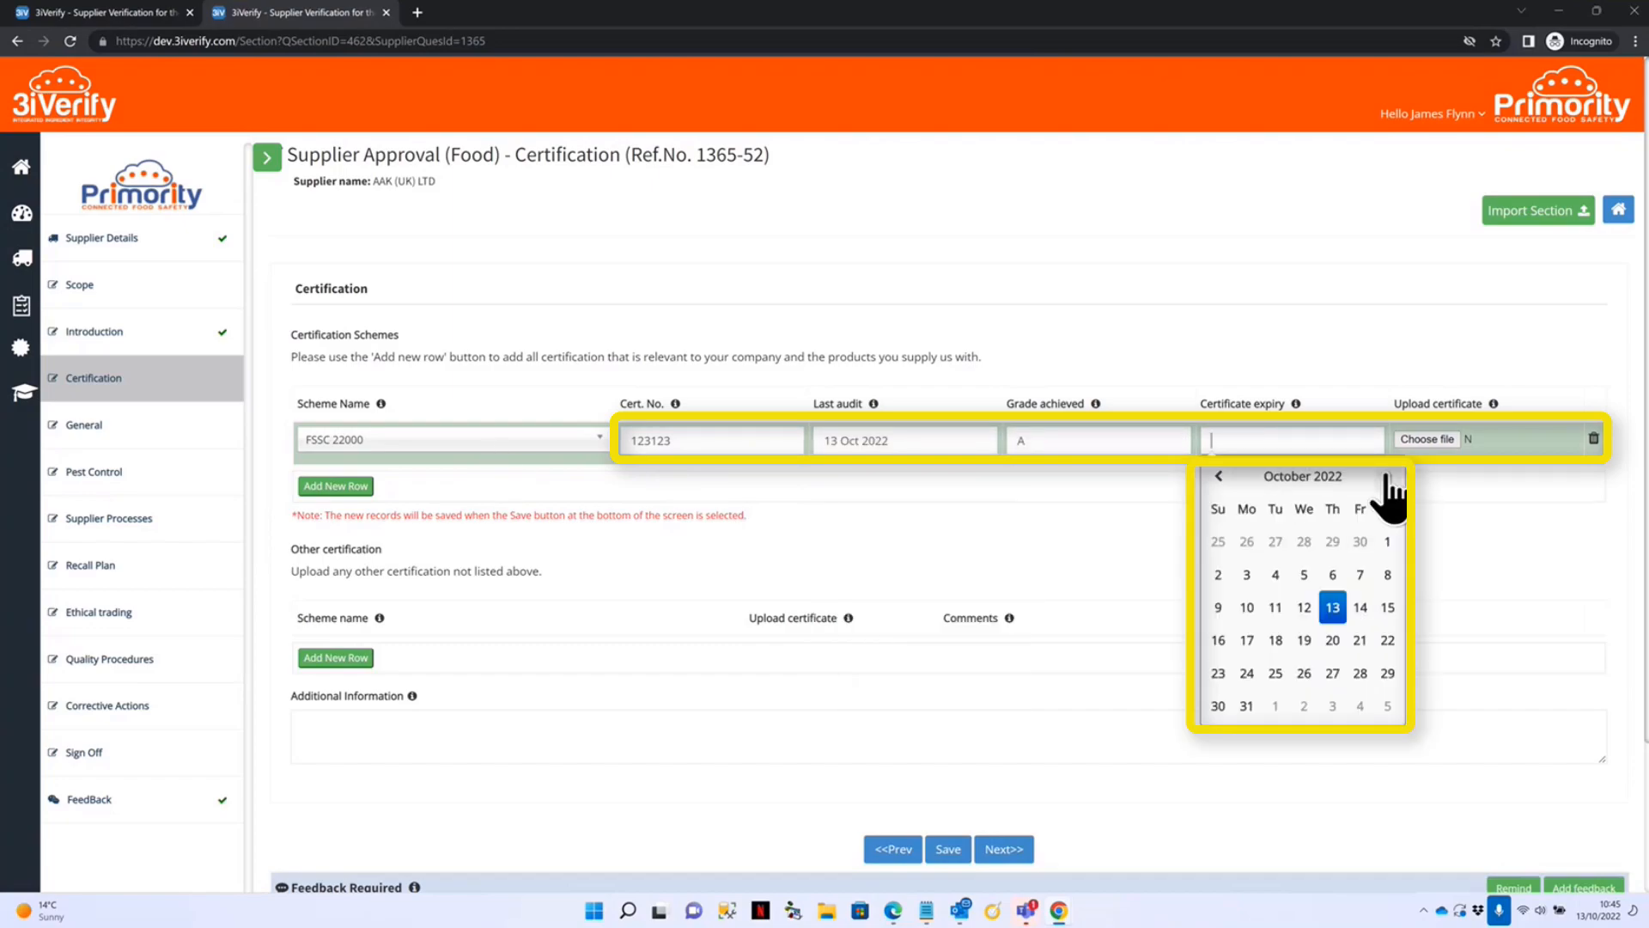
{"action": "left_click", "coordinate": [1333, 479]}
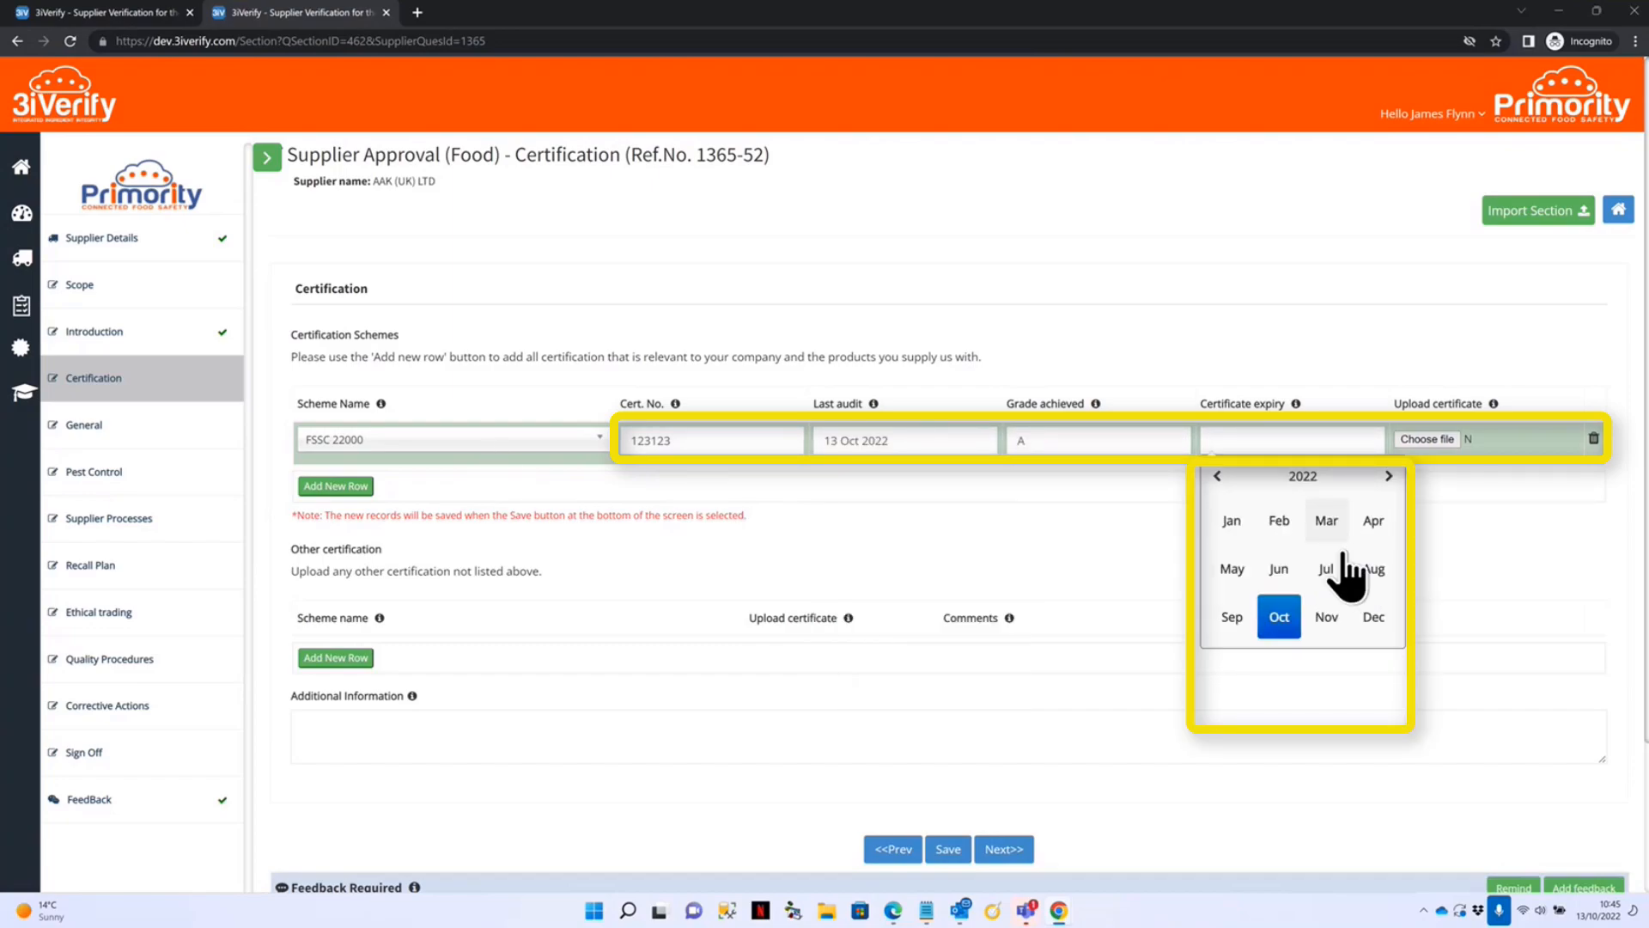
{"action": "left_click", "coordinate": [1374, 619]}
{"action": "left_click", "coordinate": [1327, 605]}
{"action": "left_click", "coordinate": [1428, 438]}
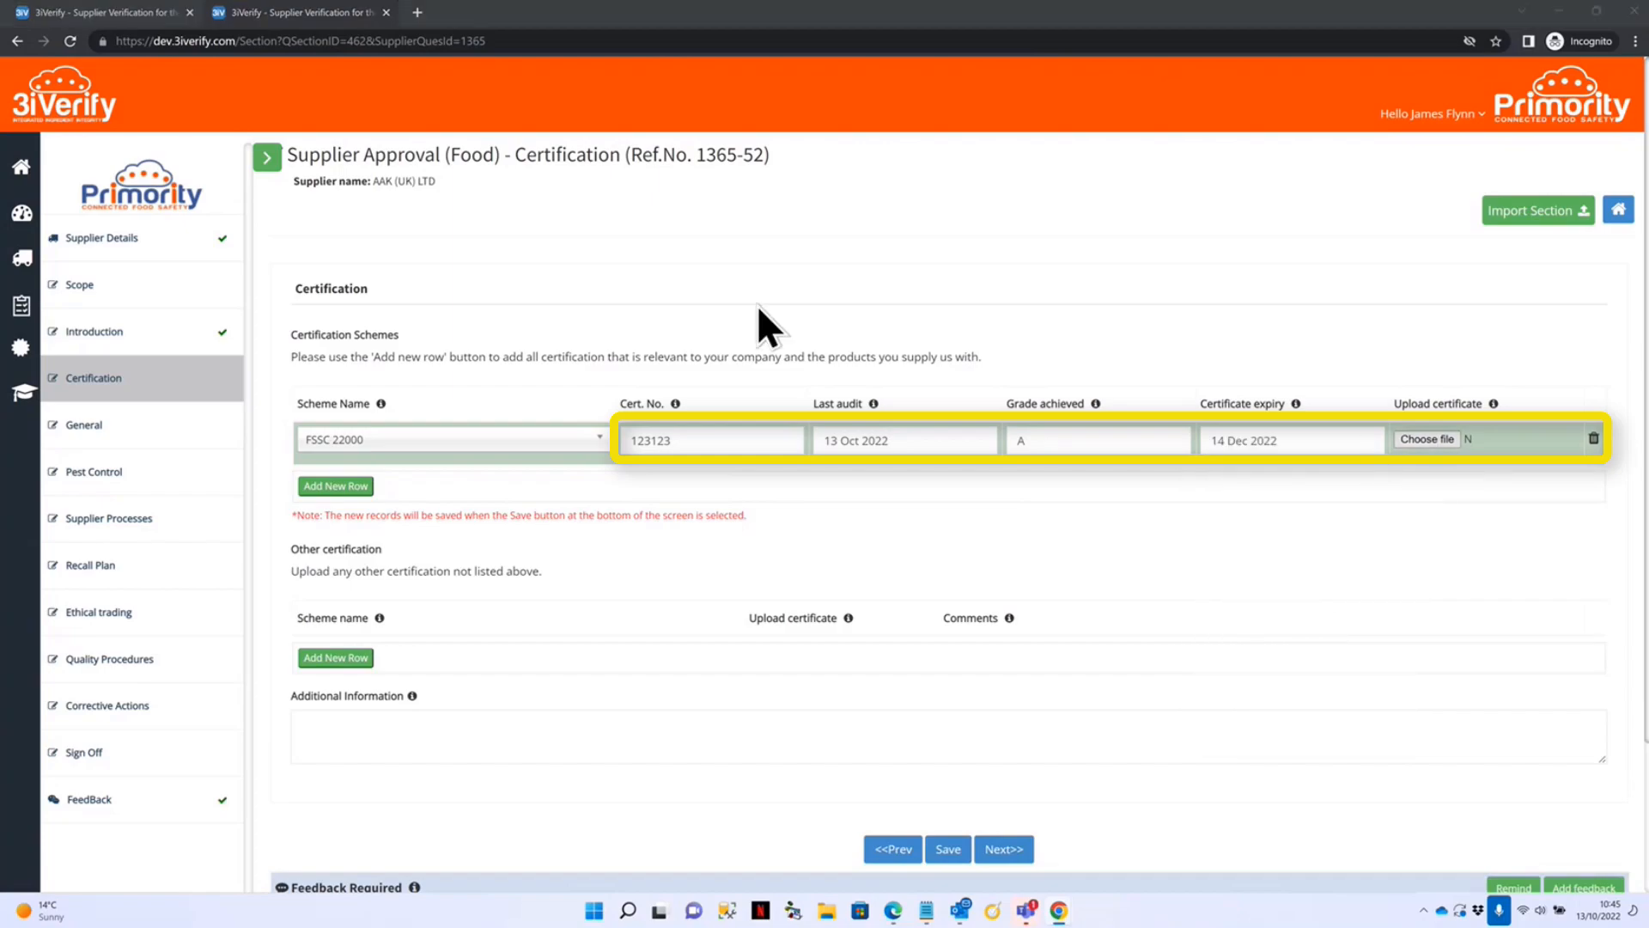
{"action": "left_click", "coordinate": [635, 652]}
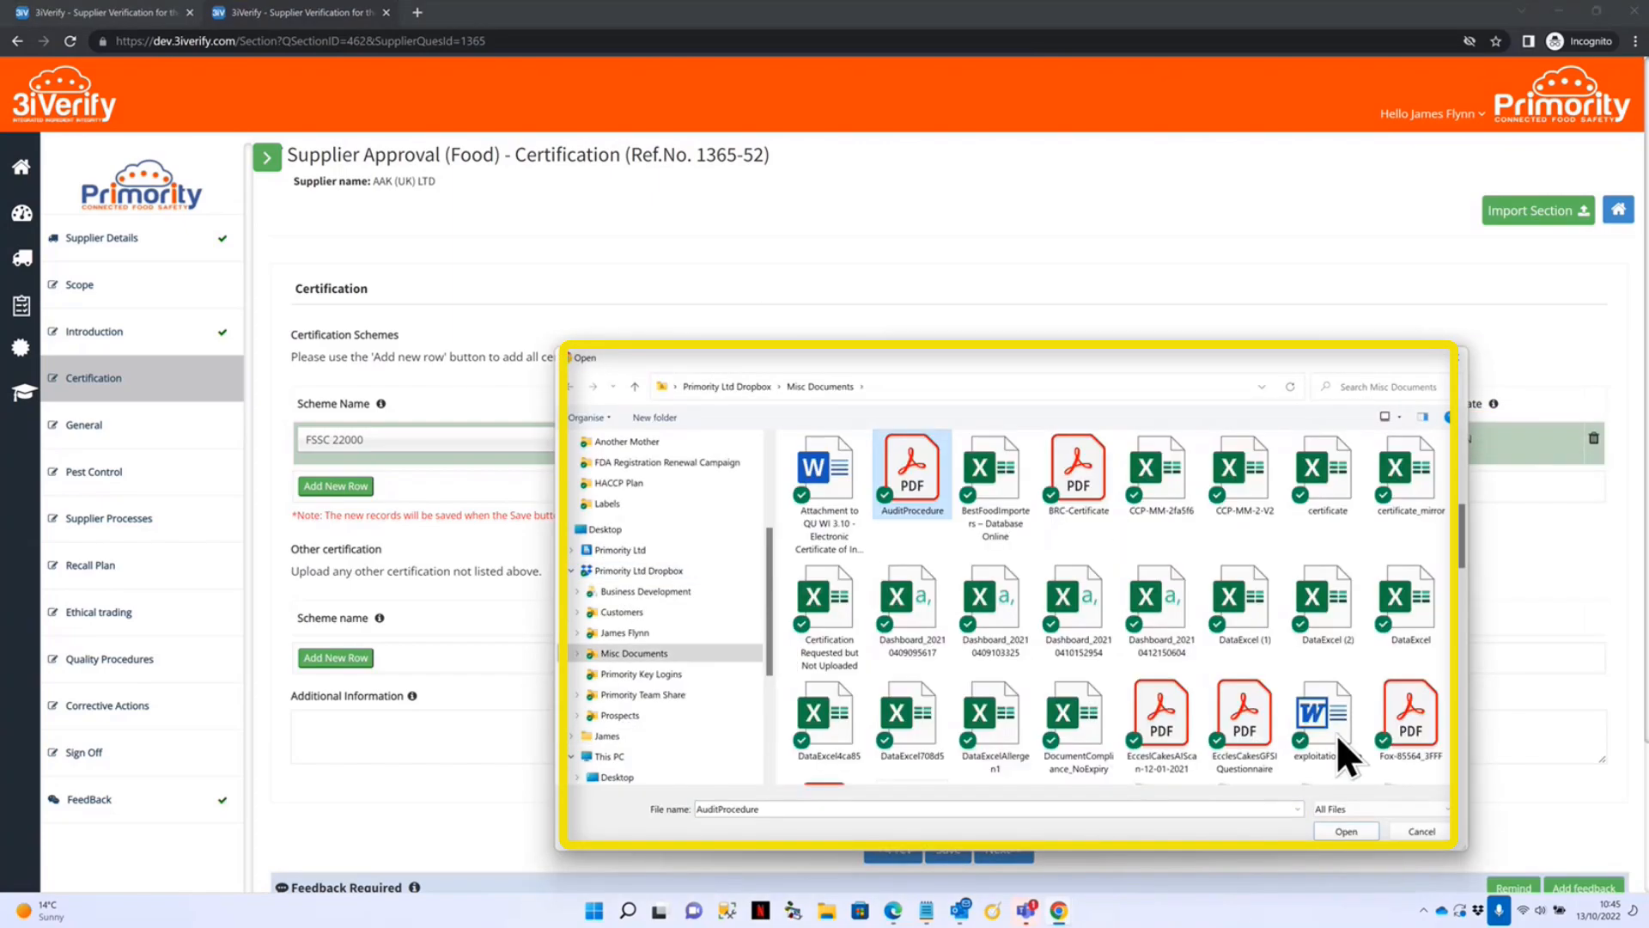
{"action": "left_click", "coordinate": [1343, 832]}
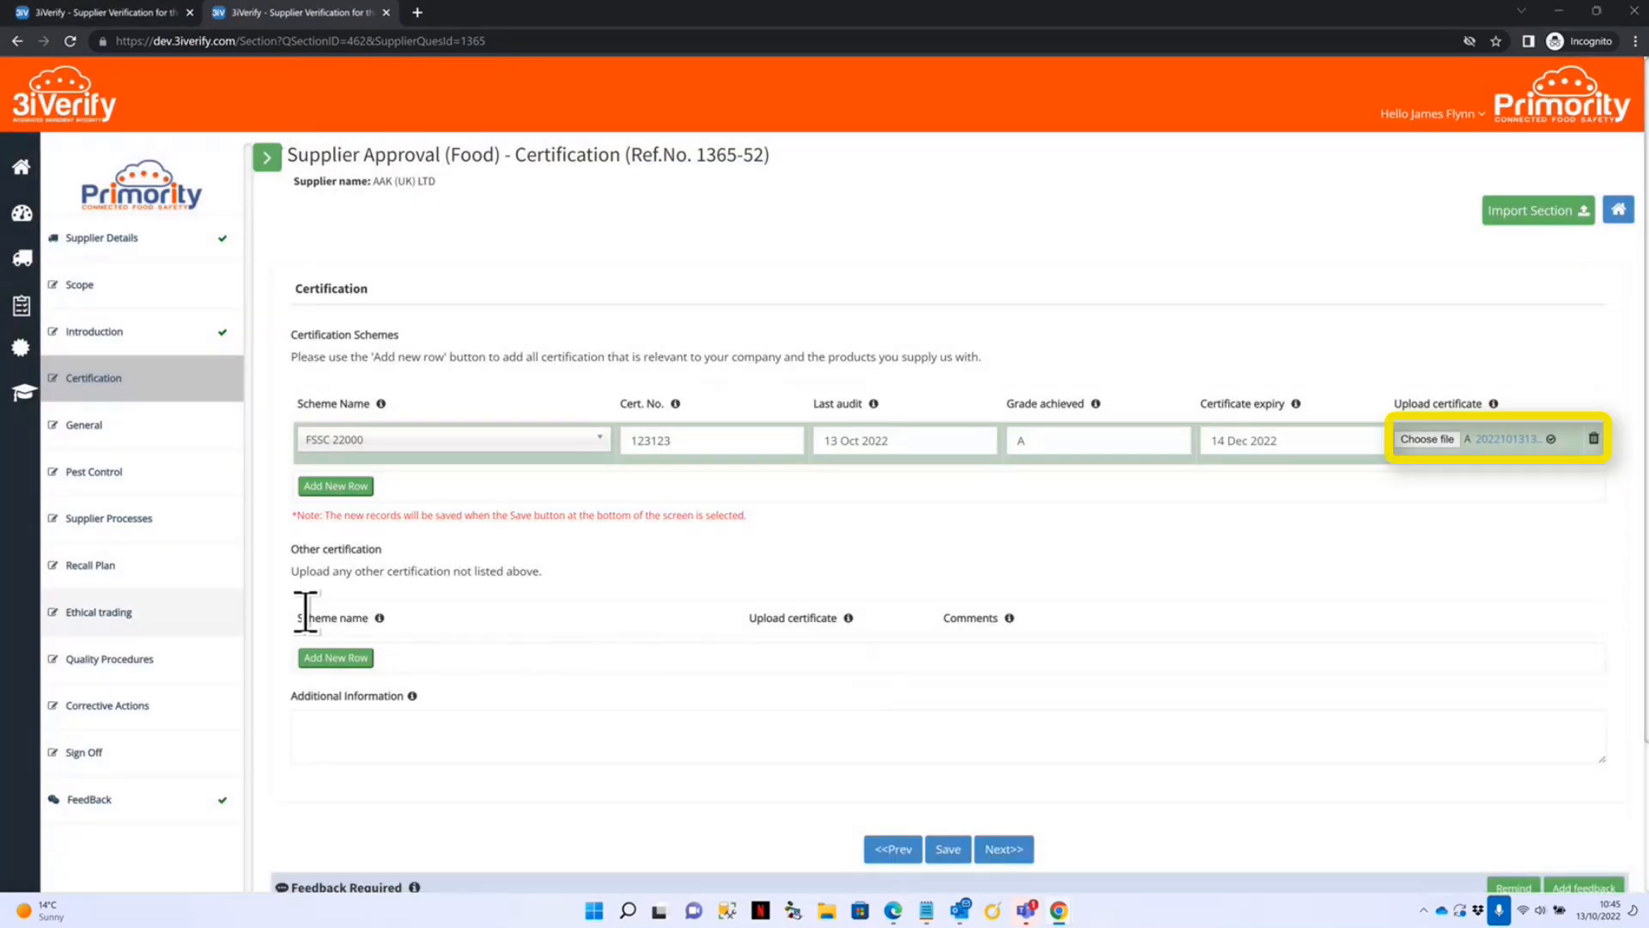
{"action": "scroll", "coordinate": [506, 527], "scroll_direction": "down", "scroll_amount": 1}
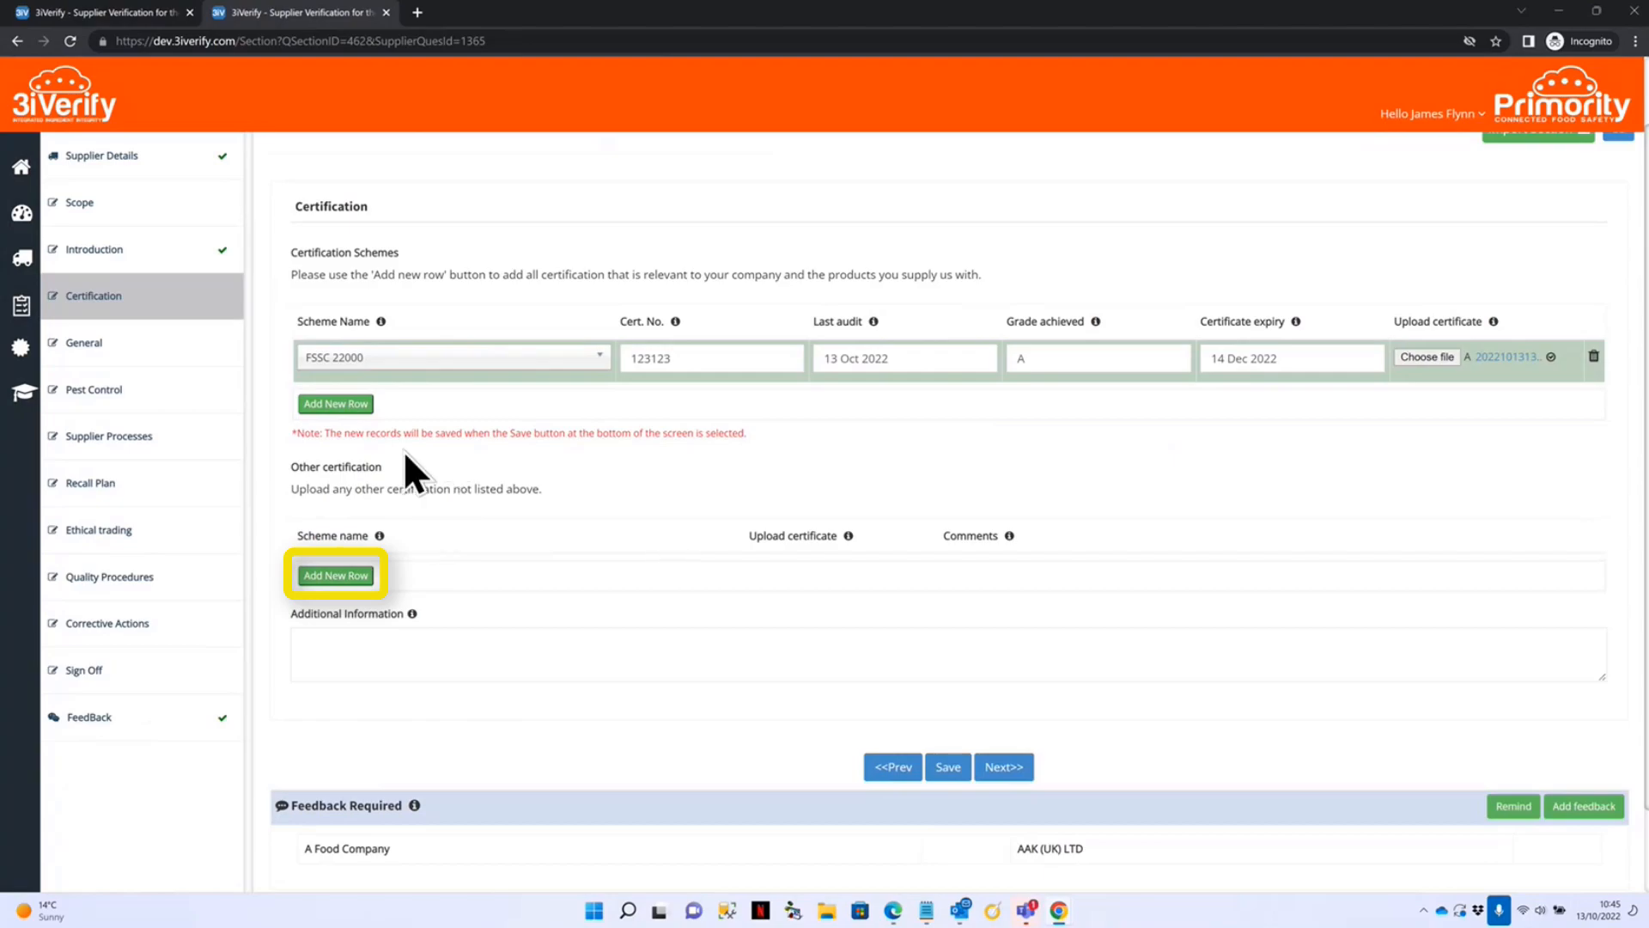
Add a BRC row under Other certification with its certificate file, then switch to the other 3iVerify window.
{"action": "left_click", "coordinate": [350, 575]}
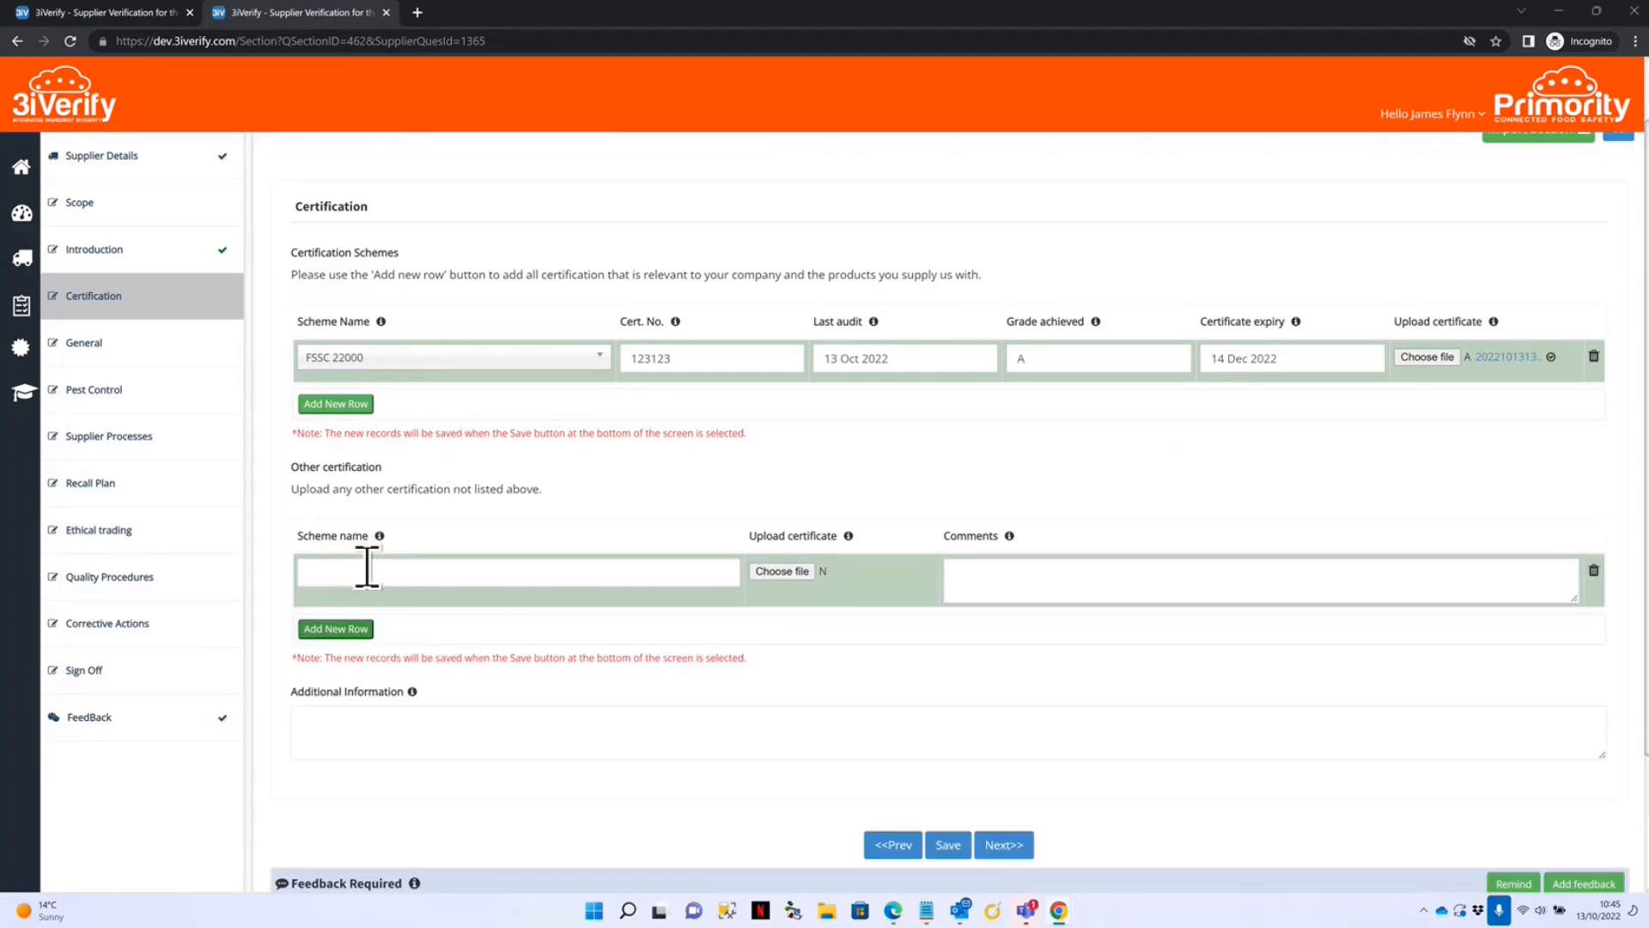
{"action": "left_click", "coordinate": [379, 571]}
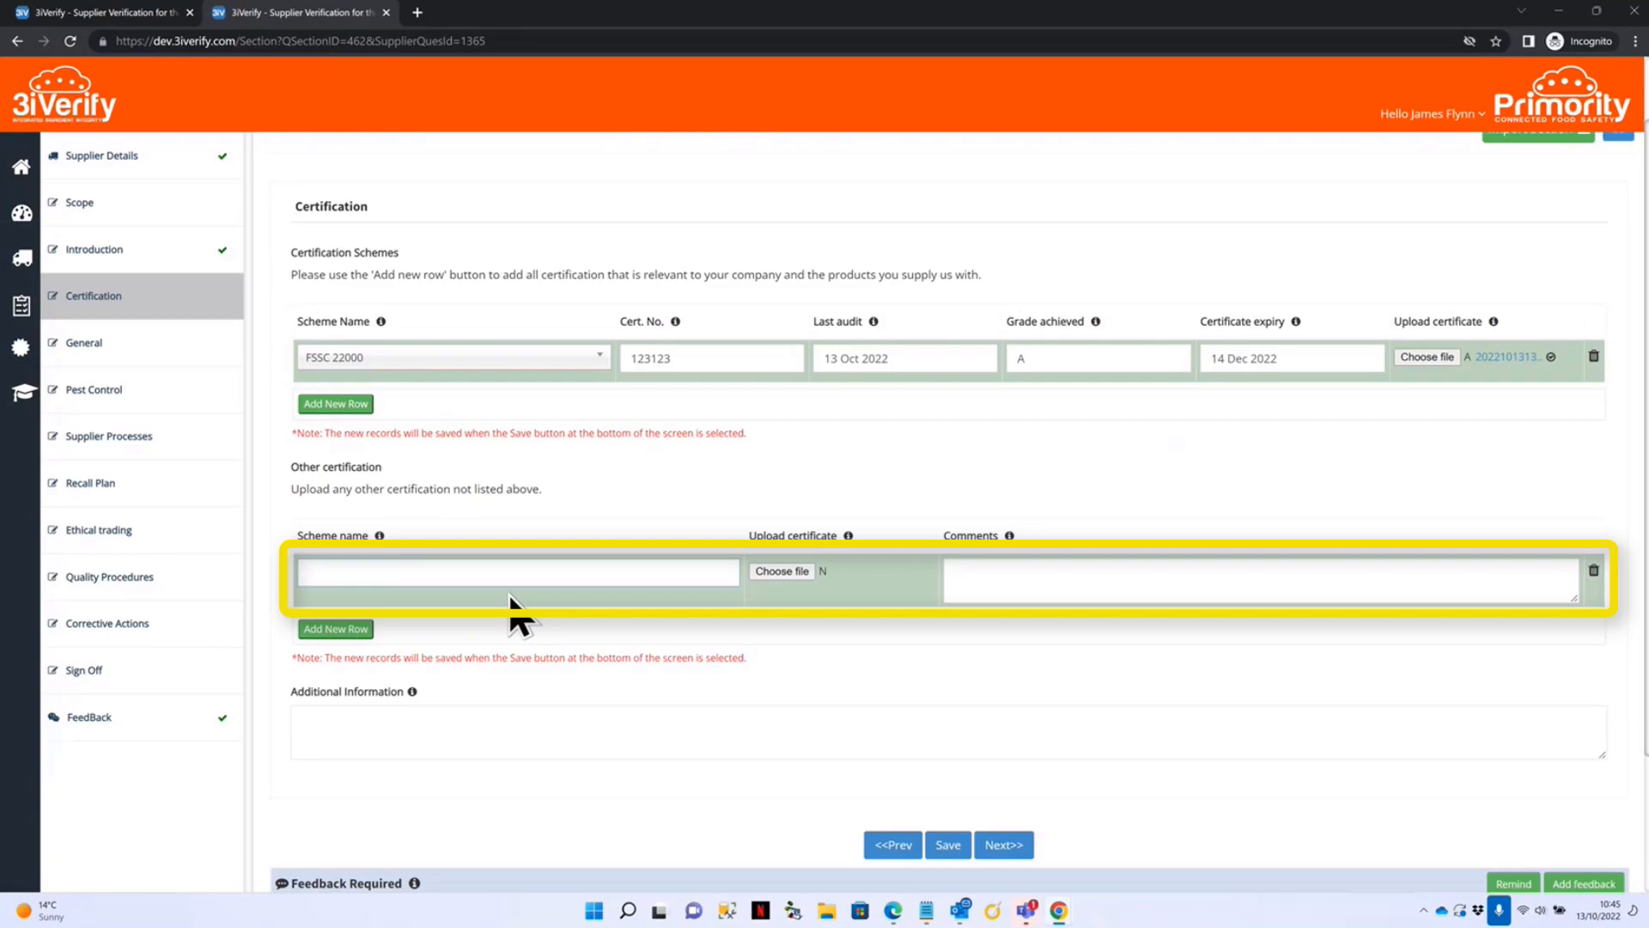
{"action": "type", "text": "BRC"}
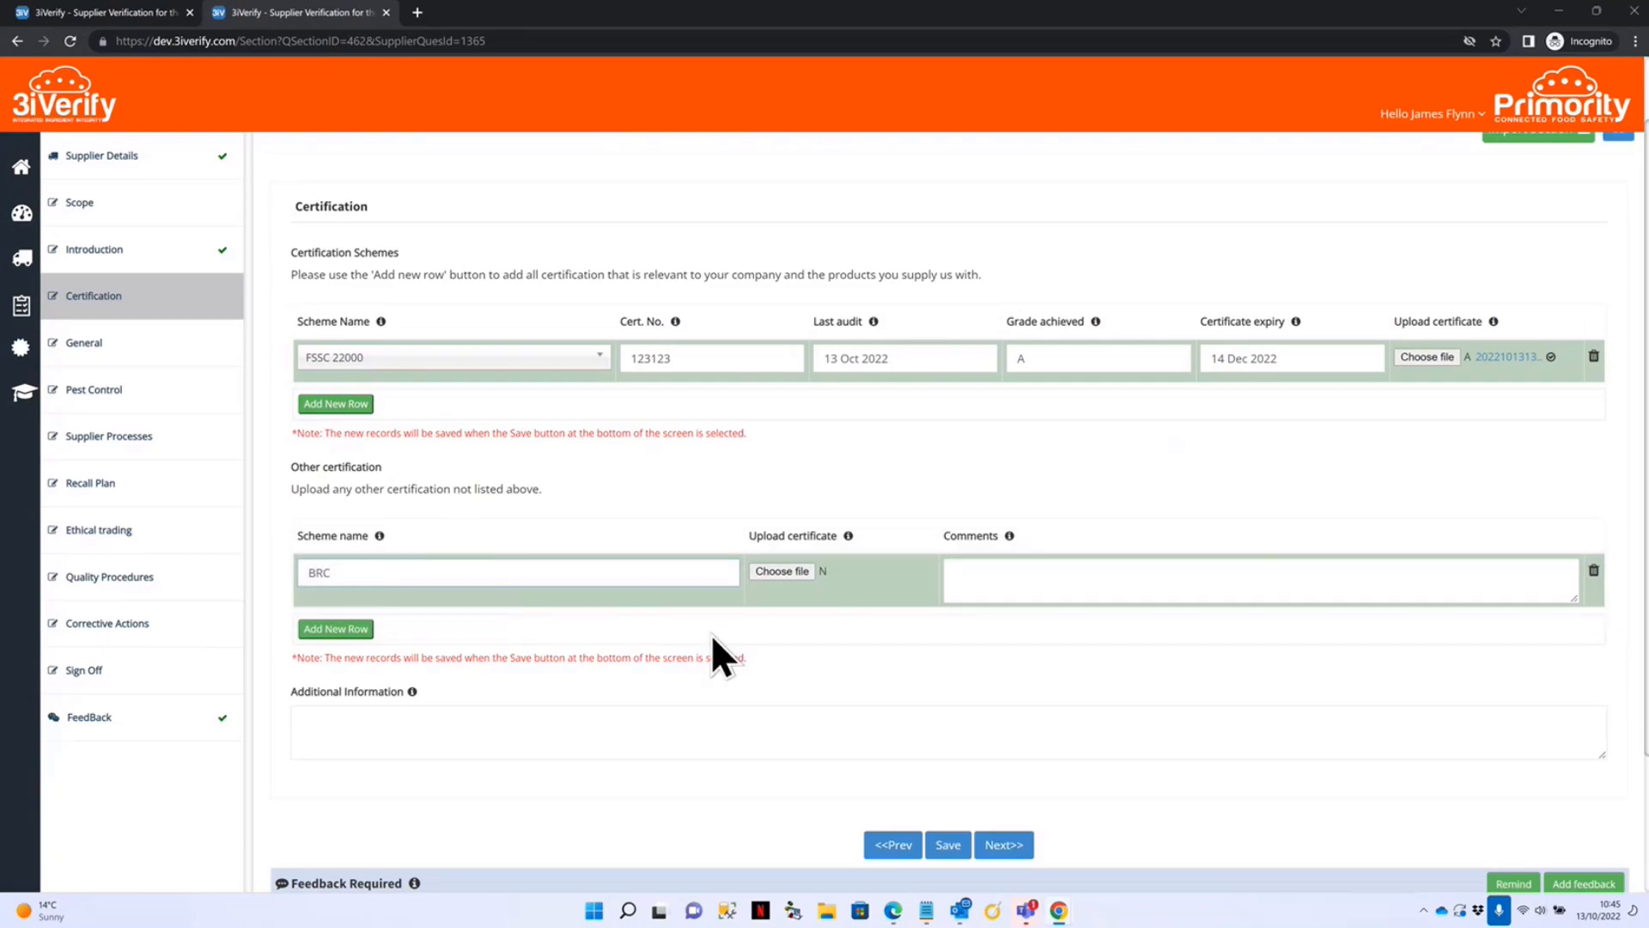
{"action": "left_click", "coordinate": [772, 571]}
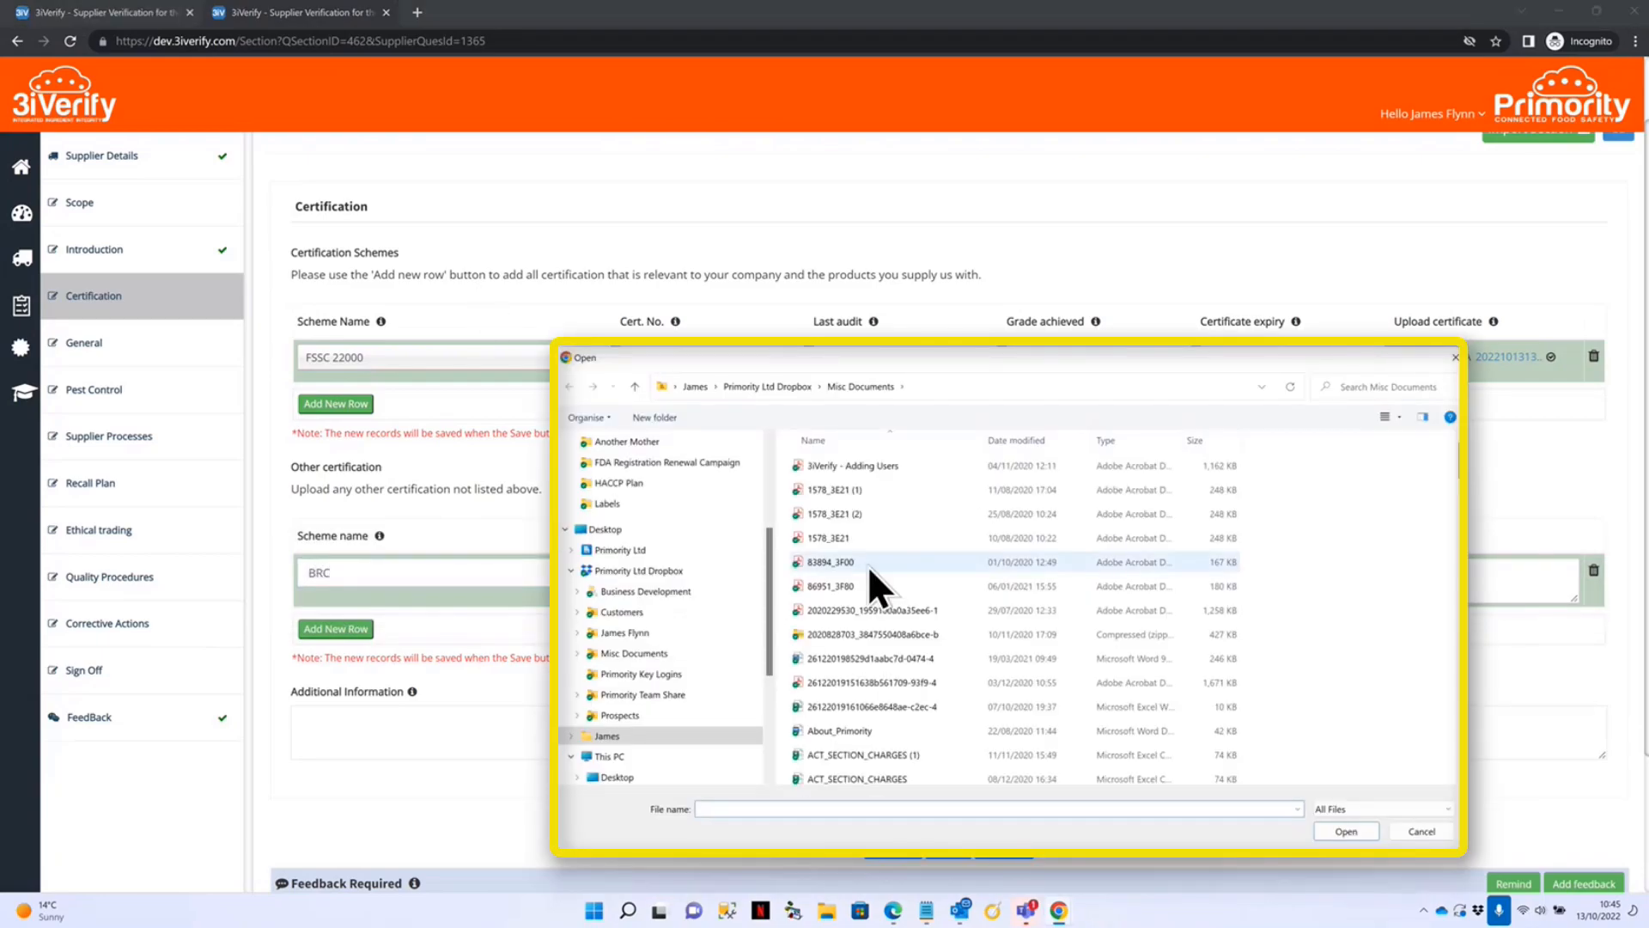
{"action": "left_click", "coordinate": [847, 540]}
{"action": "left_click", "coordinate": [1346, 830]}
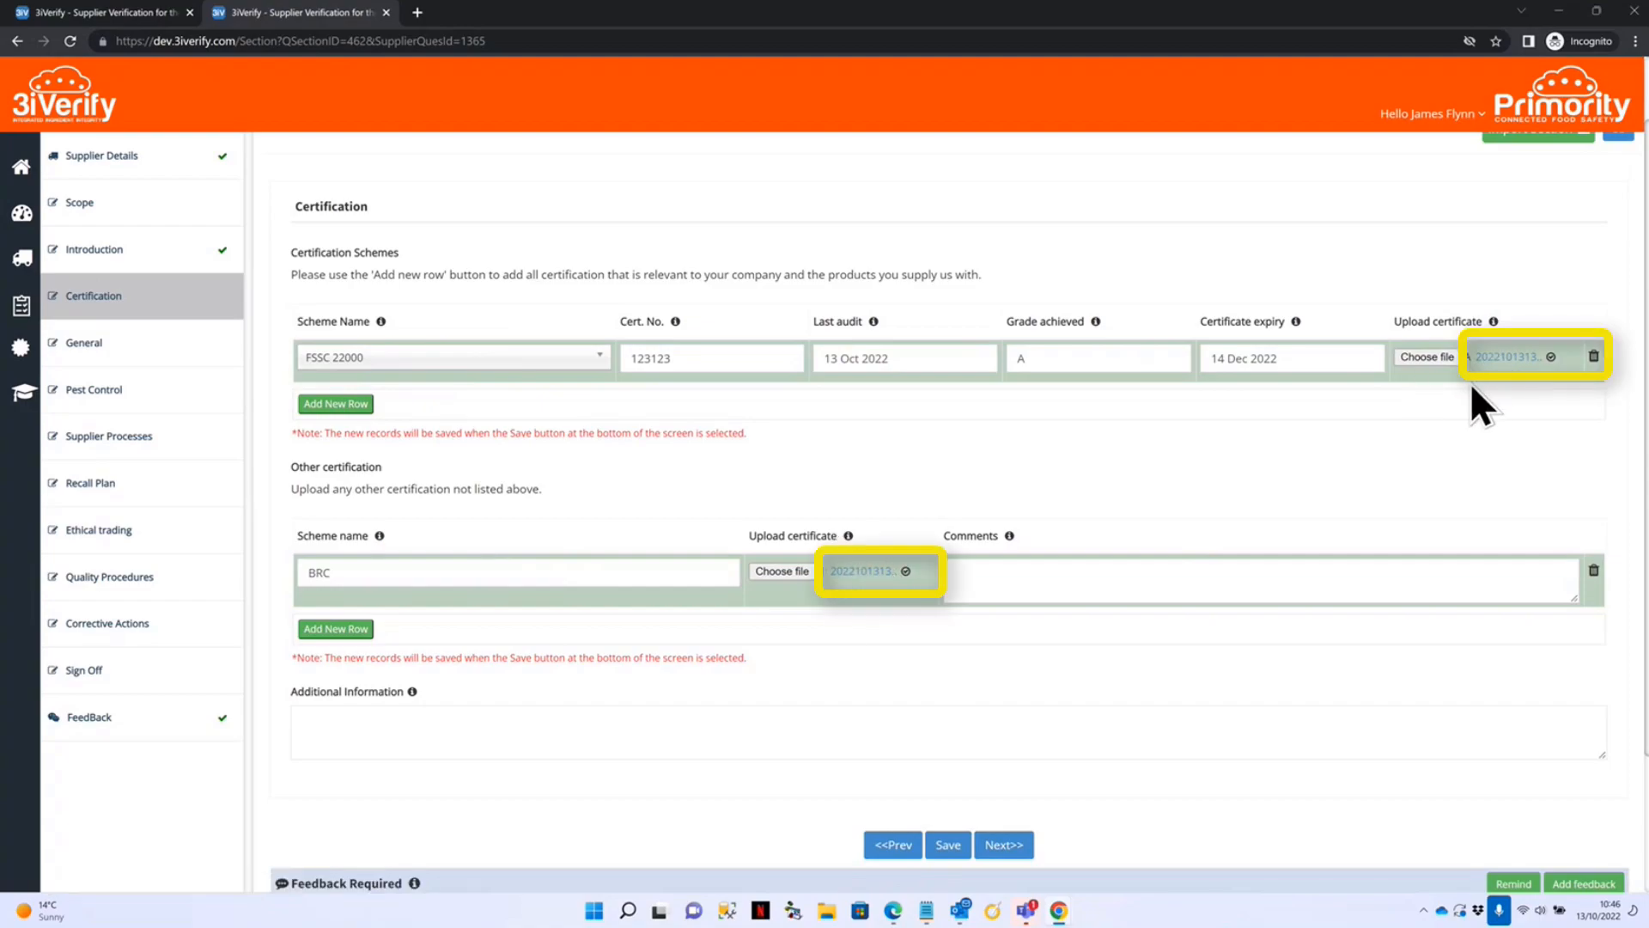
{"action": "left_click", "coordinate": [1061, 912]}
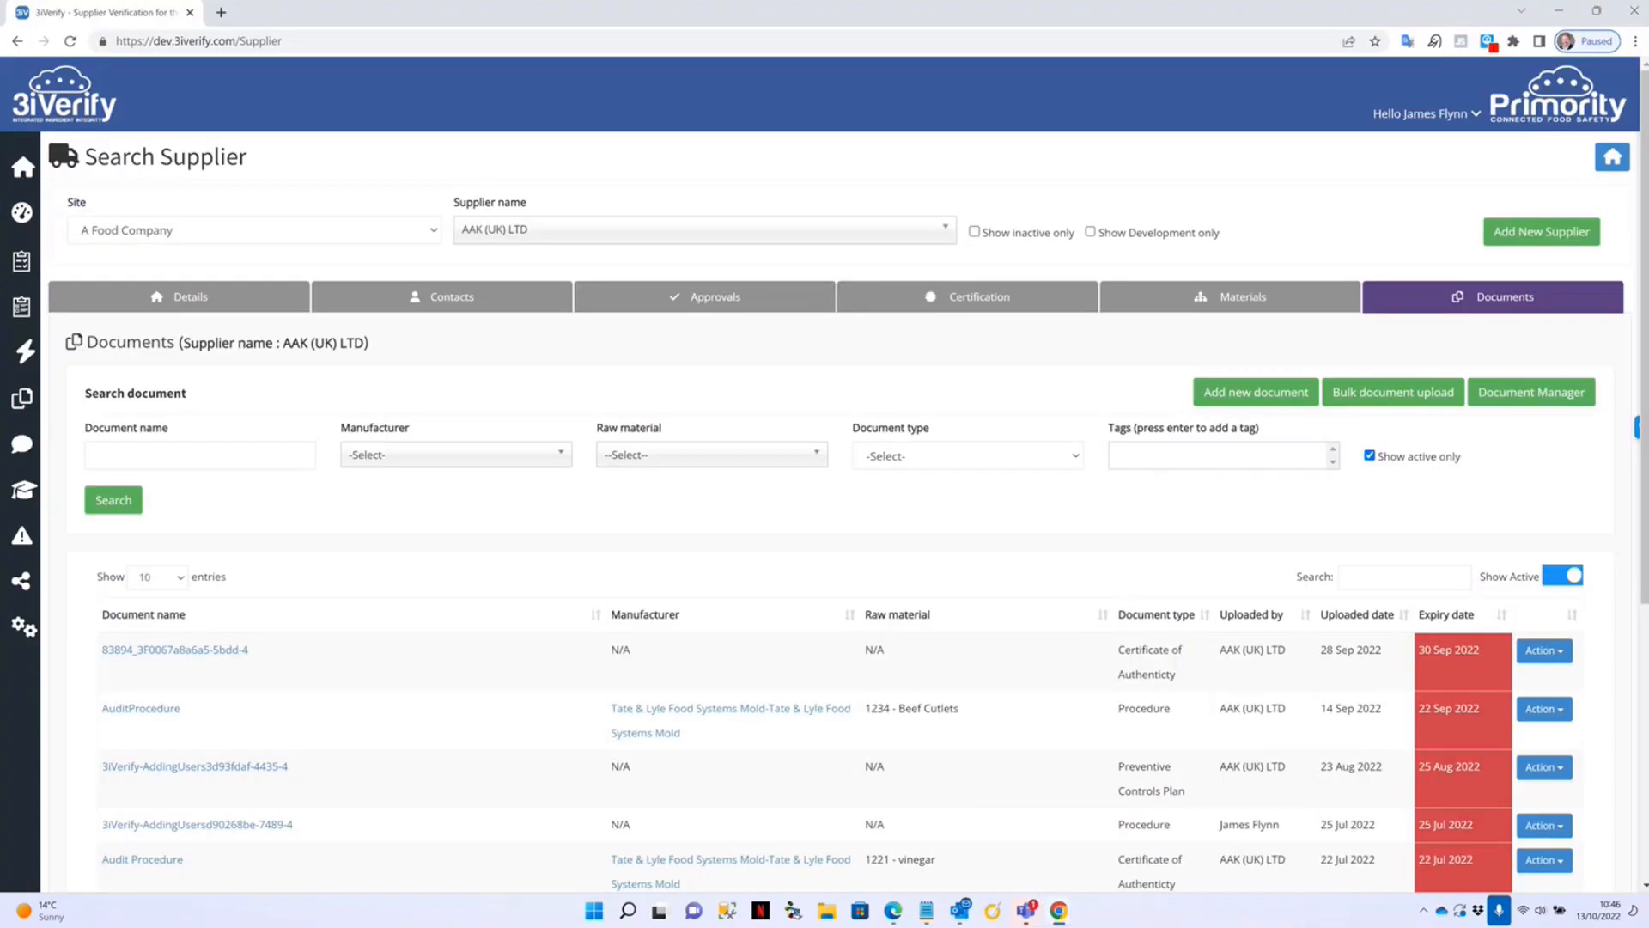
View the first document in the supplier's Documents list, then go back to the questionnaire window.
{"action": "left_click", "coordinate": [1501, 301]}
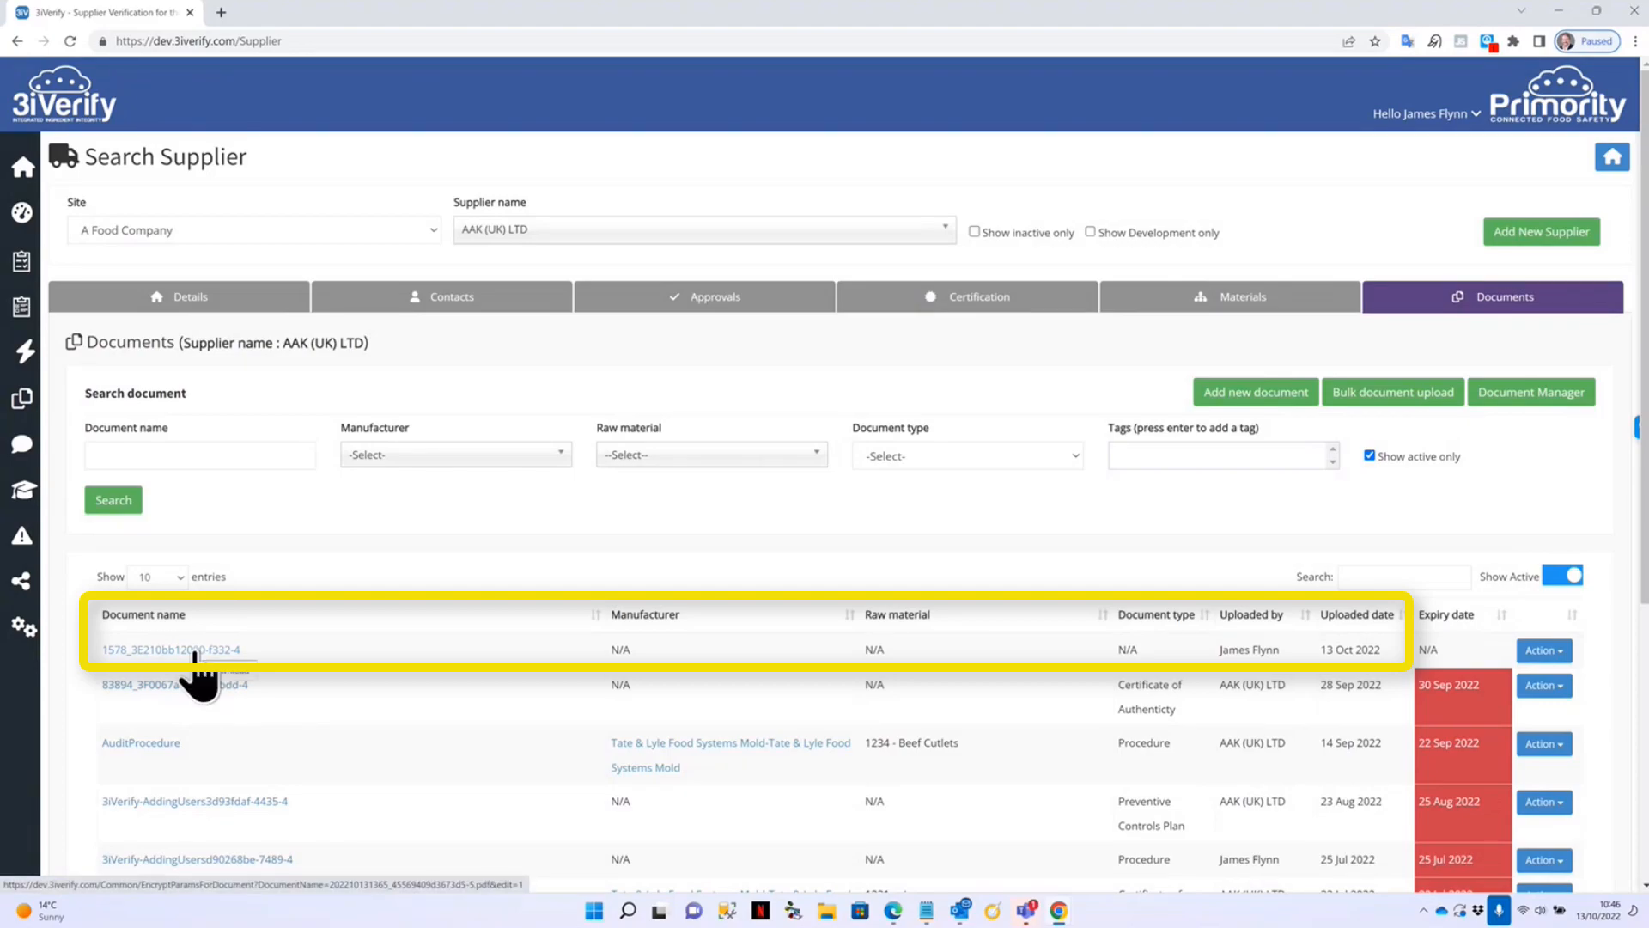
{"action": "left_click", "coordinate": [194, 683]}
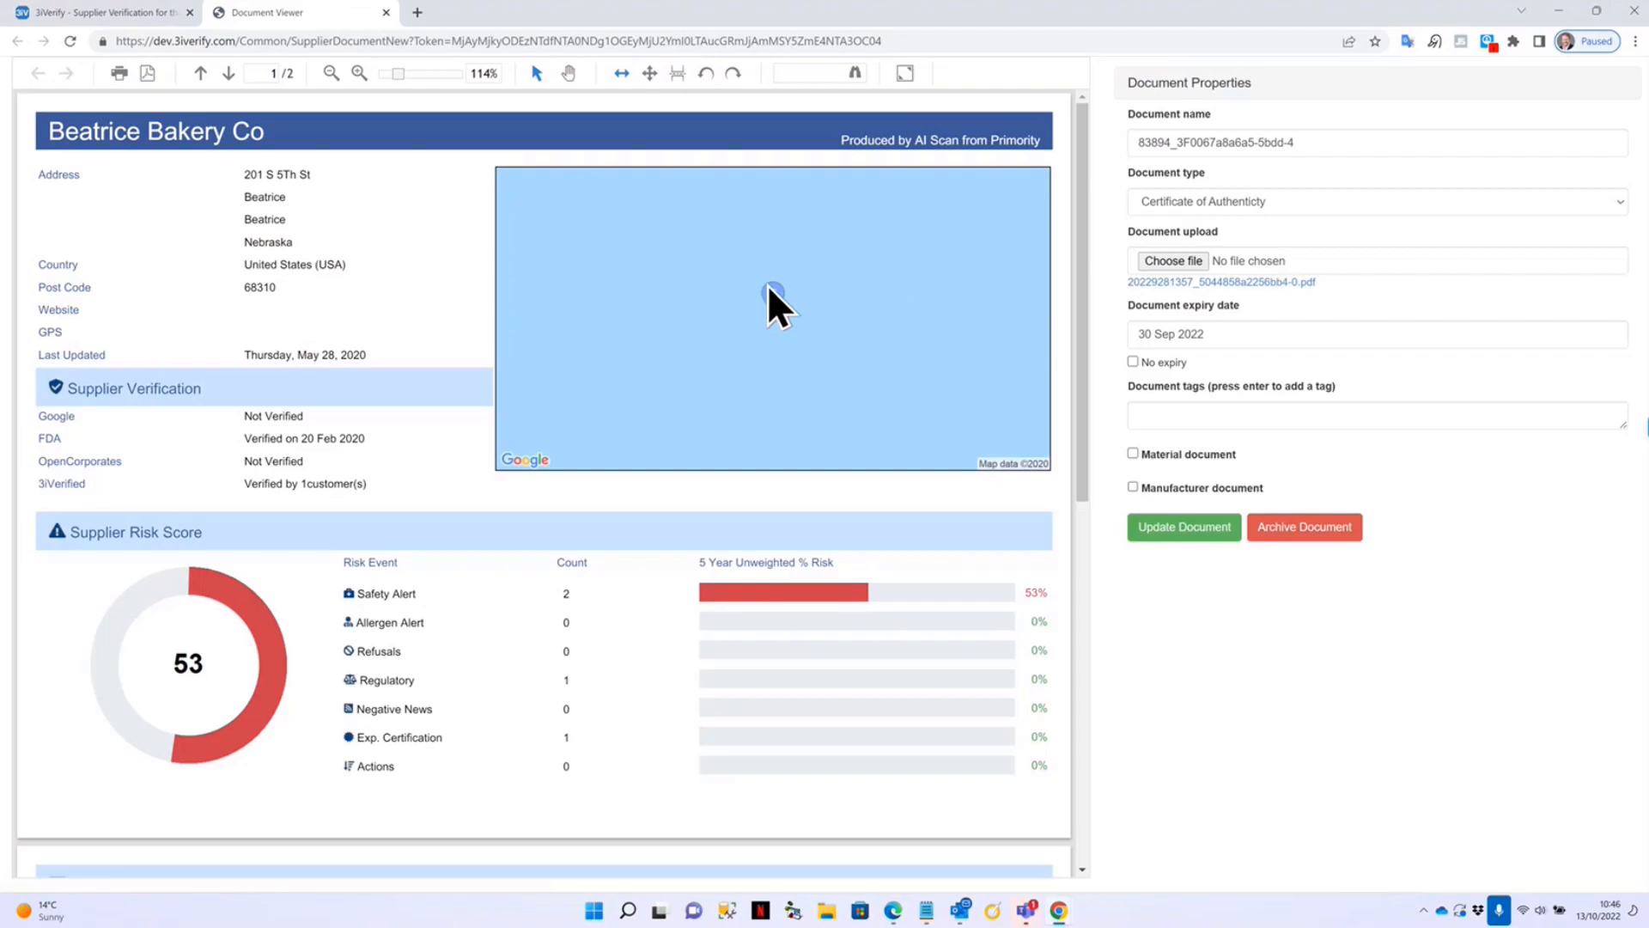
{"action": "scroll", "coordinate": [466, 672], "scroll_direction": "down", "scroll_amount": 5}
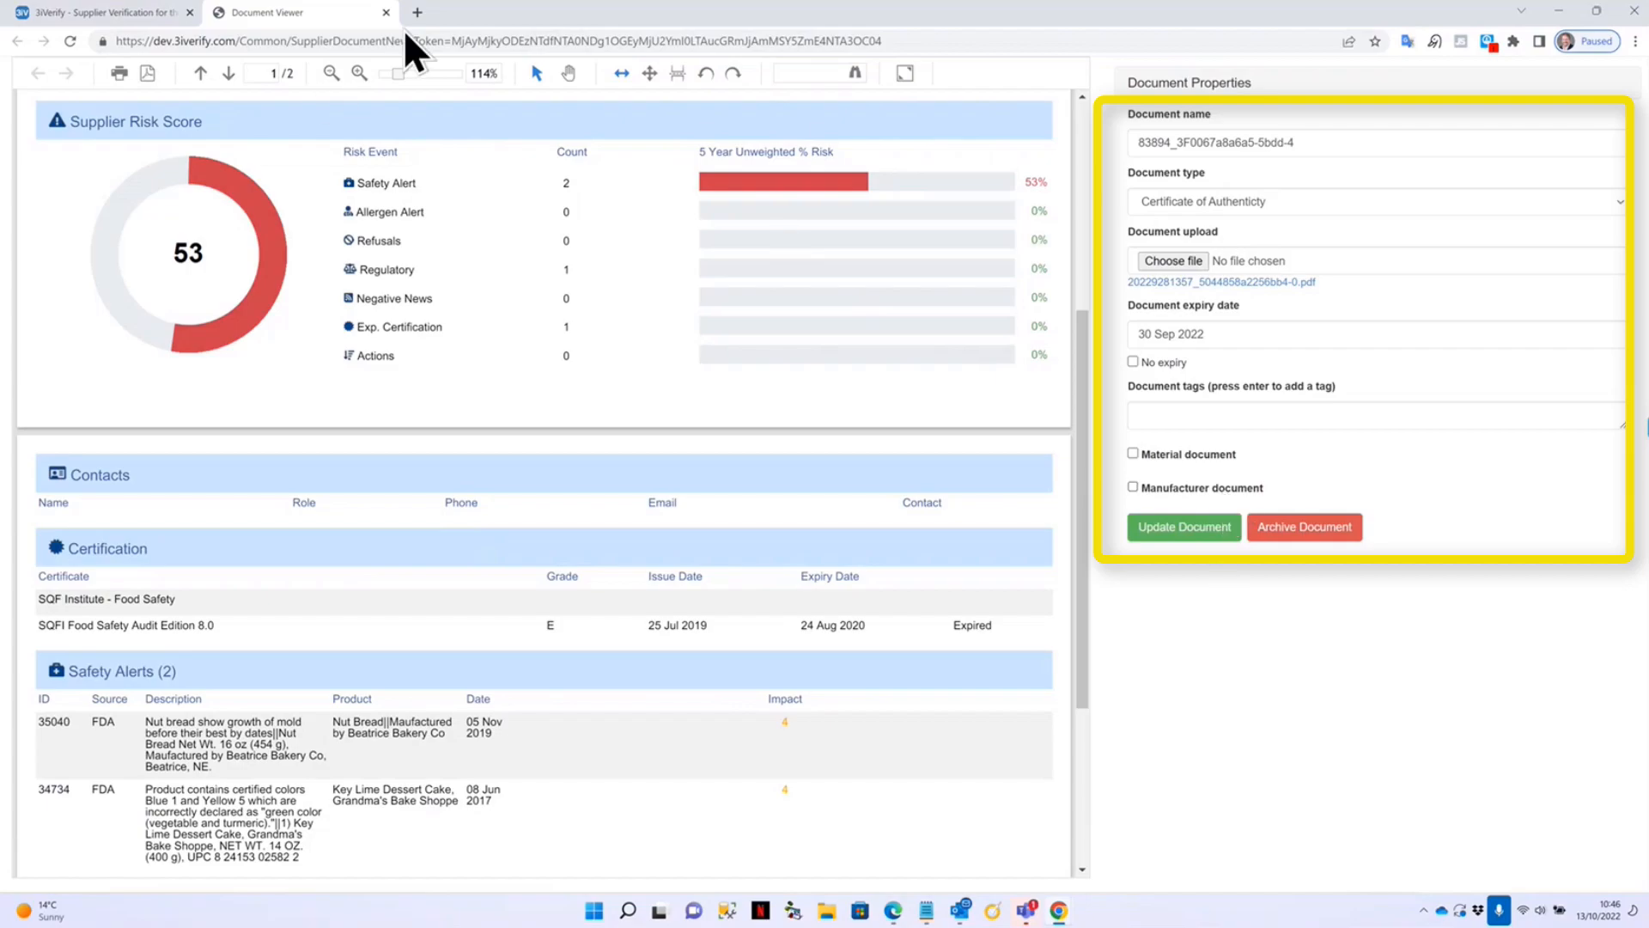
{"action": "left_click", "coordinate": [386, 12]}
{"action": "mouse_move", "coordinate": [1058, 910]}
{"action": "left_click", "coordinate": [1131, 811]}
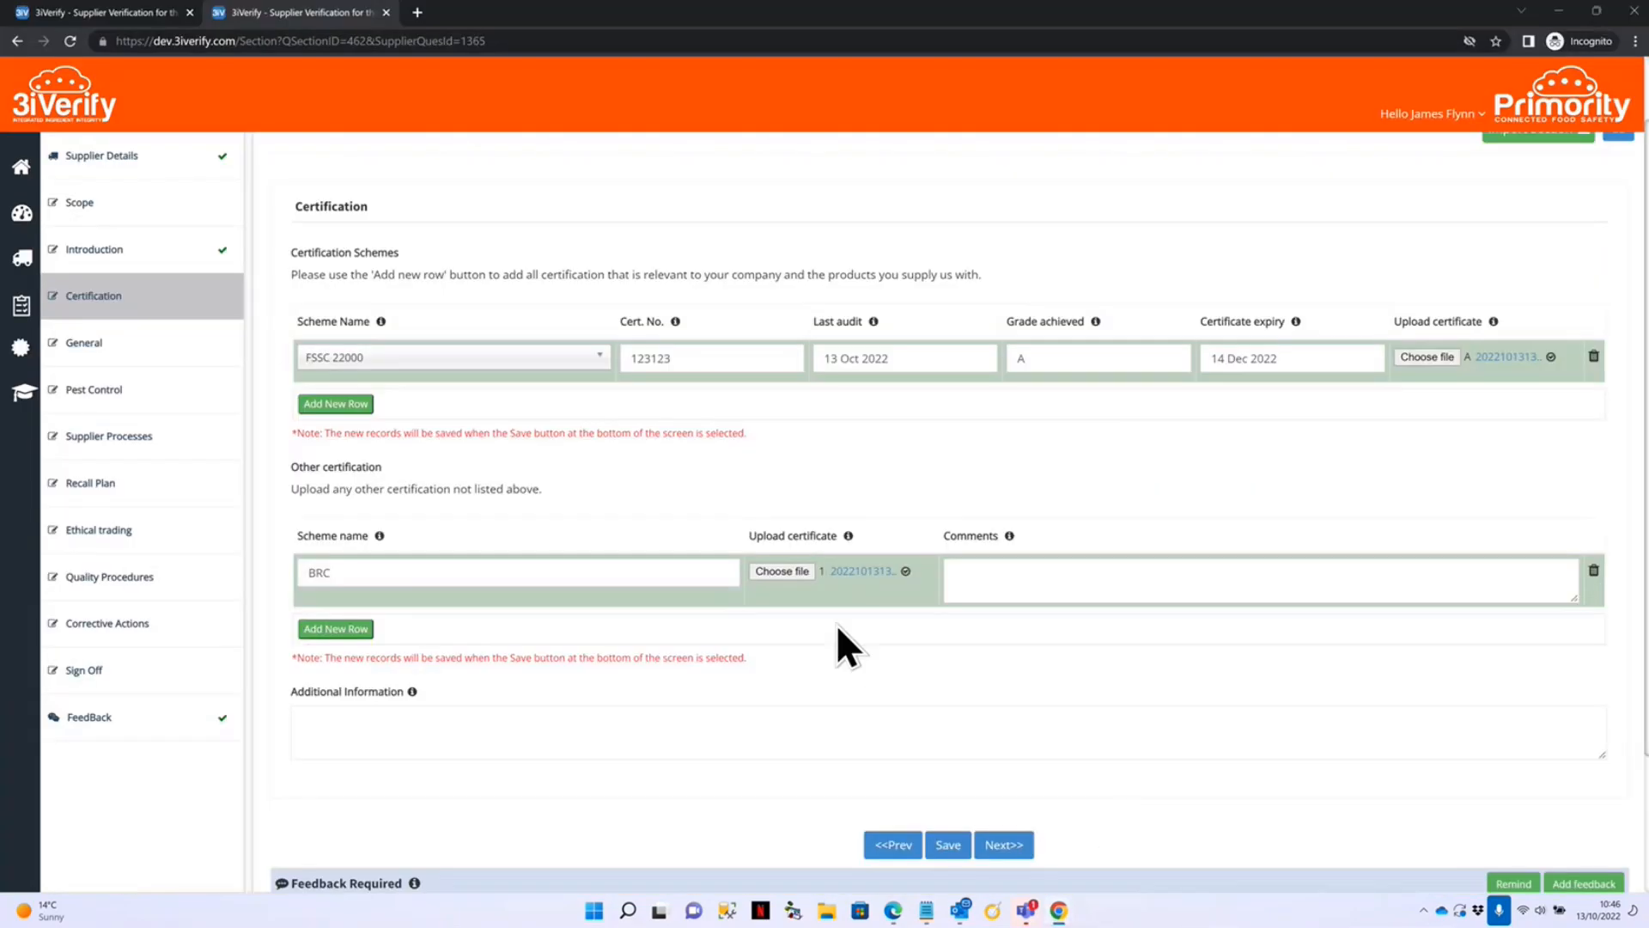
Save the certification, then answer quality policy Yes, temperature control No, humidity, premises and waste removal Yes.
{"action": "left_click", "coordinate": [1003, 845]}
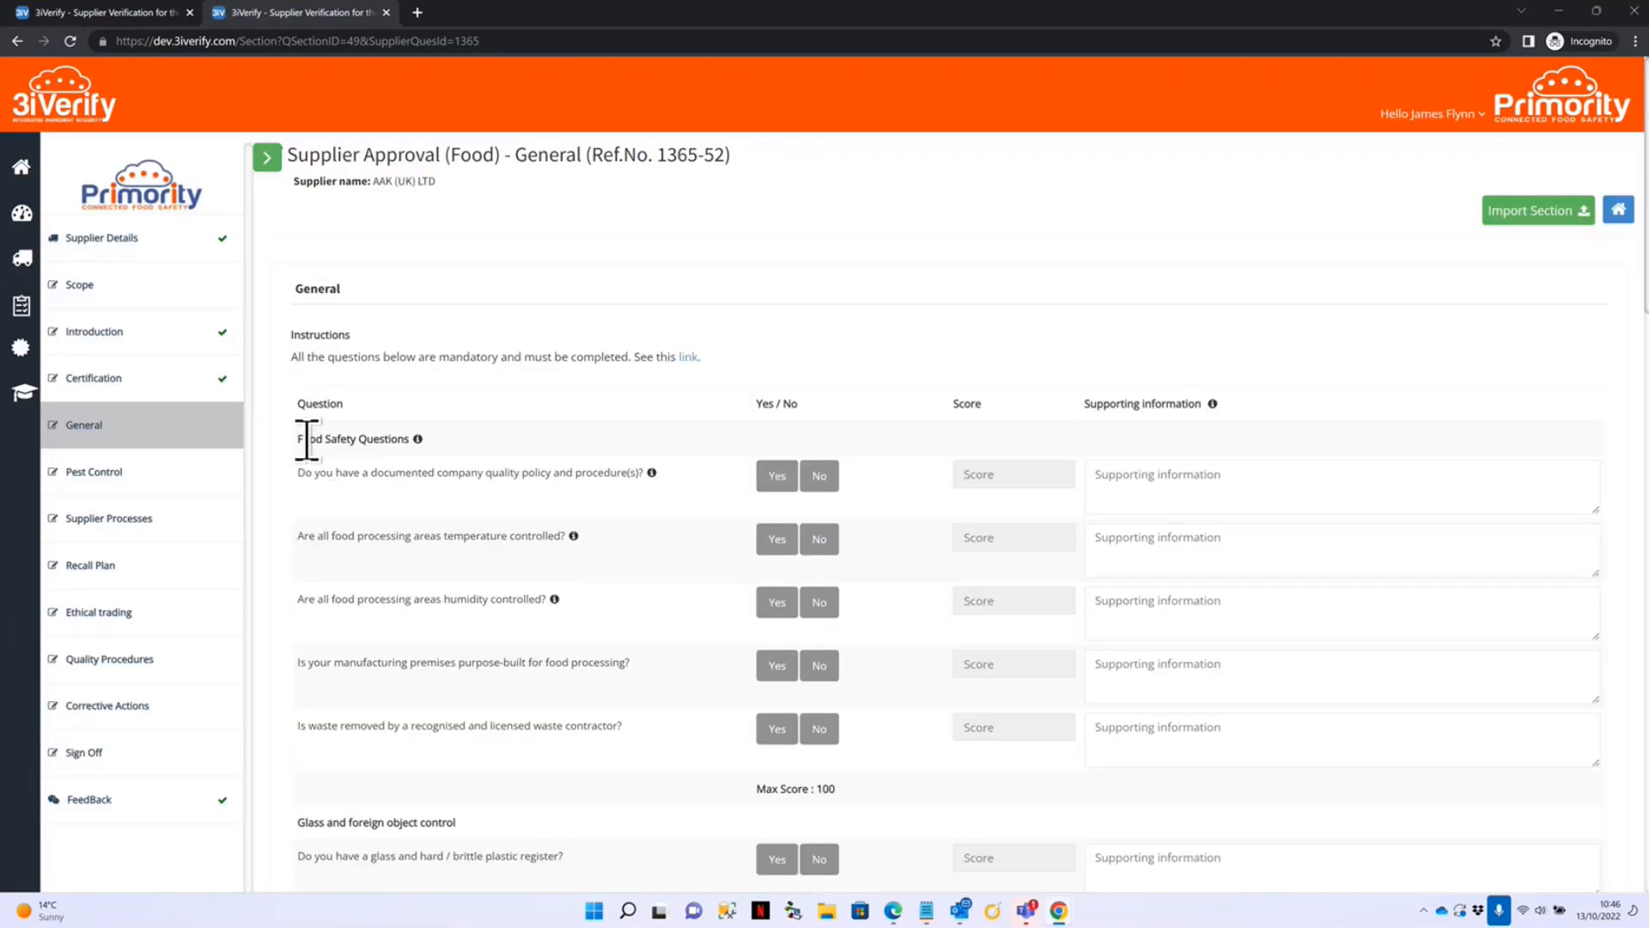
{"action": "scroll", "coordinate": [585, 425], "scroll_direction": "down", "scroll_amount": 1}
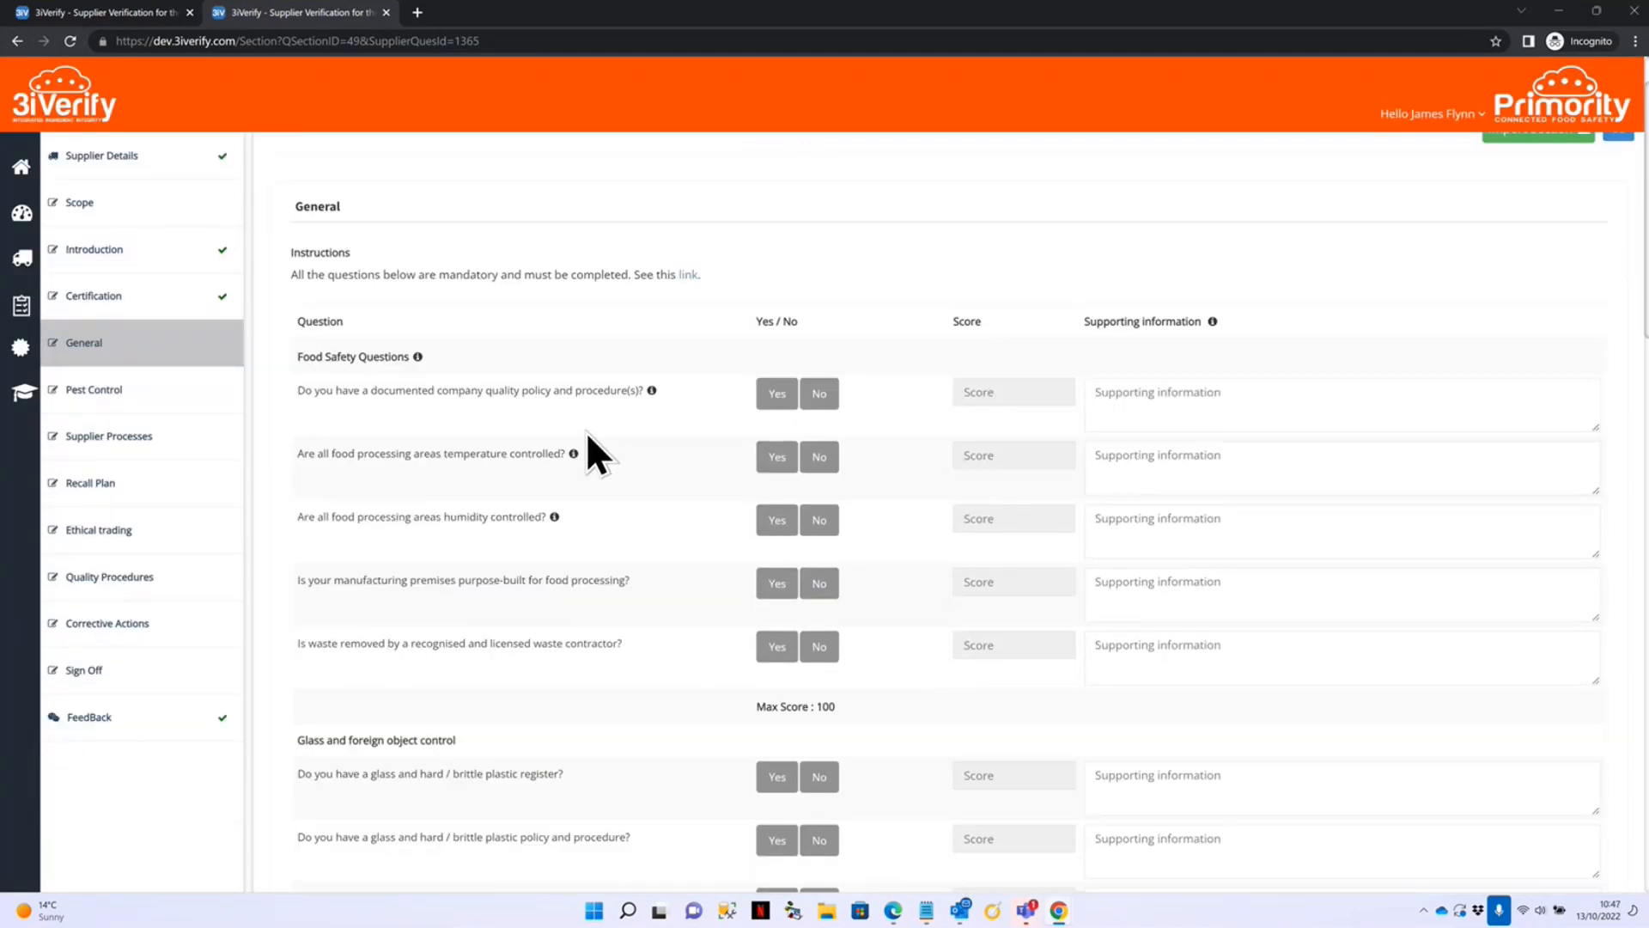
{"action": "left_click", "coordinate": [773, 396]}
{"action": "left_click", "coordinate": [819, 456]}
{"action": "left_click", "coordinate": [777, 520]}
{"action": "left_click", "coordinate": [776, 583]}
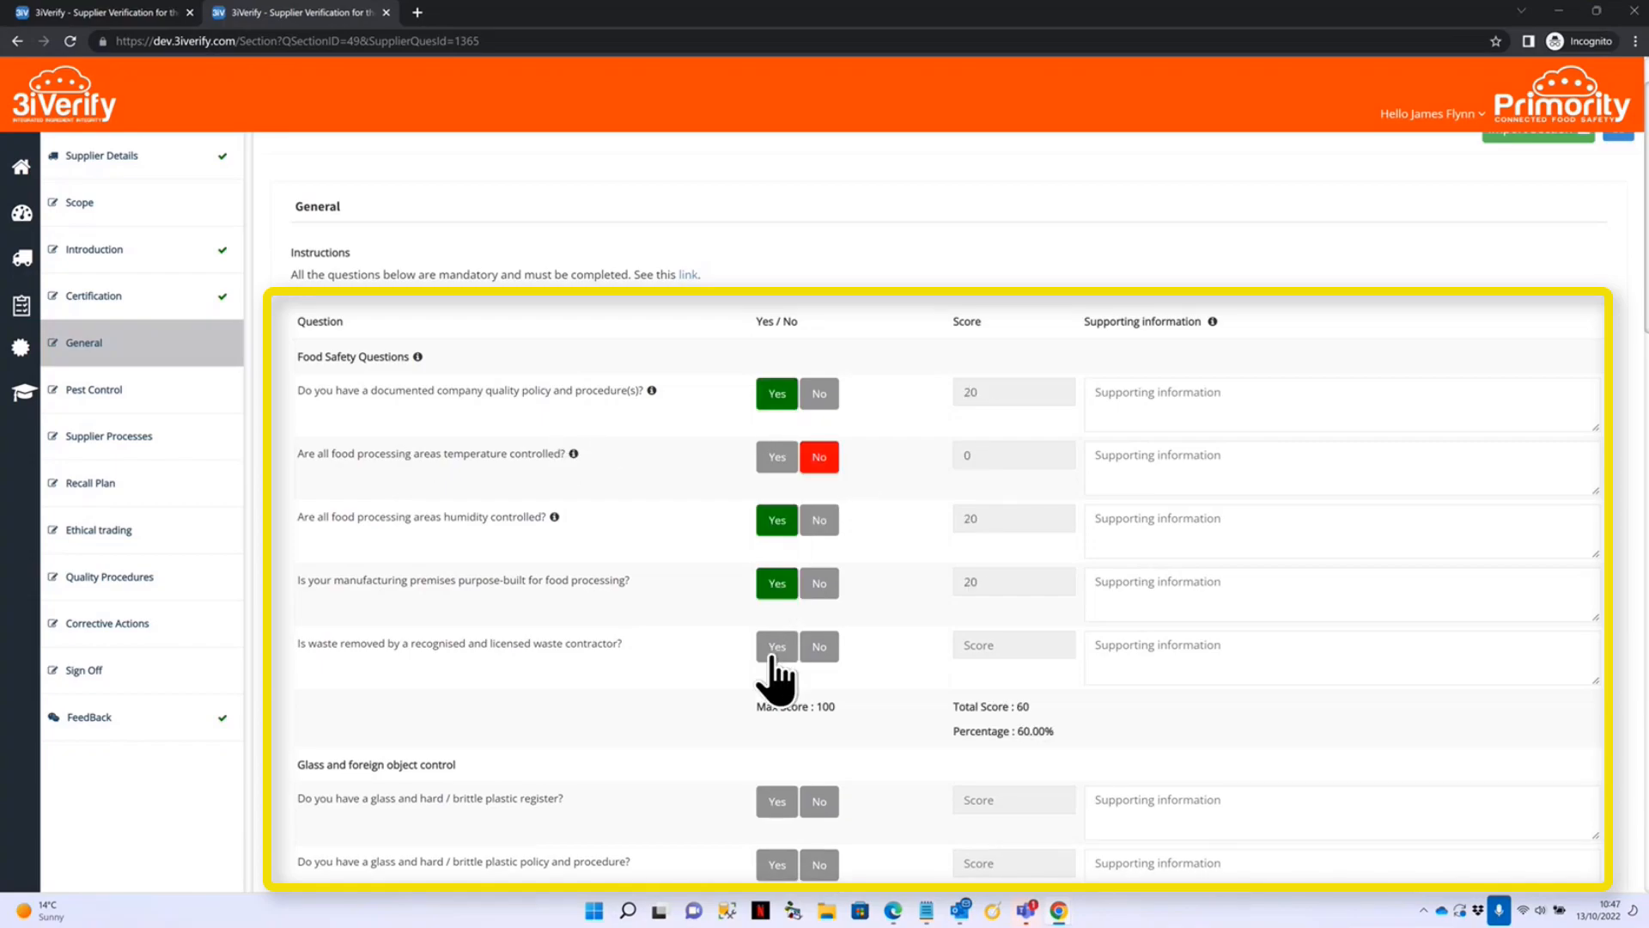
{"action": "left_click", "coordinate": [772, 654]}
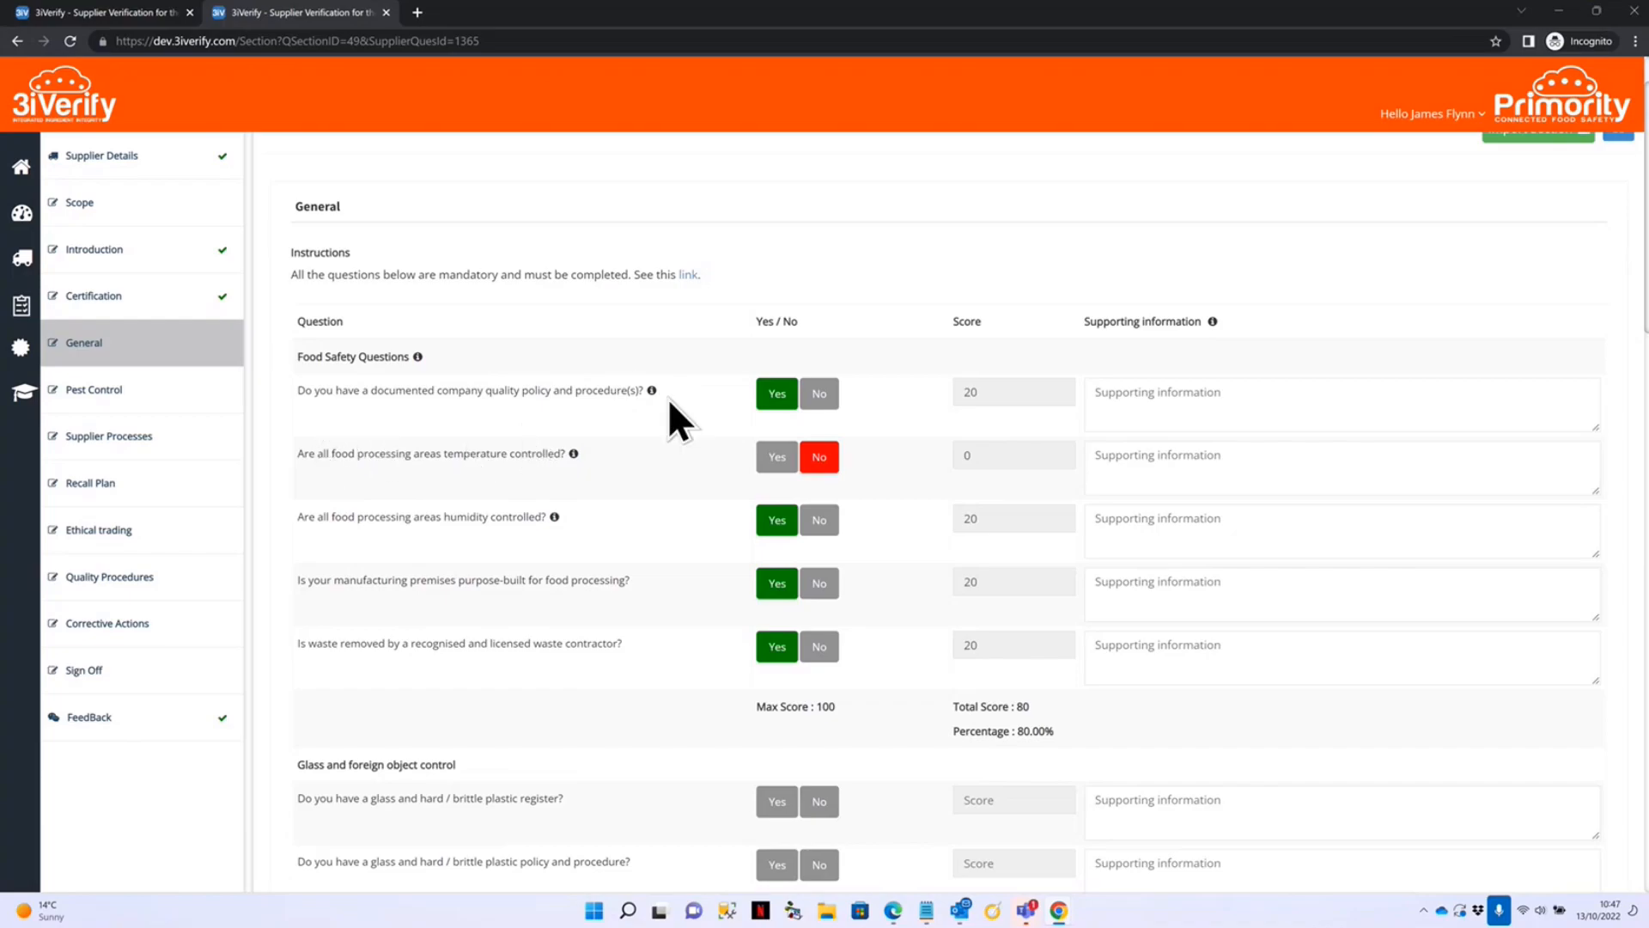
Answer Yes on glass/plastic register and policy, knives, cleaning schedules, chemicals, engineering staff; No on cleaning training.
{"action": "mouse_move", "coordinate": [652, 391]}
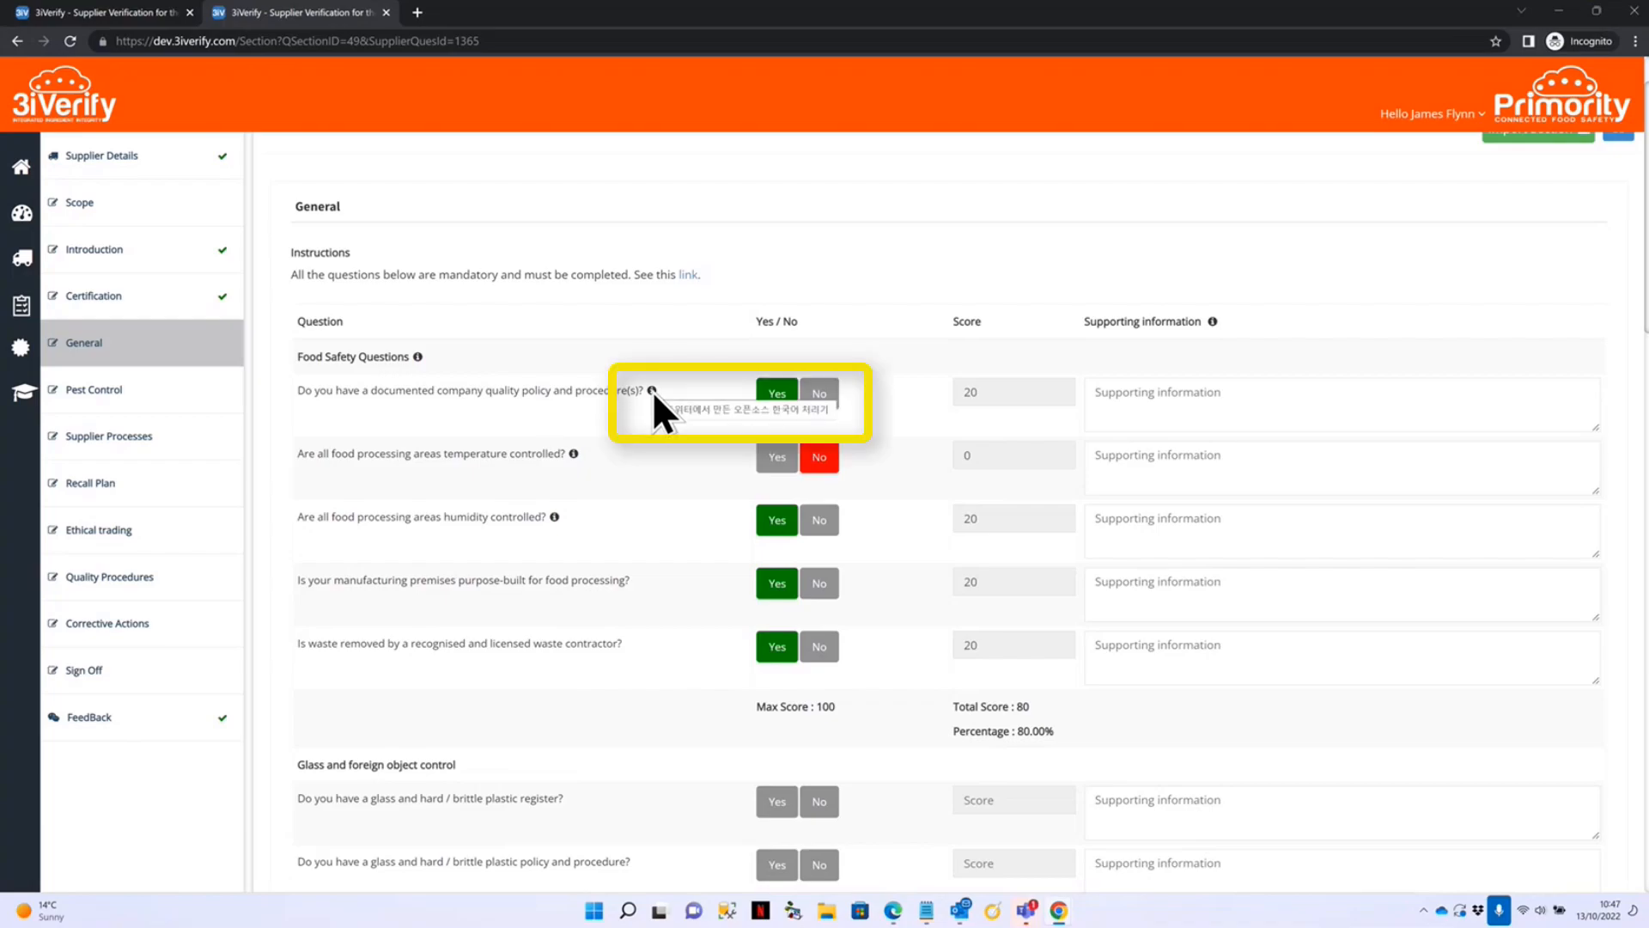
{"action": "scroll", "coordinate": [948, 621], "scroll_direction": "down", "scroll_amount": 2}
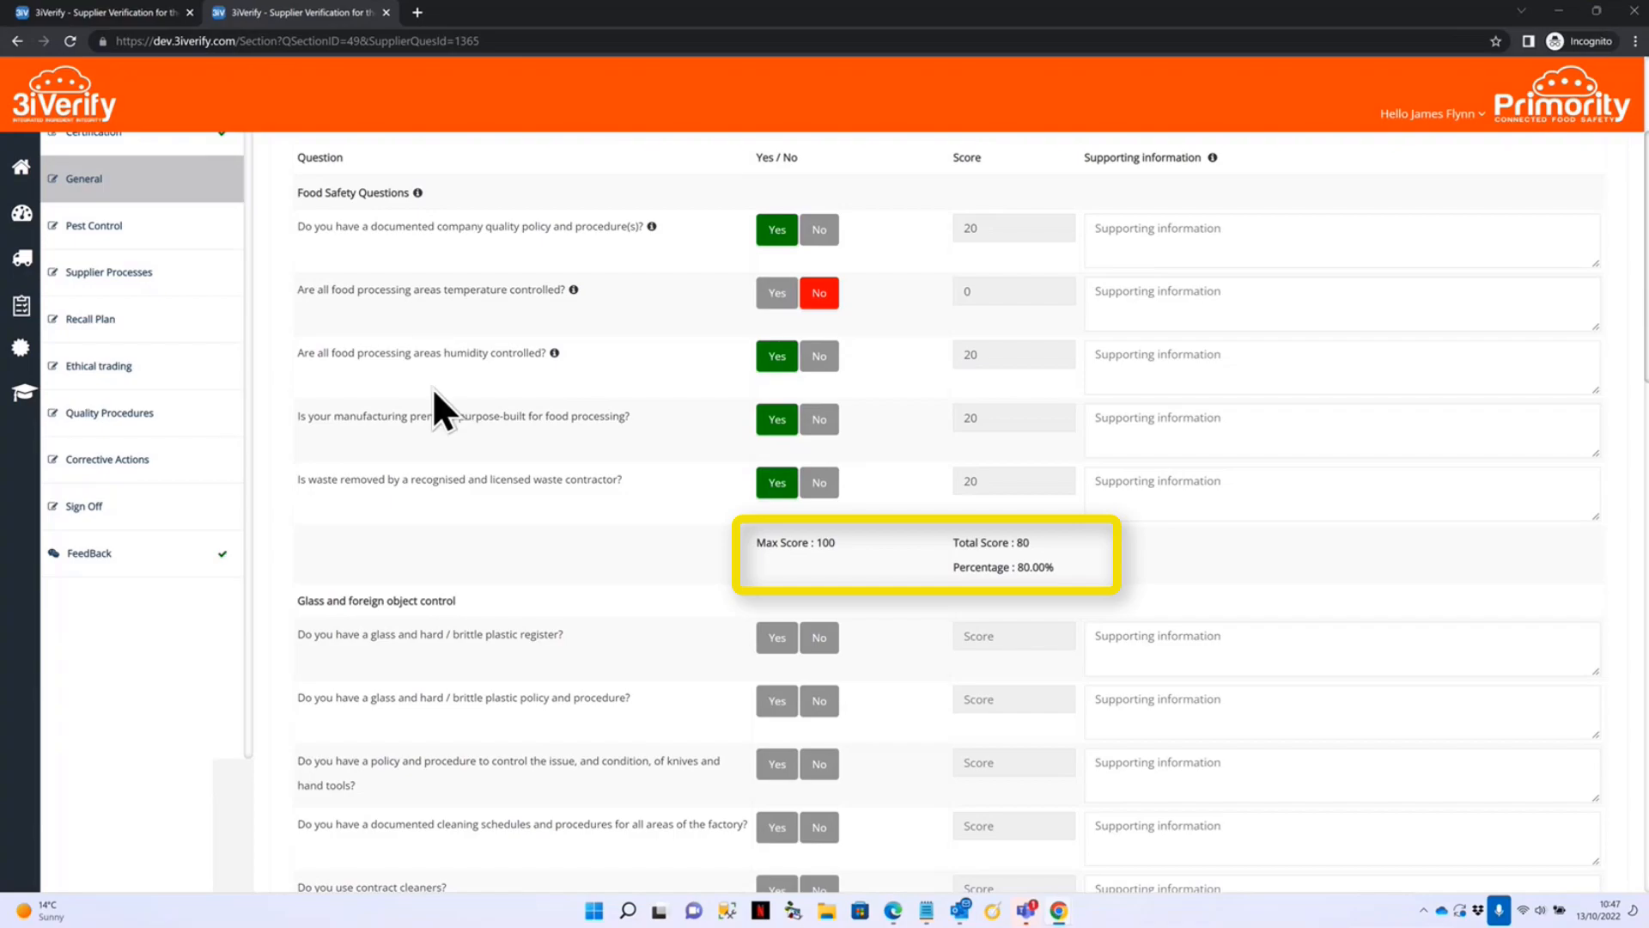
{"action": "scroll", "coordinate": [782, 420], "scroll_direction": "down", "scroll_amount": 3}
{"action": "left_click", "coordinate": [776, 394]}
{"action": "left_click", "coordinate": [776, 455]}
{"action": "left_click", "coordinate": [777, 582]}
{"action": "left_click", "coordinate": [777, 643]}
{"action": "left_click", "coordinate": [777, 706]}
{"action": "left_click", "coordinate": [819, 706]}
{"action": "left_click", "coordinate": [777, 770]}
{"action": "left_click", "coordinate": [780, 835]}
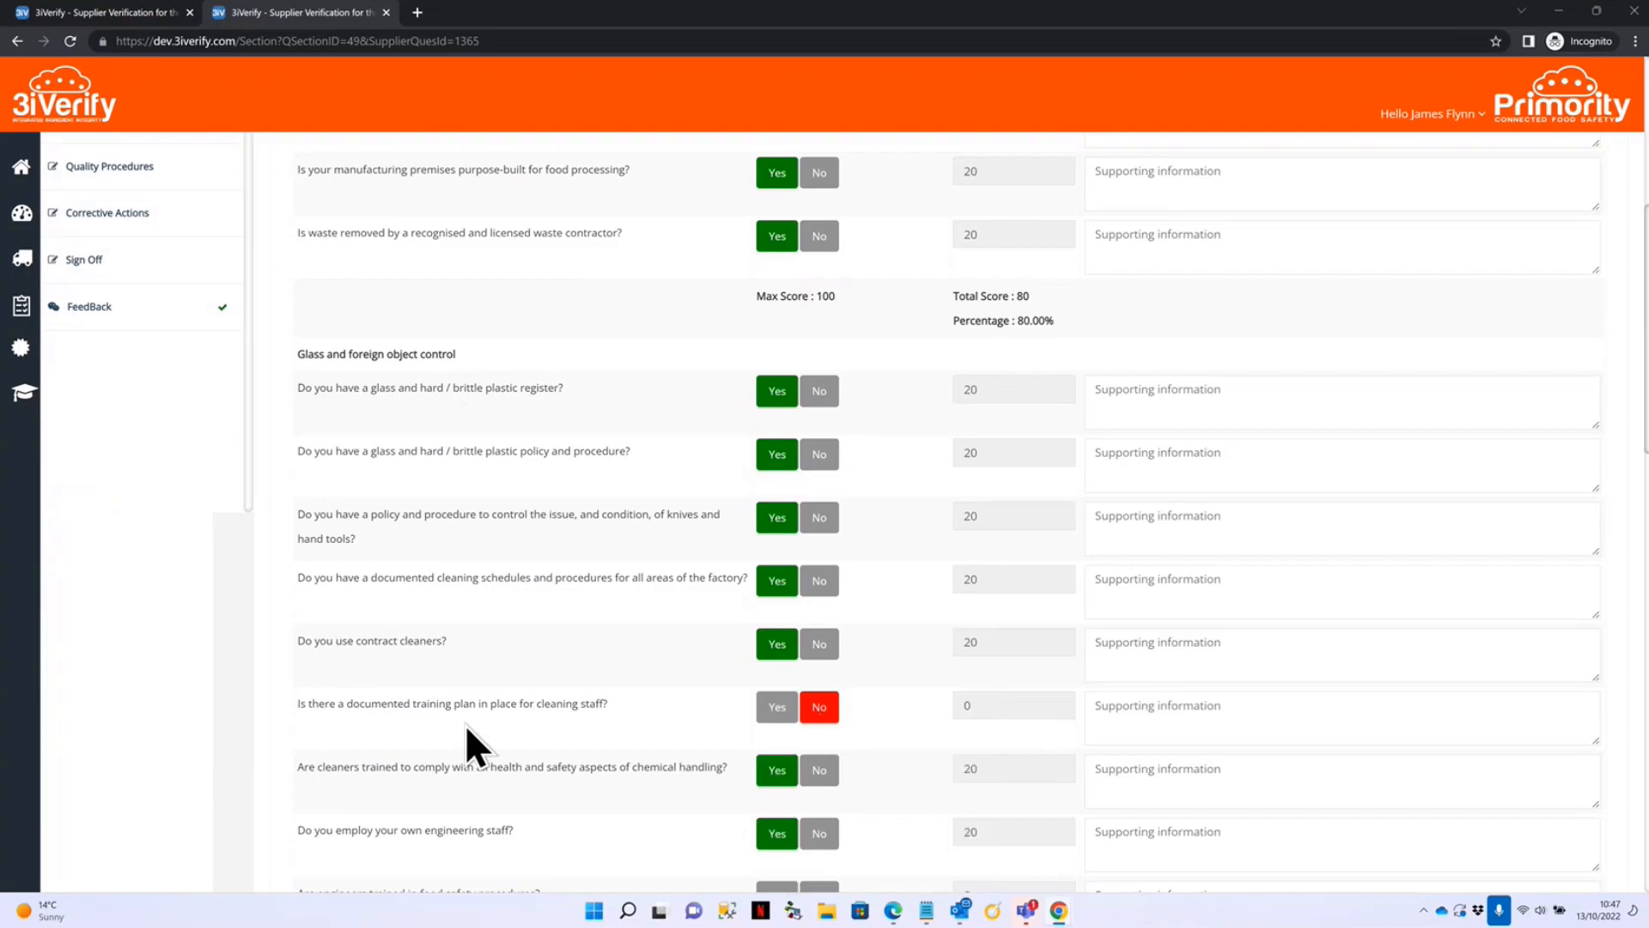
Answer Yes on engineer training, maintenance, audits, procedure reviews, corrective log, GM-free, irradiation-free and own transport.
{"action": "scroll", "coordinate": [607, 685], "scroll_direction": "down", "scroll_amount": 6}
{"action": "left_click", "coordinate": [777, 404]}
{"action": "left_click", "coordinate": [777, 467]}
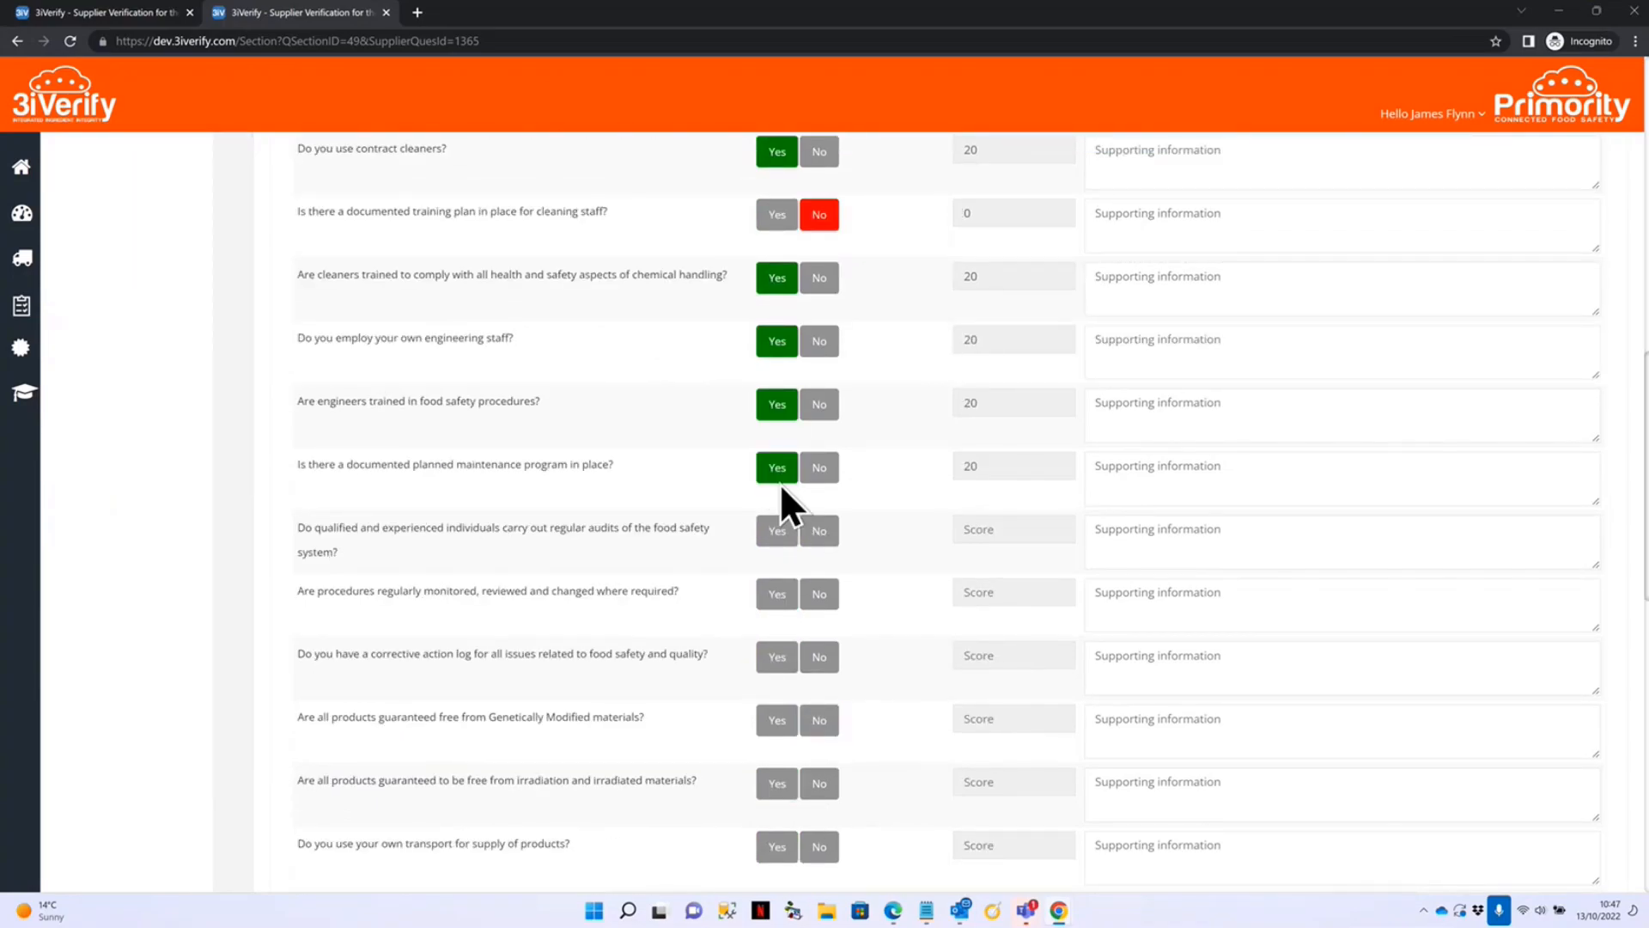
{"action": "left_click", "coordinate": [778, 530]}
{"action": "left_click", "coordinate": [777, 593]}
{"action": "left_click", "coordinate": [777, 656]}
{"action": "left_click", "coordinate": [777, 719]}
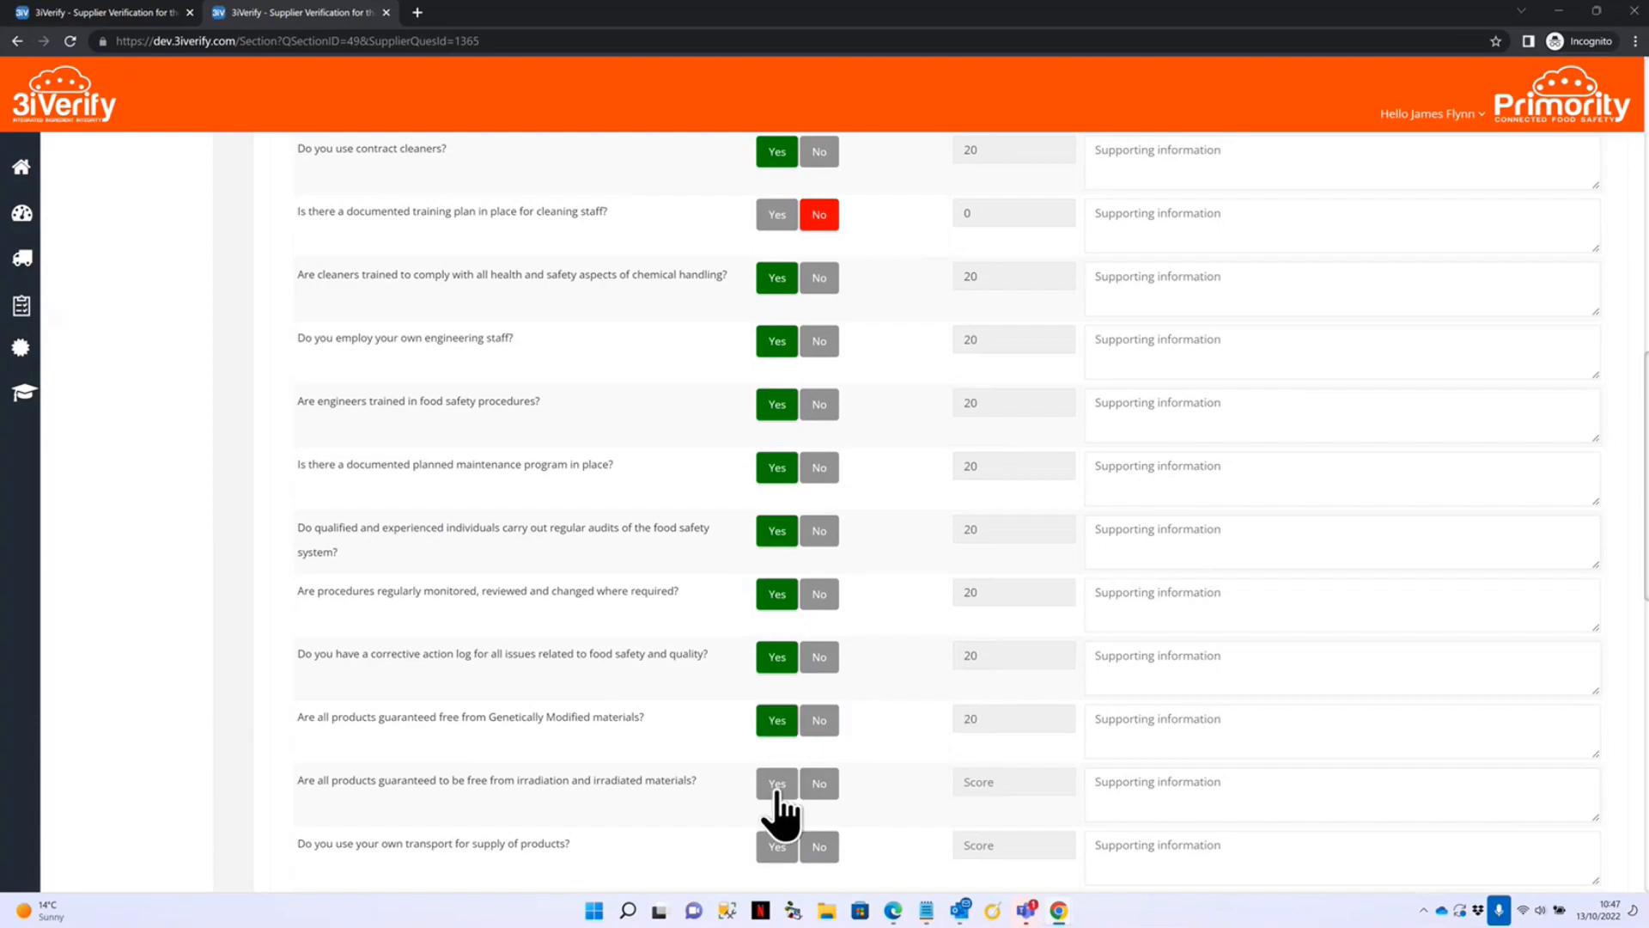
{"action": "left_click", "coordinate": [777, 783]}
{"action": "left_click", "coordinate": [777, 846]}
Answer Yes to the last six questions, including the complaints KPI, and check the 420/440 total.
{"action": "scroll", "coordinate": [780, 846], "scroll_direction": "down", "scroll_amount": 6}
{"action": "left_click", "coordinate": [777, 416]}
{"action": "left_click", "coordinate": [777, 480]}
{"action": "left_click", "coordinate": [777, 542]}
{"action": "left_click", "coordinate": [778, 607]}
{"action": "left_click", "coordinate": [778, 669]}
{"action": "left_click", "coordinate": [777, 733]}
{"action": "scroll", "coordinate": [868, 478], "scroll_direction": "down", "scroll_amount": 6}
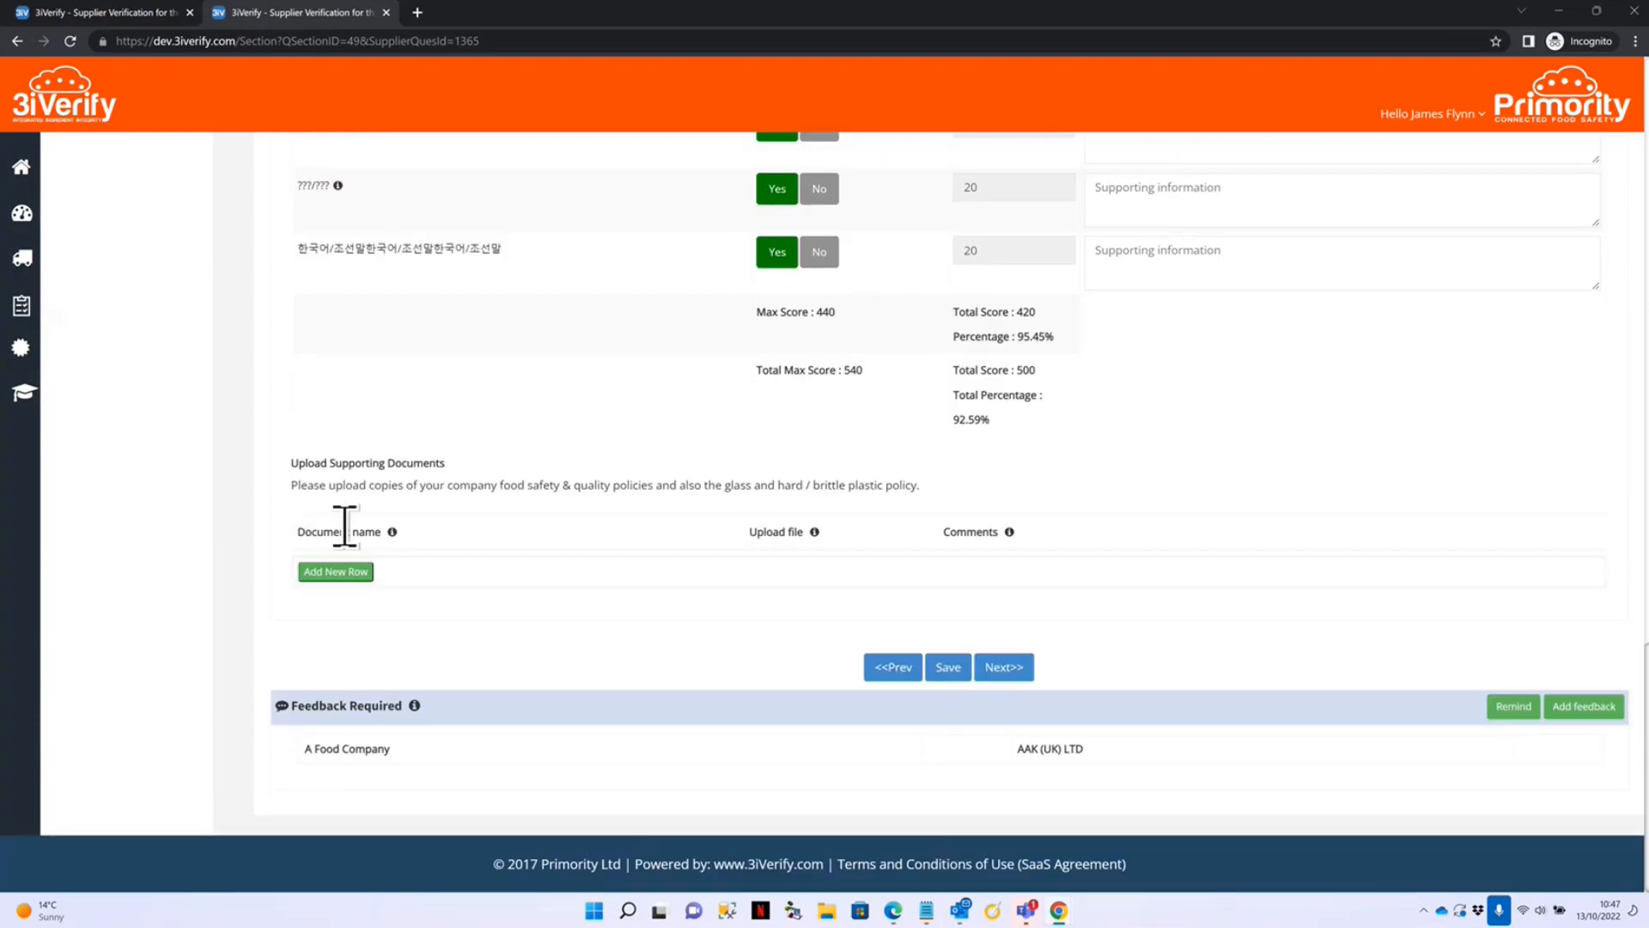
Highlight the food safety & quality and glass/hard plastic policy requests, then save and move to Pest Control.
{"action": "left_click", "coordinate": [335, 572]}
{"action": "left_click_drag", "start_coordinate": [499, 486], "coordinate": [611, 485]}
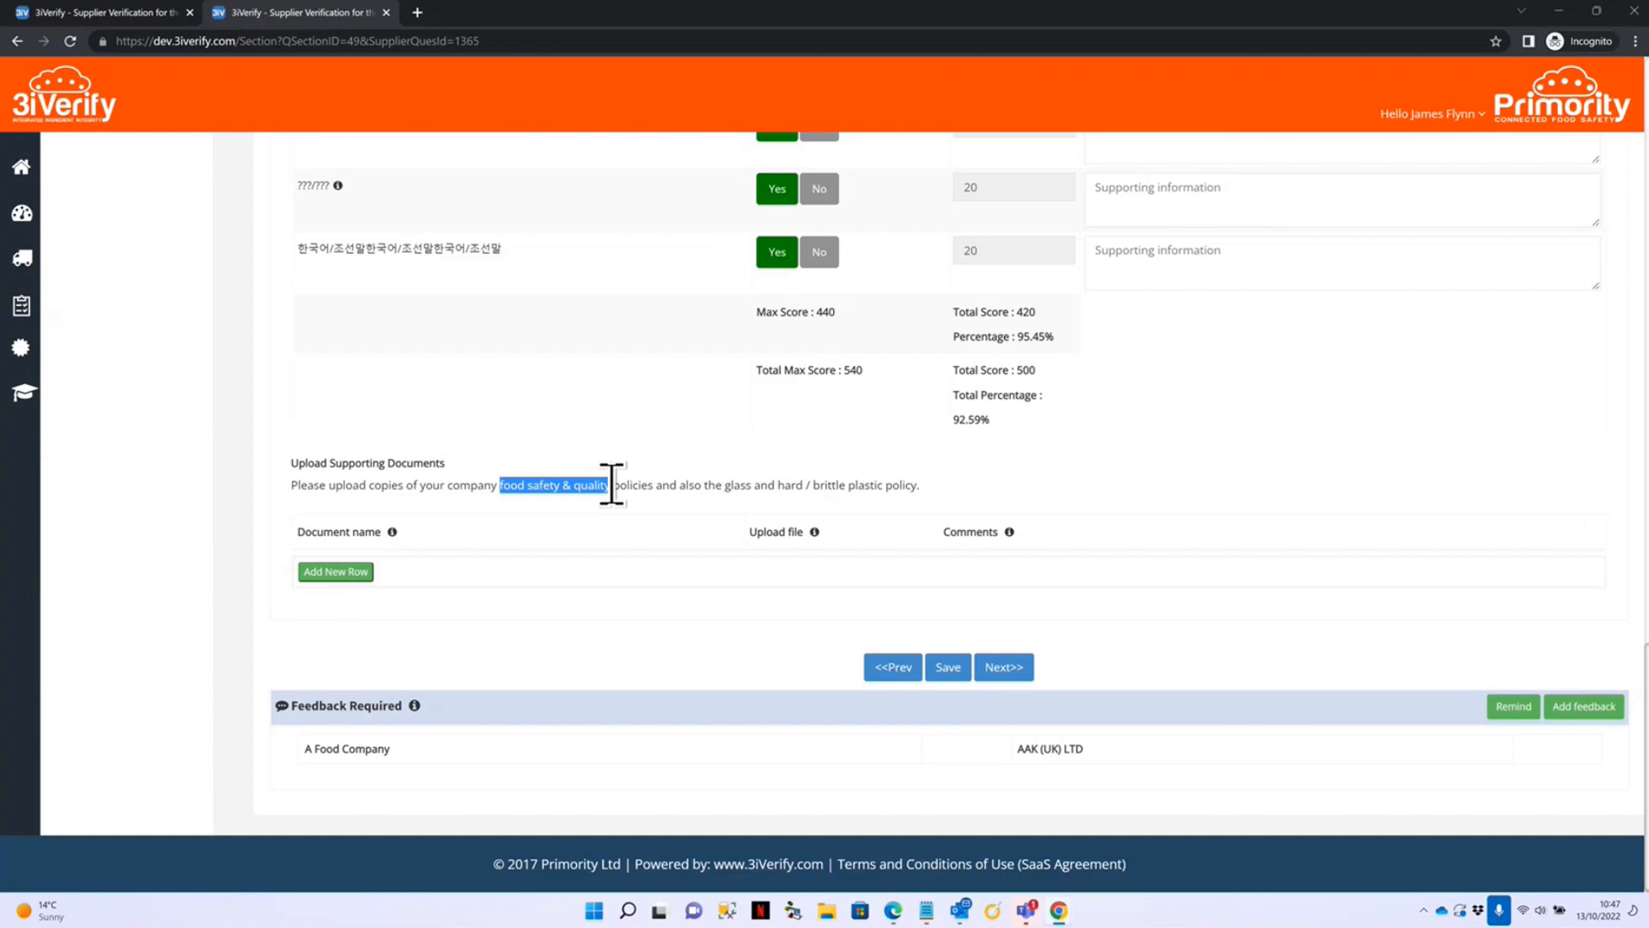
{"action": "left_click_drag", "start_coordinate": [501, 484], "coordinate": [611, 482]}
{"action": "left_click_drag", "start_coordinate": [721, 482], "coordinate": [790, 484]}
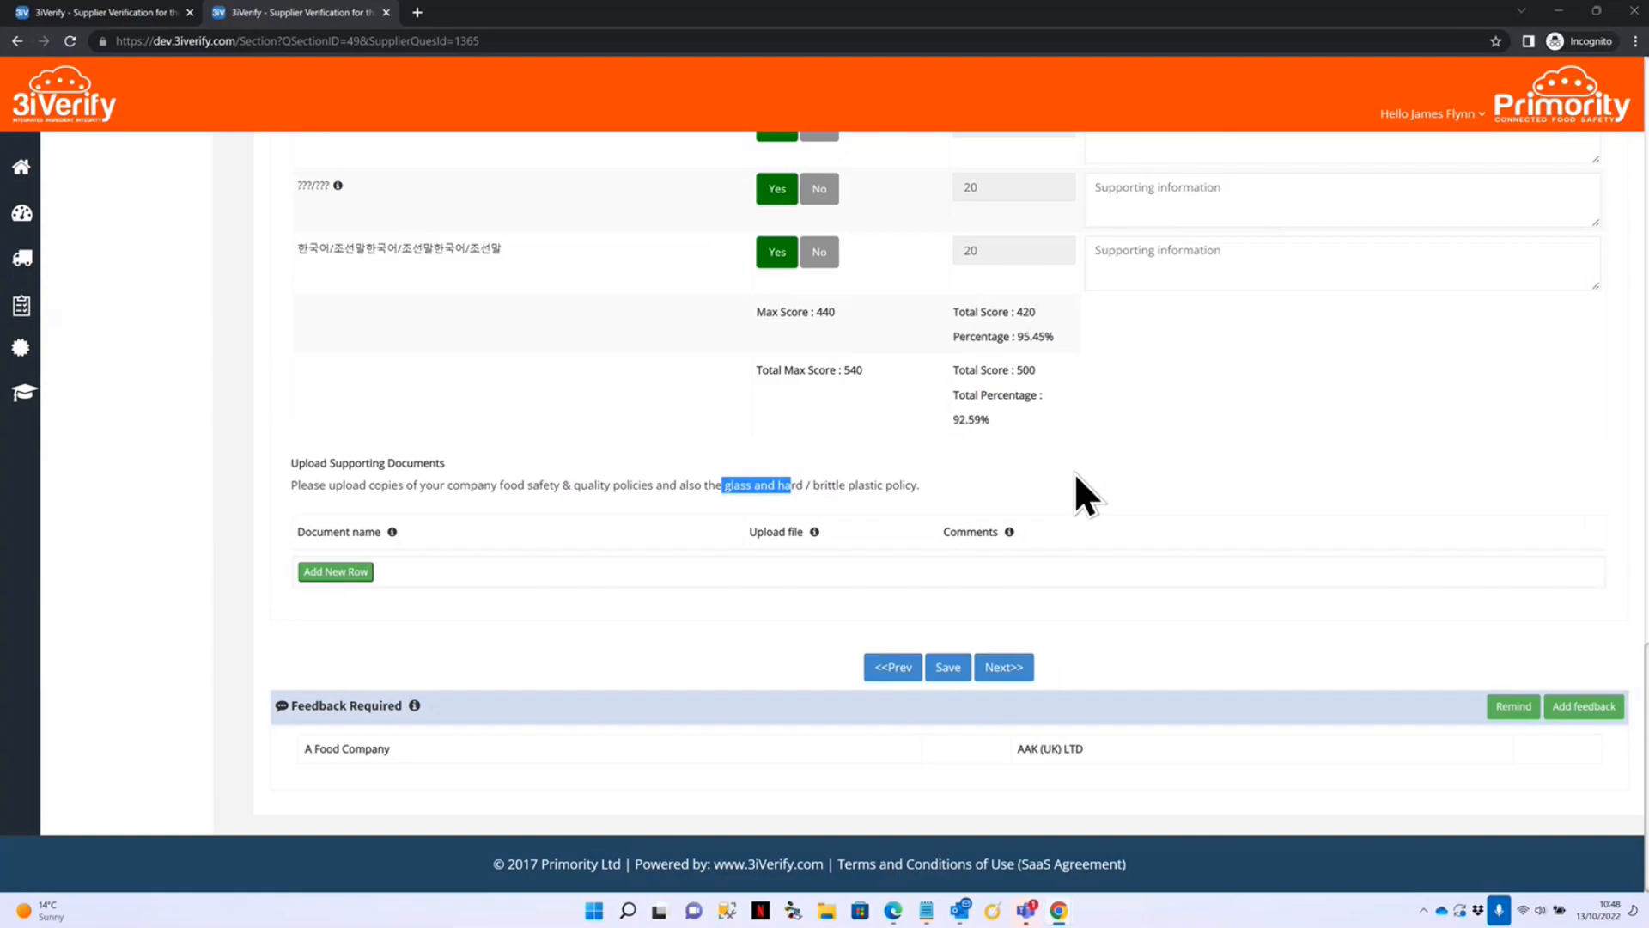
{"action": "left_click", "coordinate": [1003, 655]}
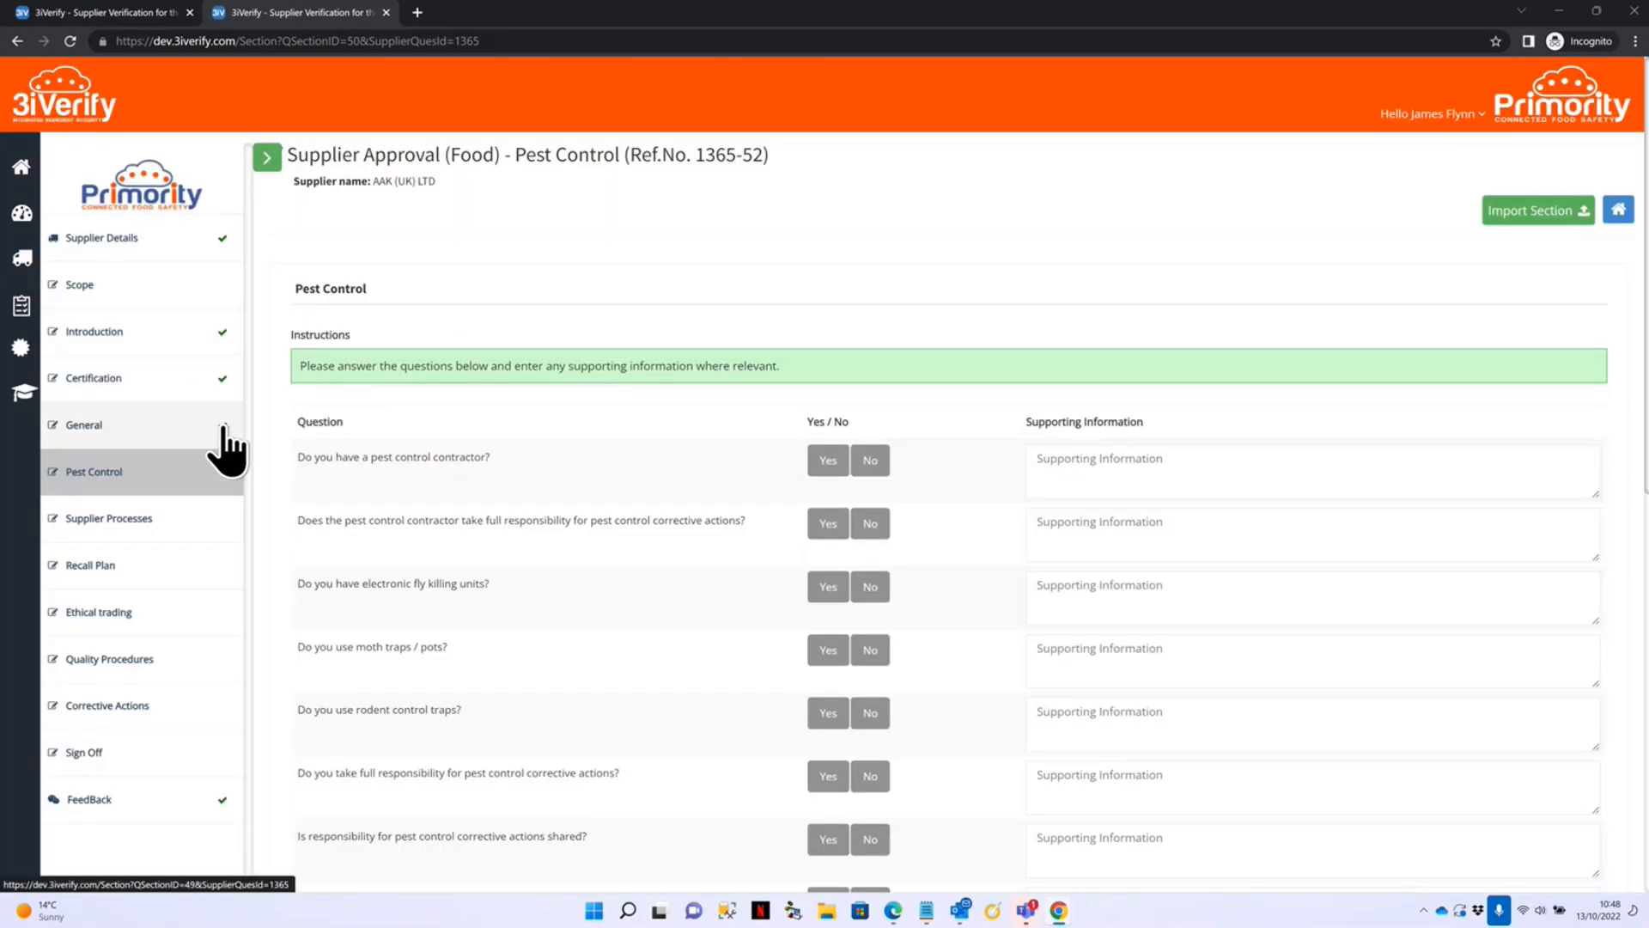
Accept the mandatory-field warning to move on, then return to the incomplete Pest Control section.
{"action": "scroll", "coordinate": [839, 870], "scroll_direction": "down", "scroll_amount": 8}
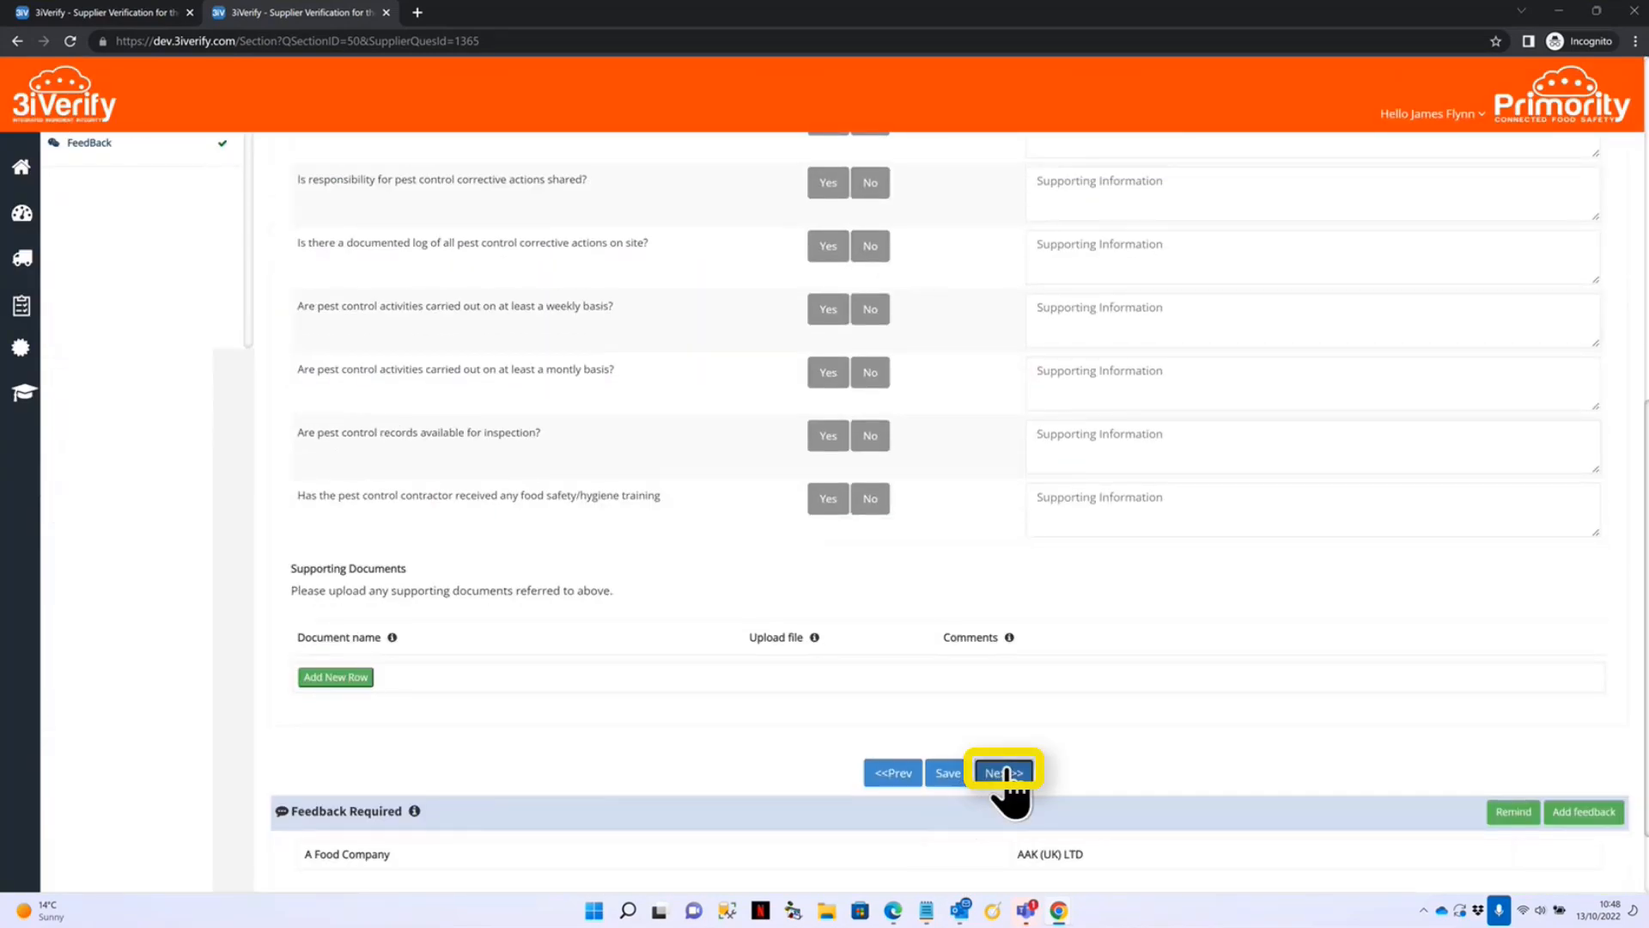
{"action": "left_click", "coordinate": [1007, 771]}
{"action": "left_click", "coordinate": [913, 149]}
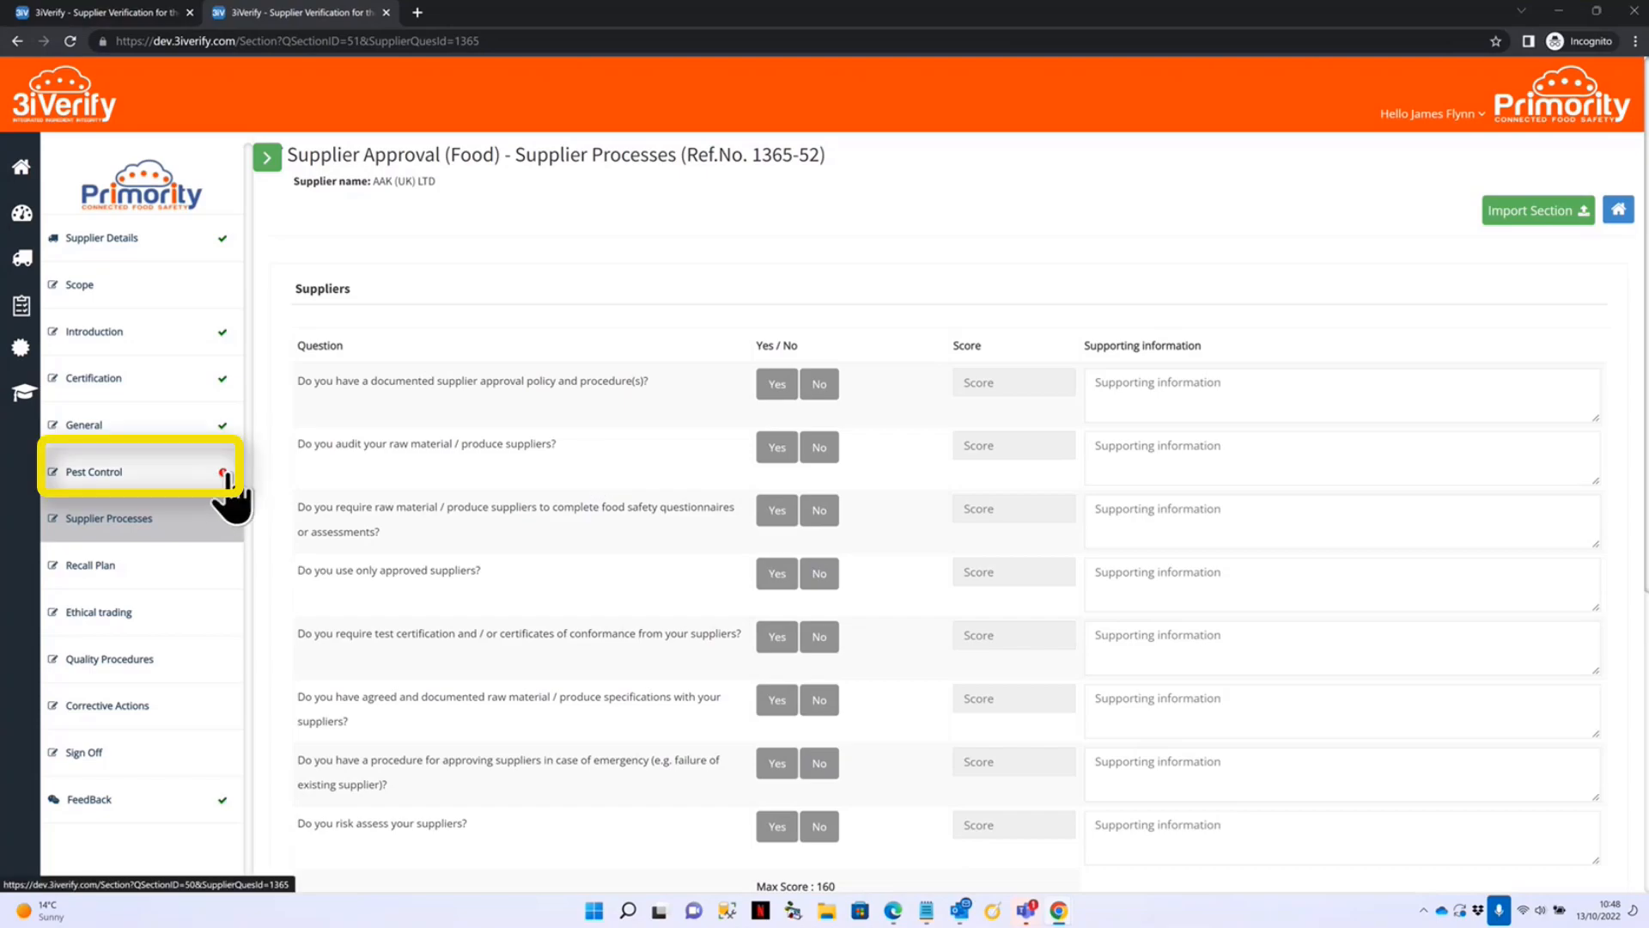
{"action": "mouse_move", "coordinate": [223, 473]}
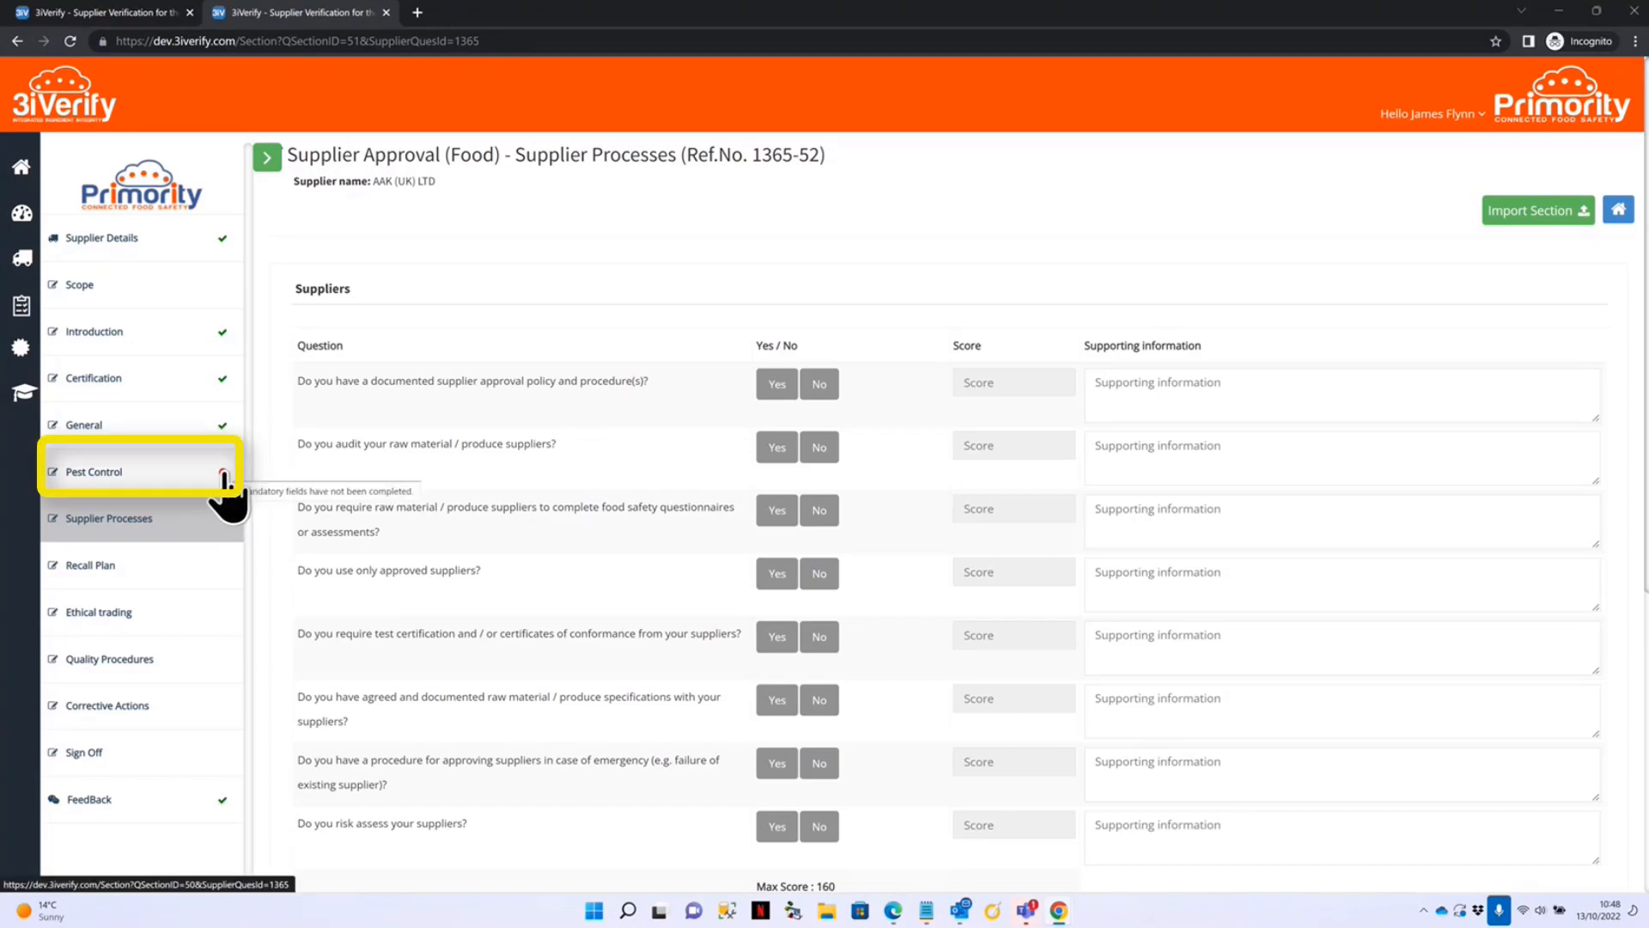
{"action": "left_click", "coordinate": [139, 478]}
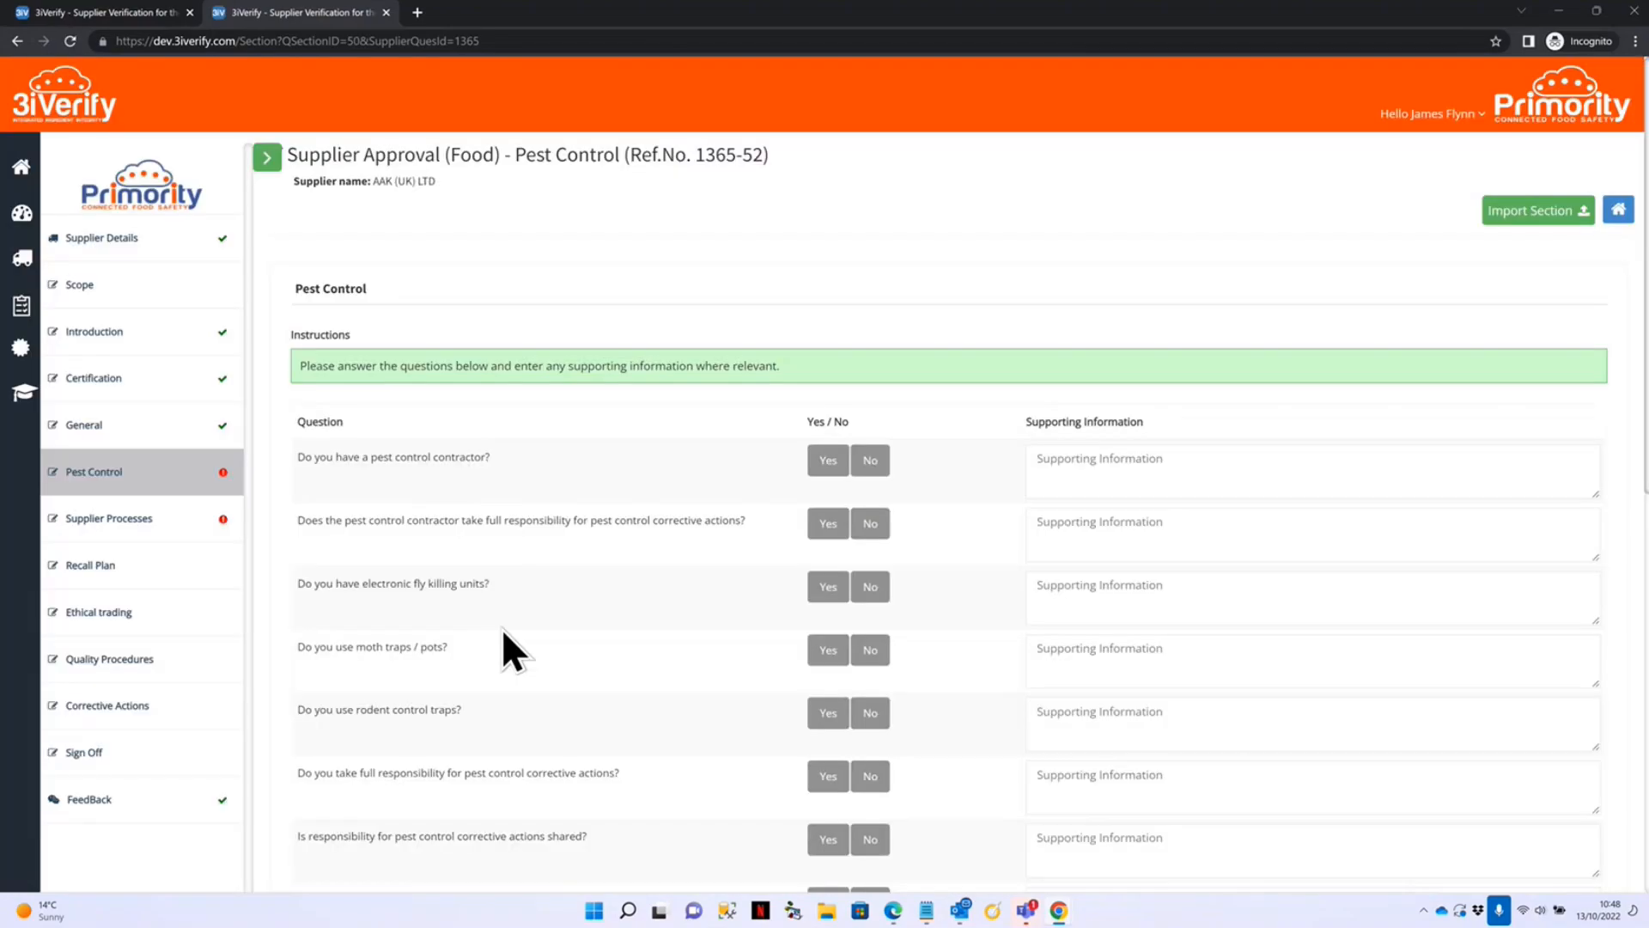
{"action": "scroll", "coordinate": [519, 618], "scroll_direction": "down", "scroll_amount": 2}
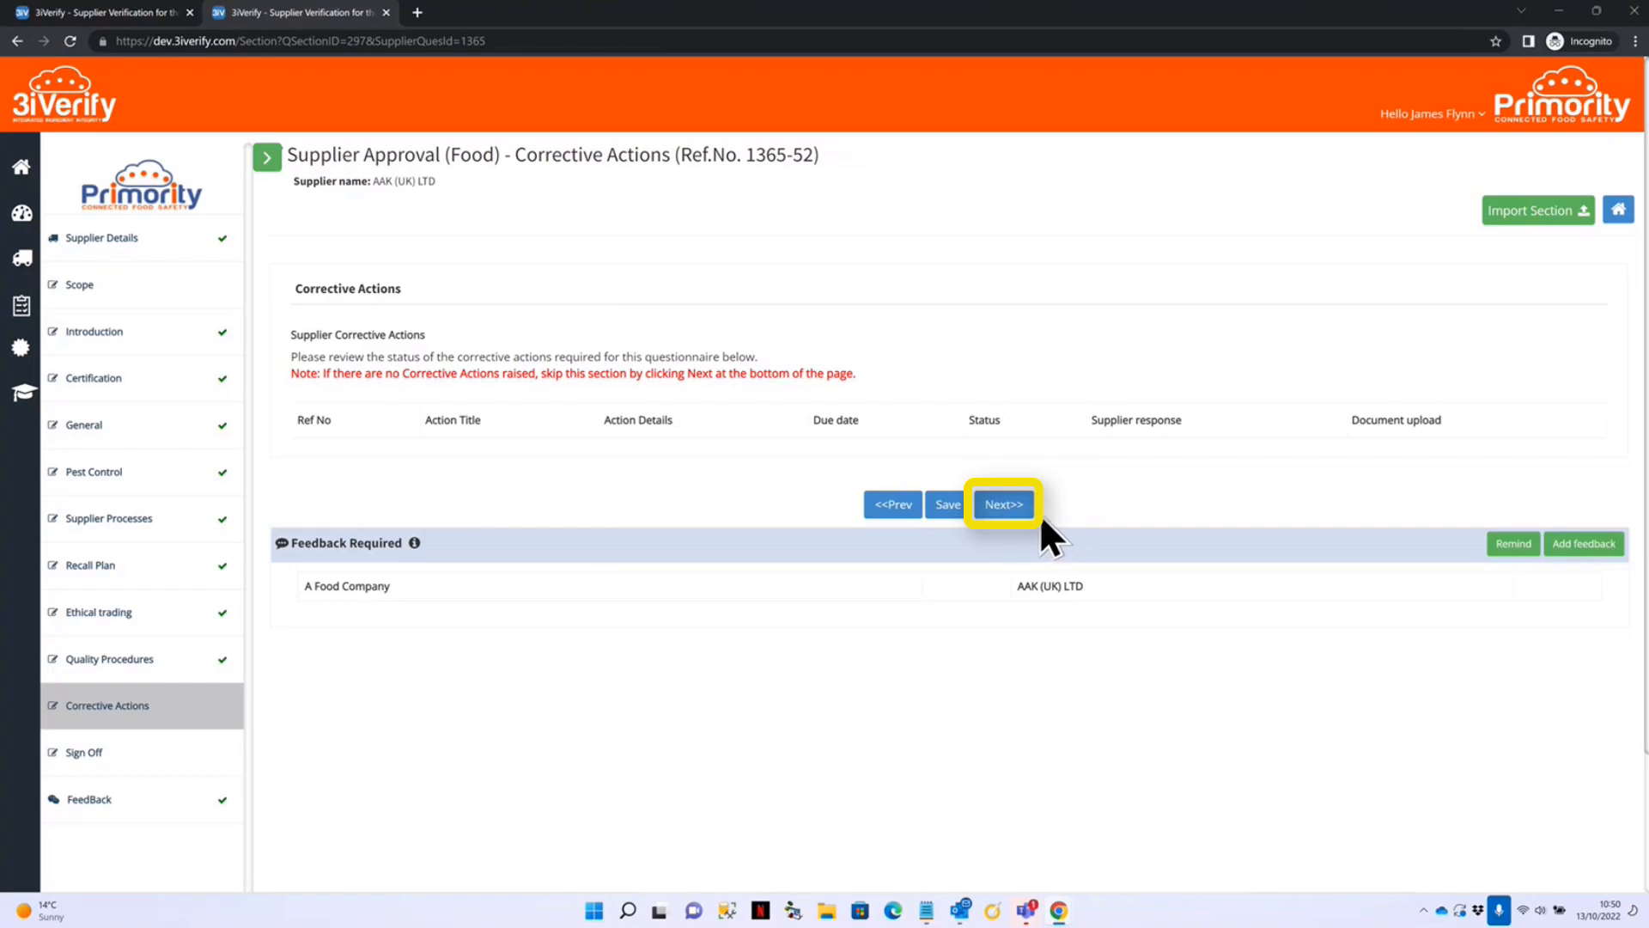
Move past the empty Corrective Actions page to the Sign Off section.
{"action": "left_click", "coordinate": [1015, 511]}
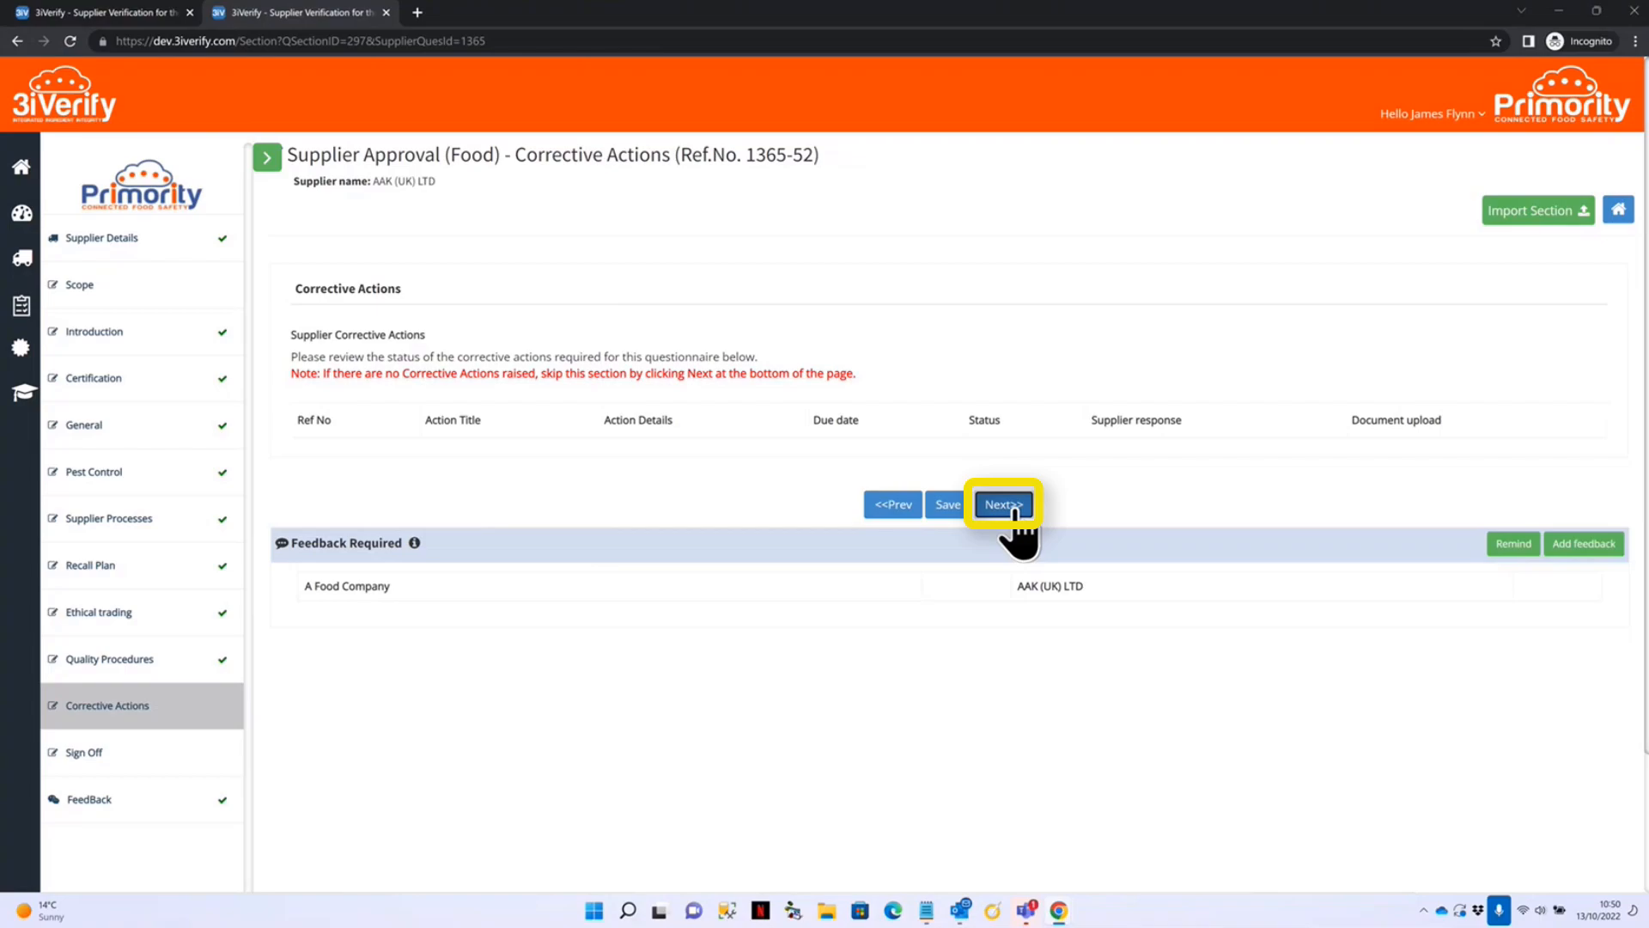
{"action": "left_click", "coordinate": [1016, 507]}
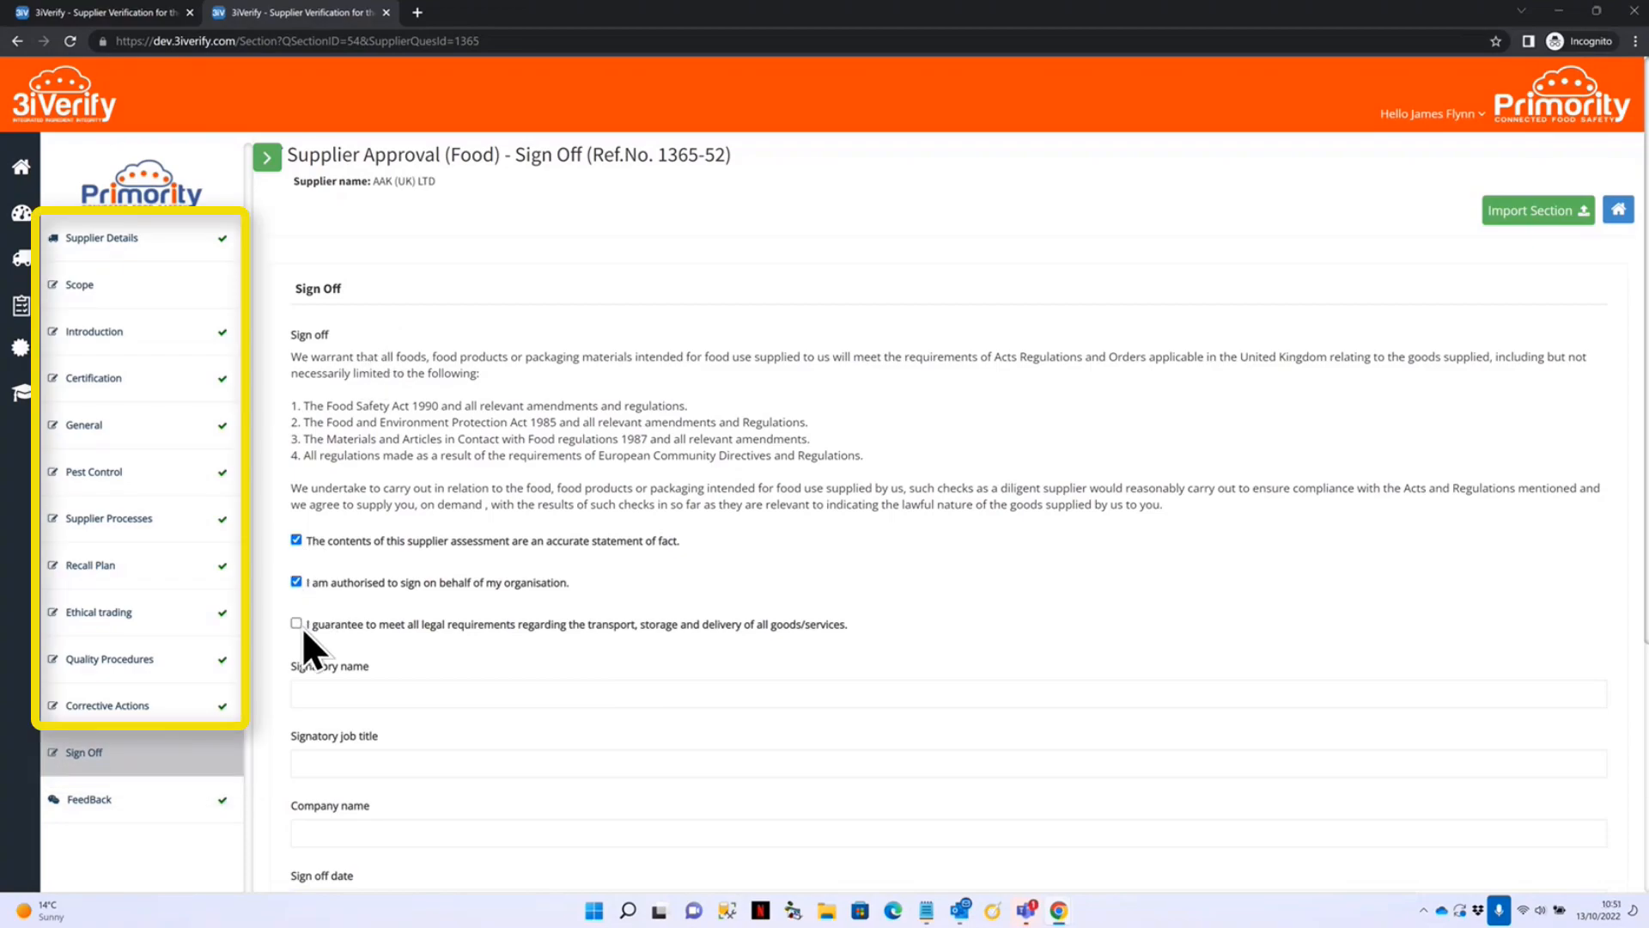
Enter the signatory's name and Manager job title, then submit for approval and e-sign.
{"action": "scroll", "coordinate": [634, 596], "scroll_direction": "down", "scroll_amount": 4}
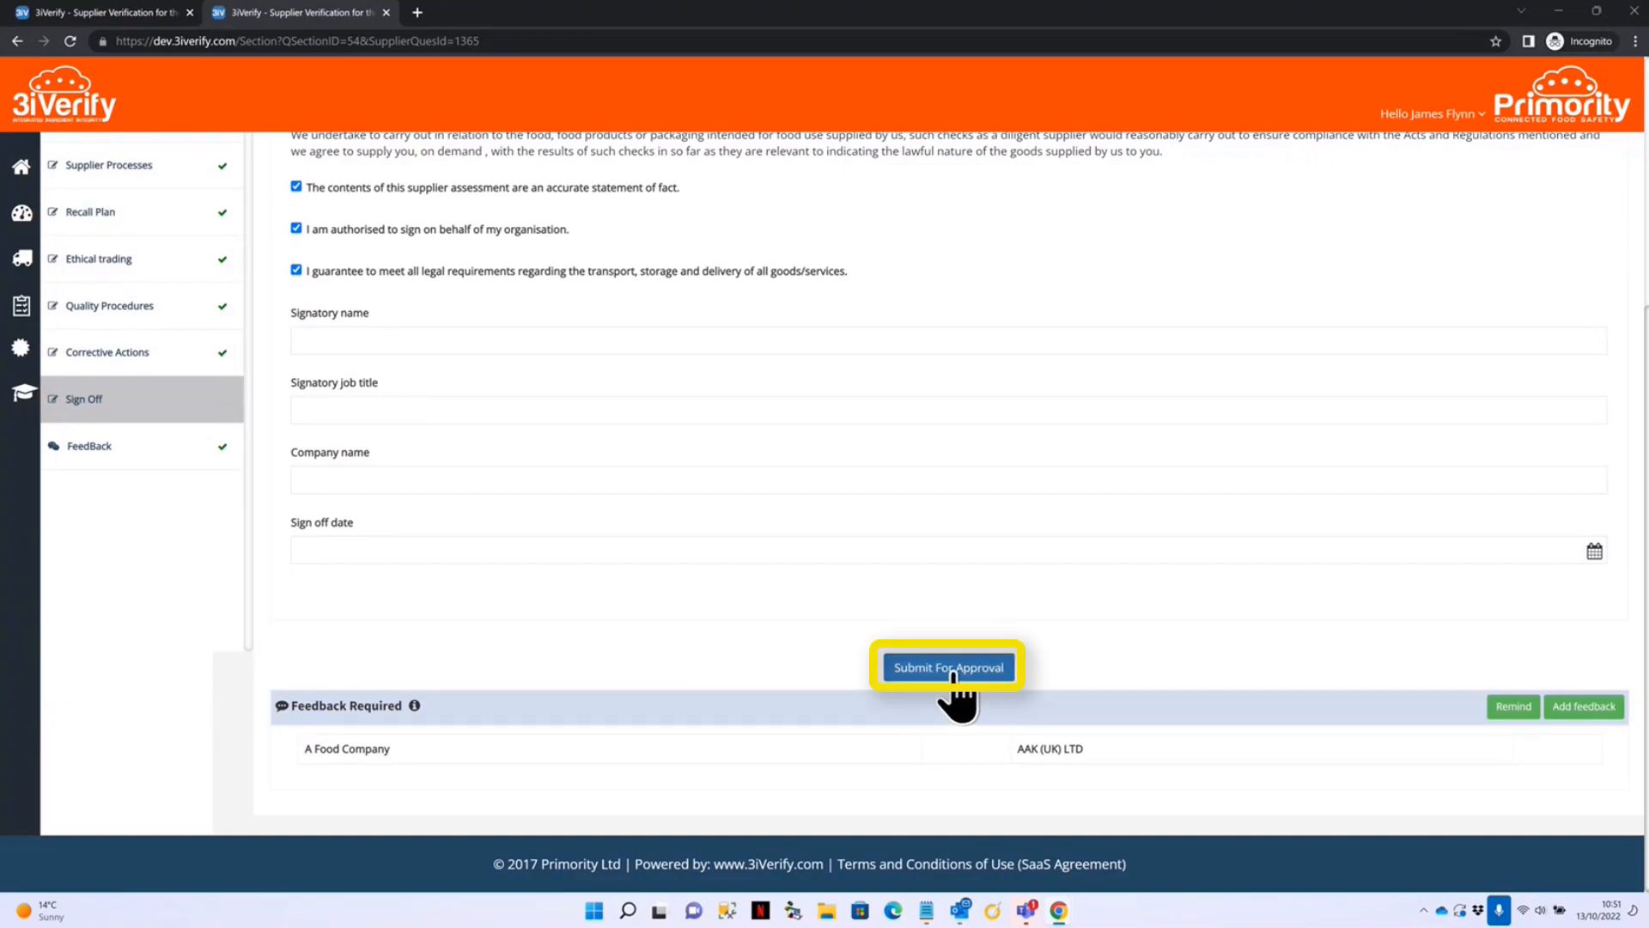
{"action": "left_click", "coordinate": [477, 339]}
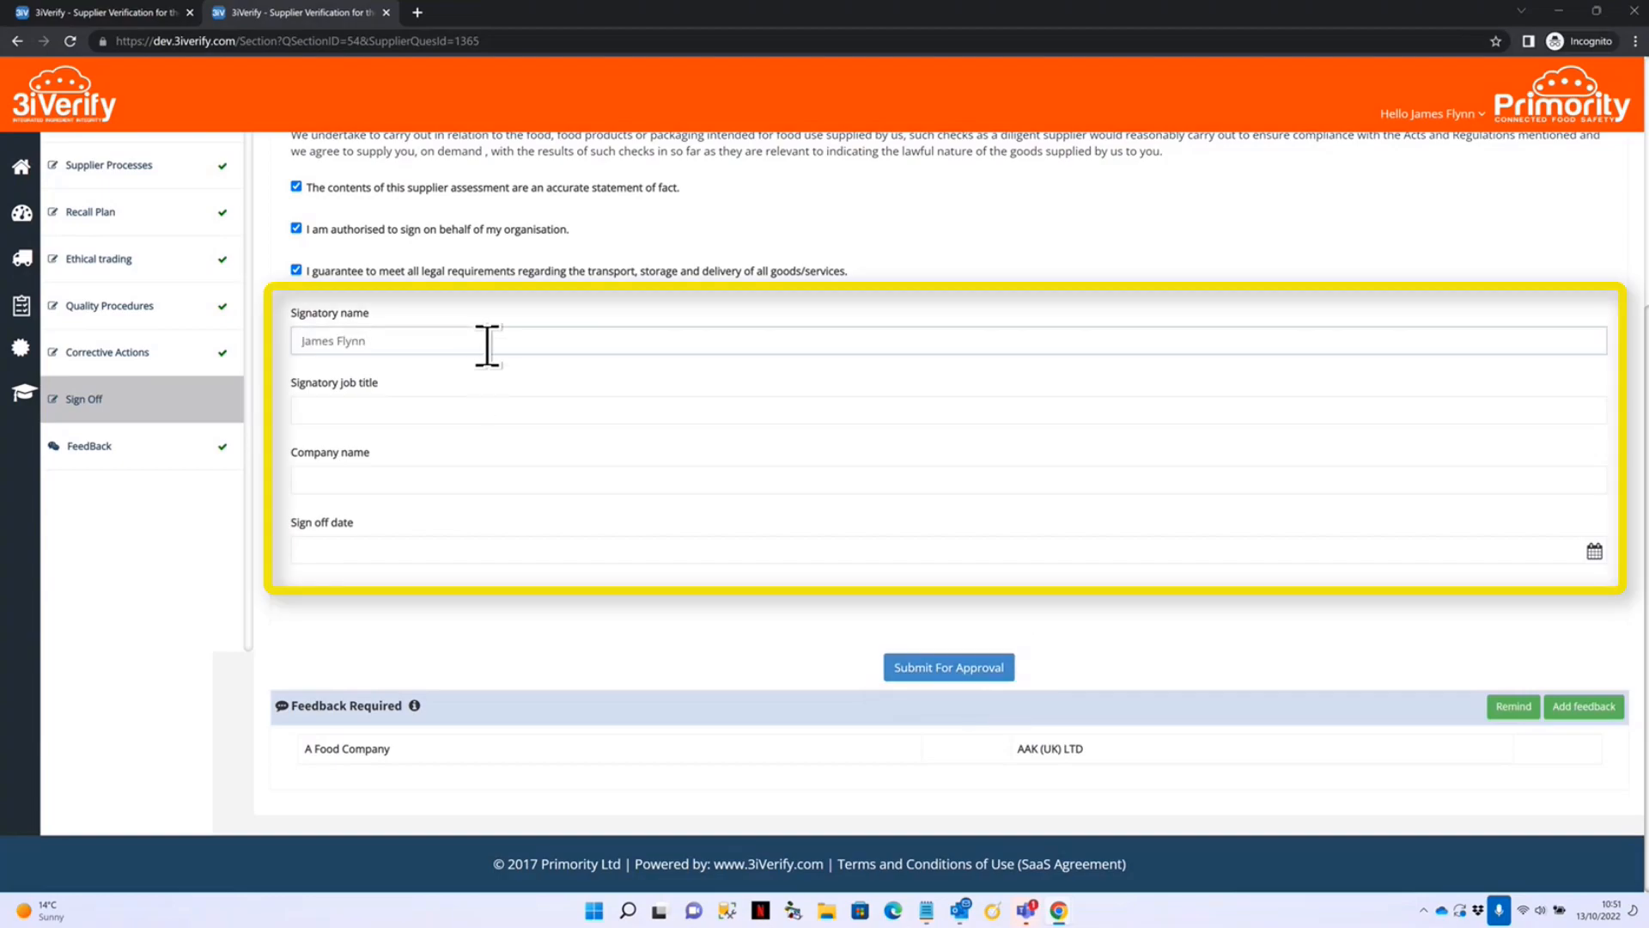
{"action": "left_click", "coordinate": [430, 412]}
{"action": "type", "text": "Manager"}
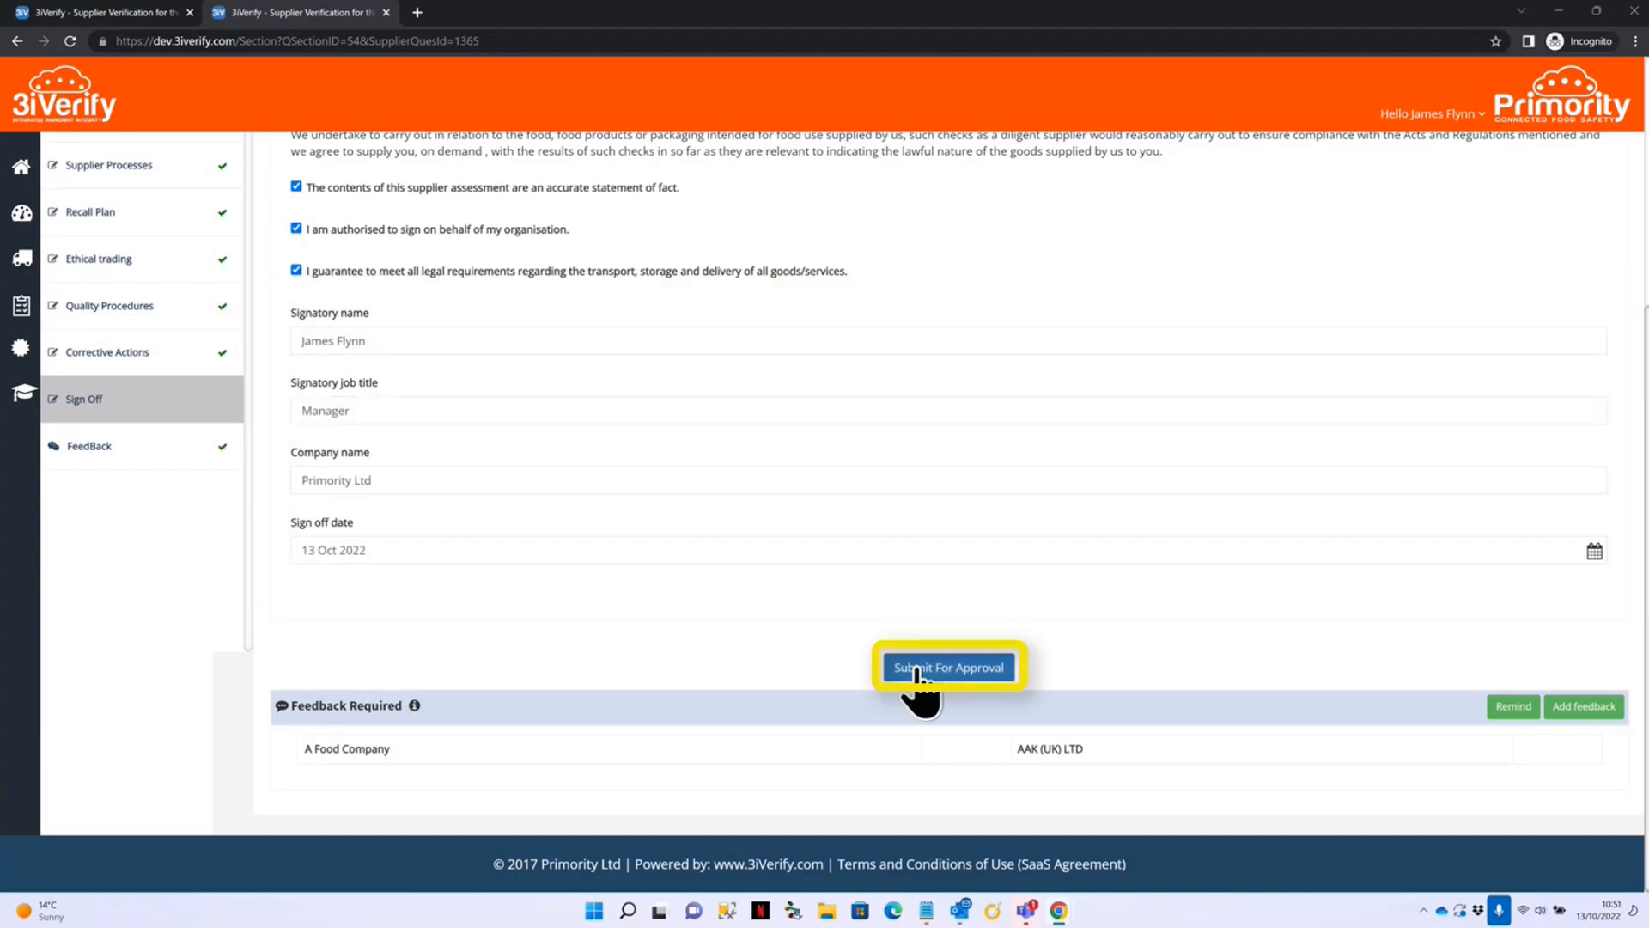
{"action": "left_click", "coordinate": [915, 670]}
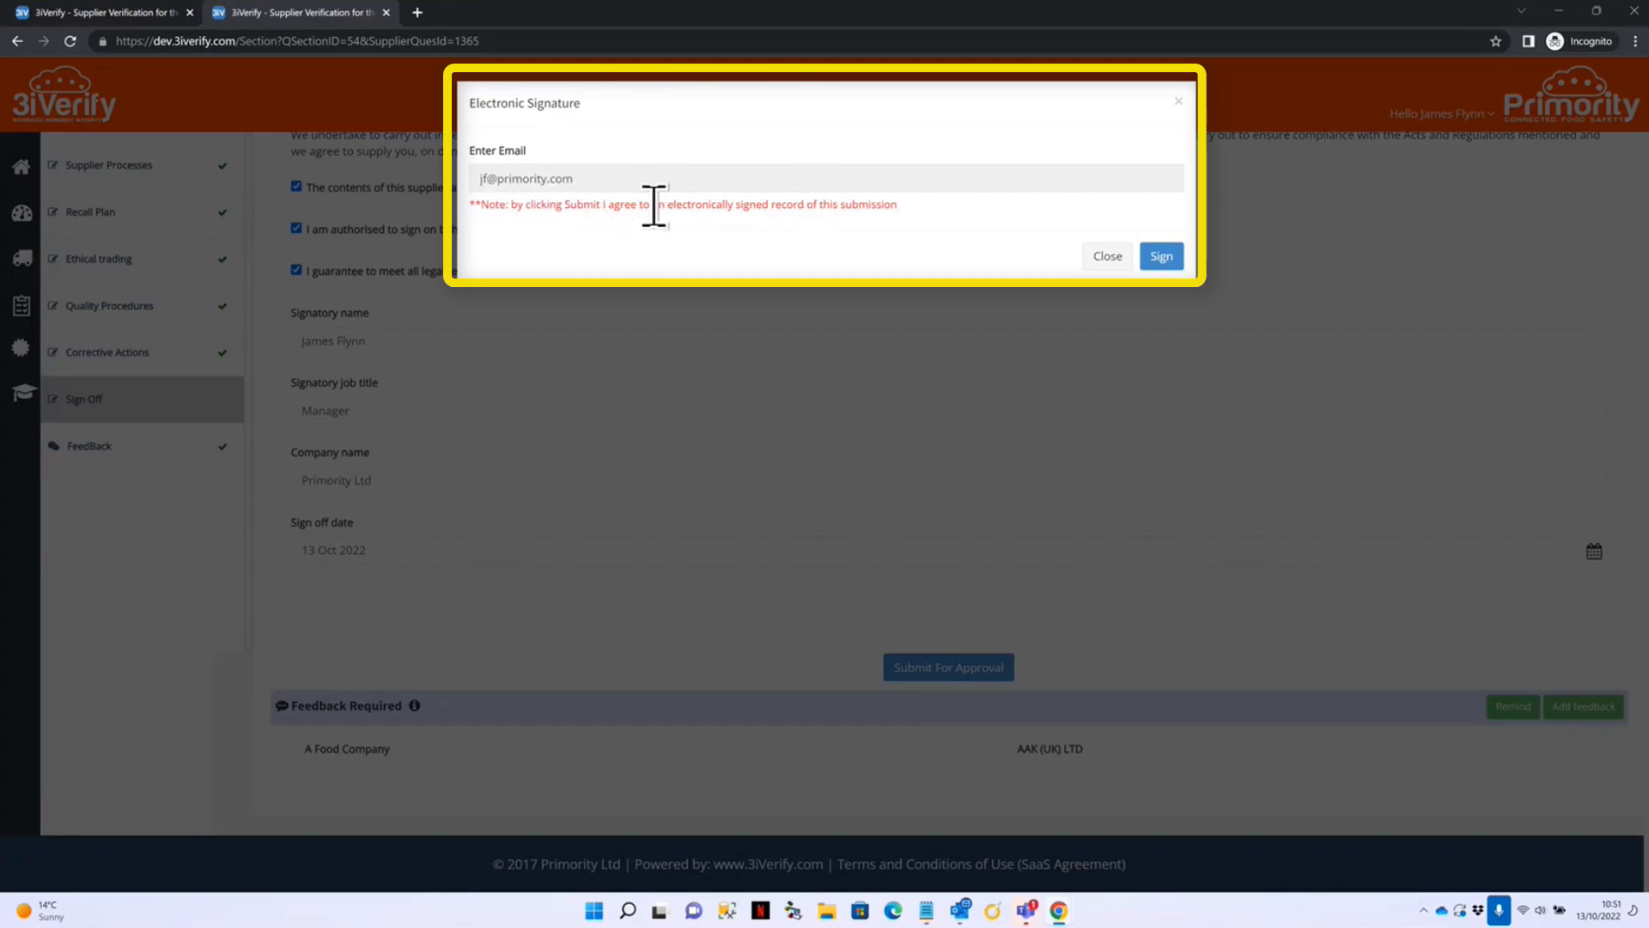
{"action": "left_click", "coordinate": [1166, 258]}
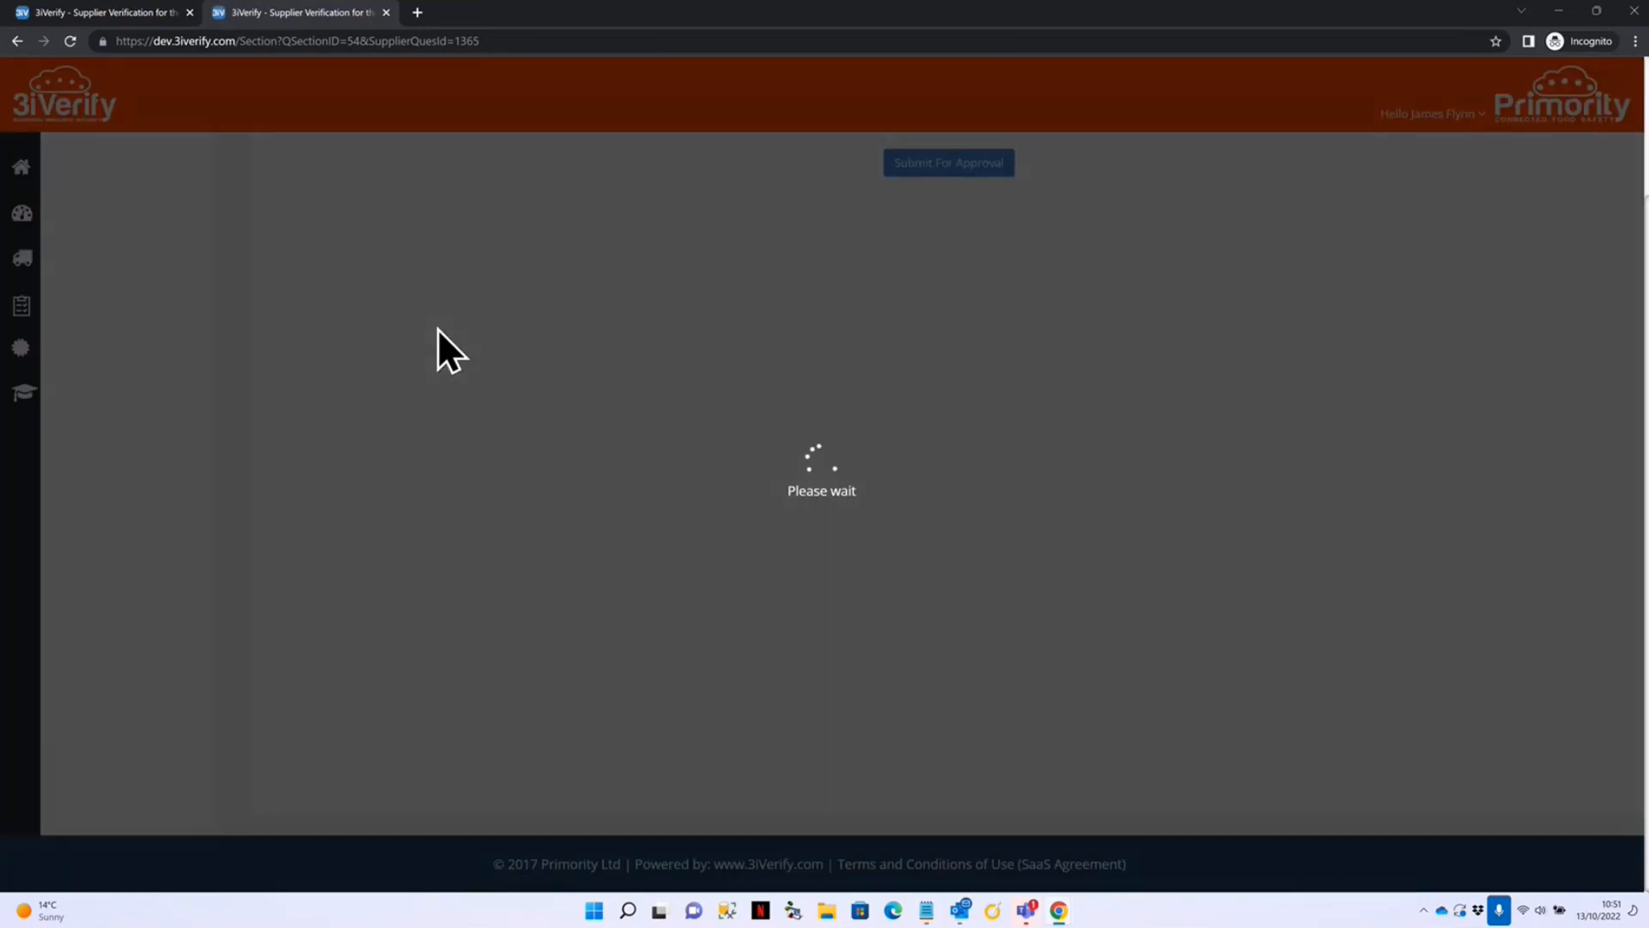
Check the locked Sign Off page, then bring up AAK (UK) LTD's documents showing the new upload.
{"action": "scroll", "coordinate": [436, 326], "scroll_direction": "up", "scroll_amount": 2}
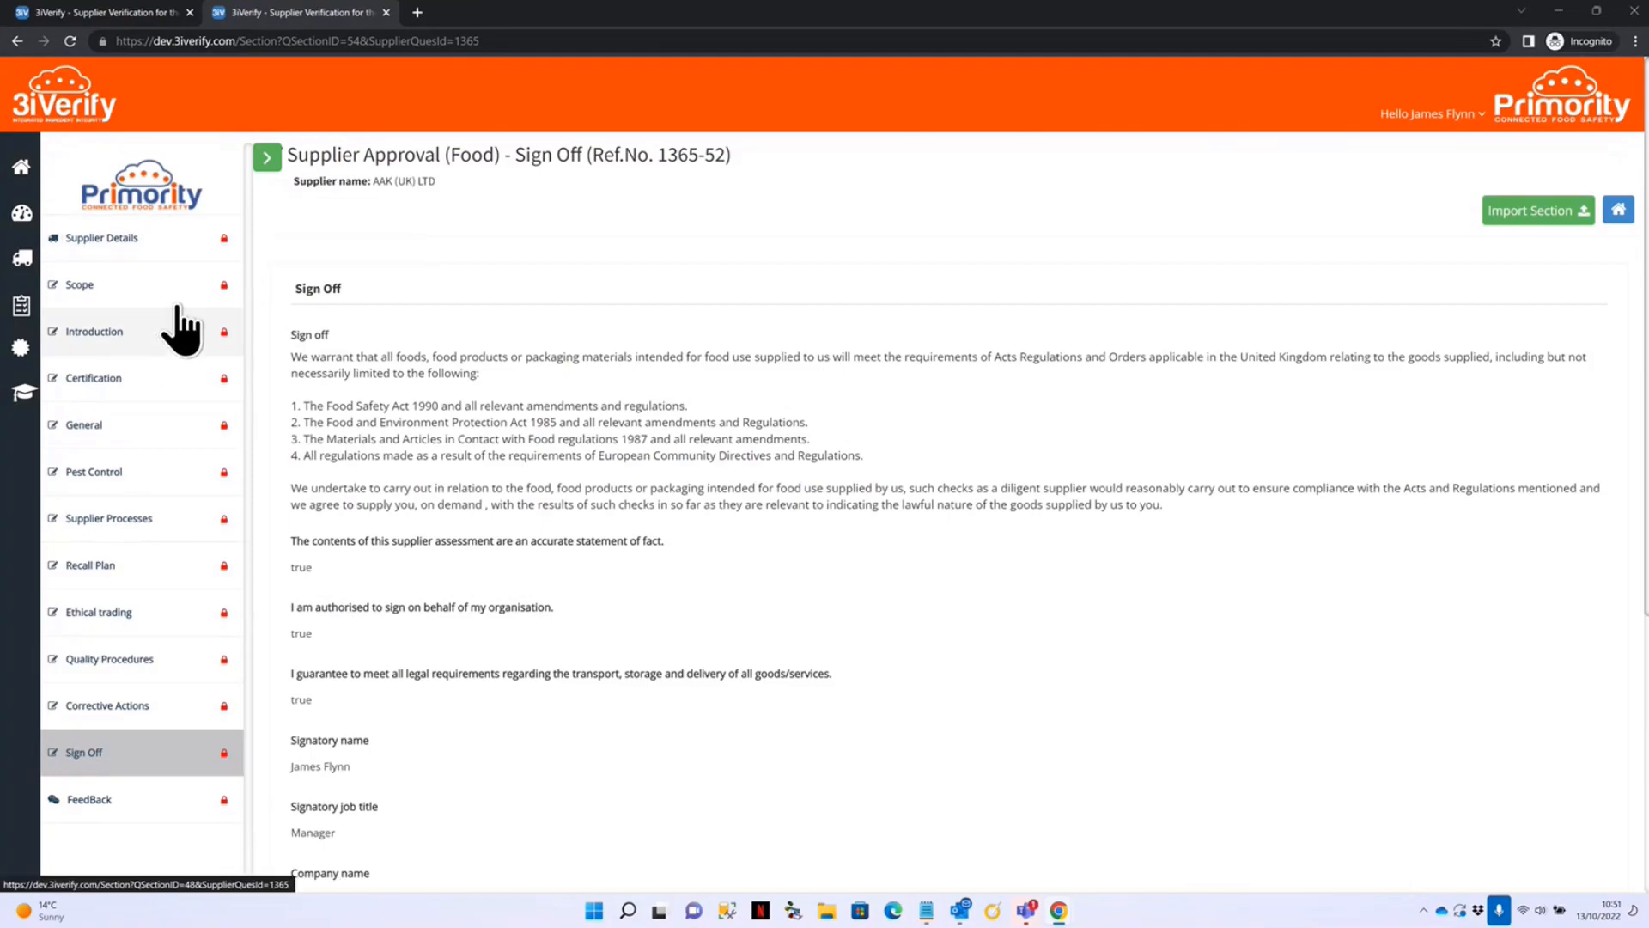
{"action": "scroll", "coordinate": [735, 651], "scroll_direction": "down", "scroll_amount": 5}
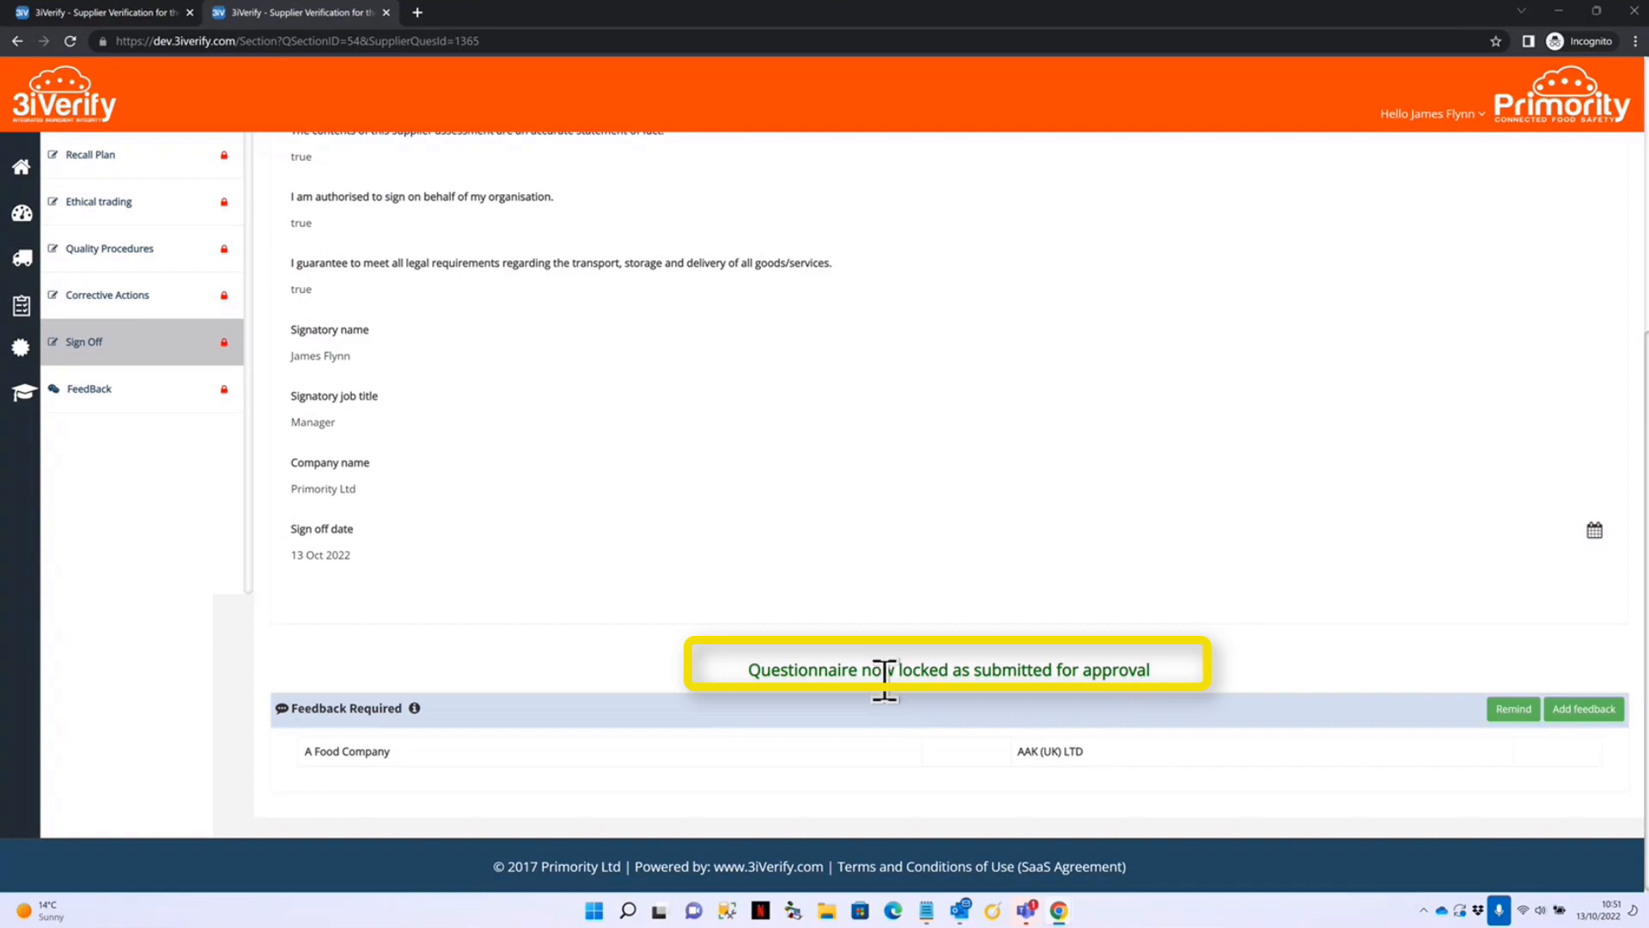
{"action": "scroll", "coordinate": [618, 416], "scroll_direction": "up", "scroll_amount": 5}
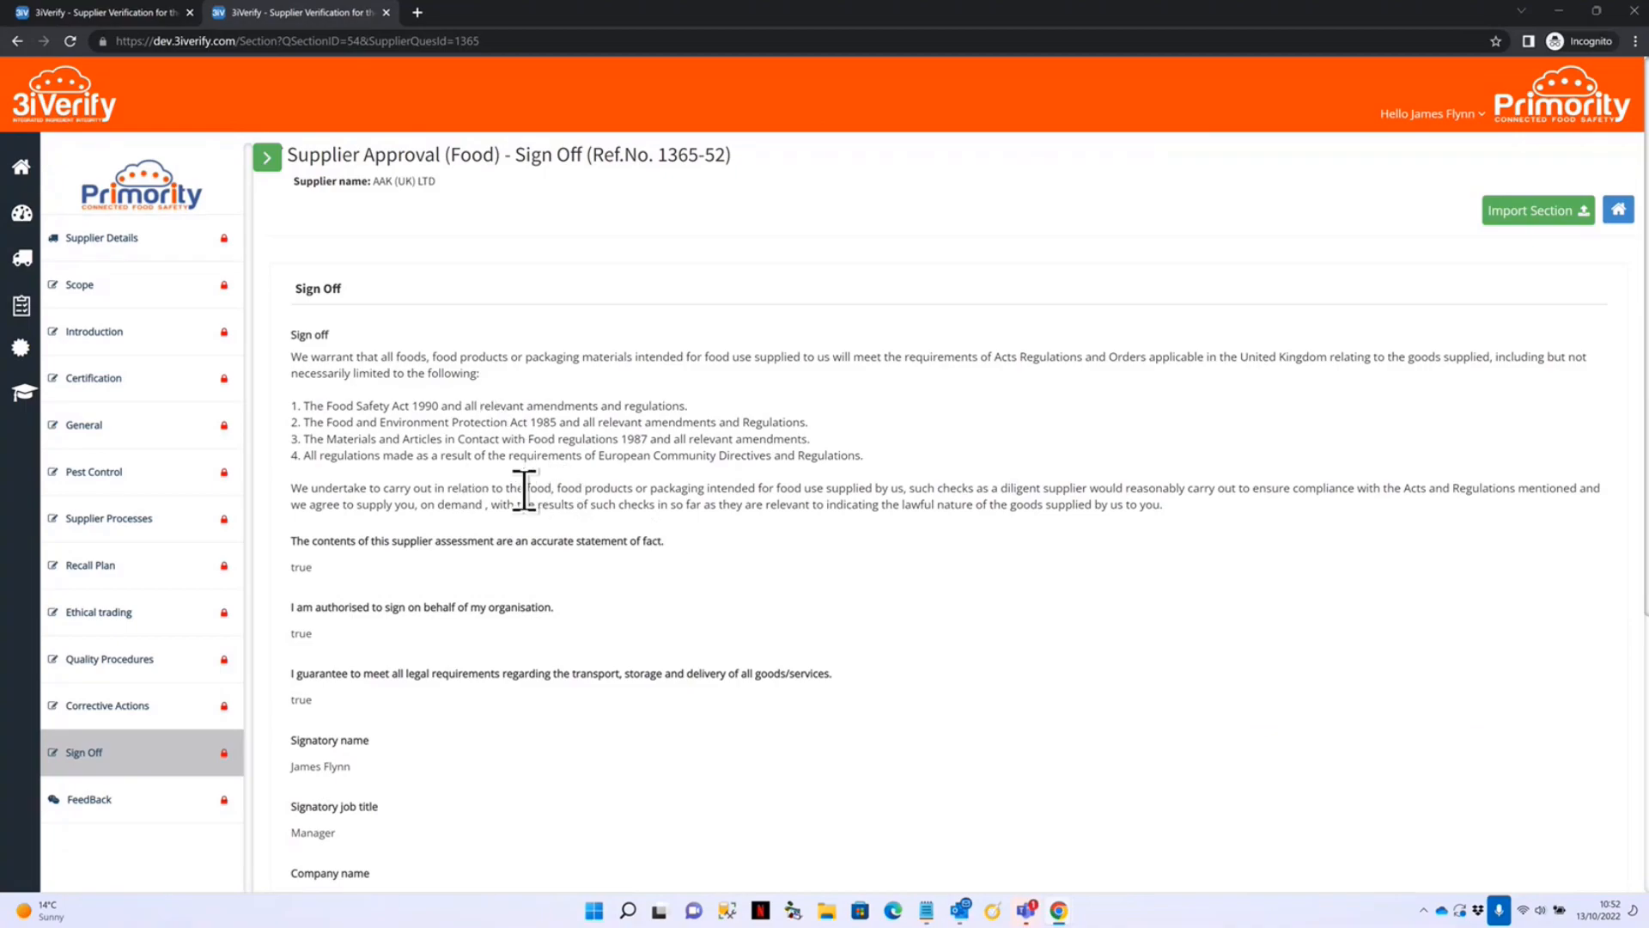
{"action": "scroll", "coordinate": [524, 498], "scroll_direction": "down", "scroll_amount": 1}
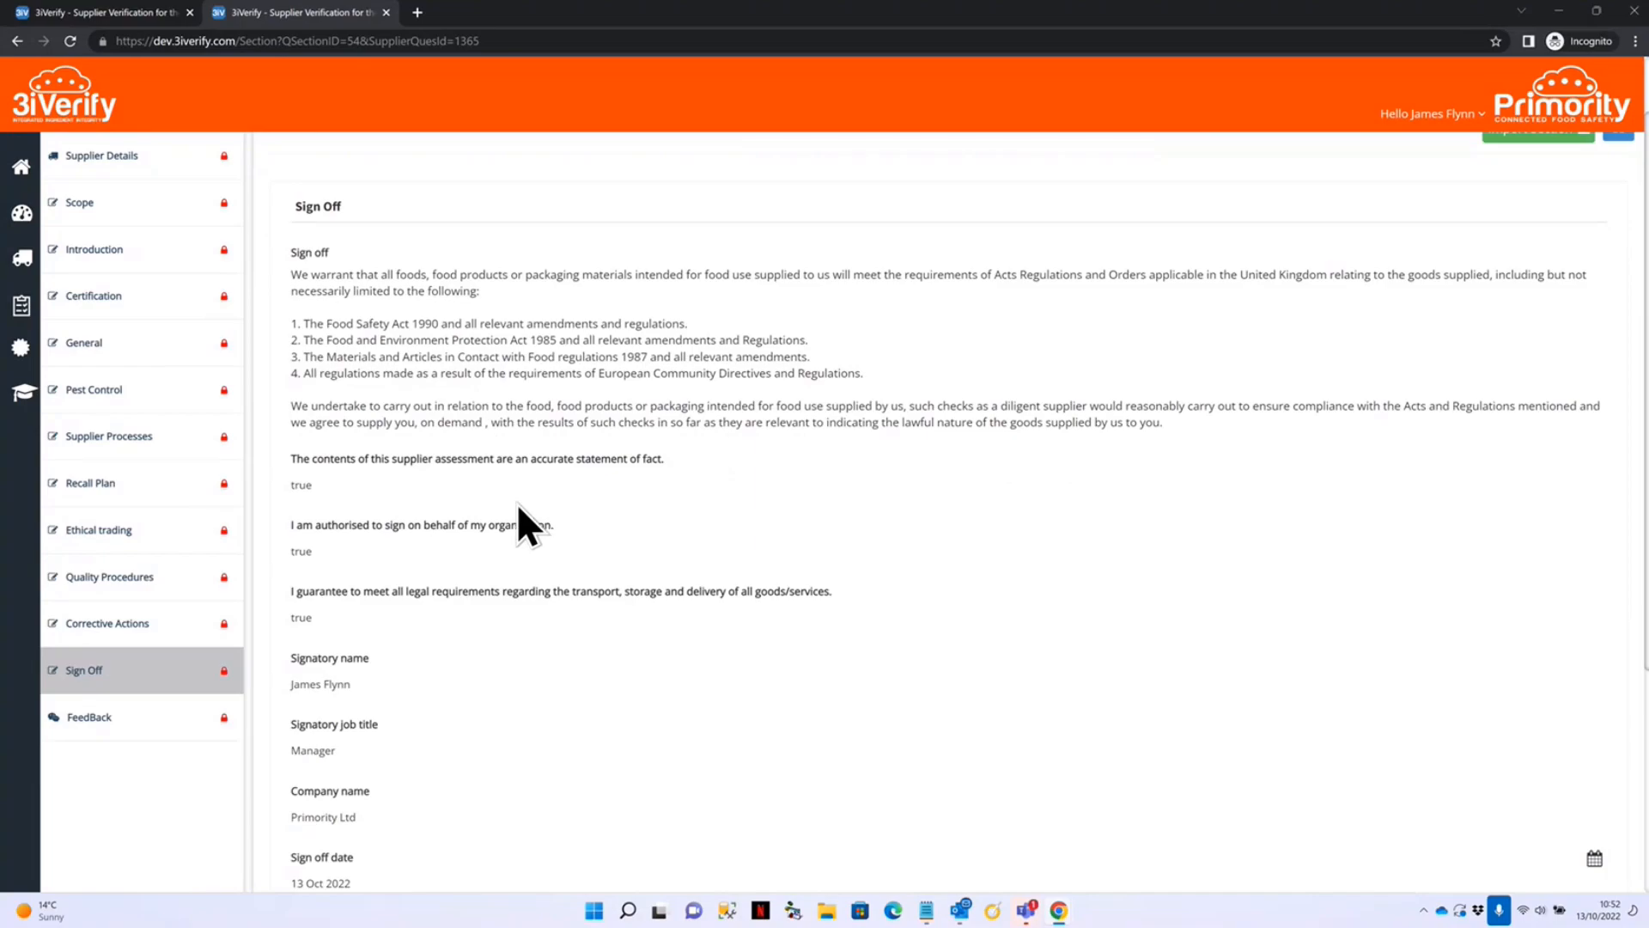
{"action": "scroll", "coordinate": [517, 502], "scroll_direction": "down", "scroll_amount": 3}
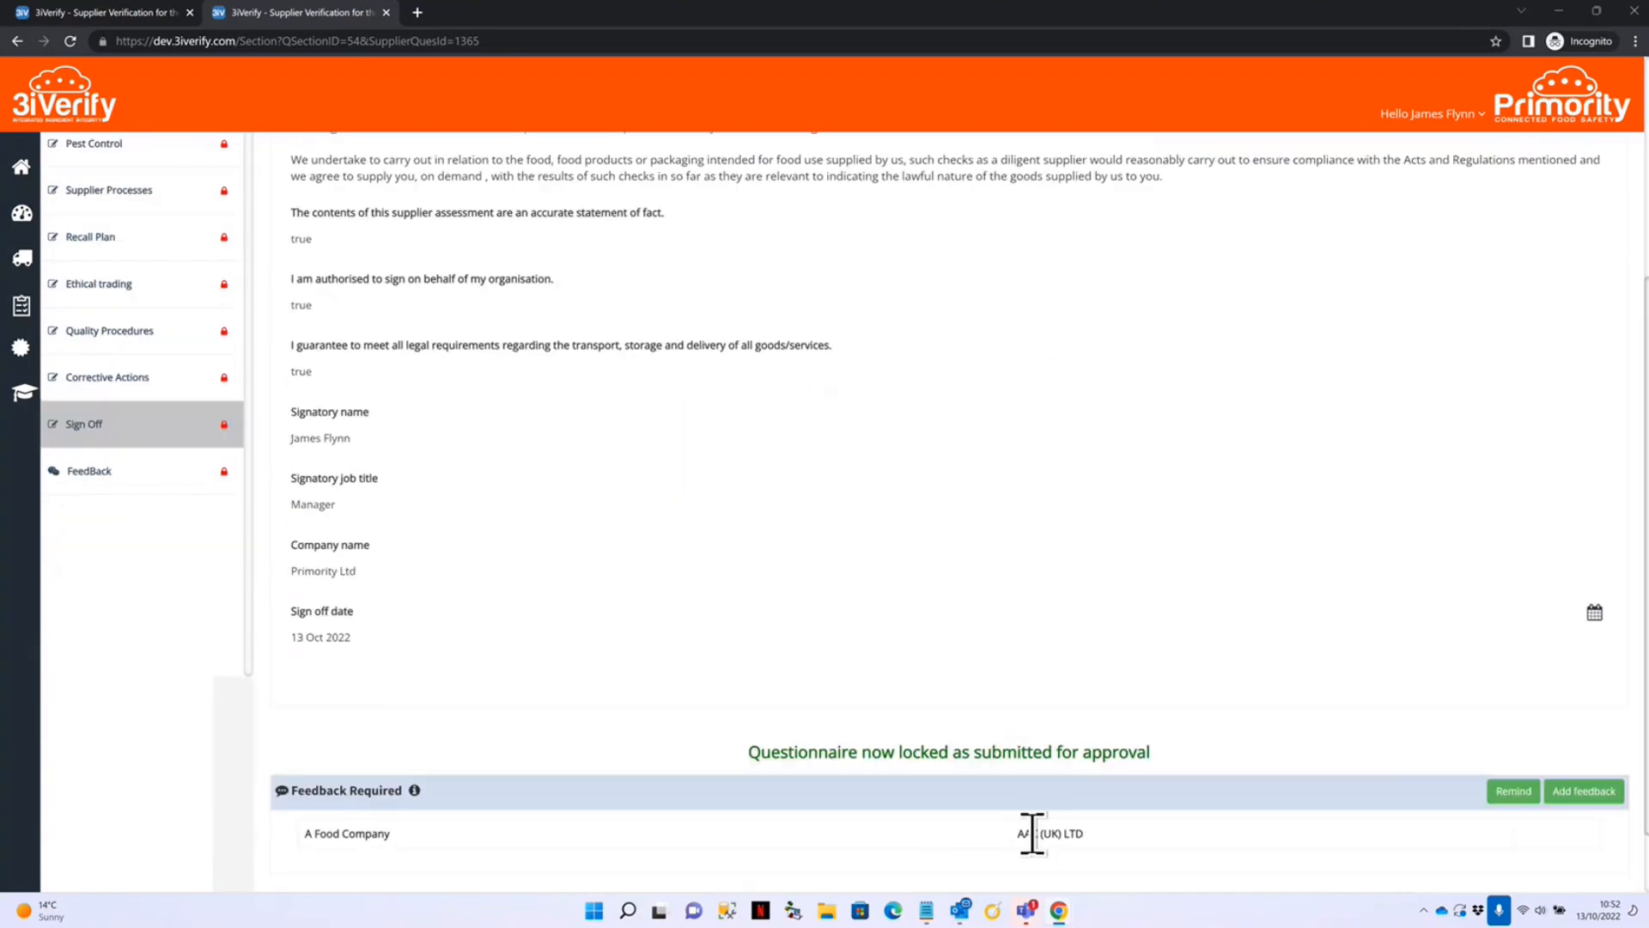
{"action": "mouse_move", "coordinate": [1060, 912]}
{"action": "left_click", "coordinate": [988, 803]}
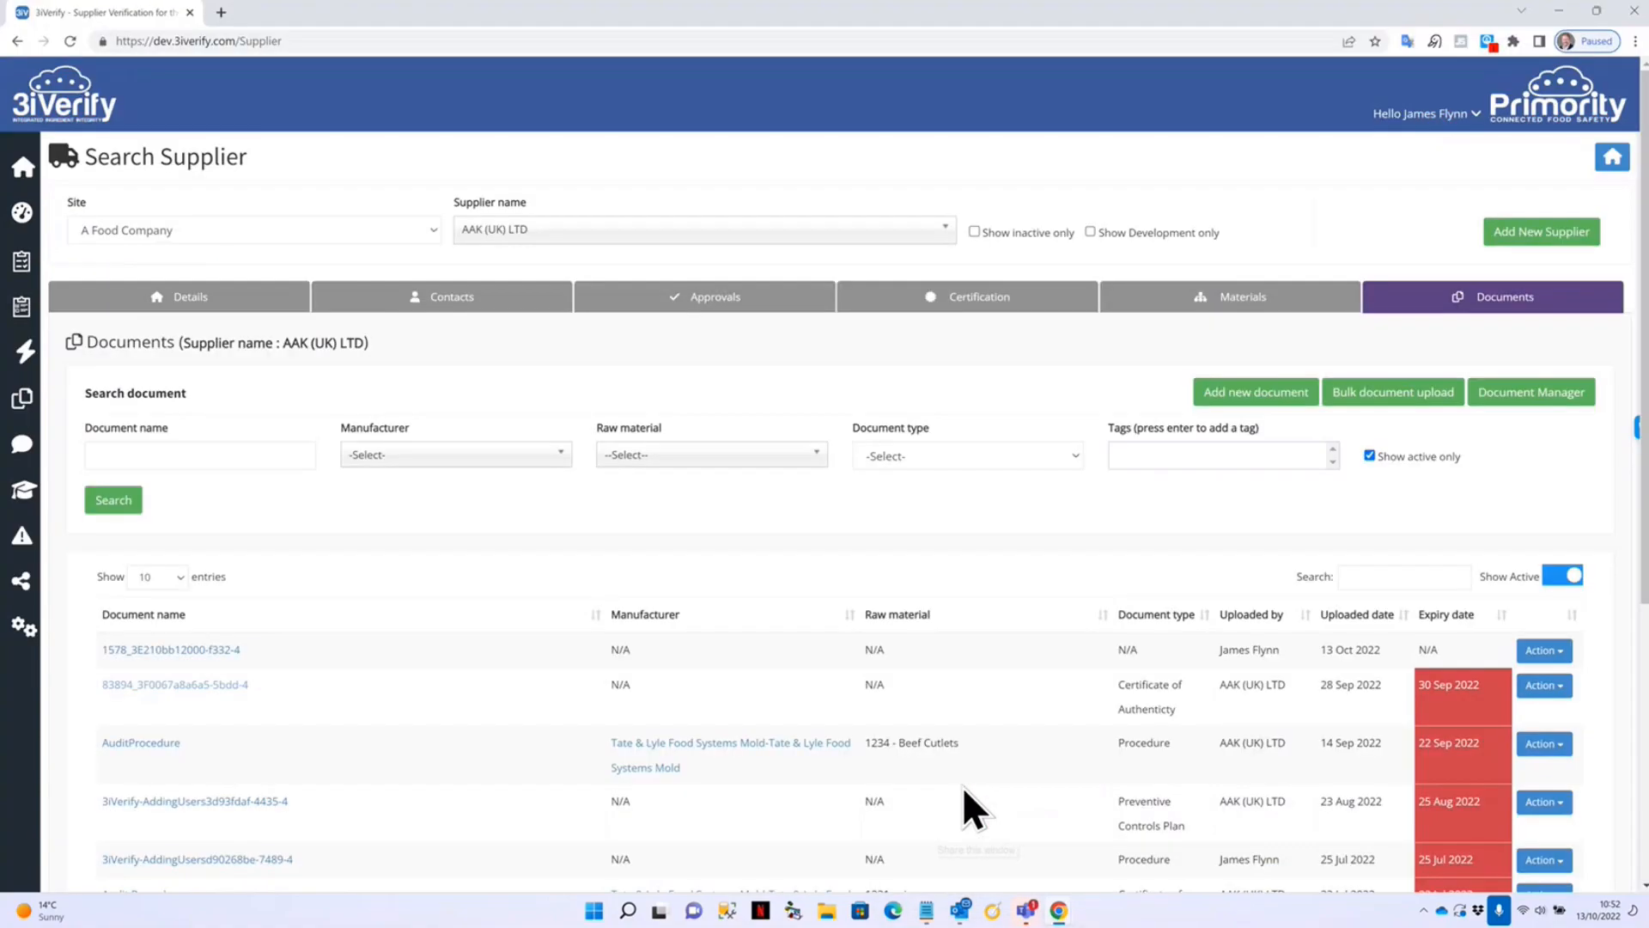
Confirm questionnaire 1365-52 is pending approval under Approvals, then bring up the Questionnaire List in a new tab.
{"action": "left_click", "coordinate": [672, 305]}
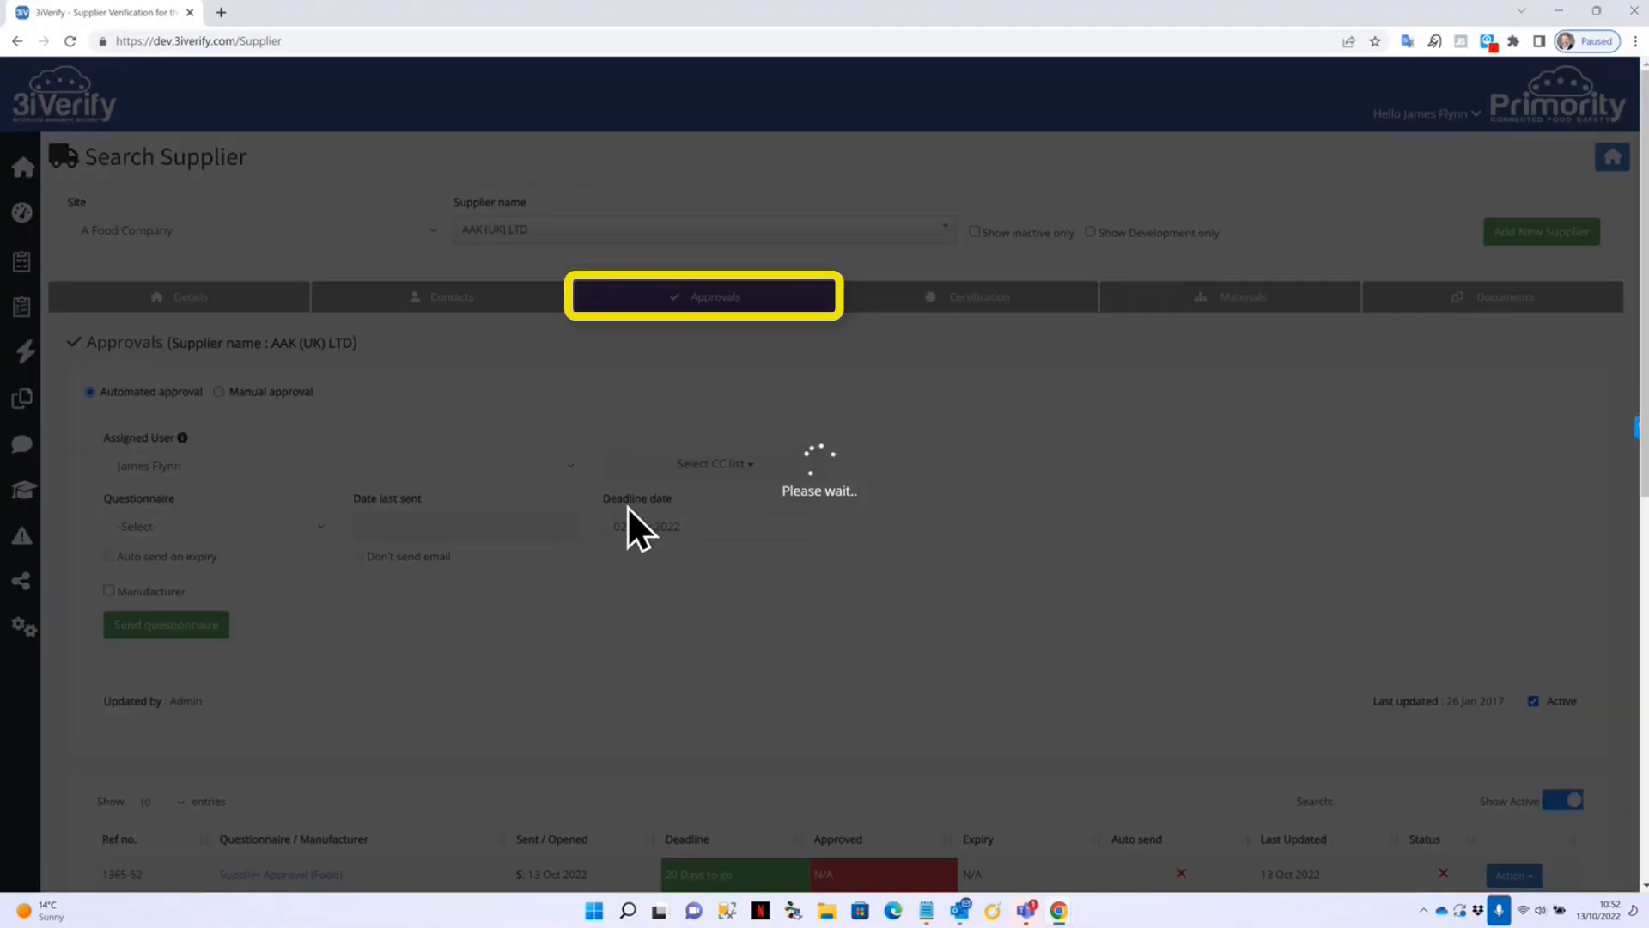
{"action": "scroll", "coordinate": [424, 543], "scroll_direction": "down", "scroll_amount": 4}
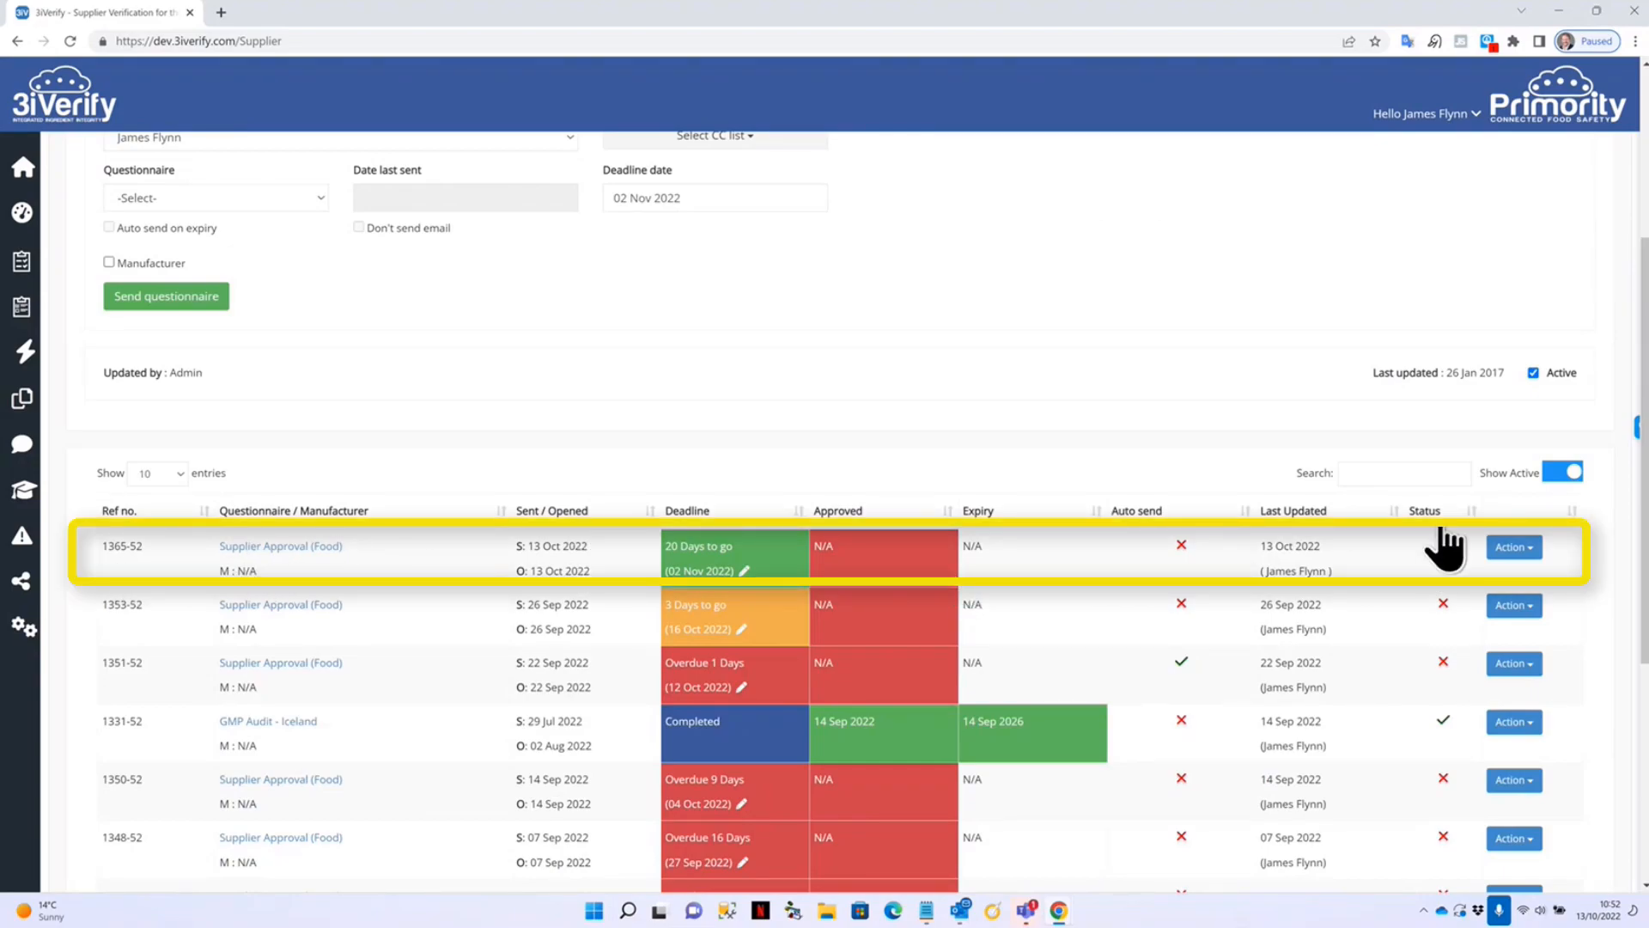
{"action": "mouse_move", "coordinate": [1446, 563]}
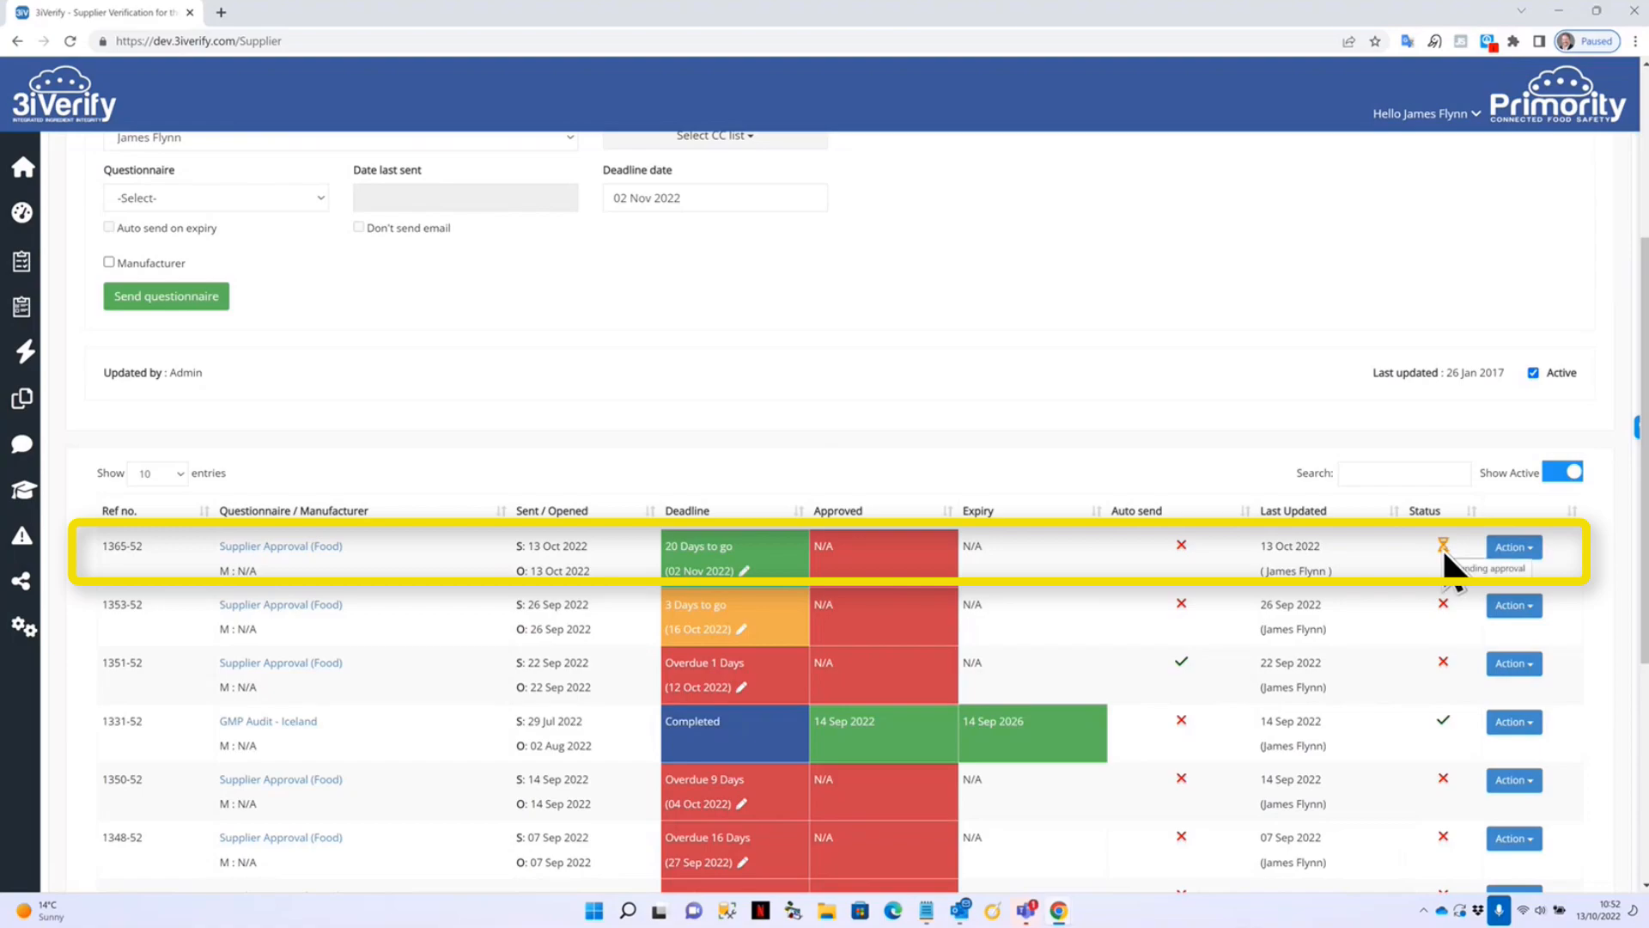
{"action": "right_click", "coordinate": [24, 265]}
{"action": "left_click", "coordinate": [70, 278]}
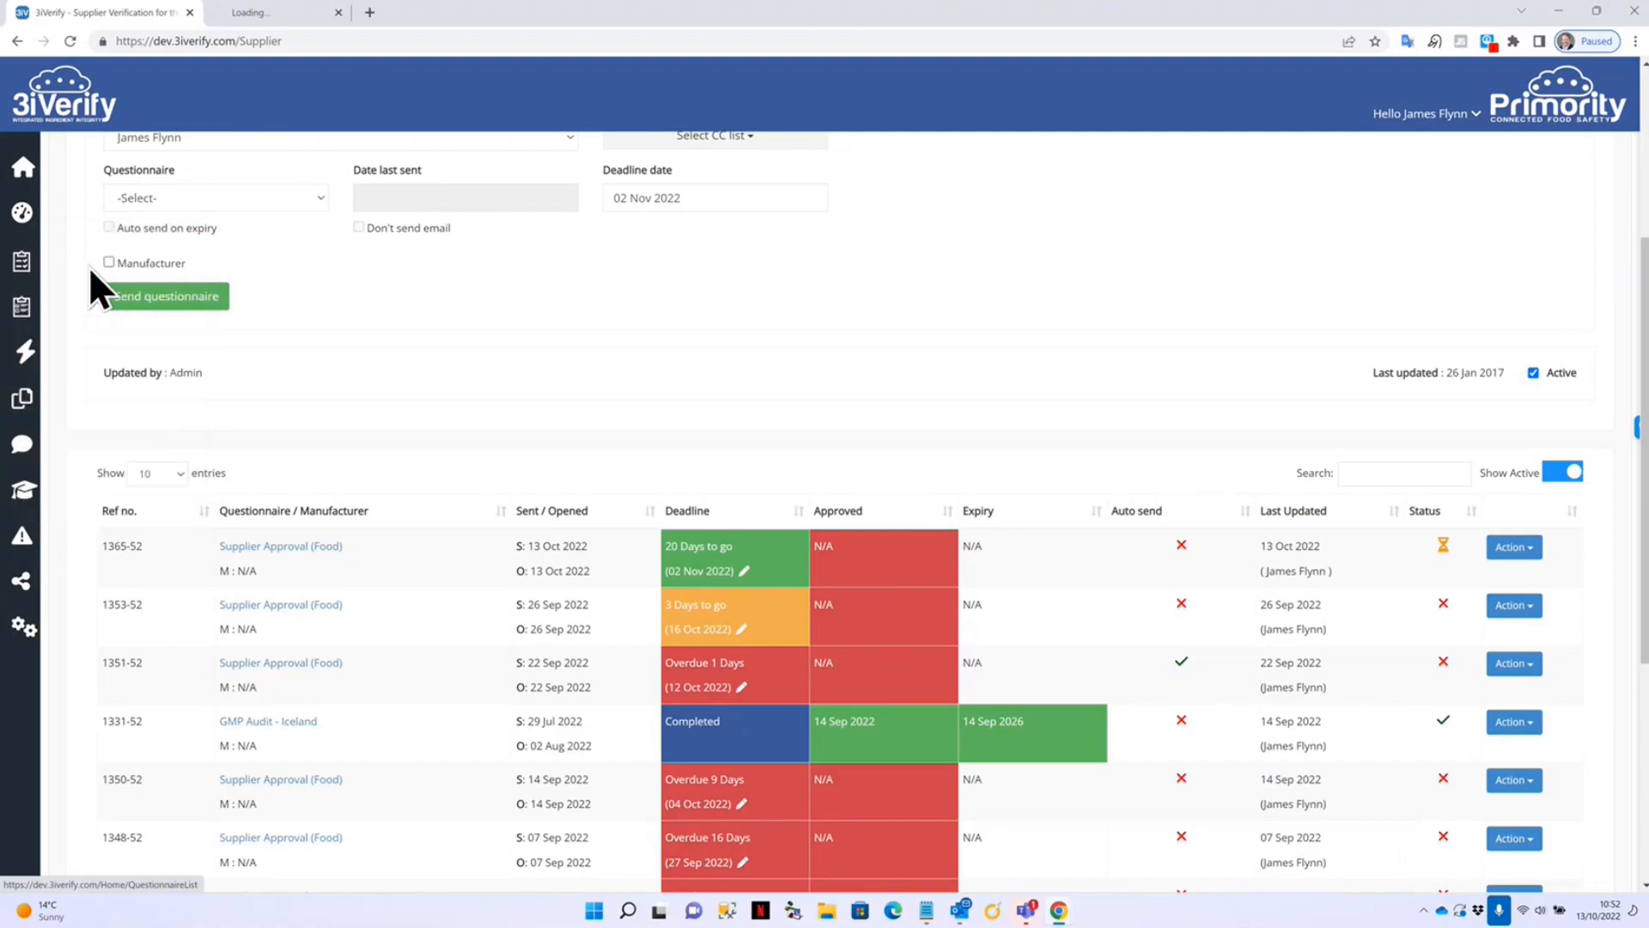
{"action": "left_click", "coordinate": [270, 10]}
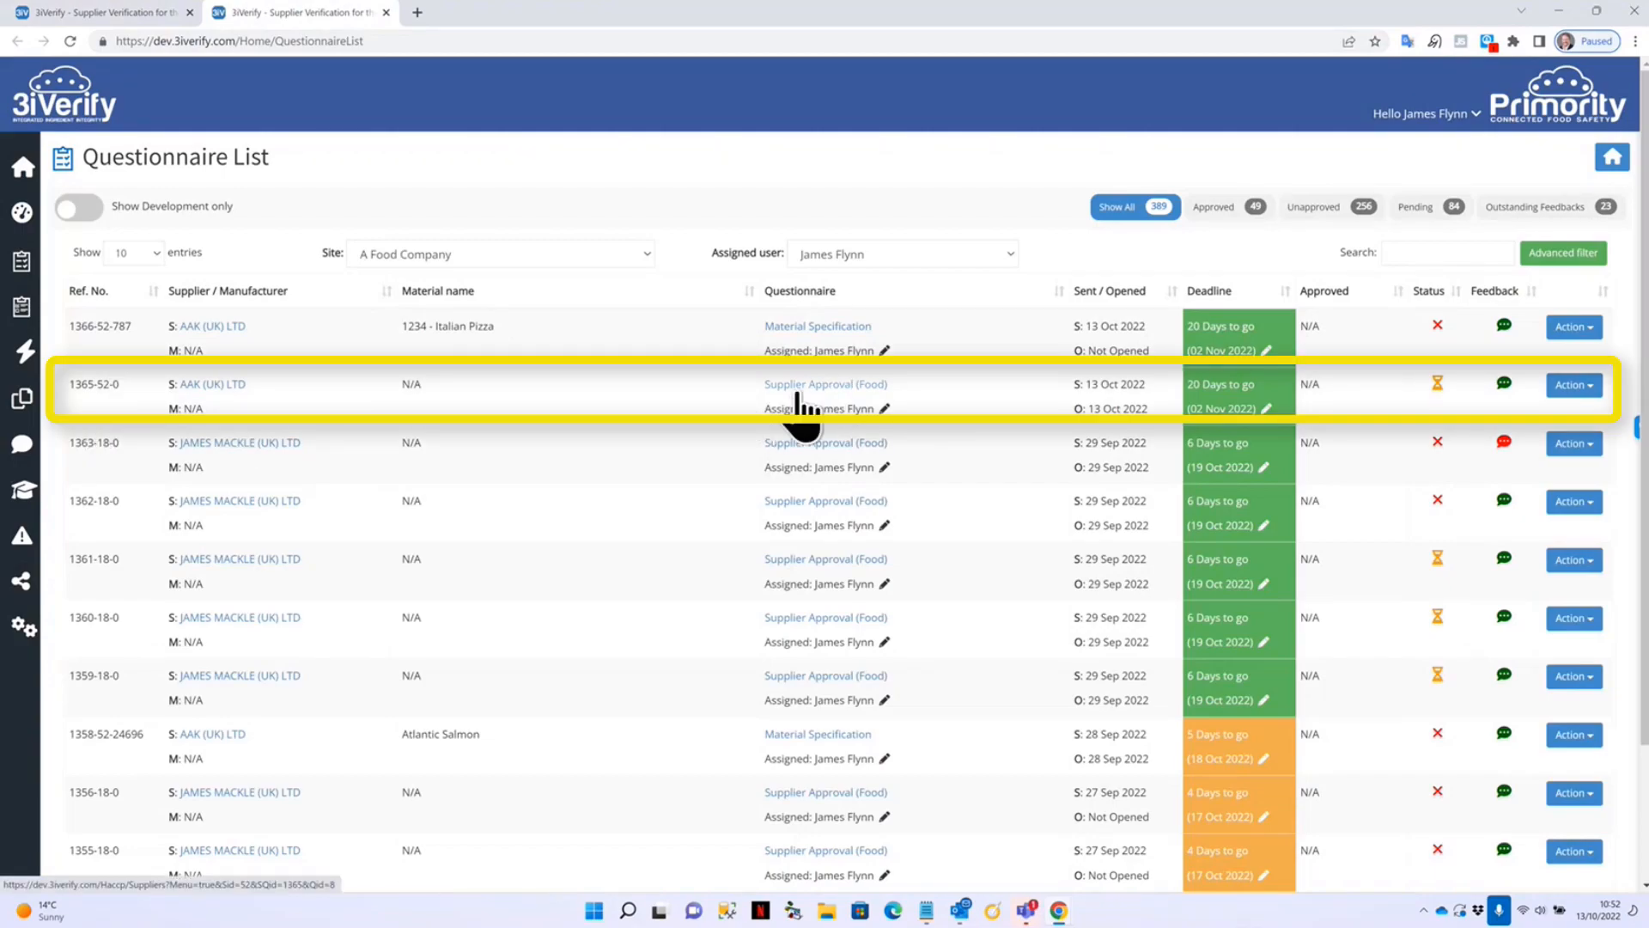
{"action": "mouse_move", "coordinate": [1442, 395]}
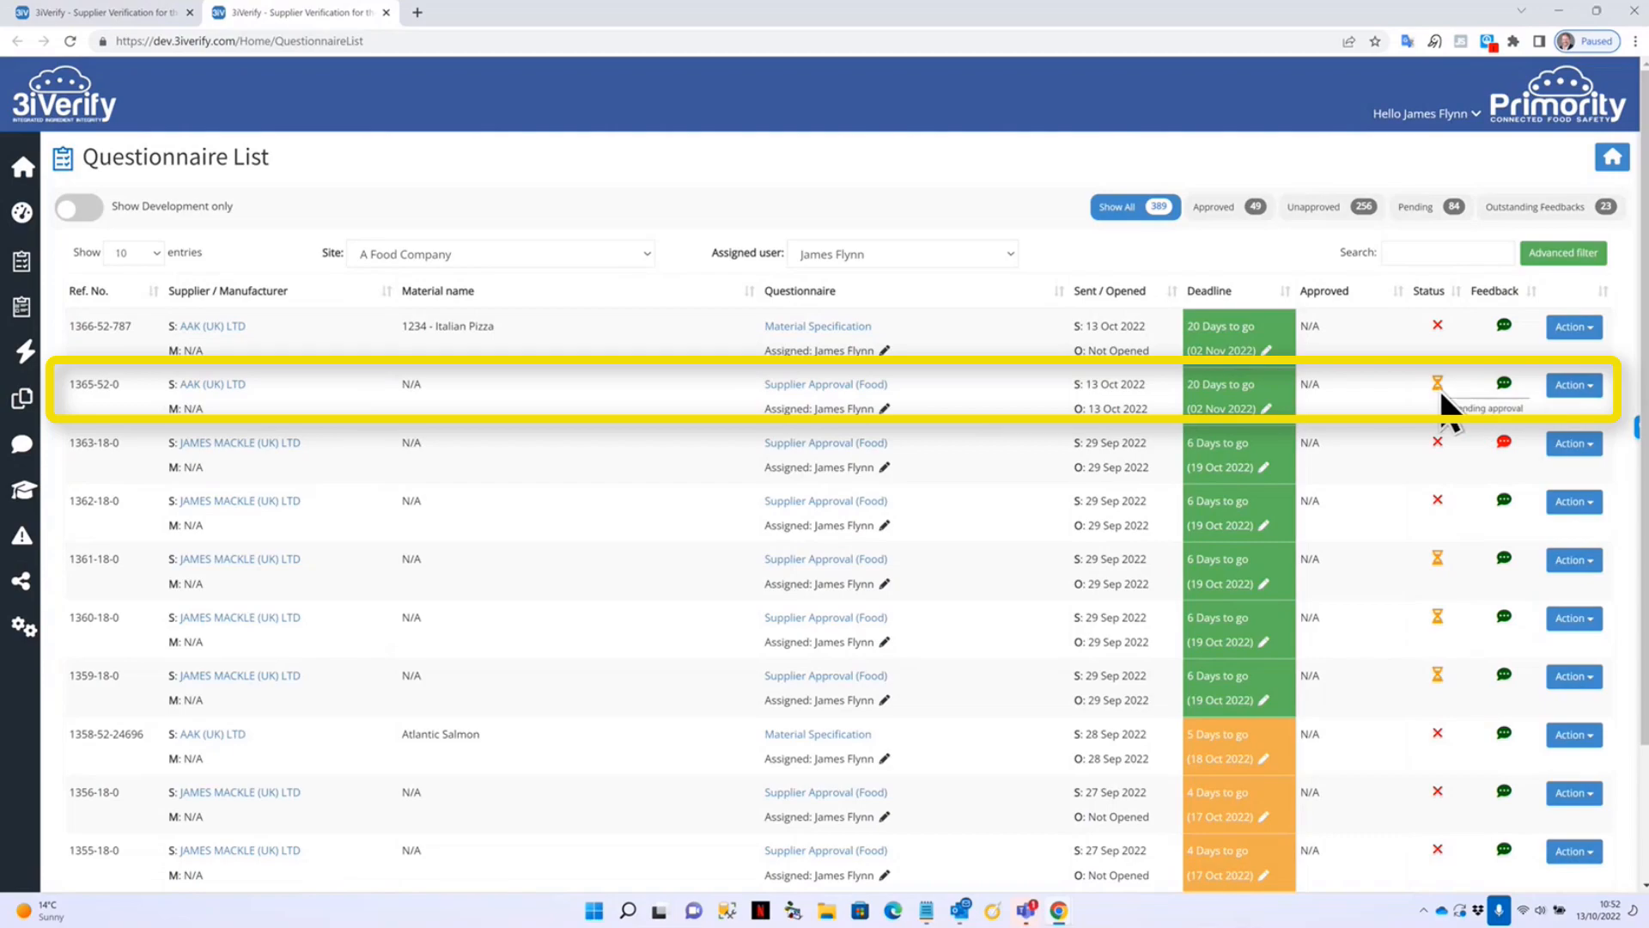
{"action": "left_click", "coordinate": [1264, 409]}
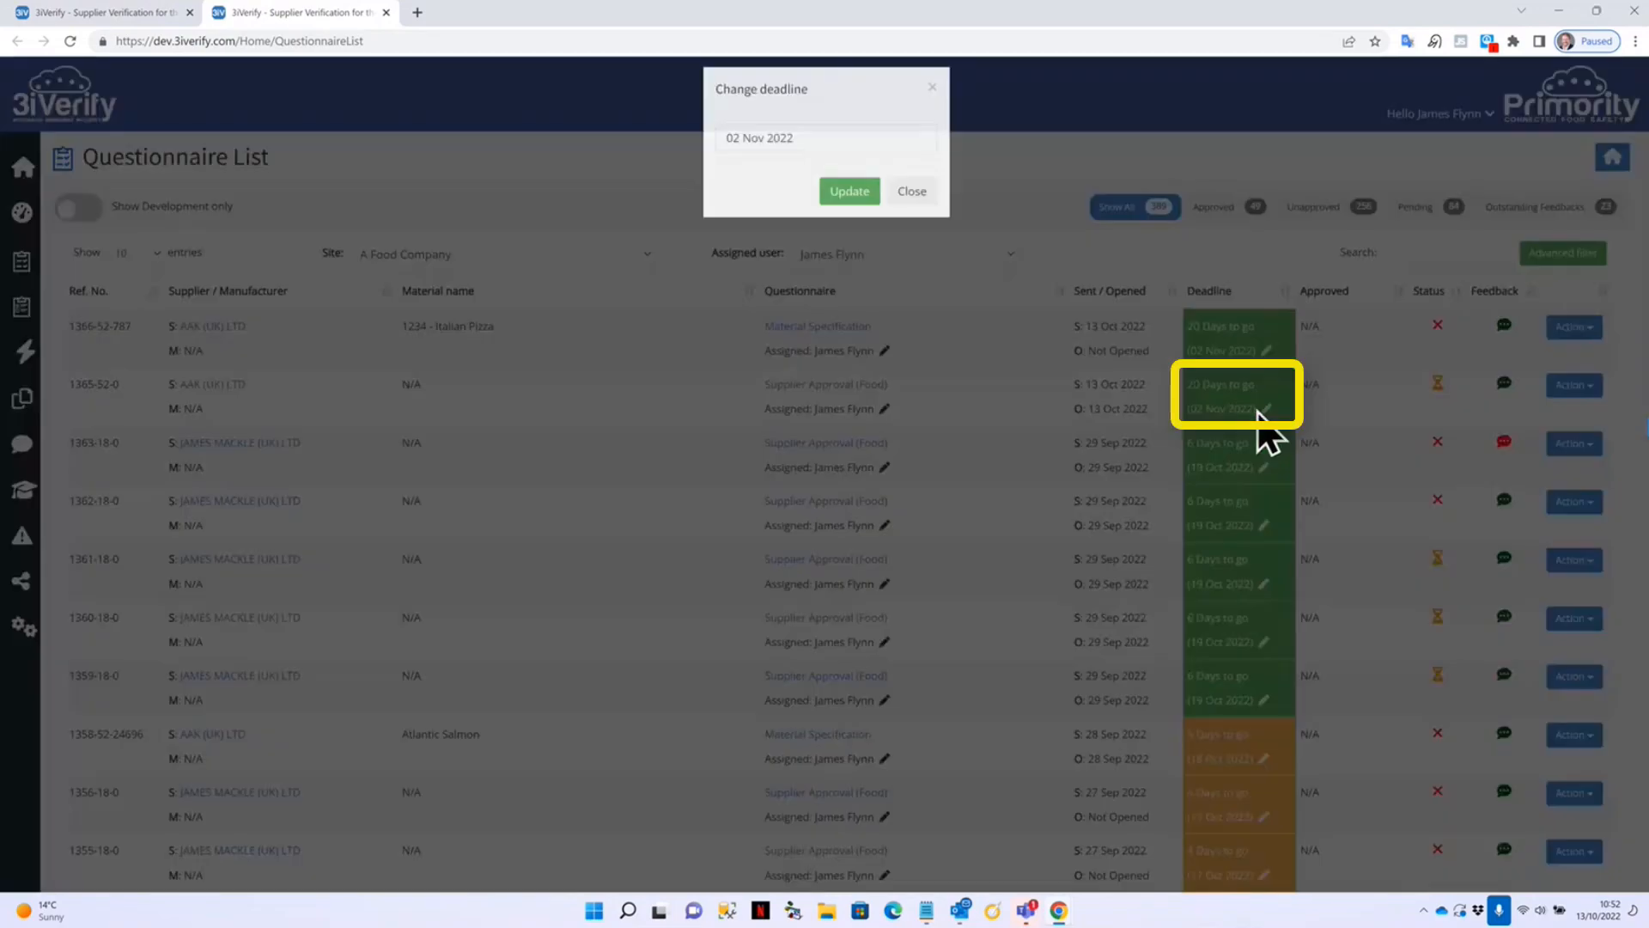
{"action": "left_click", "coordinate": [917, 206]}
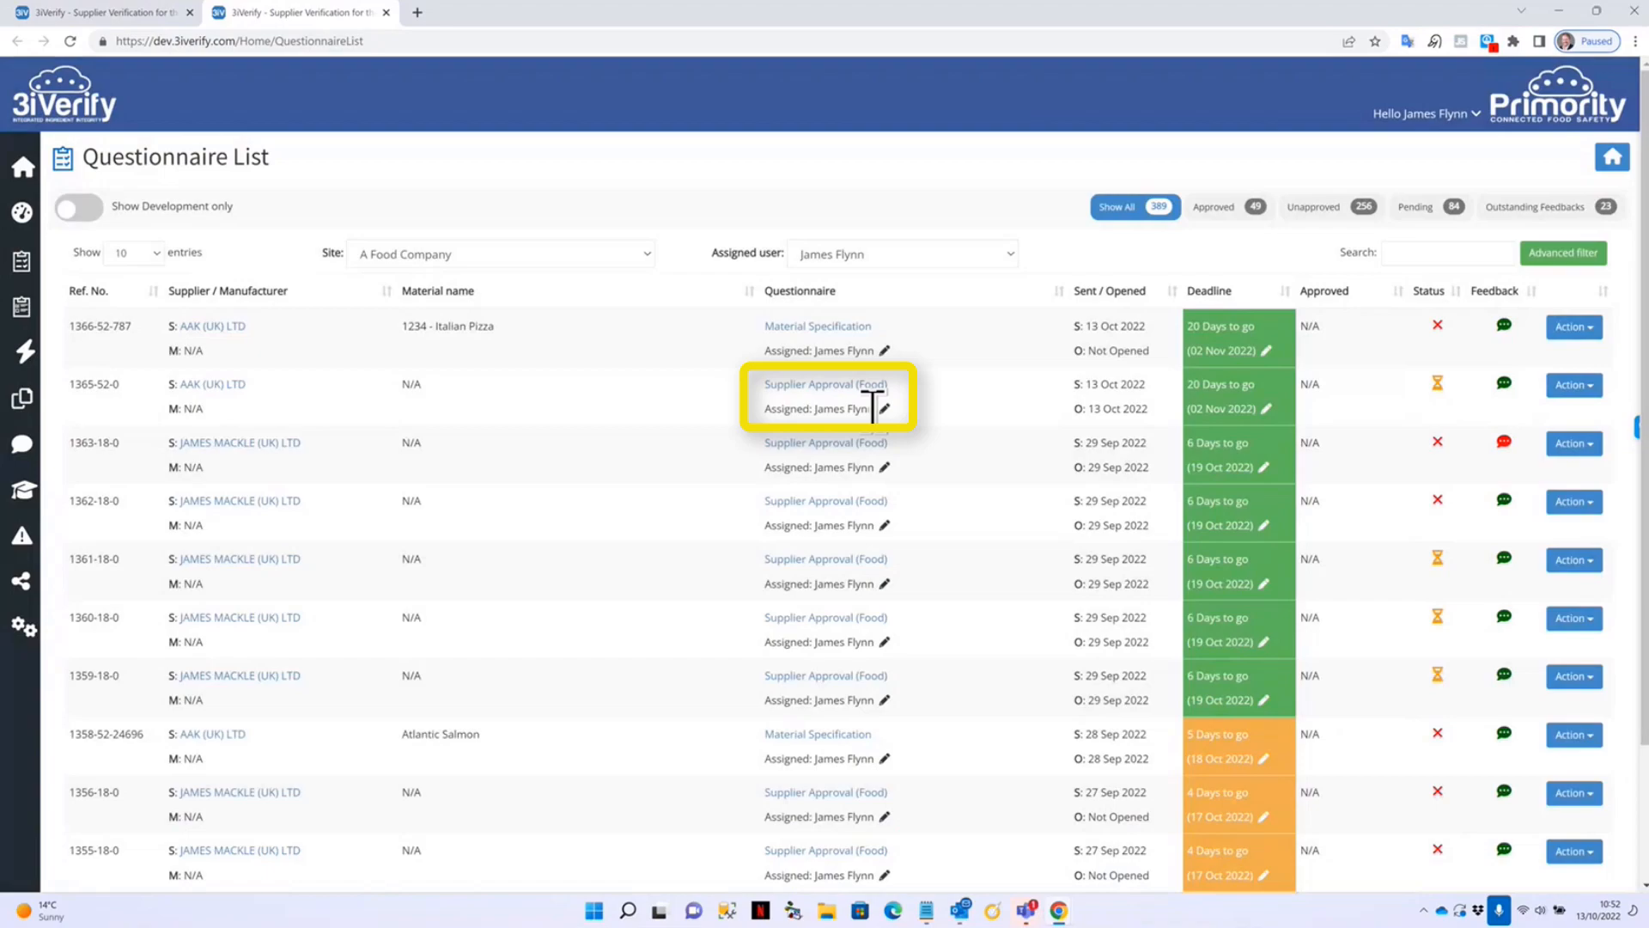
{"action": "left_click", "coordinate": [886, 411]}
{"action": "left_click", "coordinate": [864, 150]}
{"action": "left_click", "coordinate": [864, 149]}
{"action": "left_click", "coordinate": [906, 206]}
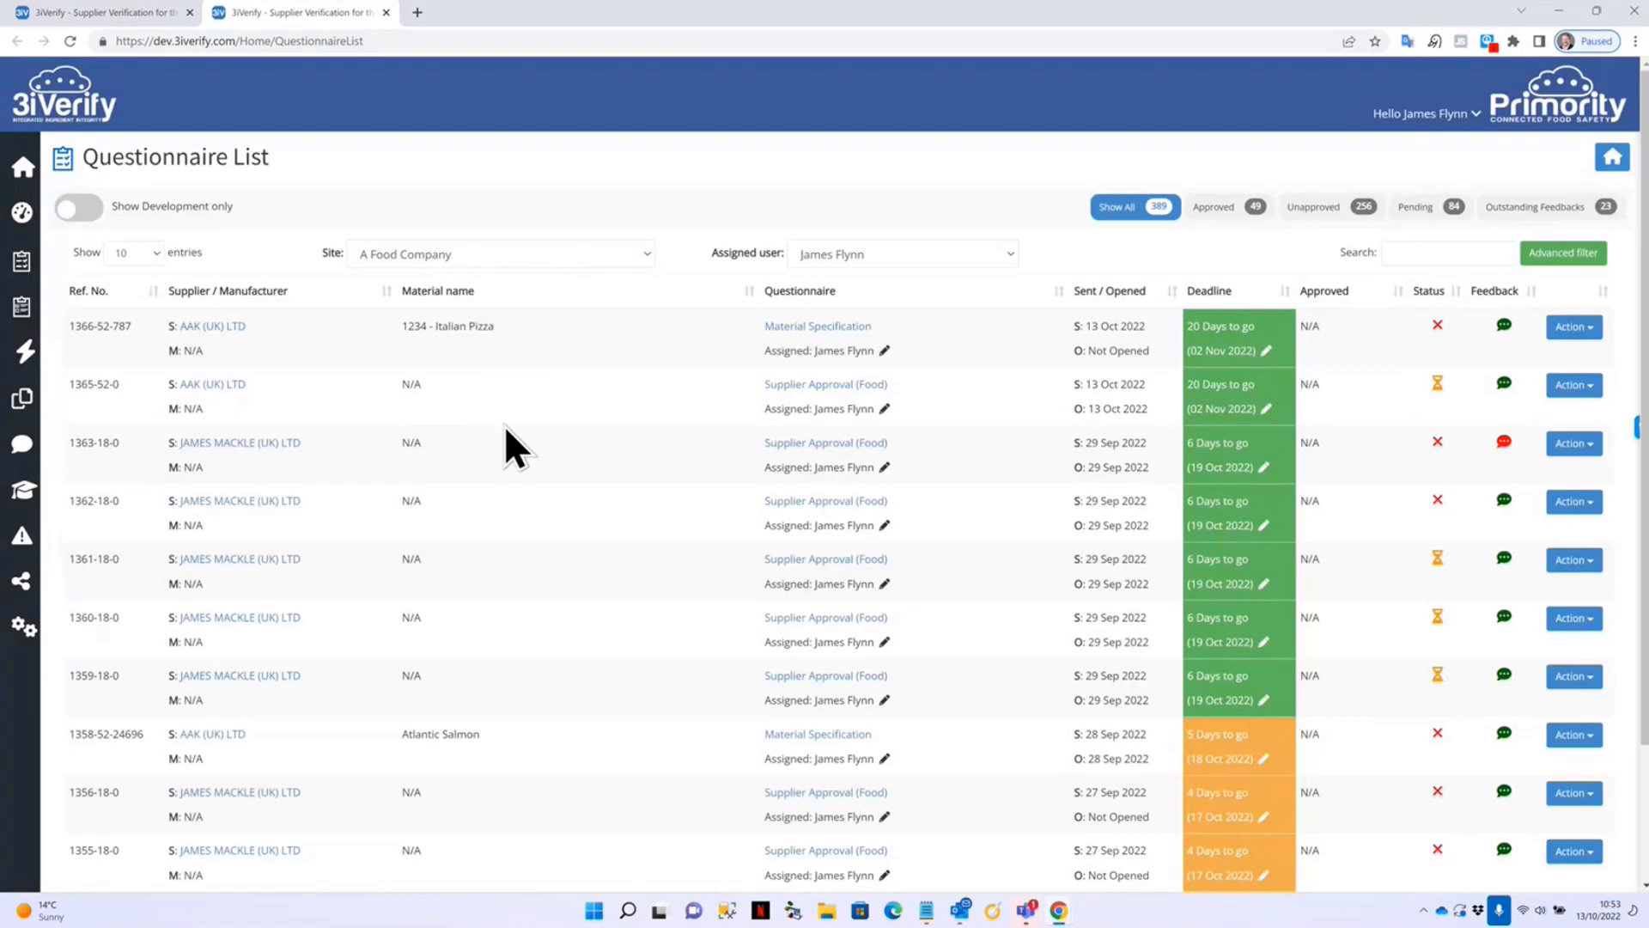
{"action": "left_click", "coordinate": [1574, 385]}
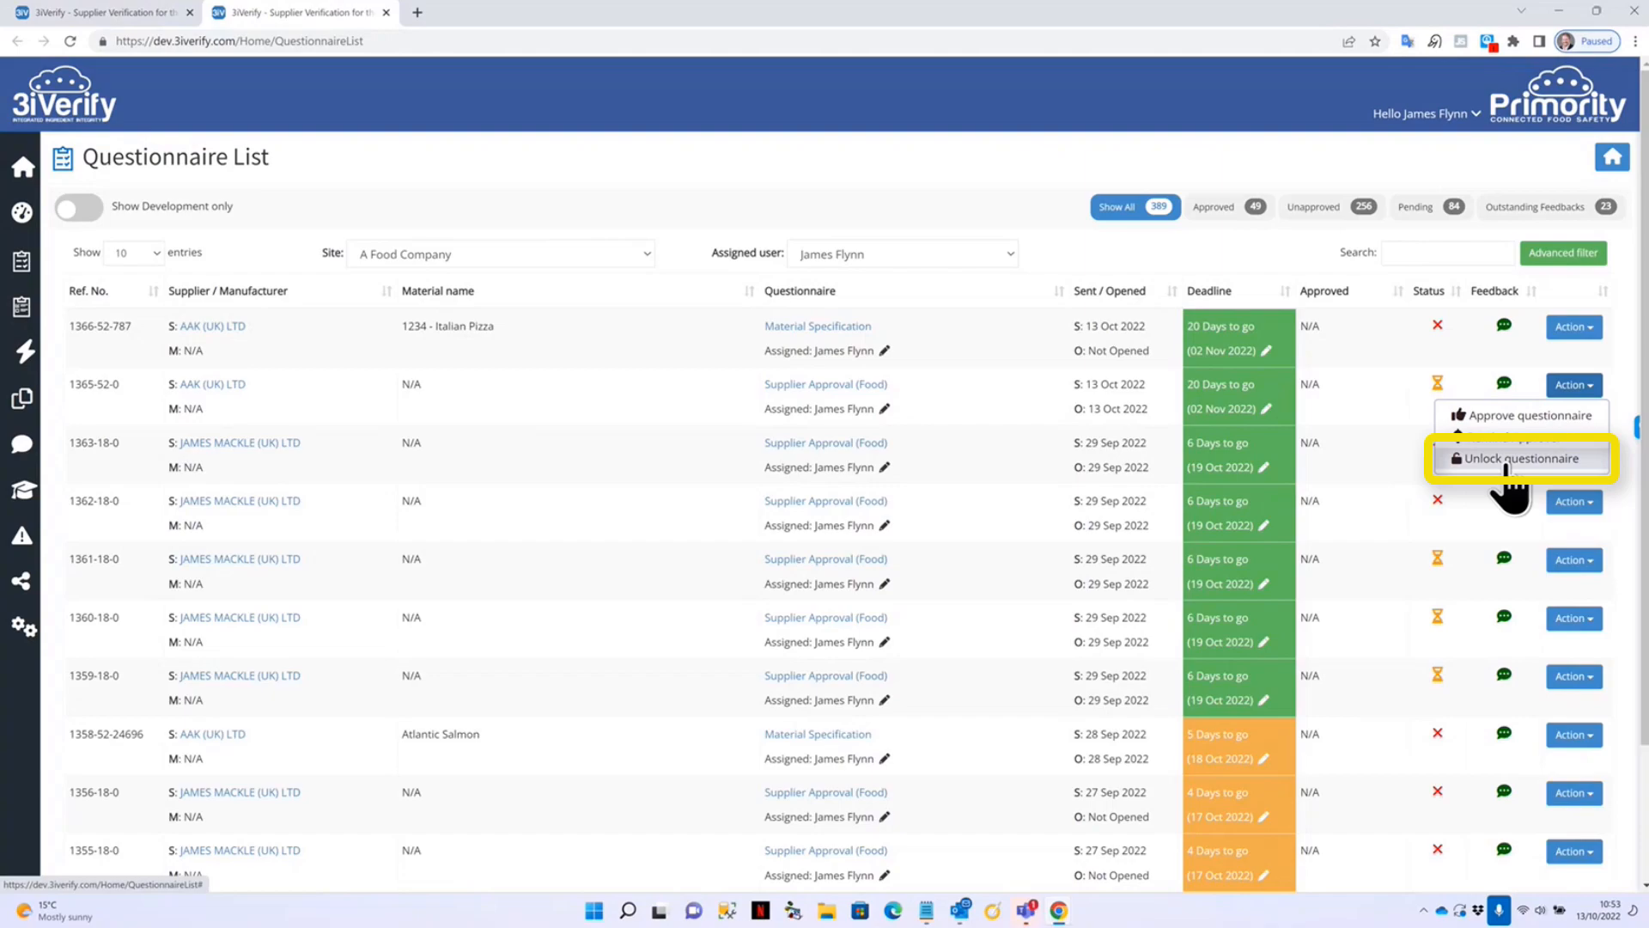
{"action": "left_click", "coordinate": [1011, 91]}
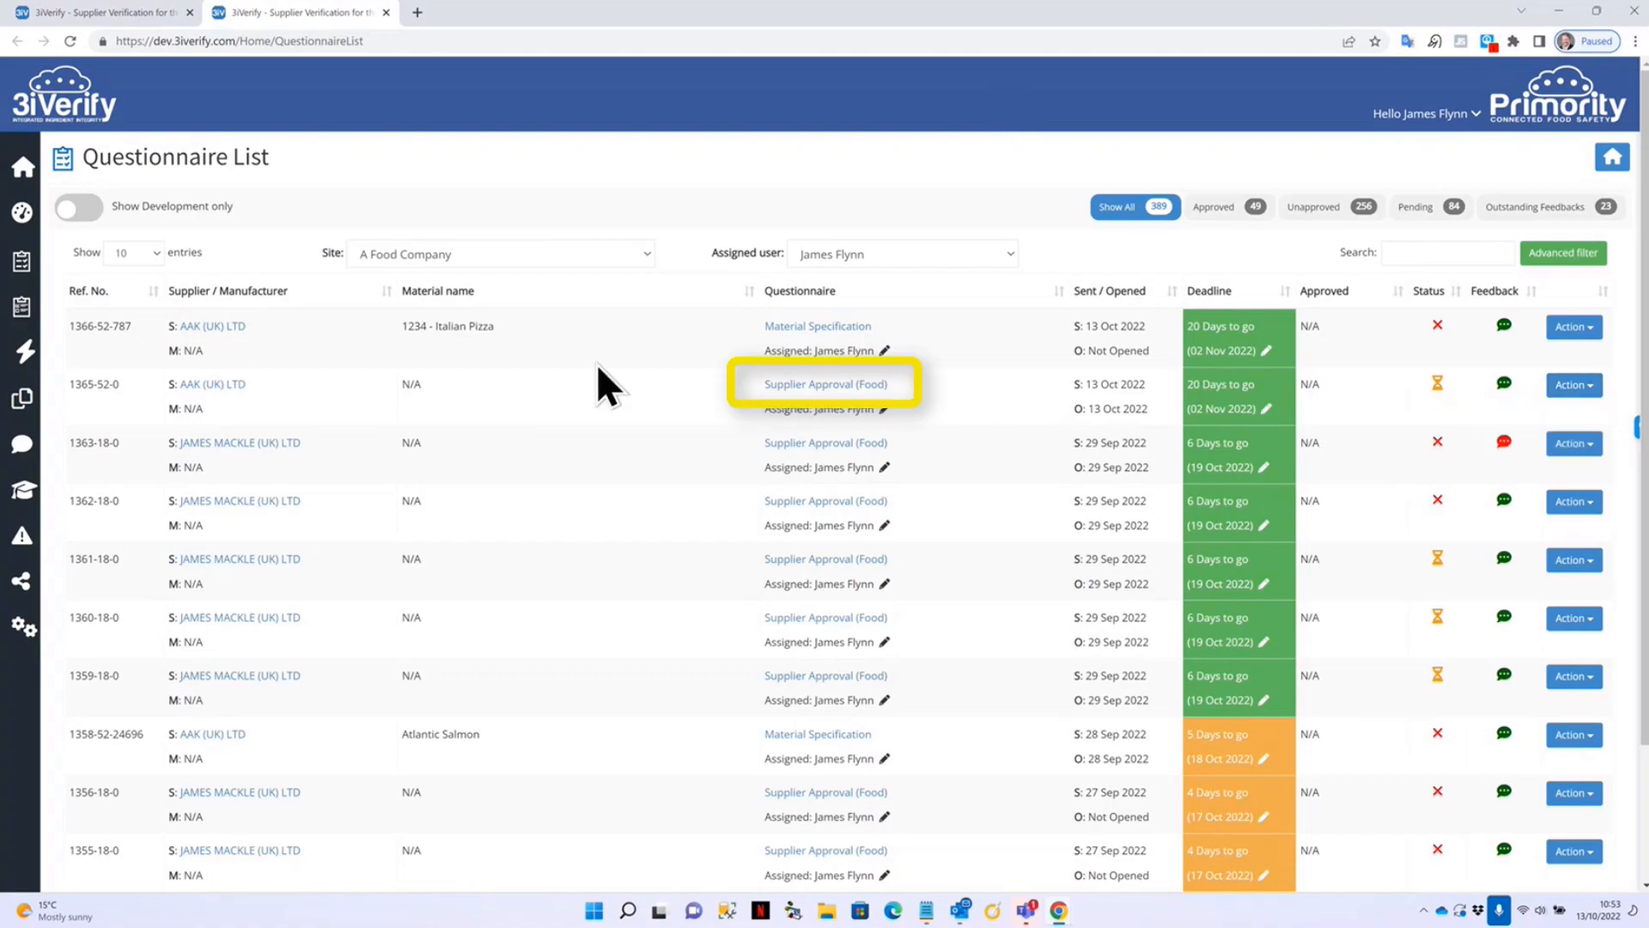
Open AAK's Supplier Approval (Food) questionnaire 1365-52-0 at its Certification section.
{"action": "left_click", "coordinate": [817, 385]}
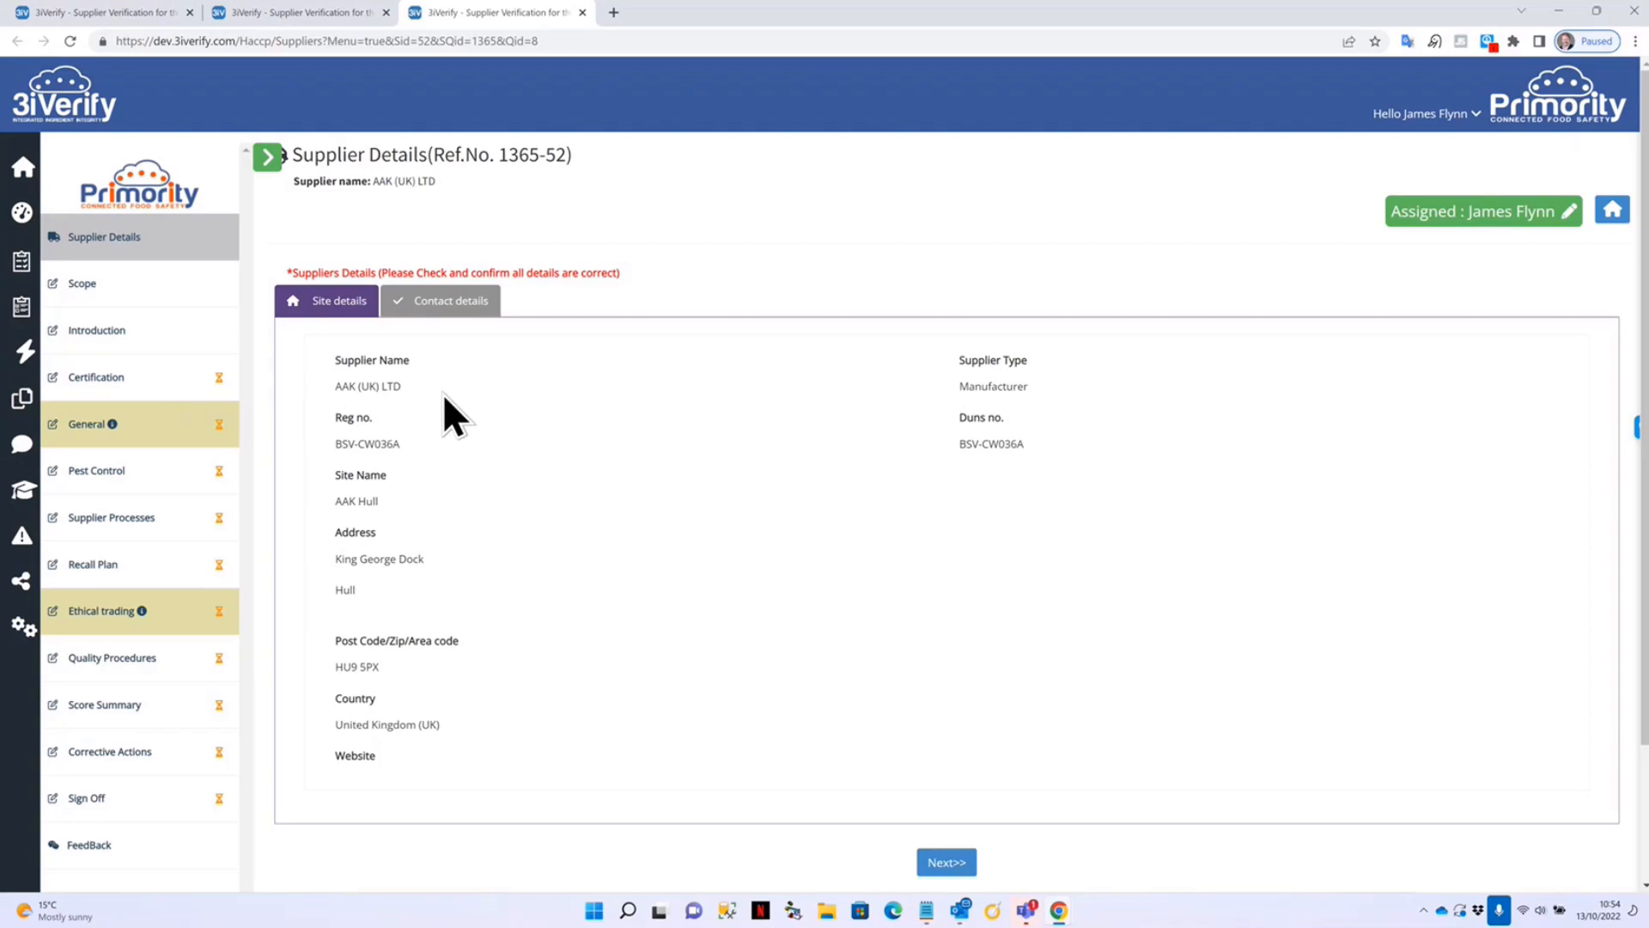
{"action": "left_click", "coordinate": [102, 381]}
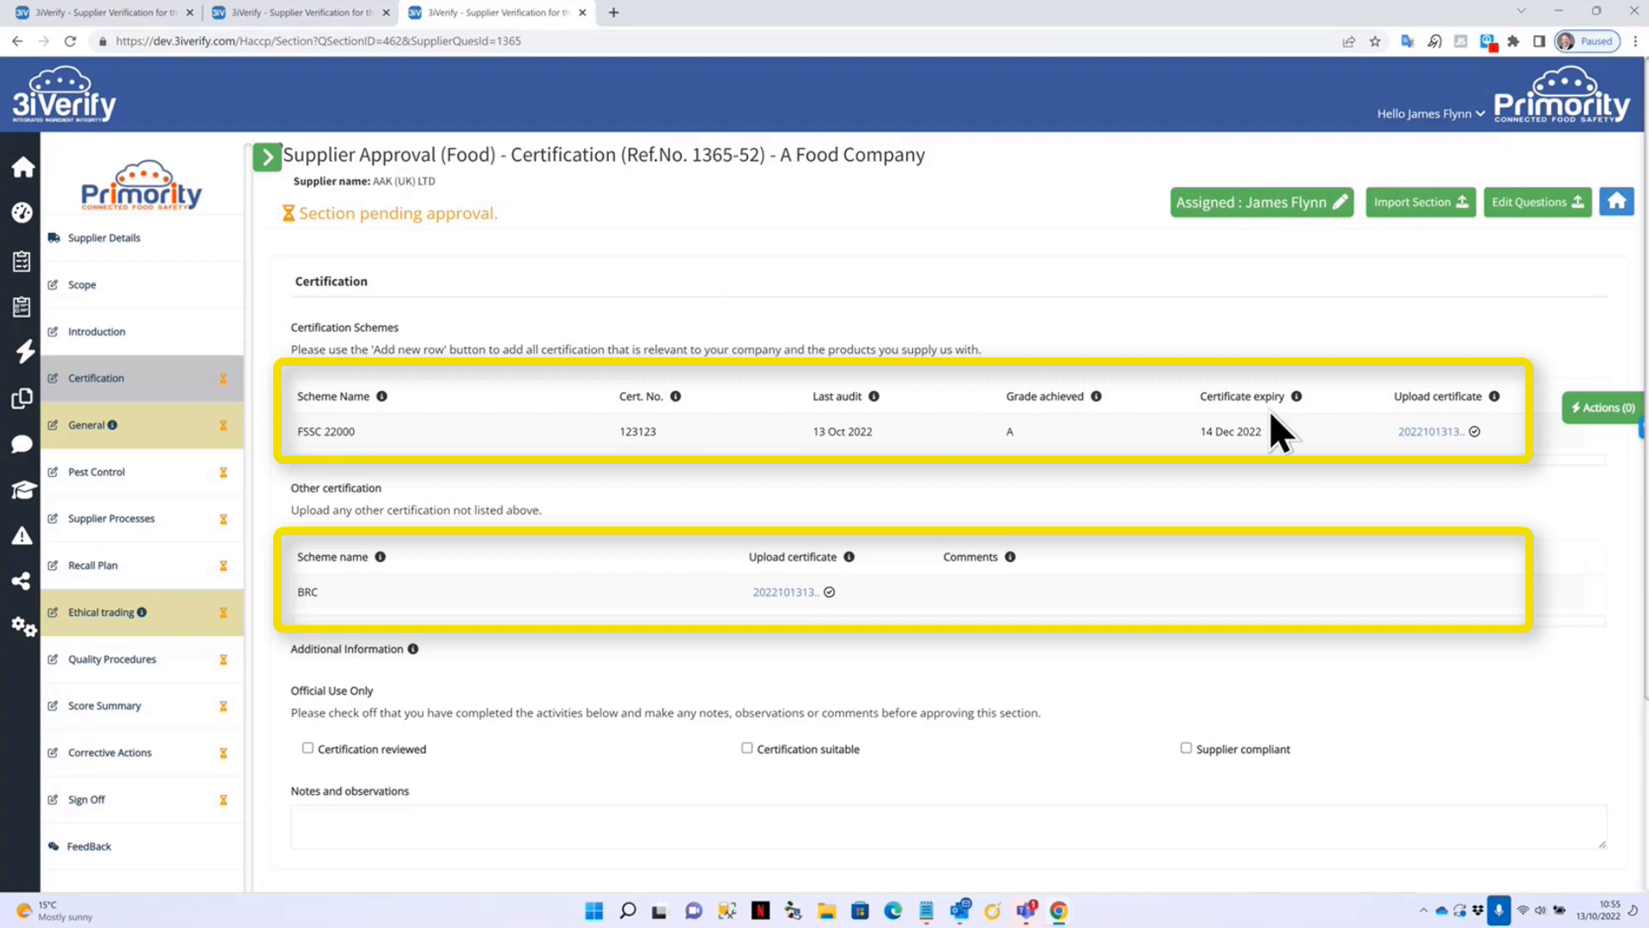
Review the uploaded BRC certificate document, then close it.
{"action": "left_click", "coordinate": [1416, 431]}
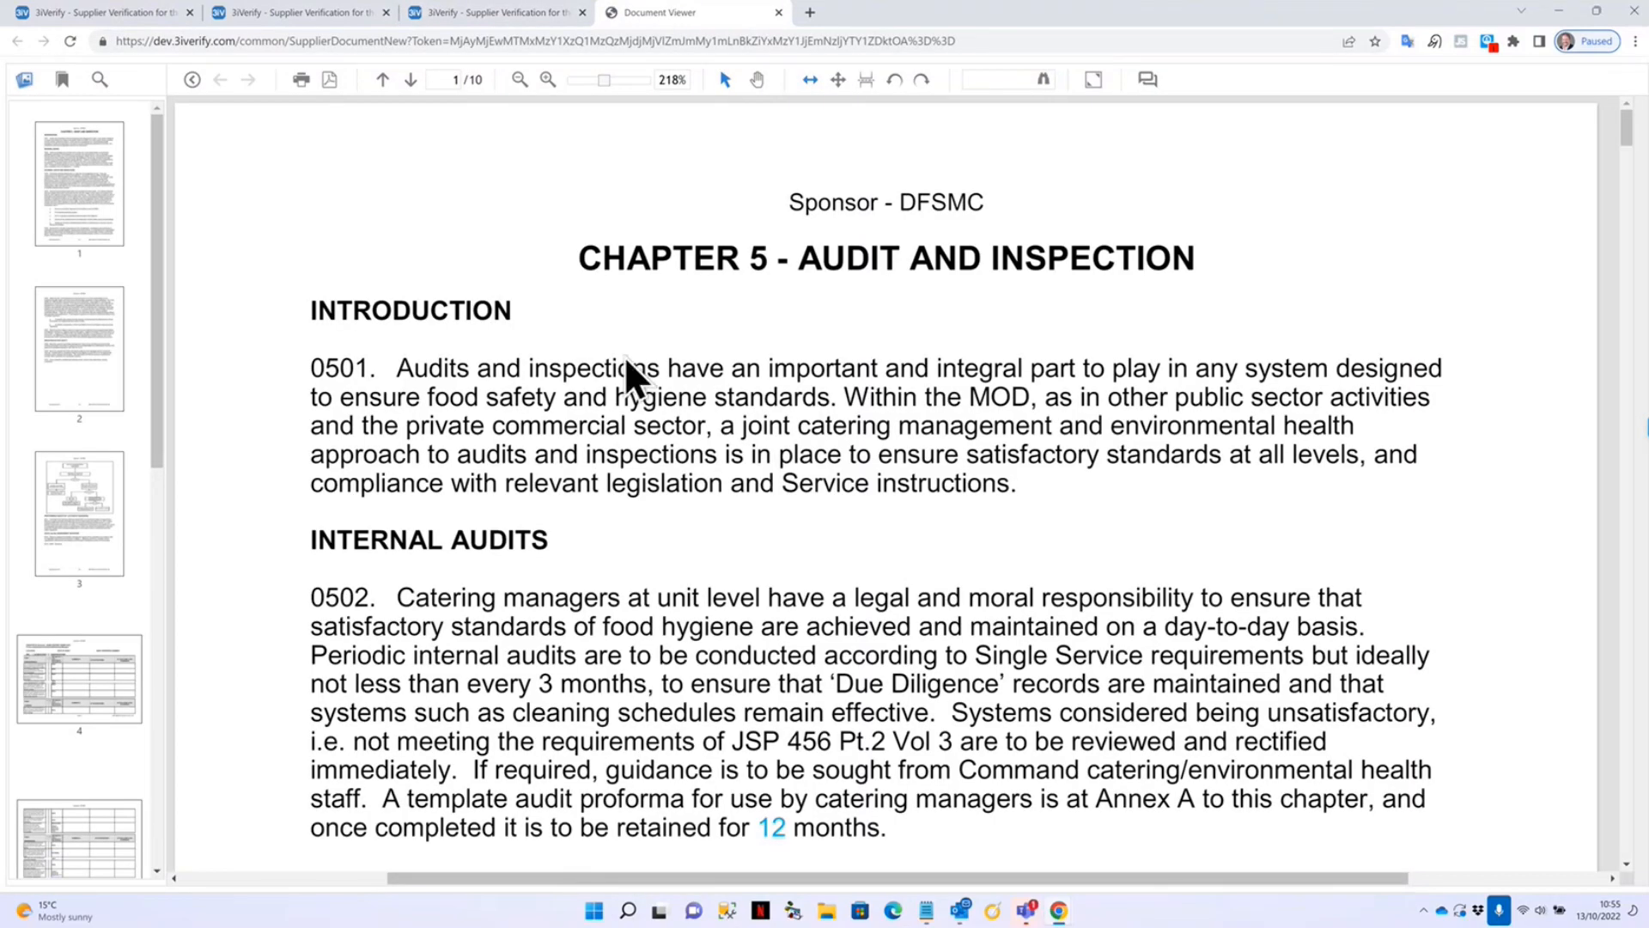
{"action": "scroll", "coordinate": [657, 569], "scroll_direction": "down", "scroll_amount": 5}
{"action": "scroll", "coordinate": [657, 584], "scroll_direction": "up", "scroll_amount": 4}
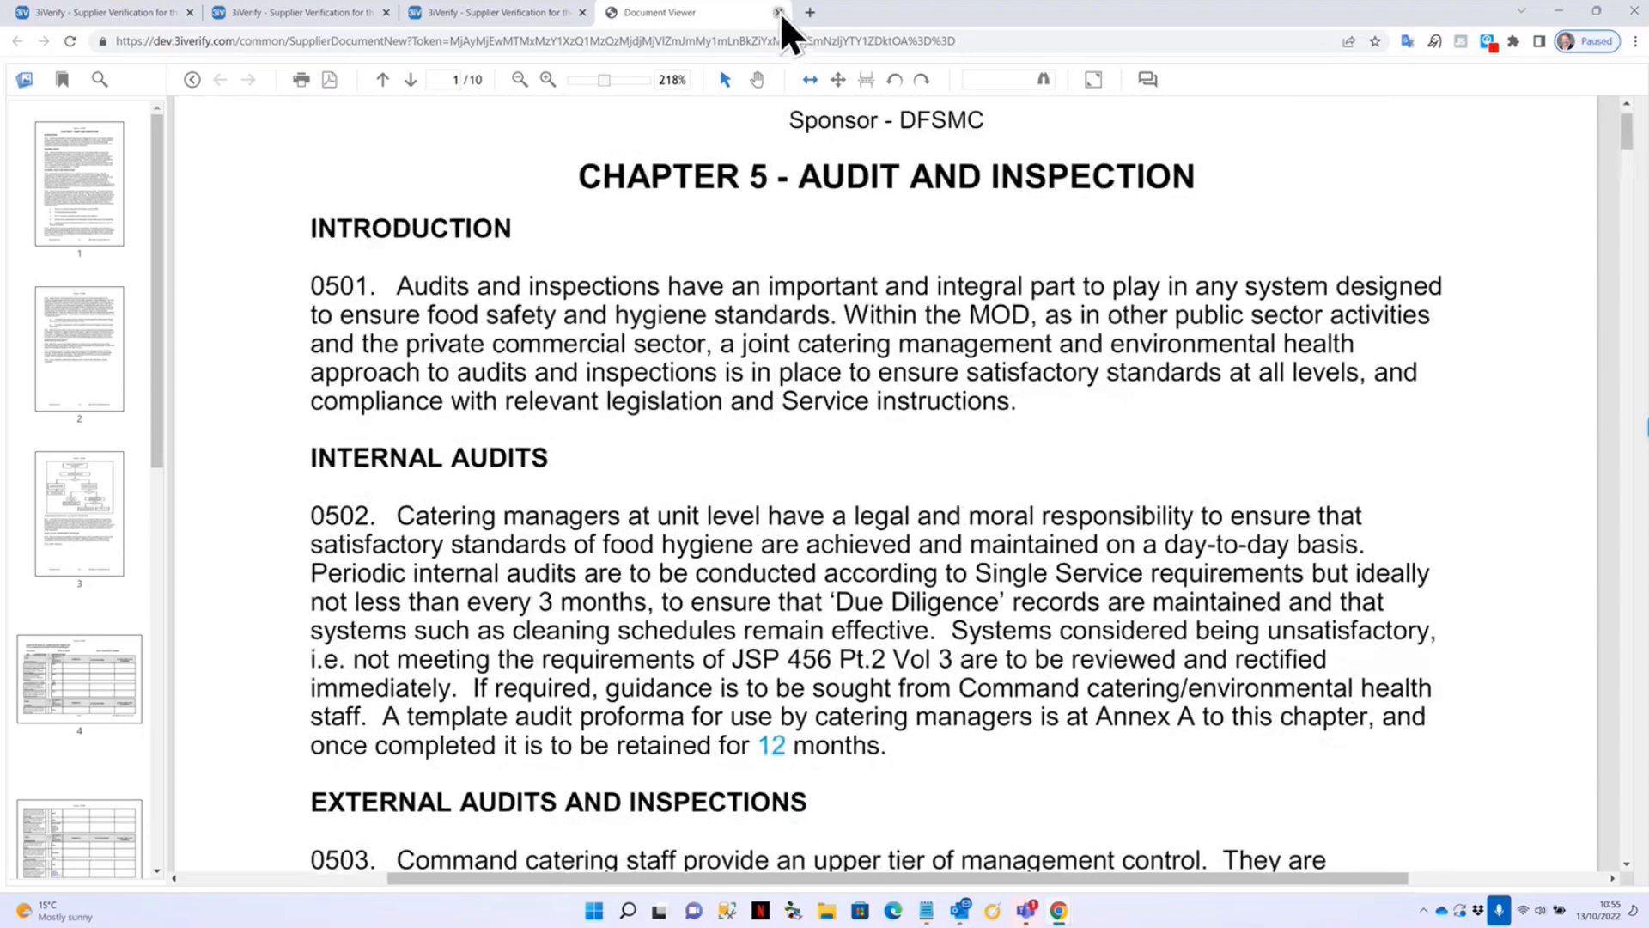
{"action": "left_click", "coordinate": [778, 13]}
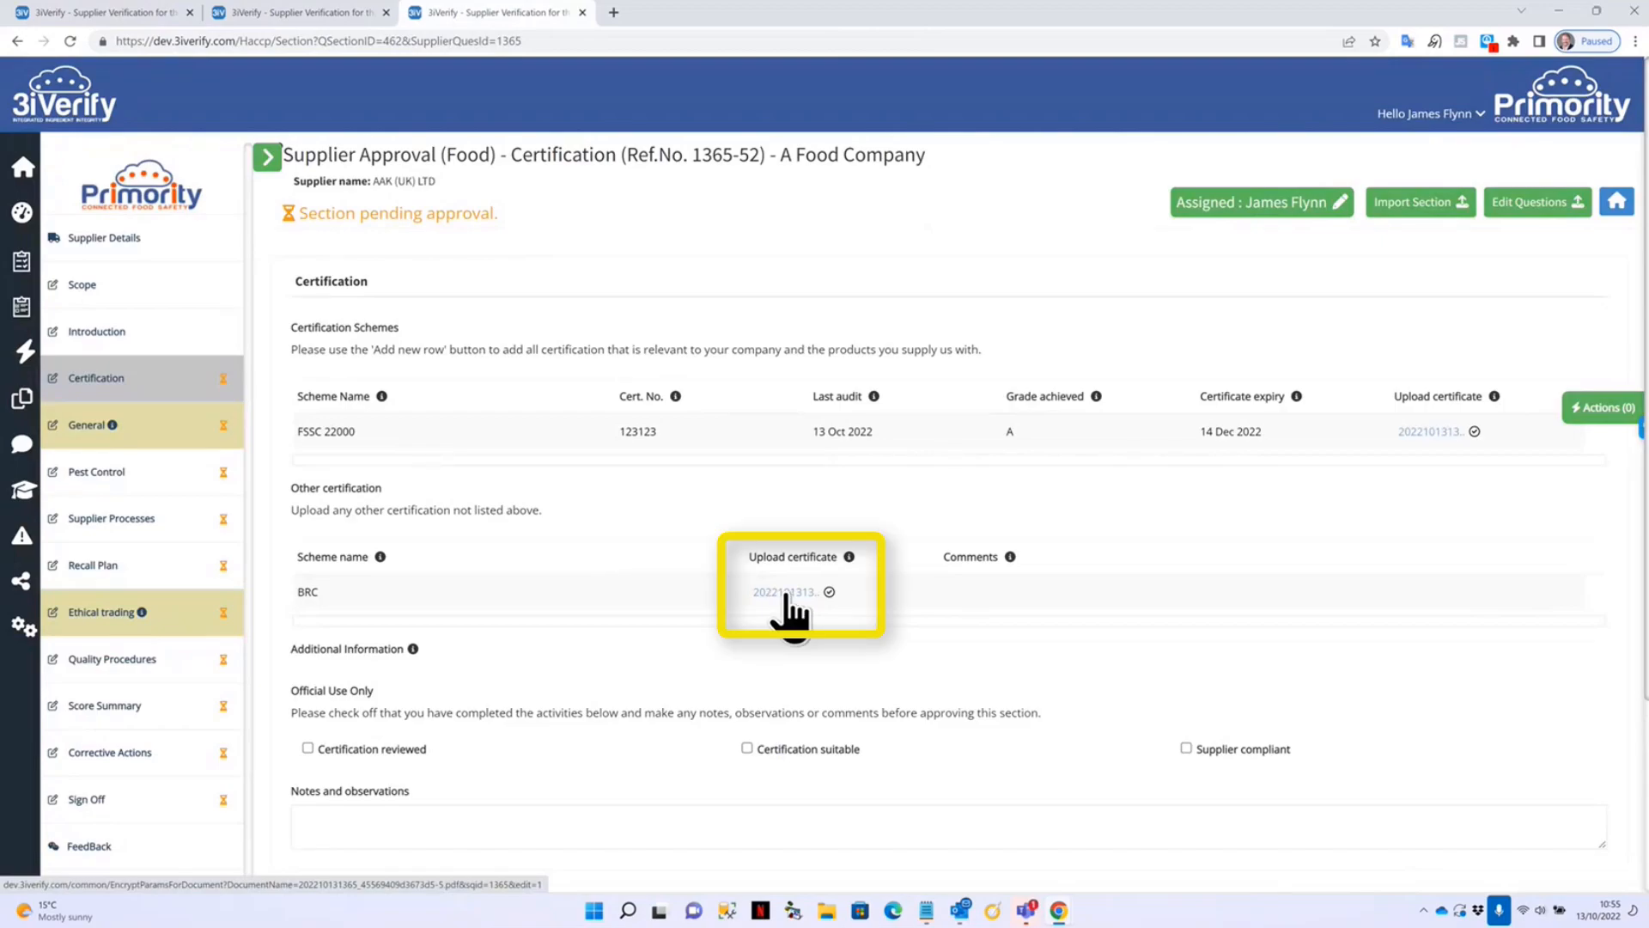
Add the note 'all ok' and approve the Certification section.
{"action": "scroll", "coordinate": [635, 554], "scroll_direction": "down", "scroll_amount": 3}
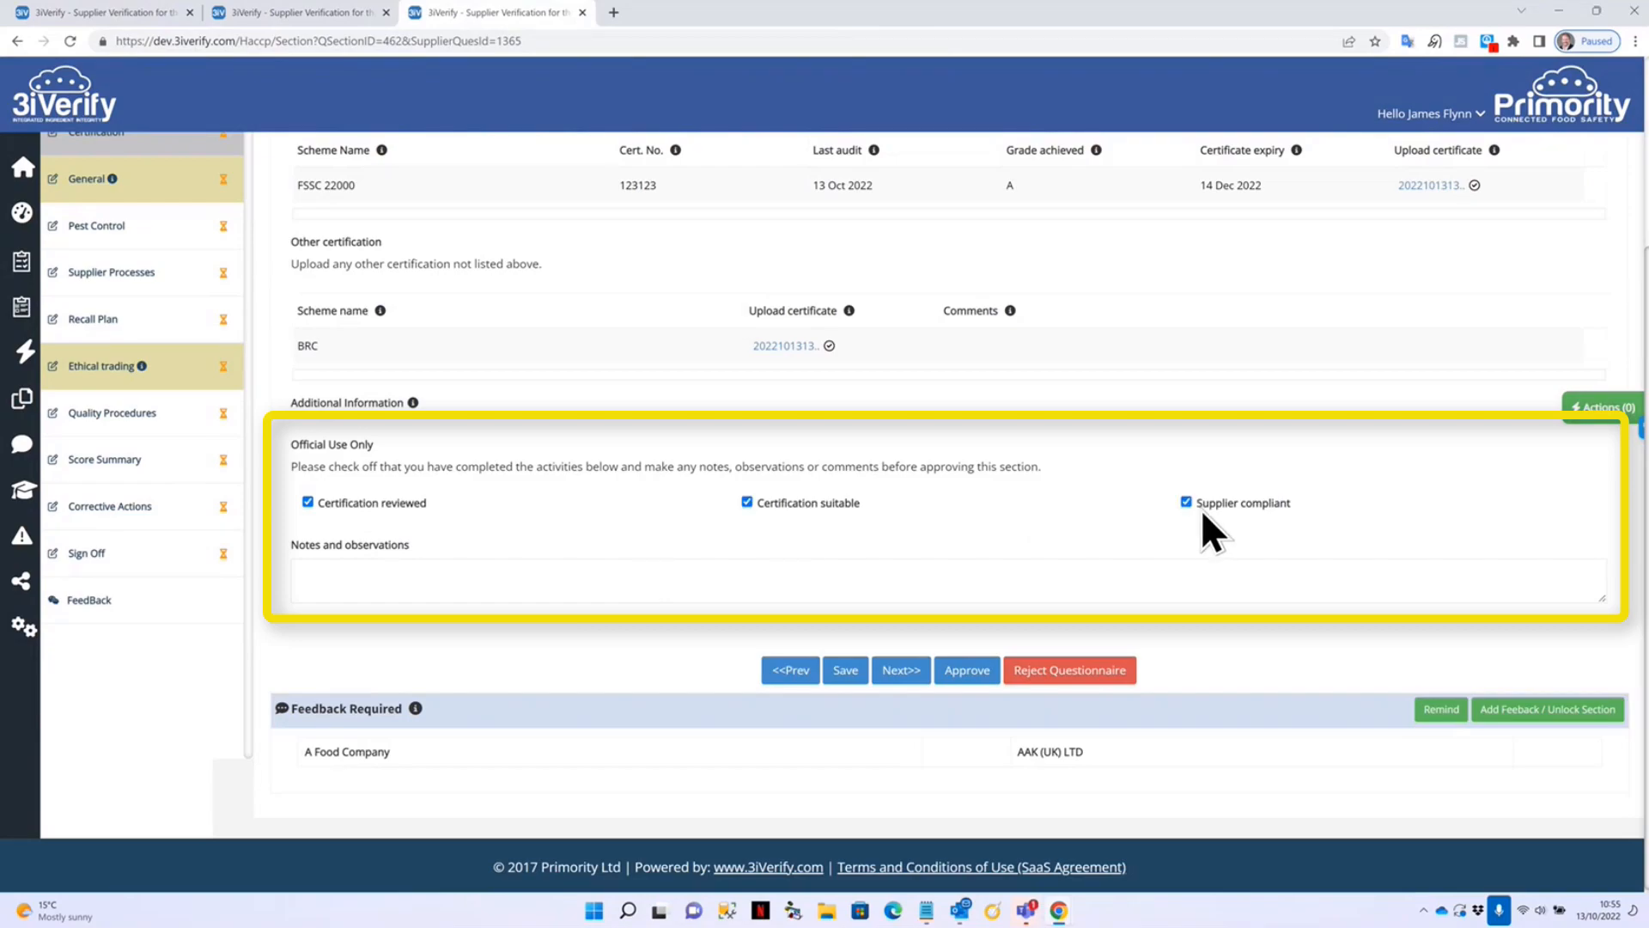
{"action": "left_click", "coordinate": [563, 586]}
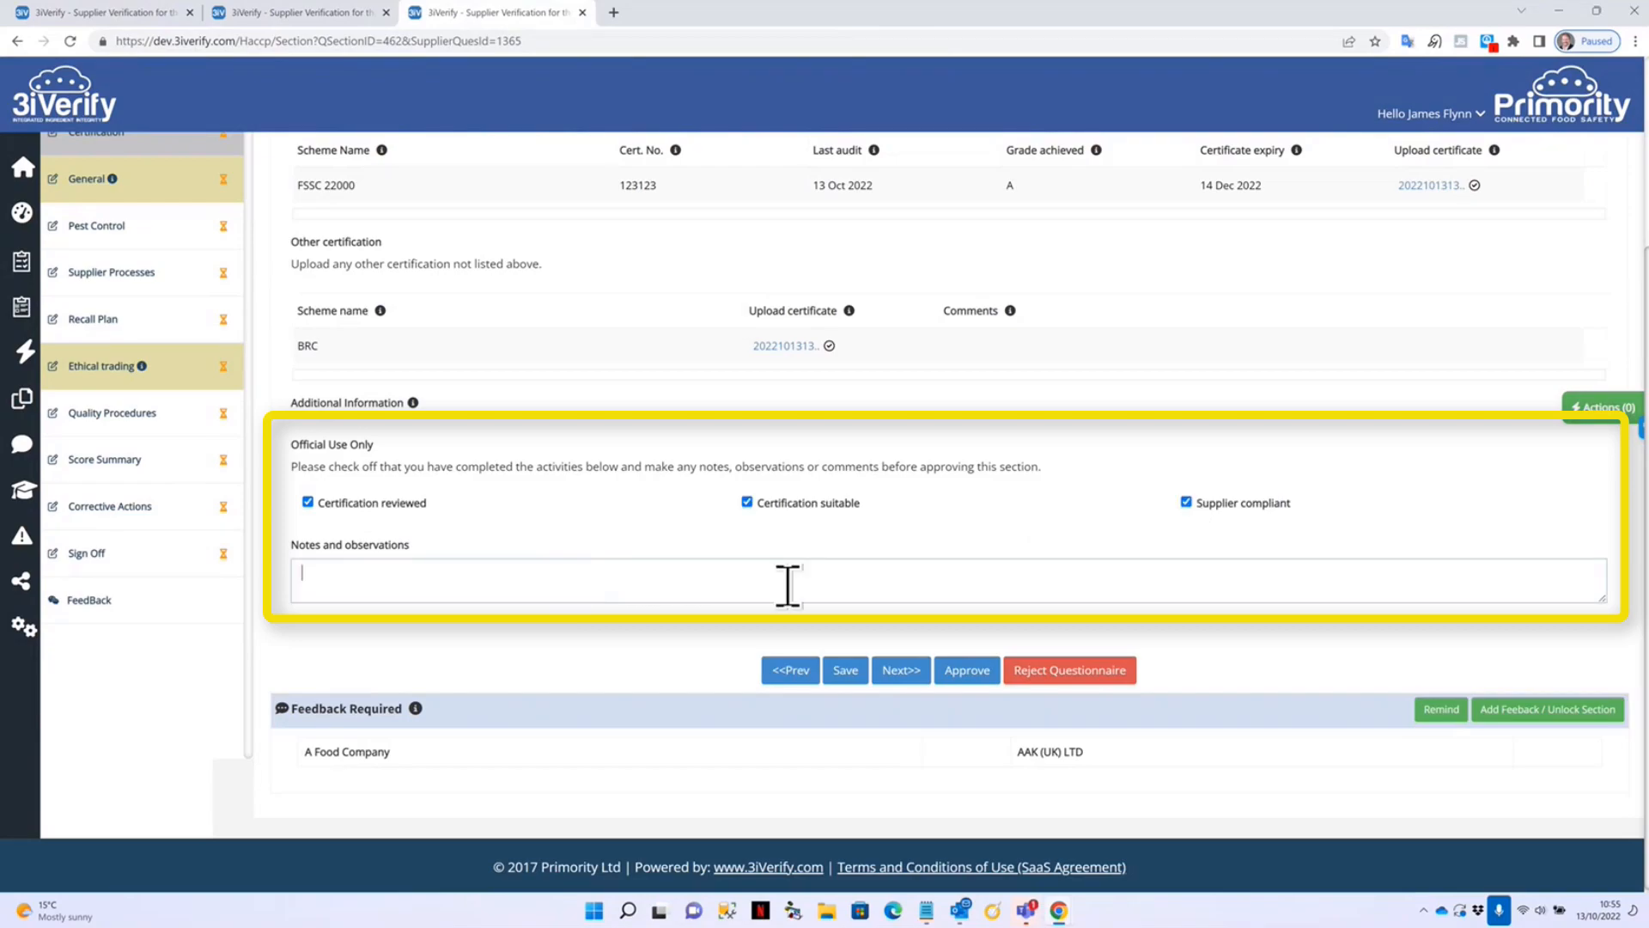
{"action": "type", "text": "all ok"}
{"action": "left_click", "coordinate": [979, 673]}
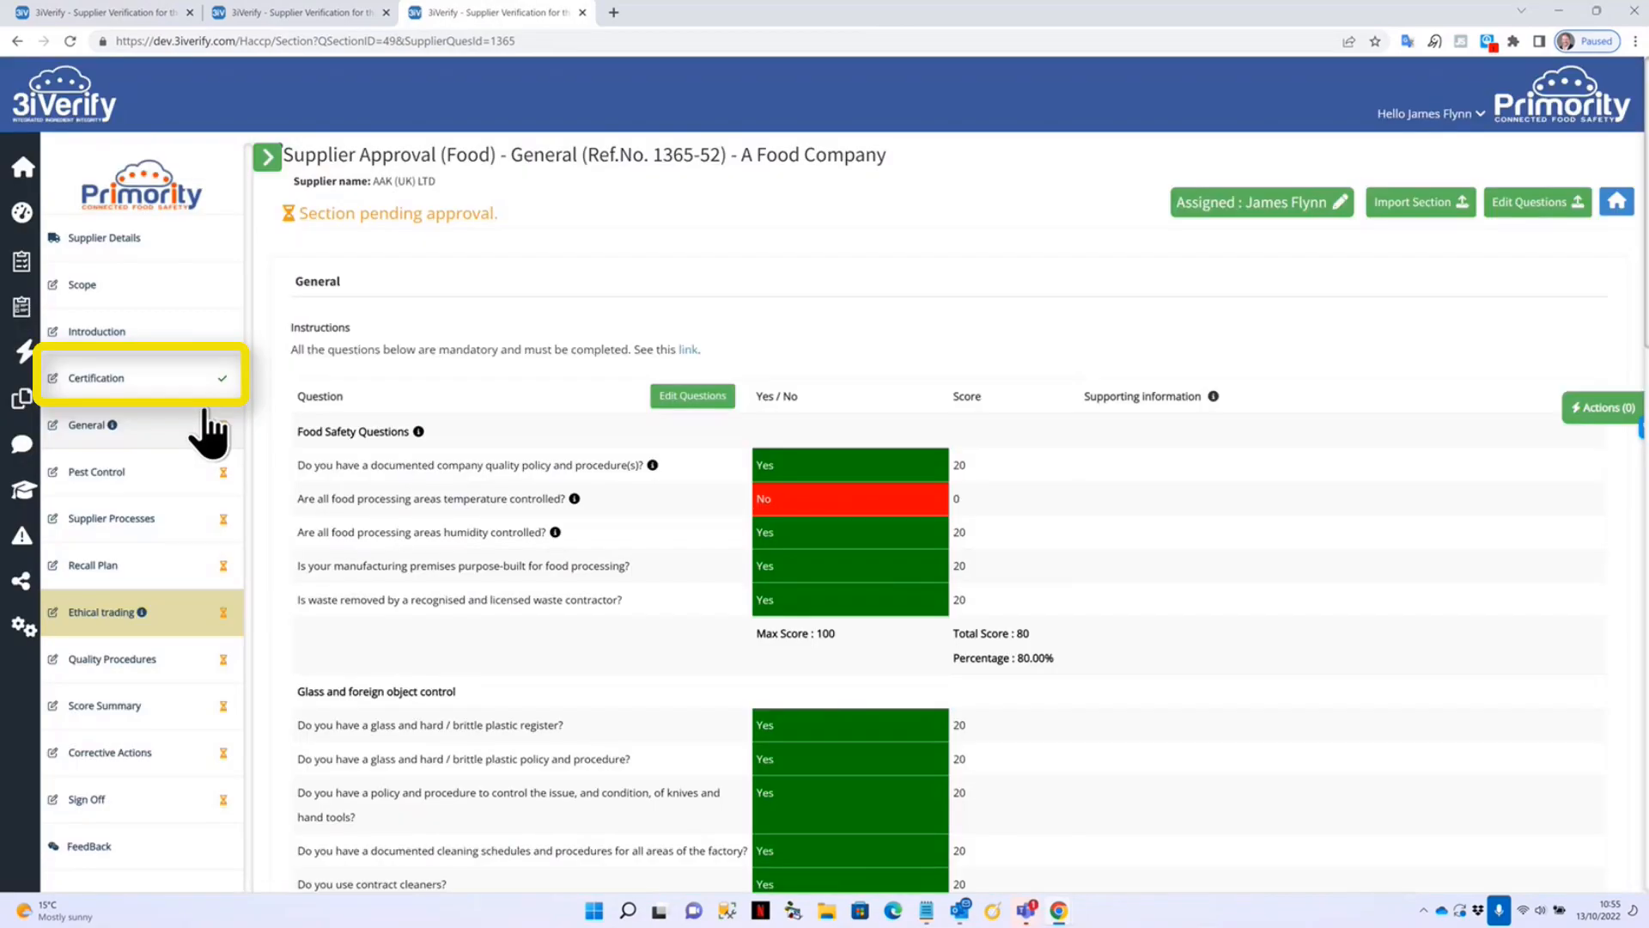
Open the Supplier General Questions table from the General section's Edit Questions.
{"action": "left_click", "coordinate": [216, 383]}
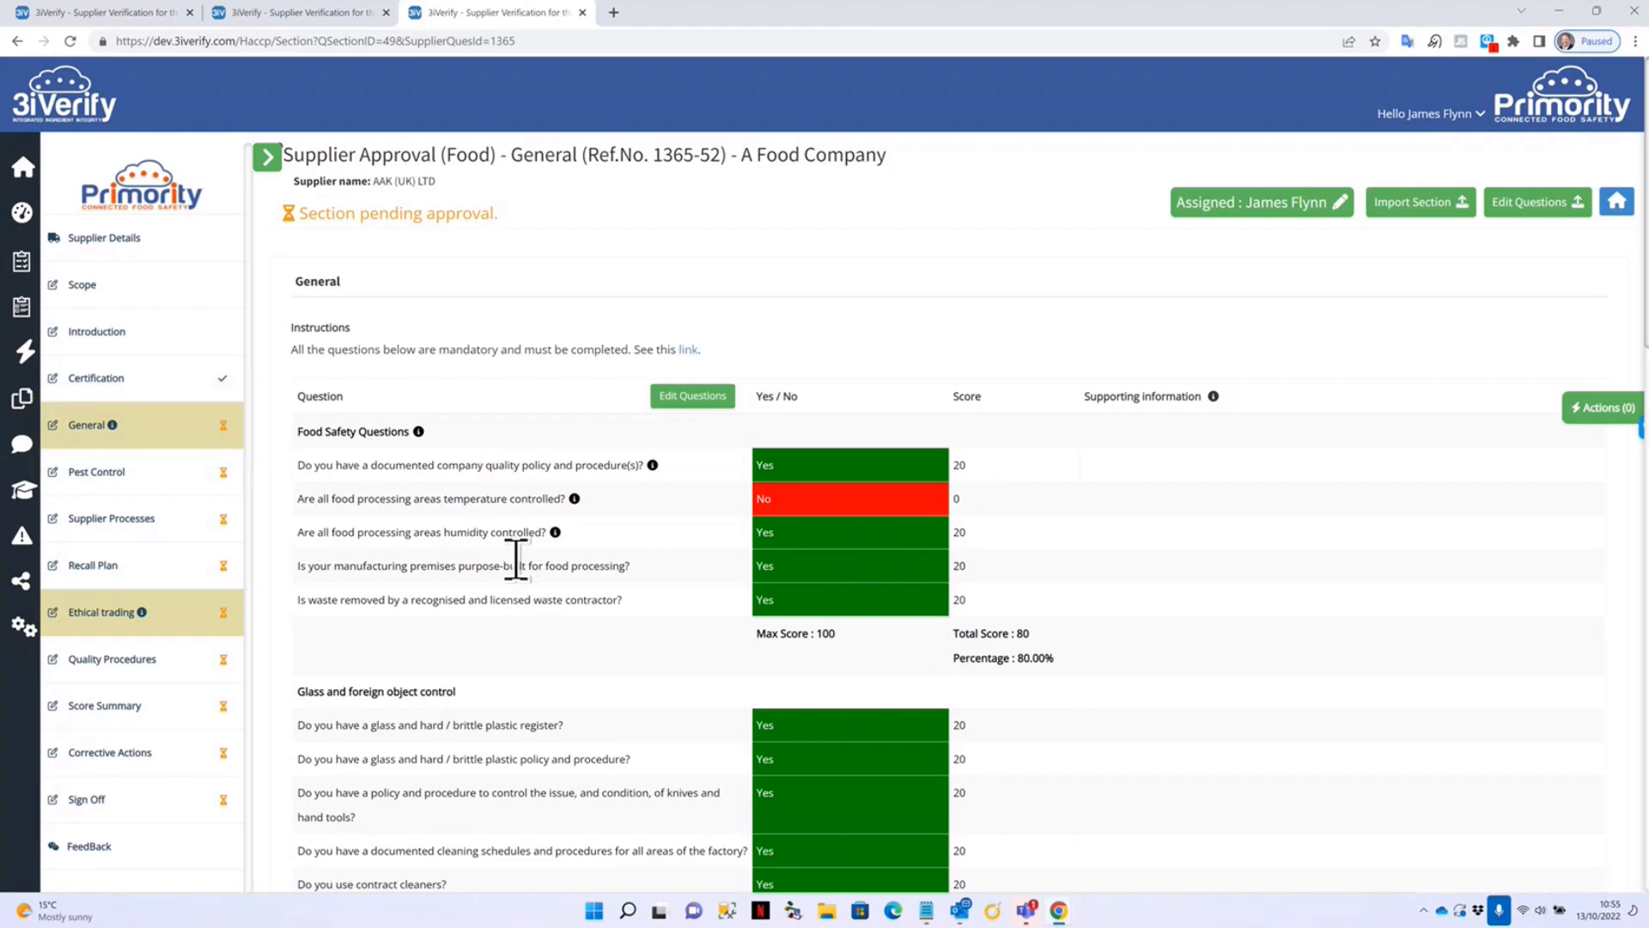
{"action": "left_click", "coordinate": [700, 398]}
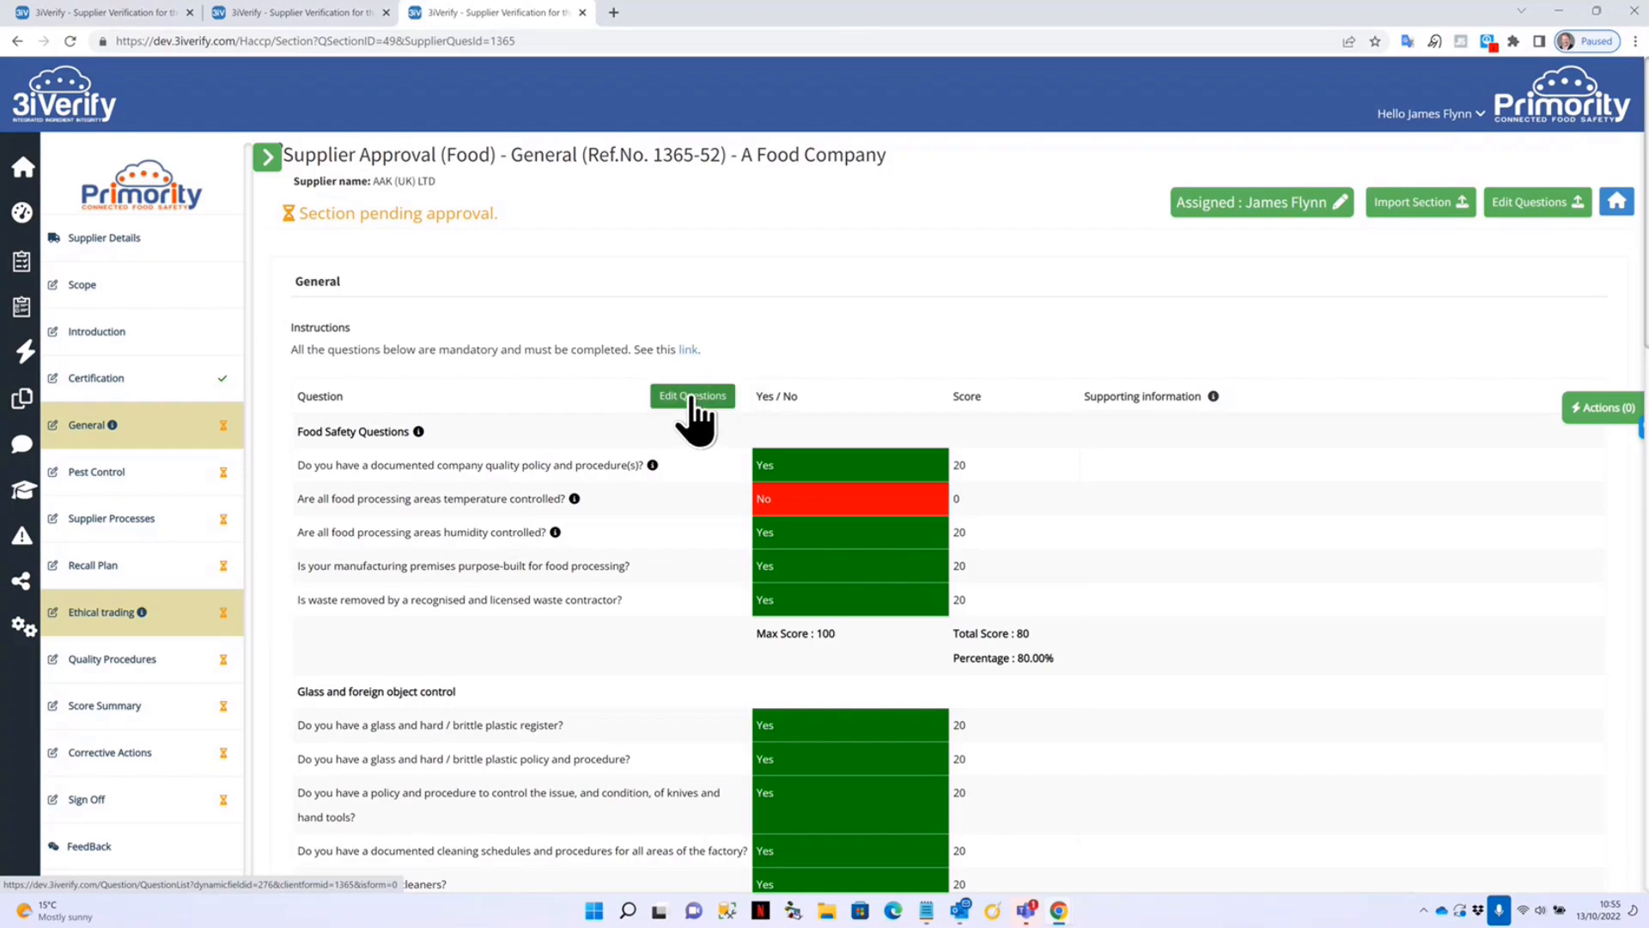
{"action": "left_click", "coordinate": [696, 397]}
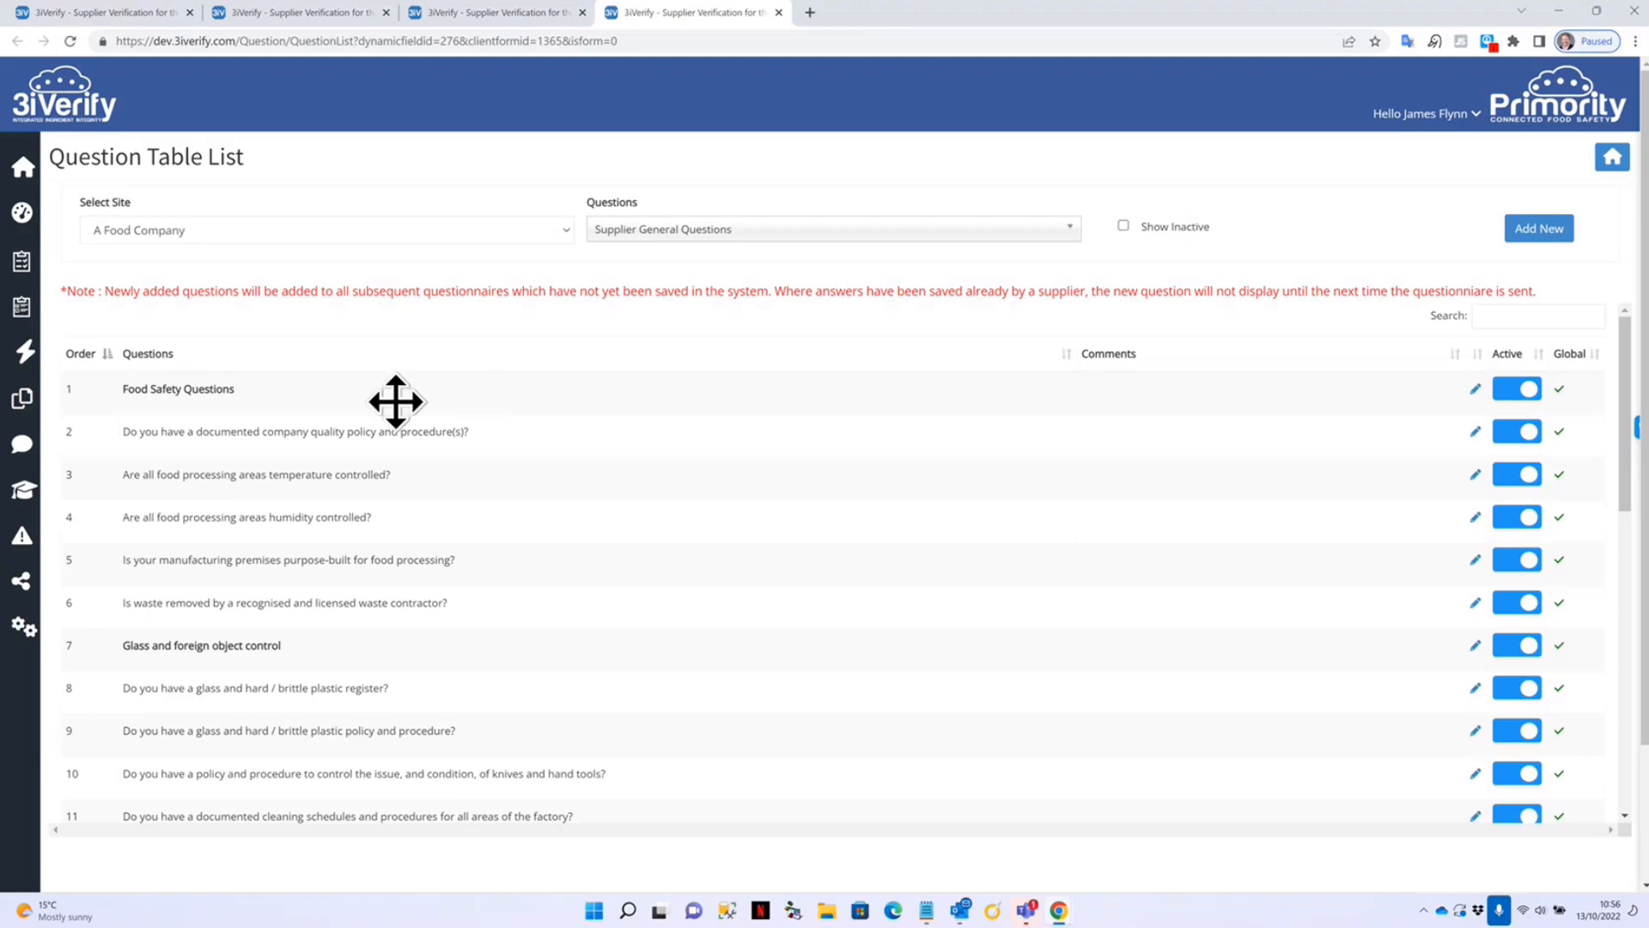
{"action": "scroll", "coordinate": [416, 490], "scroll_direction": "down", "scroll_amount": 3}
{"action": "scroll", "coordinate": [1179, 475], "scroll_direction": "up", "scroll_amount": 3}
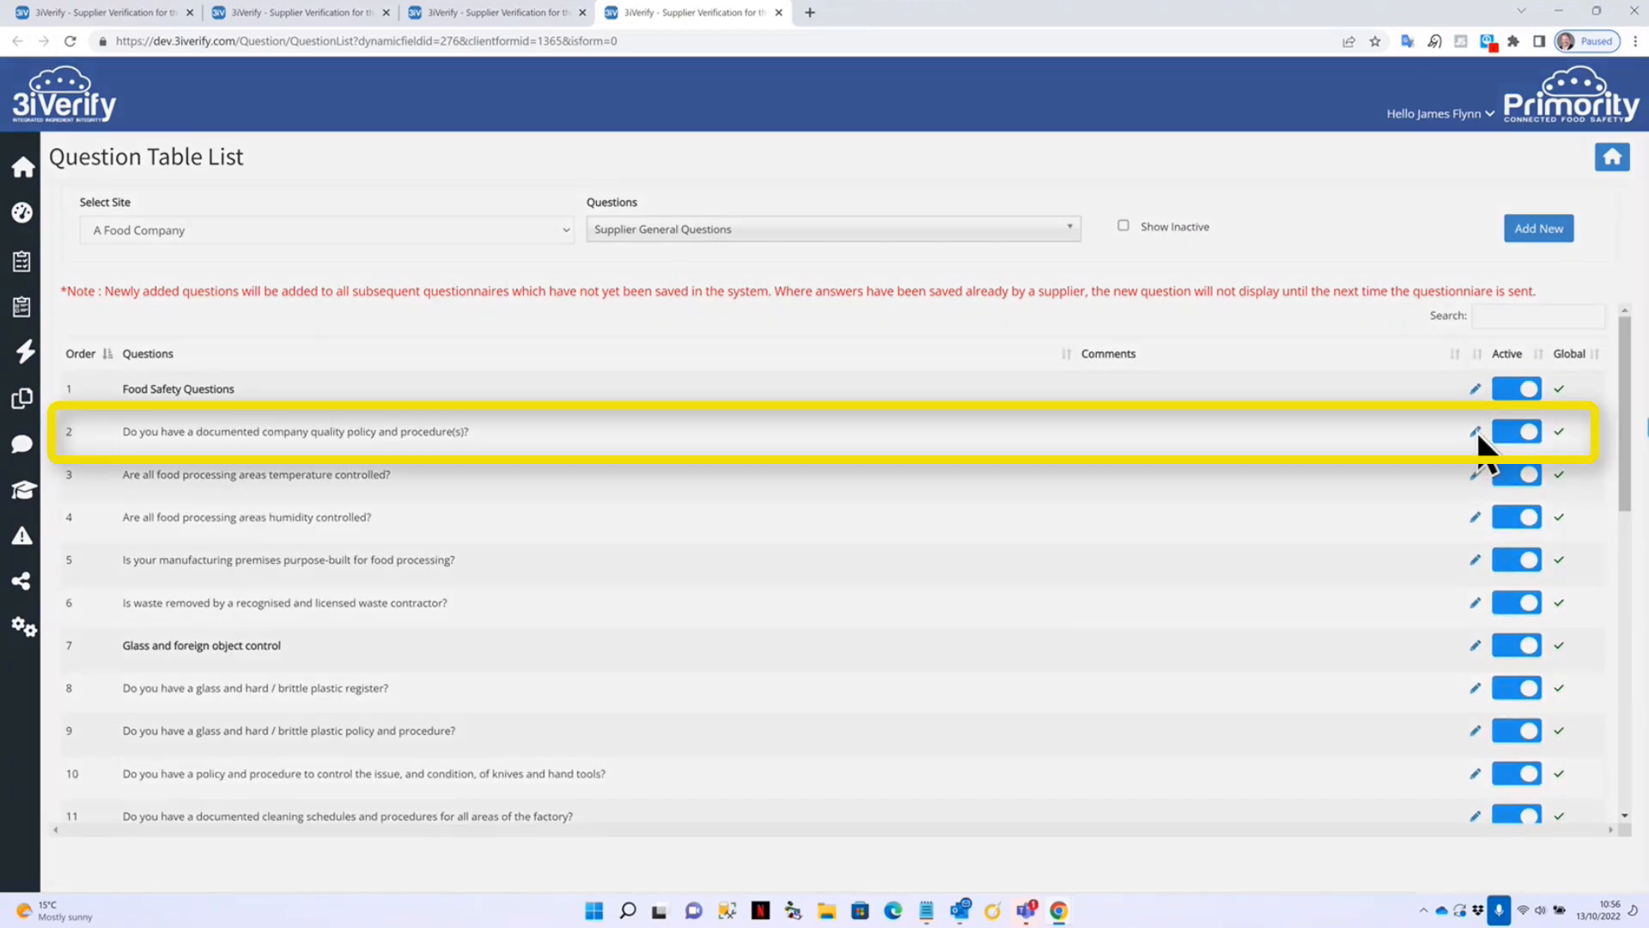
Inspect question 2's guidance notes and close it without changes.
{"action": "left_click", "coordinate": [1474, 431]}
{"action": "left_click", "coordinate": [809, 376]}
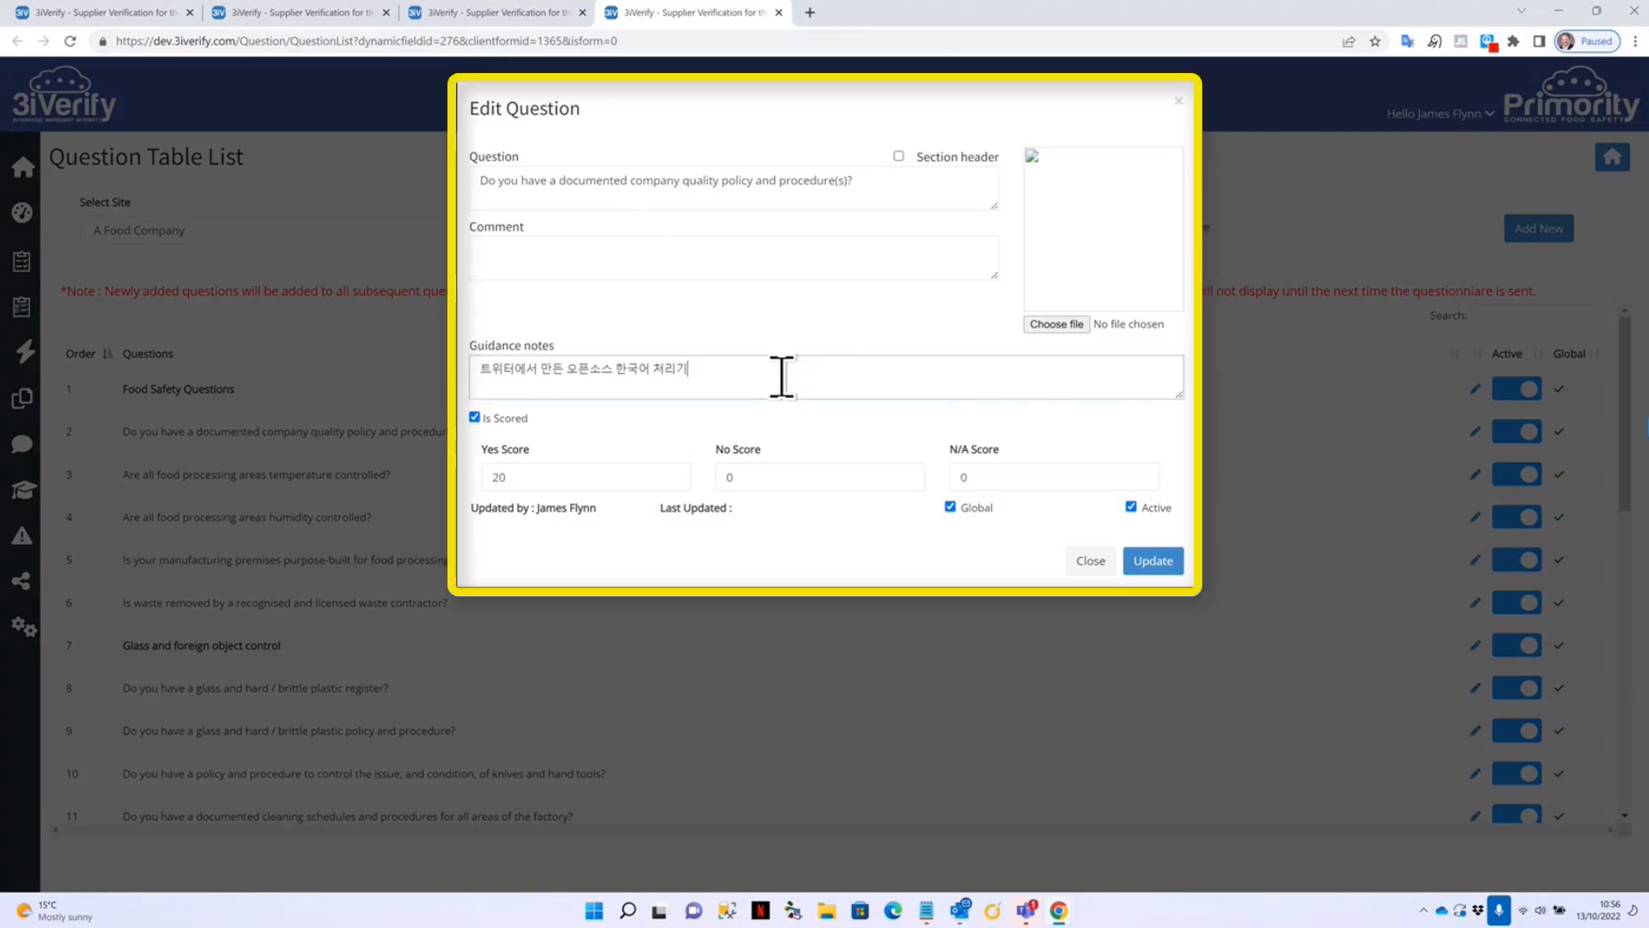
{"action": "left_click", "coordinate": [1093, 562]}
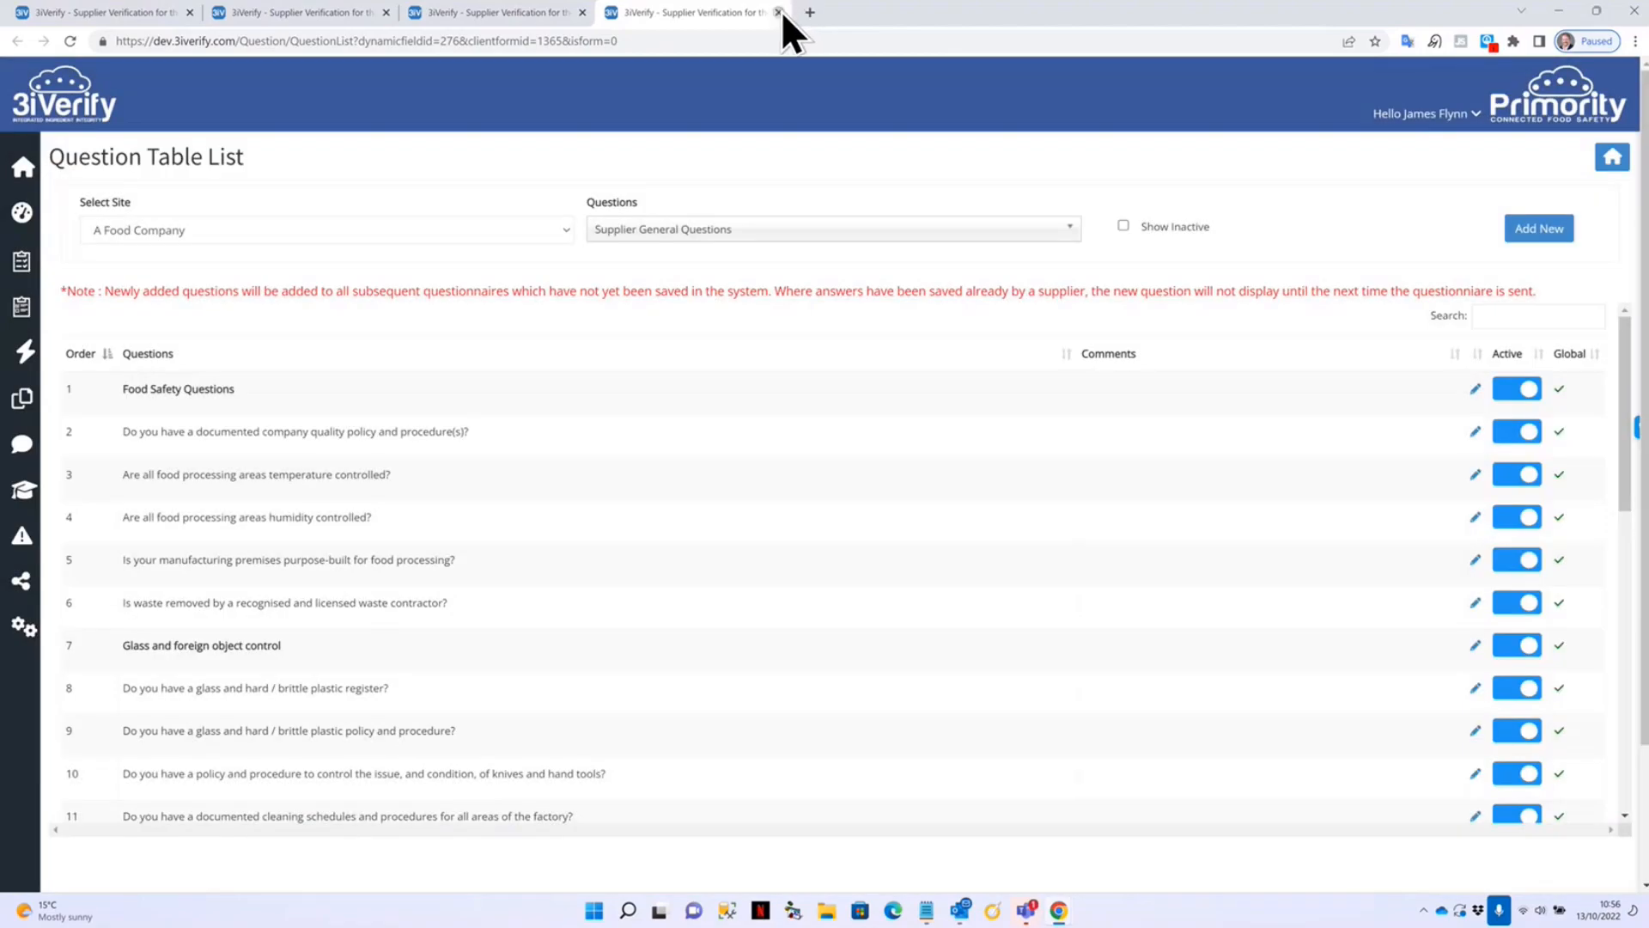
Return to the questionnaire and add a Food Safety risk assessment row.
{"action": "left_click", "coordinate": [779, 11]}
{"action": "scroll", "coordinate": [558, 575], "scroll_direction": "down", "scroll_amount": 15}
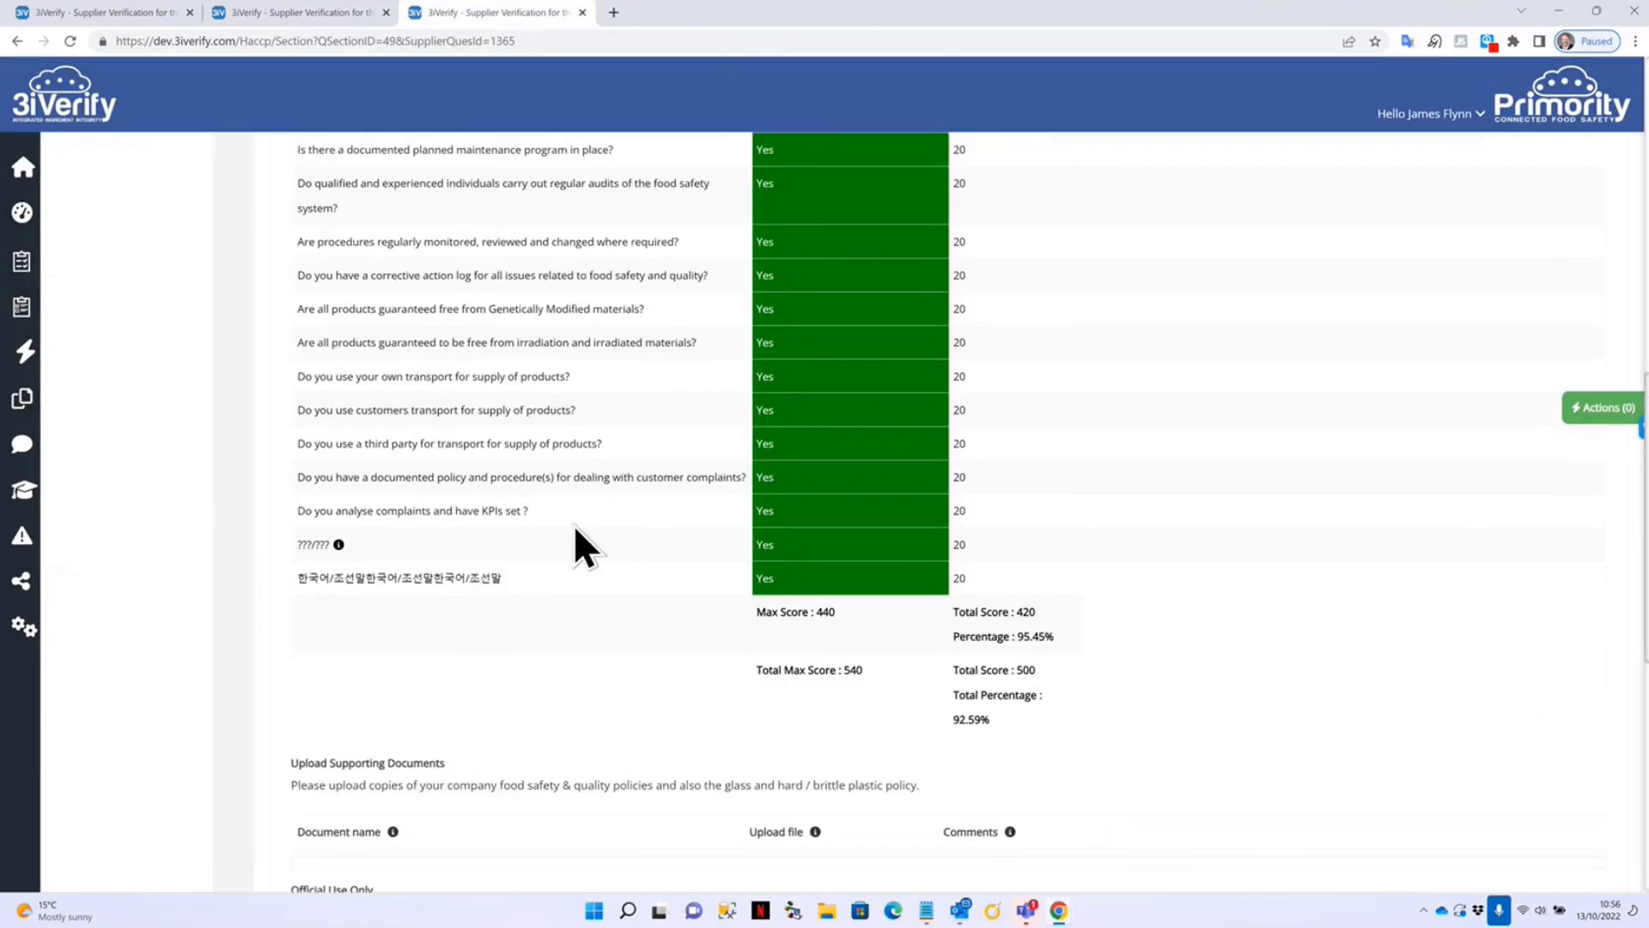
{"action": "scroll", "coordinate": [584, 516], "scroll_direction": "down", "scroll_amount": 8}
{"action": "scroll", "coordinate": [556, 421], "scroll_direction": "up", "scroll_amount": 2}
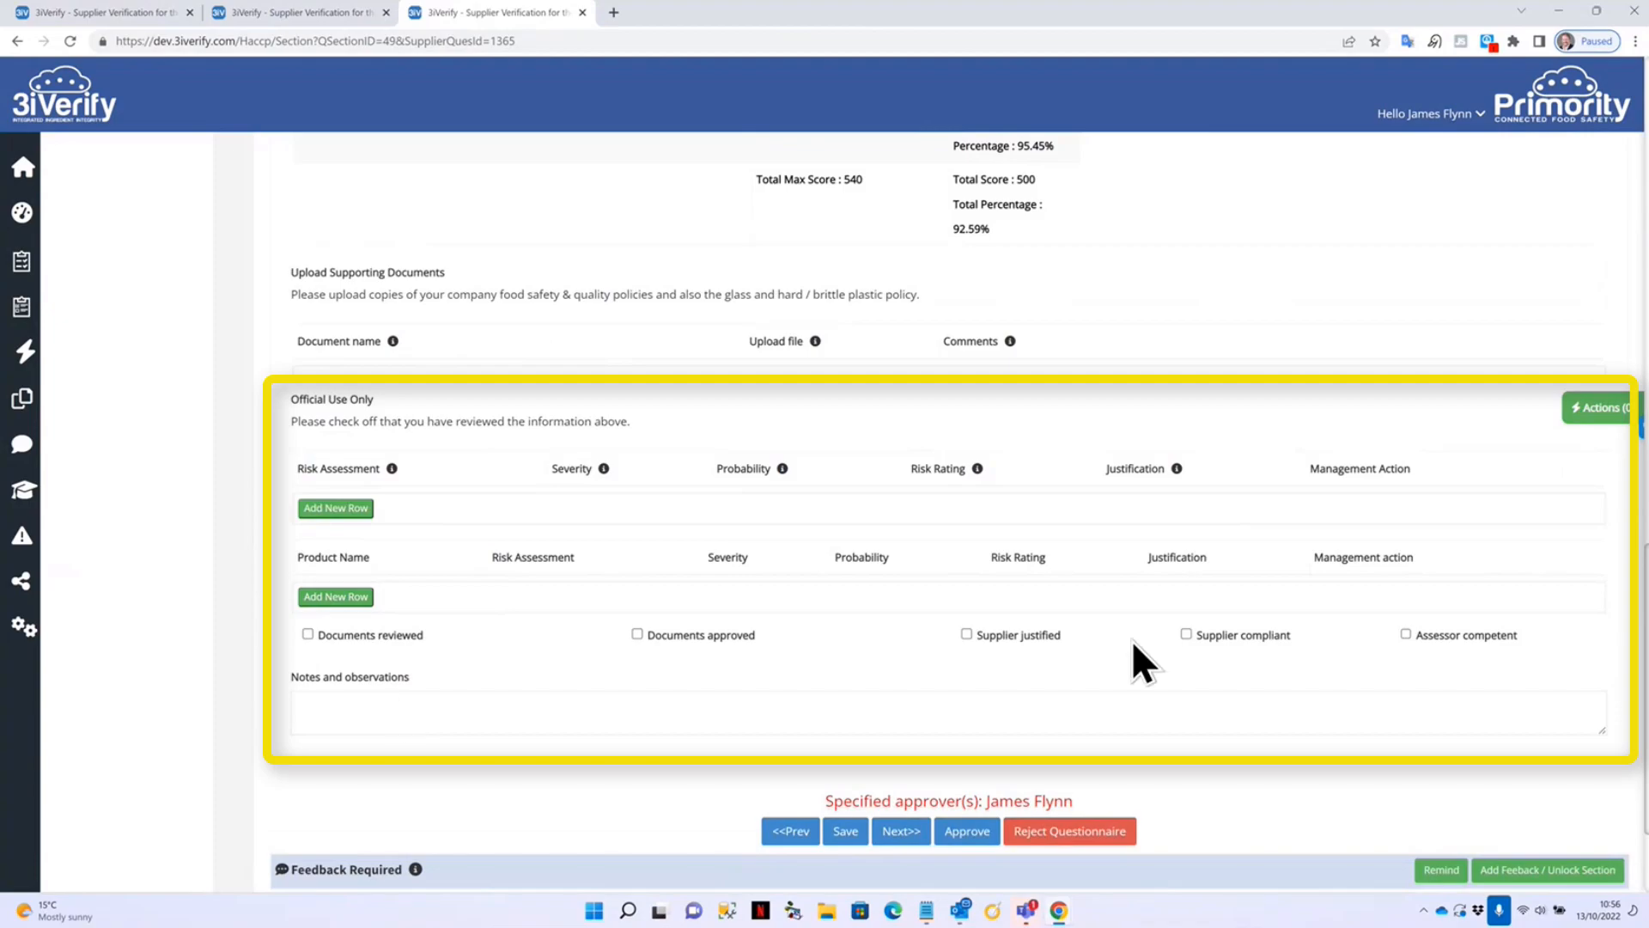
{"action": "left_click", "coordinate": [360, 509]}
{"action": "left_click", "coordinate": [360, 507]}
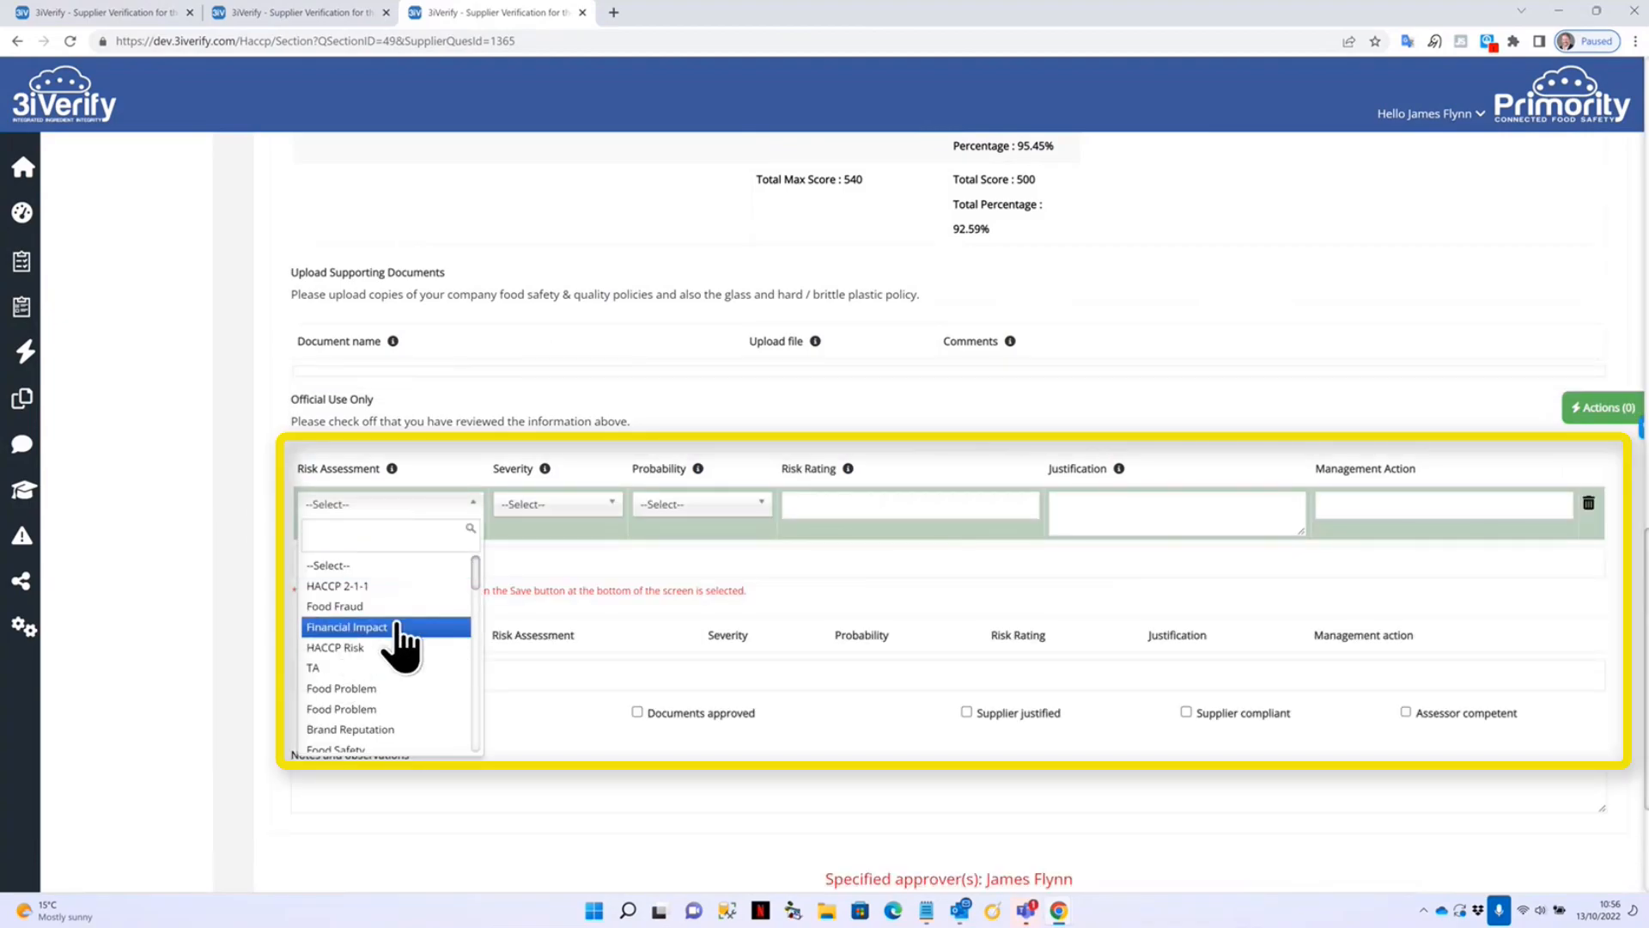
{"action": "scroll", "coordinate": [382, 661], "scroll_direction": "down", "scroll_amount": 2}
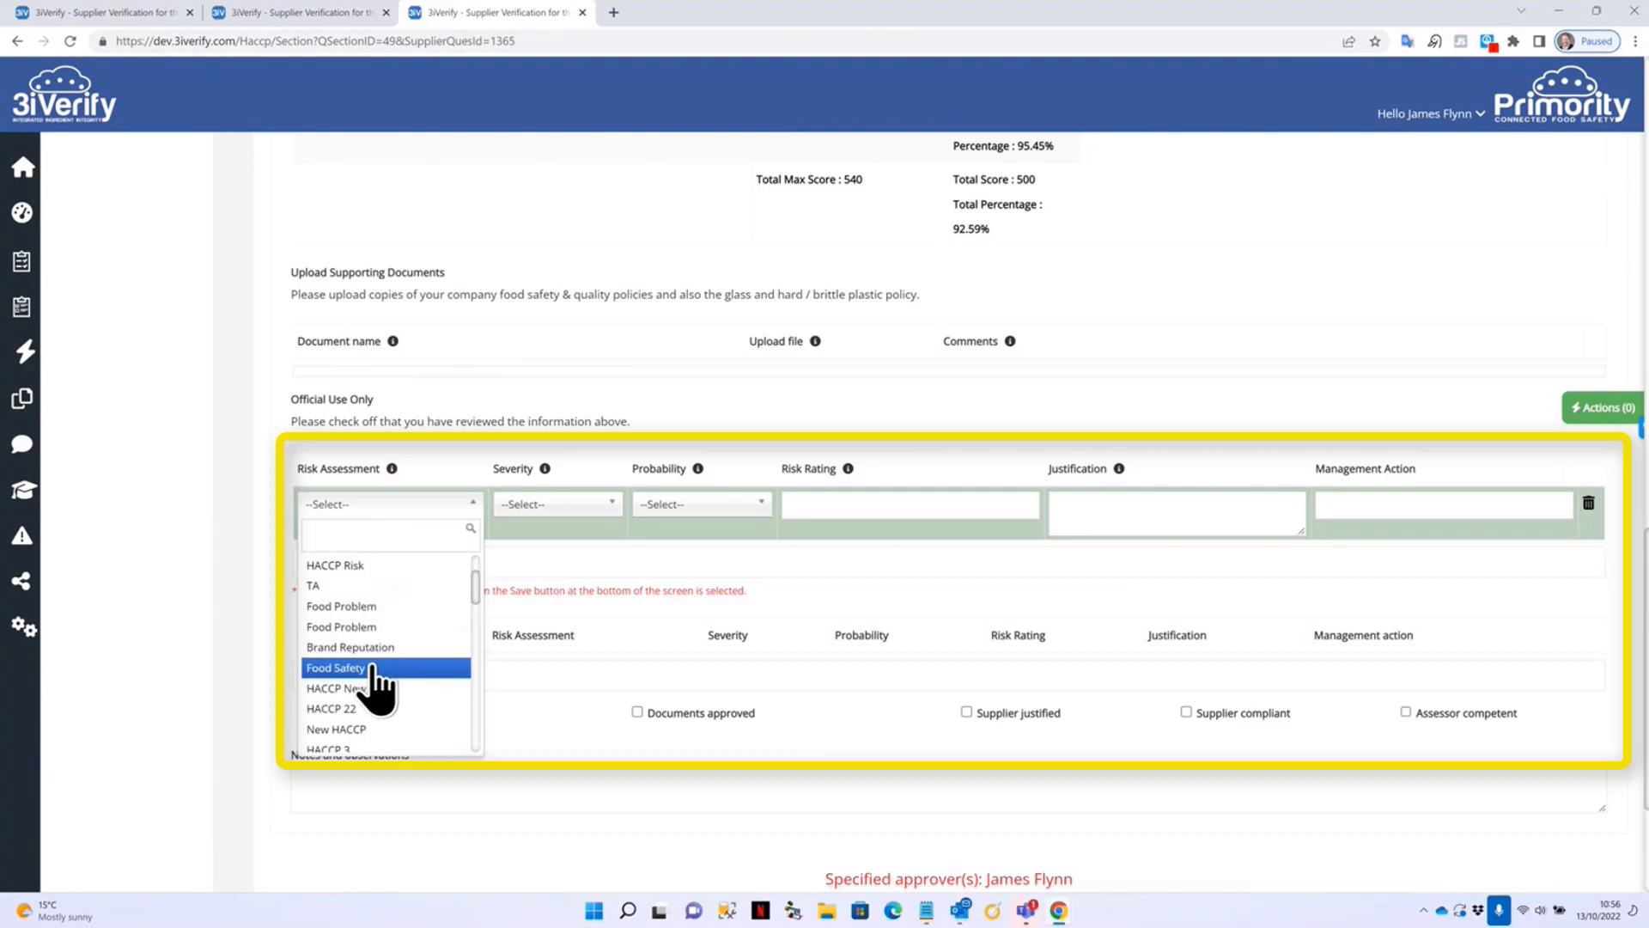
{"action": "left_click", "coordinate": [382, 668]}
Set the risk's severity to Illness and probability to Highly likely, giving rating 3.
{"action": "left_click", "coordinate": [584, 507]}
{"action": "left_click", "coordinate": [570, 626]}
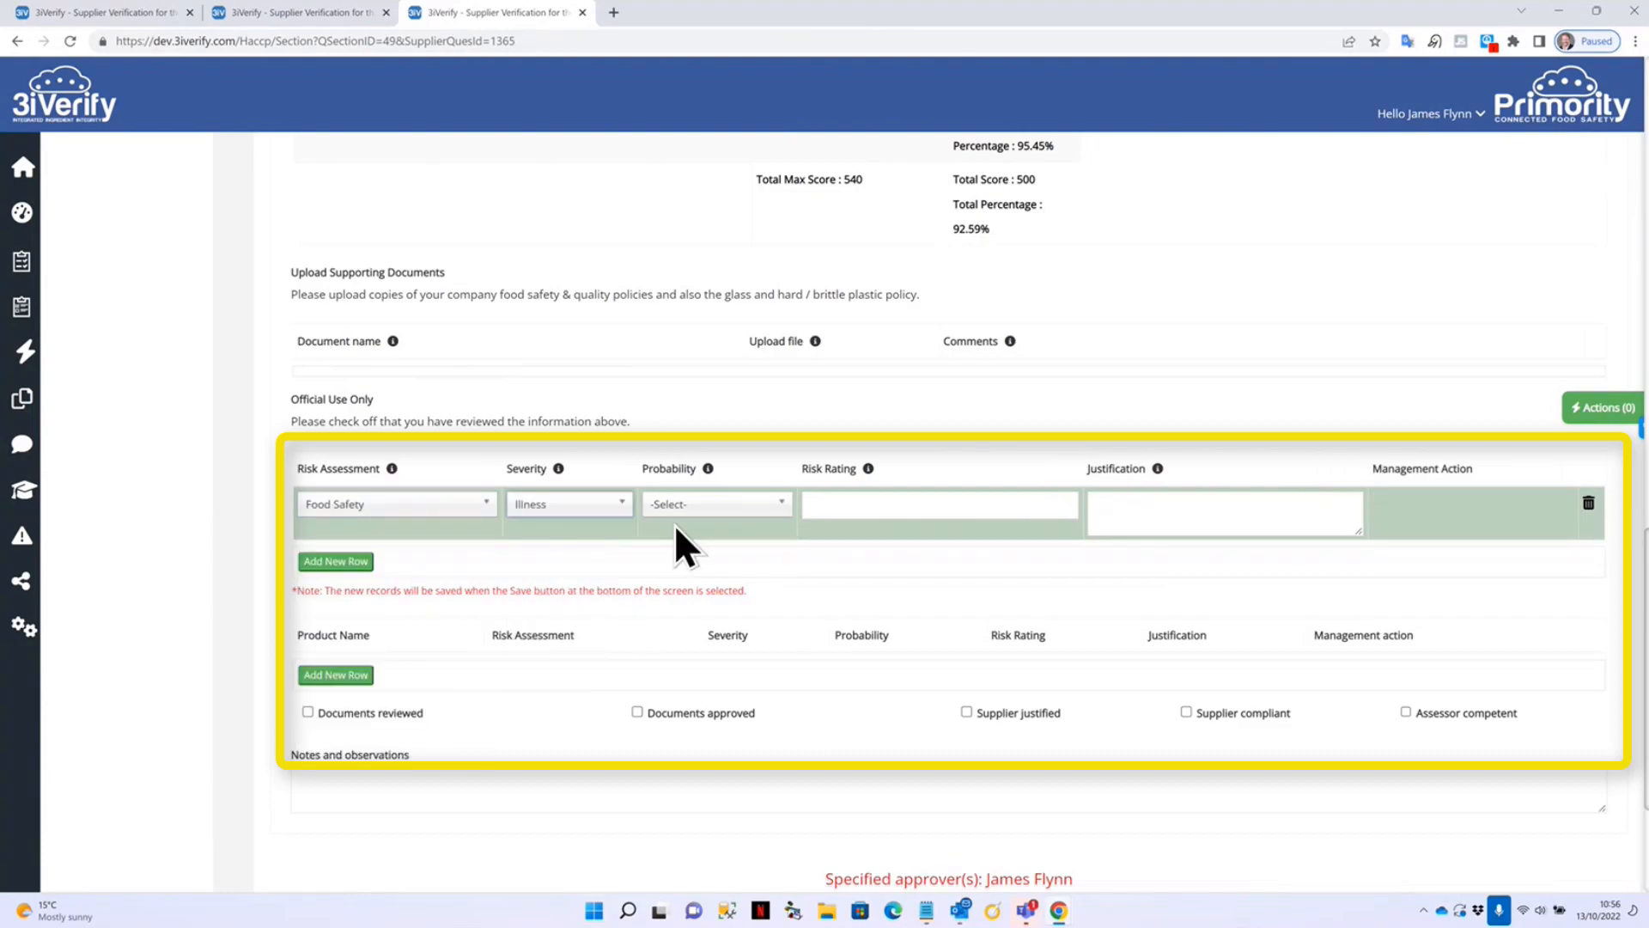
{"action": "left_click", "coordinate": [717, 513]}
{"action": "left_click", "coordinate": [699, 648]}
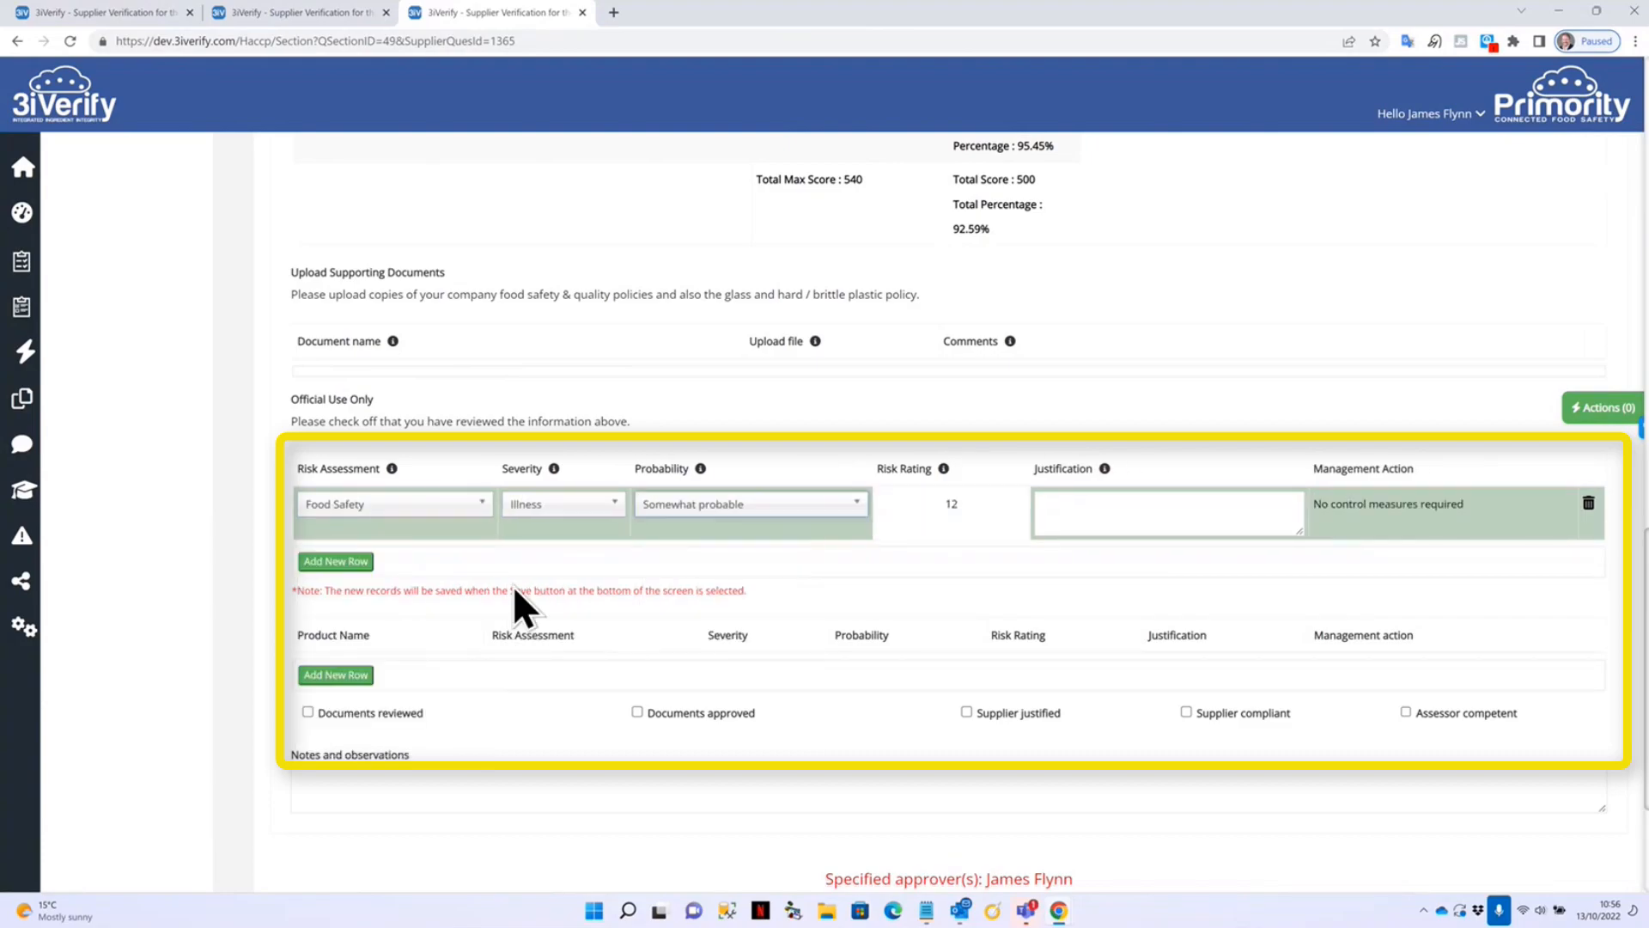
{"action": "left_click", "coordinate": [781, 508]}
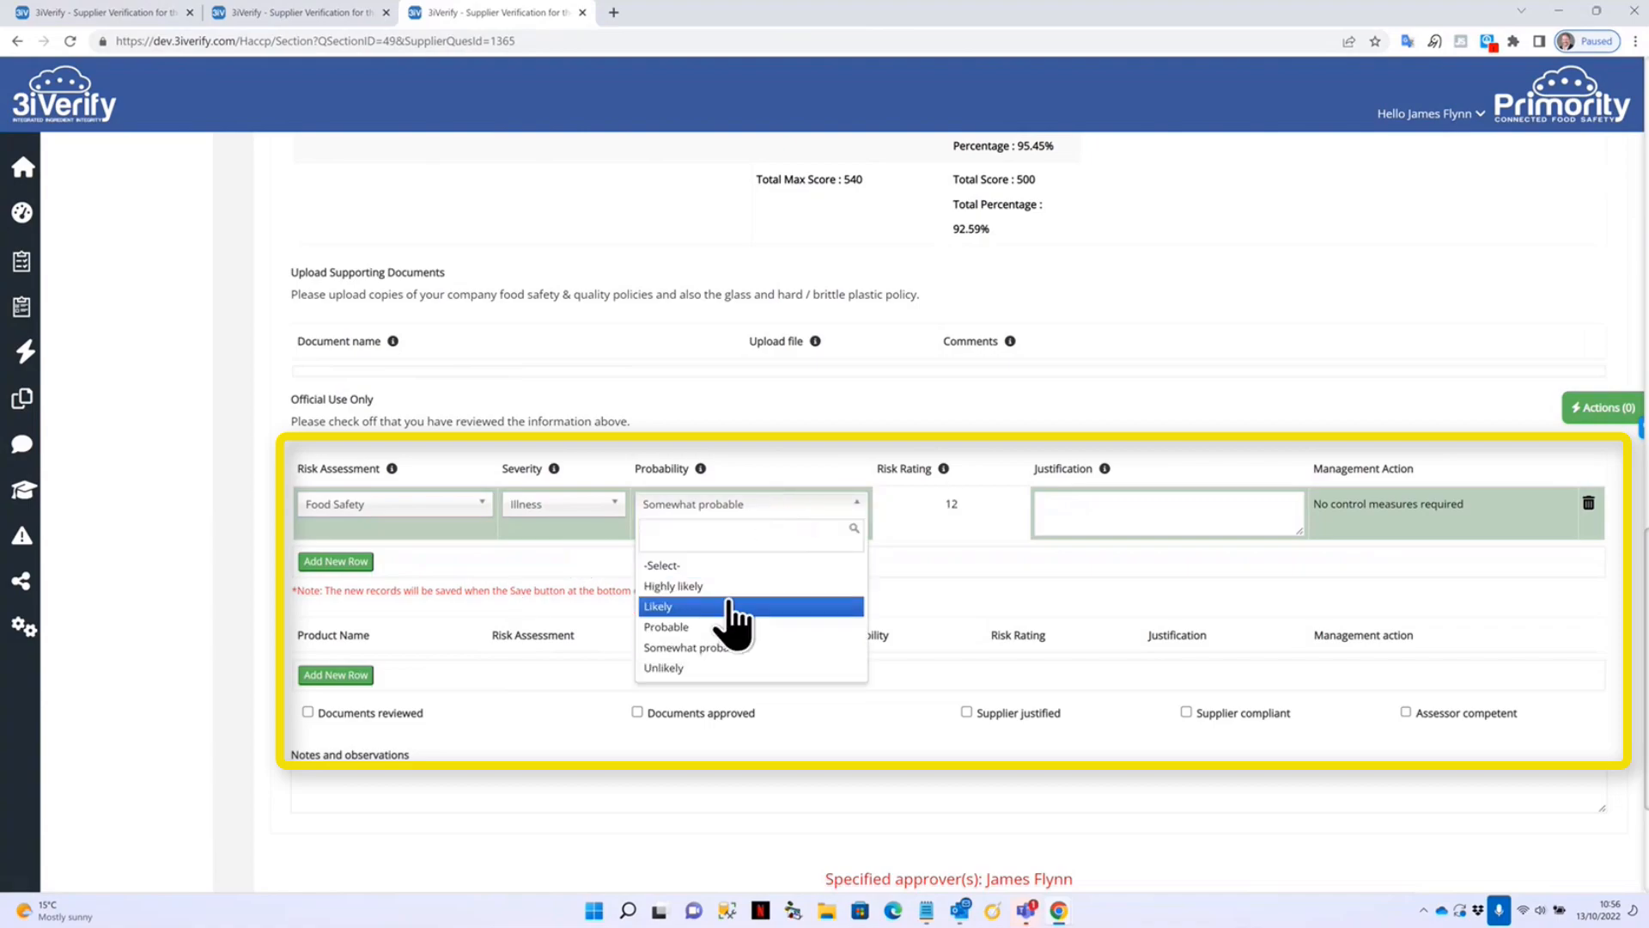
{"action": "left_click", "coordinate": [738, 586]}
Enter 'Justification' for the risk and add a blank product risk row.
{"action": "left_click", "coordinate": [1089, 507]}
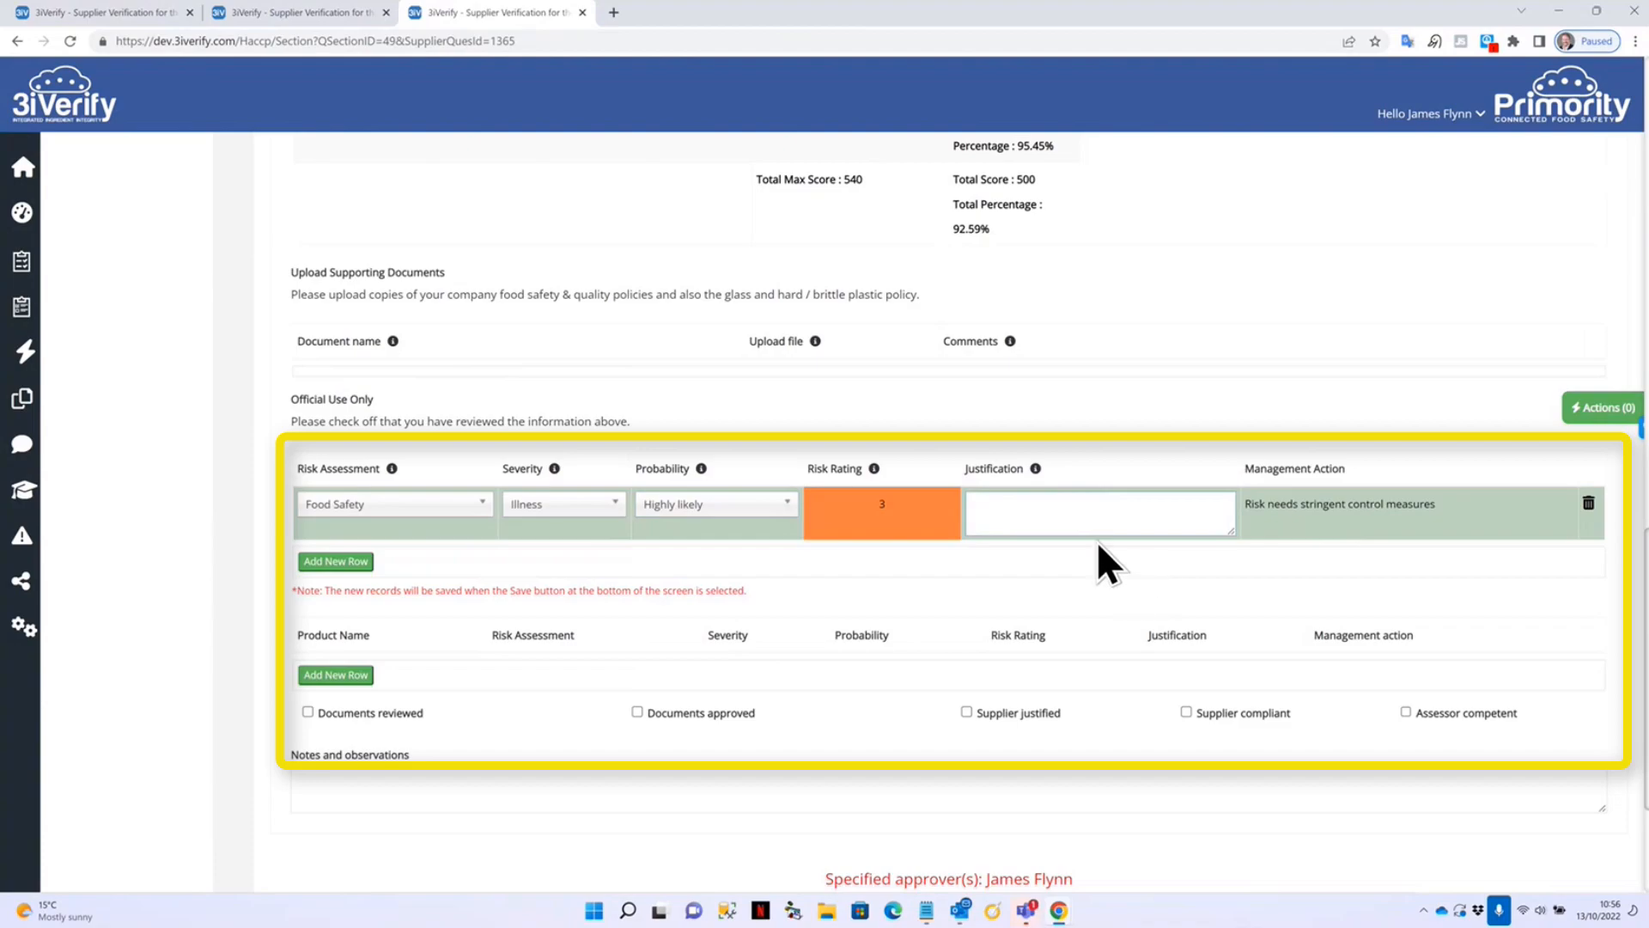
{"action": "type", "text": "Justification"}
{"action": "scroll", "coordinate": [541, 563], "scroll_direction": "down", "scroll_amount": 1}
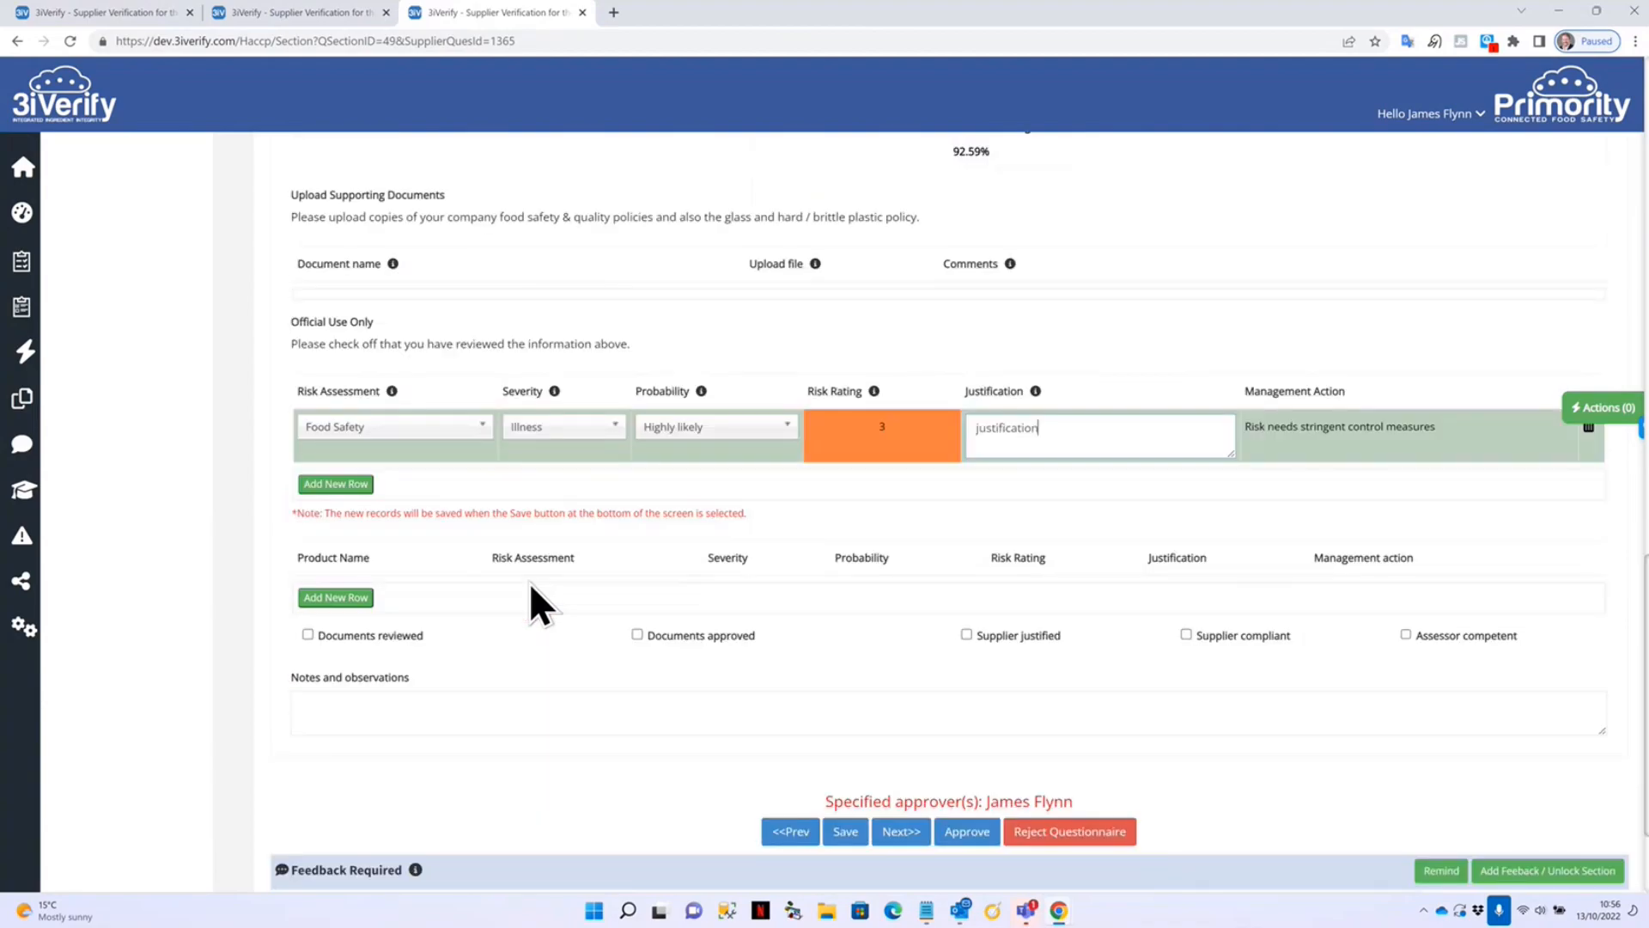
{"action": "left_click", "coordinate": [332, 593]}
Fill the product row: raw material, Food Safety, Severe illness, Highly likely, justification 'justification'.
{"action": "left_click", "coordinate": [416, 593]}
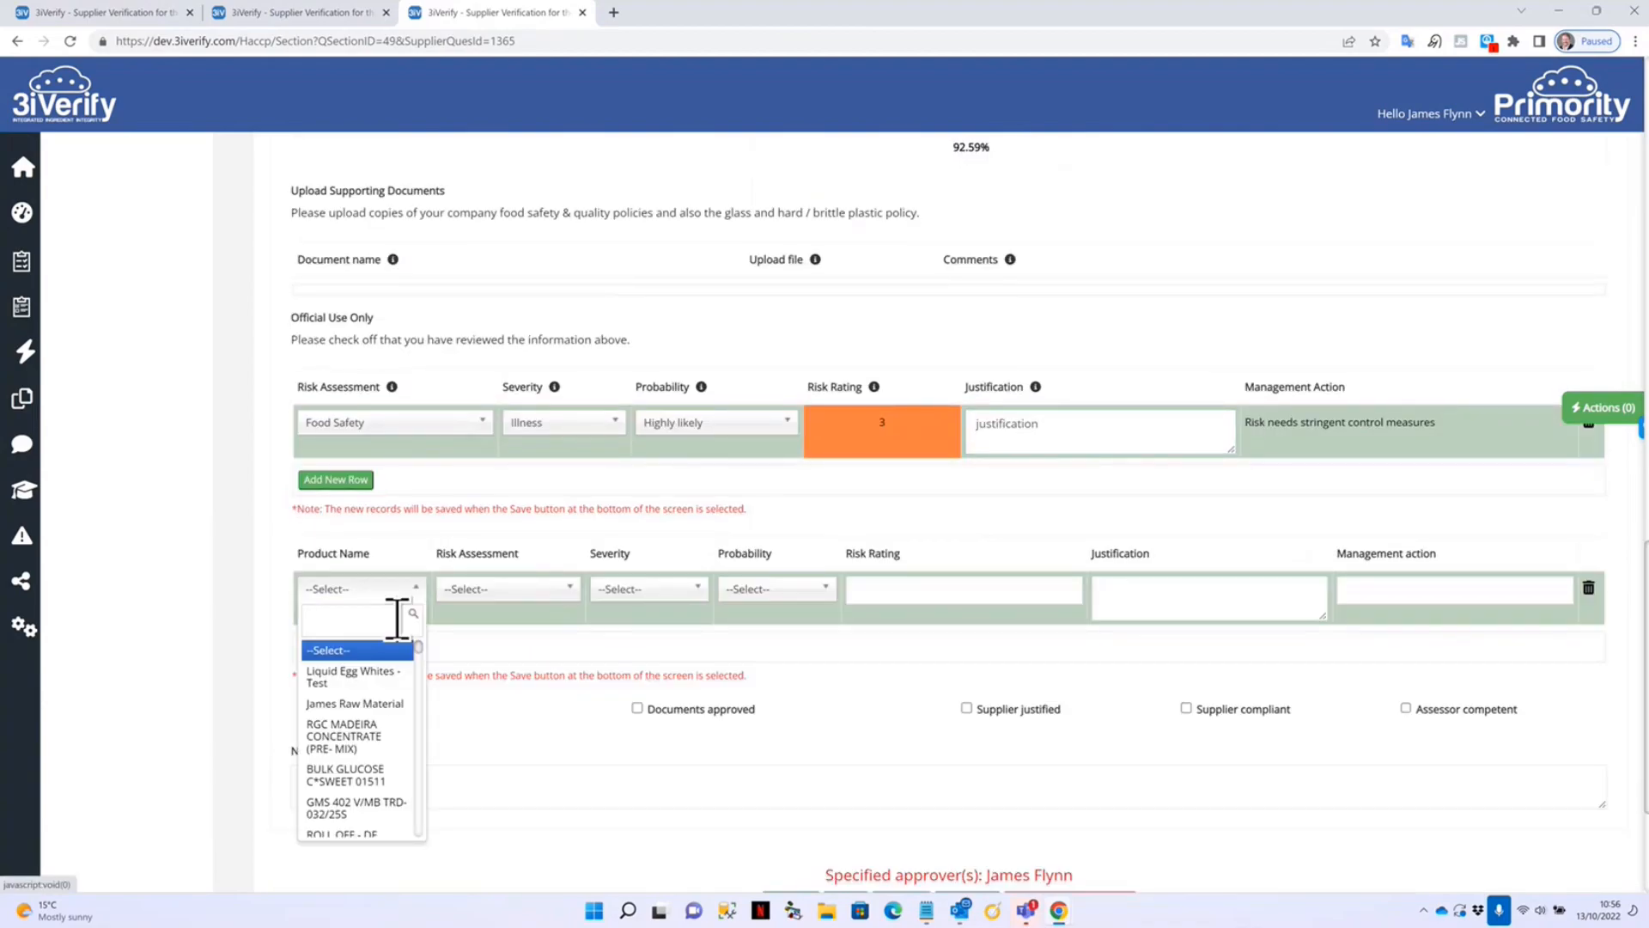
{"action": "left_click", "coordinate": [360, 703]}
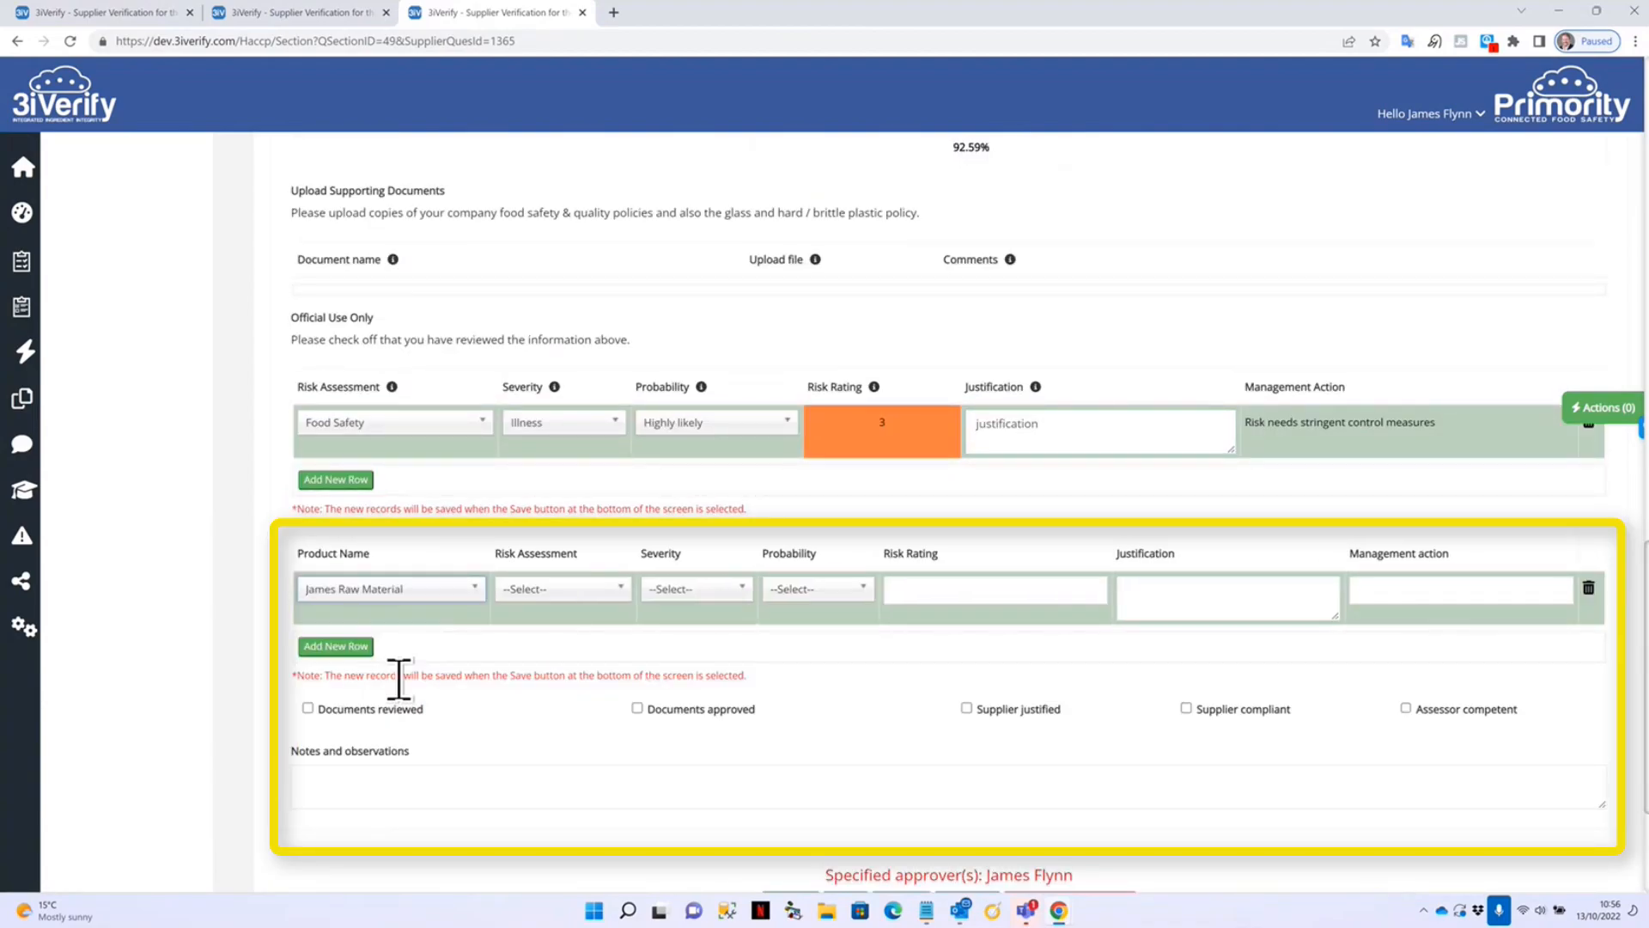
{"action": "left_click", "coordinate": [502, 589]}
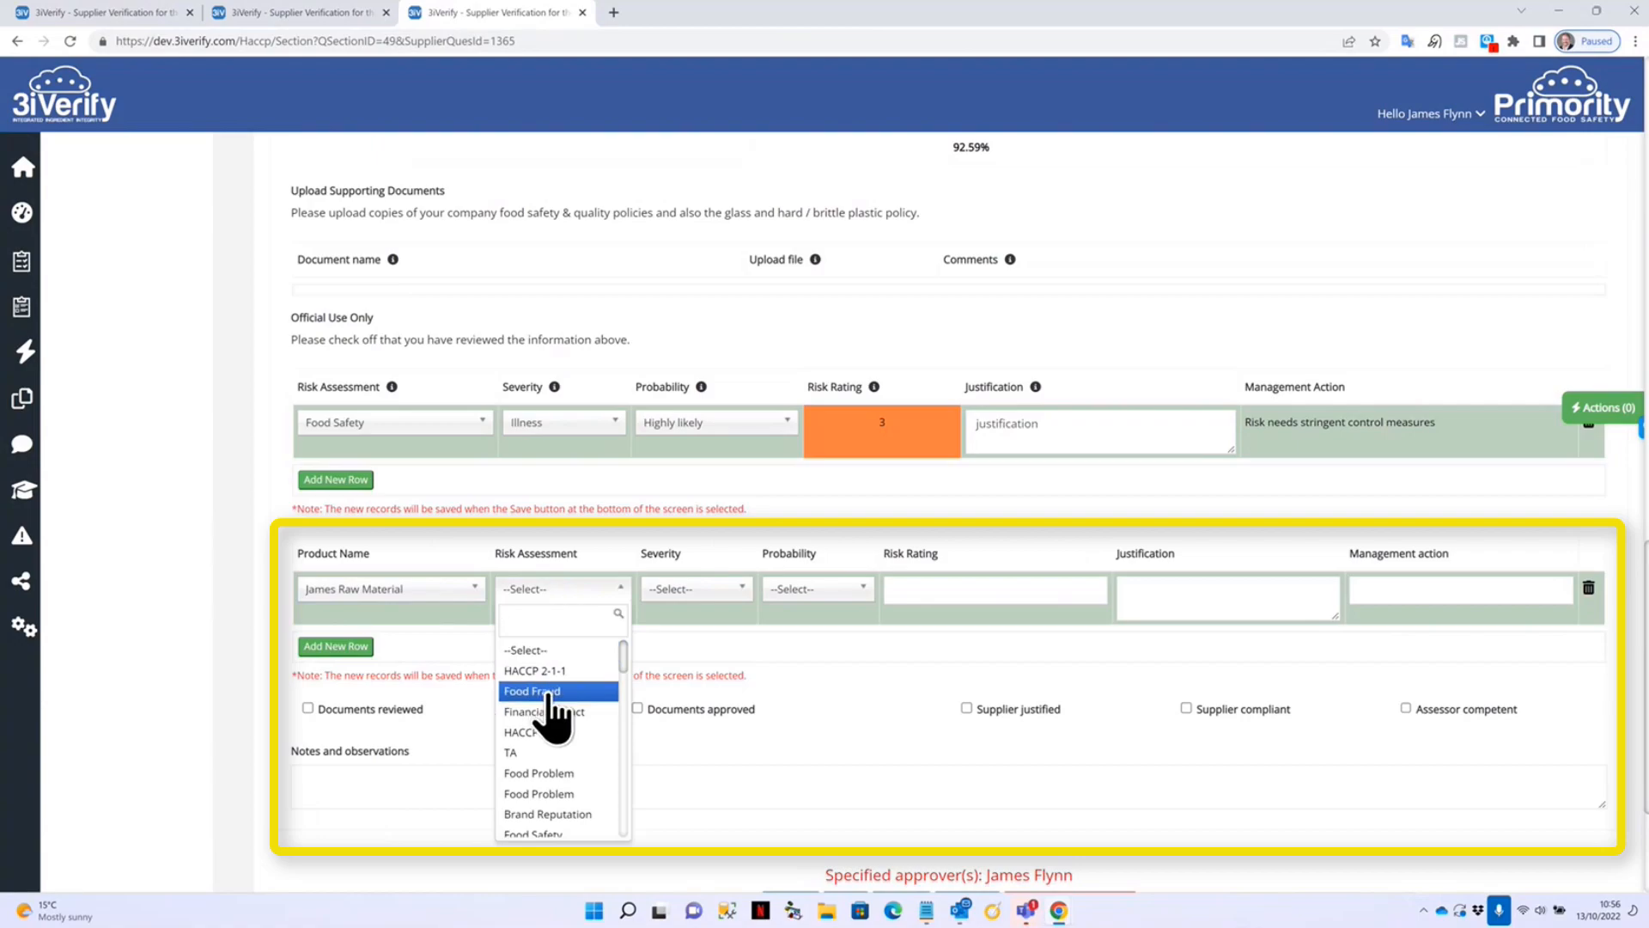
{"action": "scroll", "coordinate": [587, 810], "scroll_direction": "down", "scroll_amount": 1}
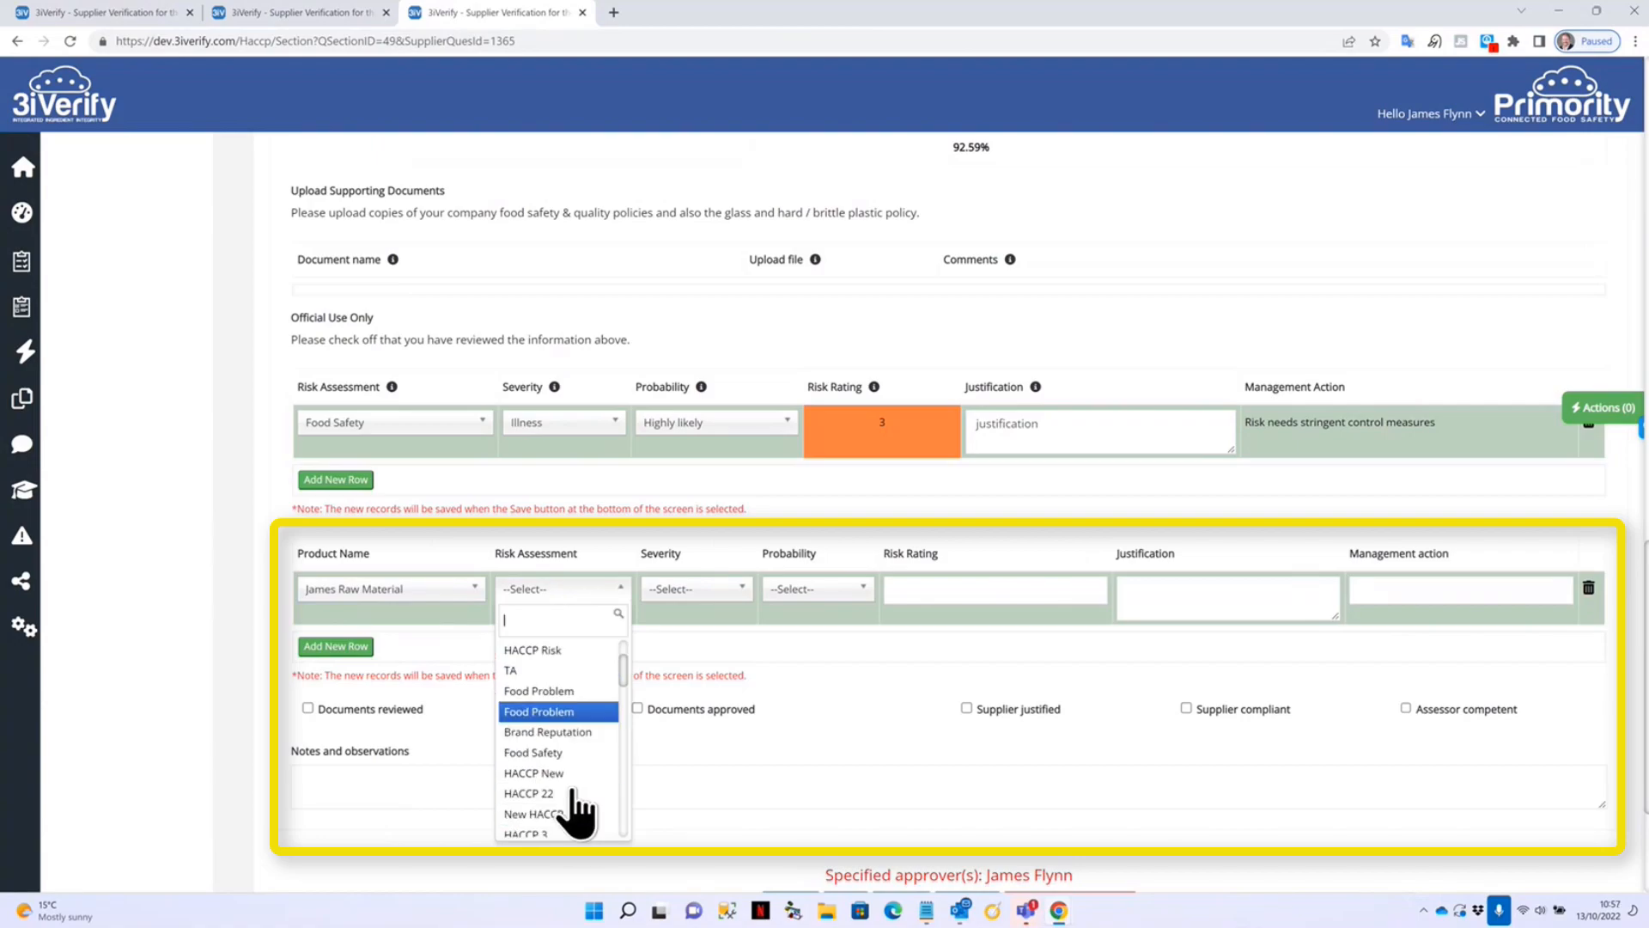
{"action": "left_click", "coordinate": [574, 756]}
{"action": "left_click", "coordinate": [713, 589]}
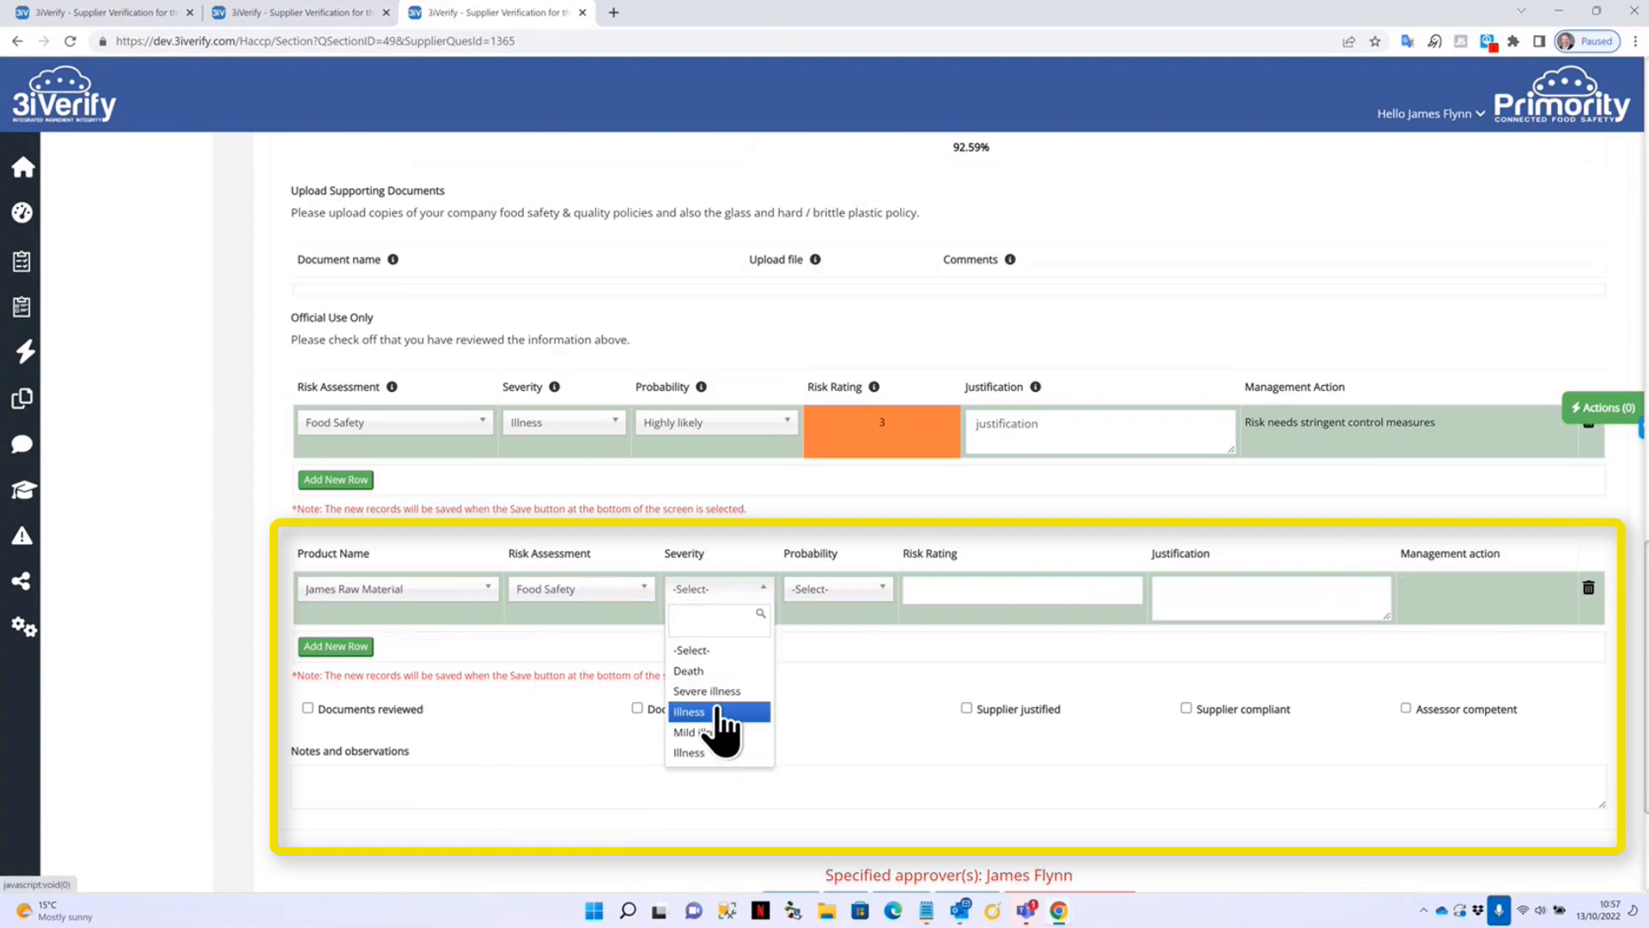
{"action": "left_click", "coordinate": [724, 723]}
{"action": "left_click", "coordinate": [865, 595]}
{"action": "left_click", "coordinate": [908, 671]}
{"action": "left_click", "coordinate": [1233, 593]}
{"action": "type", "text": "justification"}
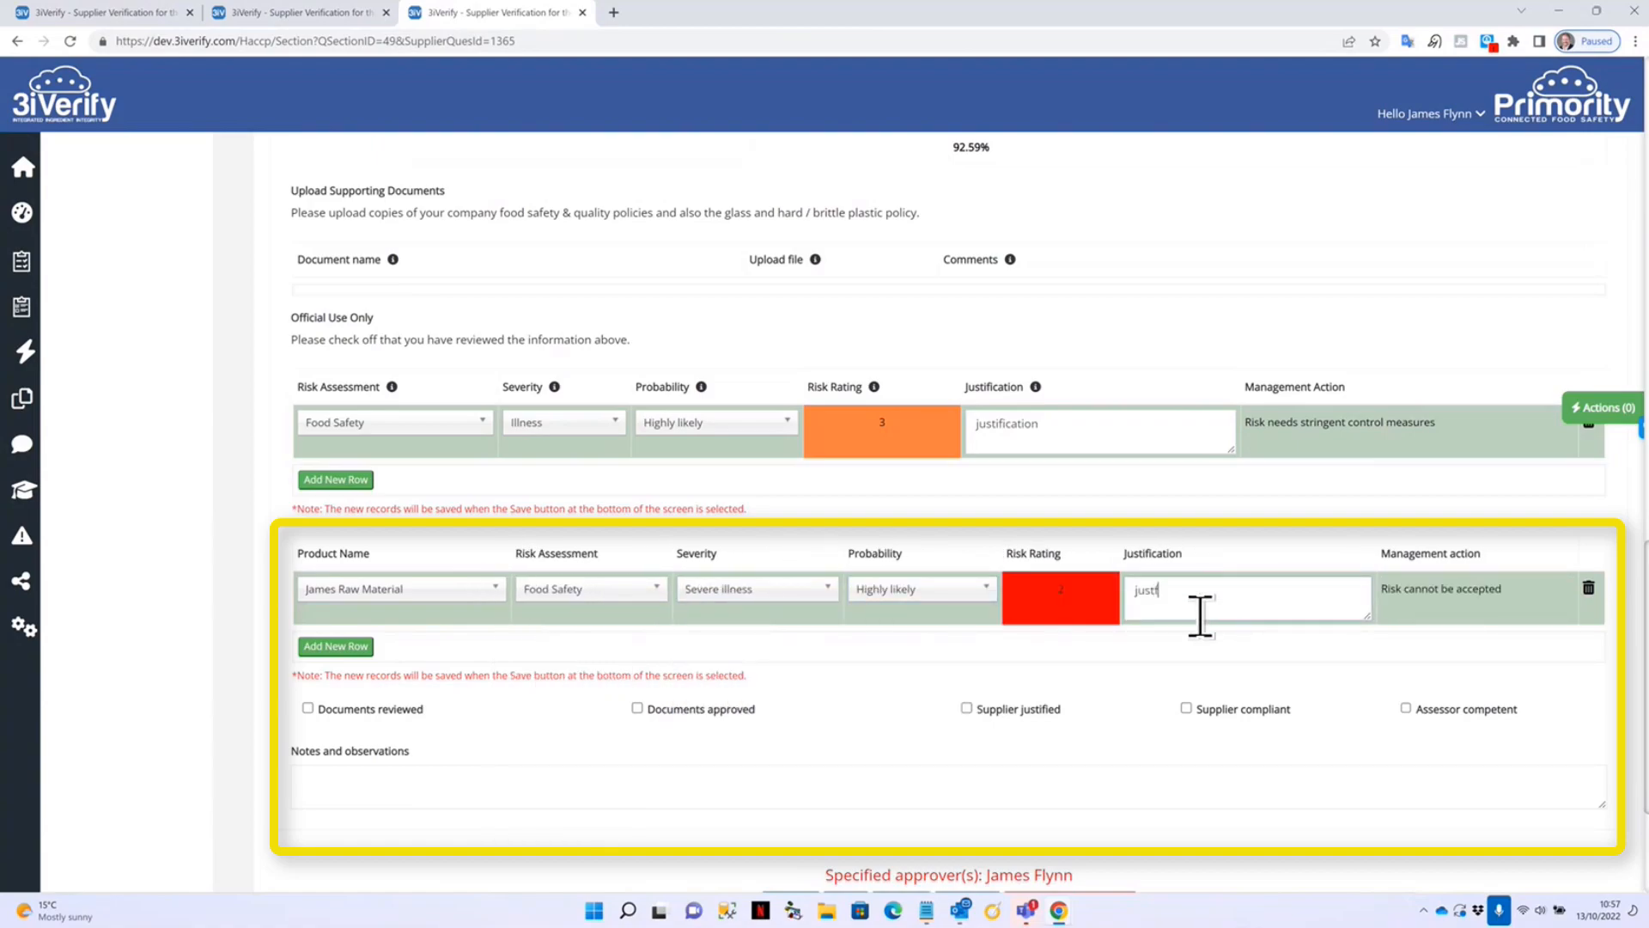
Tick the reviewed, approved and justified checks, then approve the General section.
{"action": "left_click", "coordinate": [366, 717]}
{"action": "left_click", "coordinate": [654, 711]}
{"action": "left_click", "coordinate": [1034, 713]}
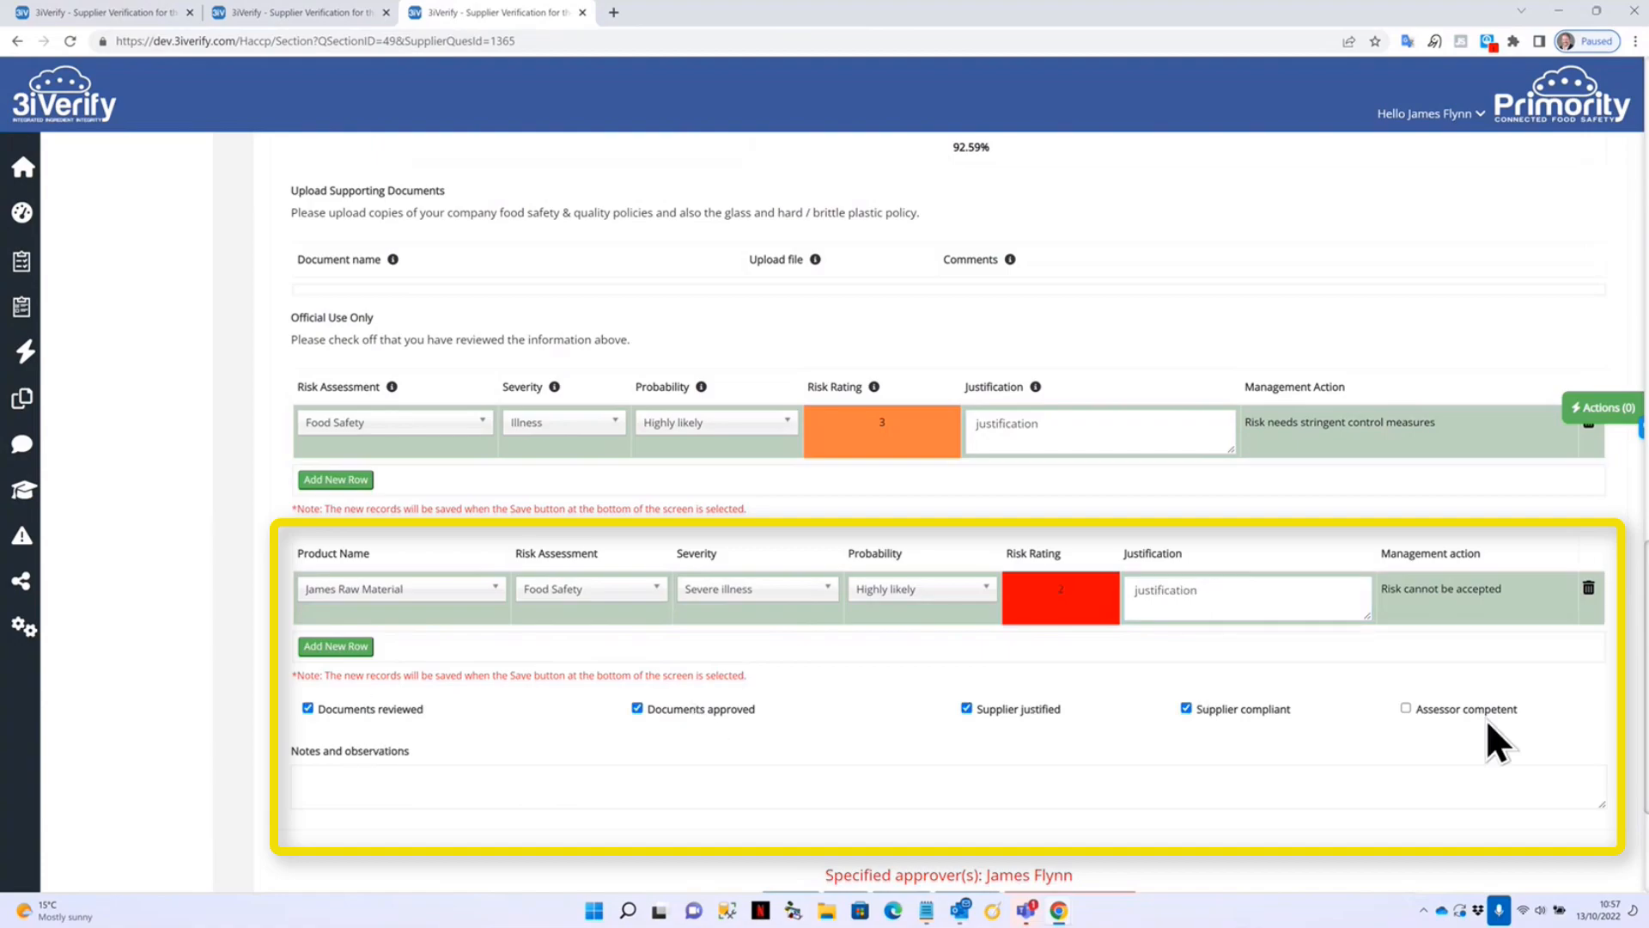
{"action": "scroll", "coordinate": [820, 736], "scroll_direction": "down", "scroll_amount": 3}
{"action": "left_click", "coordinate": [622, 560]}
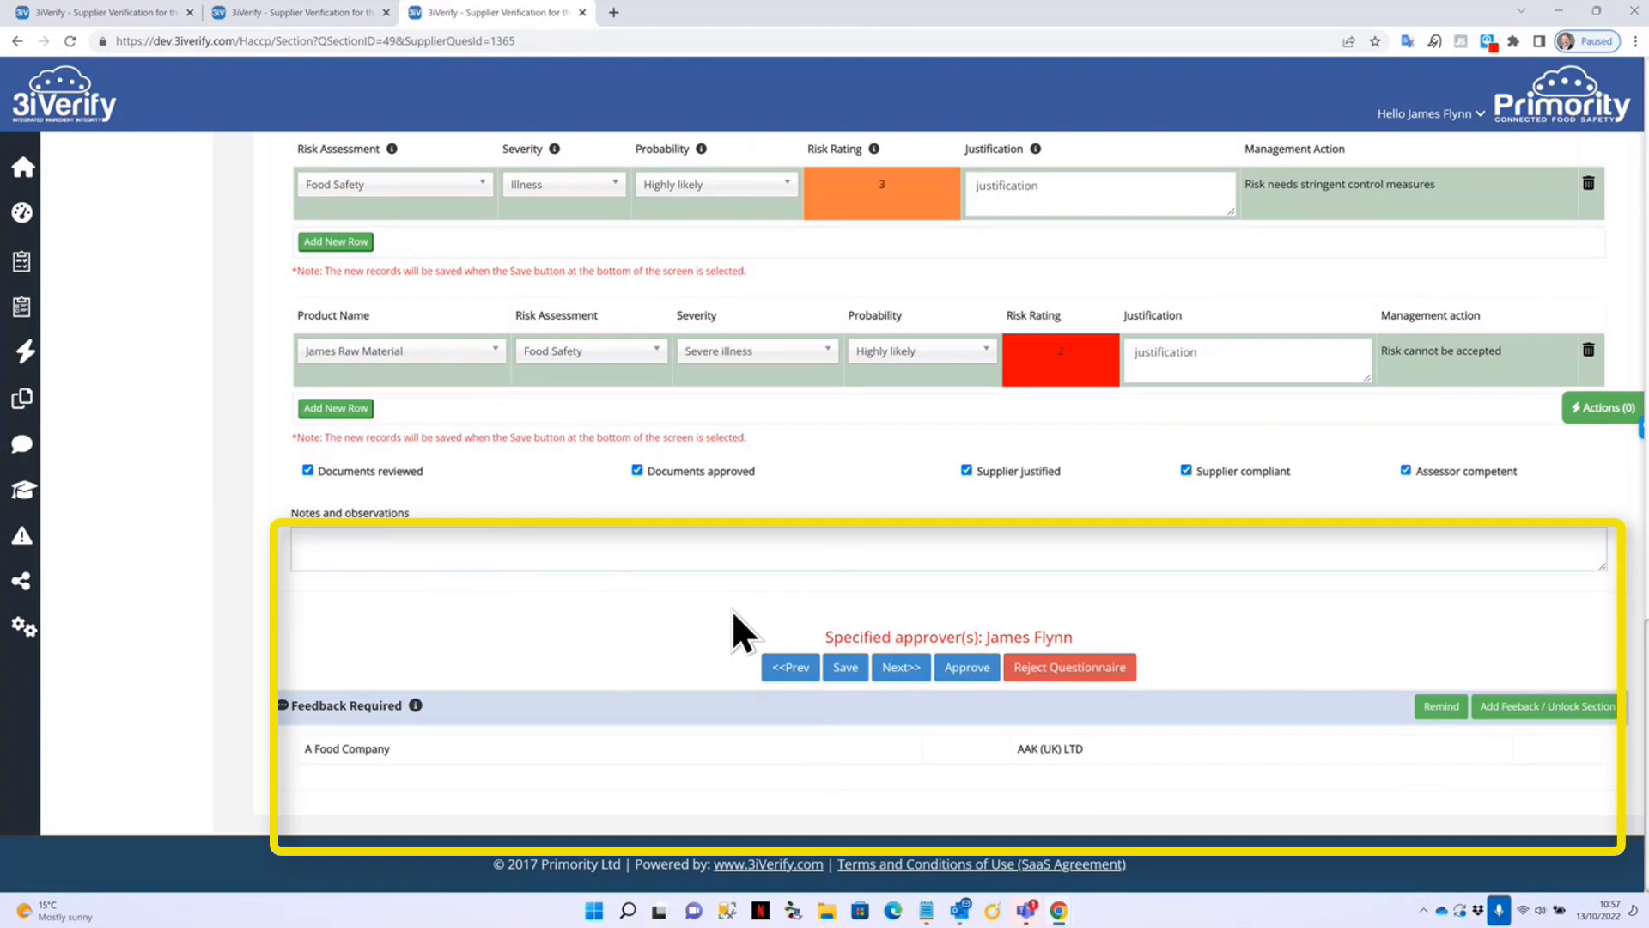
{"action": "left_click_drag", "start_coordinate": [824, 636], "coordinate": [1121, 650]}
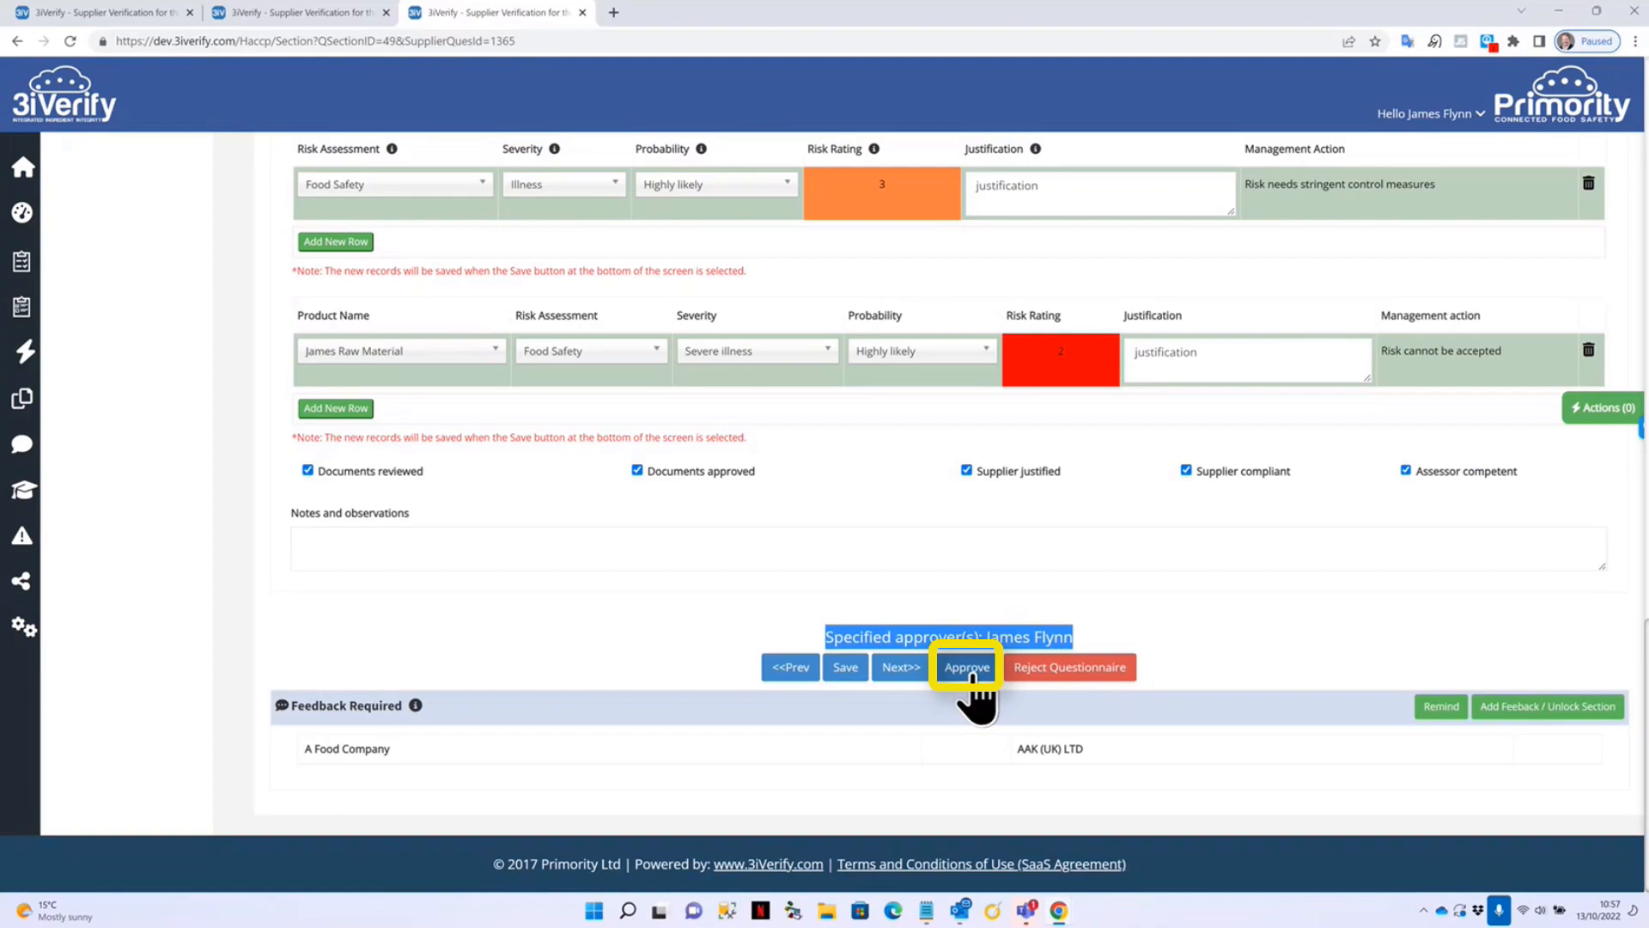
{"action": "left_click", "coordinate": [1041, 623]}
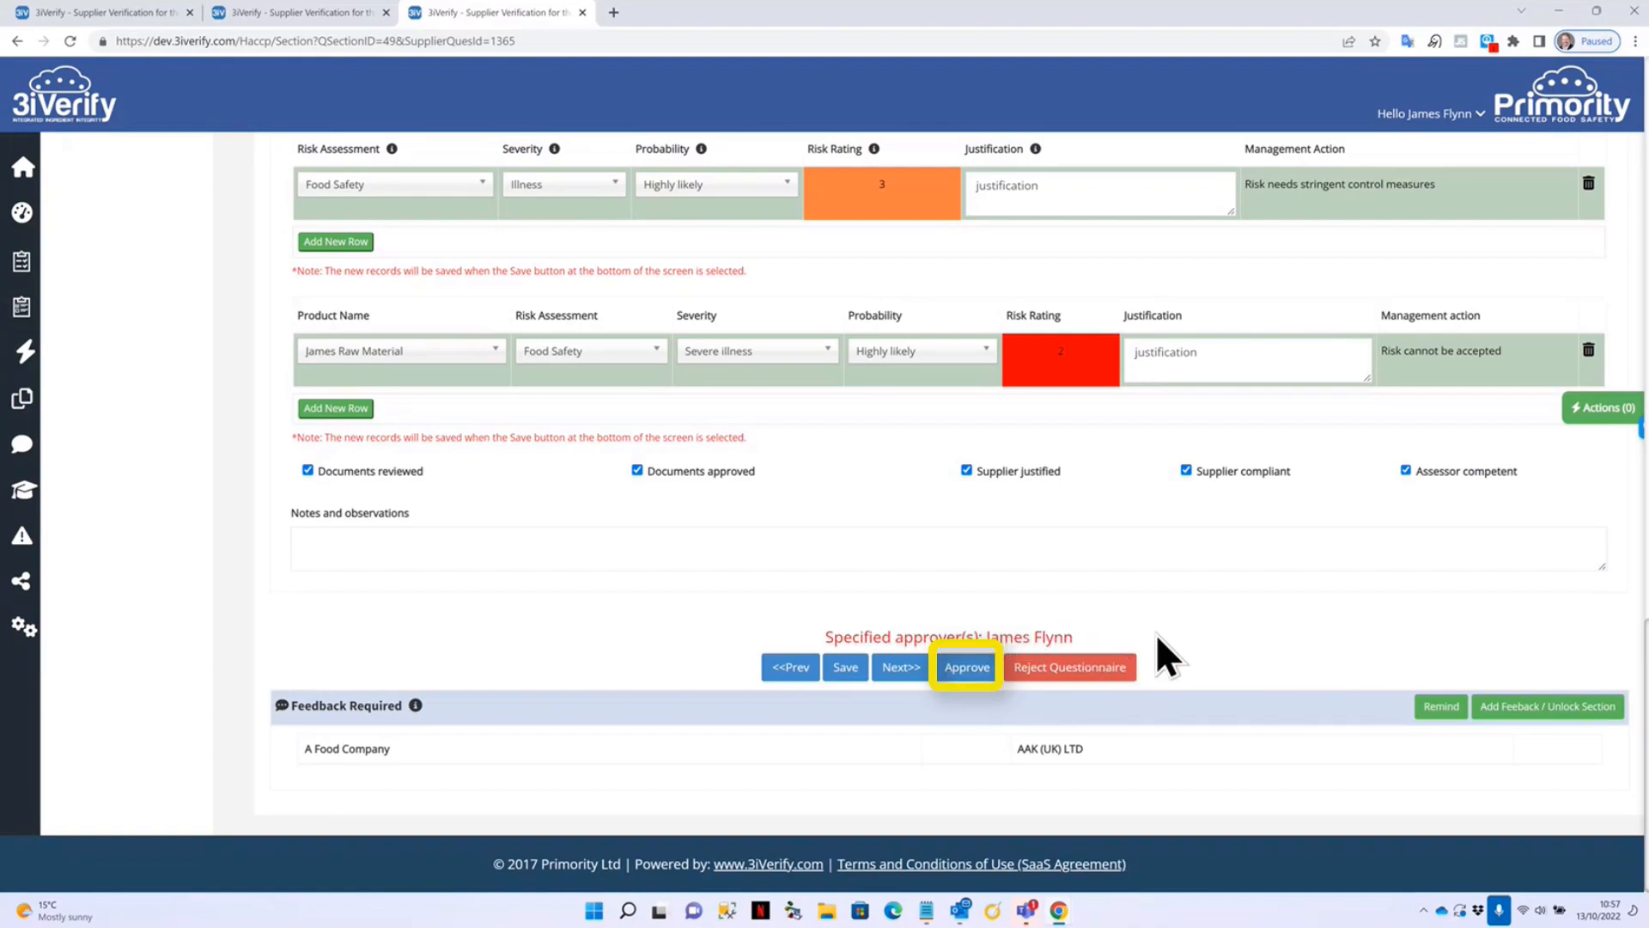
{"action": "left_click", "coordinate": [967, 668]}
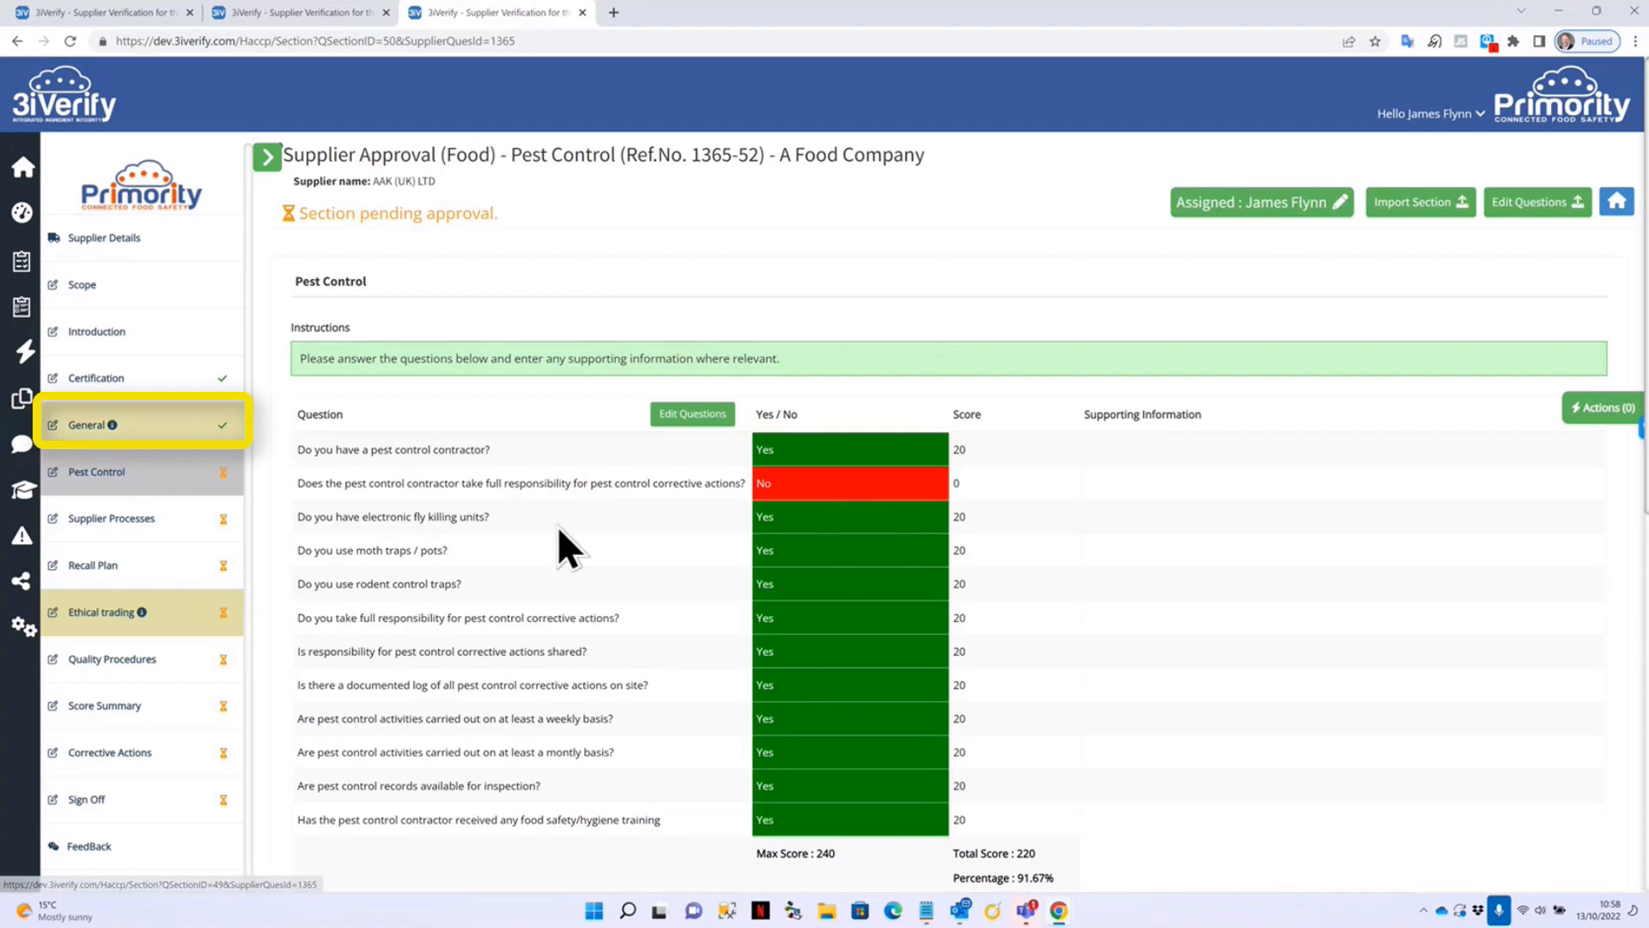
Tick the review checks on Pest Control through Score Summary (1660/1720, 96%), then return to Supplier Processes.
{"action": "scroll", "coordinate": [558, 526], "scroll_direction": "down", "scroll_amount": 8}
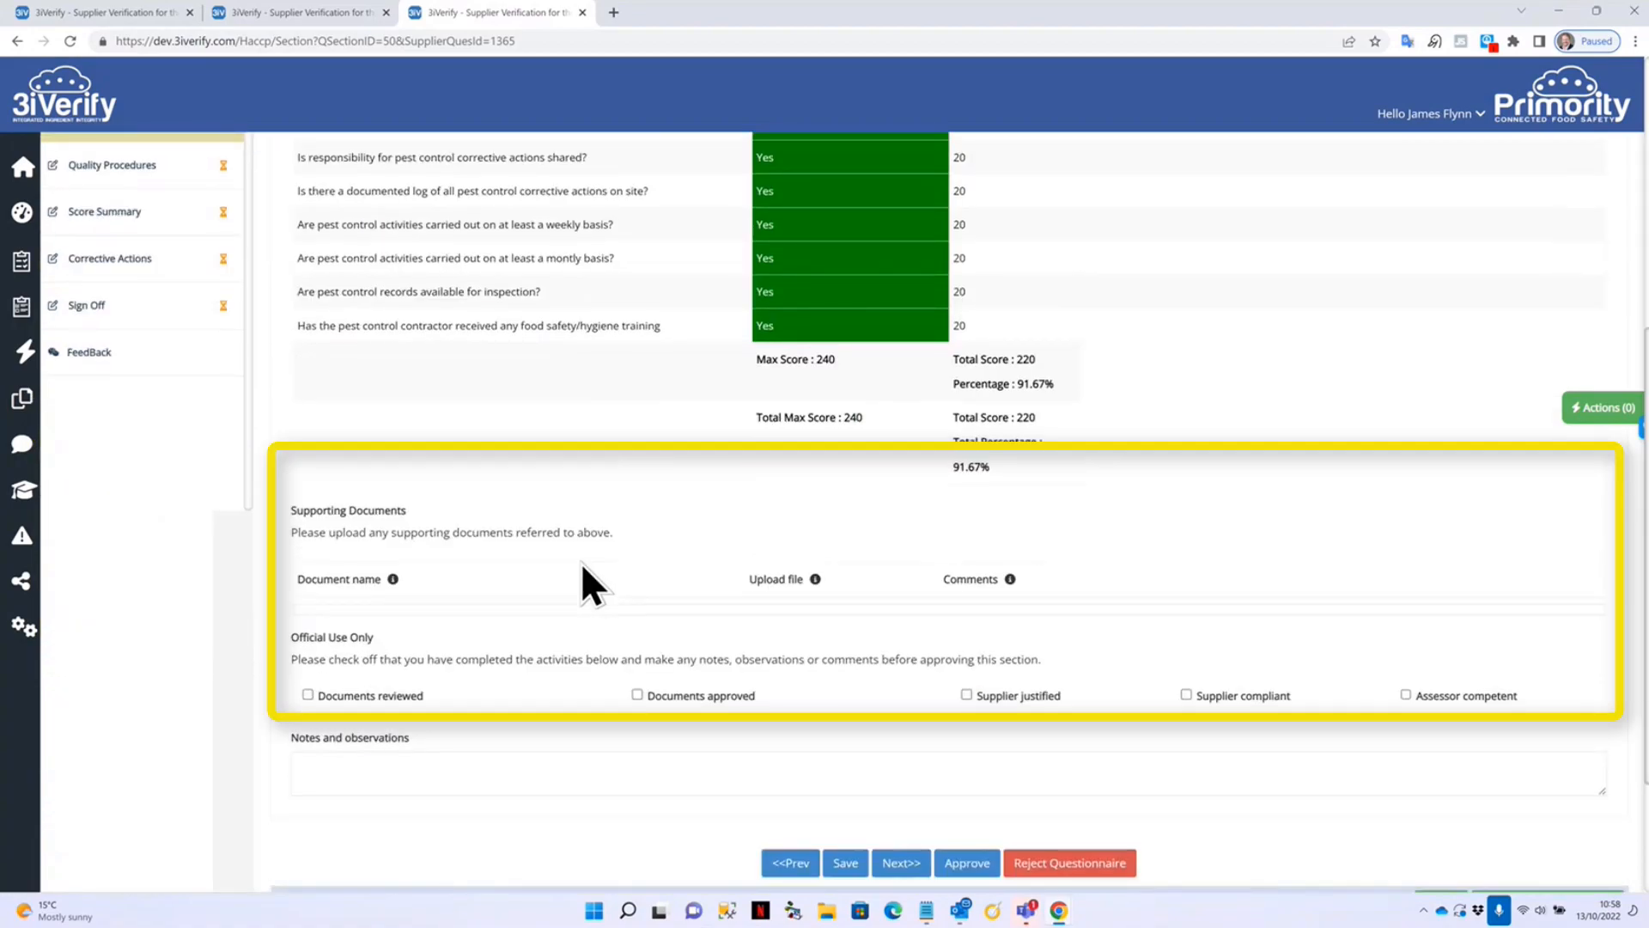
{"action": "left_click", "coordinate": [409, 536]}
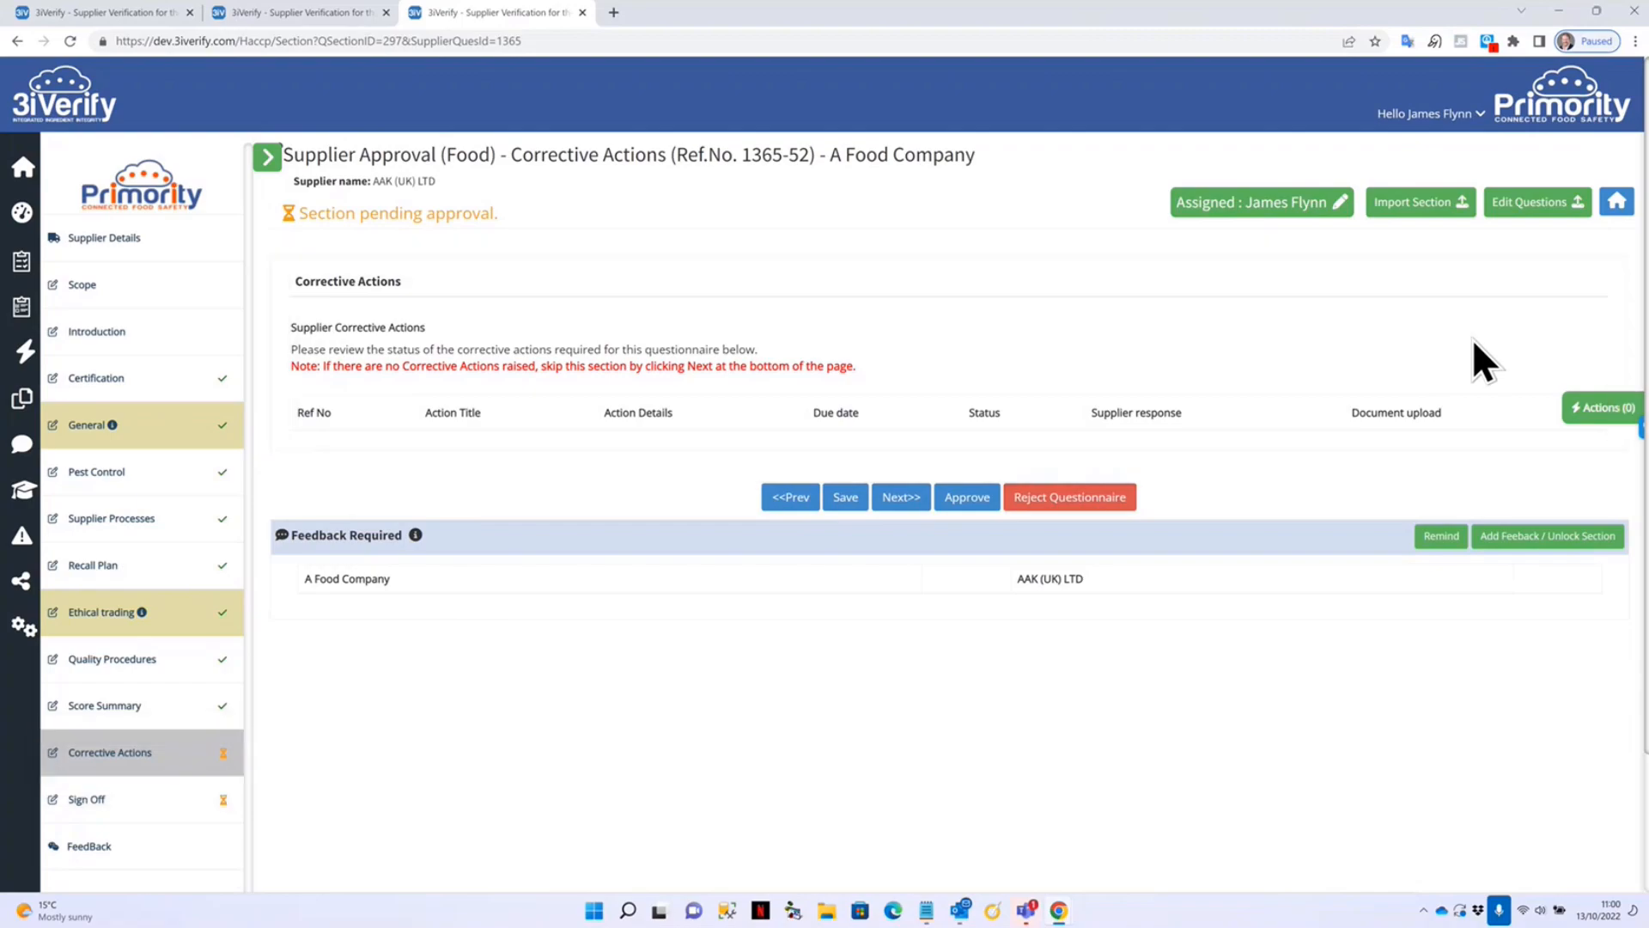
{"action": "left_click", "coordinate": [107, 528]}
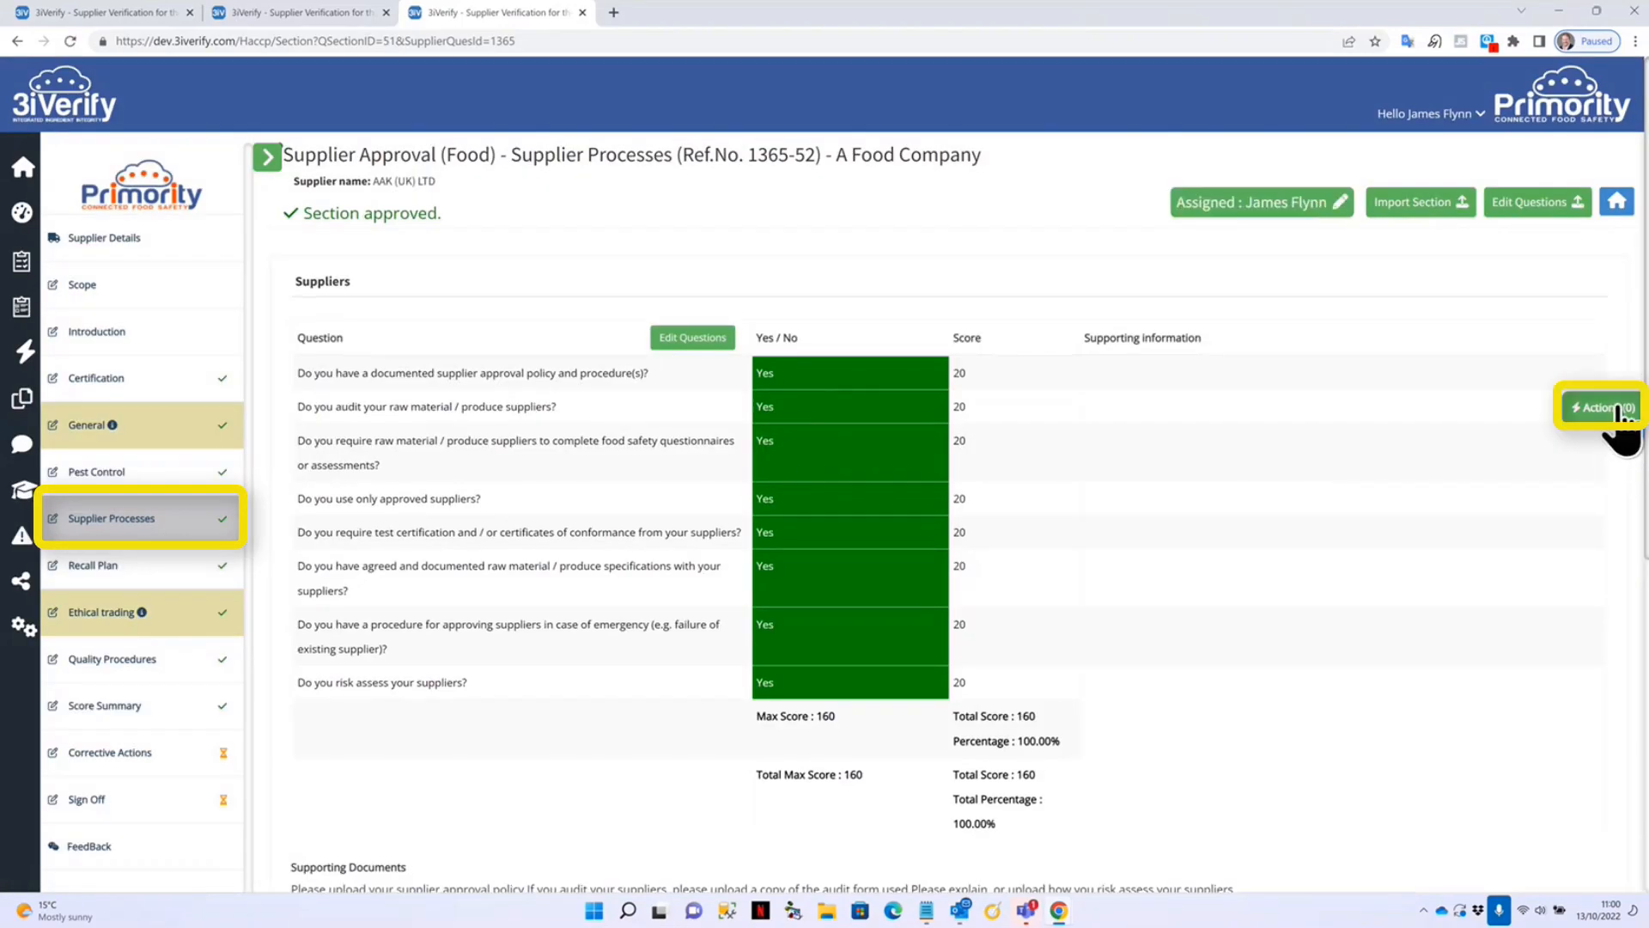
Open Actions for AAK (UK) LTD, page through its Supplier Actions, then return to Questionnaire Actions.
{"action": "left_click", "coordinate": [1613, 411]}
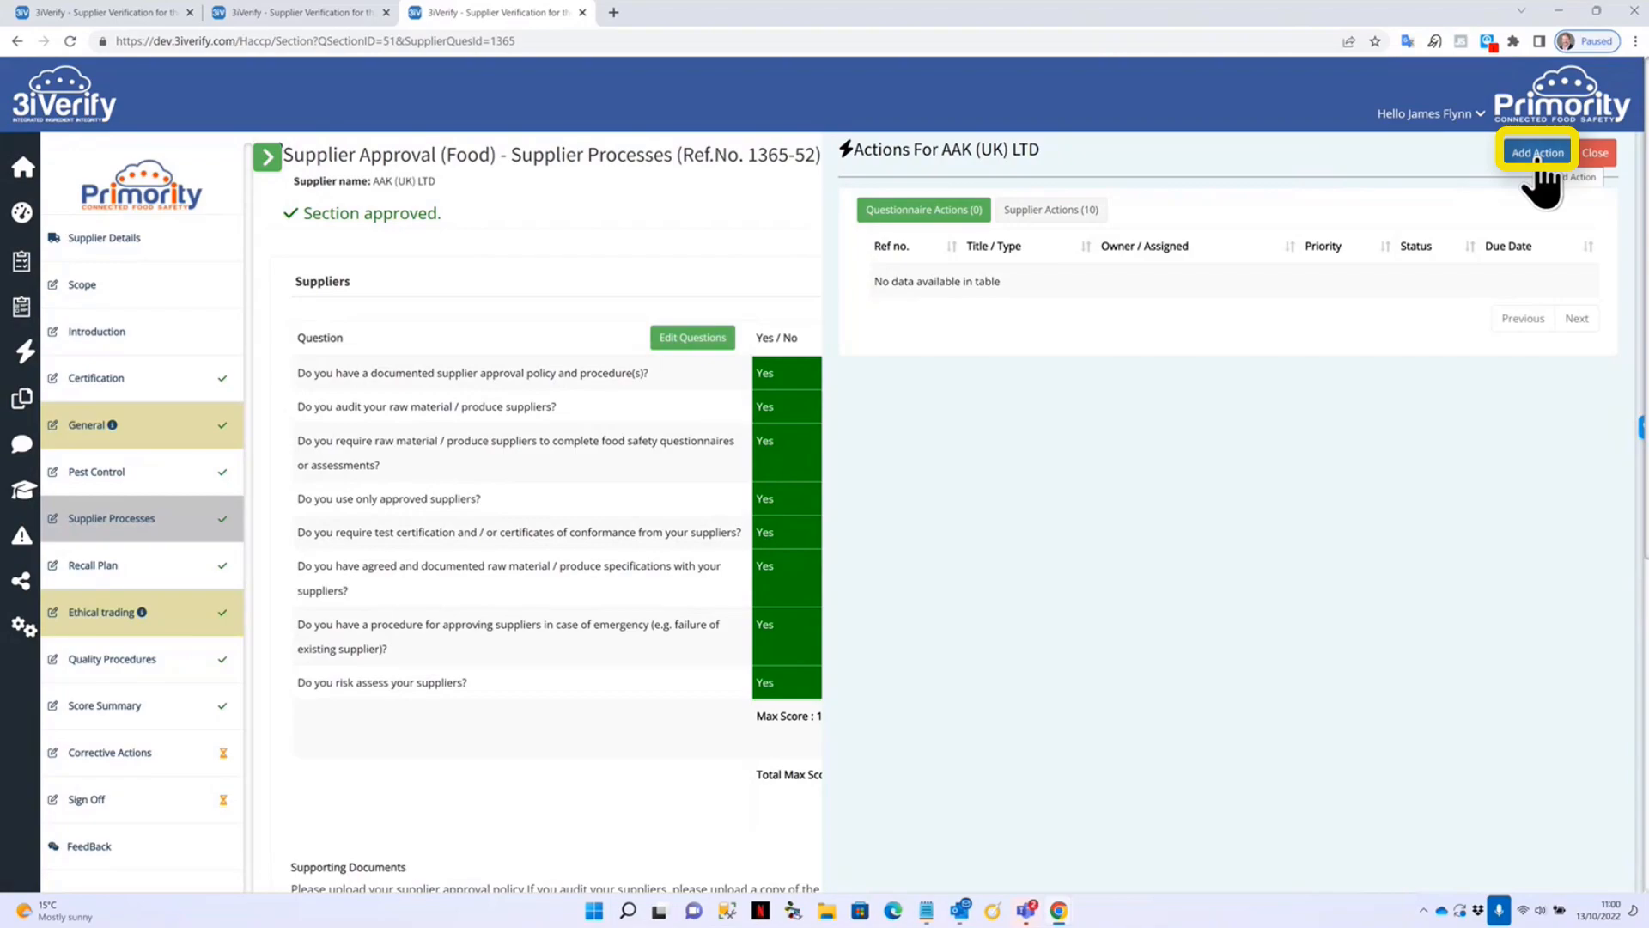
{"action": "left_click", "coordinate": [1040, 215]}
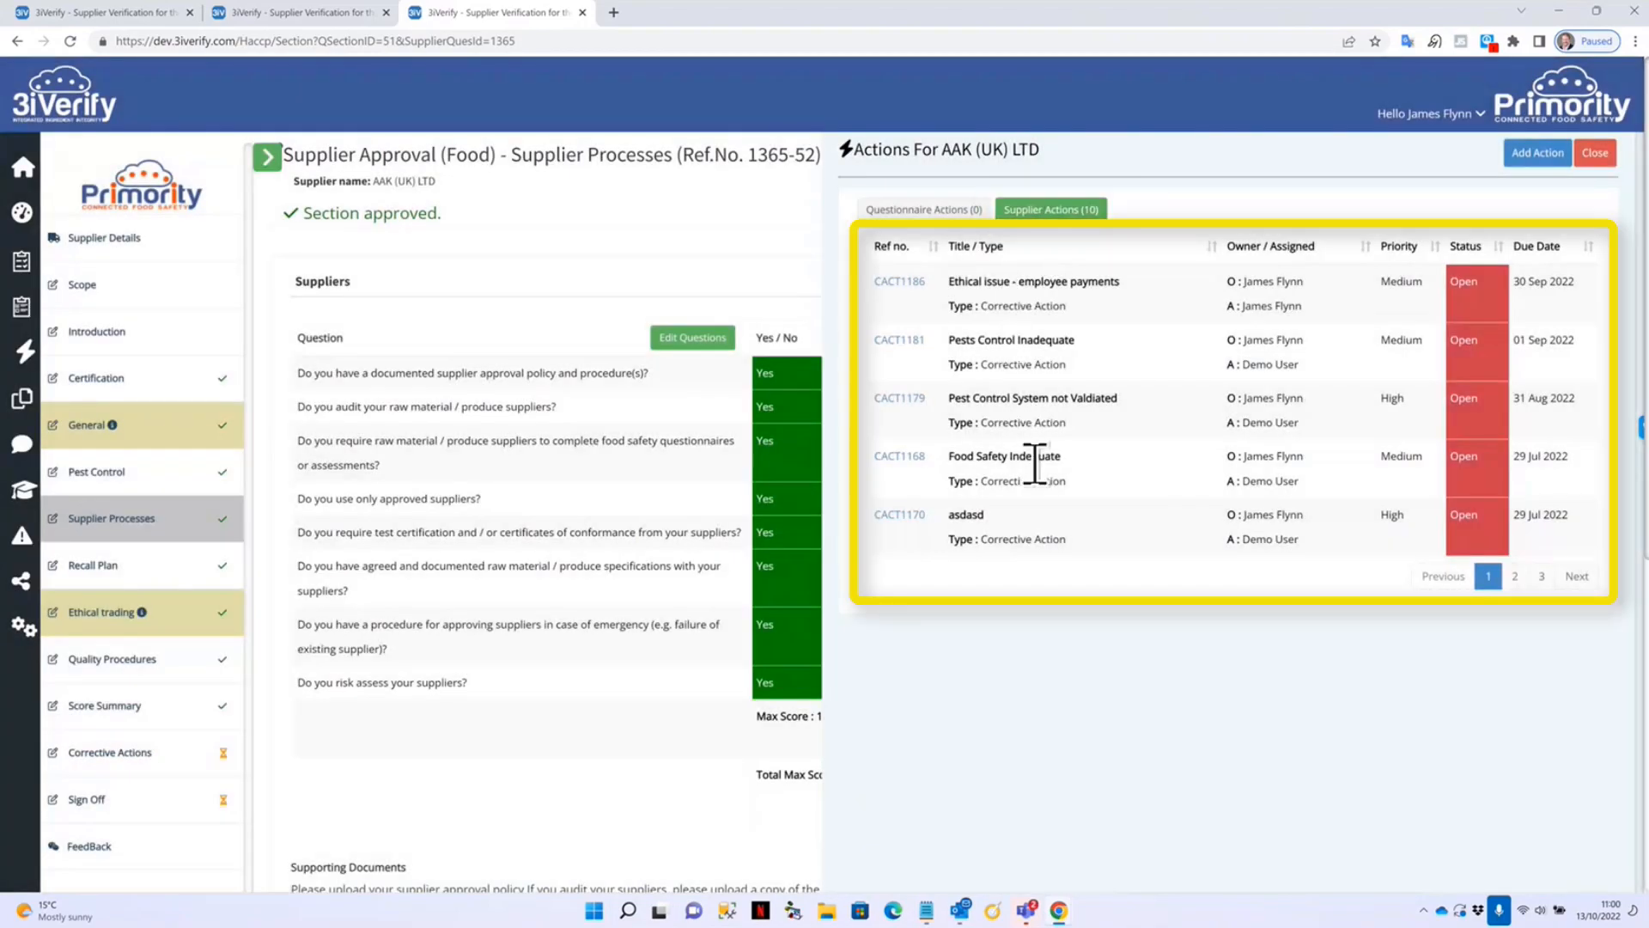
{"action": "left_click", "coordinate": [1515, 575]}
{"action": "left_click", "coordinate": [1542, 575]}
{"action": "left_click", "coordinate": [1515, 344]}
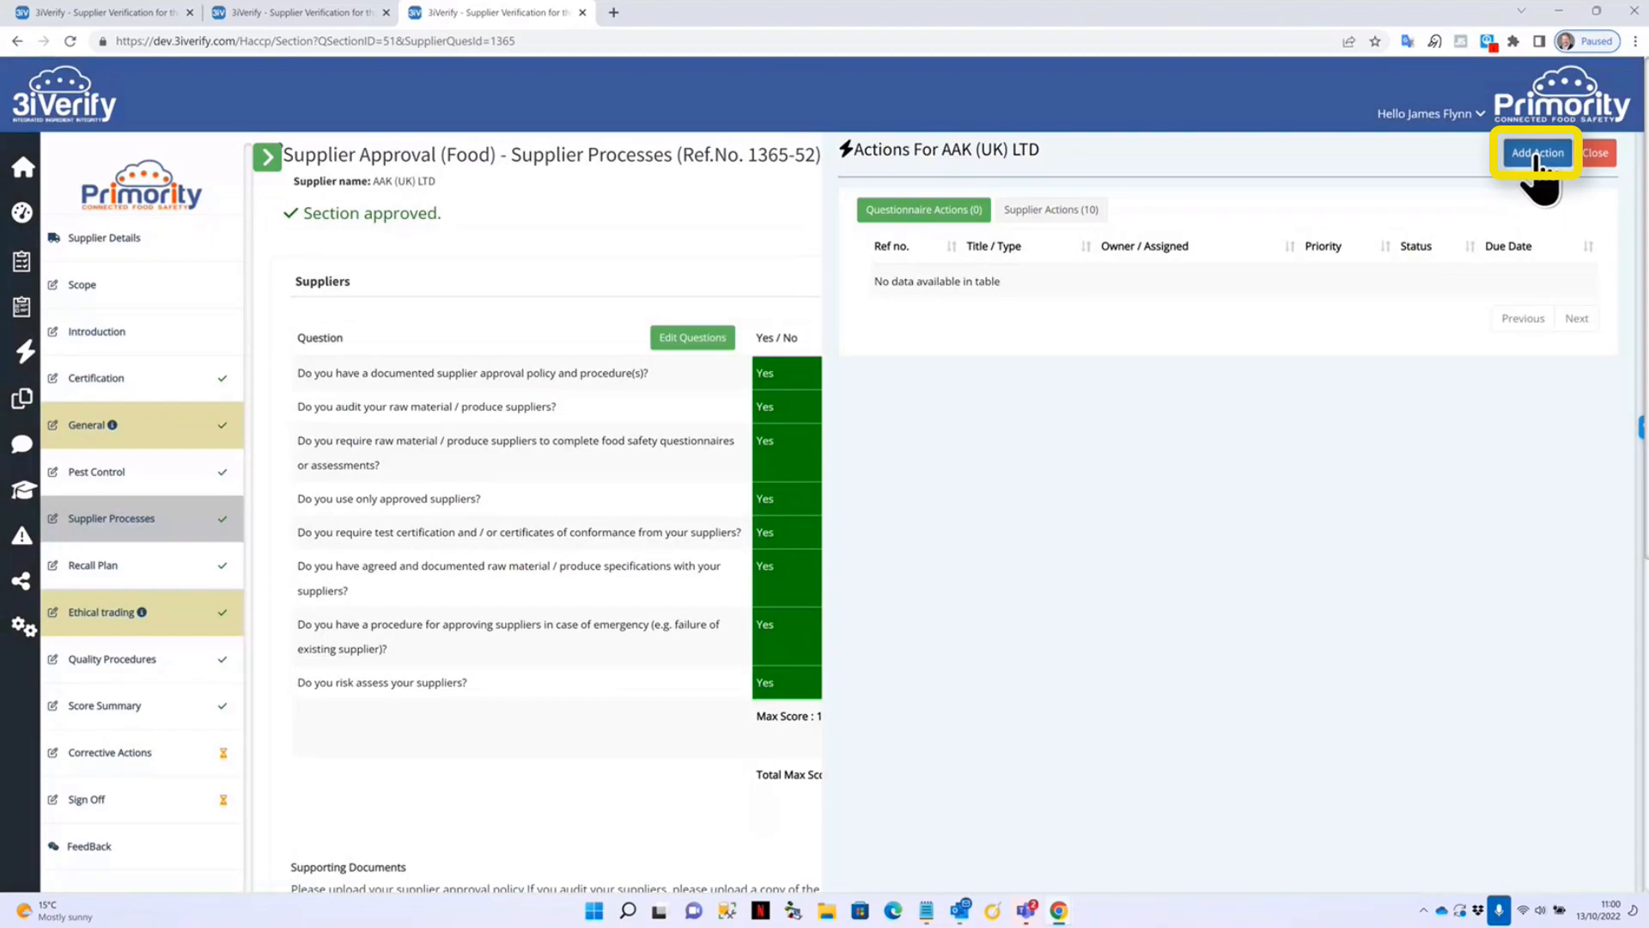
Start a Supplier Non Conformity action 'Supplier Approval is not effective' from the Corrective Action - Supplier template.
{"action": "left_click", "coordinate": [1538, 155]}
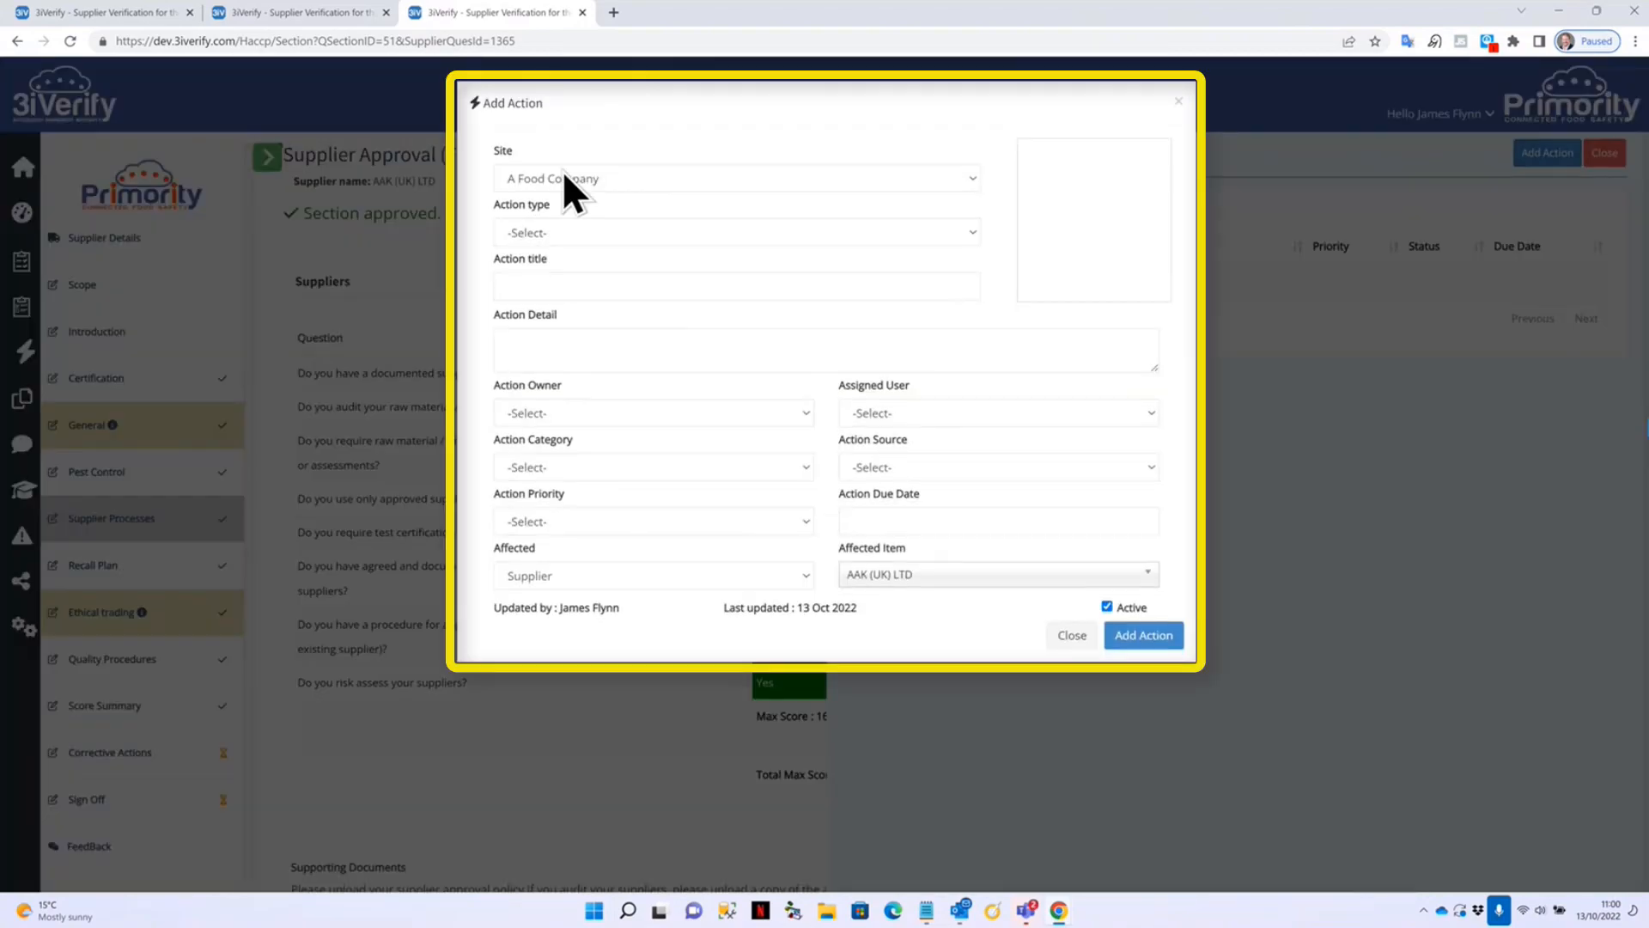
{"action": "left_click", "coordinate": [601, 233]}
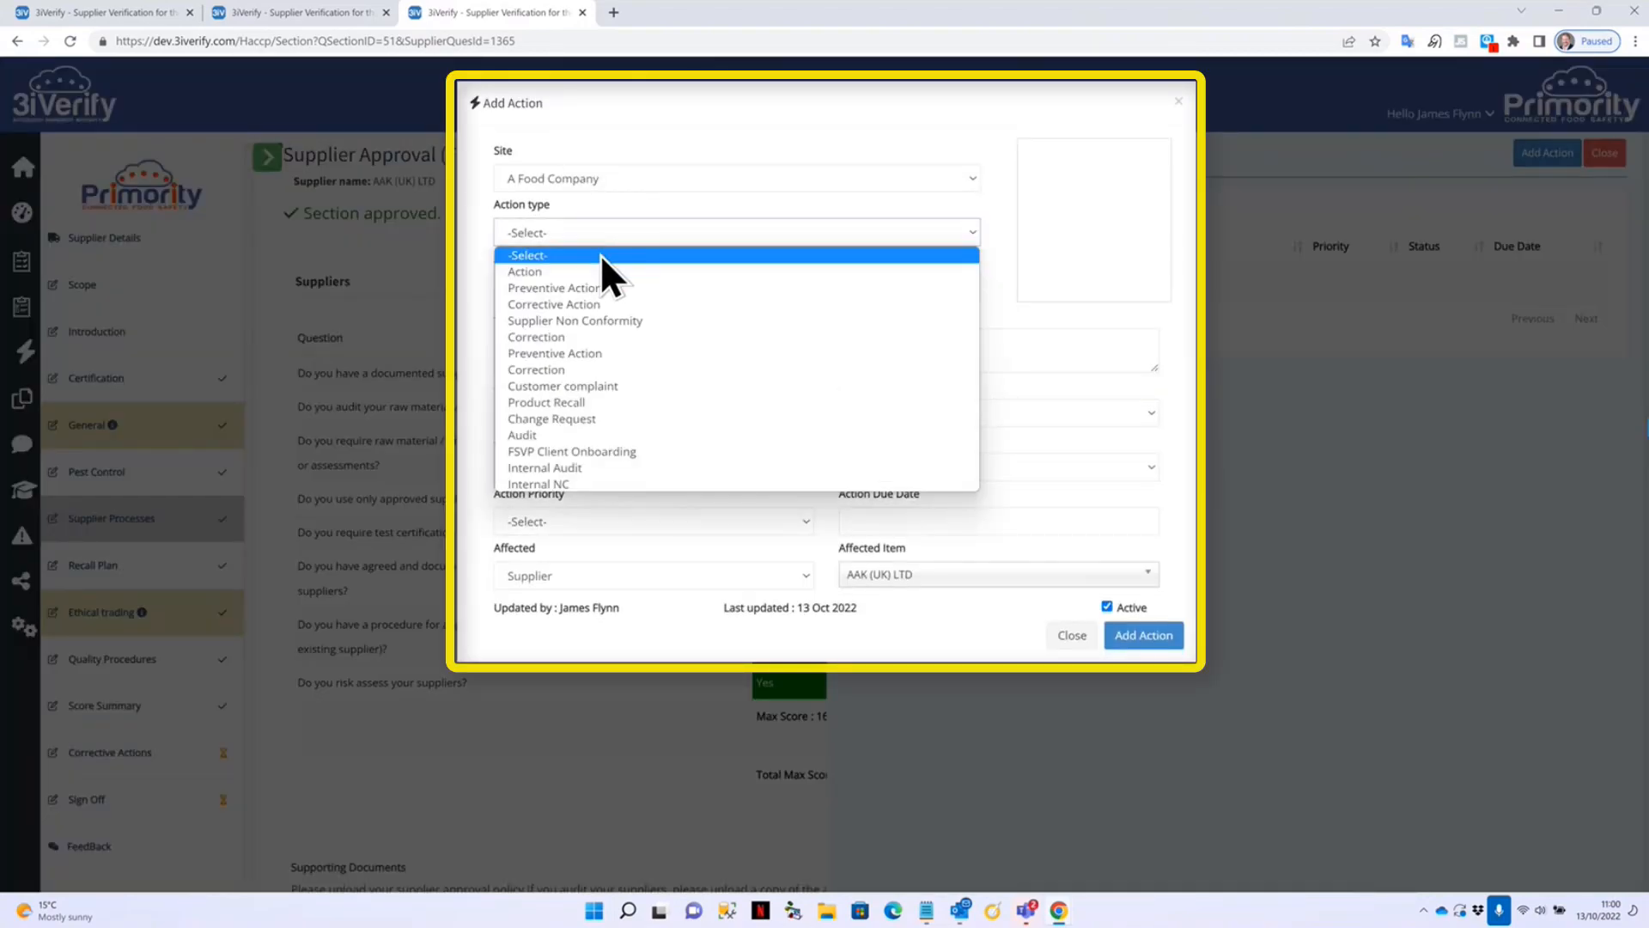
{"action": "left_click", "coordinate": [600, 322]}
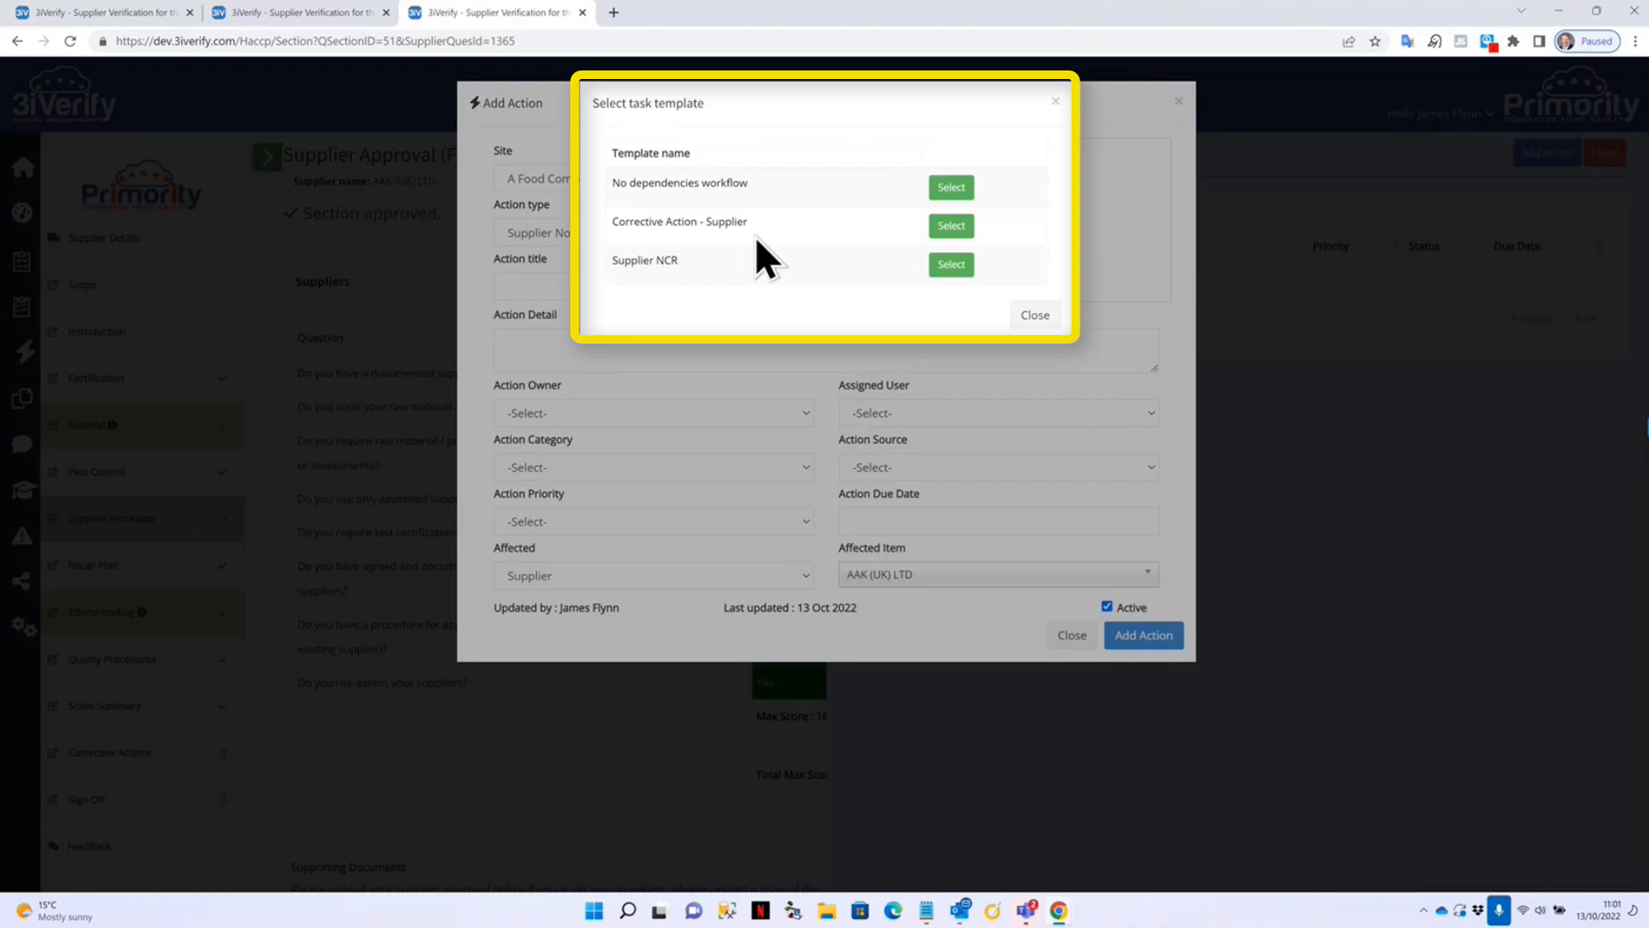
{"action": "left_click", "coordinate": [950, 225]}
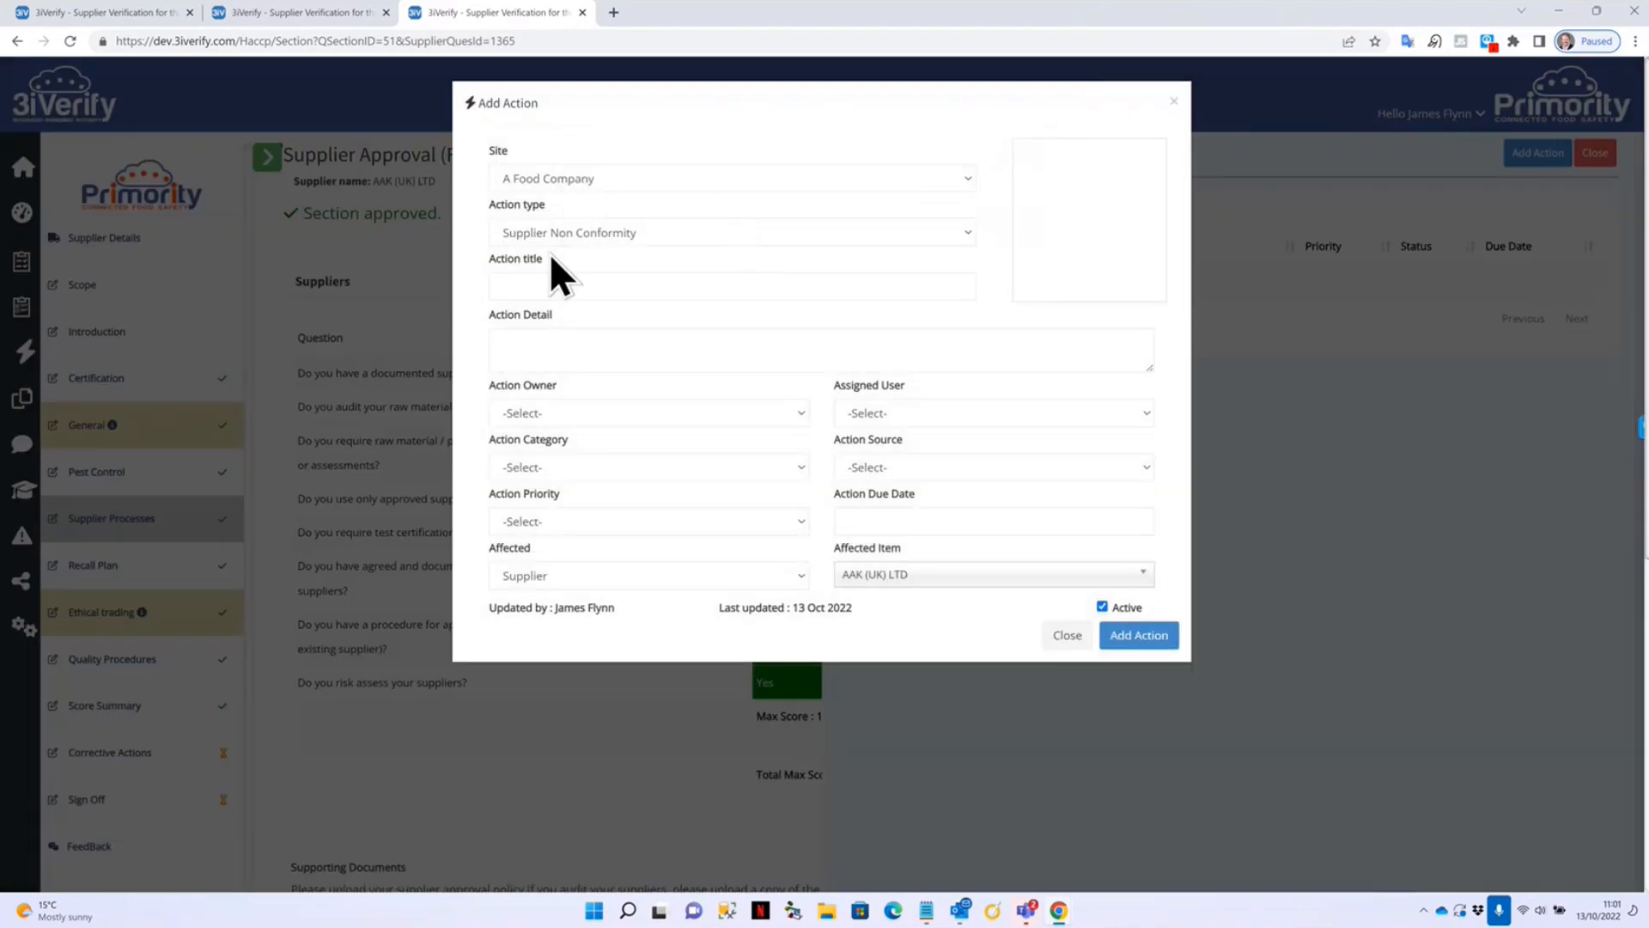
{"action": "left_click", "coordinate": [615, 290]}
{"action": "type", "text": "supplier Approval is not effective"}
{"action": "key", "text": "Home"}
{"action": "key", "text": "Delete"}
{"action": "type", "text": "S"}
{"action": "left_click", "coordinate": [681, 338]}
{"action": "type", "text": "details on the problem."}
Choose the action's owner and assigned user, and set its source to Observation.
{"action": "left_click", "coordinate": [602, 412]}
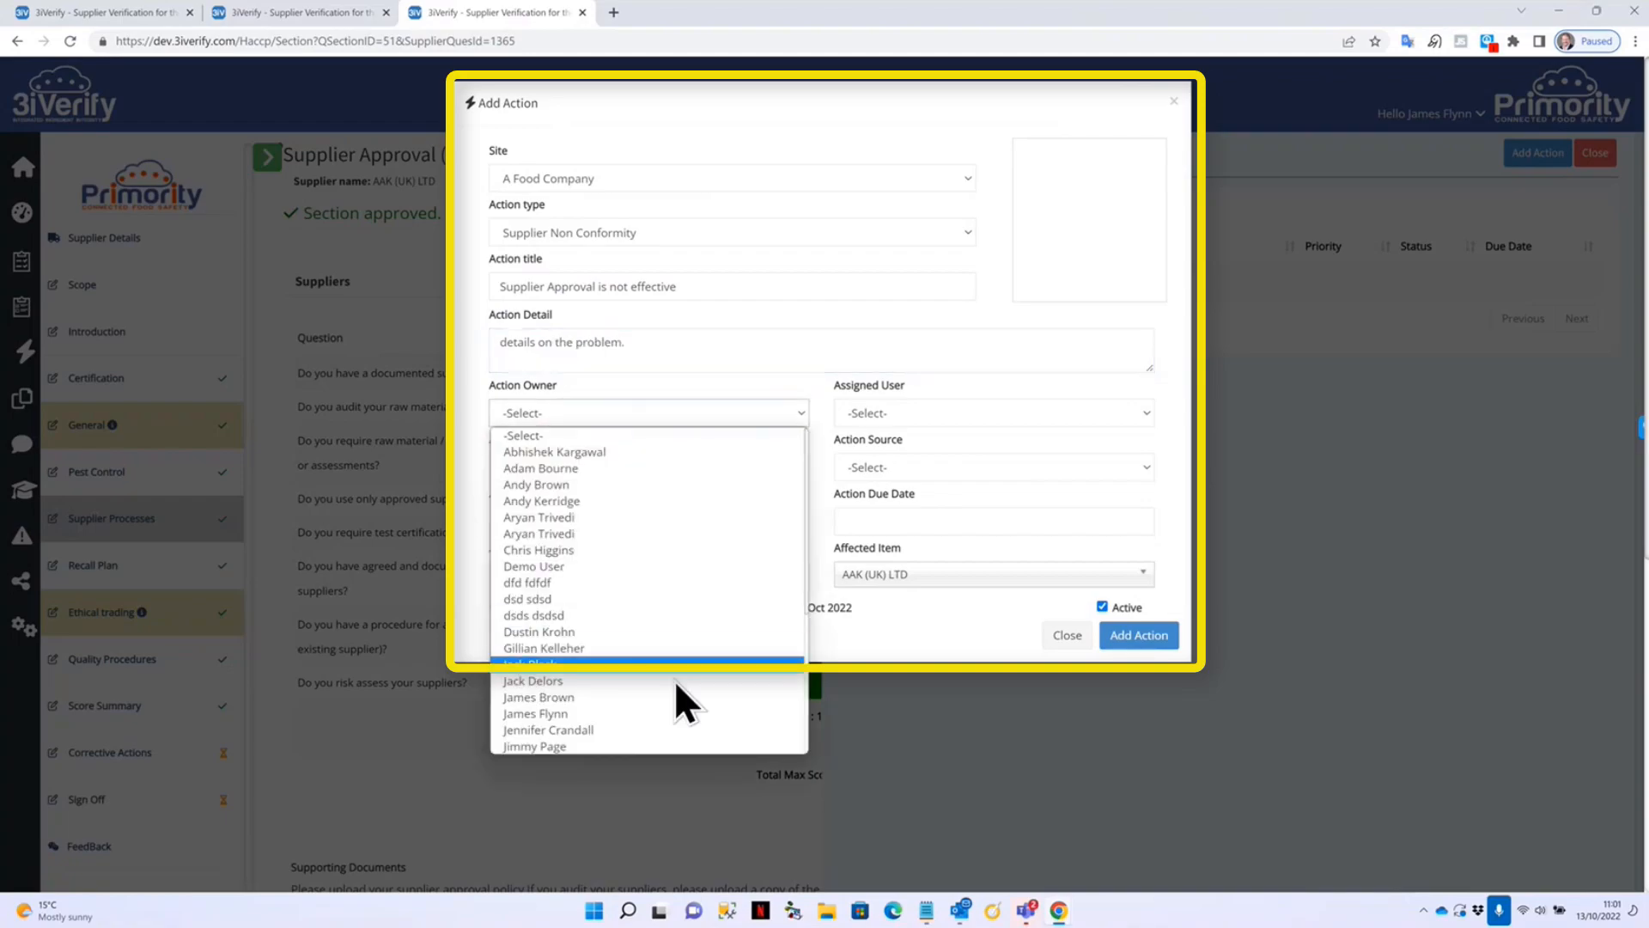
{"action": "left_click", "coordinate": [601, 715]}
{"action": "left_click", "coordinate": [938, 417]}
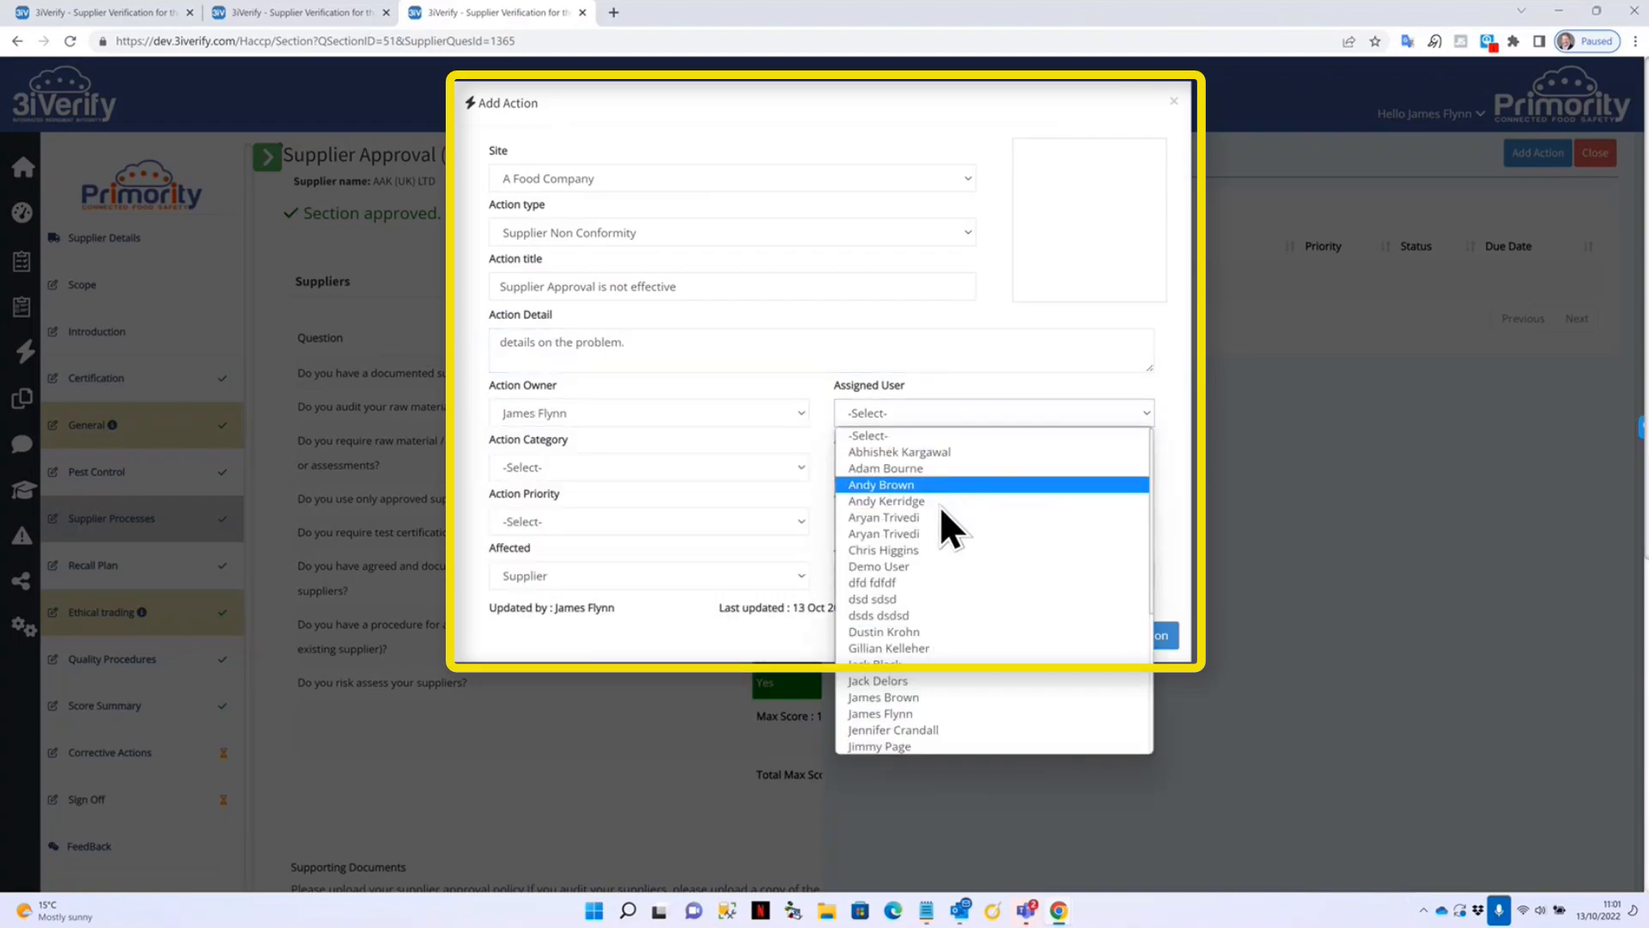
{"action": "left_click", "coordinate": [887, 500]}
{"action": "left_click", "coordinate": [617, 466]}
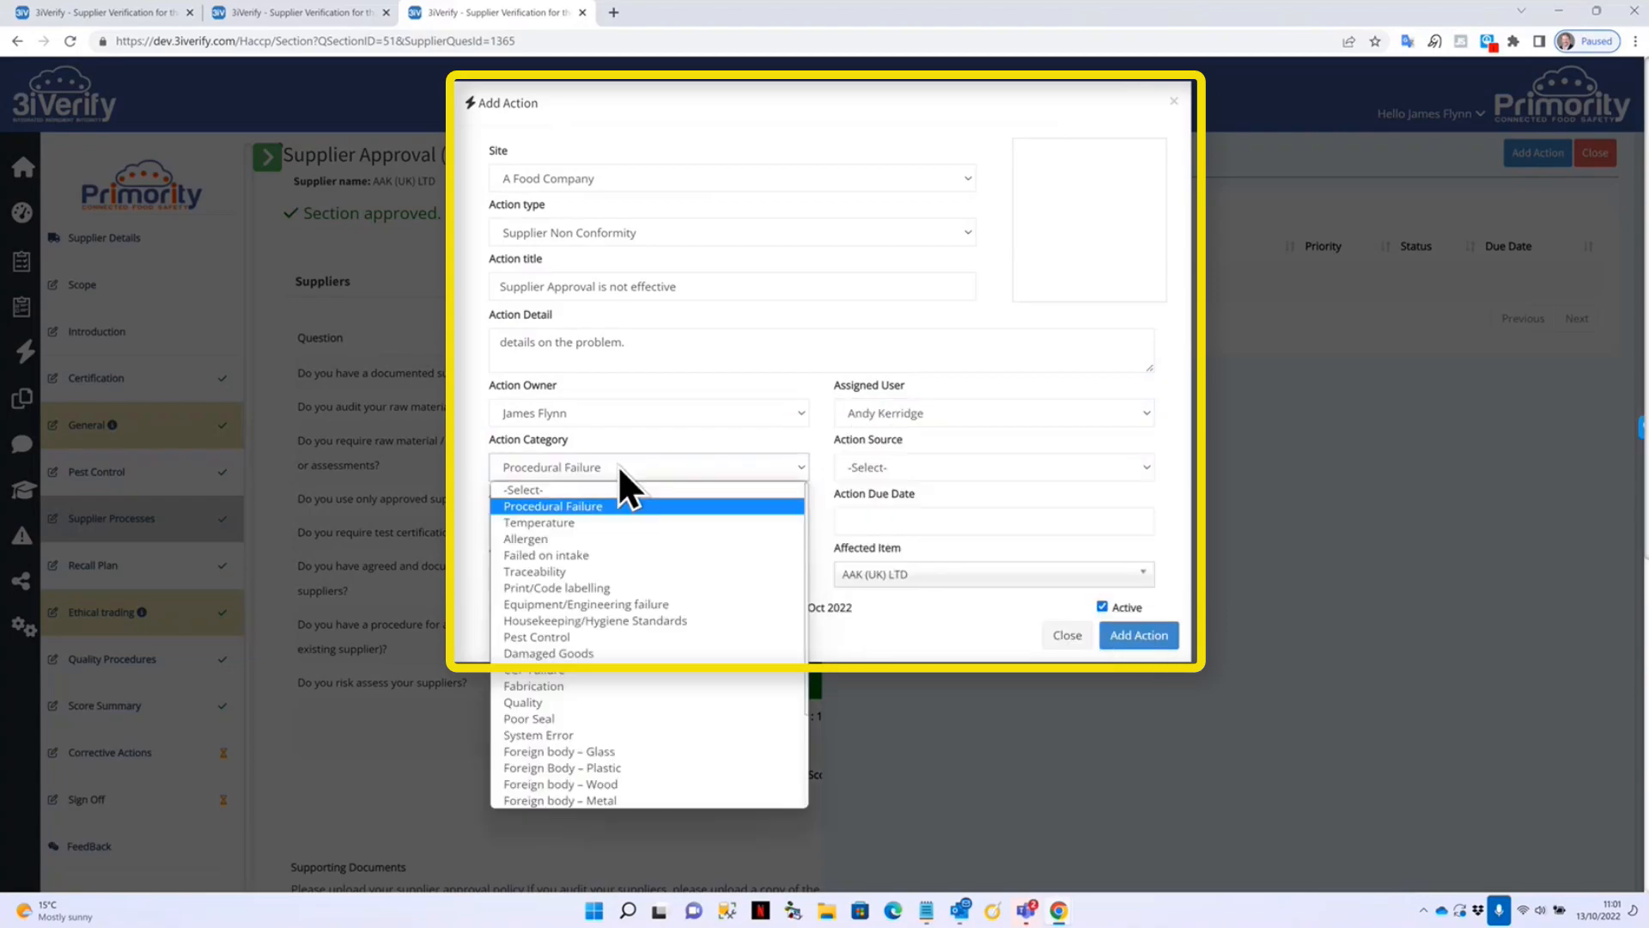
{"action": "left_click", "coordinate": [920, 467]}
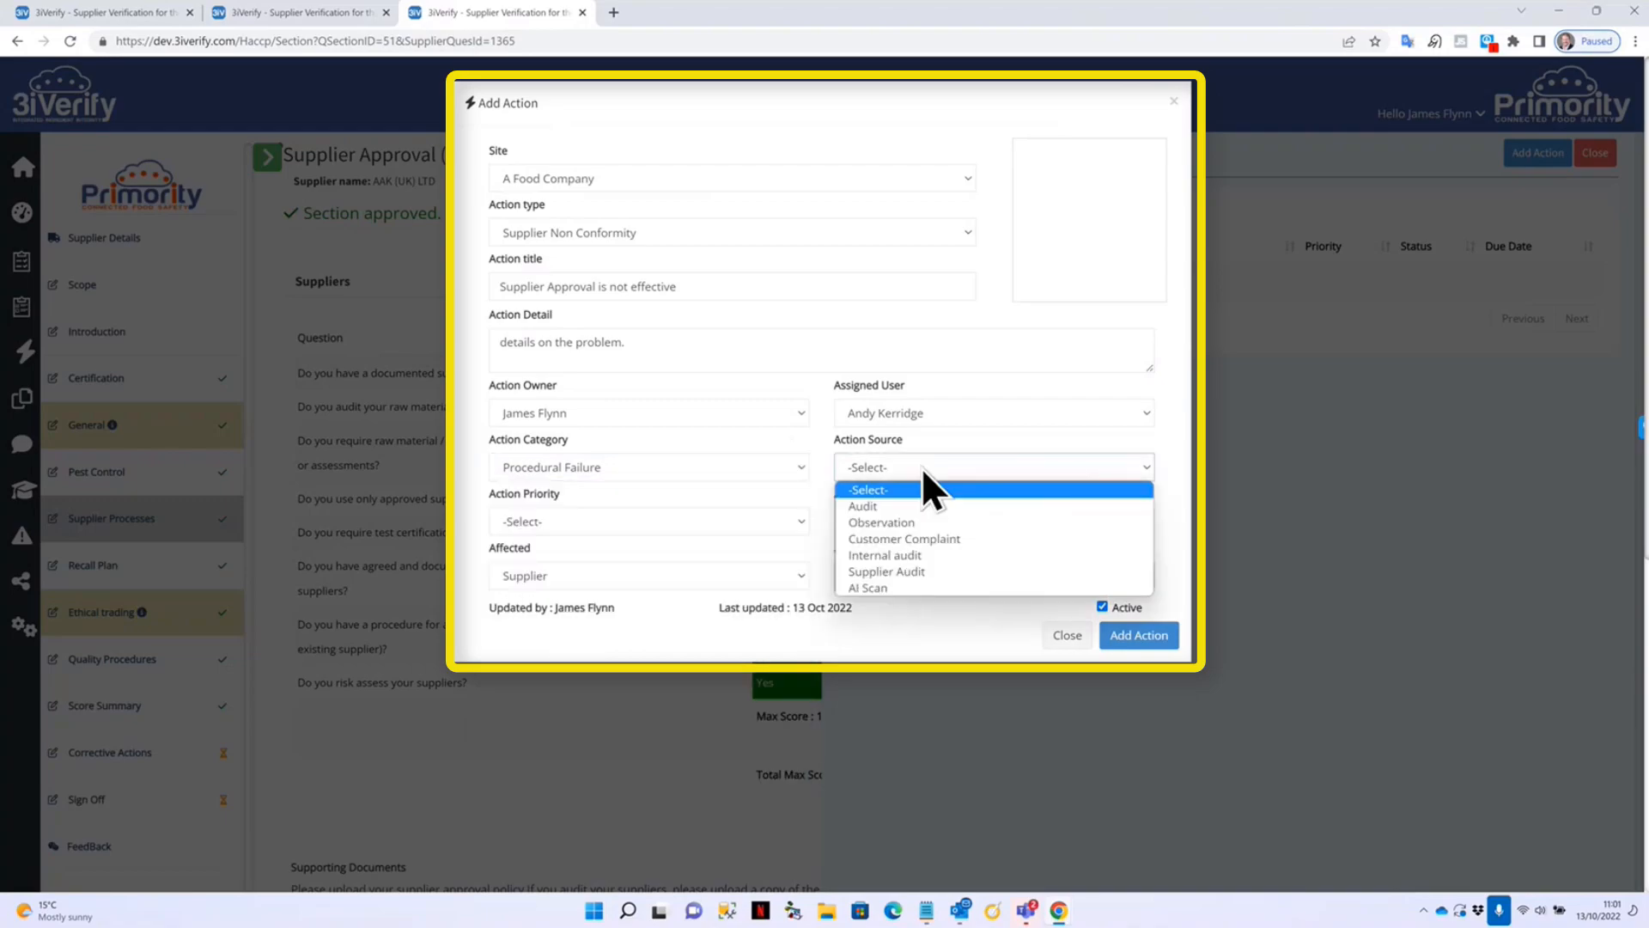
{"action": "left_click", "coordinate": [947, 523]}
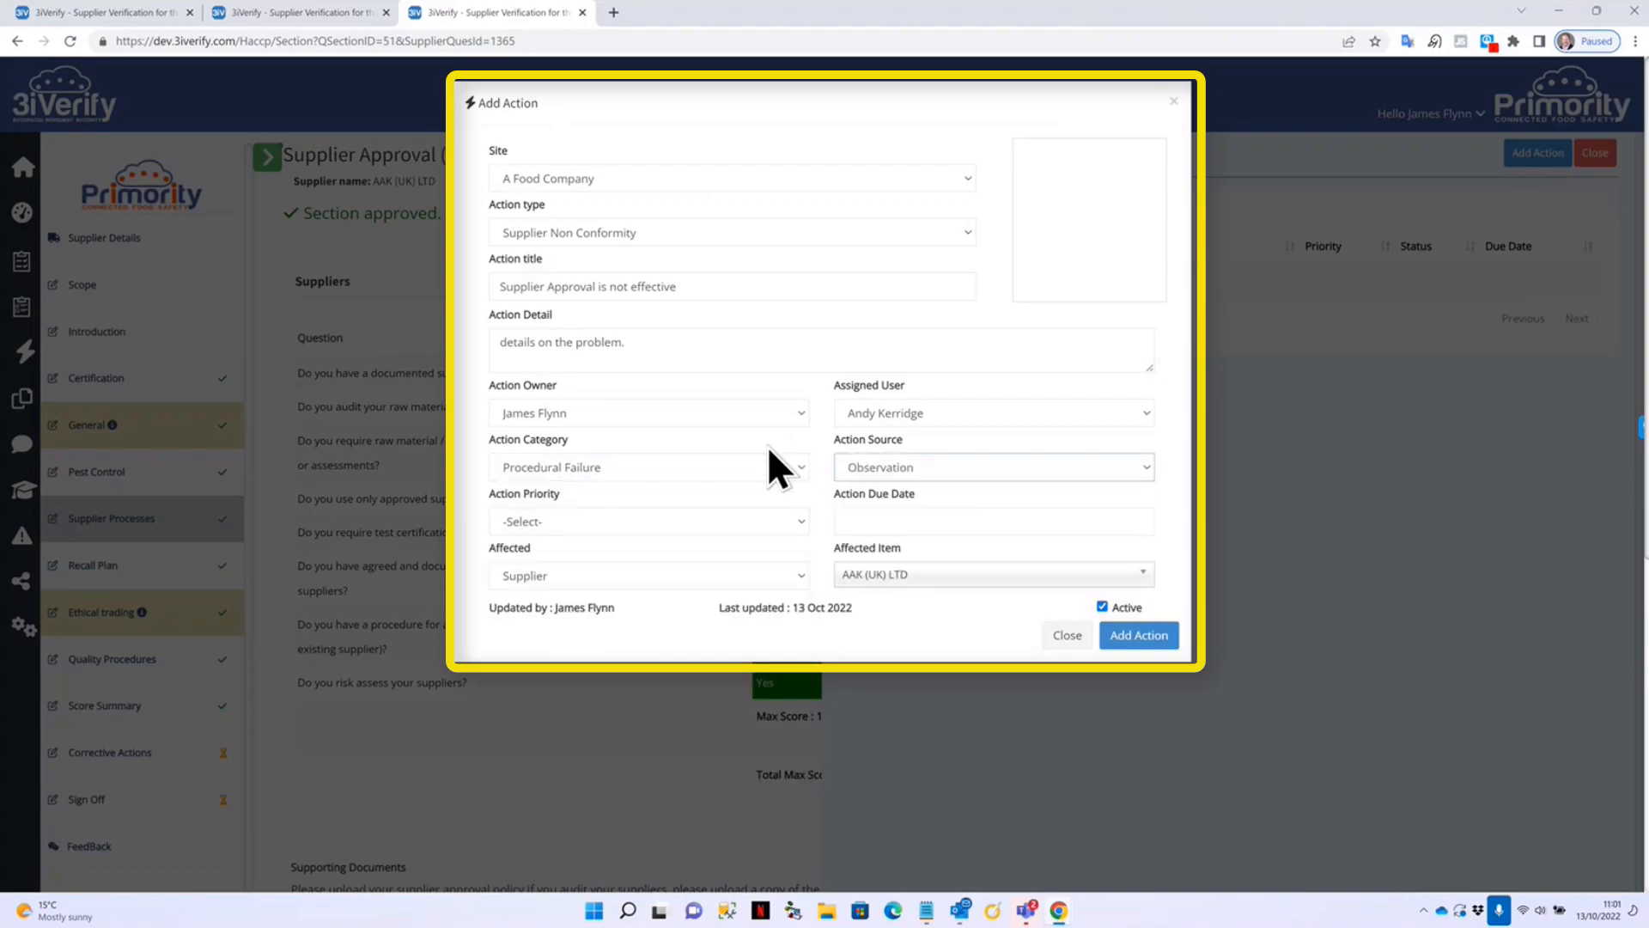
Set Medium priority with due date 27 October 2022 and save the action.
{"action": "left_click", "coordinate": [611, 520]}
{"action": "left_click", "coordinate": [573, 579]}
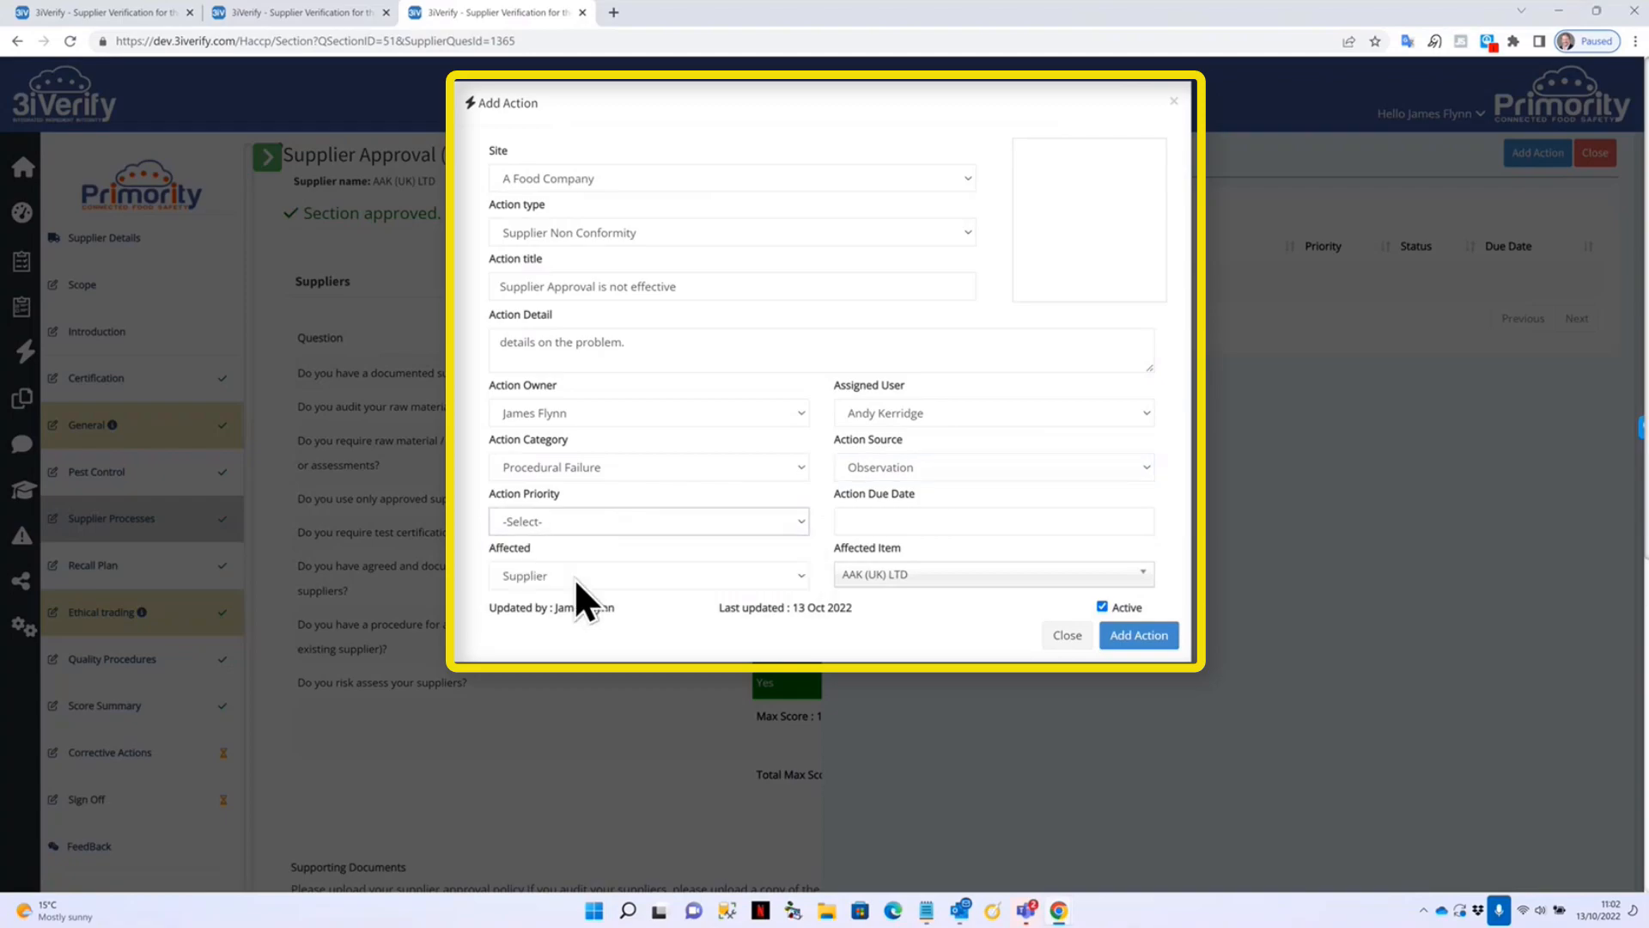
{"action": "left_click", "coordinate": [942, 520]}
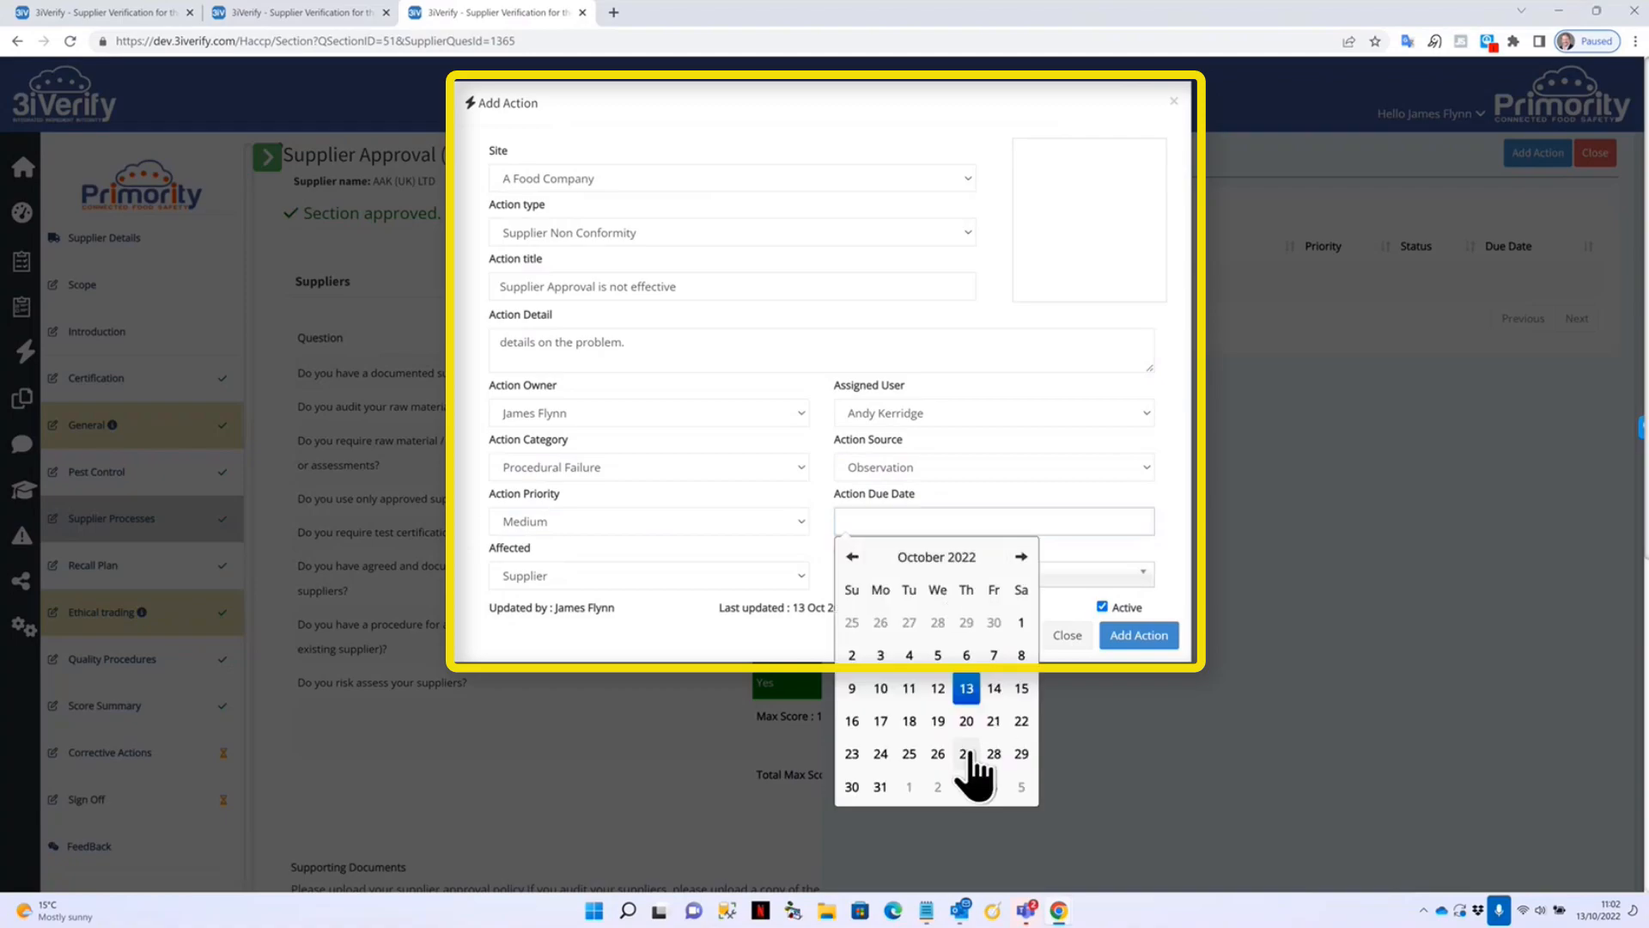
{"action": "left_click", "coordinate": [968, 753]}
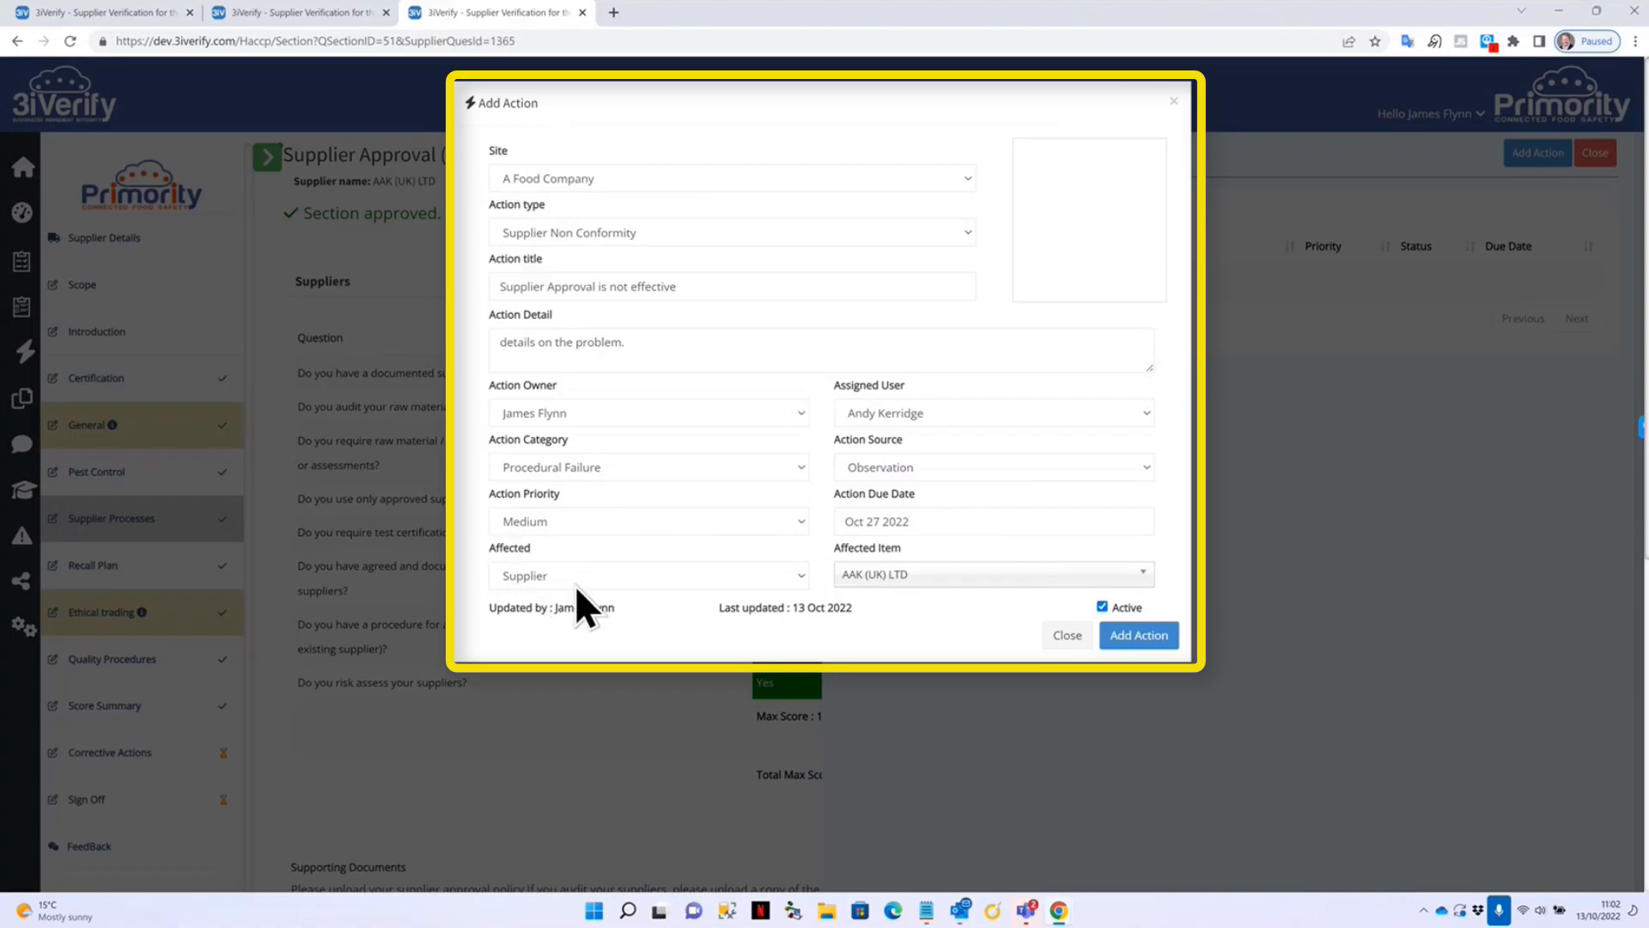
{"action": "left_click", "coordinate": [1142, 636]}
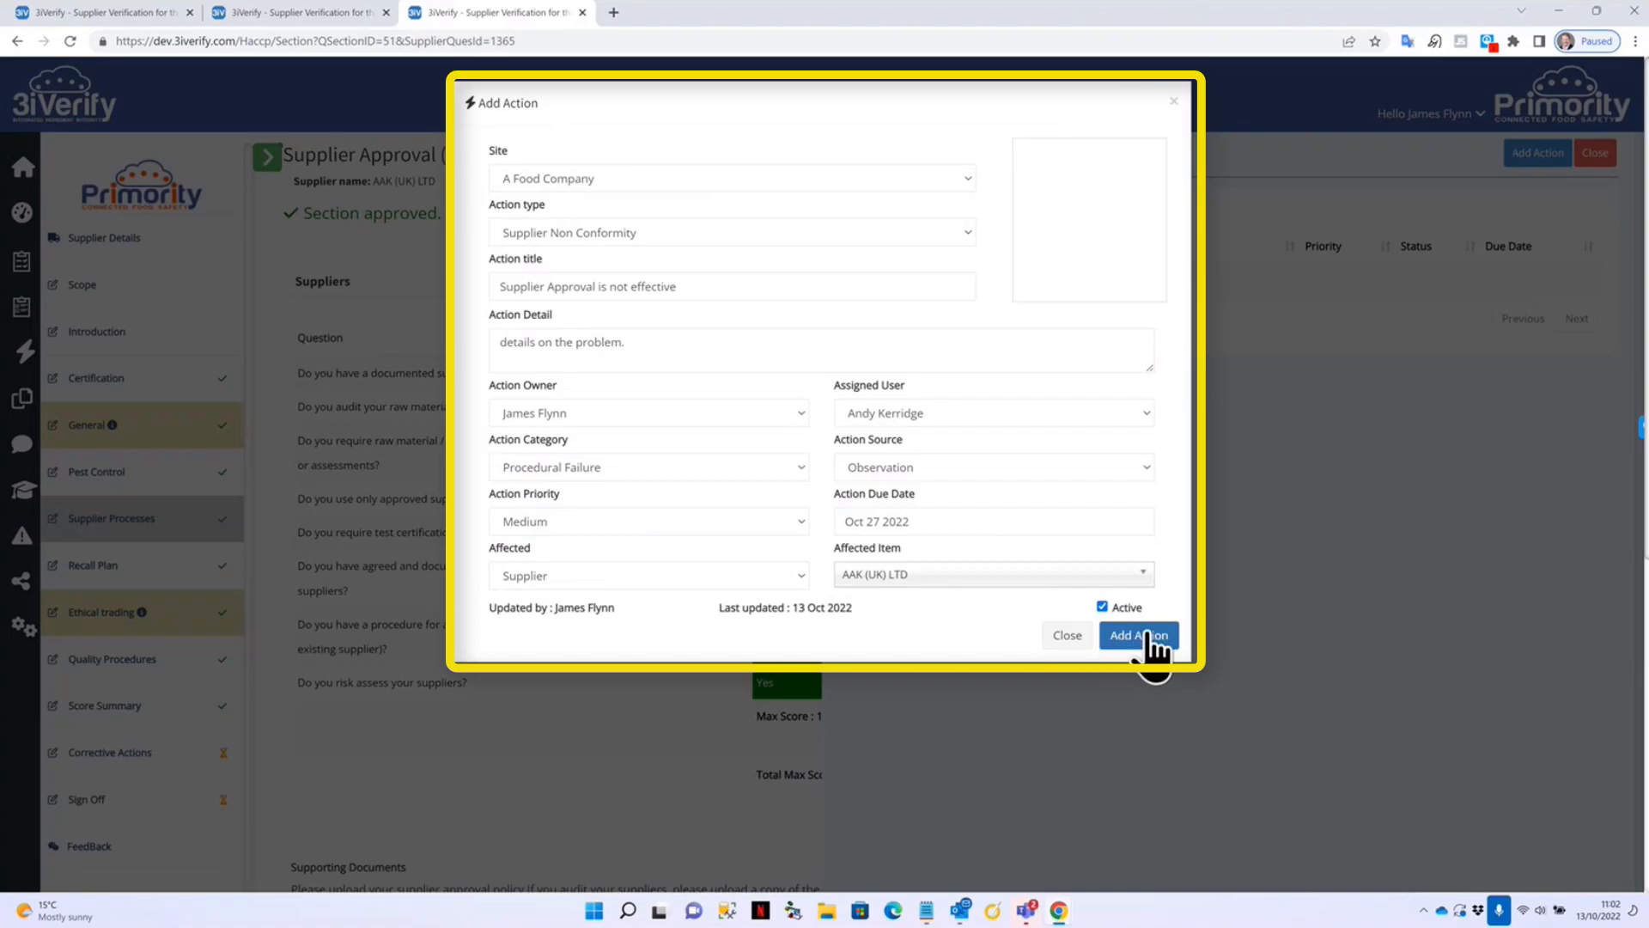
{"action": "left_click", "coordinate": [1145, 638]}
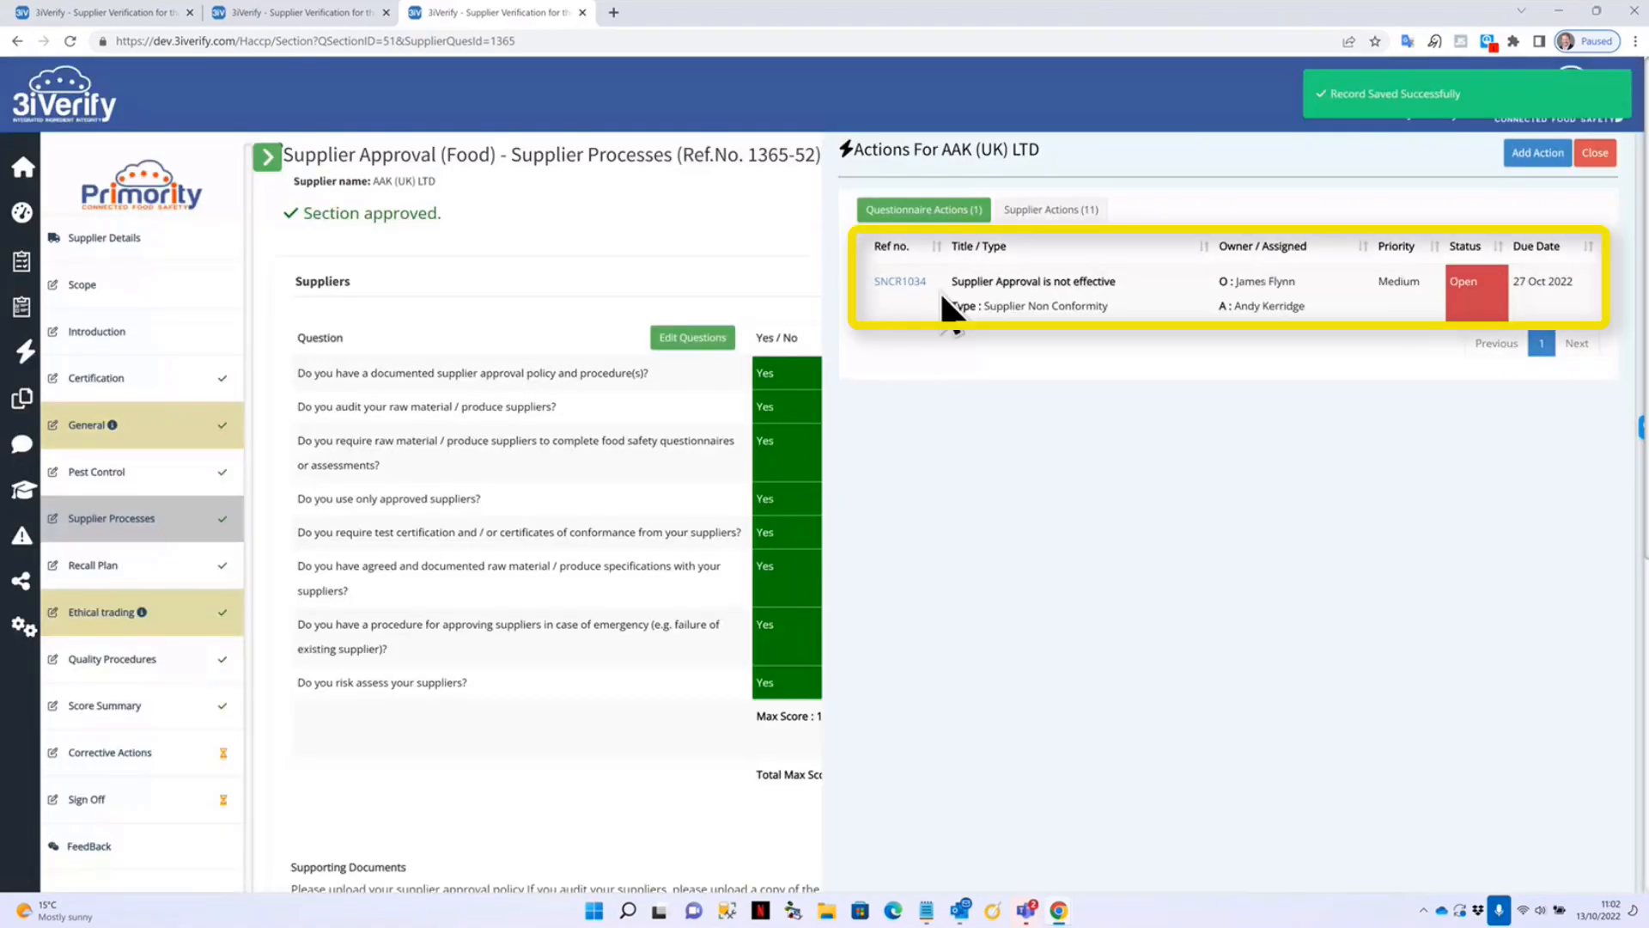
Check the supplier's actions, close the Actions panel, and open Corrective Actions listing SNCR1034.
{"action": "left_click", "coordinate": [1052, 212]}
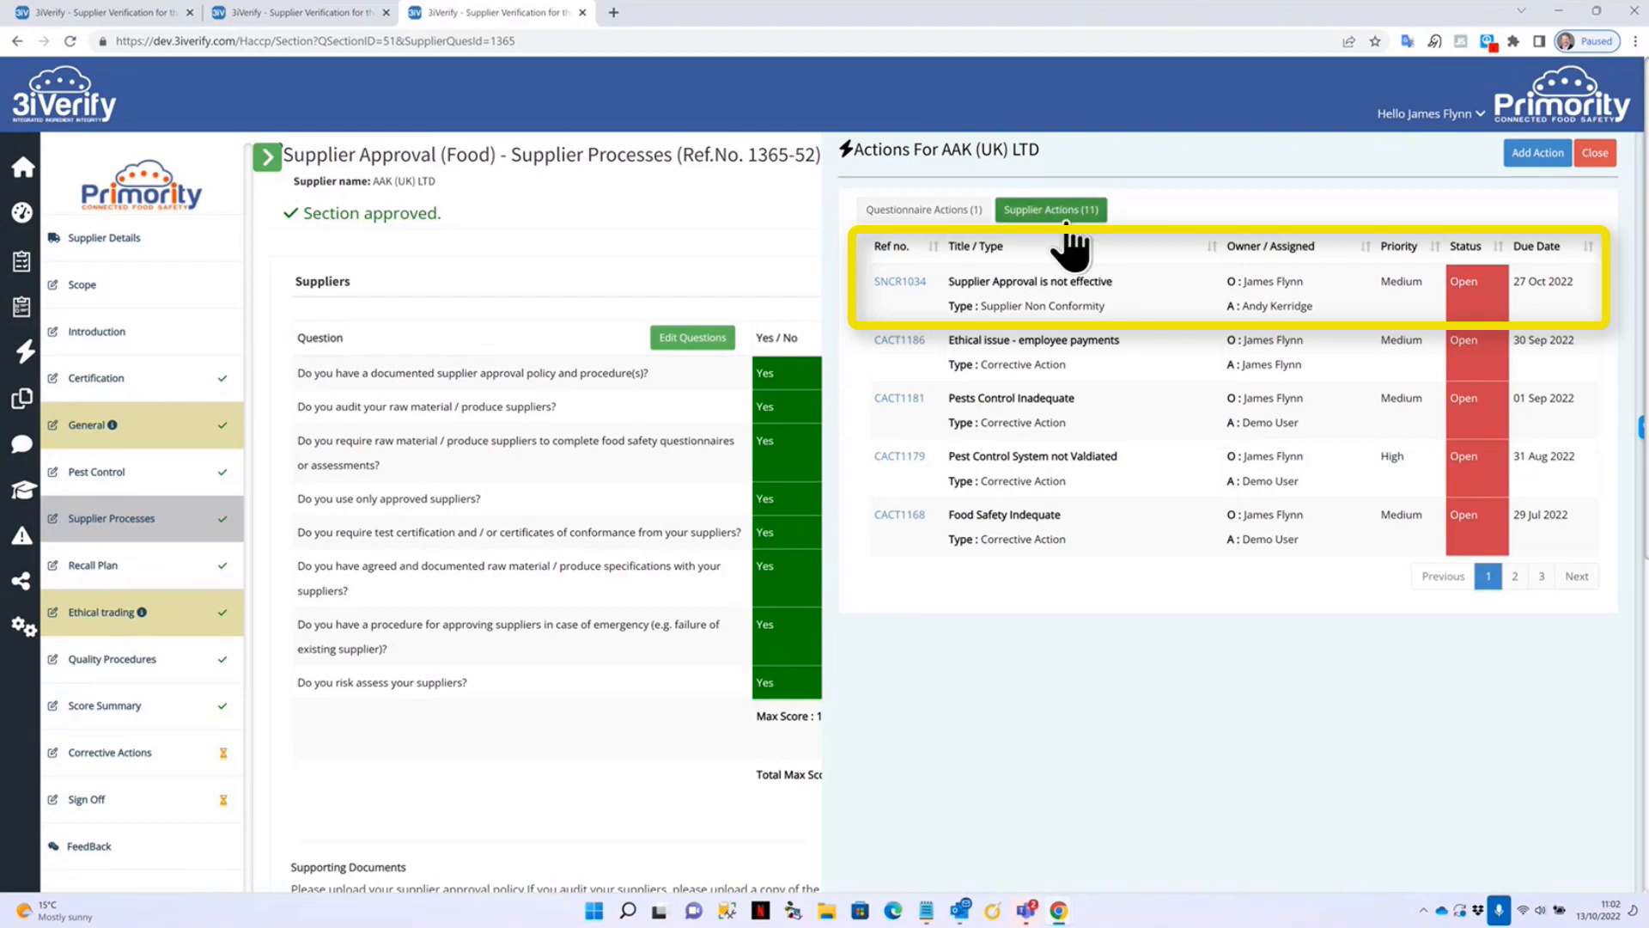
{"action": "left_click", "coordinate": [903, 213]}
{"action": "left_click", "coordinate": [1595, 152]}
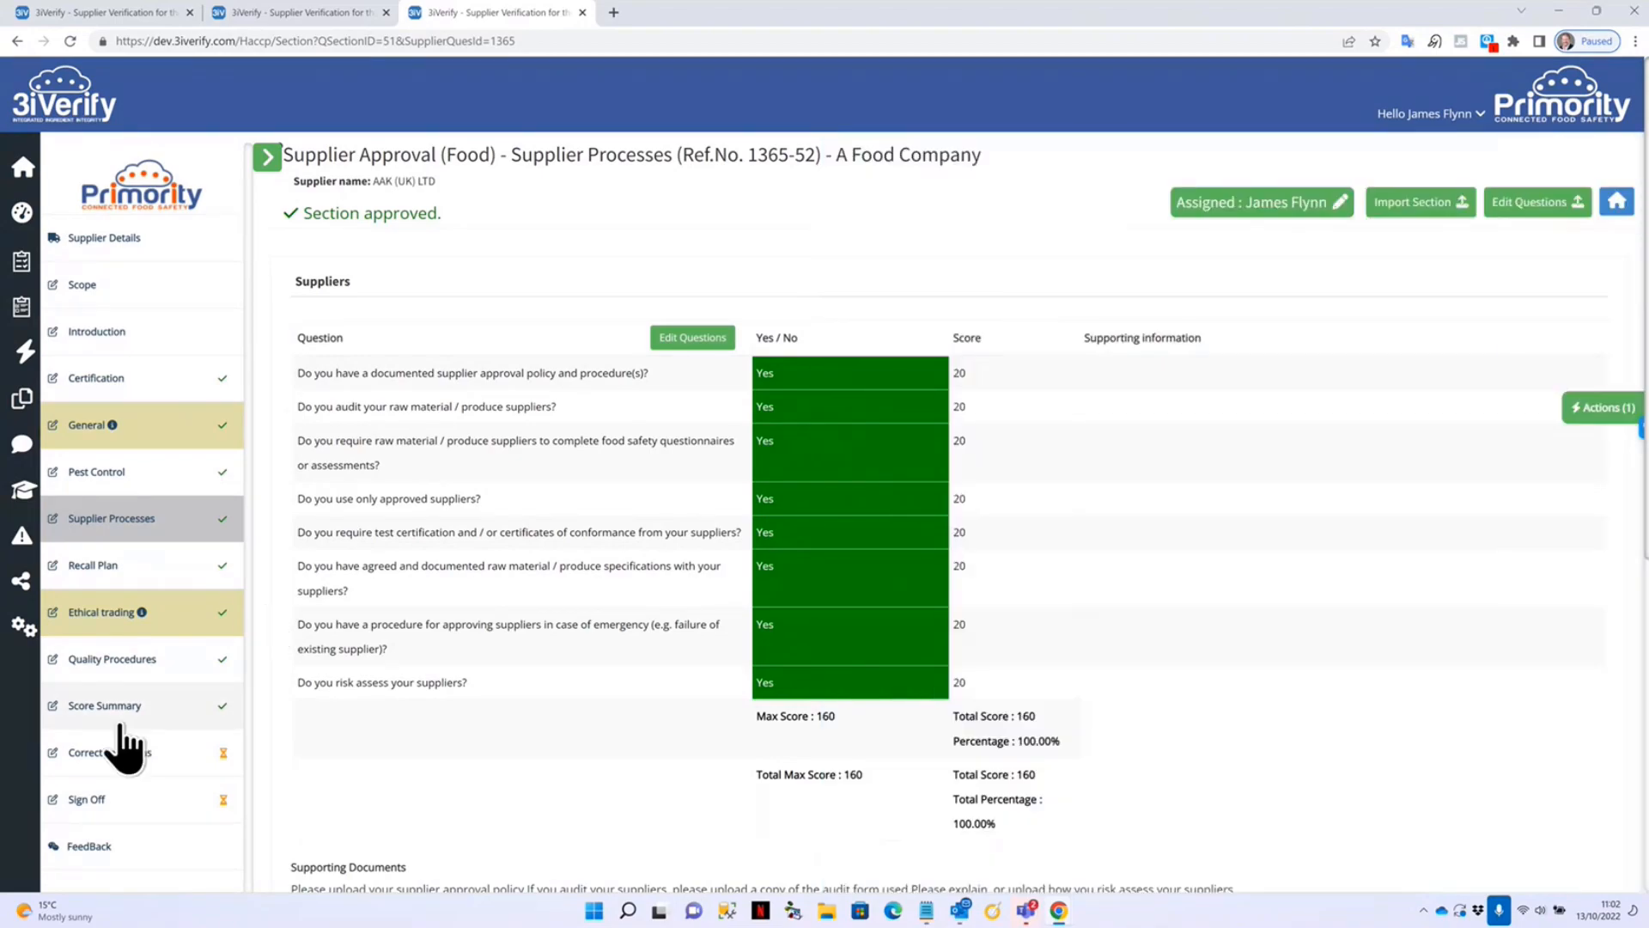
{"action": "left_click", "coordinate": [127, 752]}
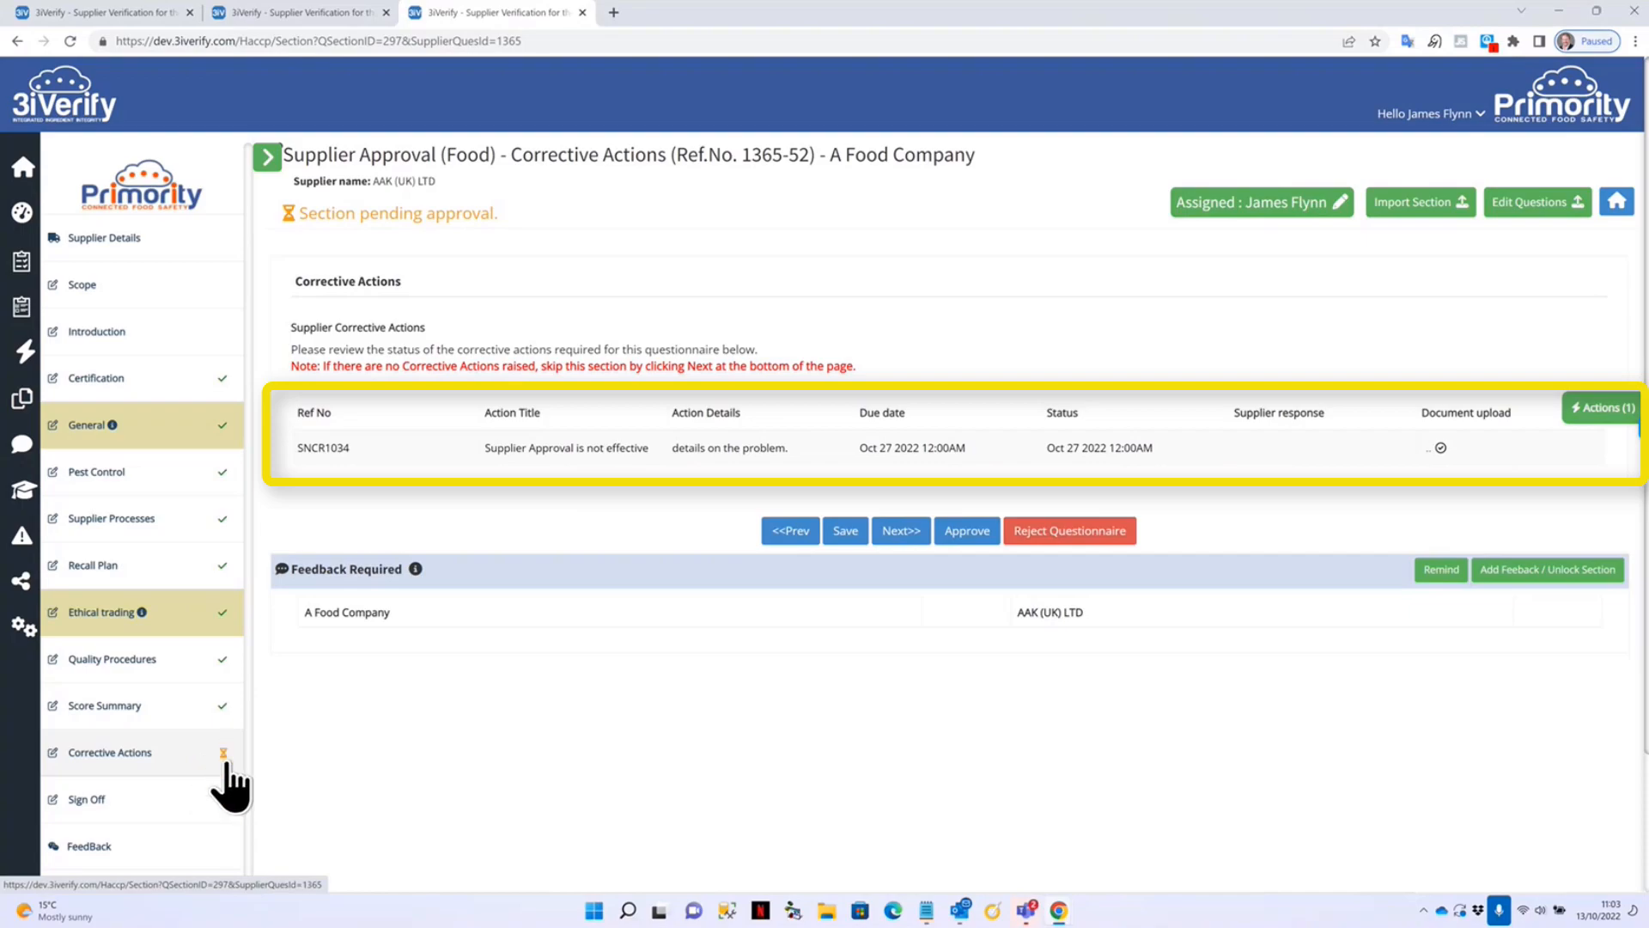
{"action": "left_click", "coordinate": [210, 763]}
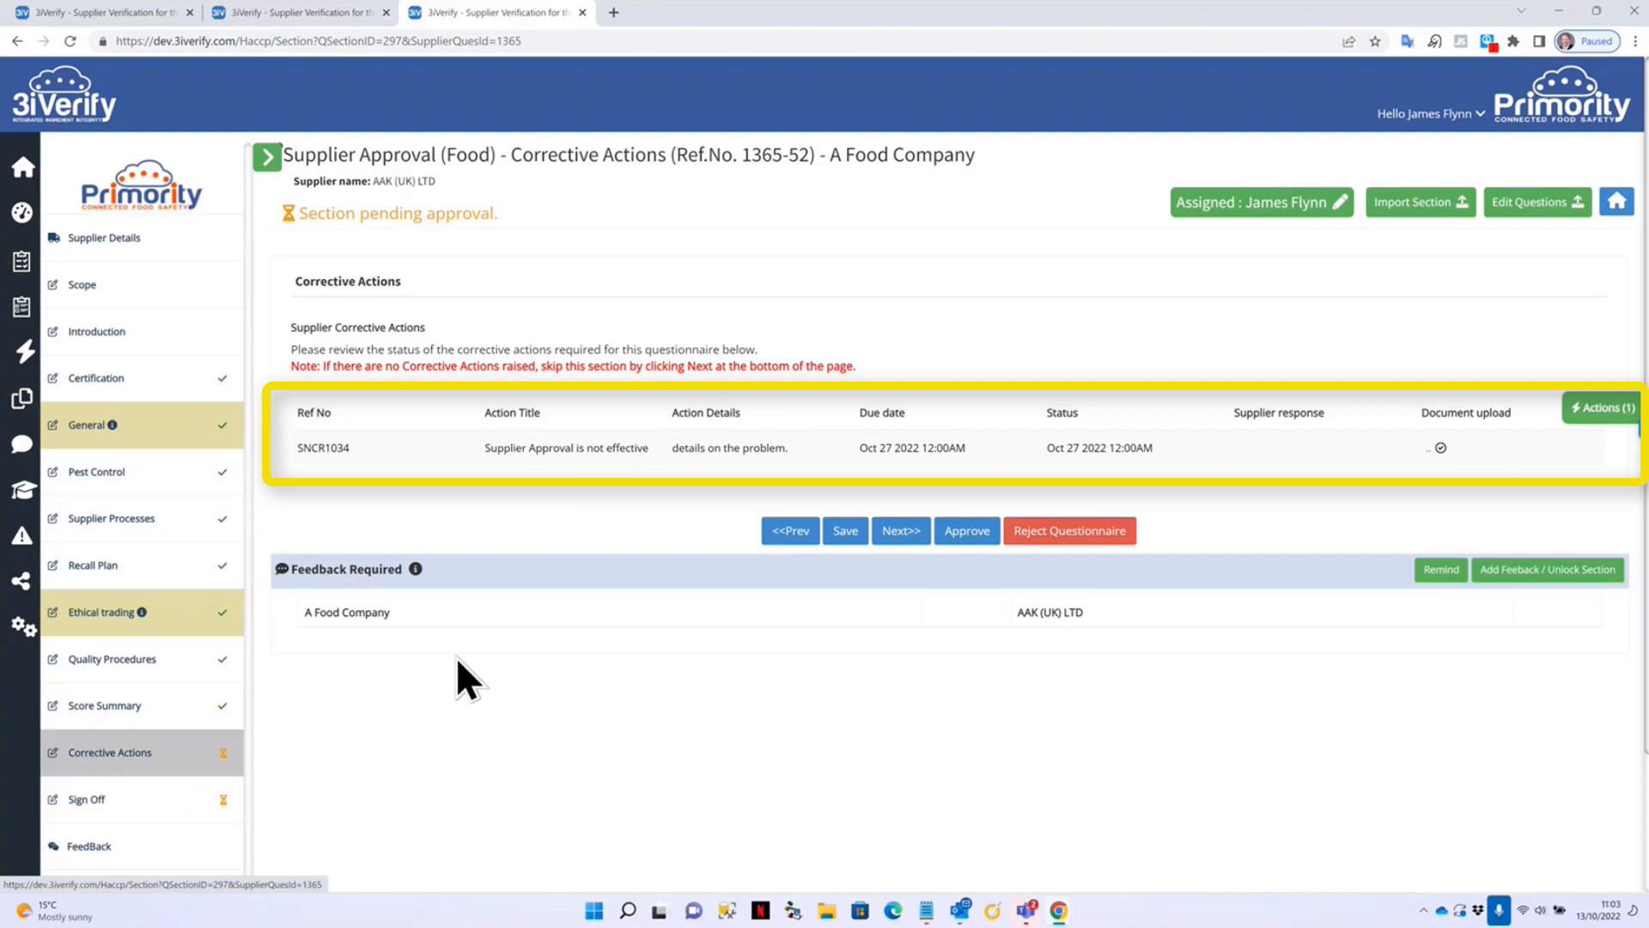
Unlock Corrective Actions with feedback 'Please complete the corrective action and re-submit for approval.', correcting the typo.
{"action": "left_click", "coordinate": [1562, 571]}
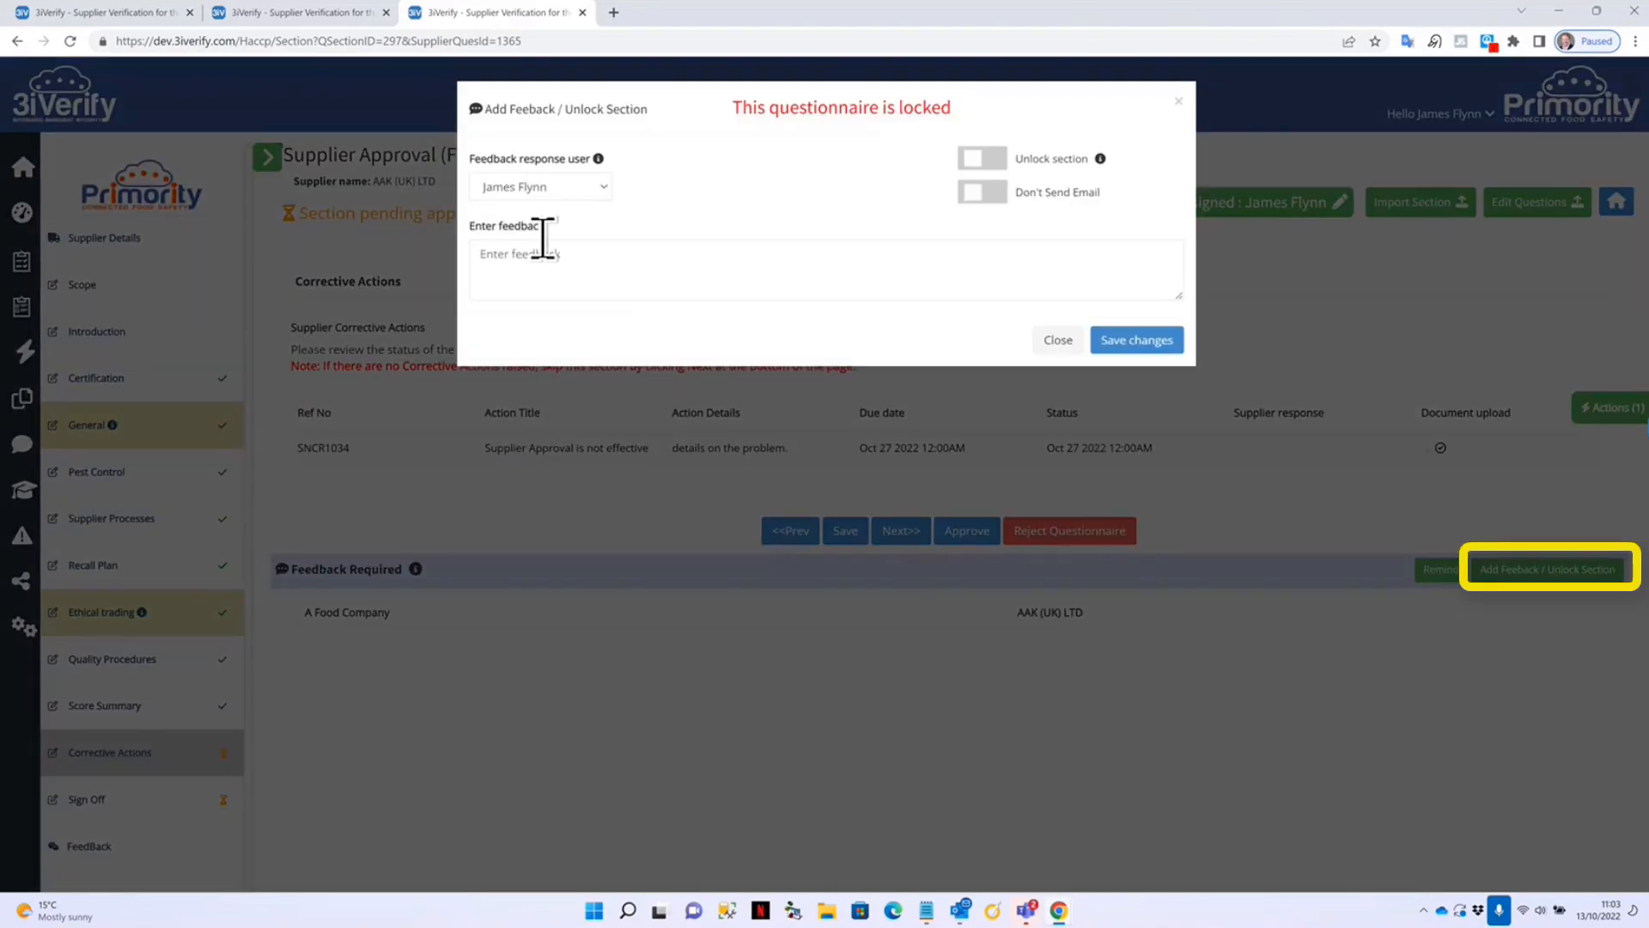
{"action": "left_click", "coordinate": [606, 189]}
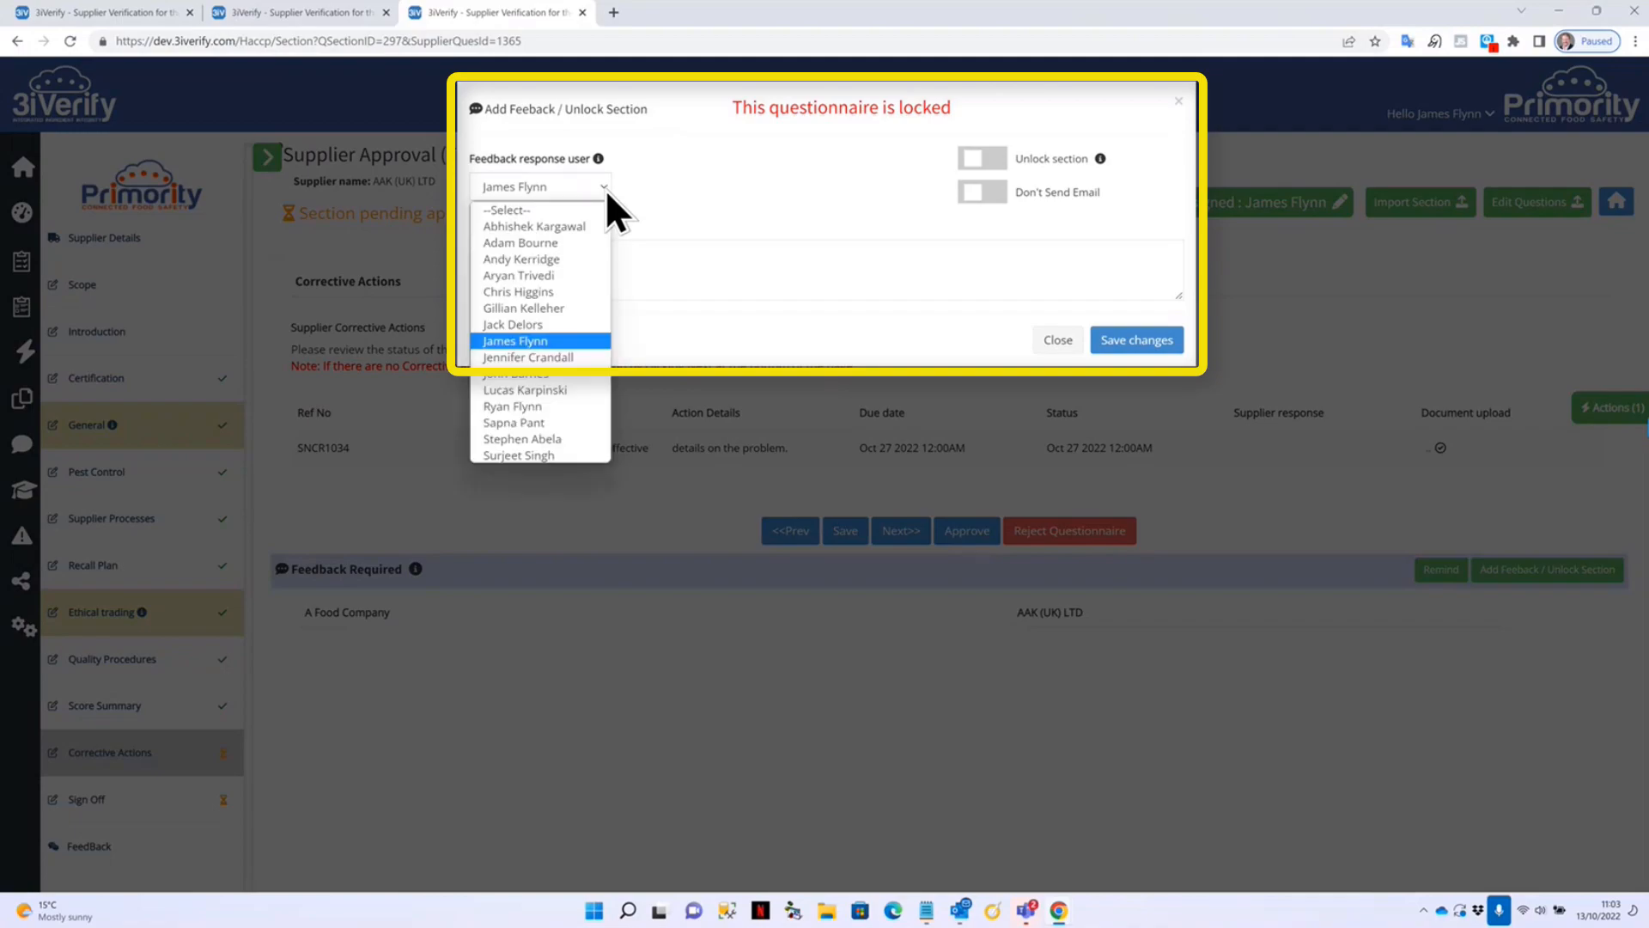
{"action": "left_click", "coordinate": [623, 263]}
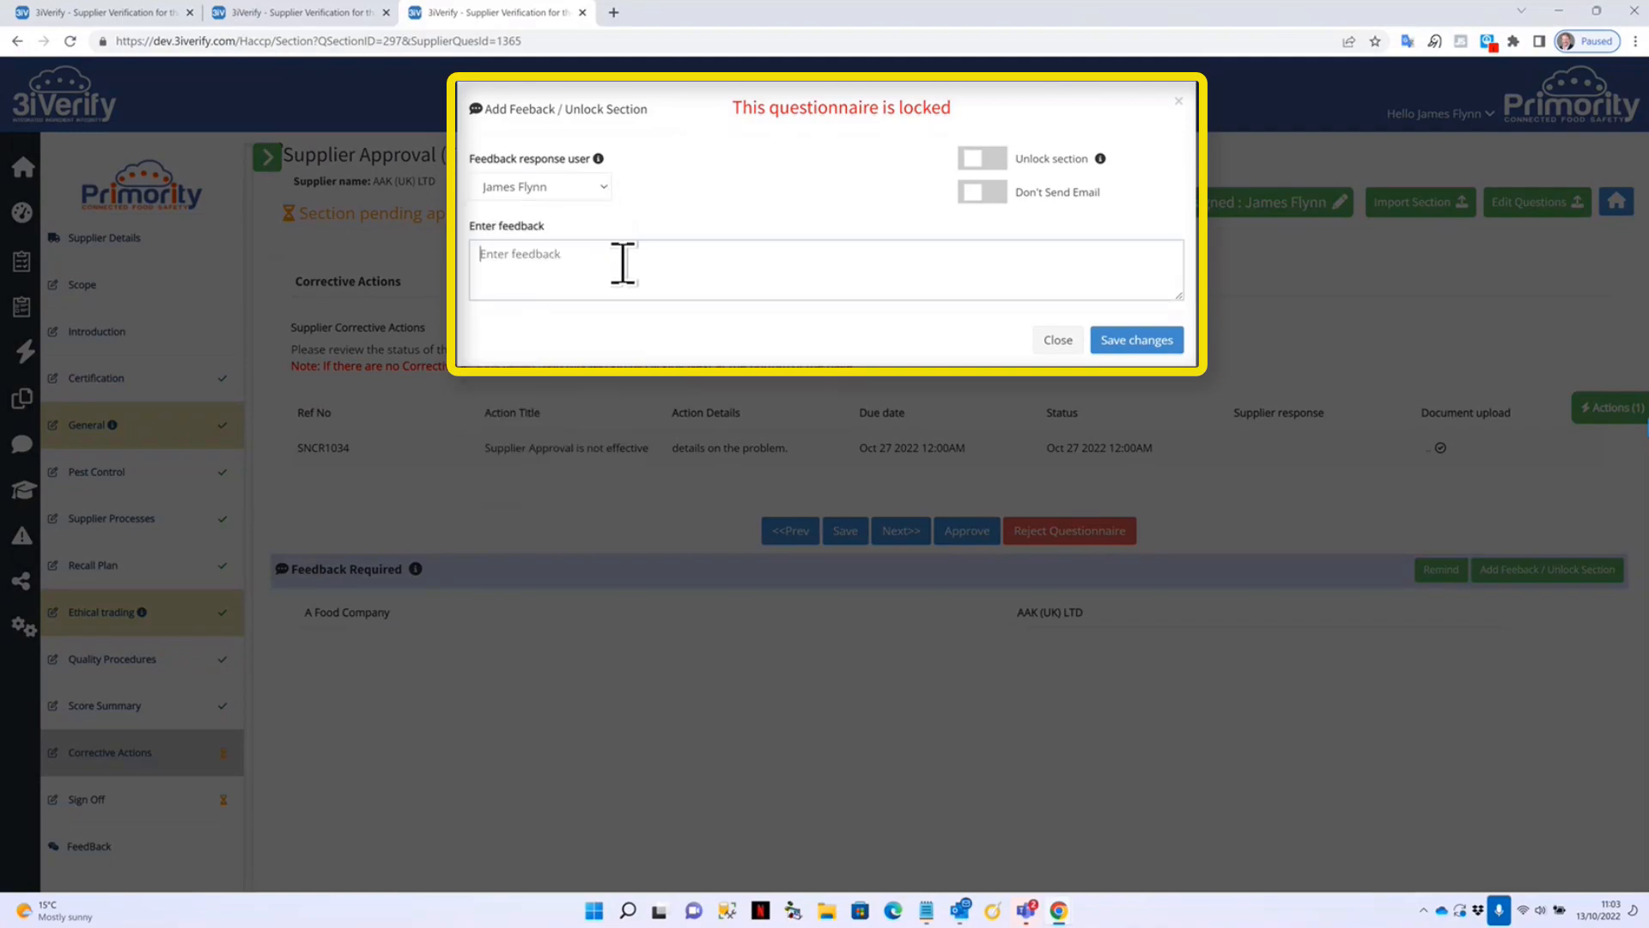
{"action": "type", "text": "Please complete the corrective action and re-"}
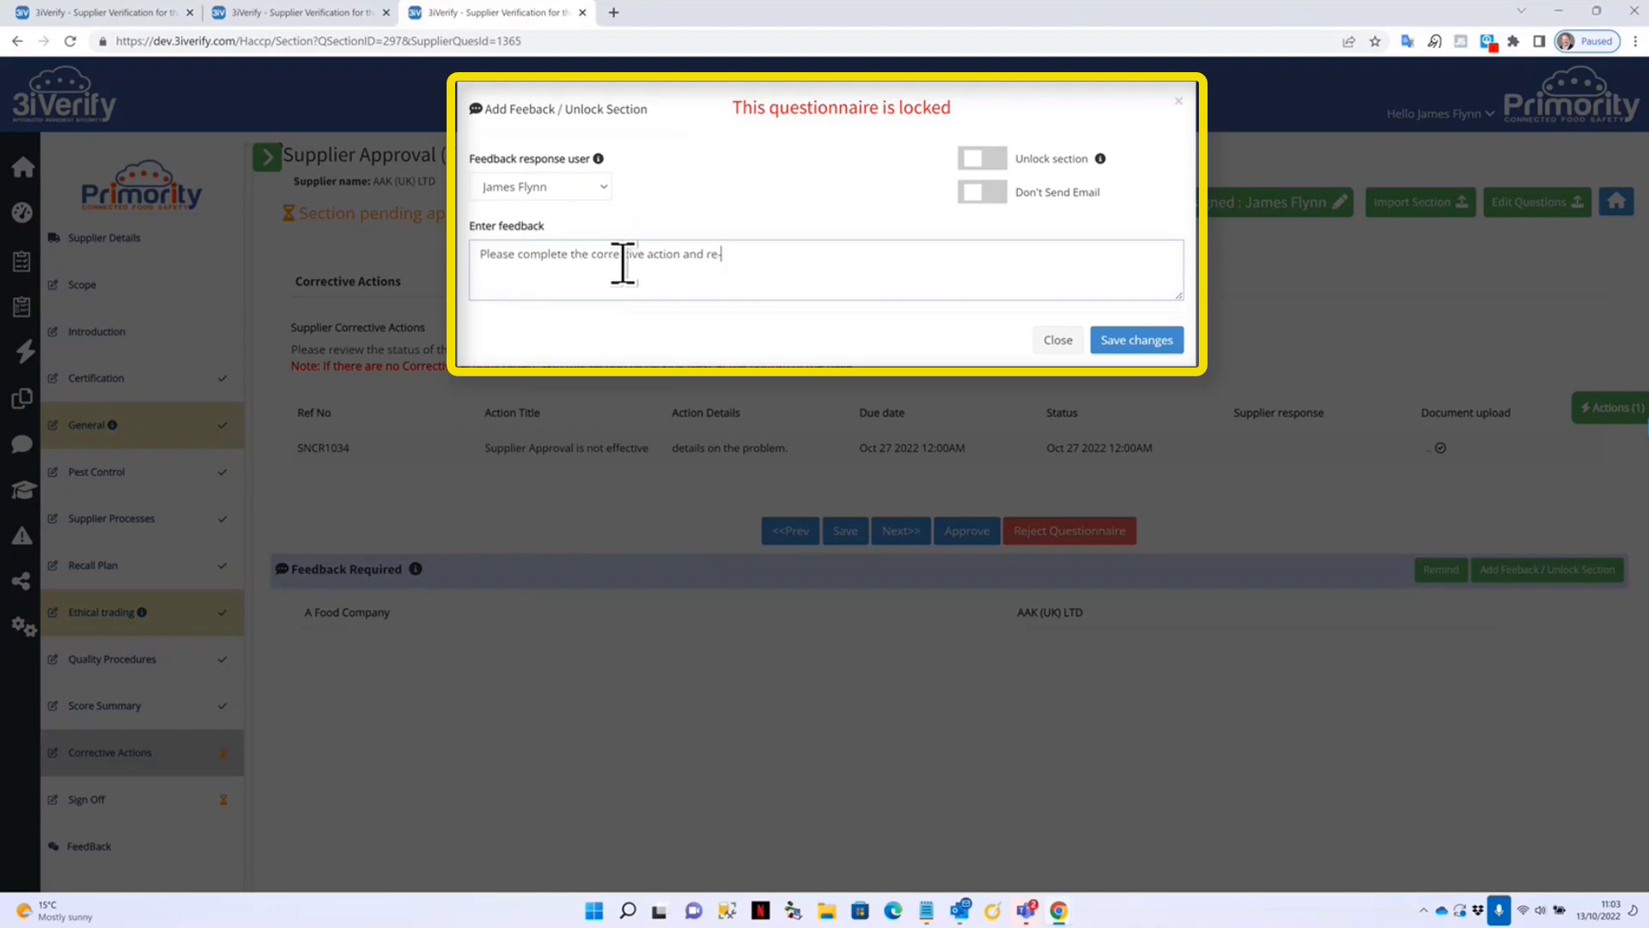
{"action": "type", "text": "submit for apoproval."}
{"action": "left_click", "coordinate": [981, 158]}
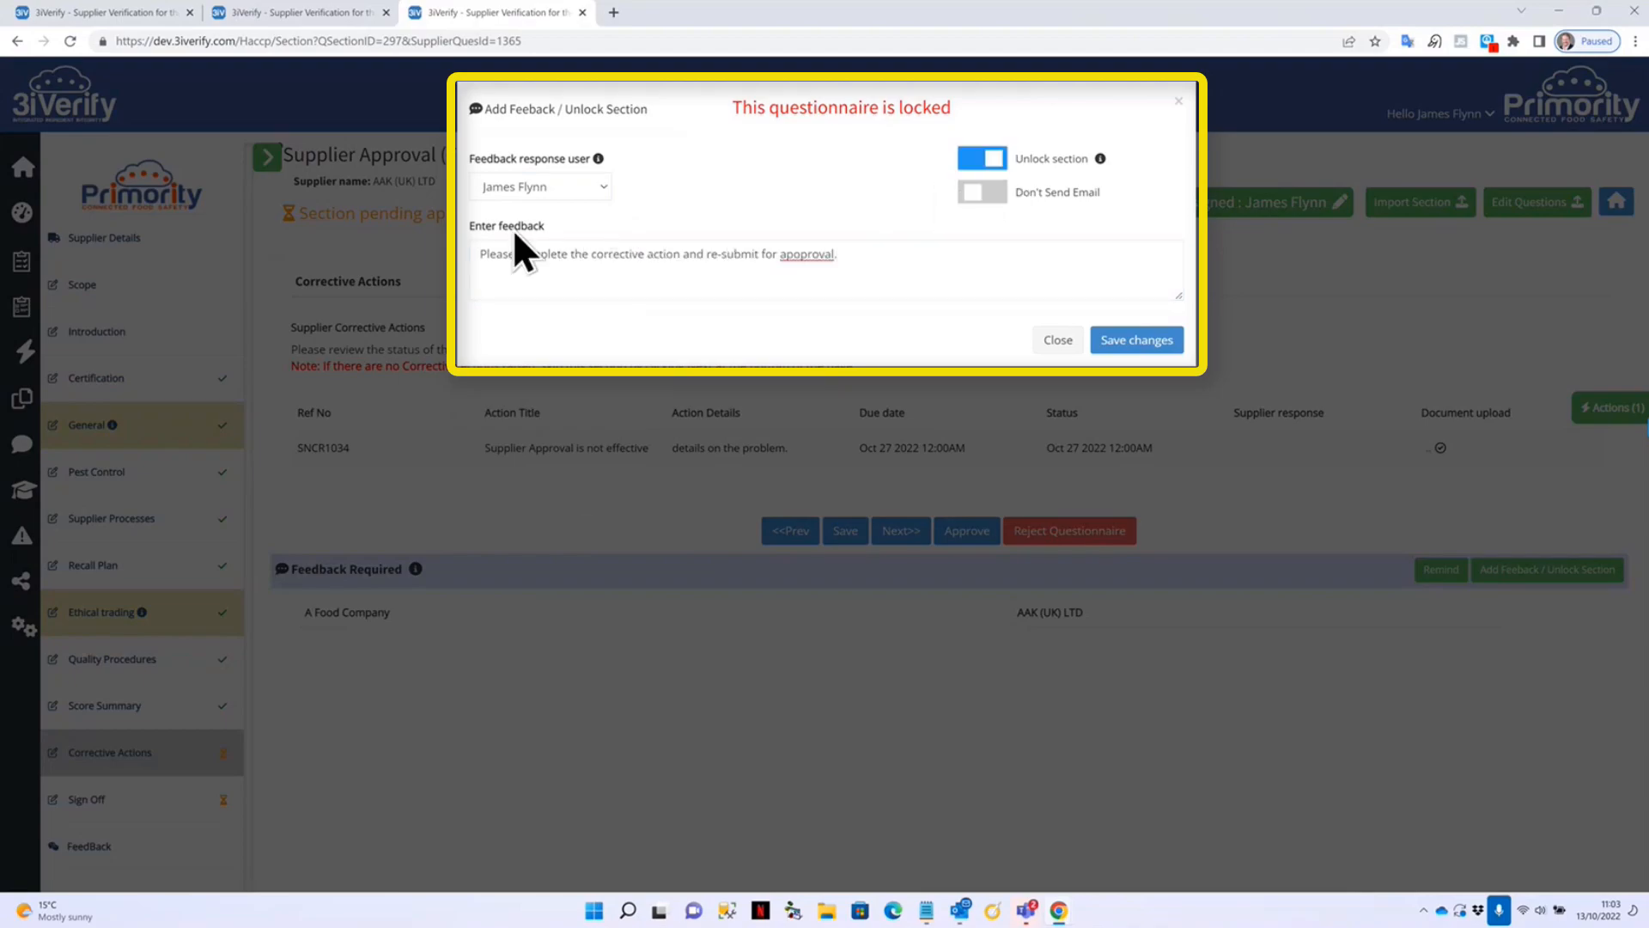
{"action": "mouse_move", "coordinate": [1101, 163]}
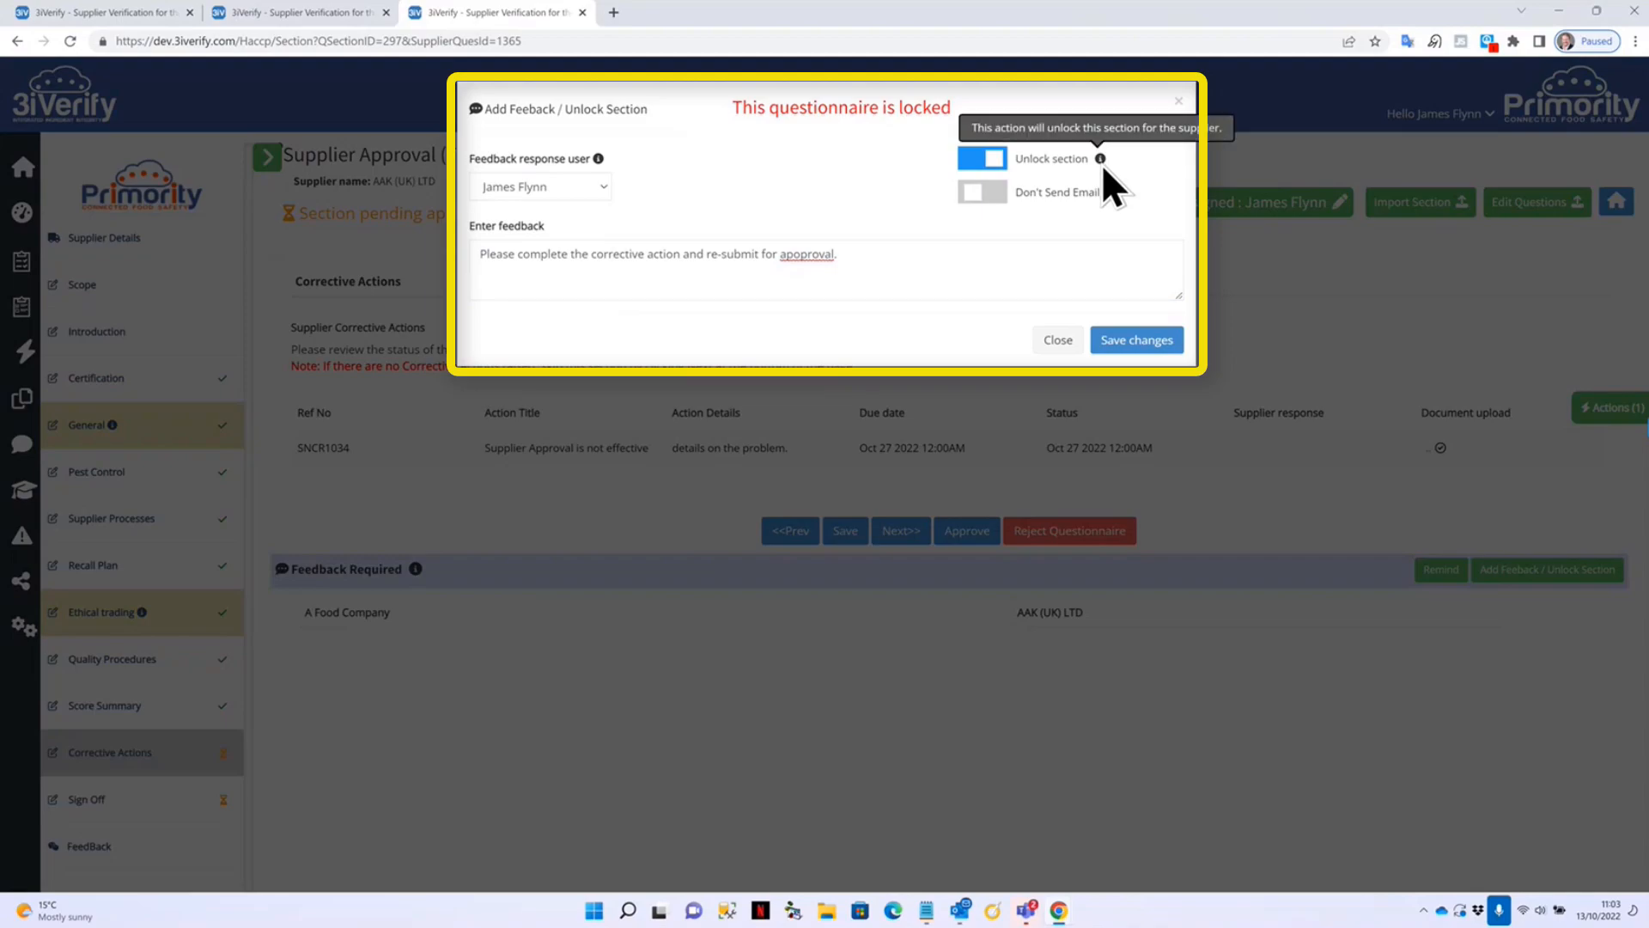
{"action": "right_click", "coordinate": [807, 254]}
{"action": "left_click", "coordinate": [846, 302]}
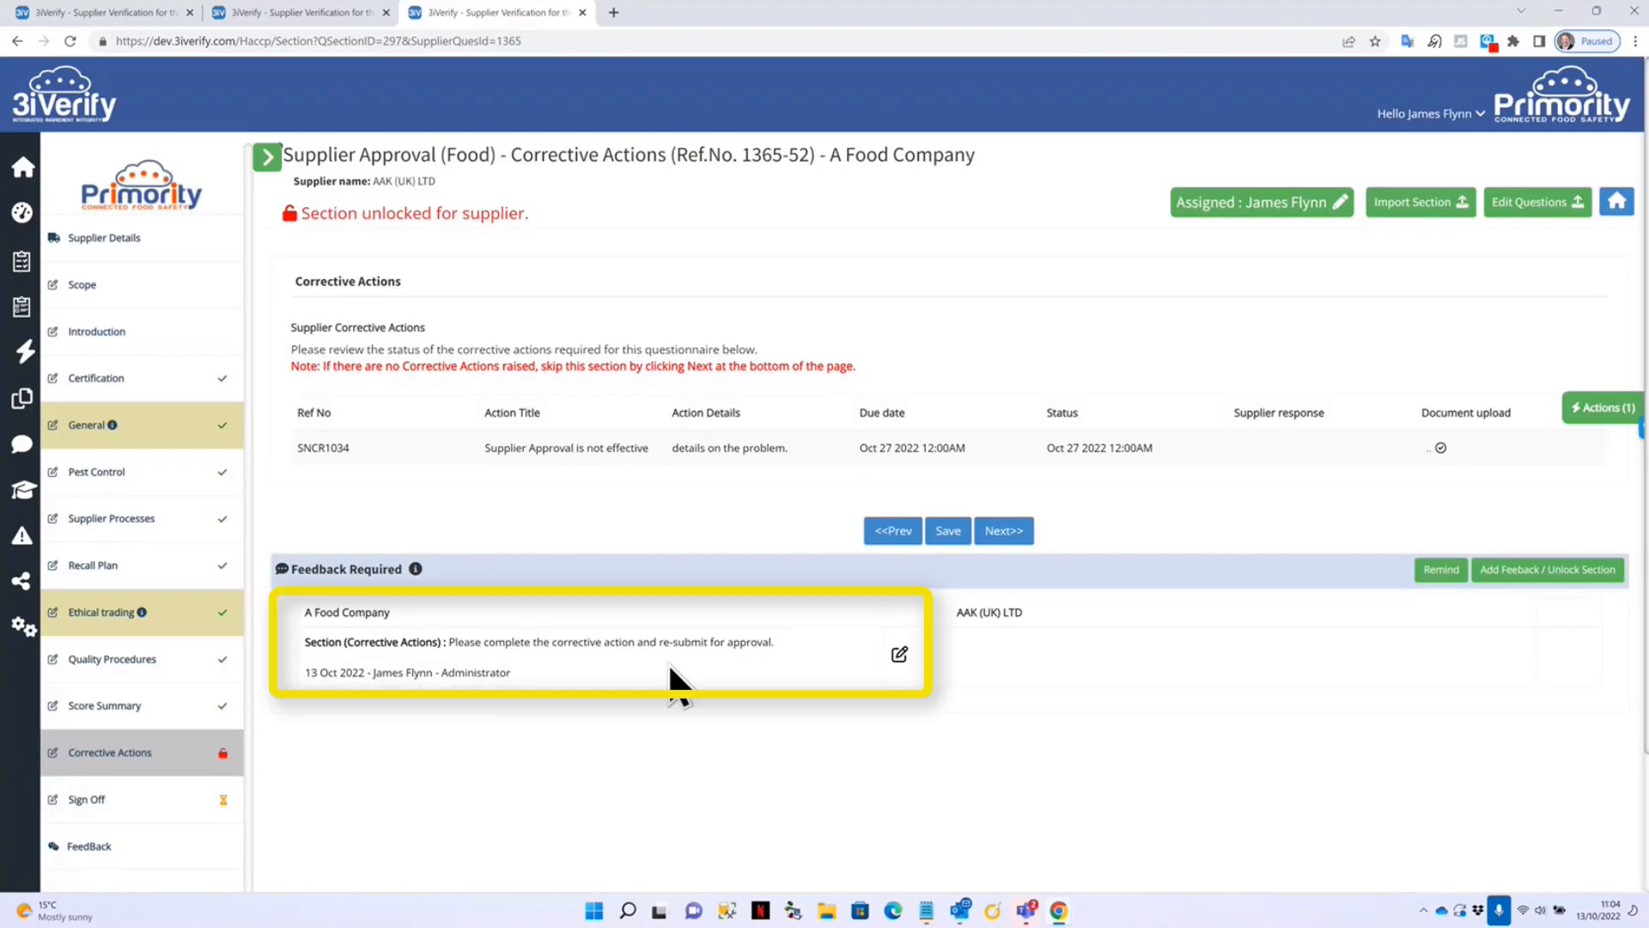
{"action": "mouse_move", "coordinate": [1058, 910]}
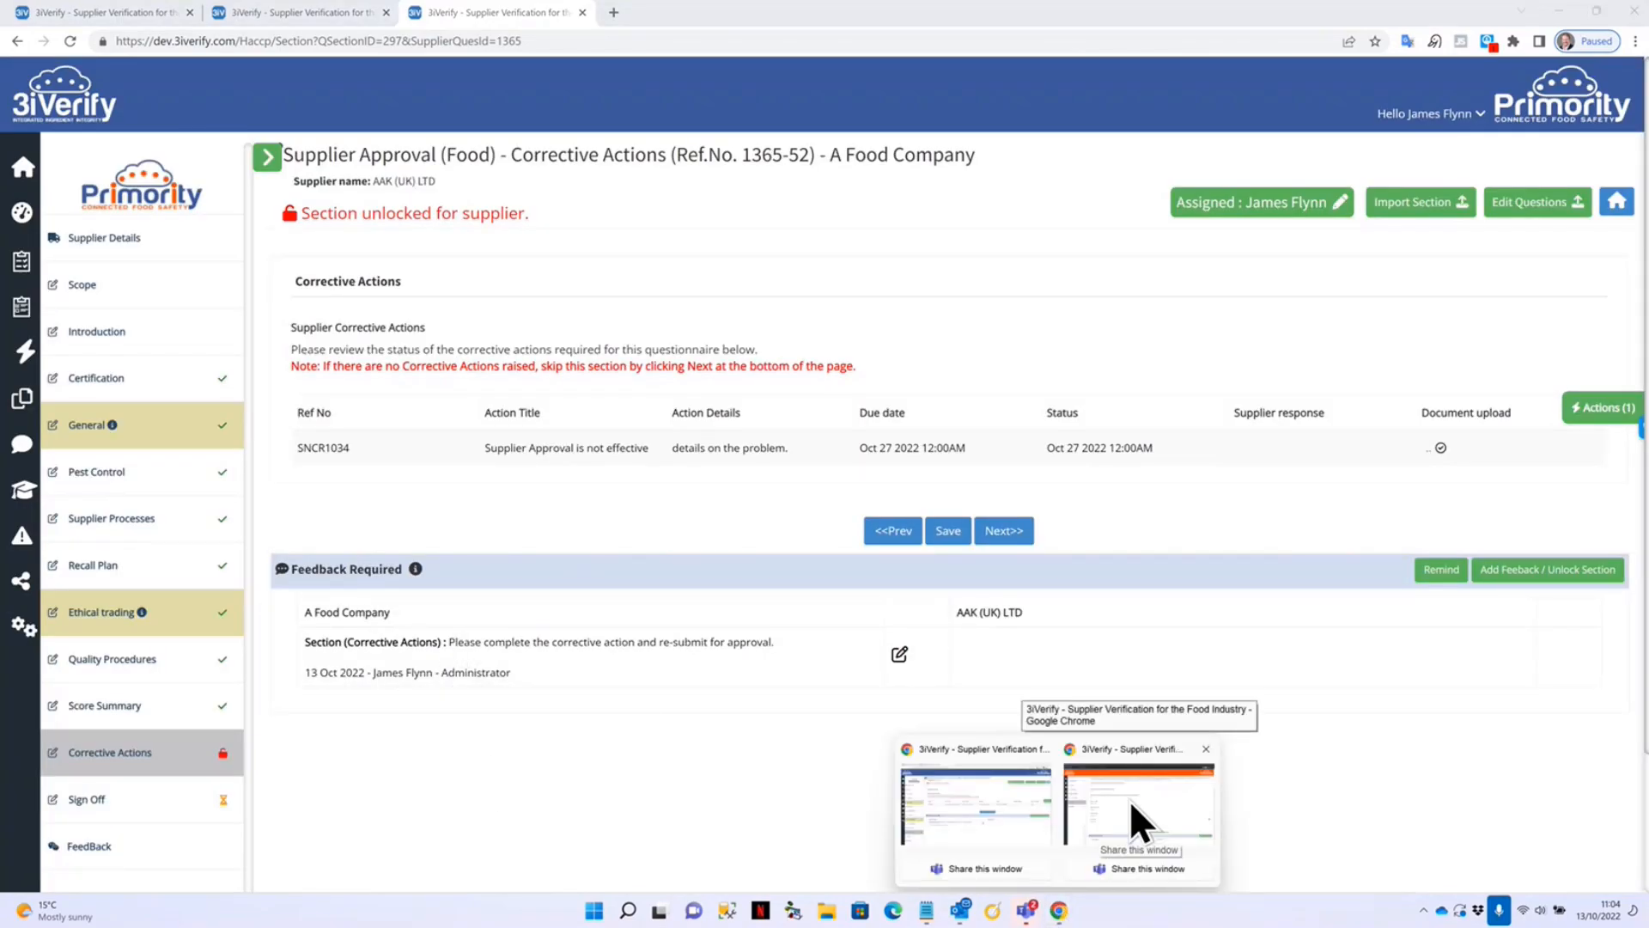
As the supplier, enter a Corrective Actions response and attach the '3iVerify - Adding Users' file.
{"action": "left_click", "coordinate": [103, 380]}
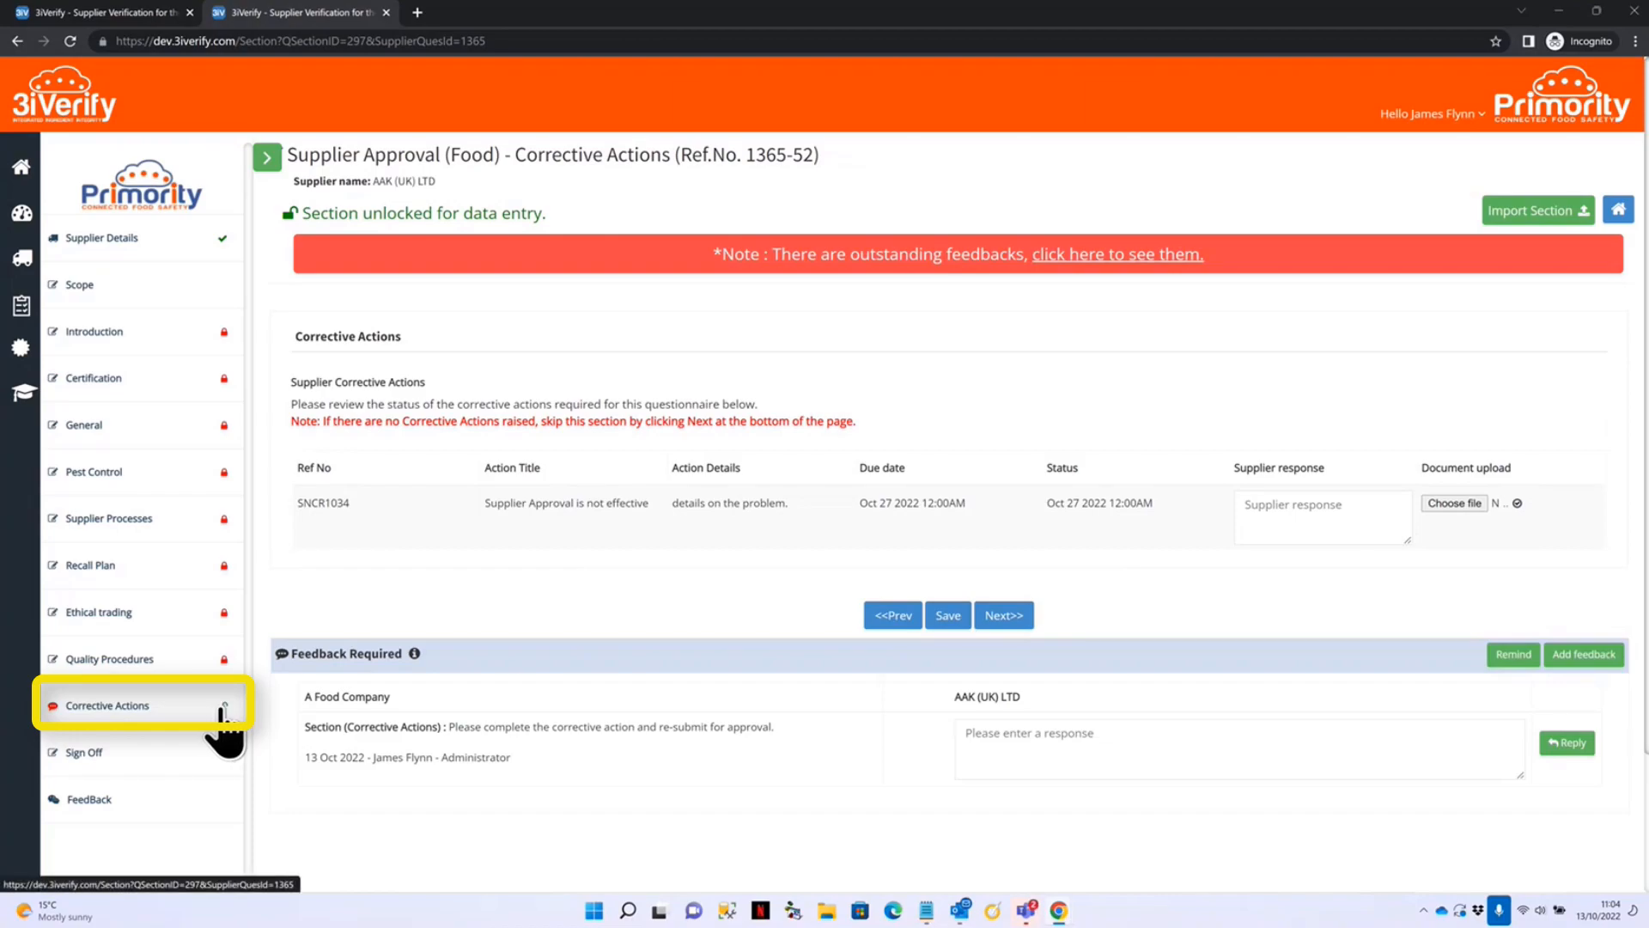
{"action": "mouse_move", "coordinate": [223, 706]}
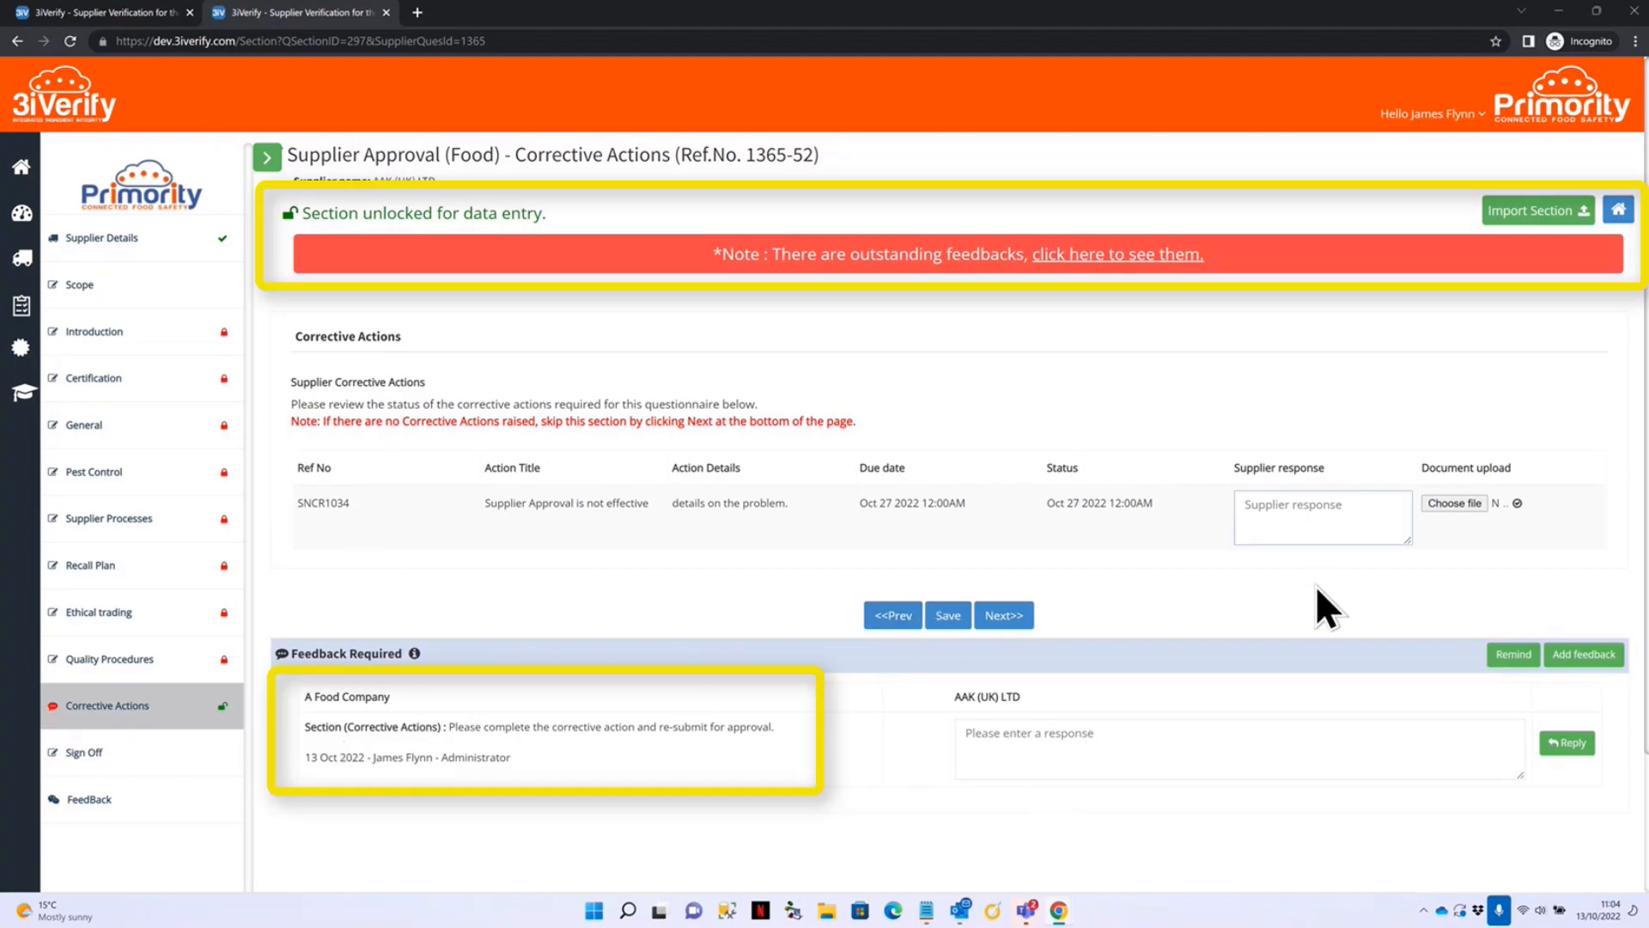
{"action": "type", "text": "enter their rep"}
{"action": "type", "text": "onse."}
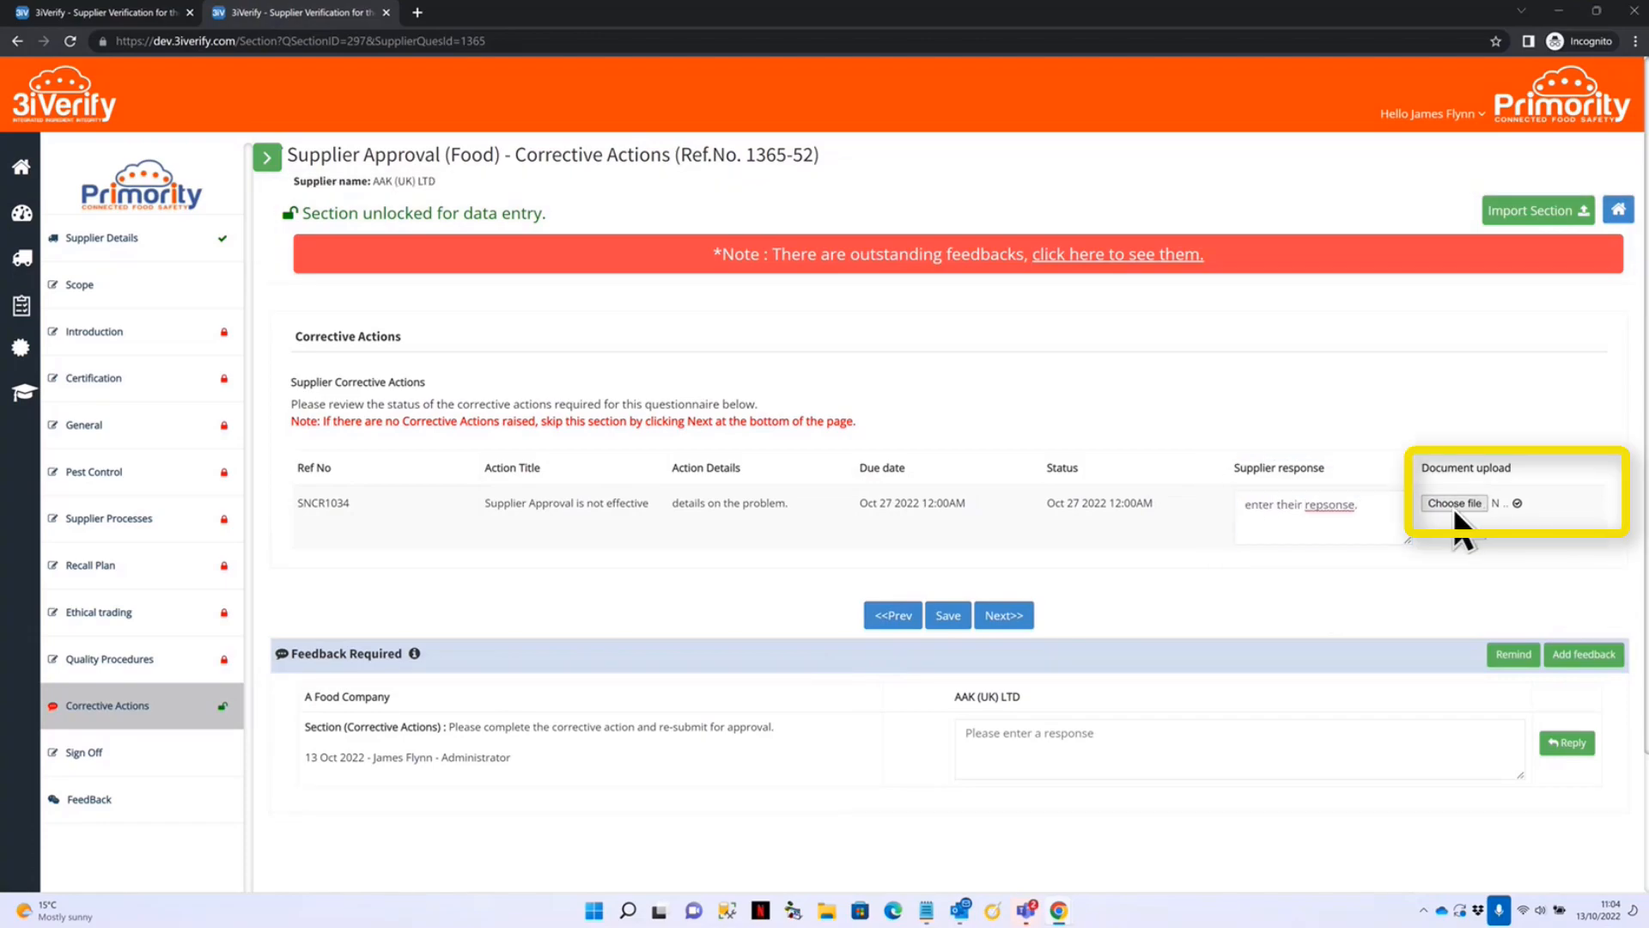
{"action": "left_click", "coordinate": [1455, 503]}
{"action": "left_click", "coordinate": [861, 468]}
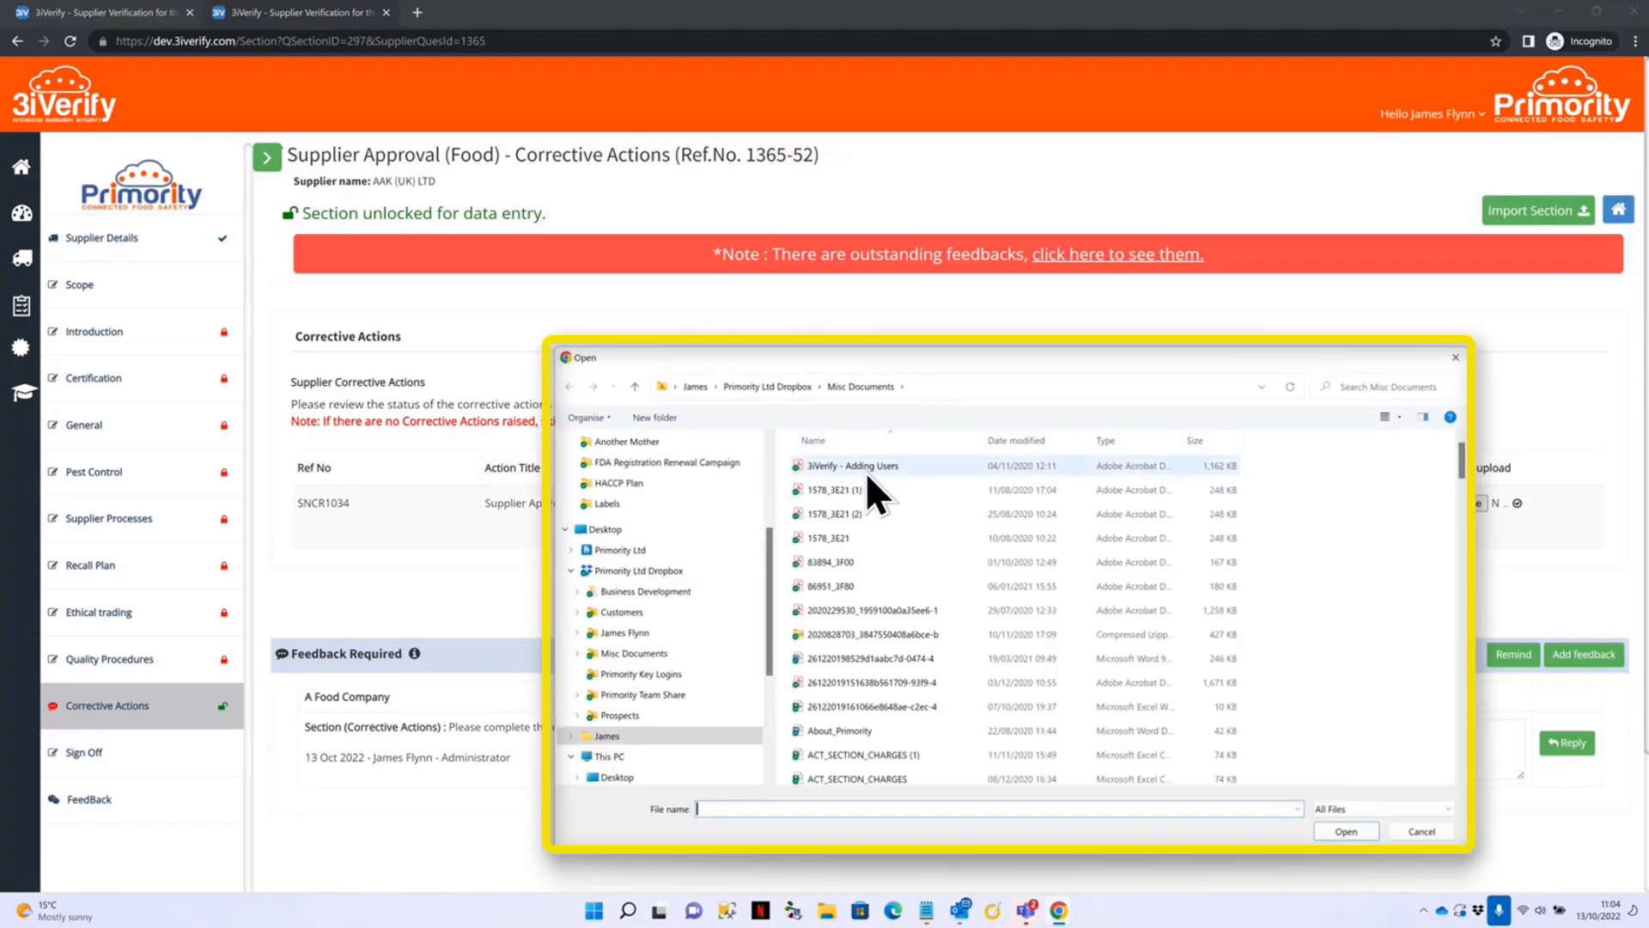
{"action": "left_click", "coordinate": [1354, 828]}
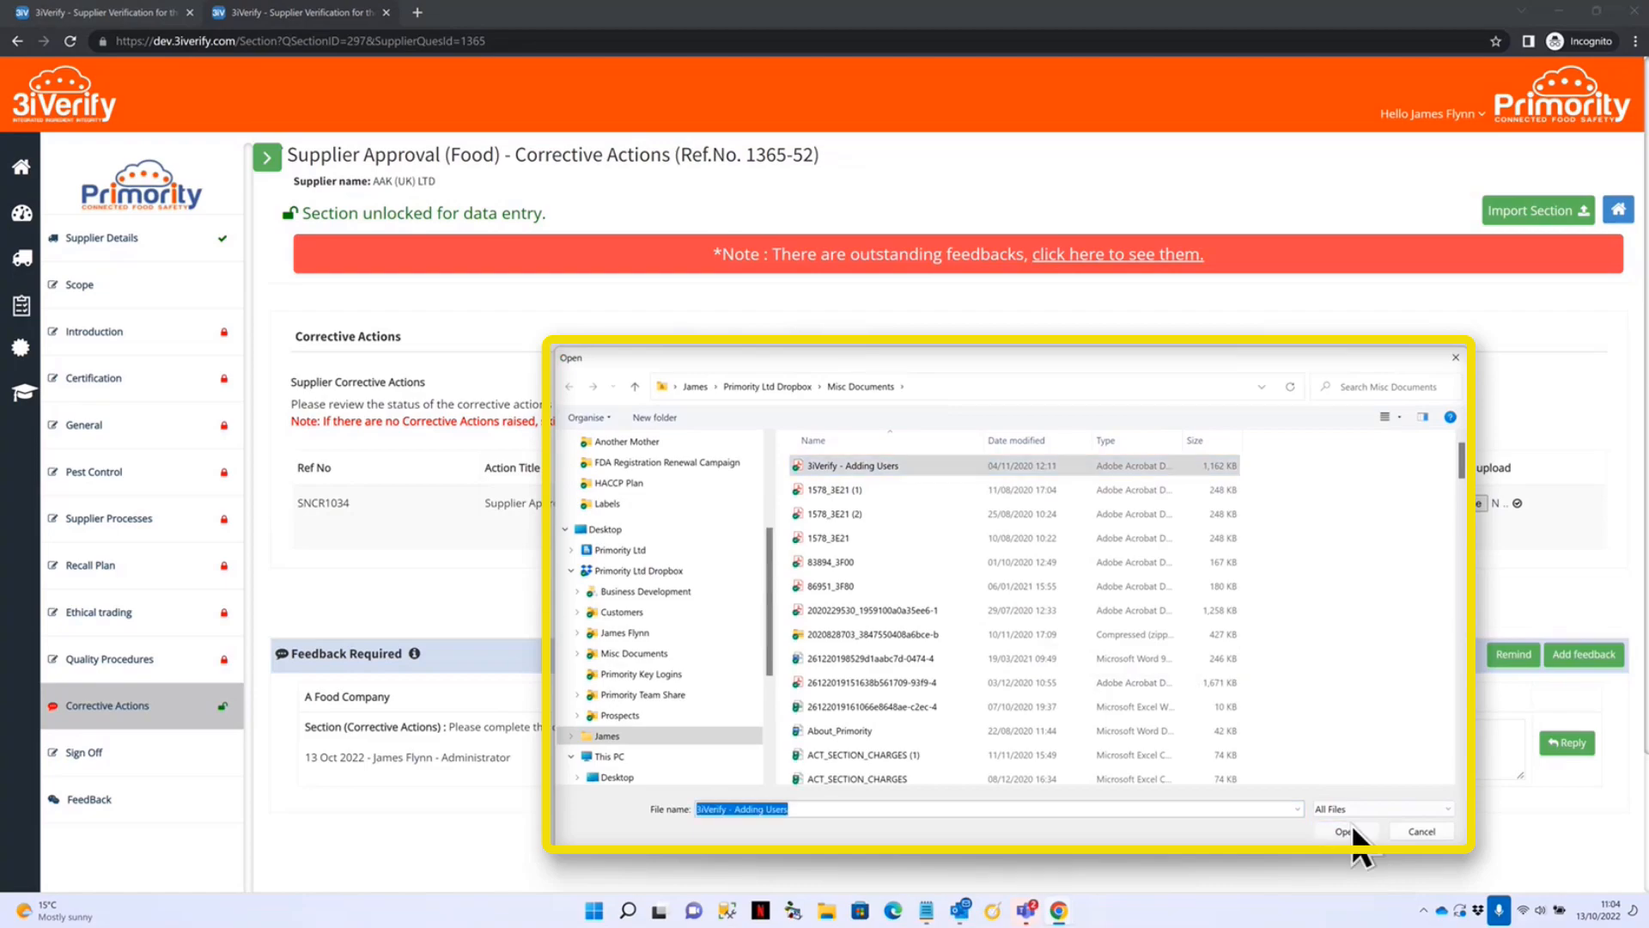
Reply 'completed' to the reviewer's feedback.
{"action": "left_click", "coordinate": [1085, 748]}
{"action": "type", "text": "completed"}
{"action": "left_click", "coordinate": [1563, 744]}
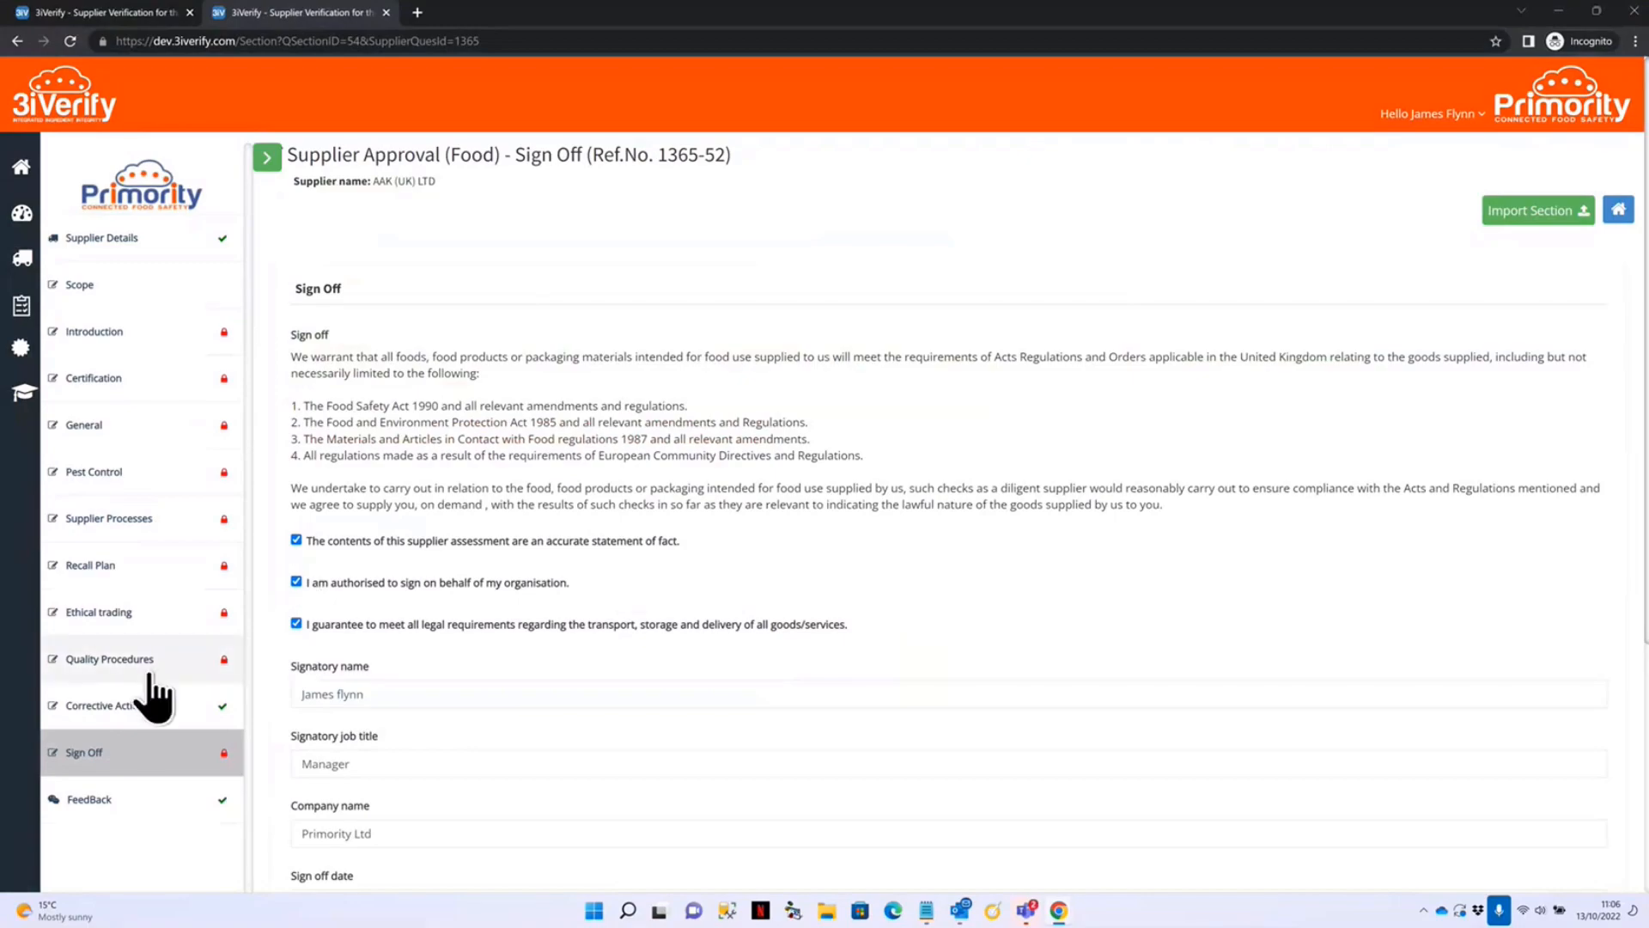
Submit the supplier's signed-off questionnaire for approval and return to the reviewer's window.
{"action": "mouse_move", "coordinate": [225, 711]}
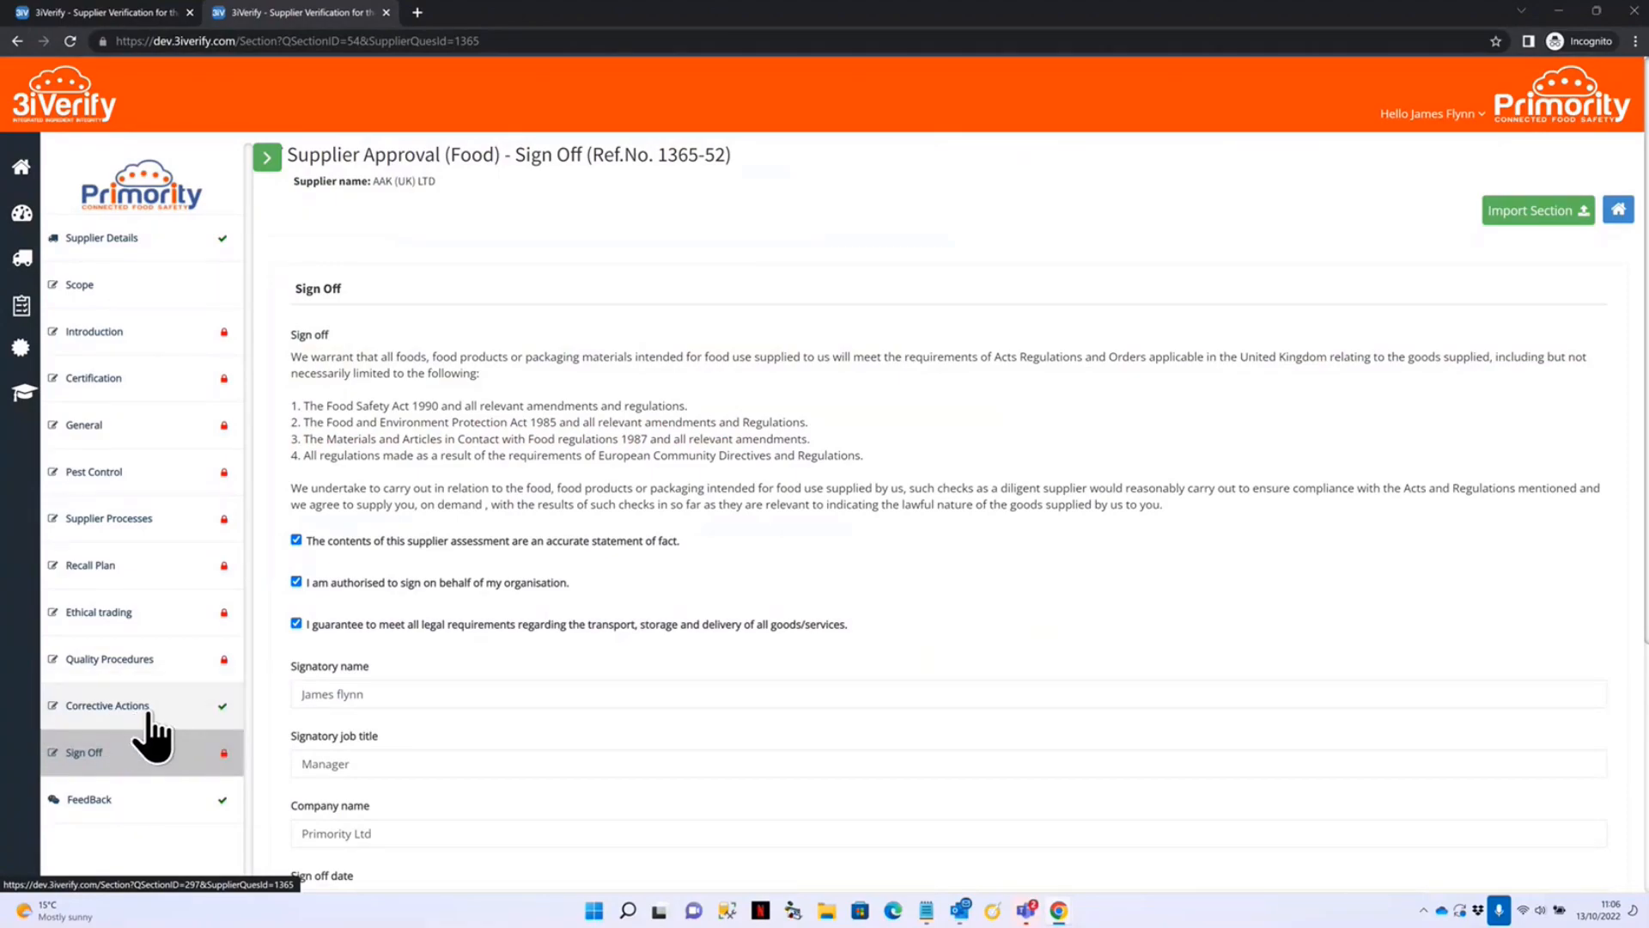
{"action": "scroll", "coordinate": [513, 492], "scroll_direction": "down", "scroll_amount": 2}
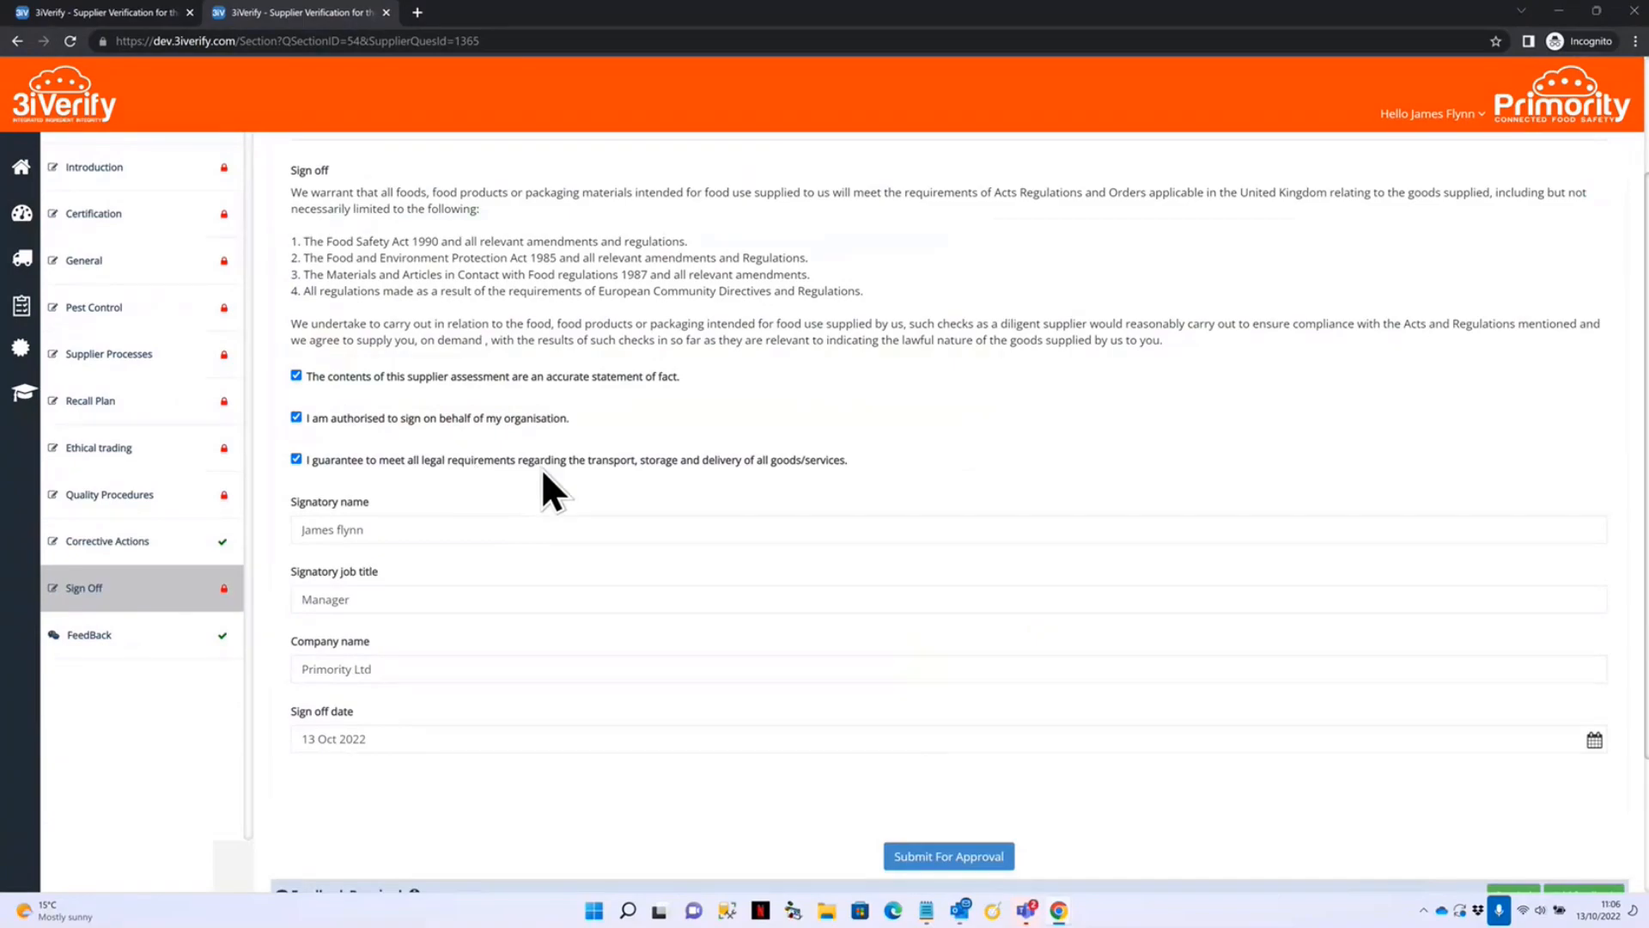
{"action": "left_click", "coordinate": [949, 856]}
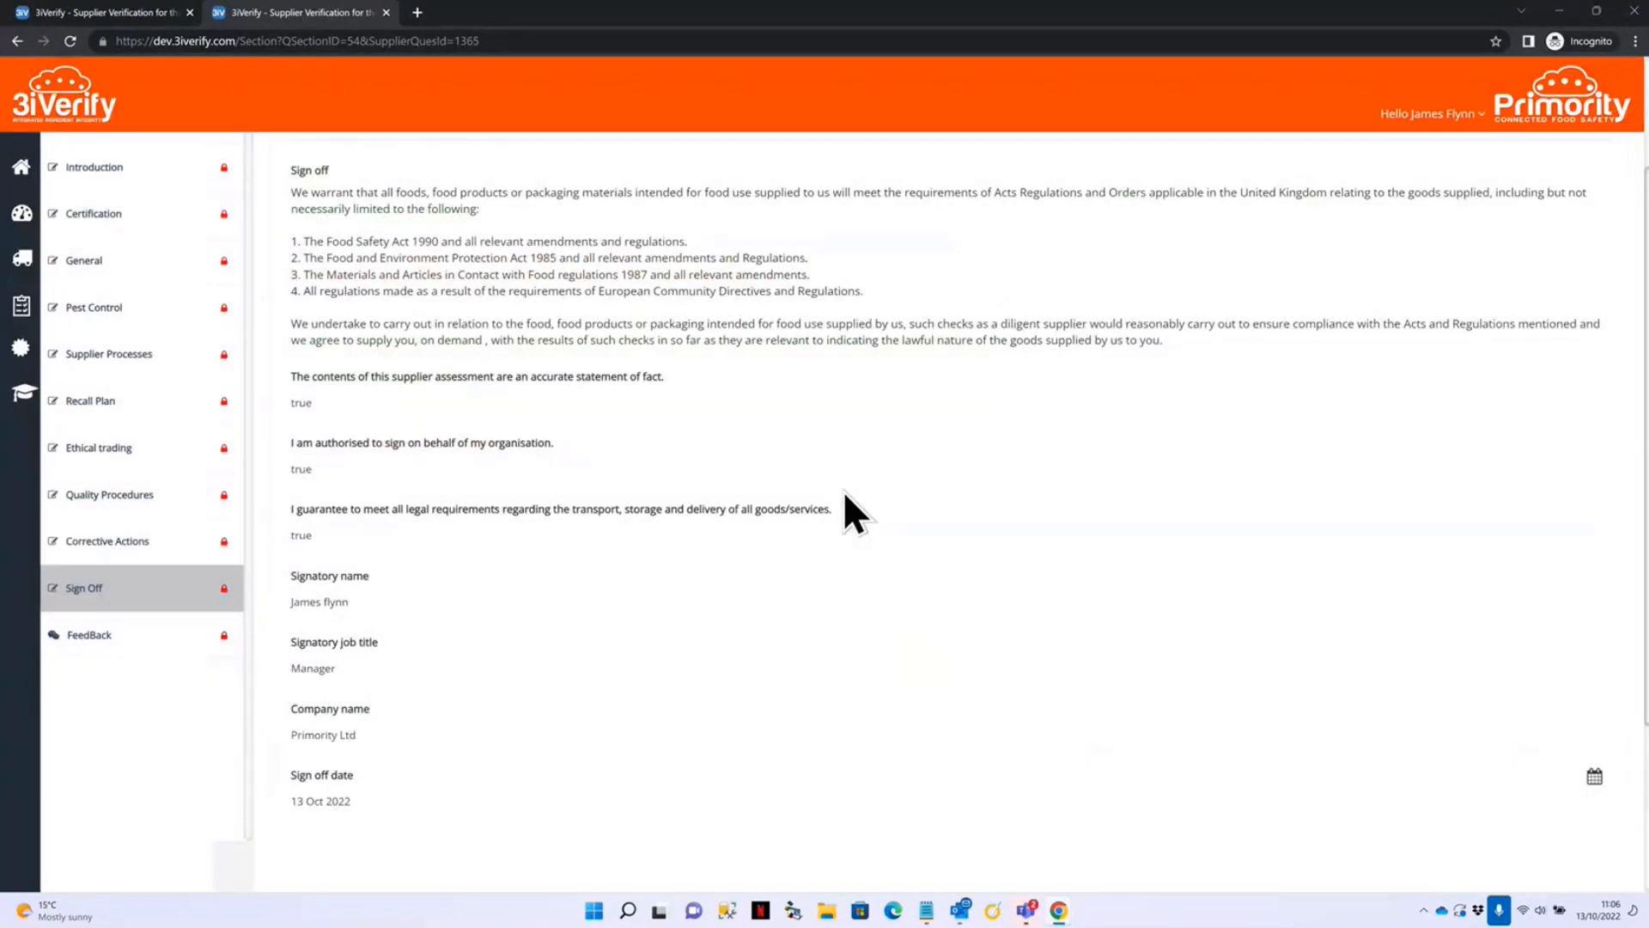
{"action": "scroll", "coordinate": [739, 554], "scroll_direction": "down", "scroll_amount": 3}
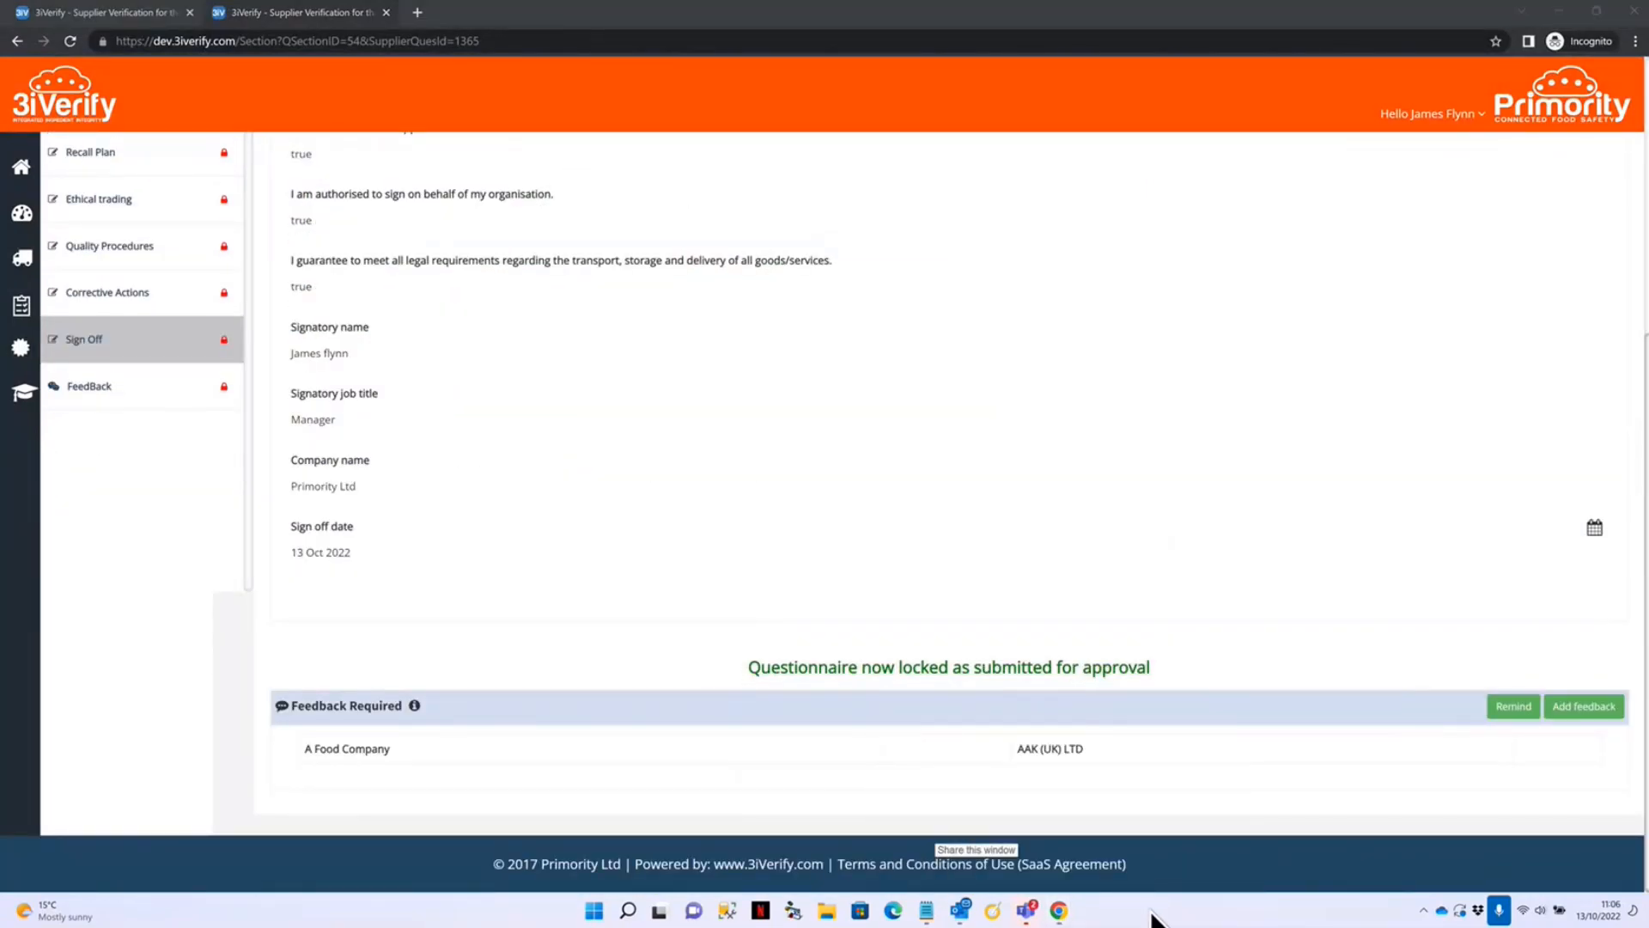
{"action": "mouse_move", "coordinate": [1059, 912]}
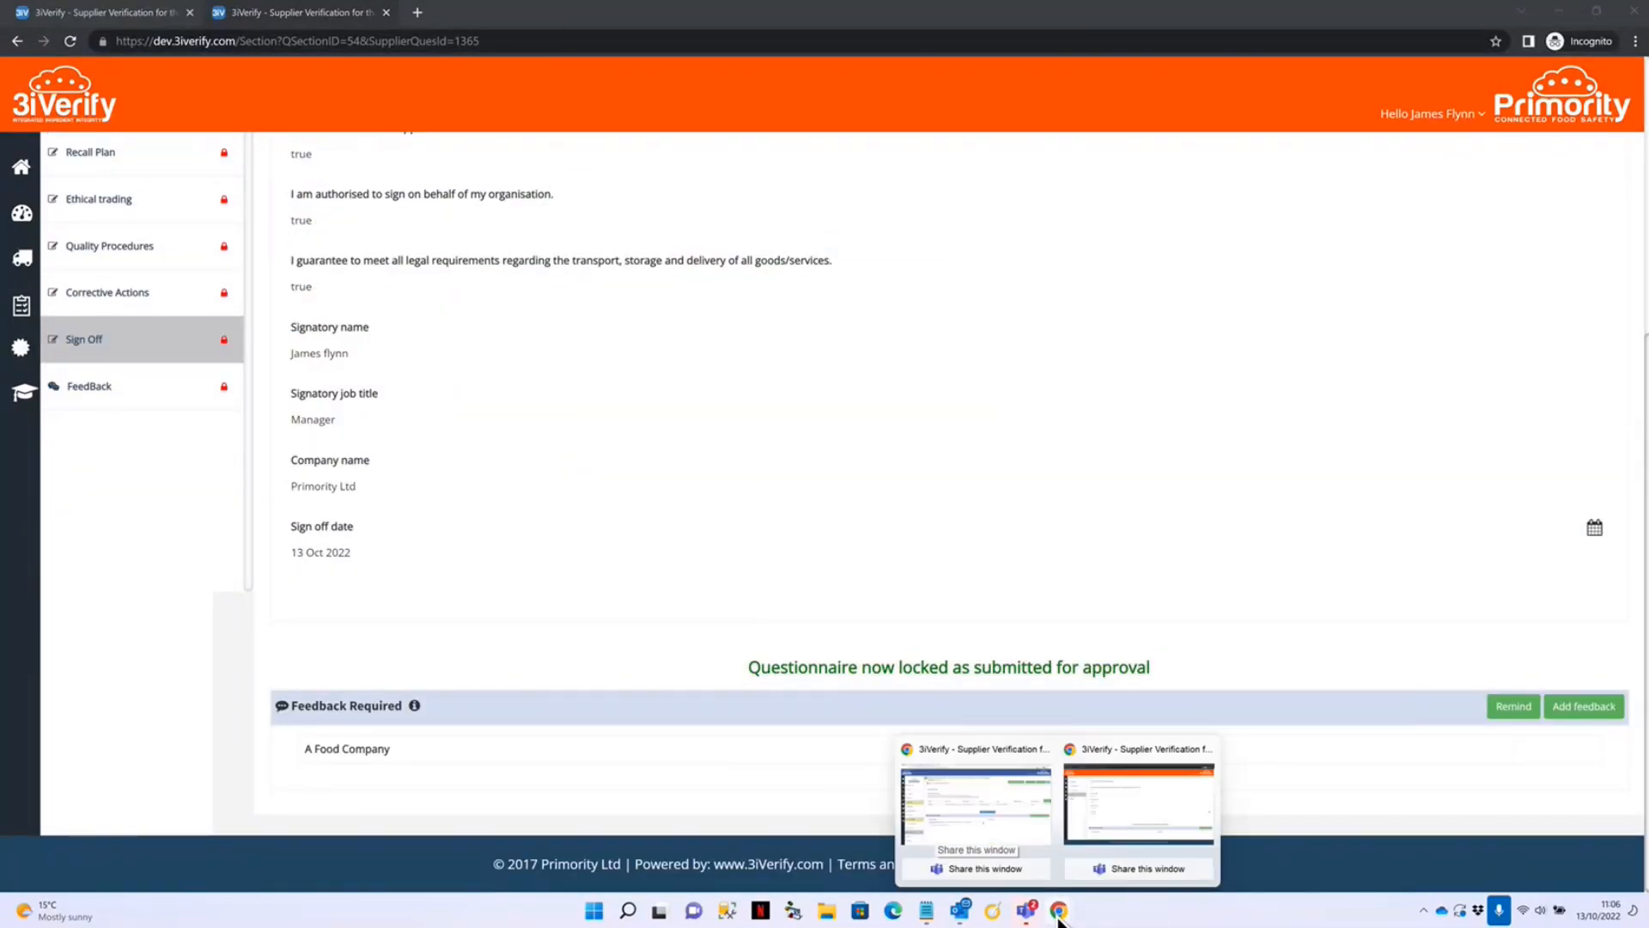
{"action": "left_click", "coordinate": [977, 812]}
Reload the reviewer page and approve the Corrective Actions section.
{"action": "left_click", "coordinate": [70, 41]}
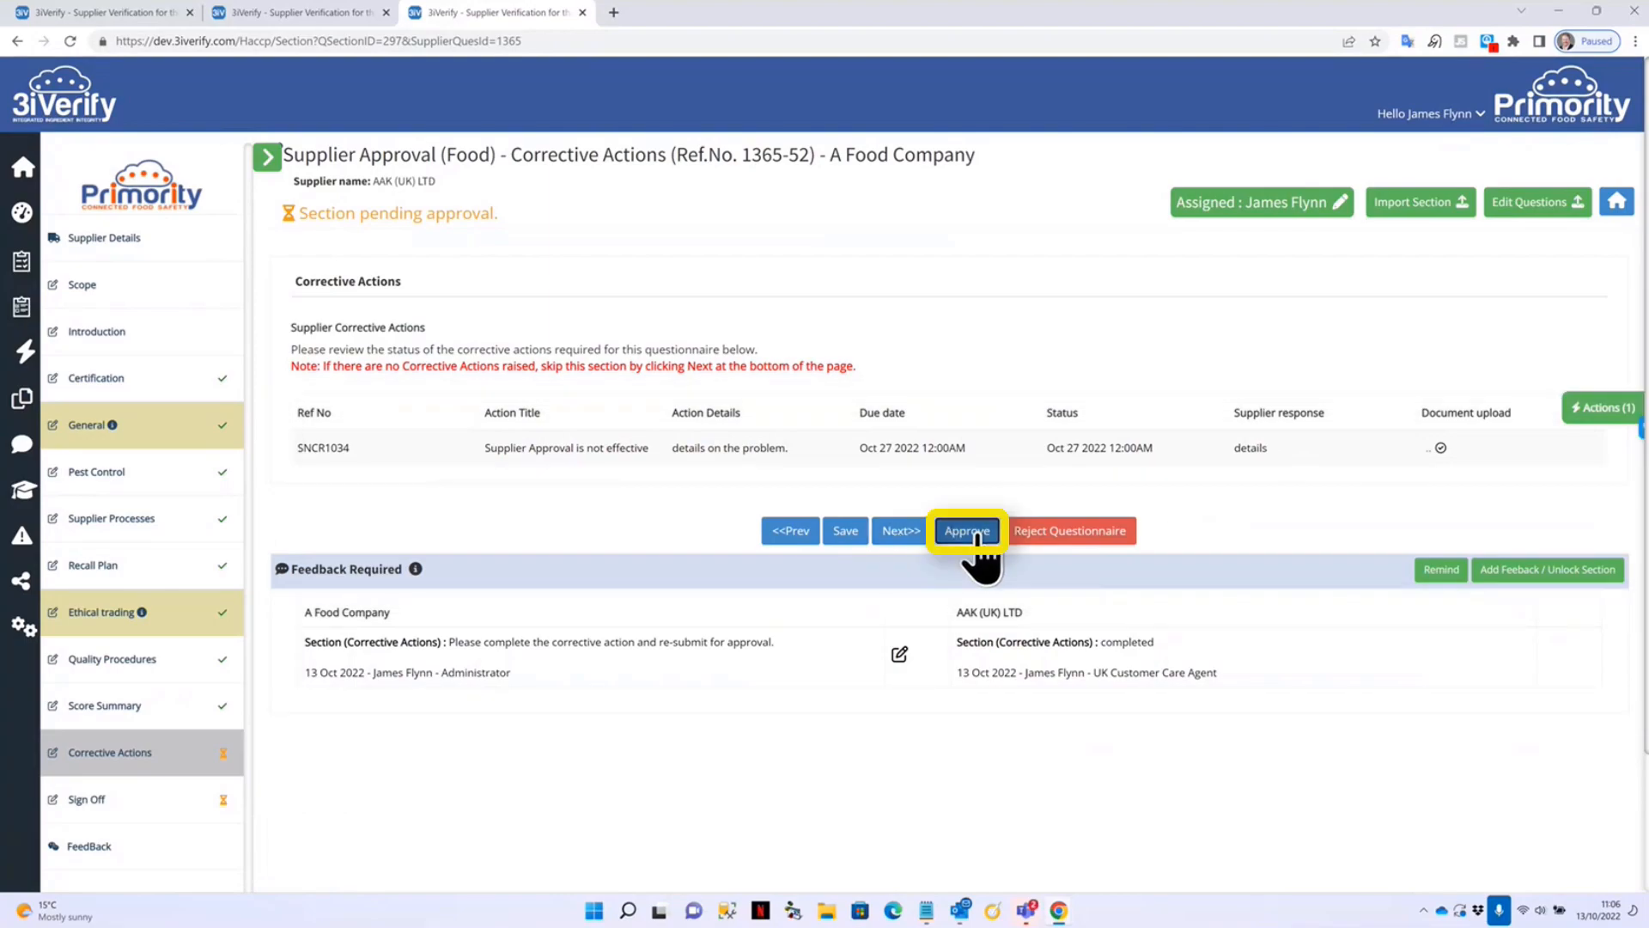
{"action": "left_click", "coordinate": [975, 538]}
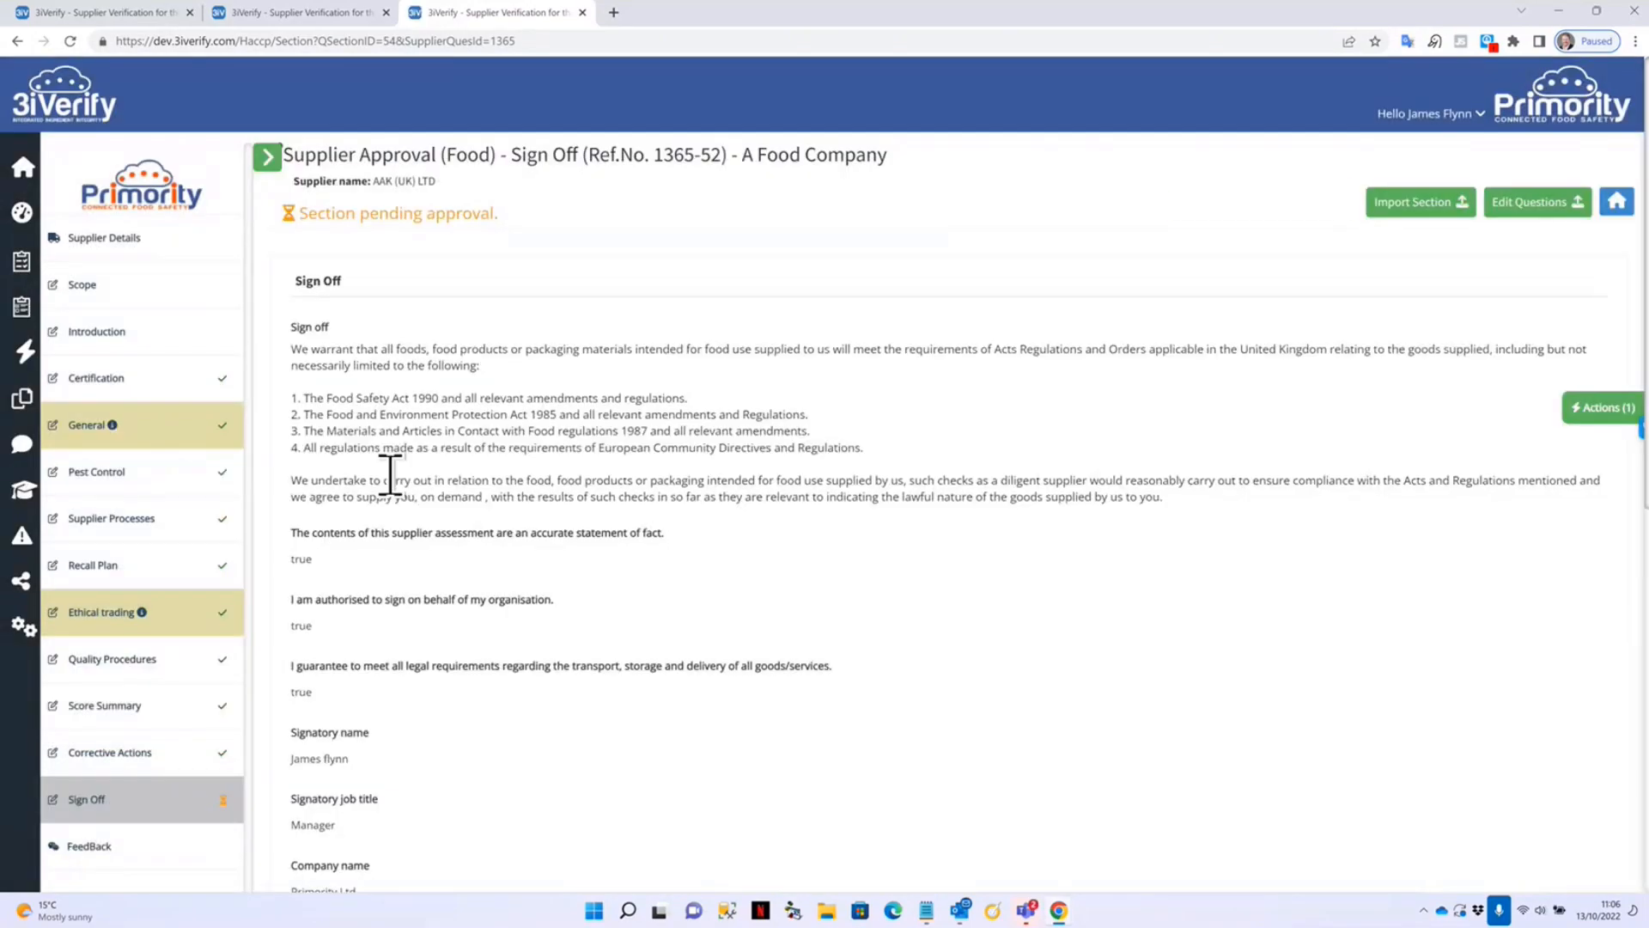
{"action": "scroll", "coordinate": [472, 537], "scroll_direction": "down", "scroll_amount": 3}
{"action": "scroll", "coordinate": [494, 534], "scroll_direction": "down", "scroll_amount": 4}
Enter the signatory's name and approve the questionnaire with the electronic signature password.
{"action": "left_click", "coordinate": [412, 510]}
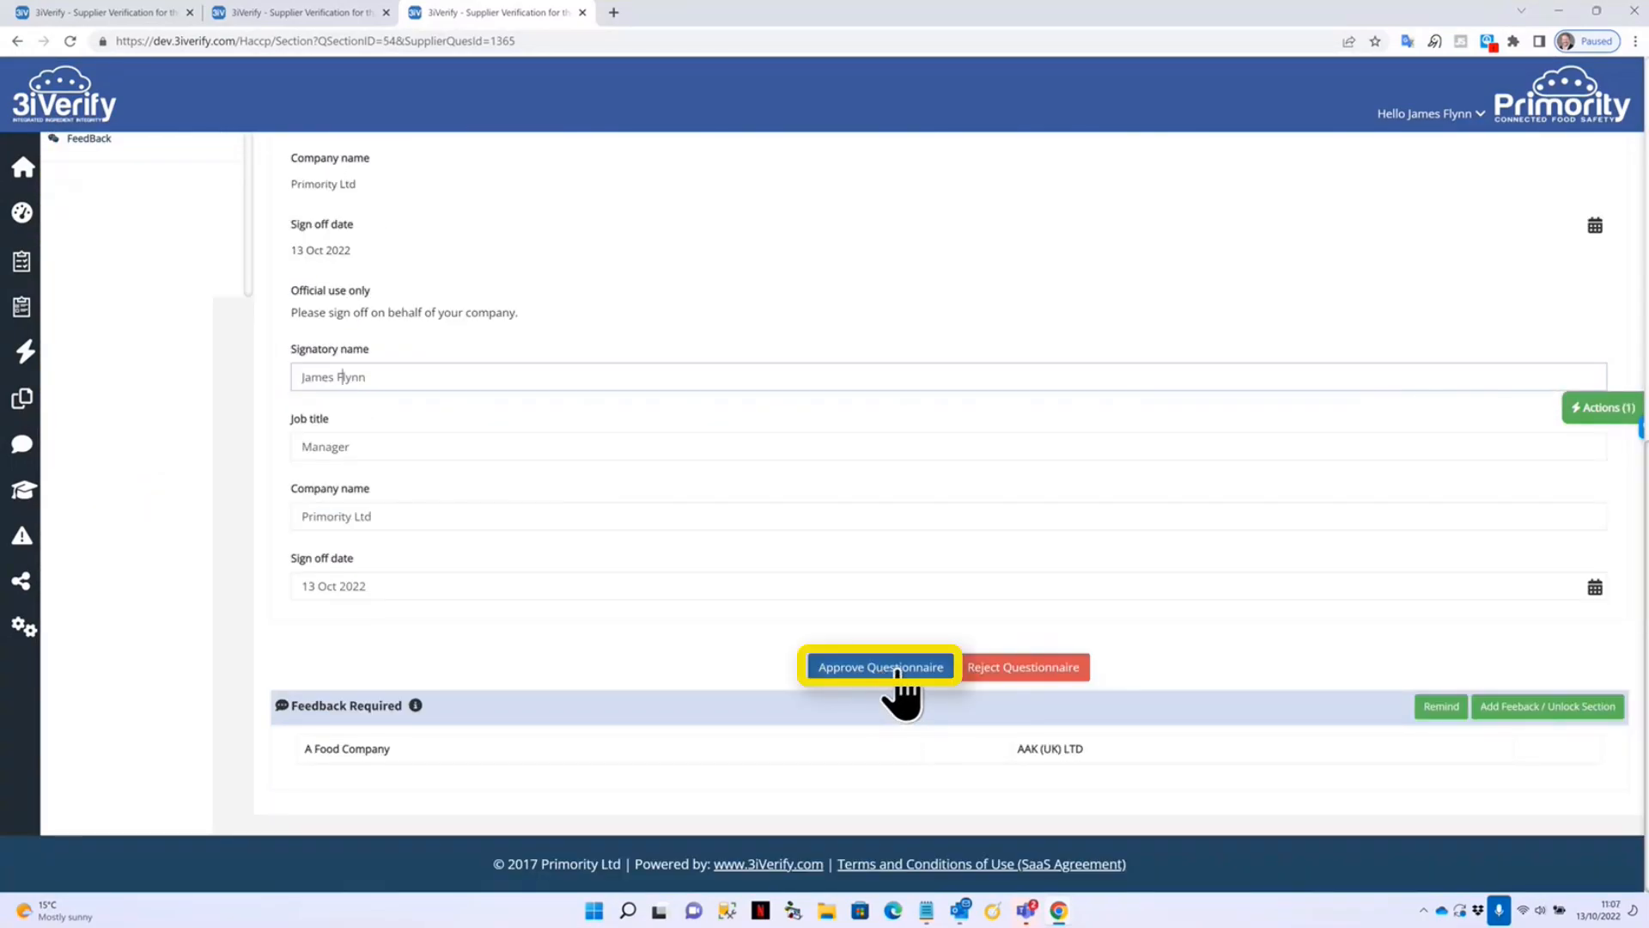
{"action": "left_click", "coordinate": [885, 667]}
{"action": "left_click", "coordinate": [574, 232]}
{"action": "type", "text": "••••"}
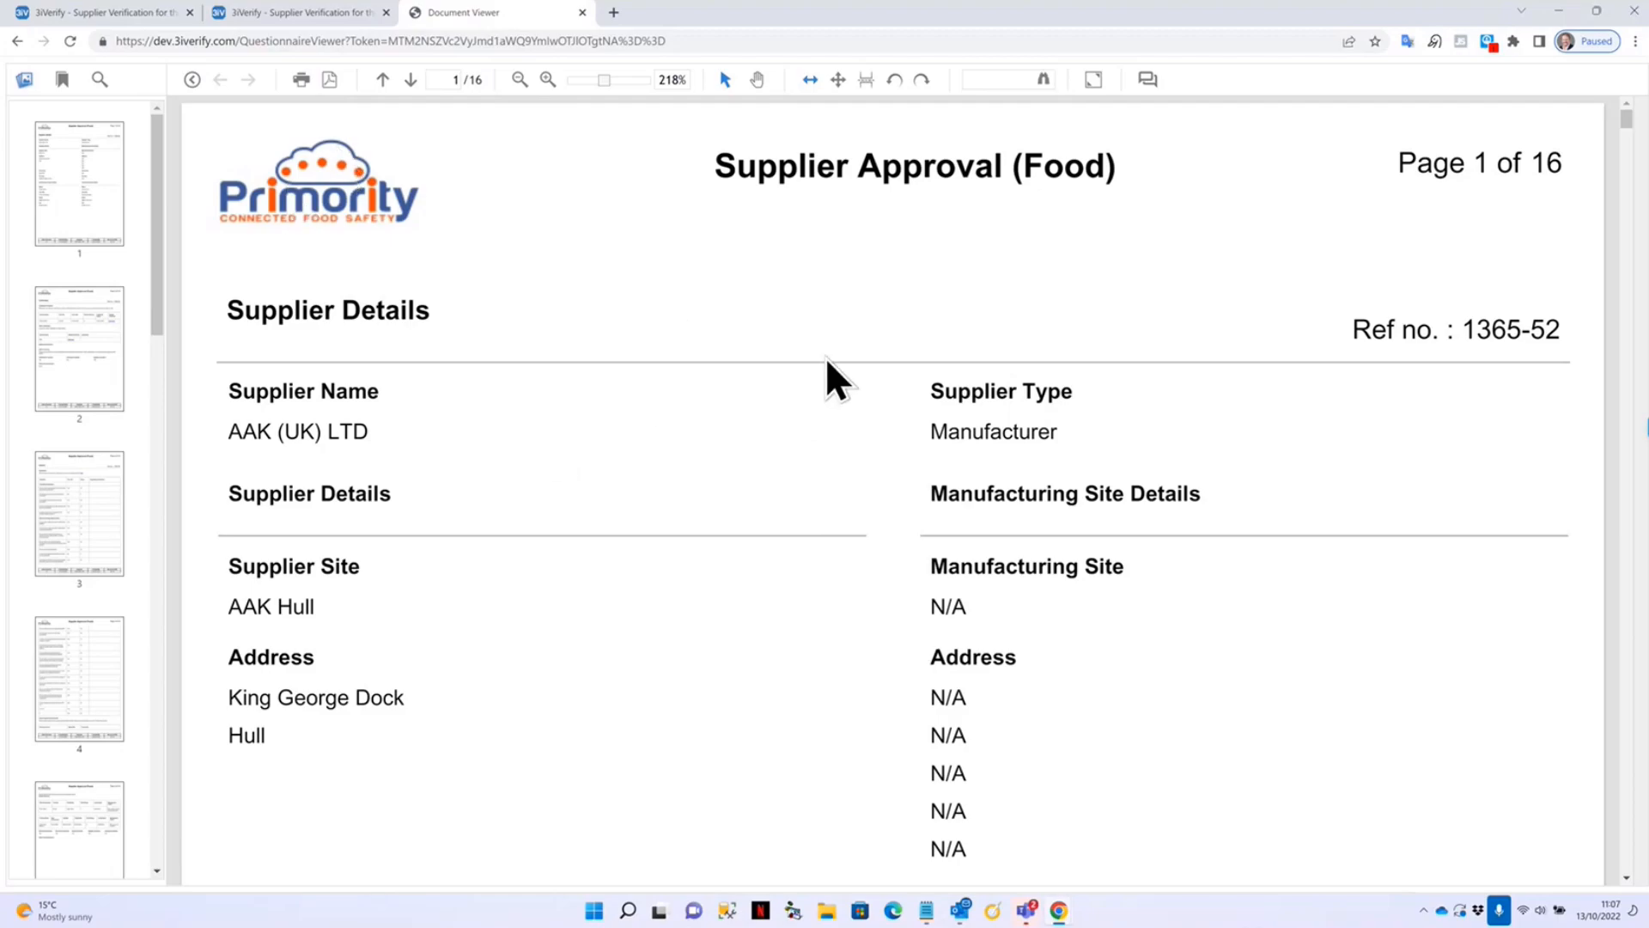
Scroll through the 16-page Supplier Approval (Food) PDF report.
{"action": "scroll", "coordinate": [829, 369], "scroll_direction": "down", "scroll_amount": 15}
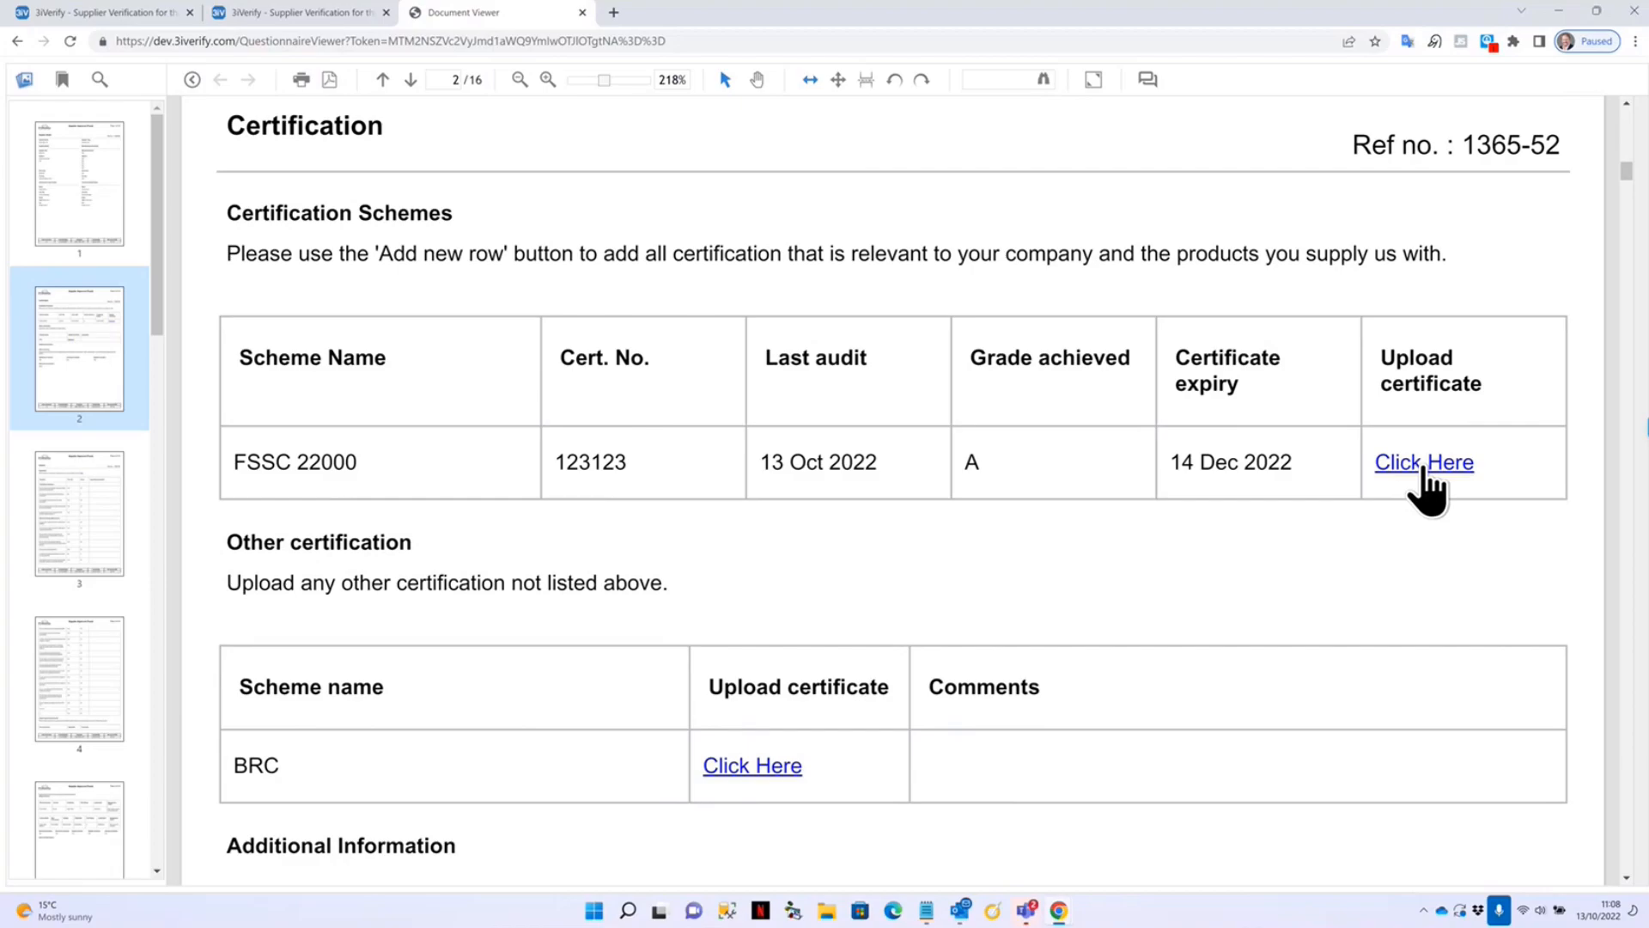
{"action": "scroll", "coordinate": [529, 651], "scroll_direction": "down", "scroll_amount": 8}
{"action": "scroll", "coordinate": [620, 605], "scroll_direction": "down", "scroll_amount": 15}
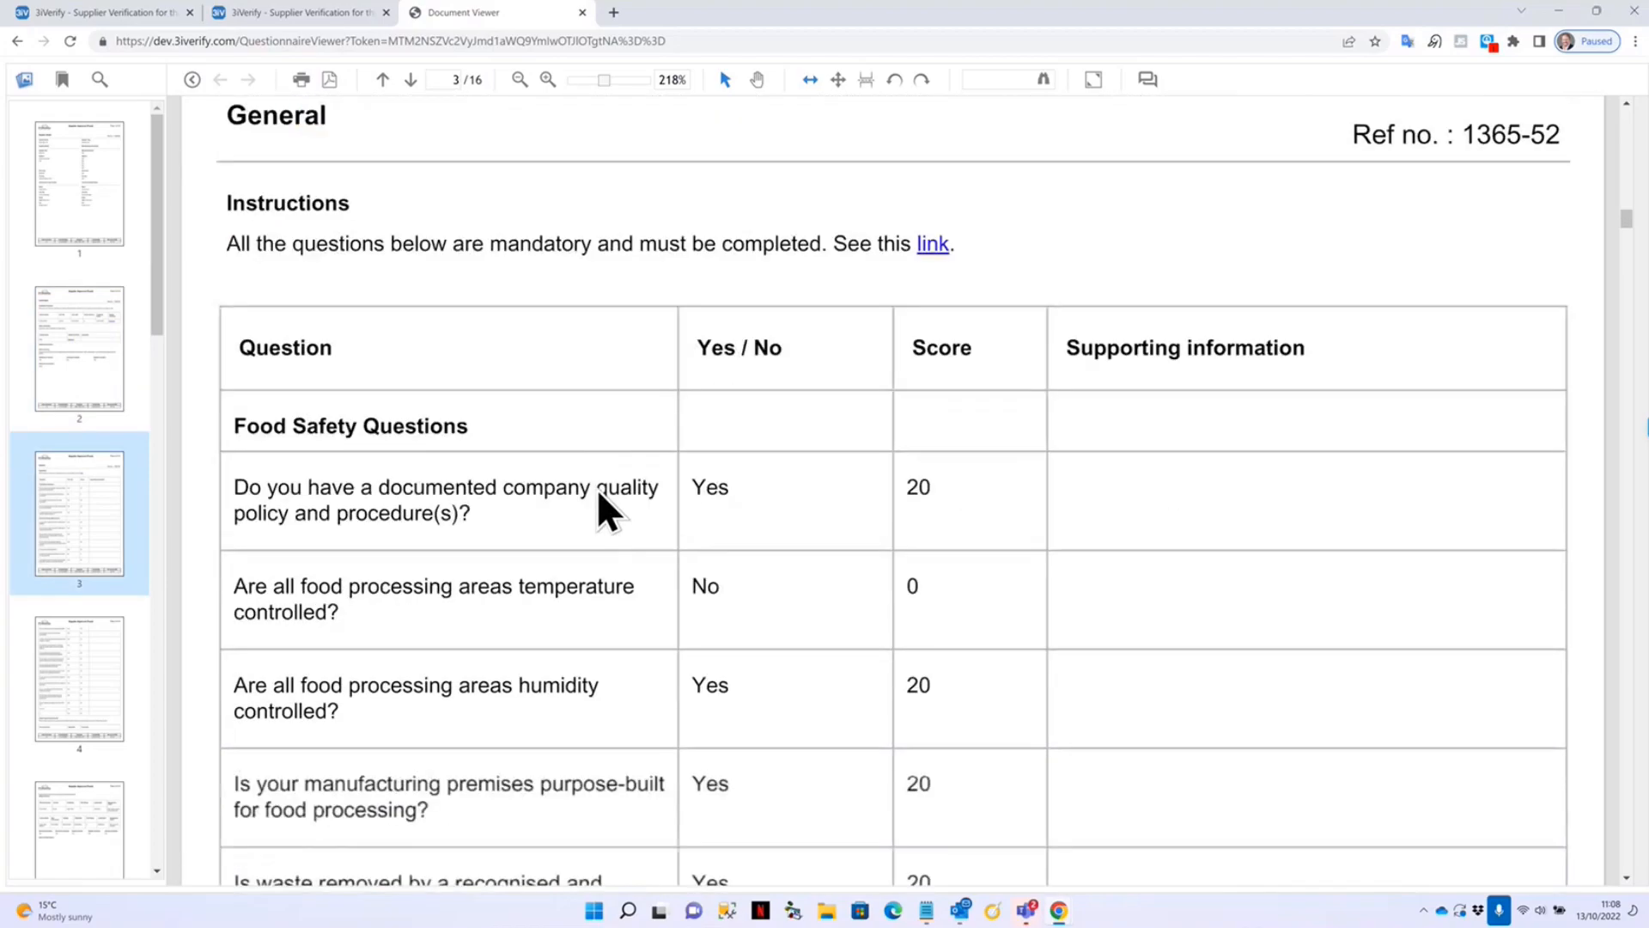
{"action": "scroll", "coordinate": [605, 512], "scroll_direction": "down", "scroll_amount": 2}
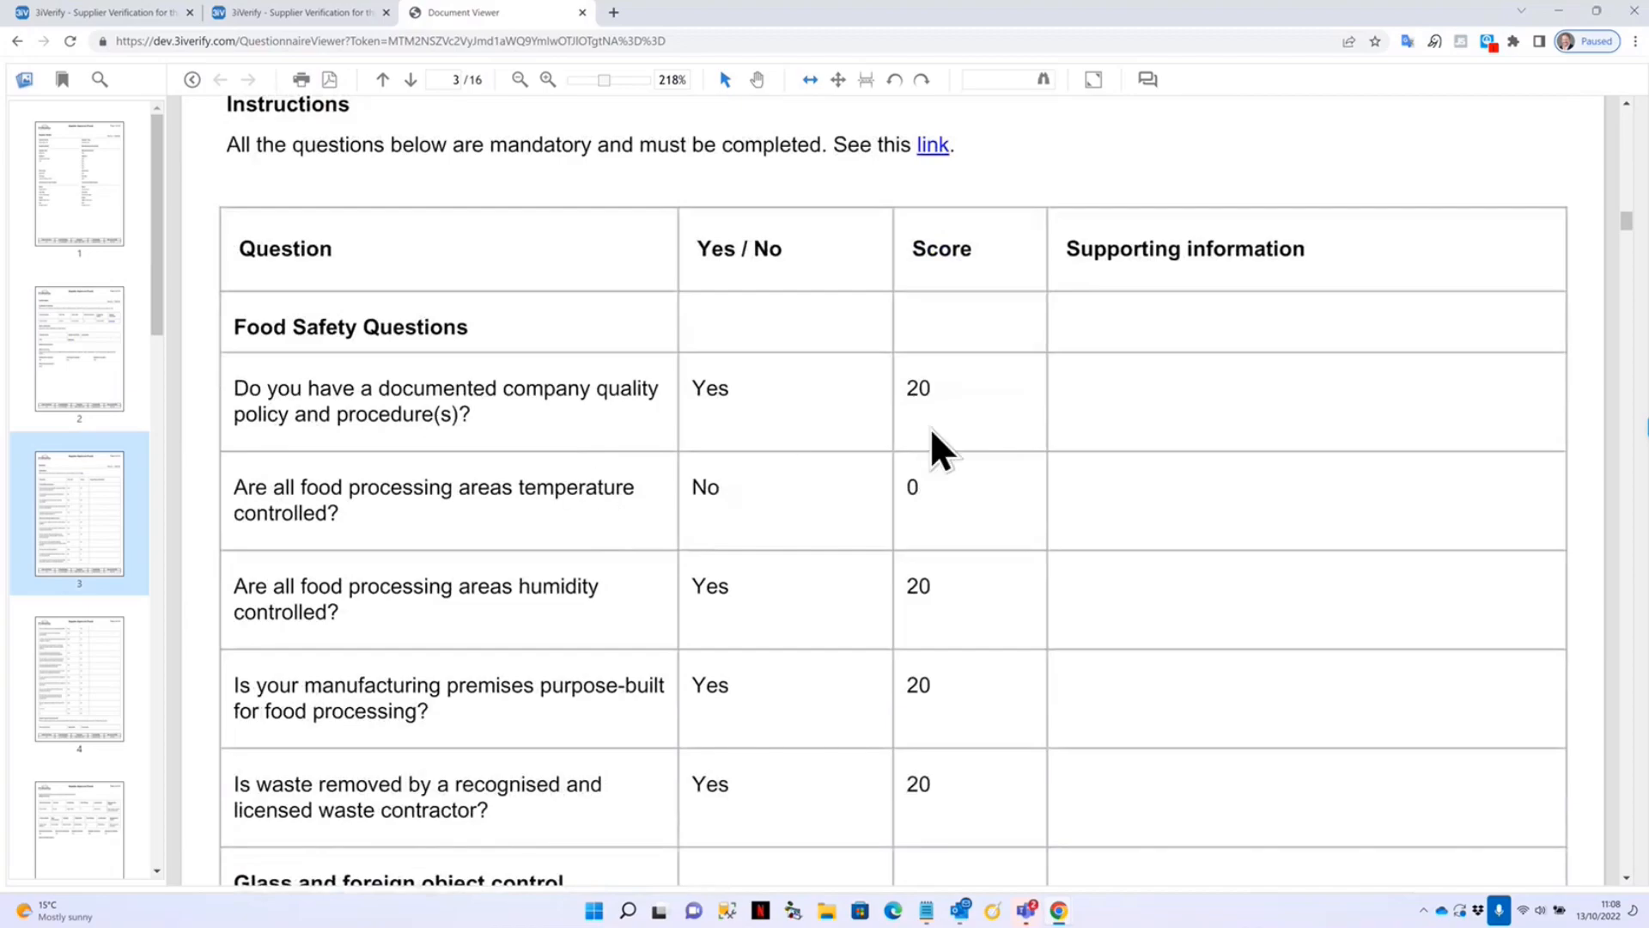
{"action": "scroll", "coordinate": [596, 458], "scroll_direction": "down", "scroll_amount": 20}
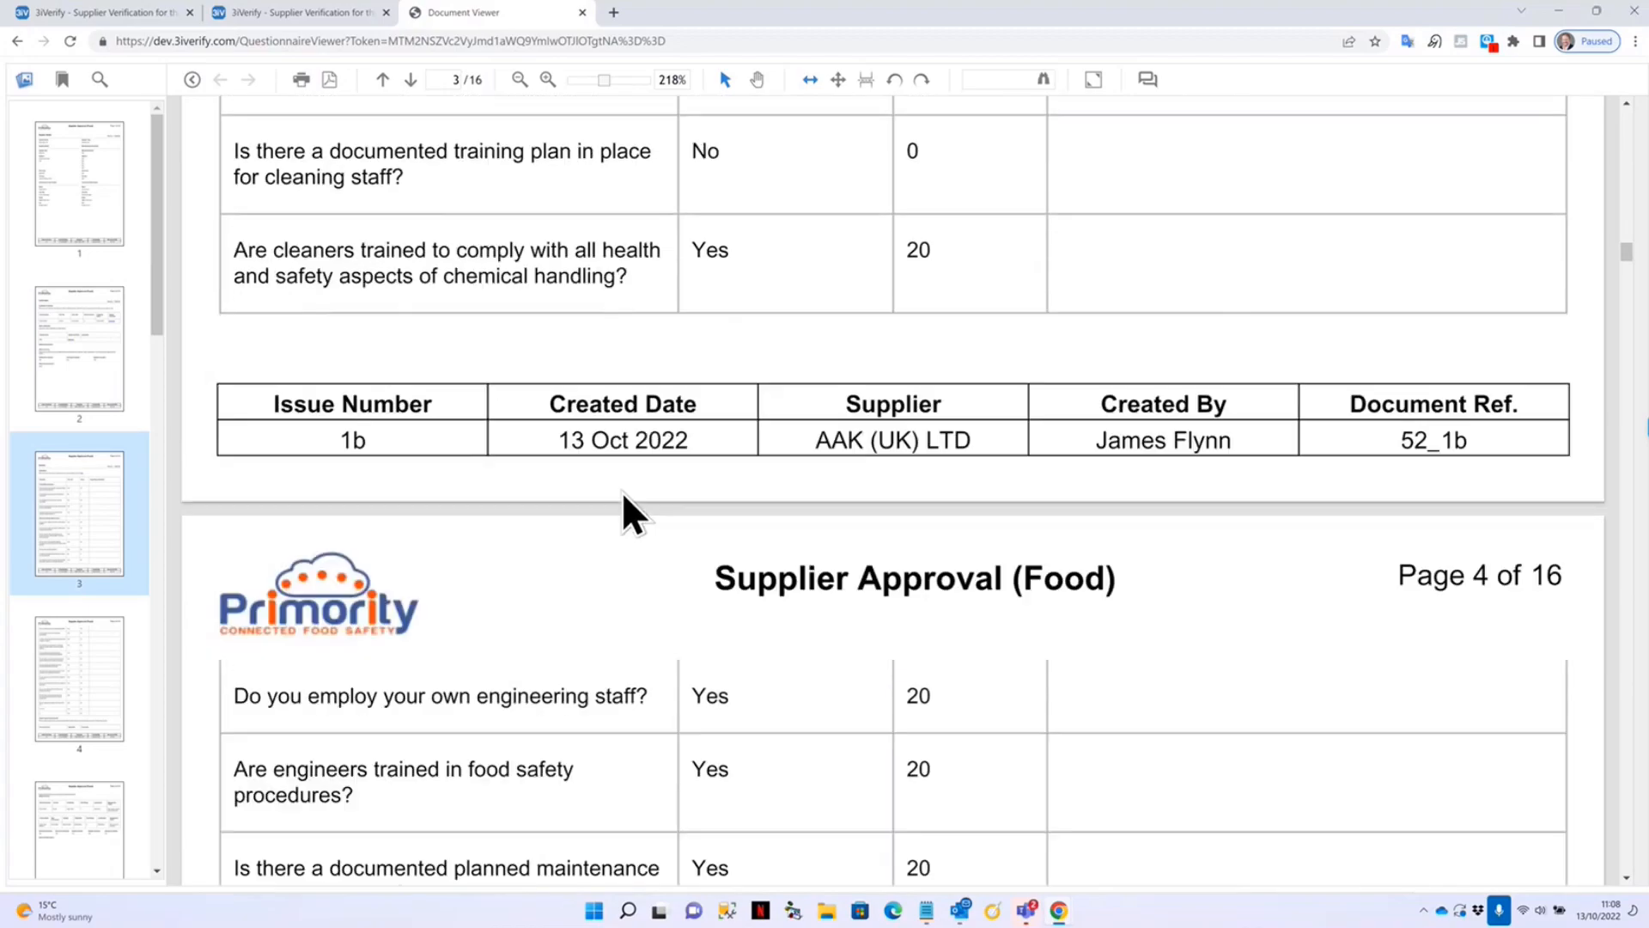
{"action": "scroll", "coordinate": [653, 562], "scroll_direction": "down", "scroll_amount": 15}
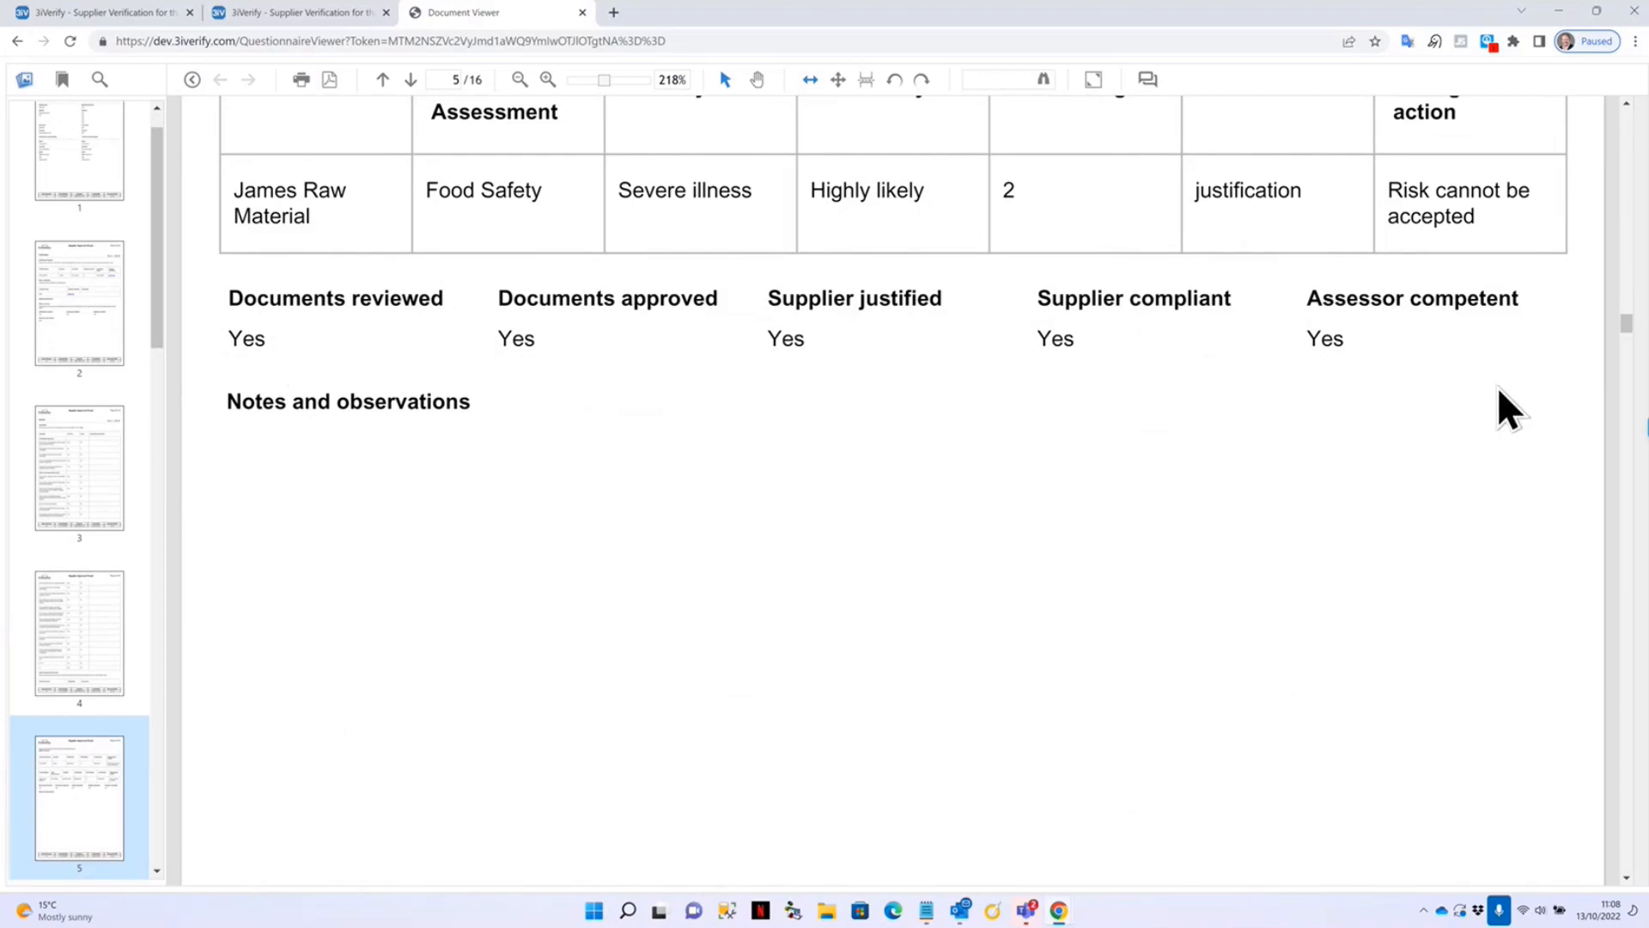
{"action": "scroll", "coordinate": [843, 409], "scroll_direction": "down", "scroll_amount": 20}
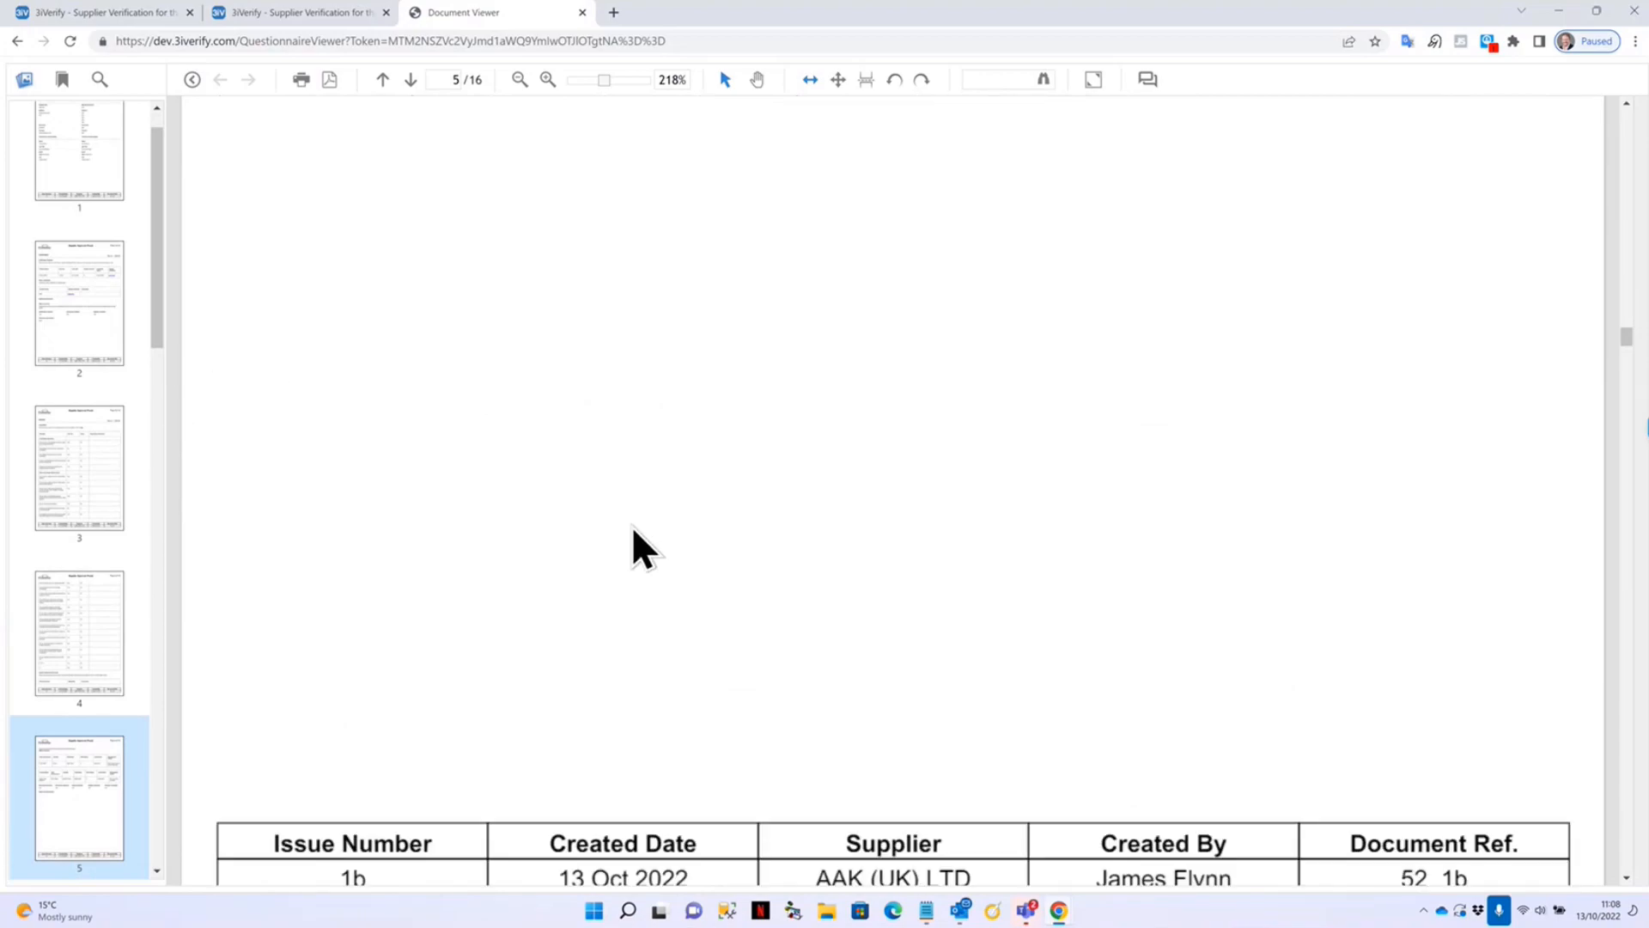
{"action": "left_click_drag", "start_coordinate": [158, 358], "coordinate": [162, 811]}
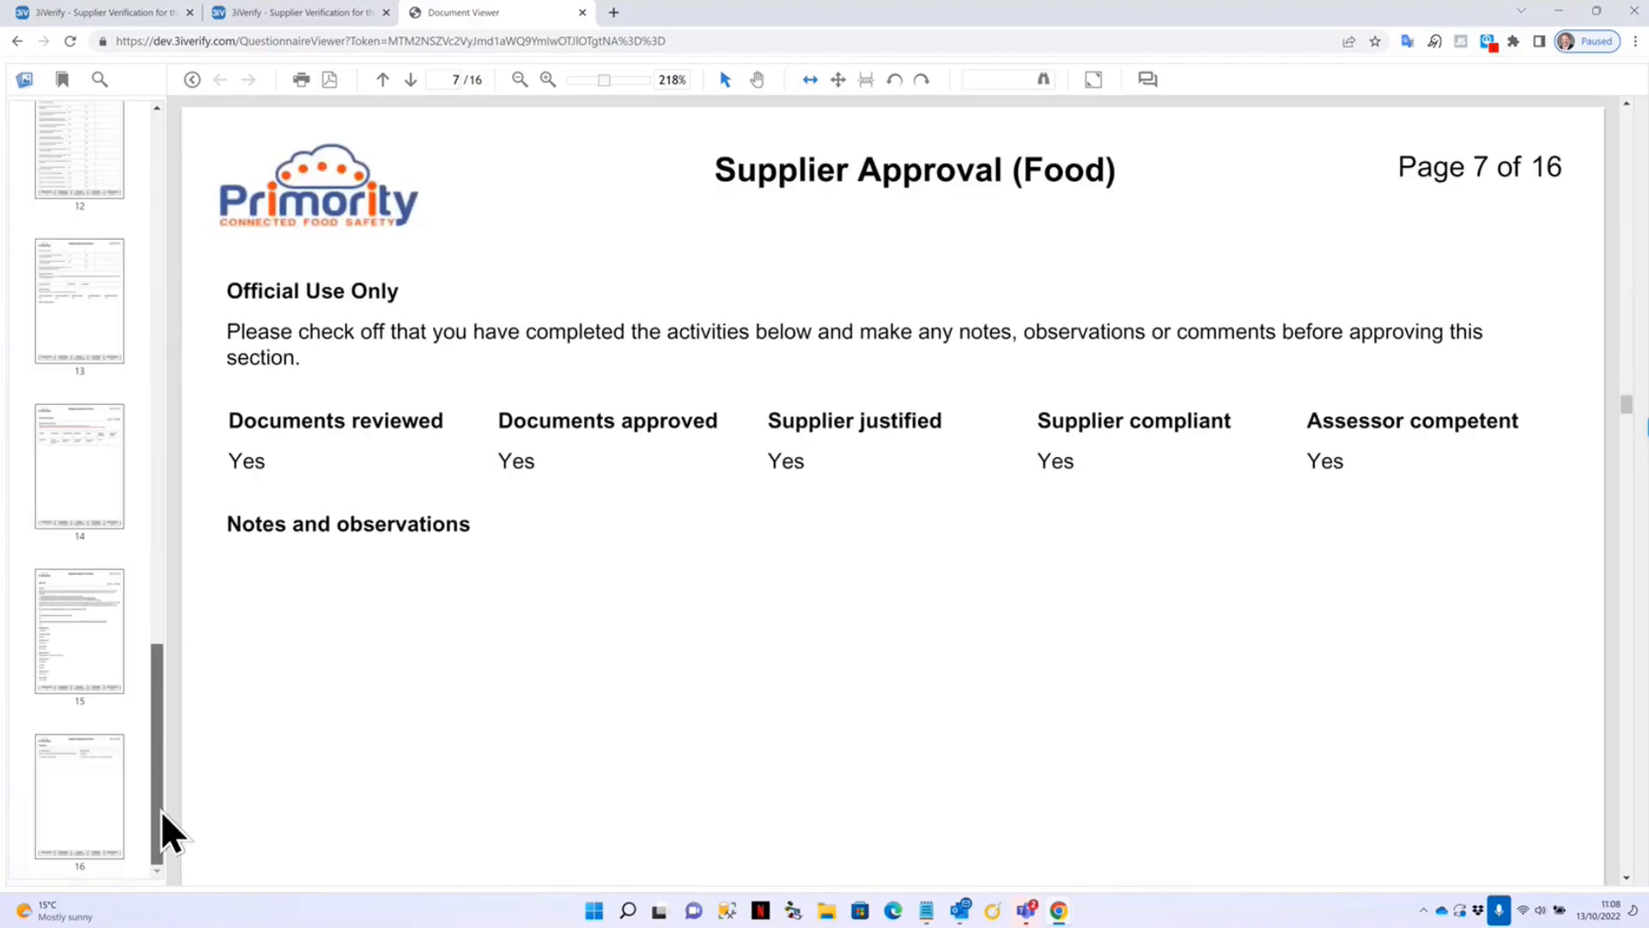
View pages 15 and 16 (Feedback), then return to the Corrective Actions page 14.
{"action": "left_click", "coordinate": [70, 619]}
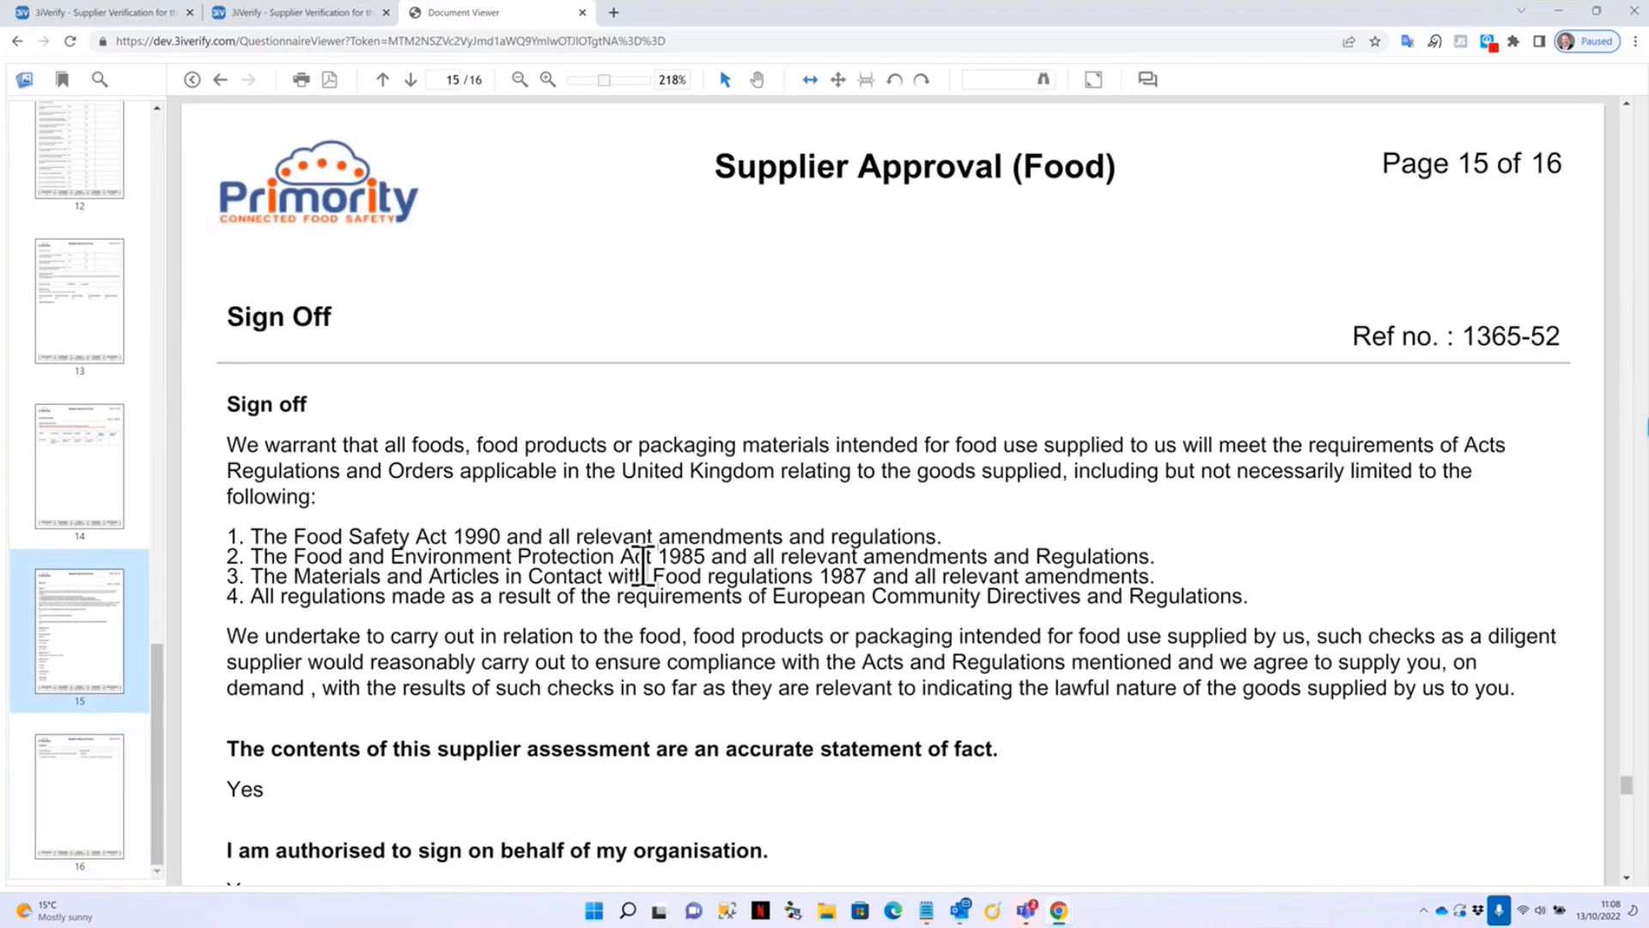
{"action": "left_click", "coordinate": [101, 792]}
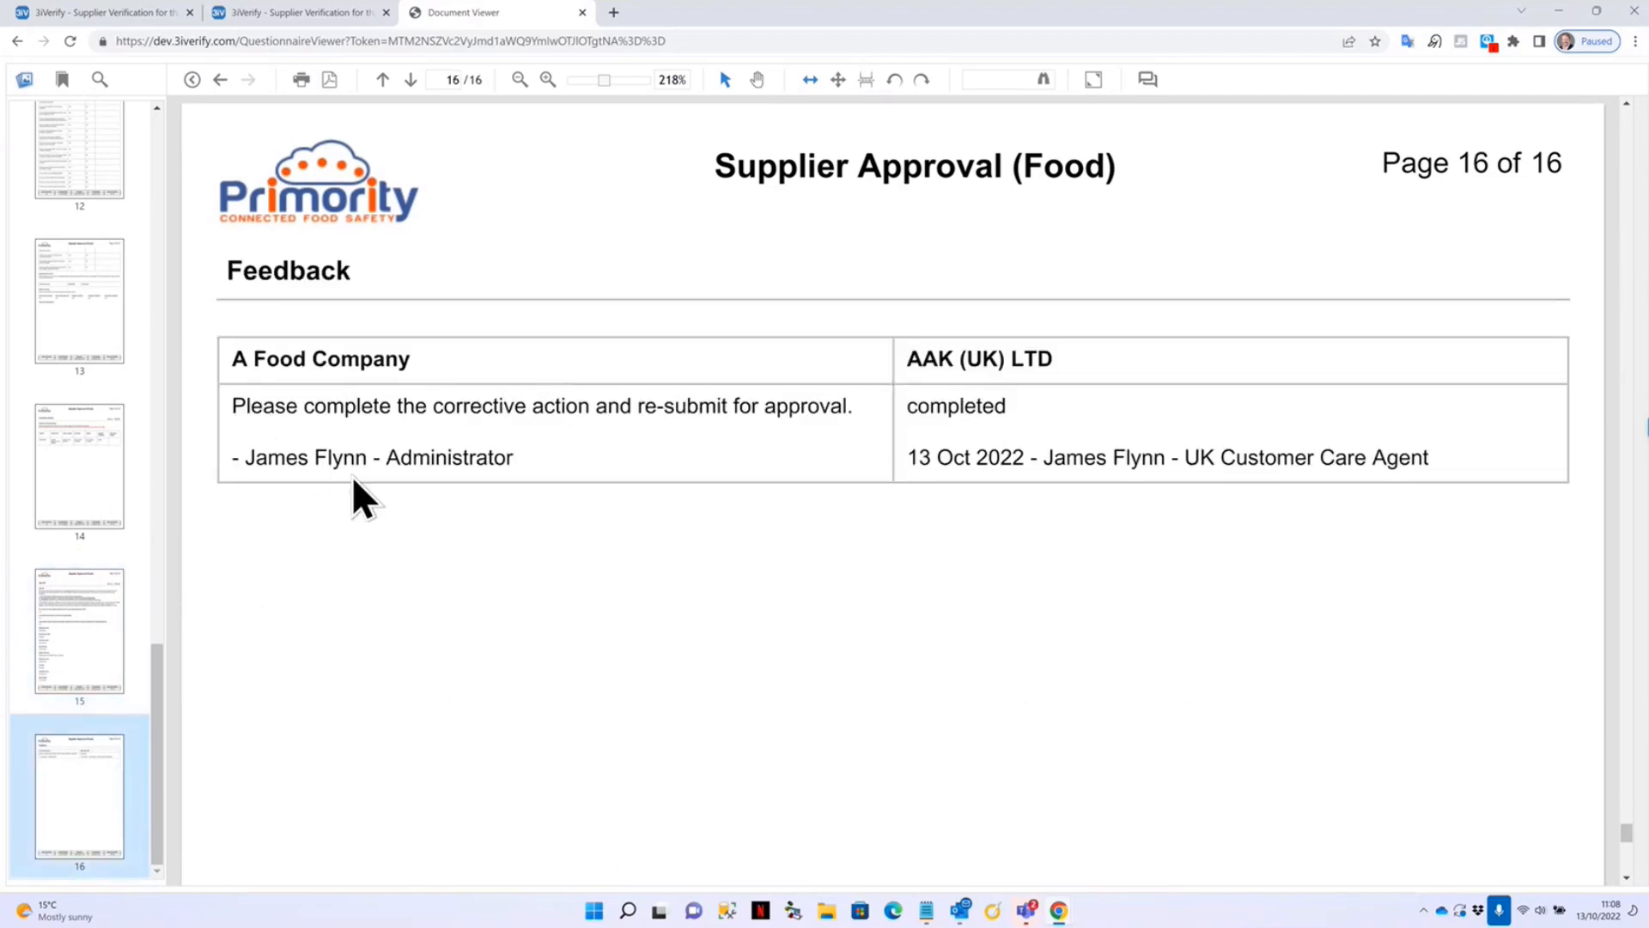
{"action": "left_click", "coordinate": [77, 468]}
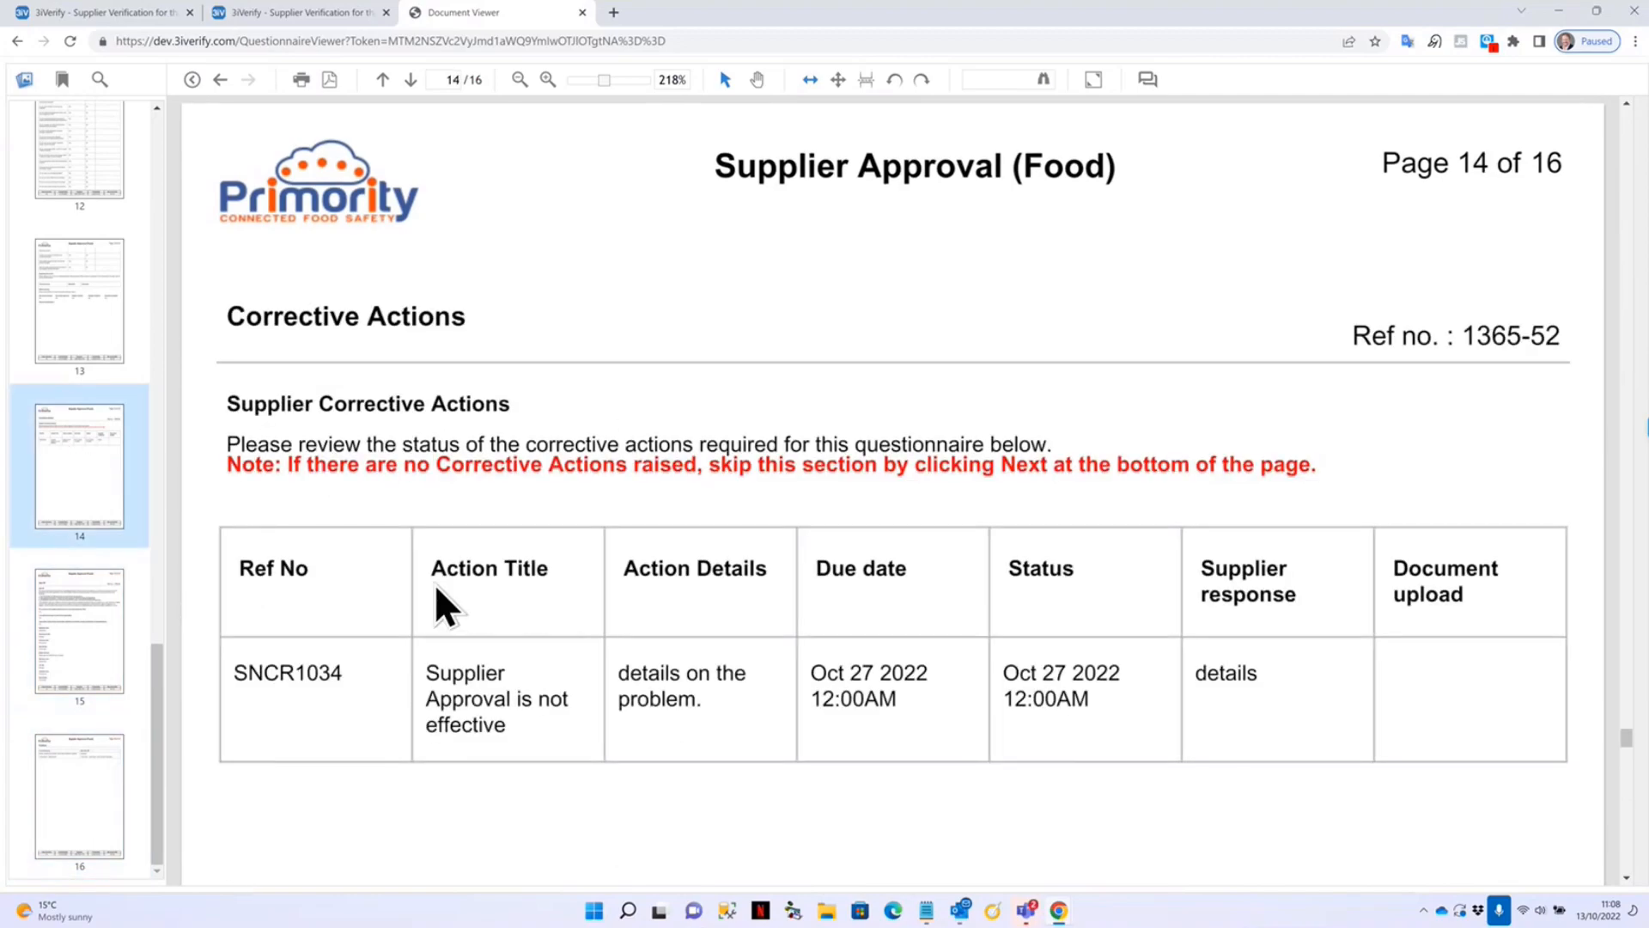
In the supplier's window, open completed questionnaire 1365-52-0 from the Questionnaires list as a PDF.
{"action": "mouse_move", "coordinate": [1062, 912]}
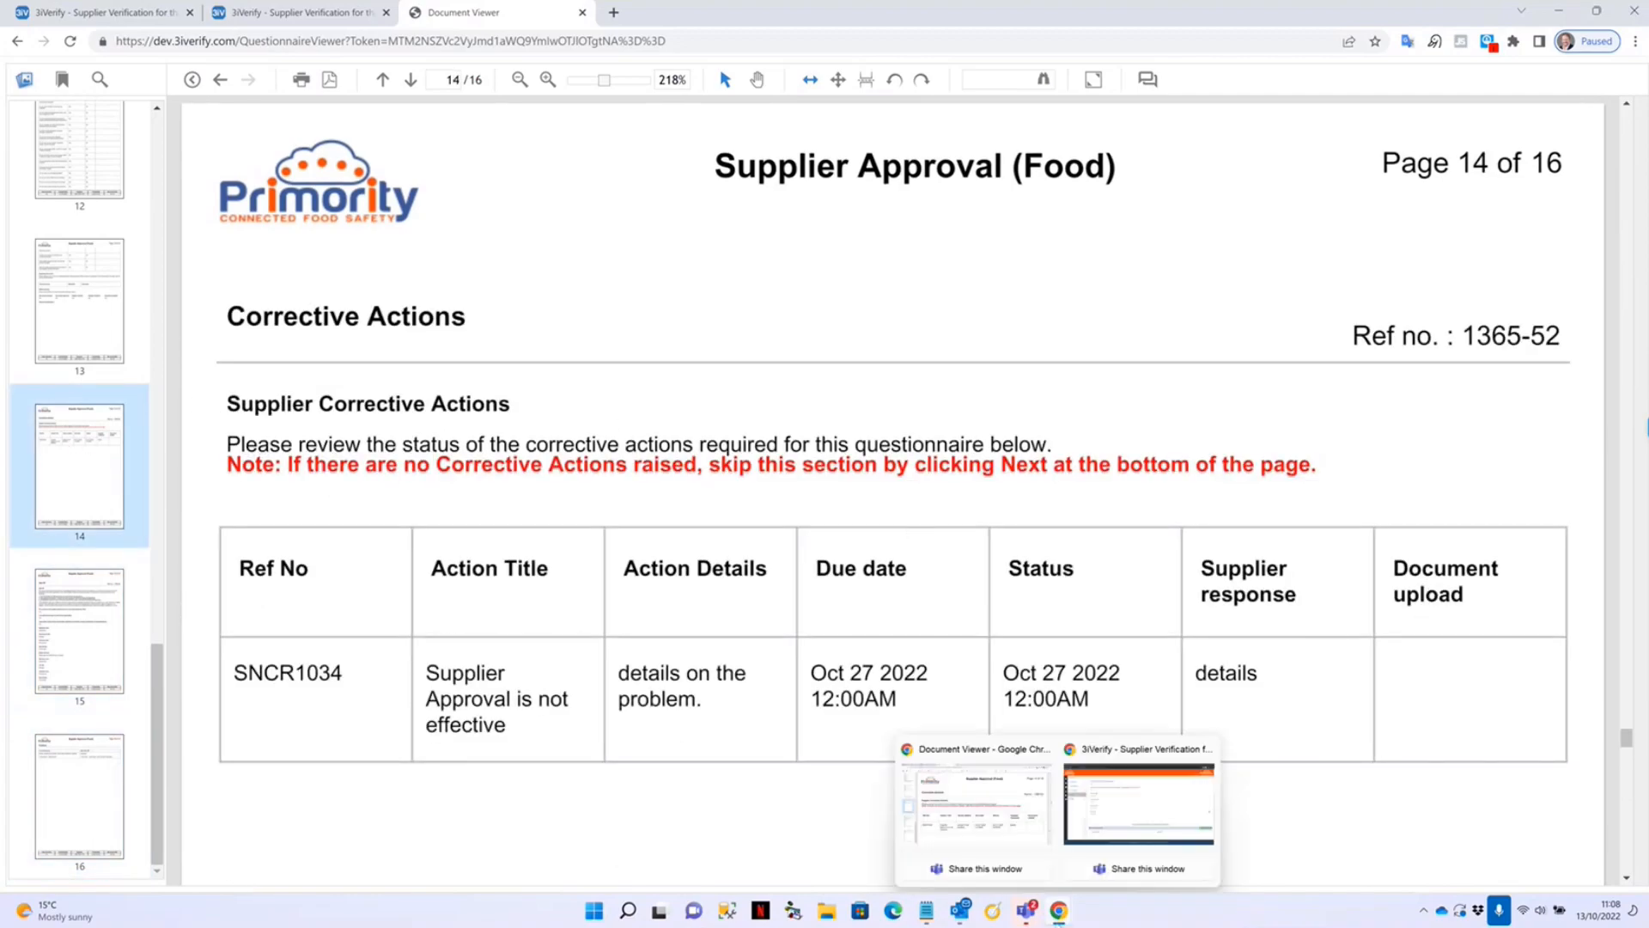
{"action": "left_click", "coordinate": [1118, 826]}
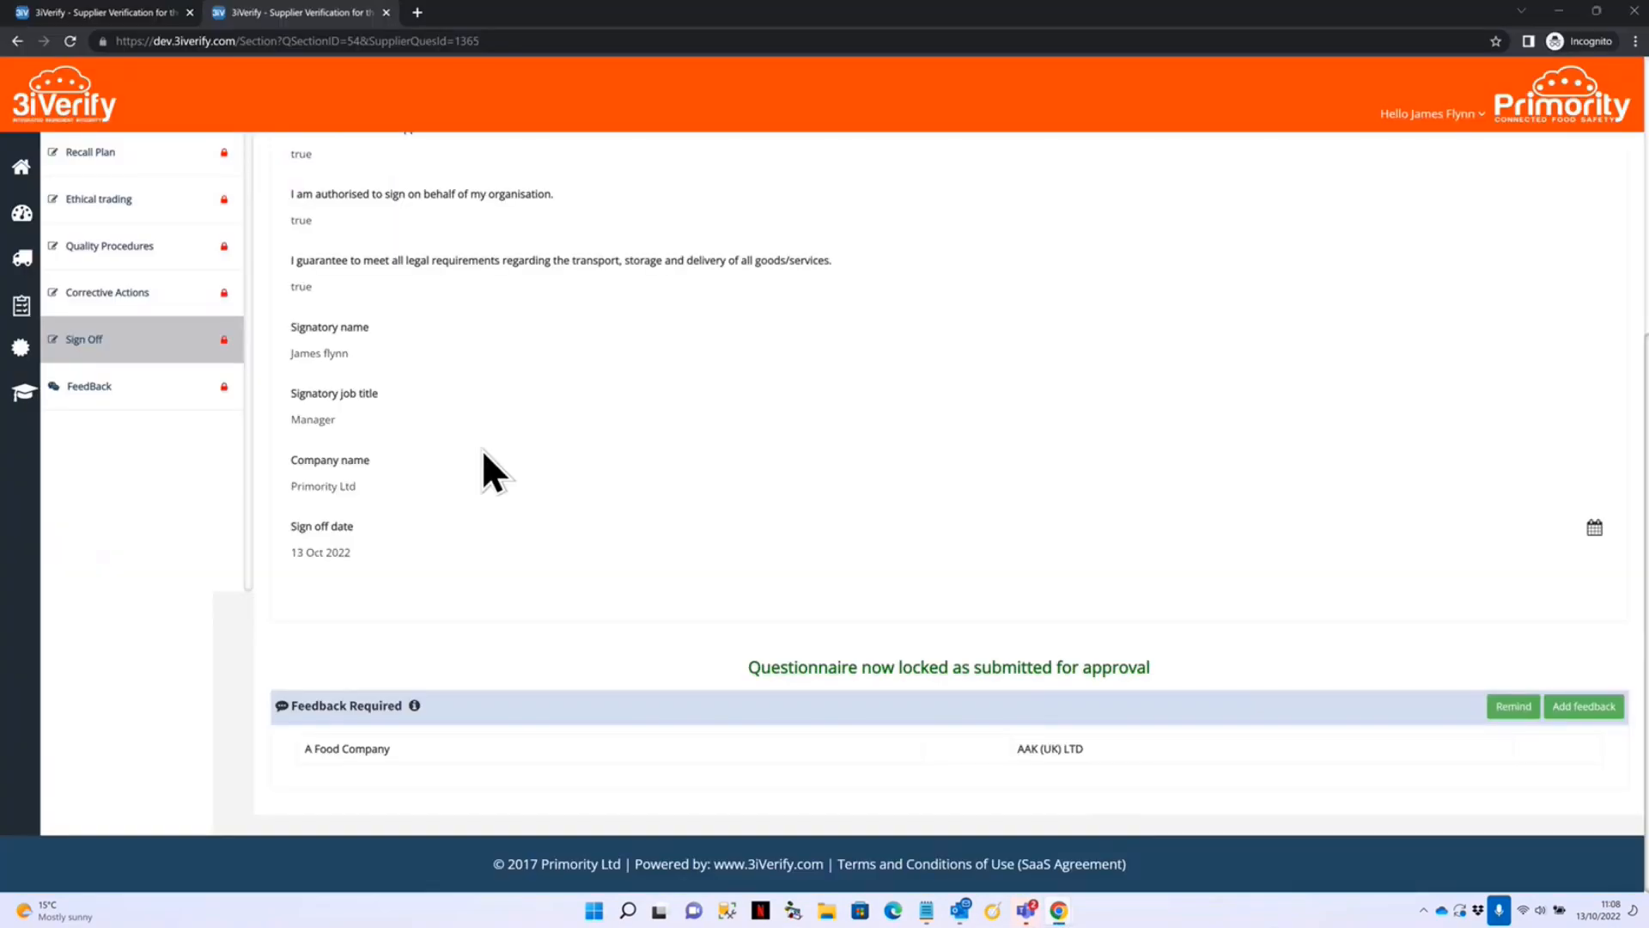
{"action": "left_click", "coordinate": [24, 319]}
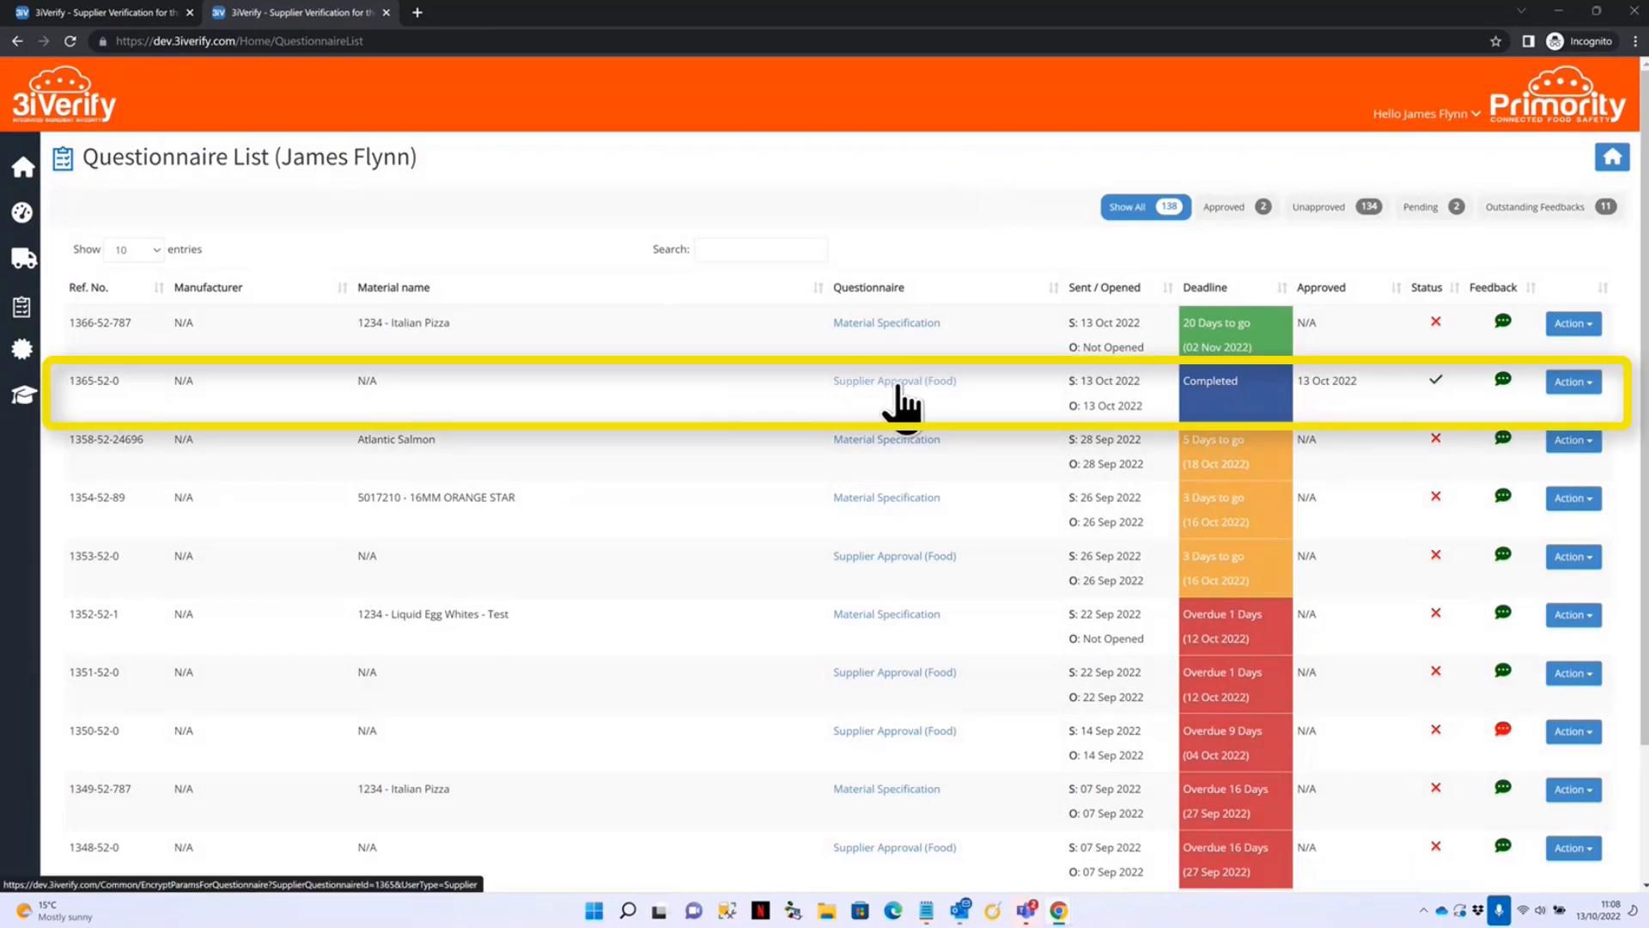
{"action": "left_click", "coordinate": [872, 384]}
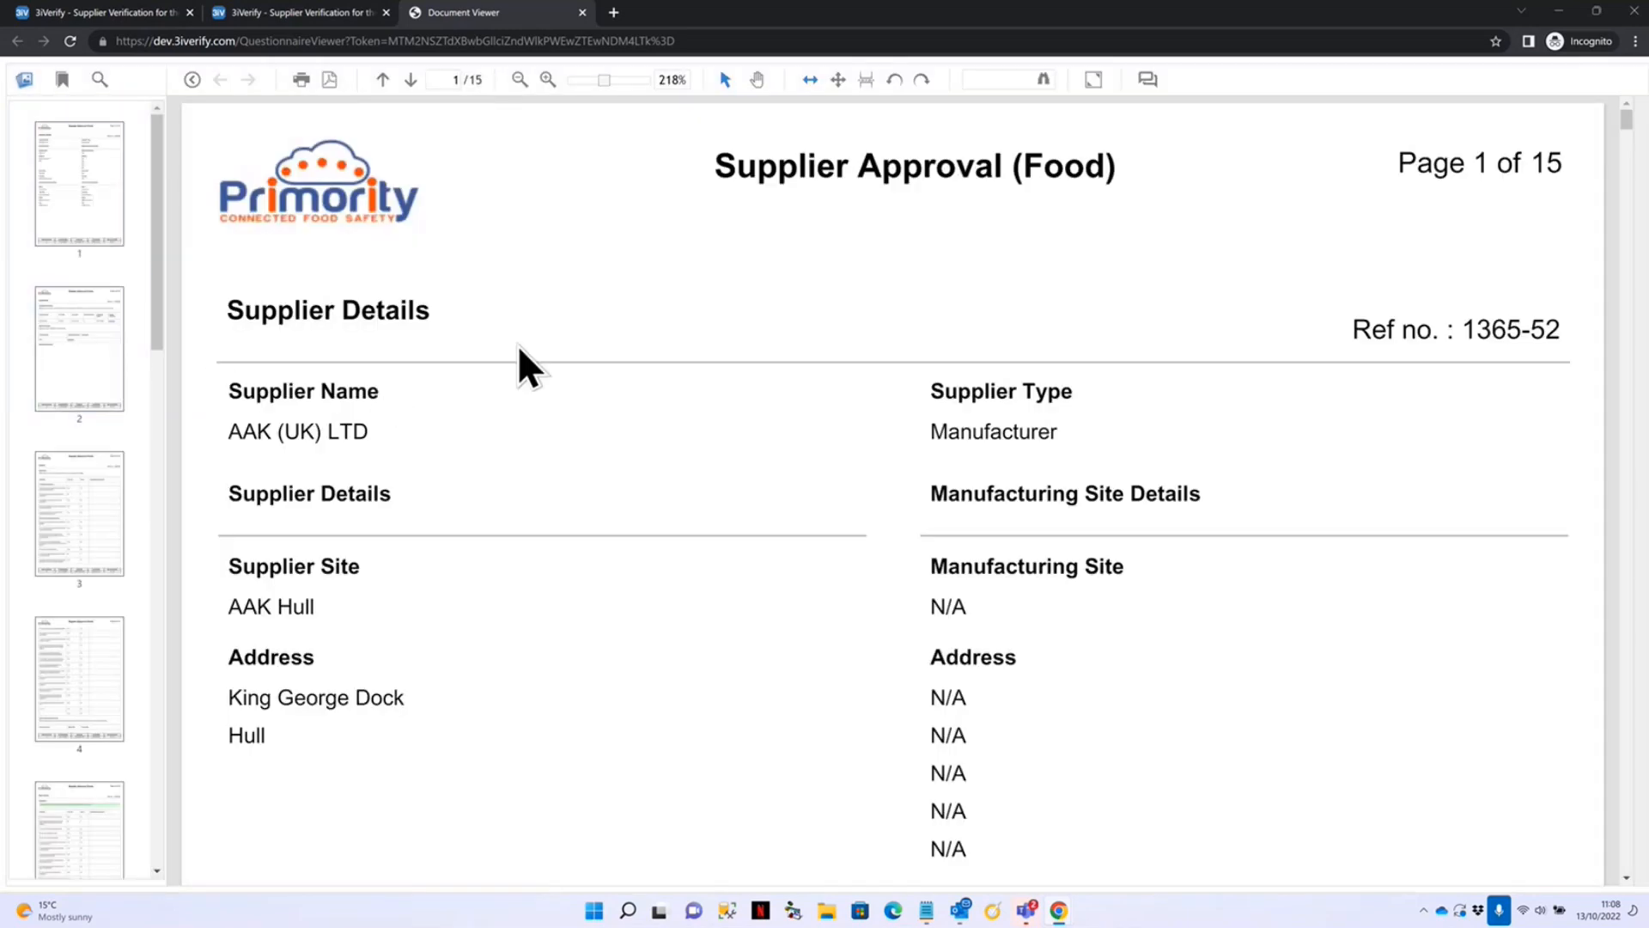
Scroll through the supplier's 15-page PDF: certification, food safety, pest control and scored answers.
{"action": "scroll", "coordinate": [743, 584], "scroll_direction": "down", "scroll_amount": 5}
{"action": "scroll", "coordinate": [737, 601], "scroll_direction": "down", "scroll_amount": 10}
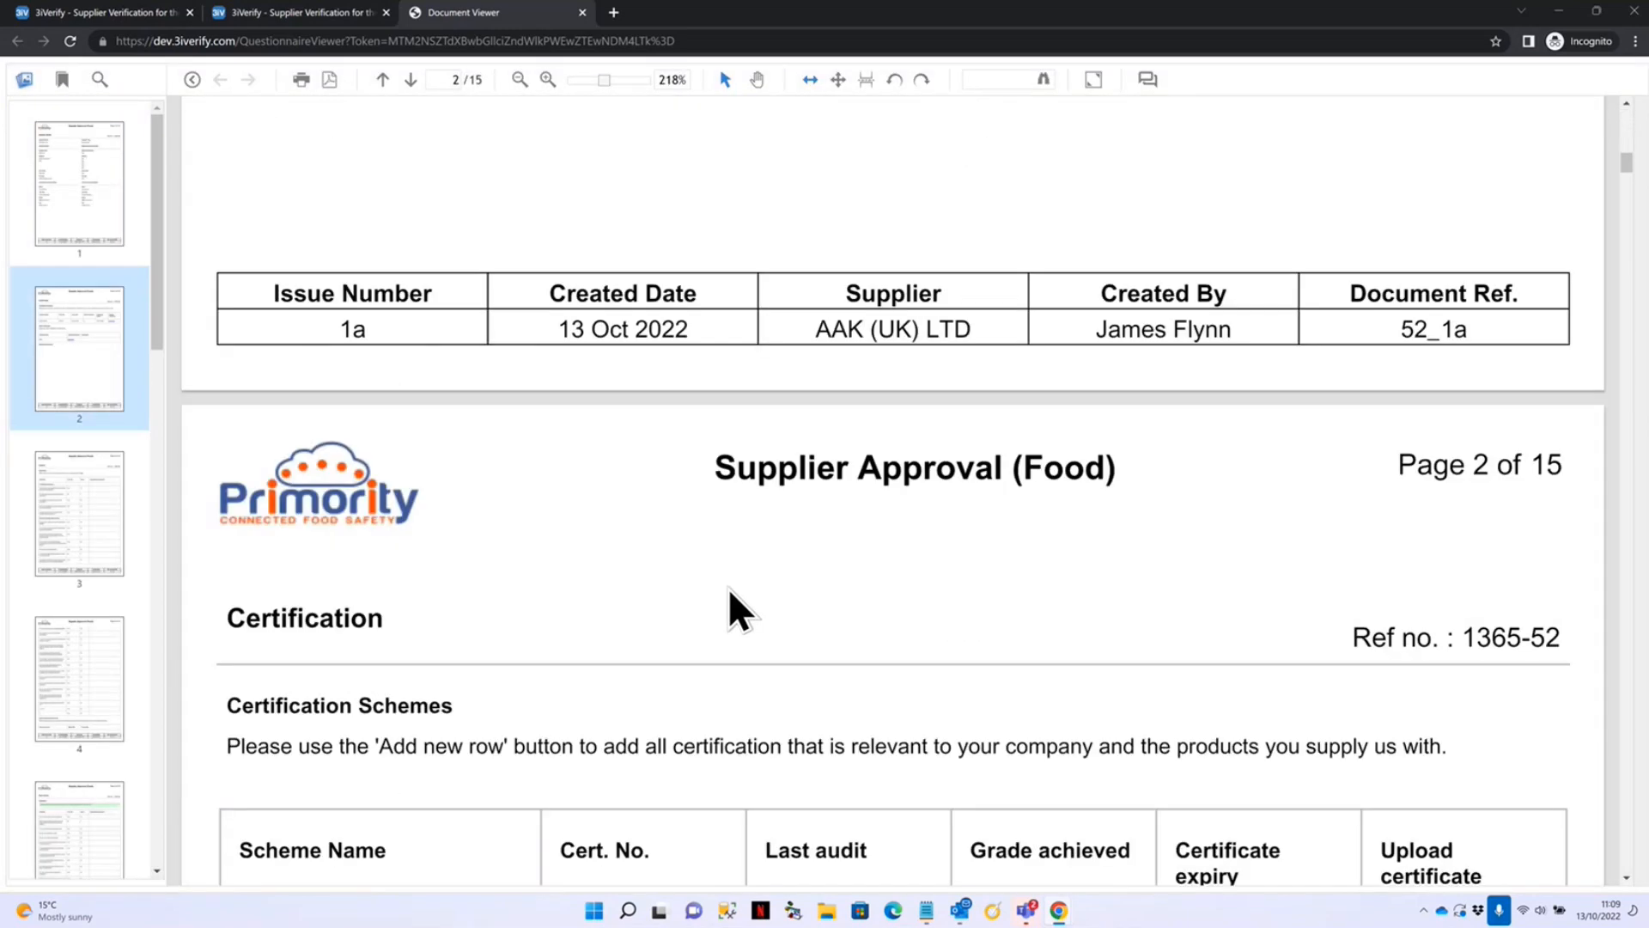
{"action": "scroll", "coordinate": [714, 614], "scroll_direction": "down", "scroll_amount": 10}
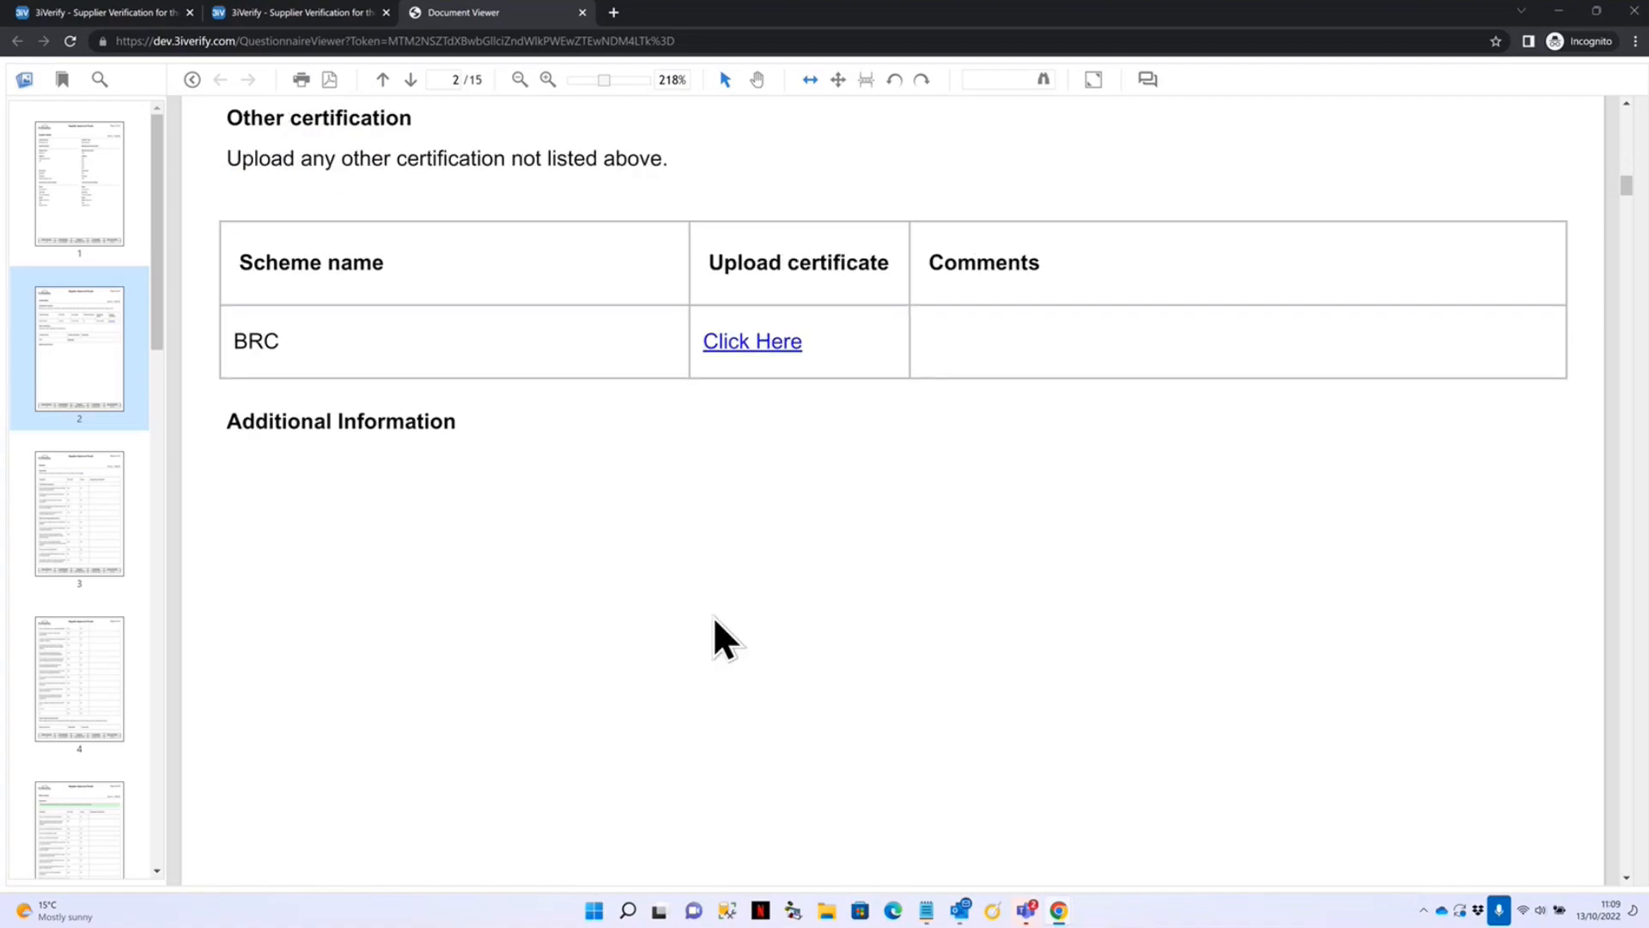
{"action": "scroll", "coordinate": [713, 644], "scroll_direction": "down", "scroll_amount": 15}
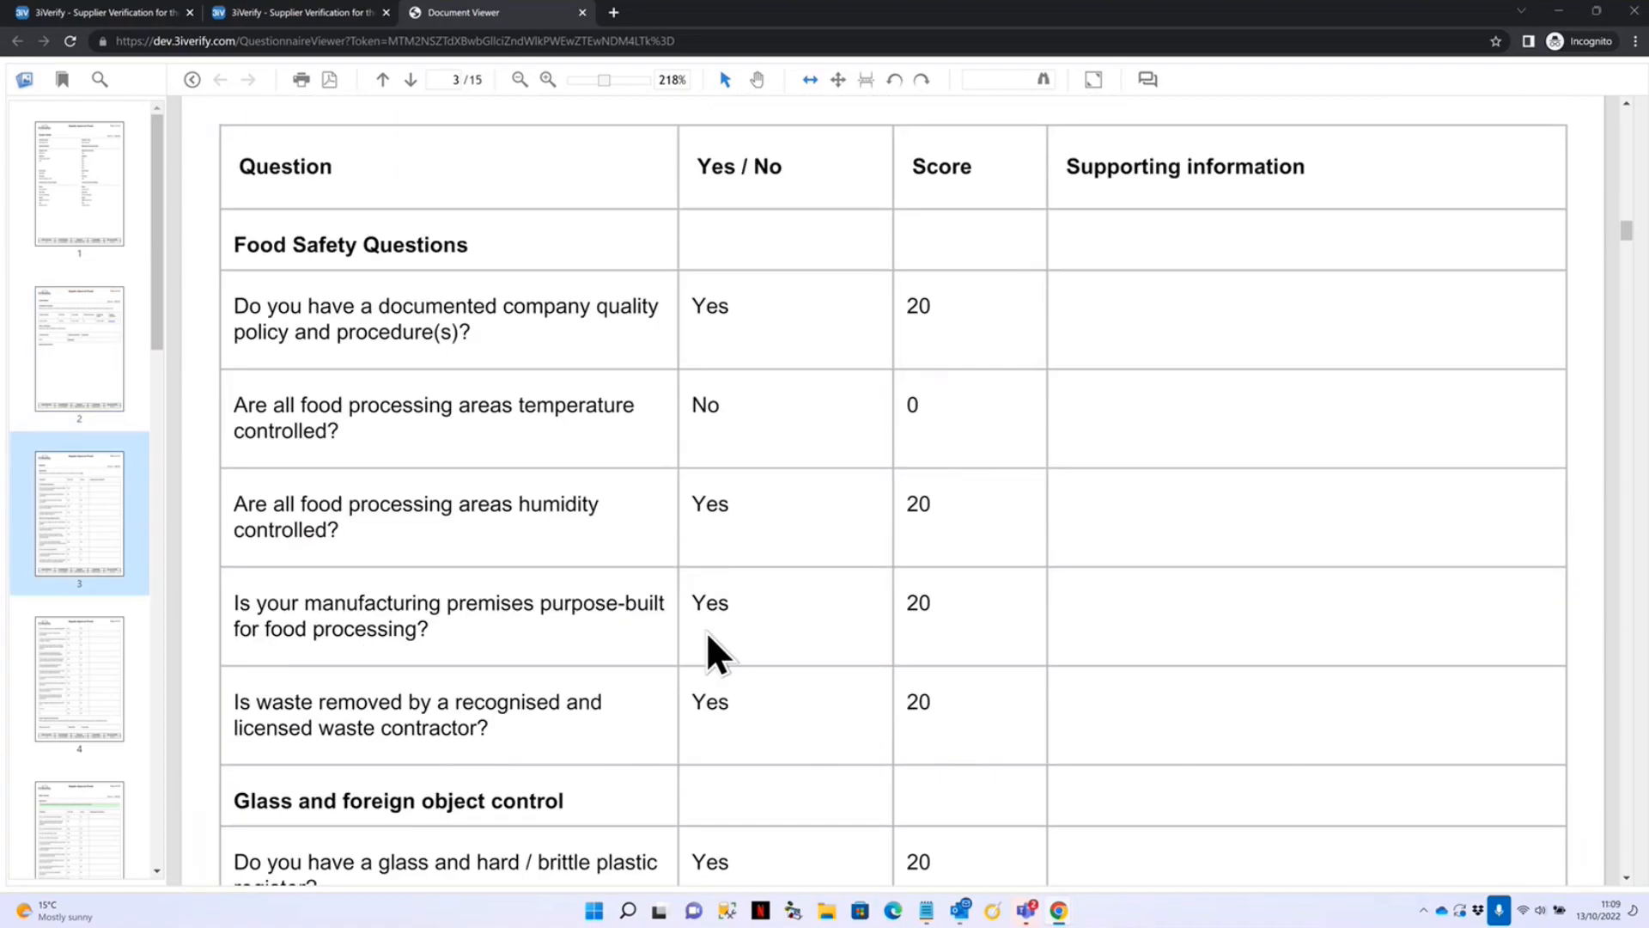
{"action": "scroll", "coordinate": [730, 652], "scroll_direction": "down", "scroll_amount": 15}
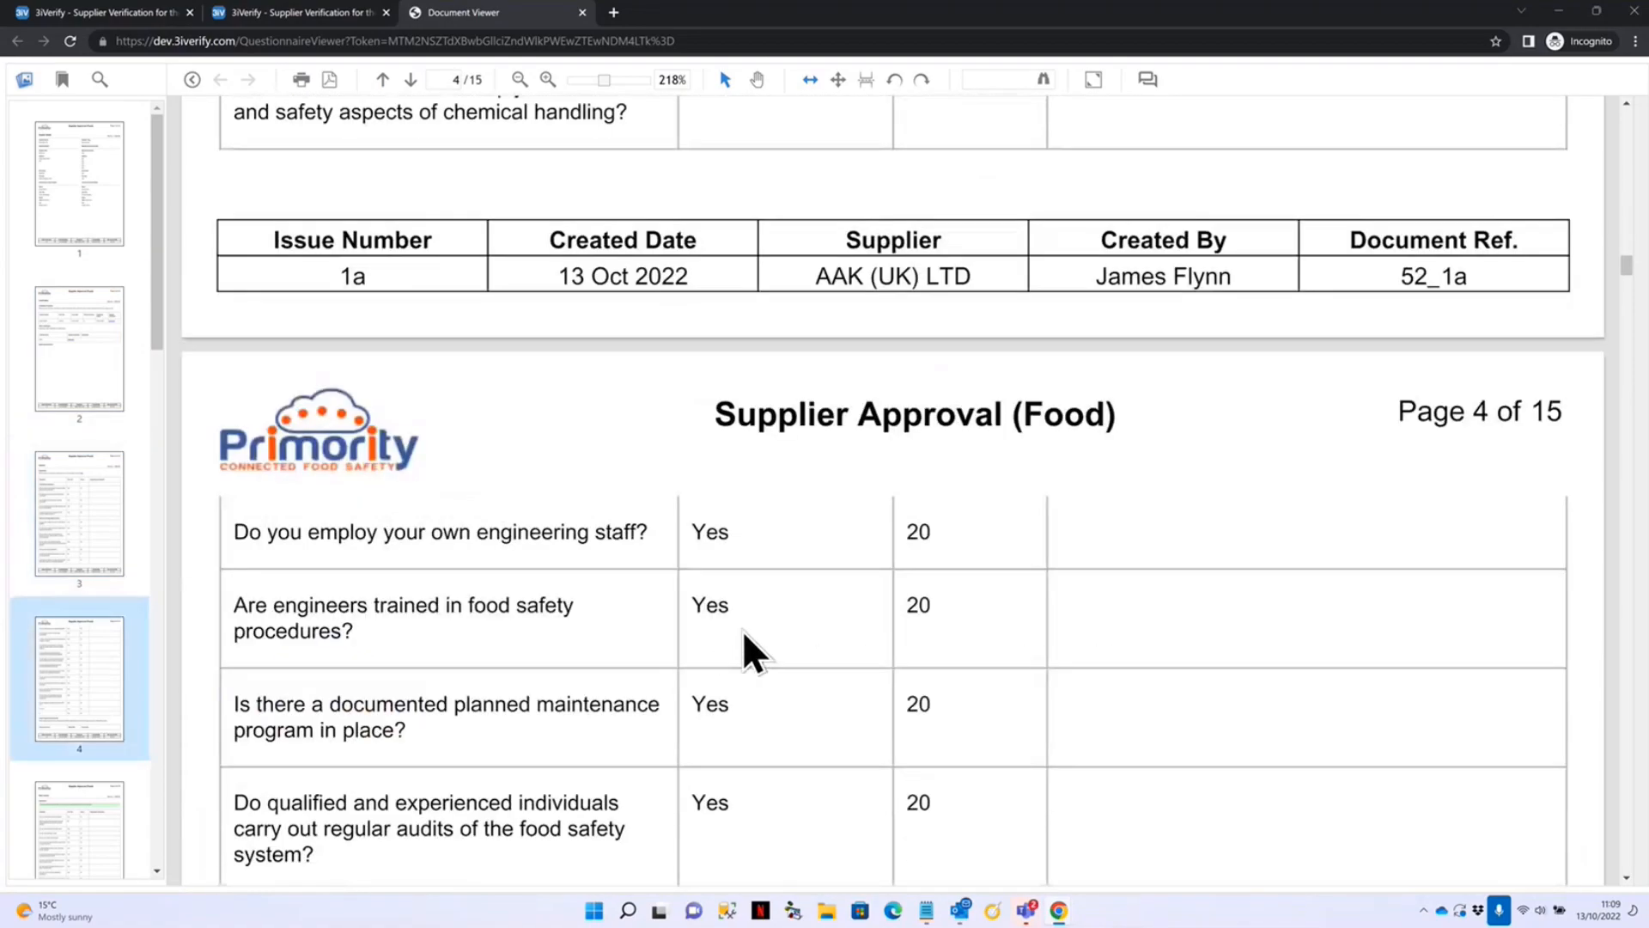
{"action": "scroll", "coordinate": [740, 651], "scroll_direction": "down", "scroll_amount": 15}
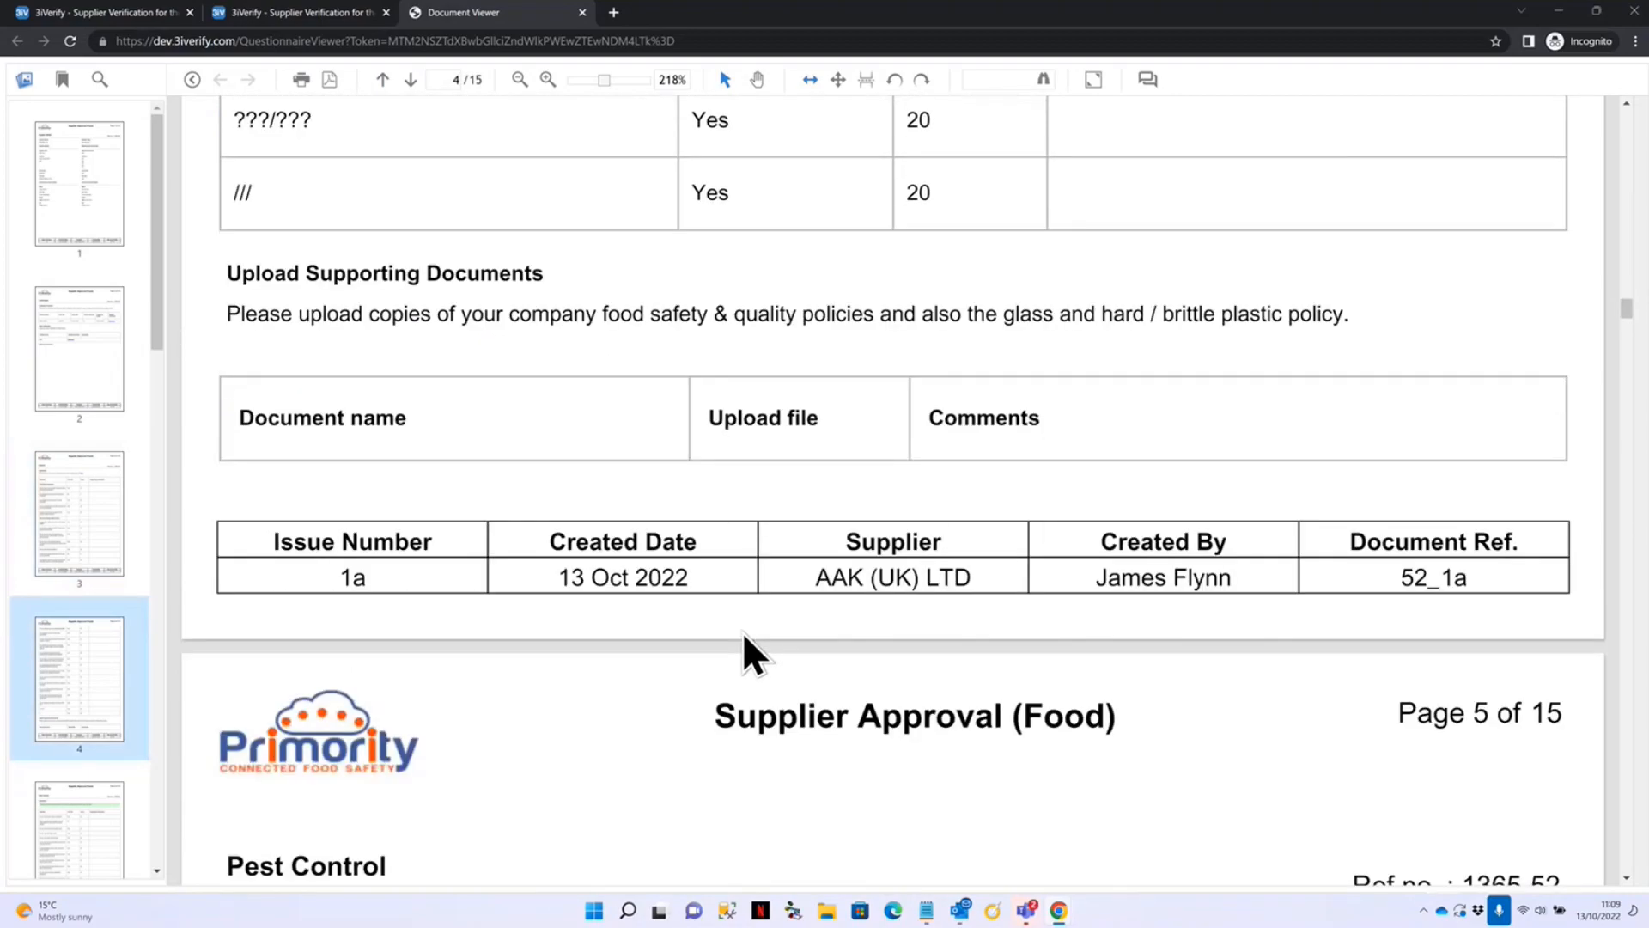
{"action": "scroll", "coordinate": [728, 567], "scroll_direction": "down", "scroll_amount": 12}
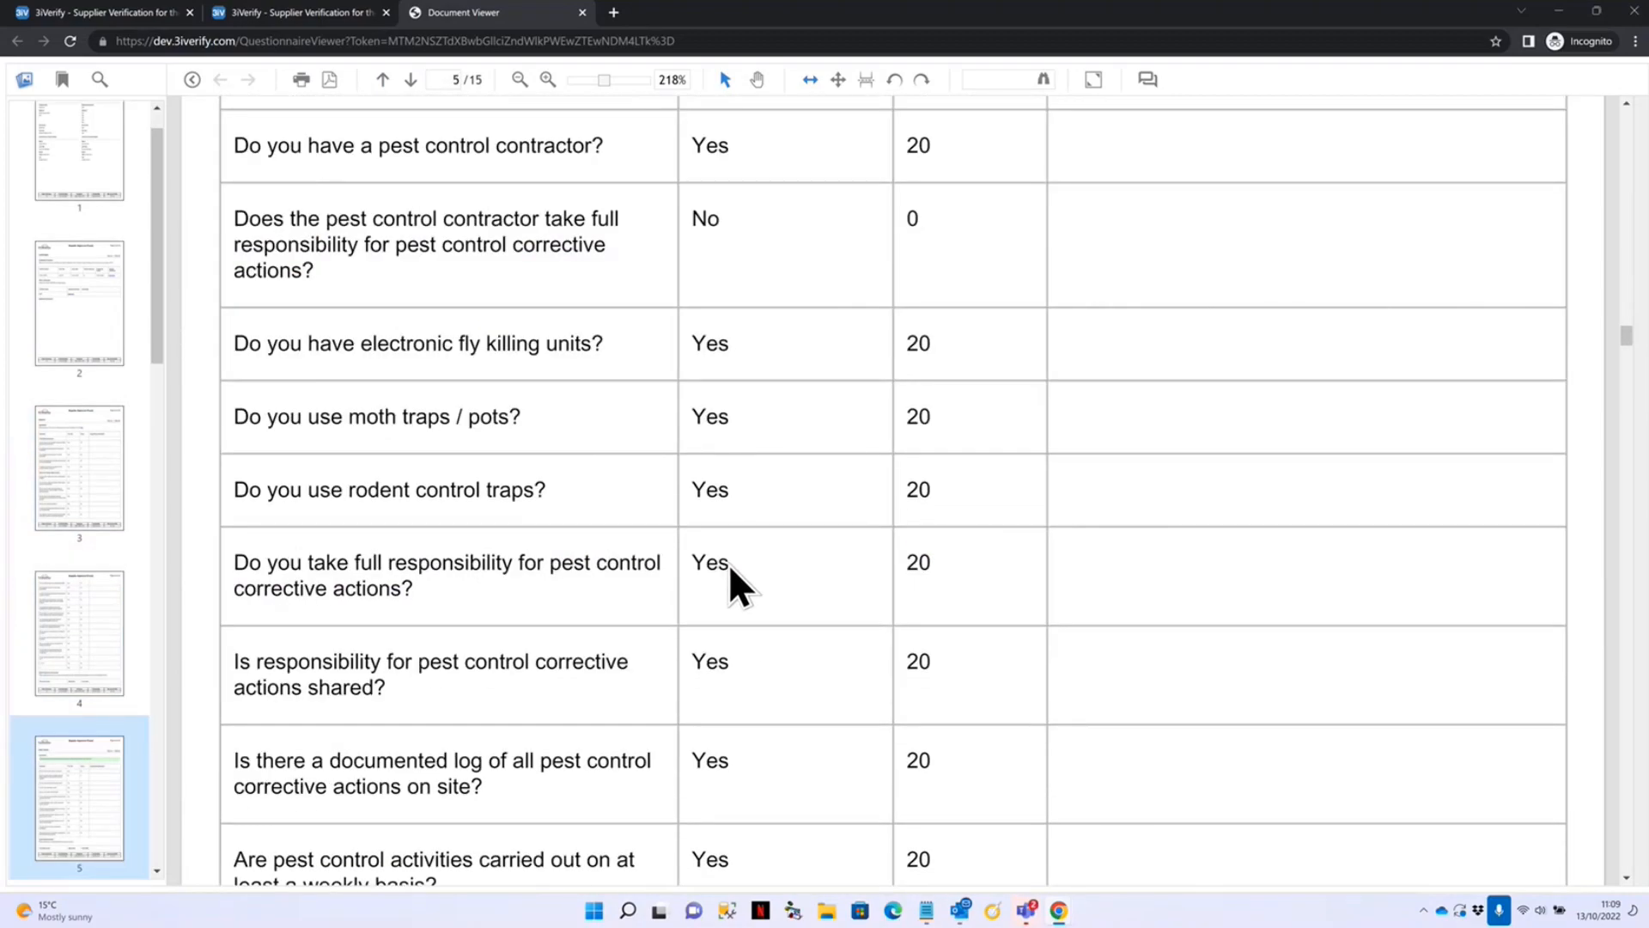
{"action": "scroll", "coordinate": [723, 589], "scroll_direction": "down", "scroll_amount": 10}
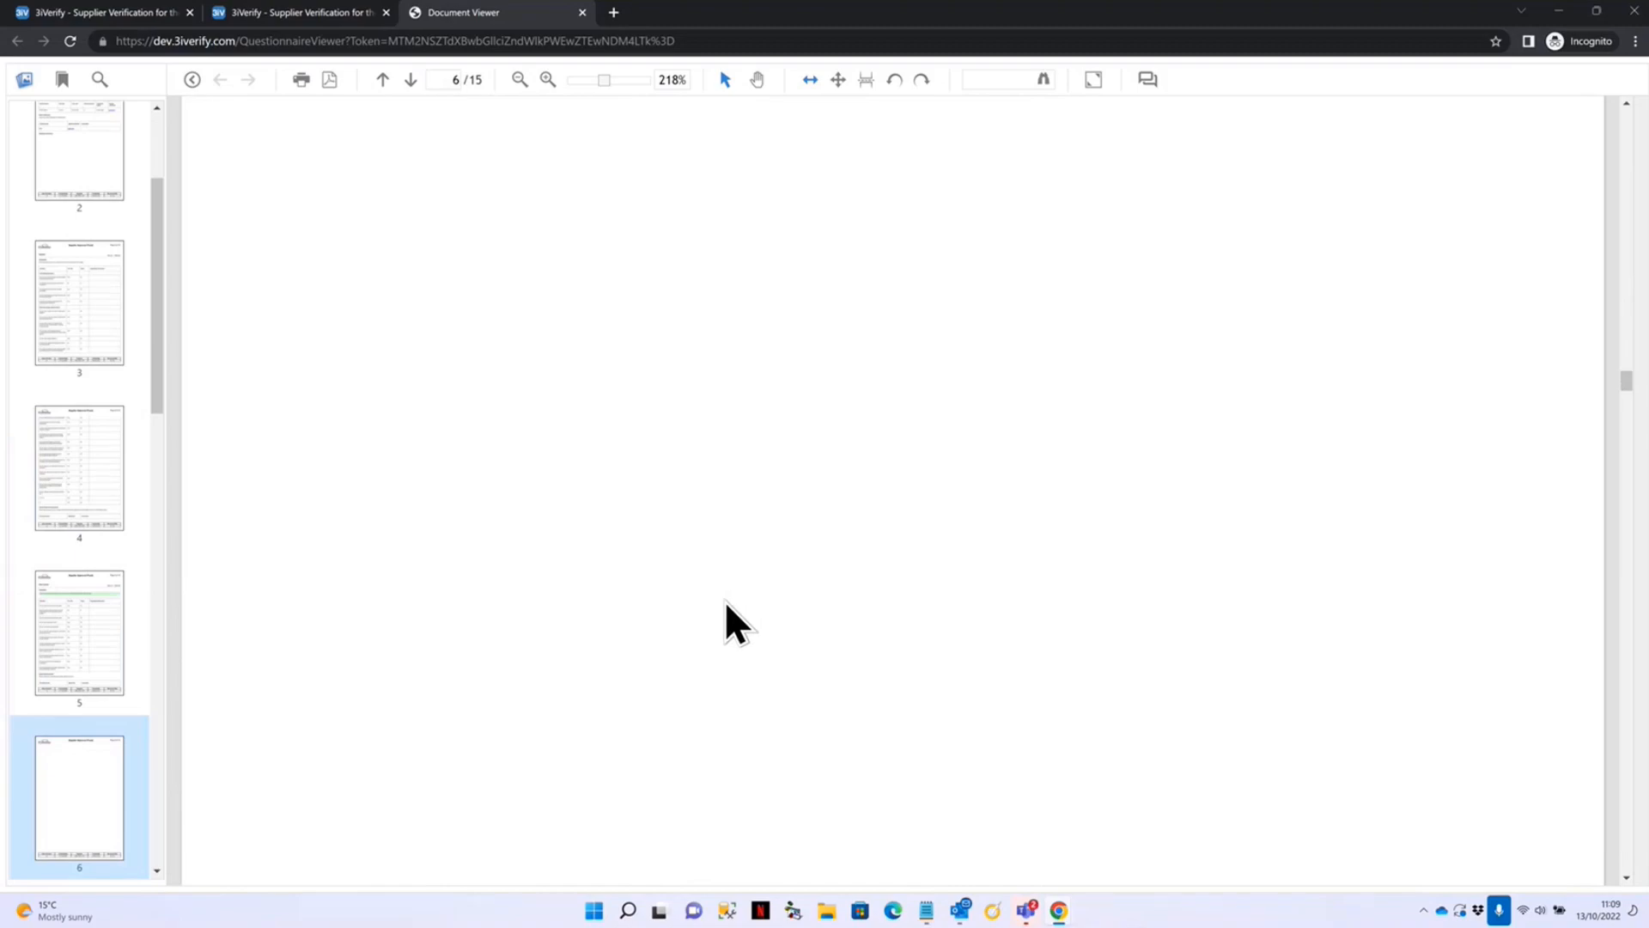
{"action": "scroll", "coordinate": [744, 660], "scroll_direction": "down", "scroll_amount": 15}
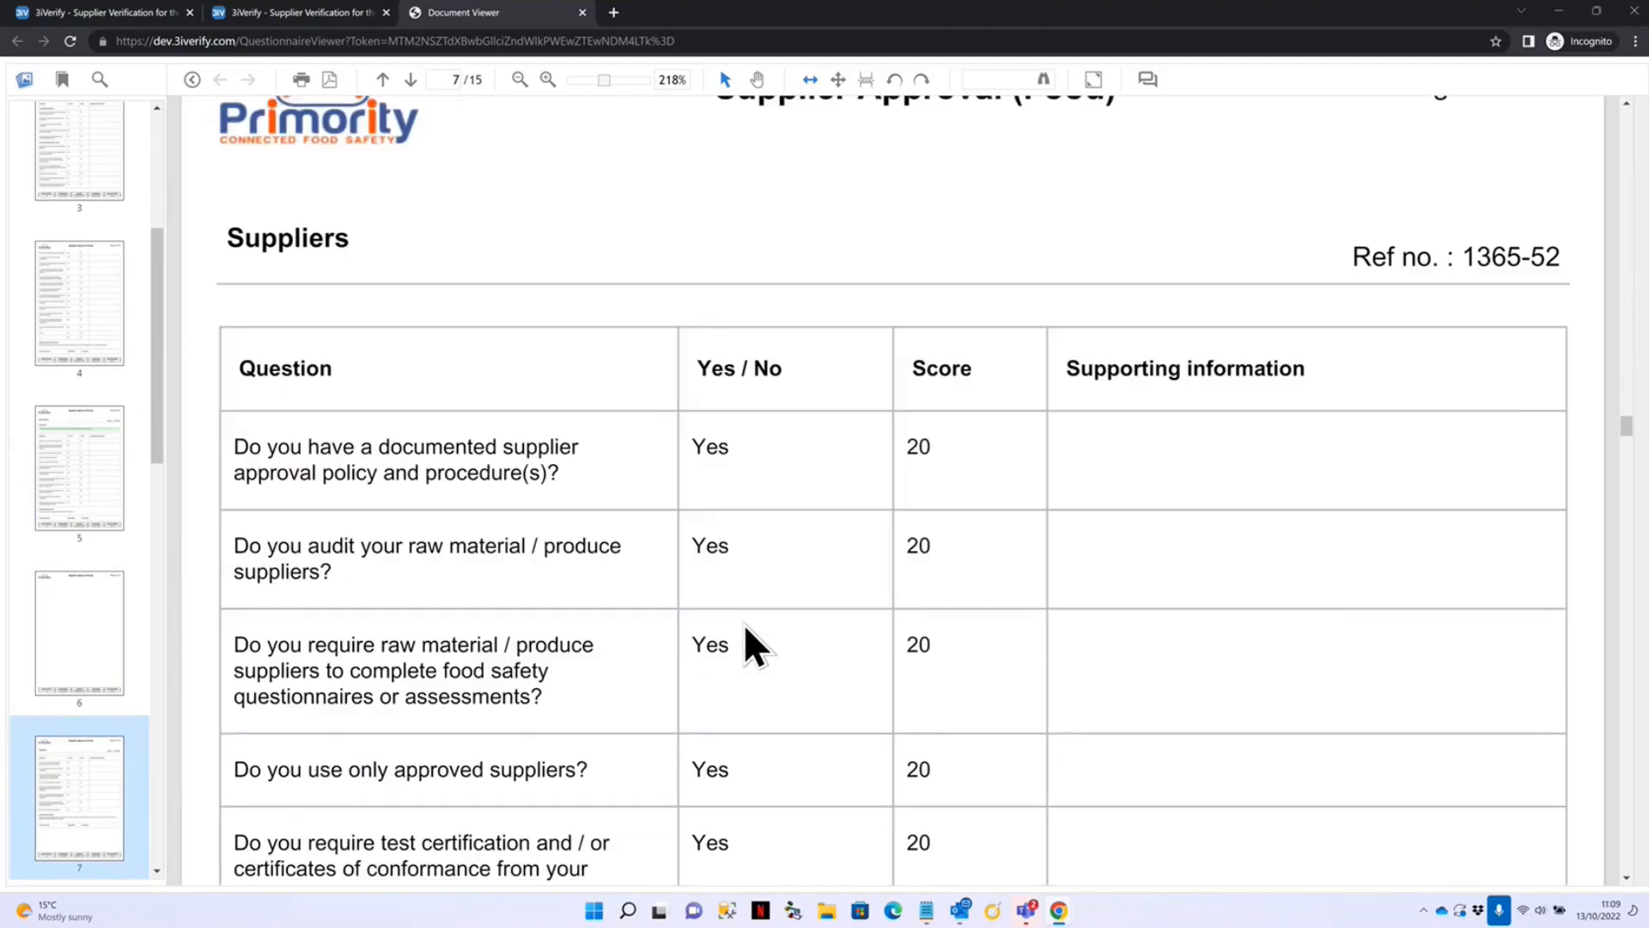